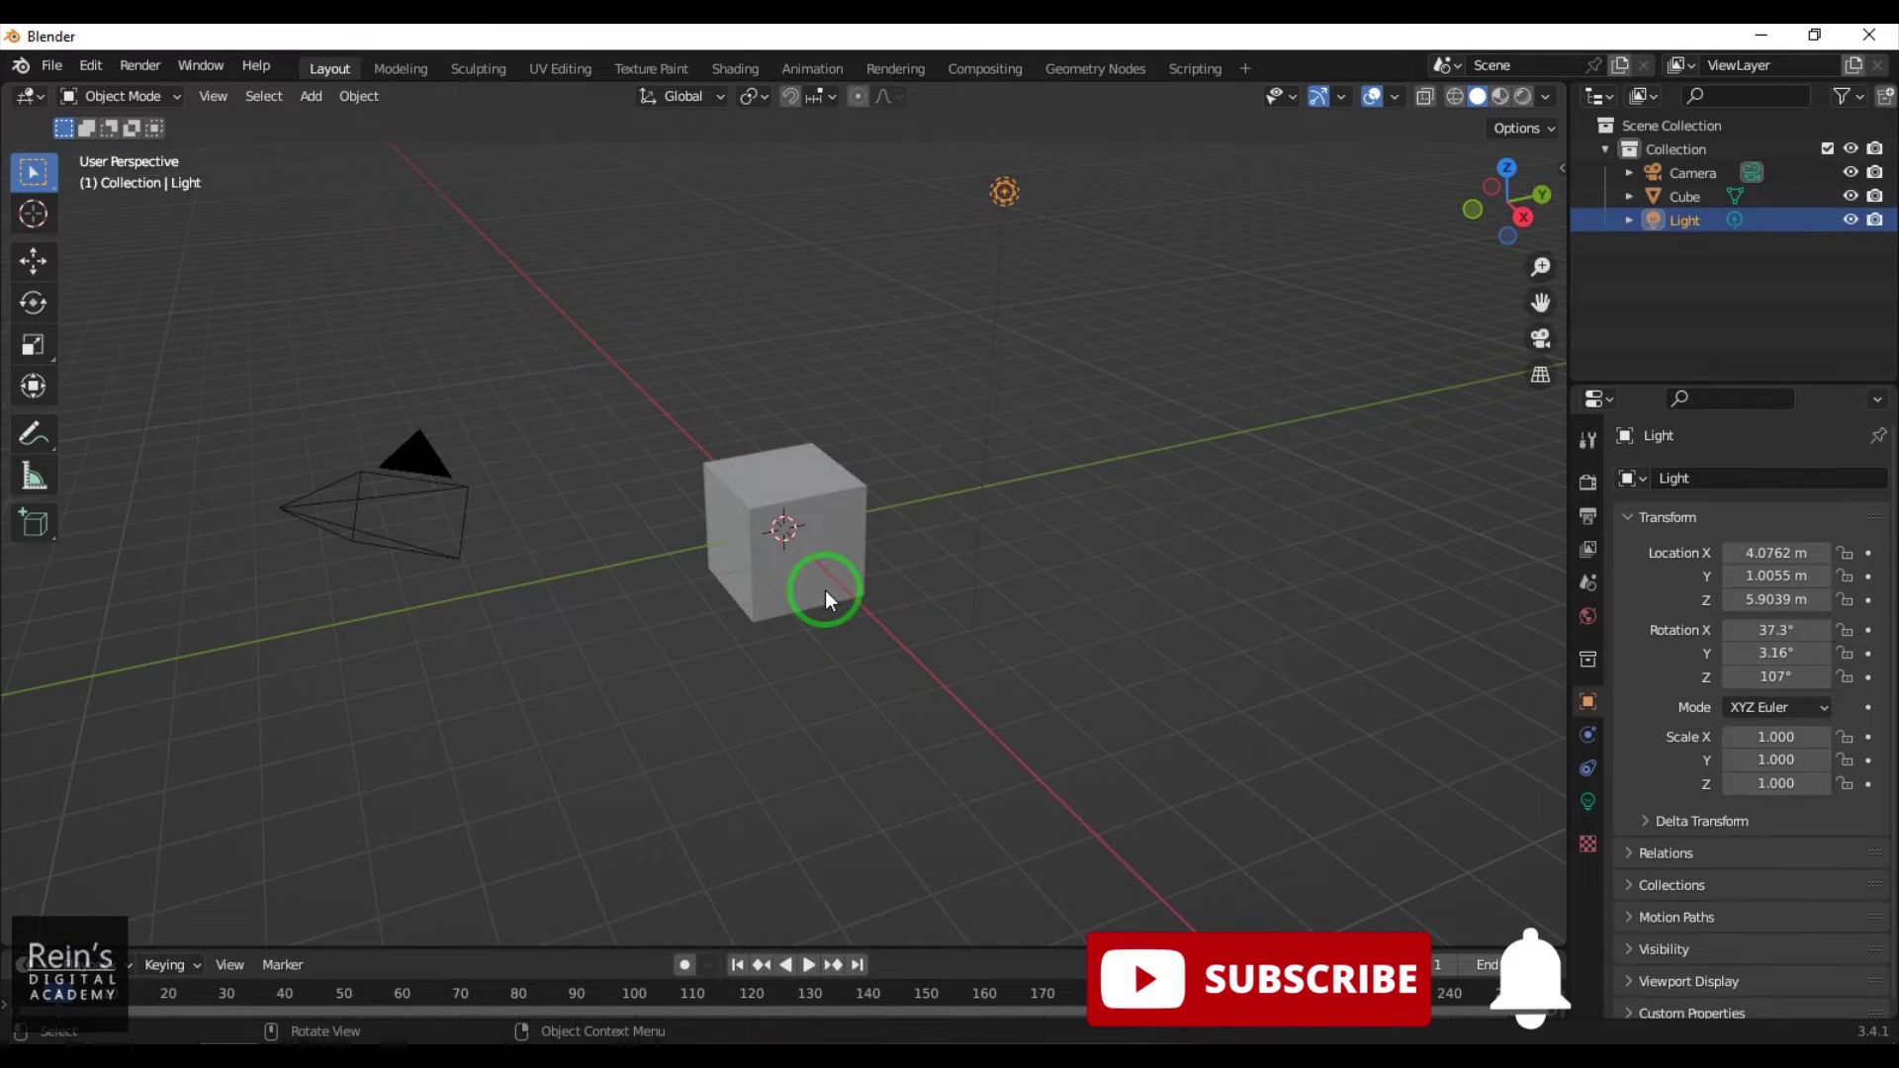
Delete the default cube from the scene
click(825, 633)
scroll(801, 670, up, 2)
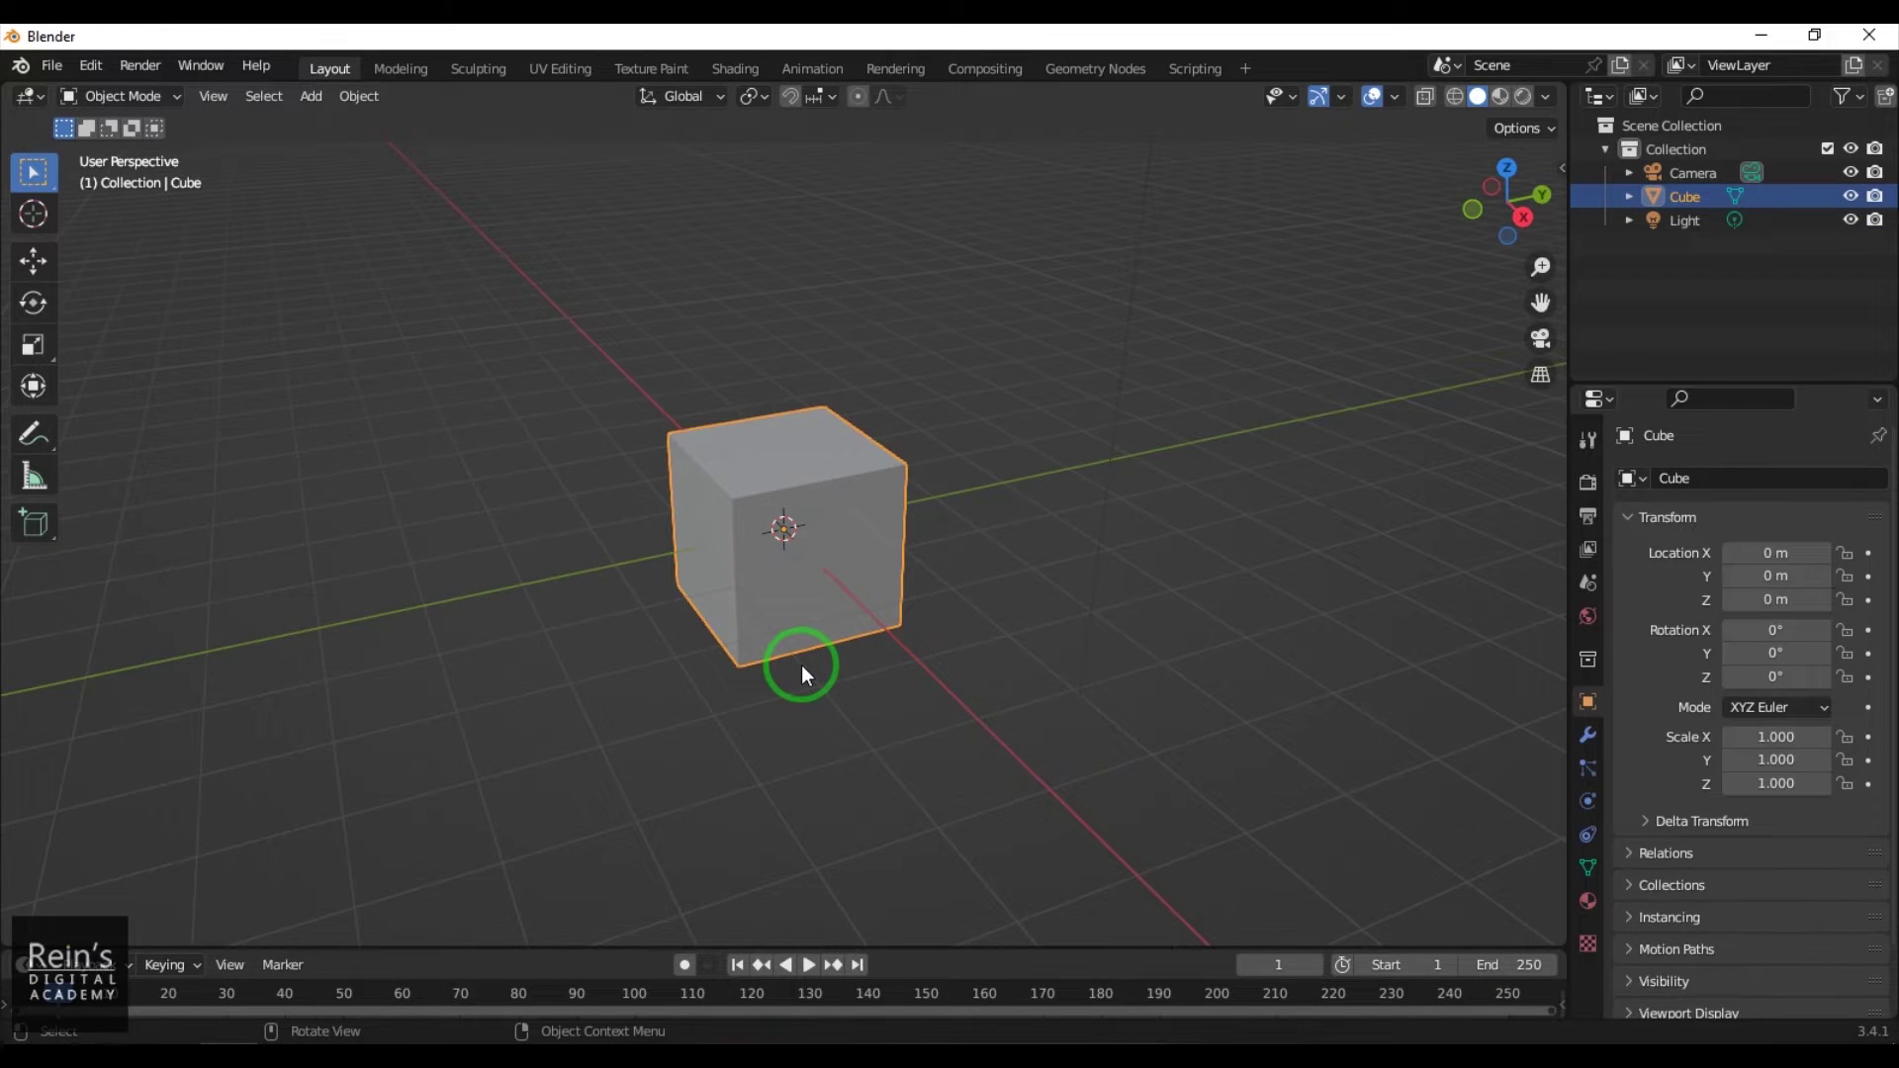
key(Delete)
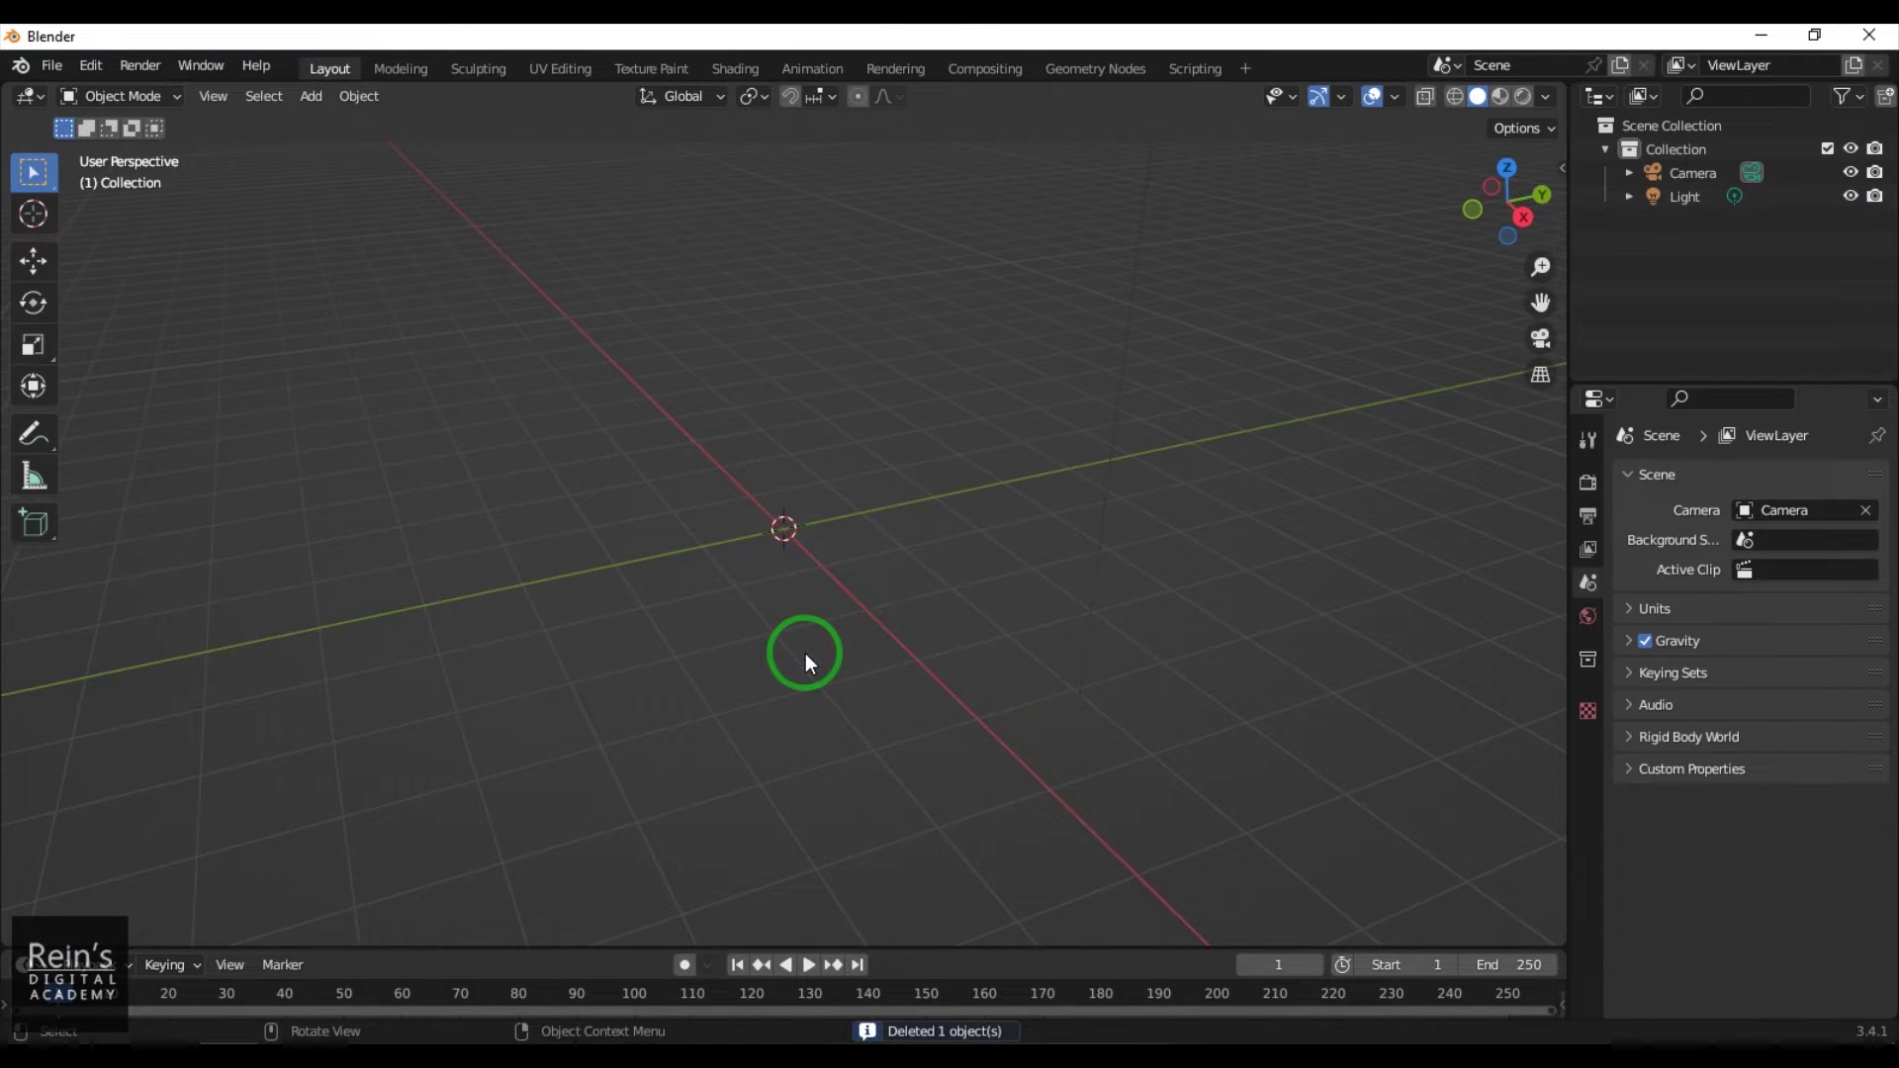
Add a mesh cylinder at the origin and set its vertices to 20
key(shift+a)
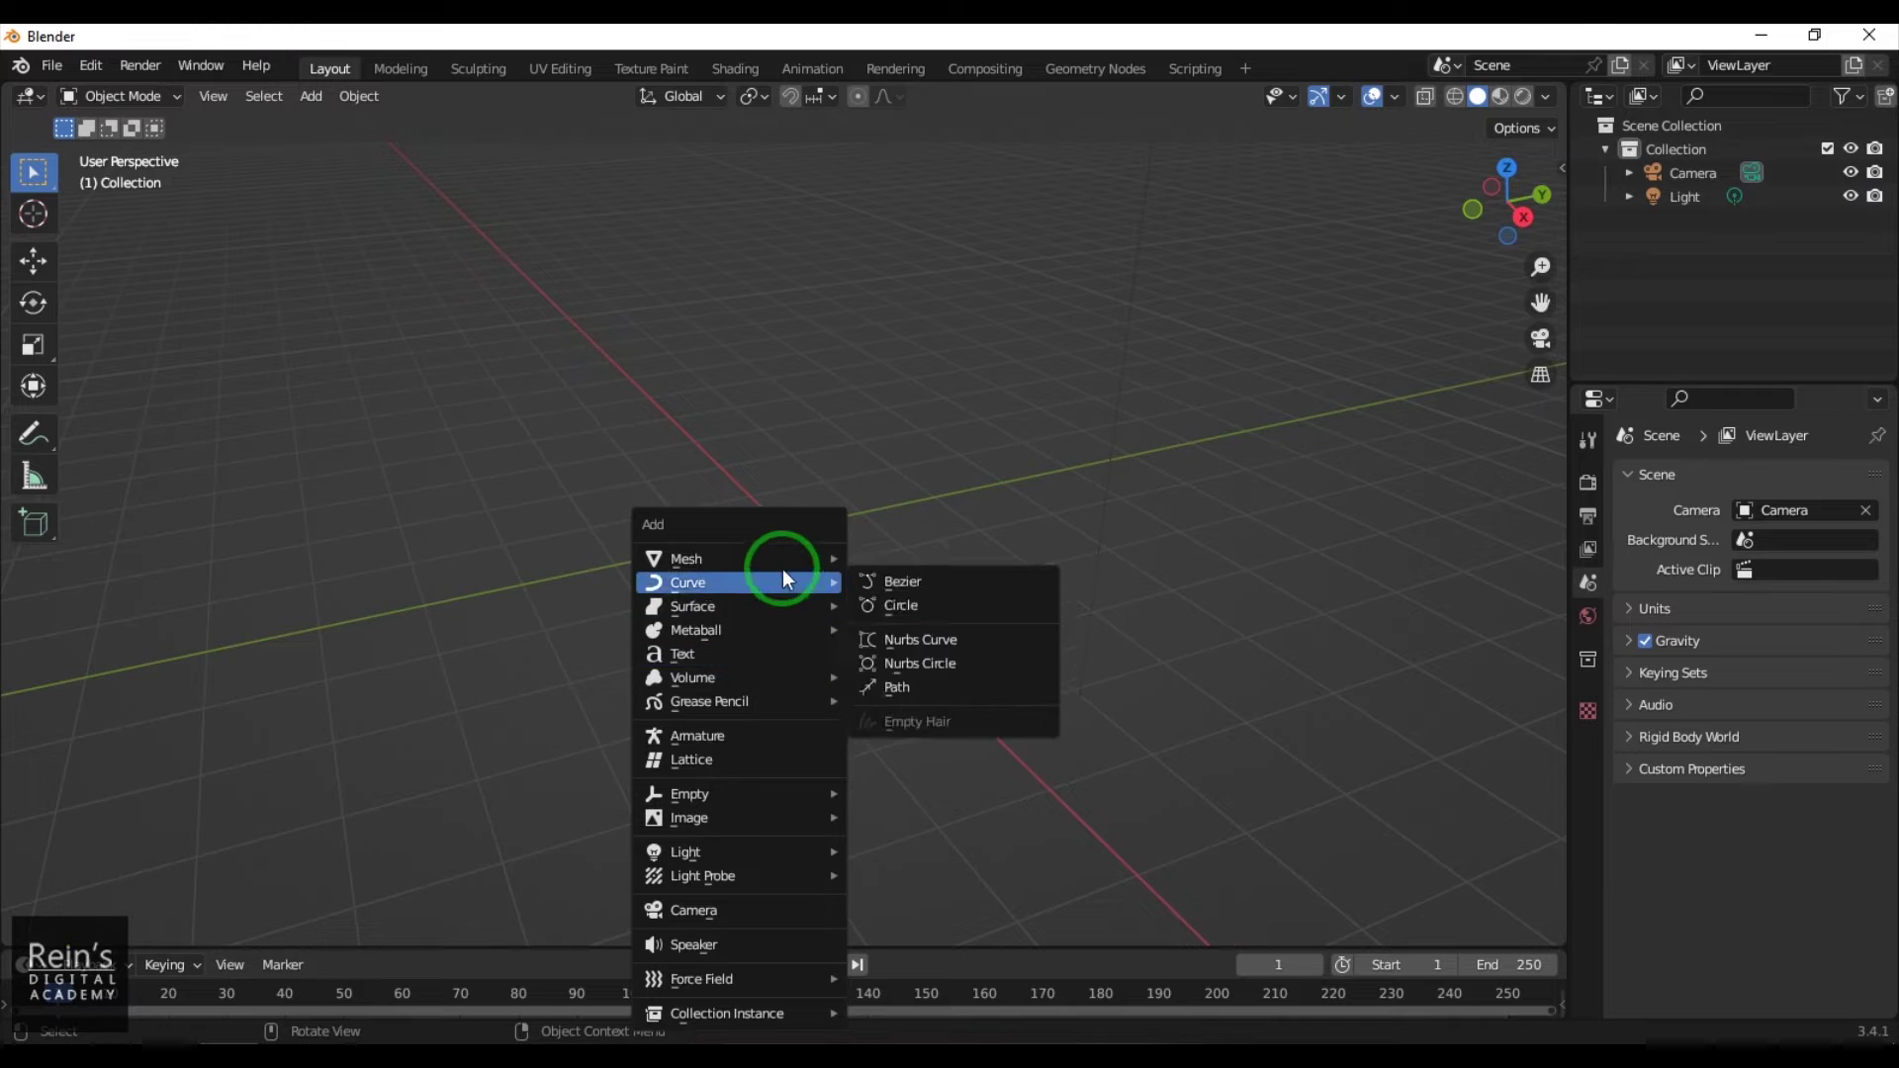
mouse_move(787, 556)
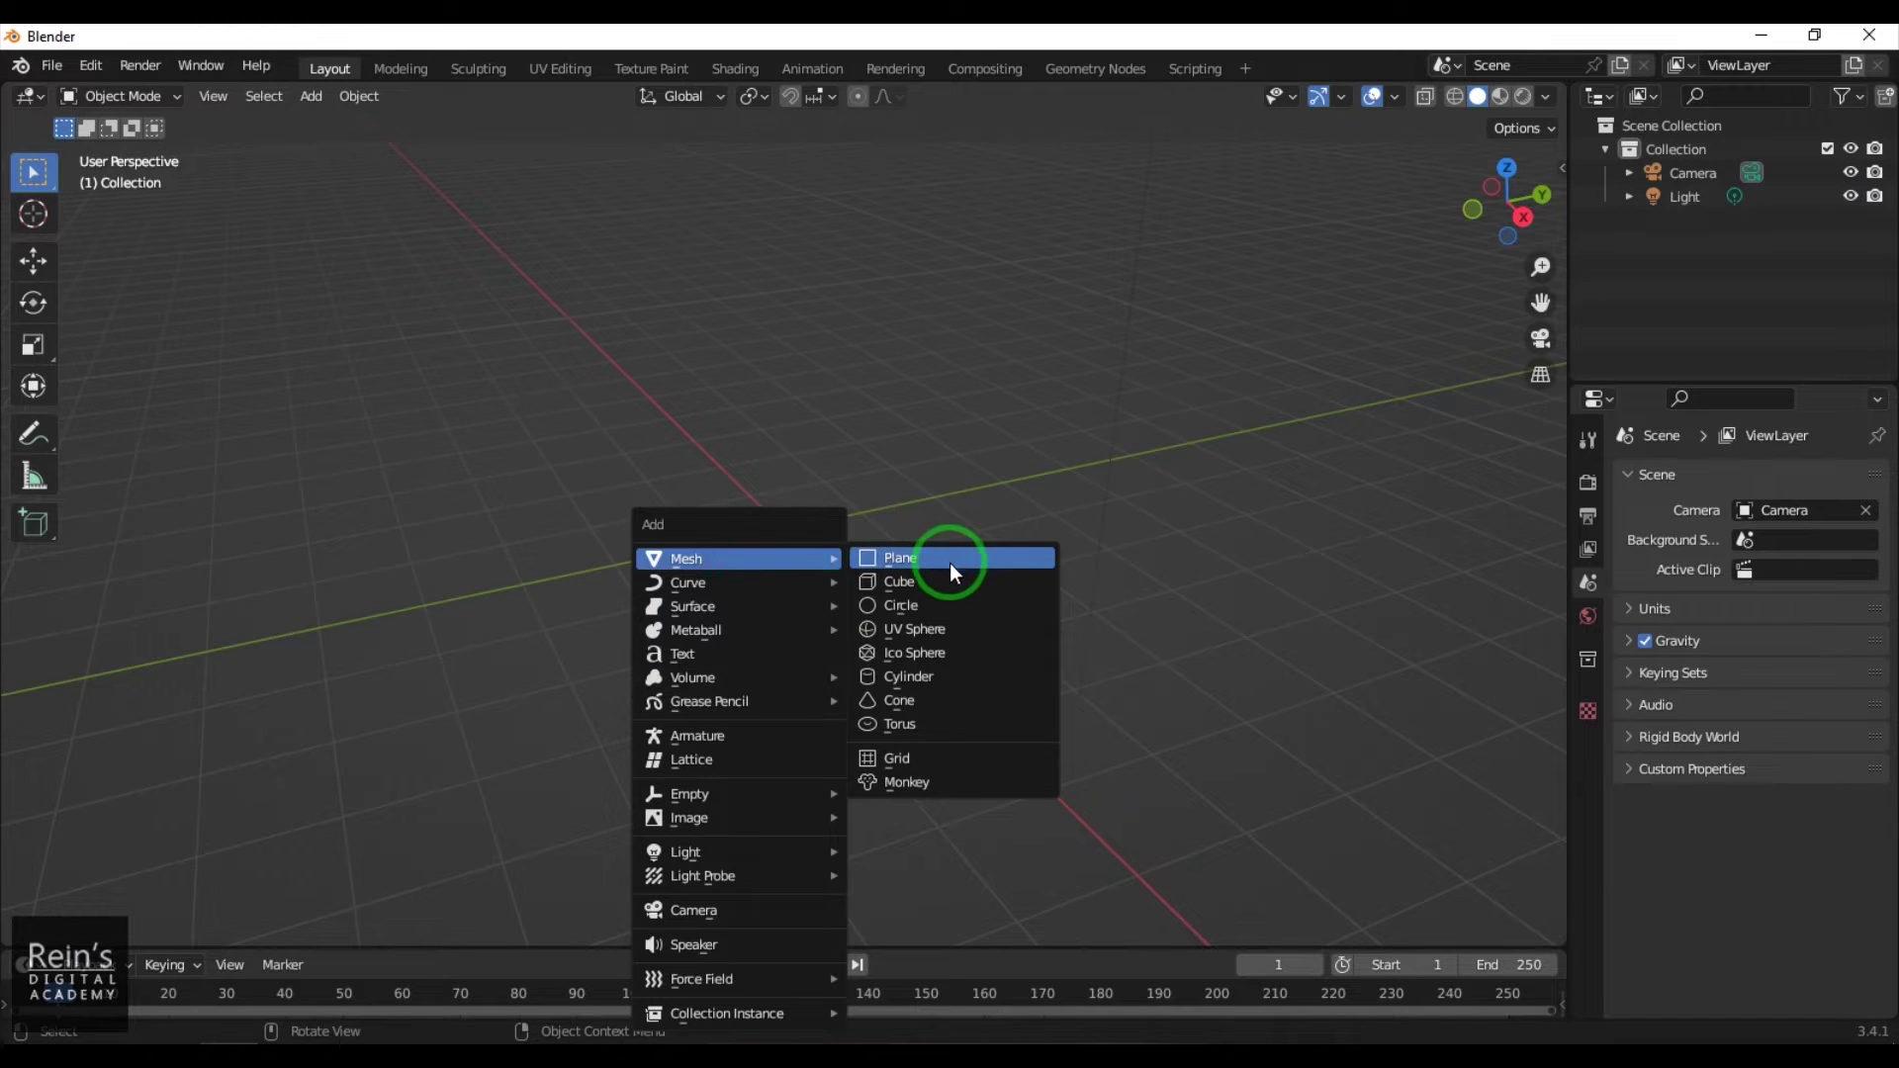
click(957, 676)
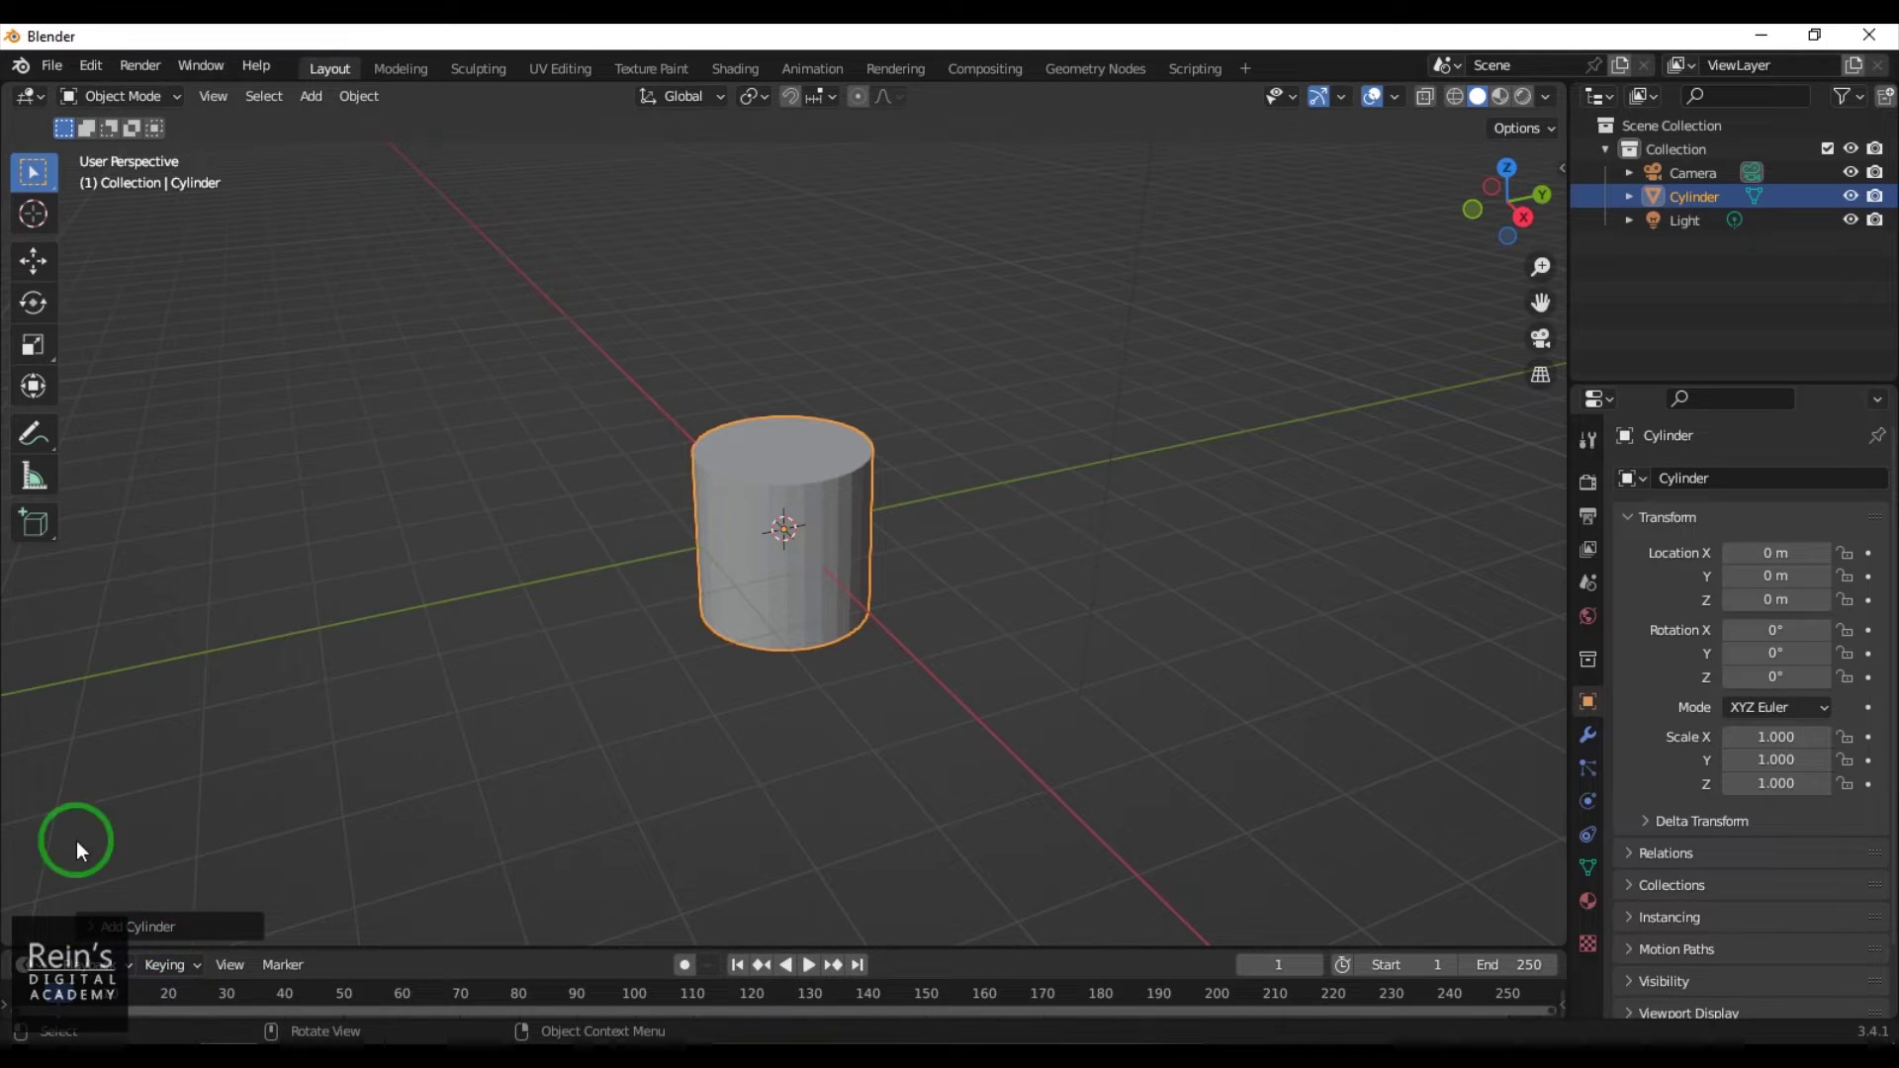
click(174, 918)
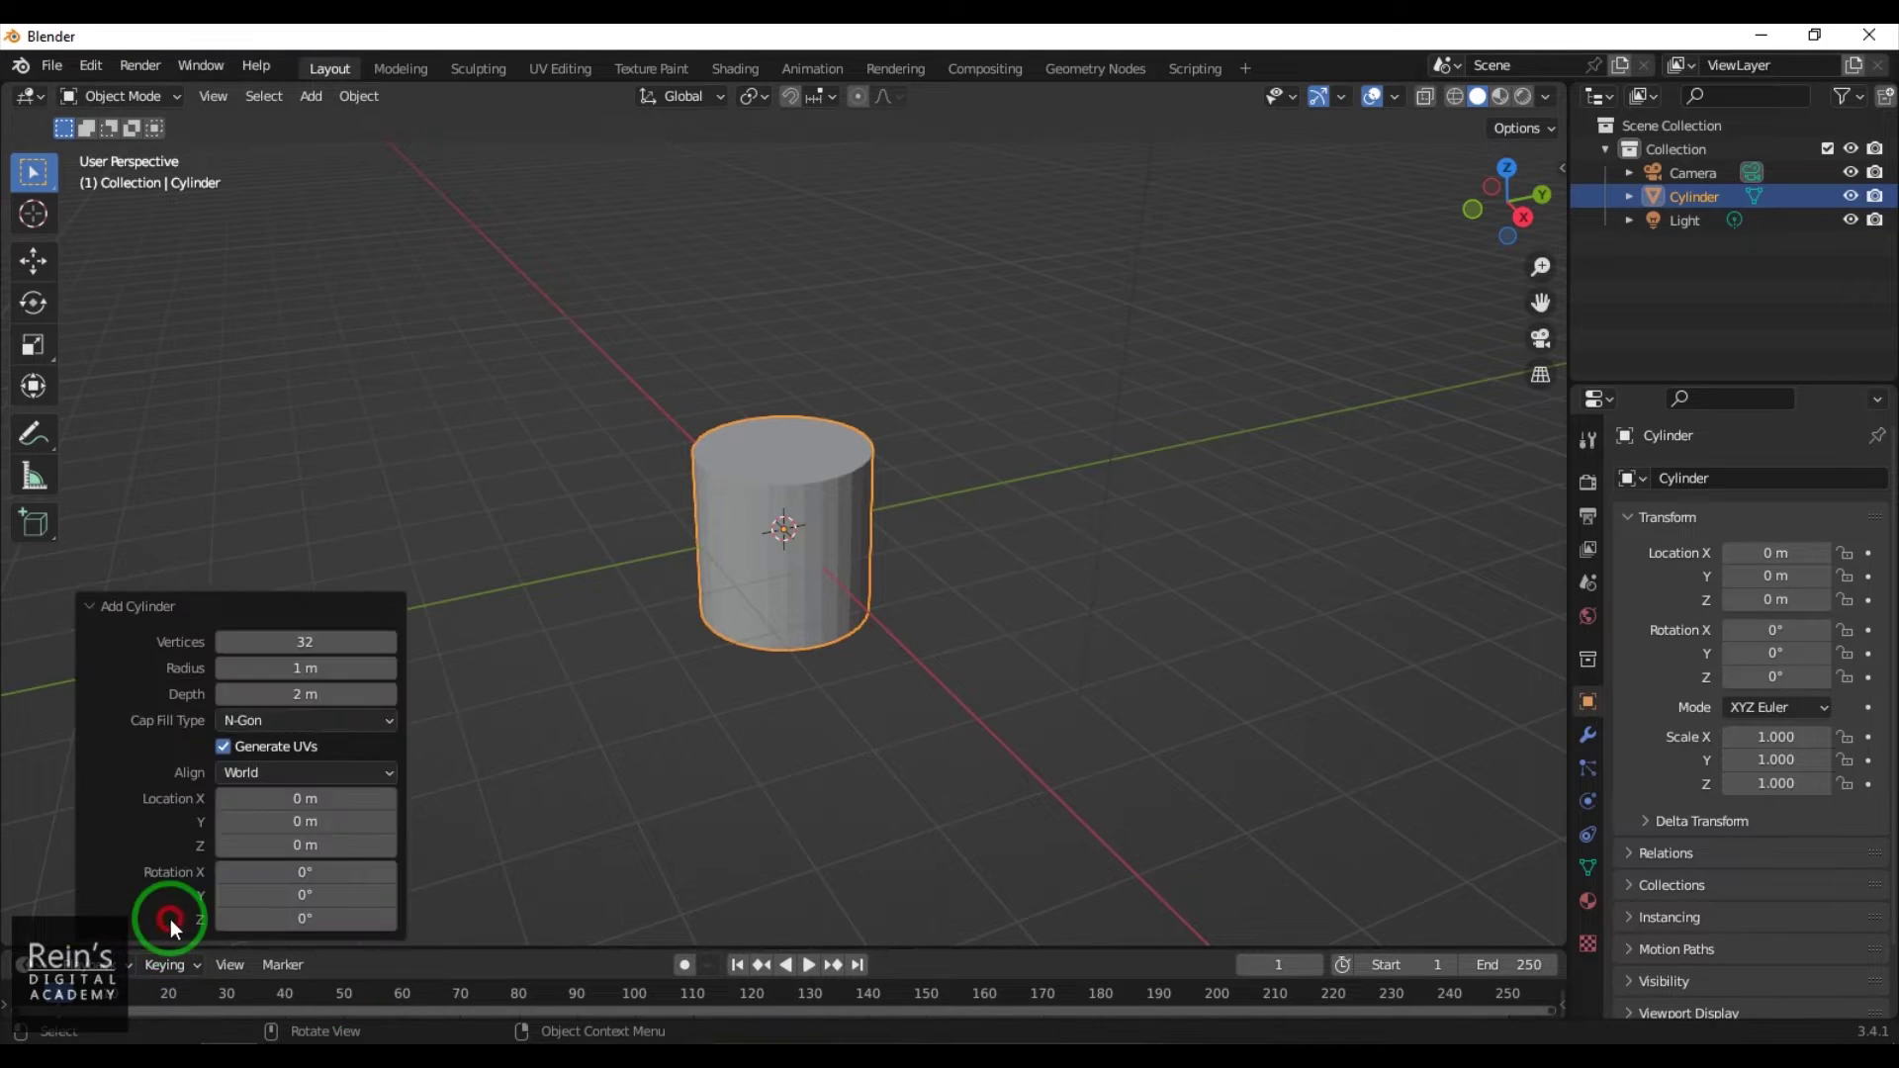
click(317, 646)
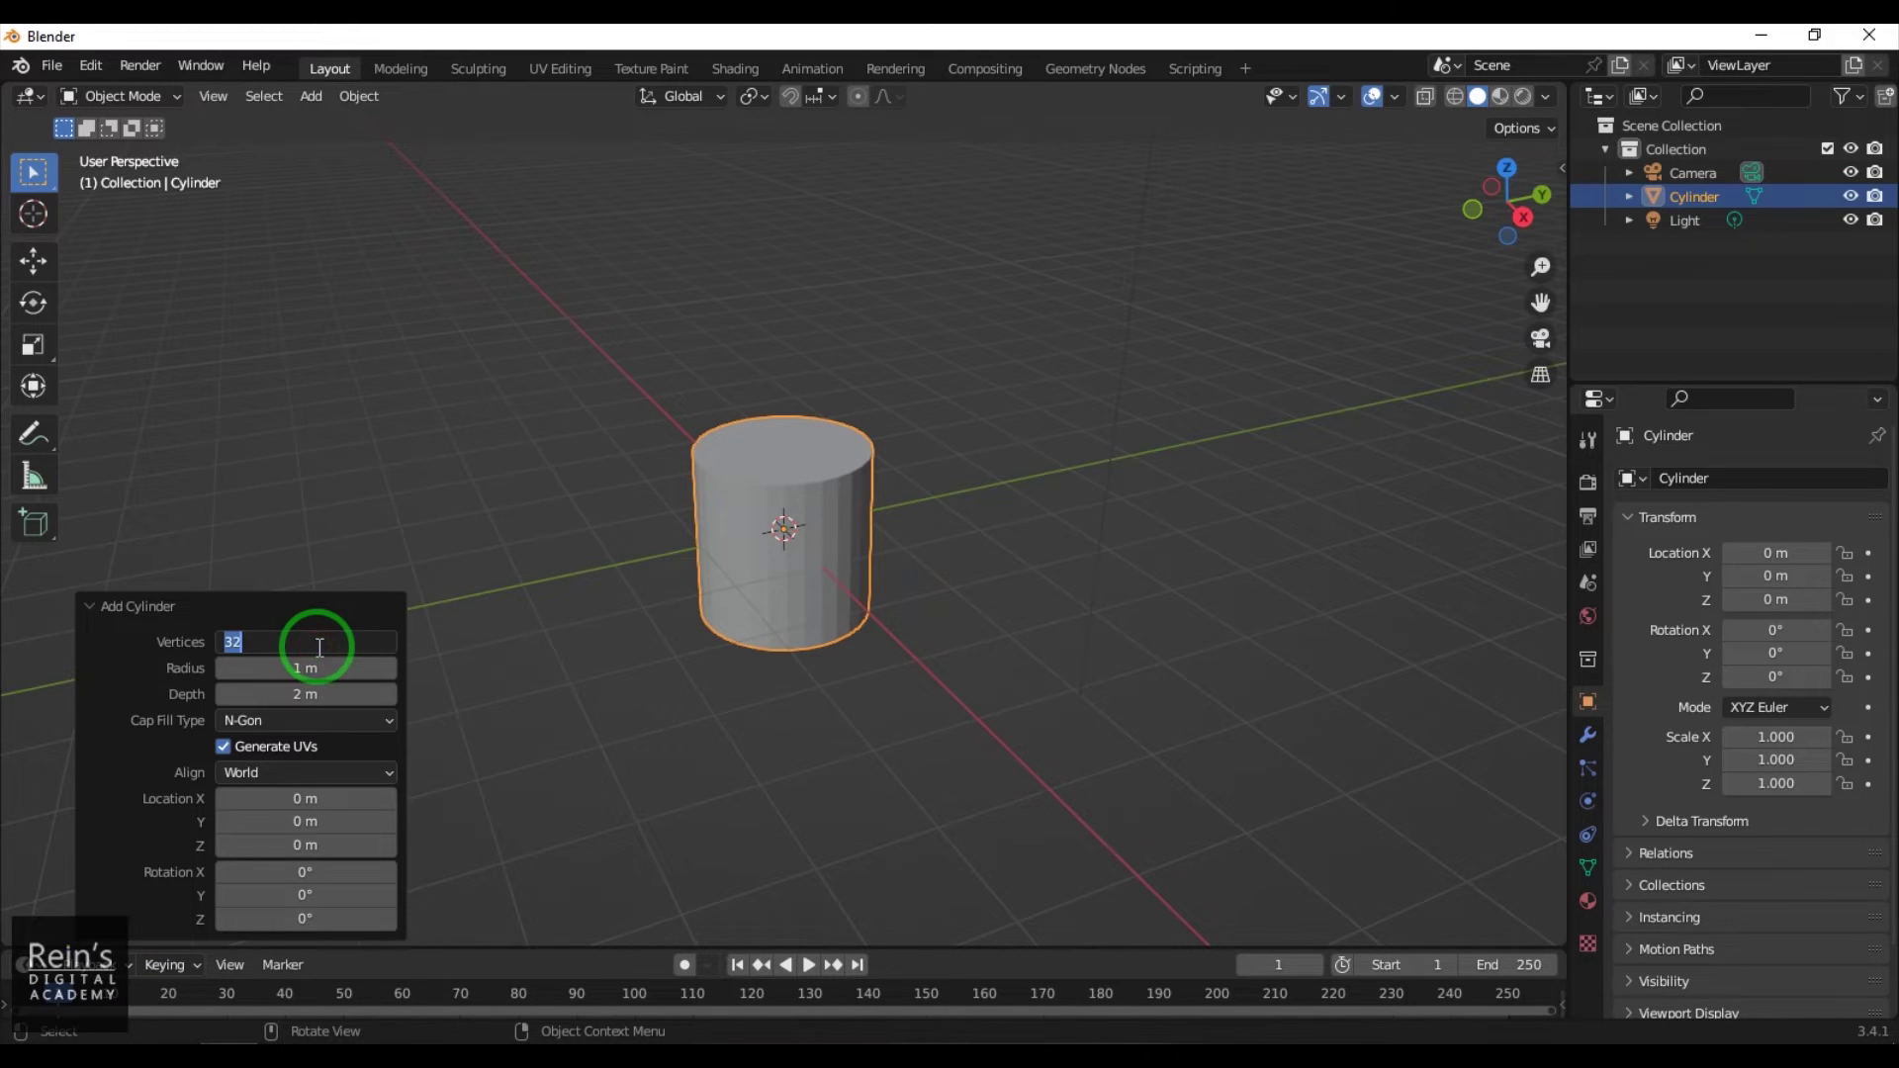
key(Return)
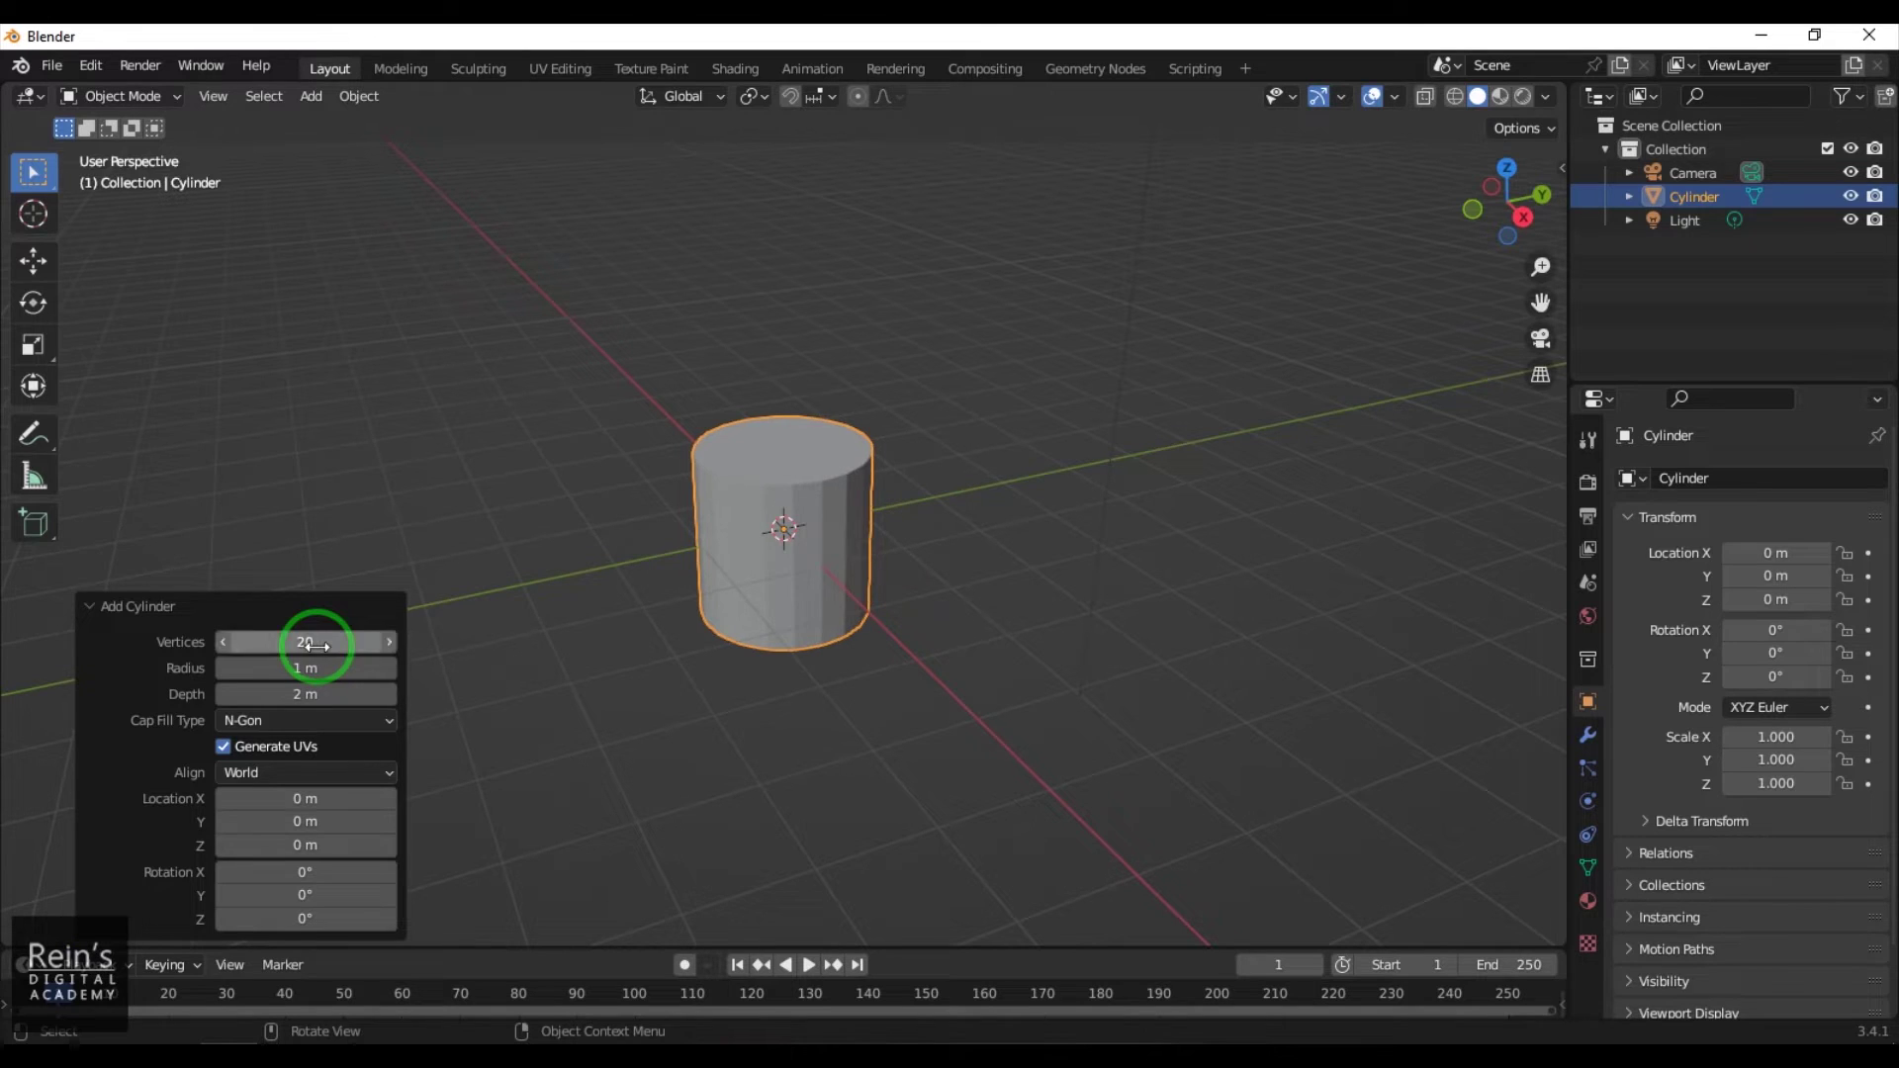
click(809, 722)
scroll(793, 716, up, 3)
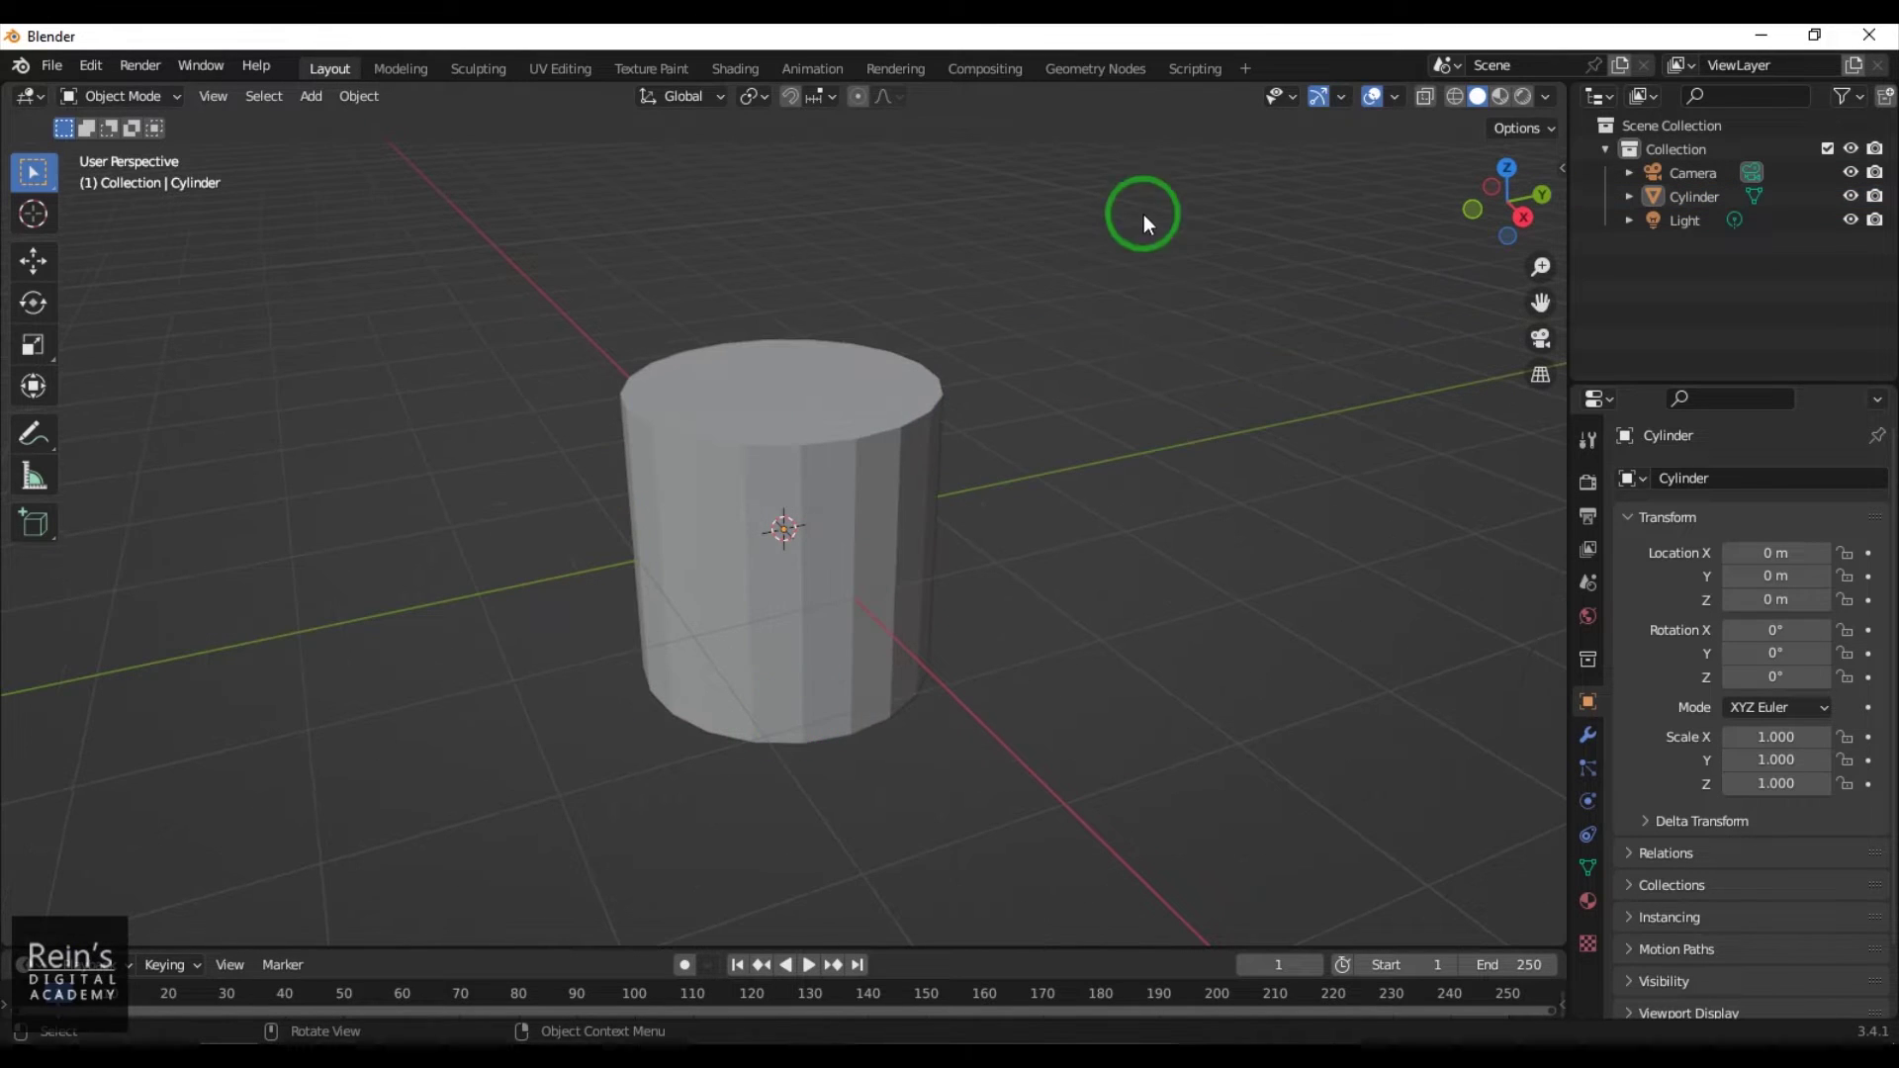
Enable the Wireframe geometry overlay in the viewport so the cylinder's edges are drawn
click(1389, 99)
click(1252, 498)
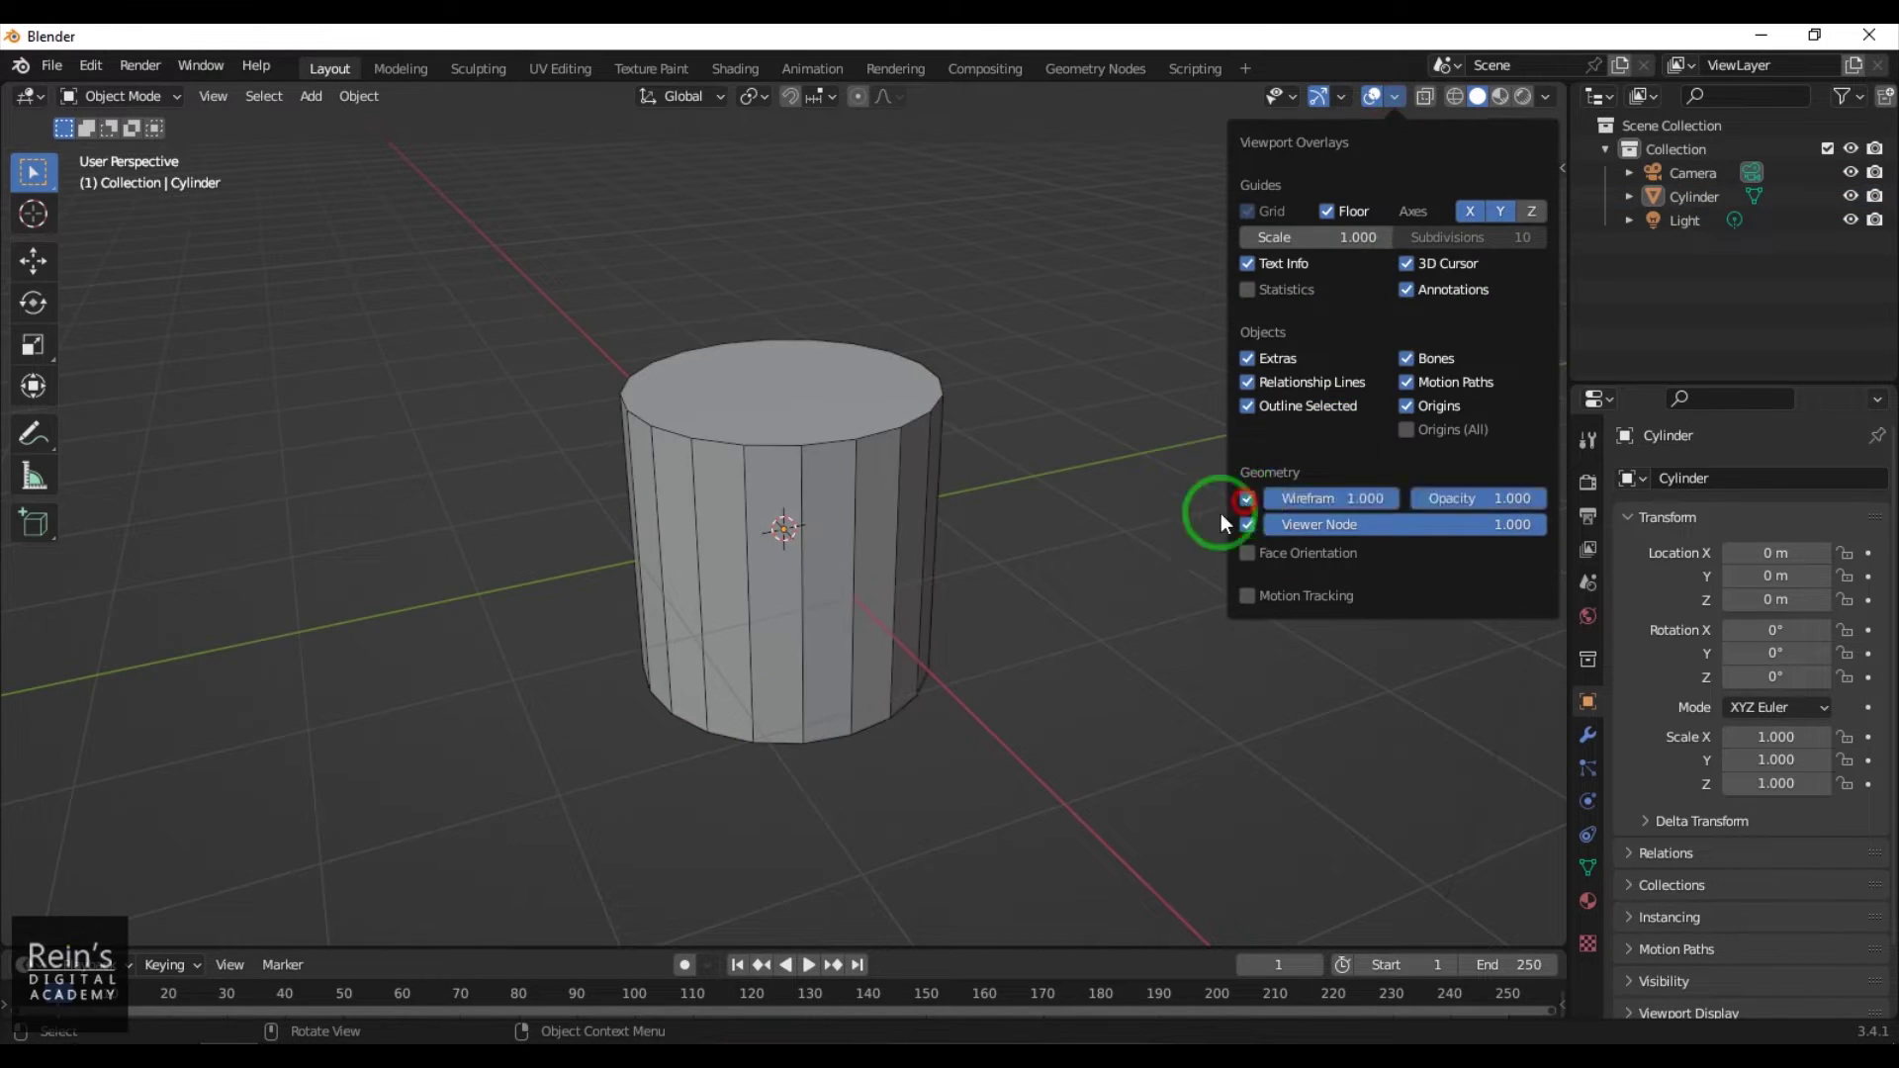
click(785, 550)
click(1009, 662)
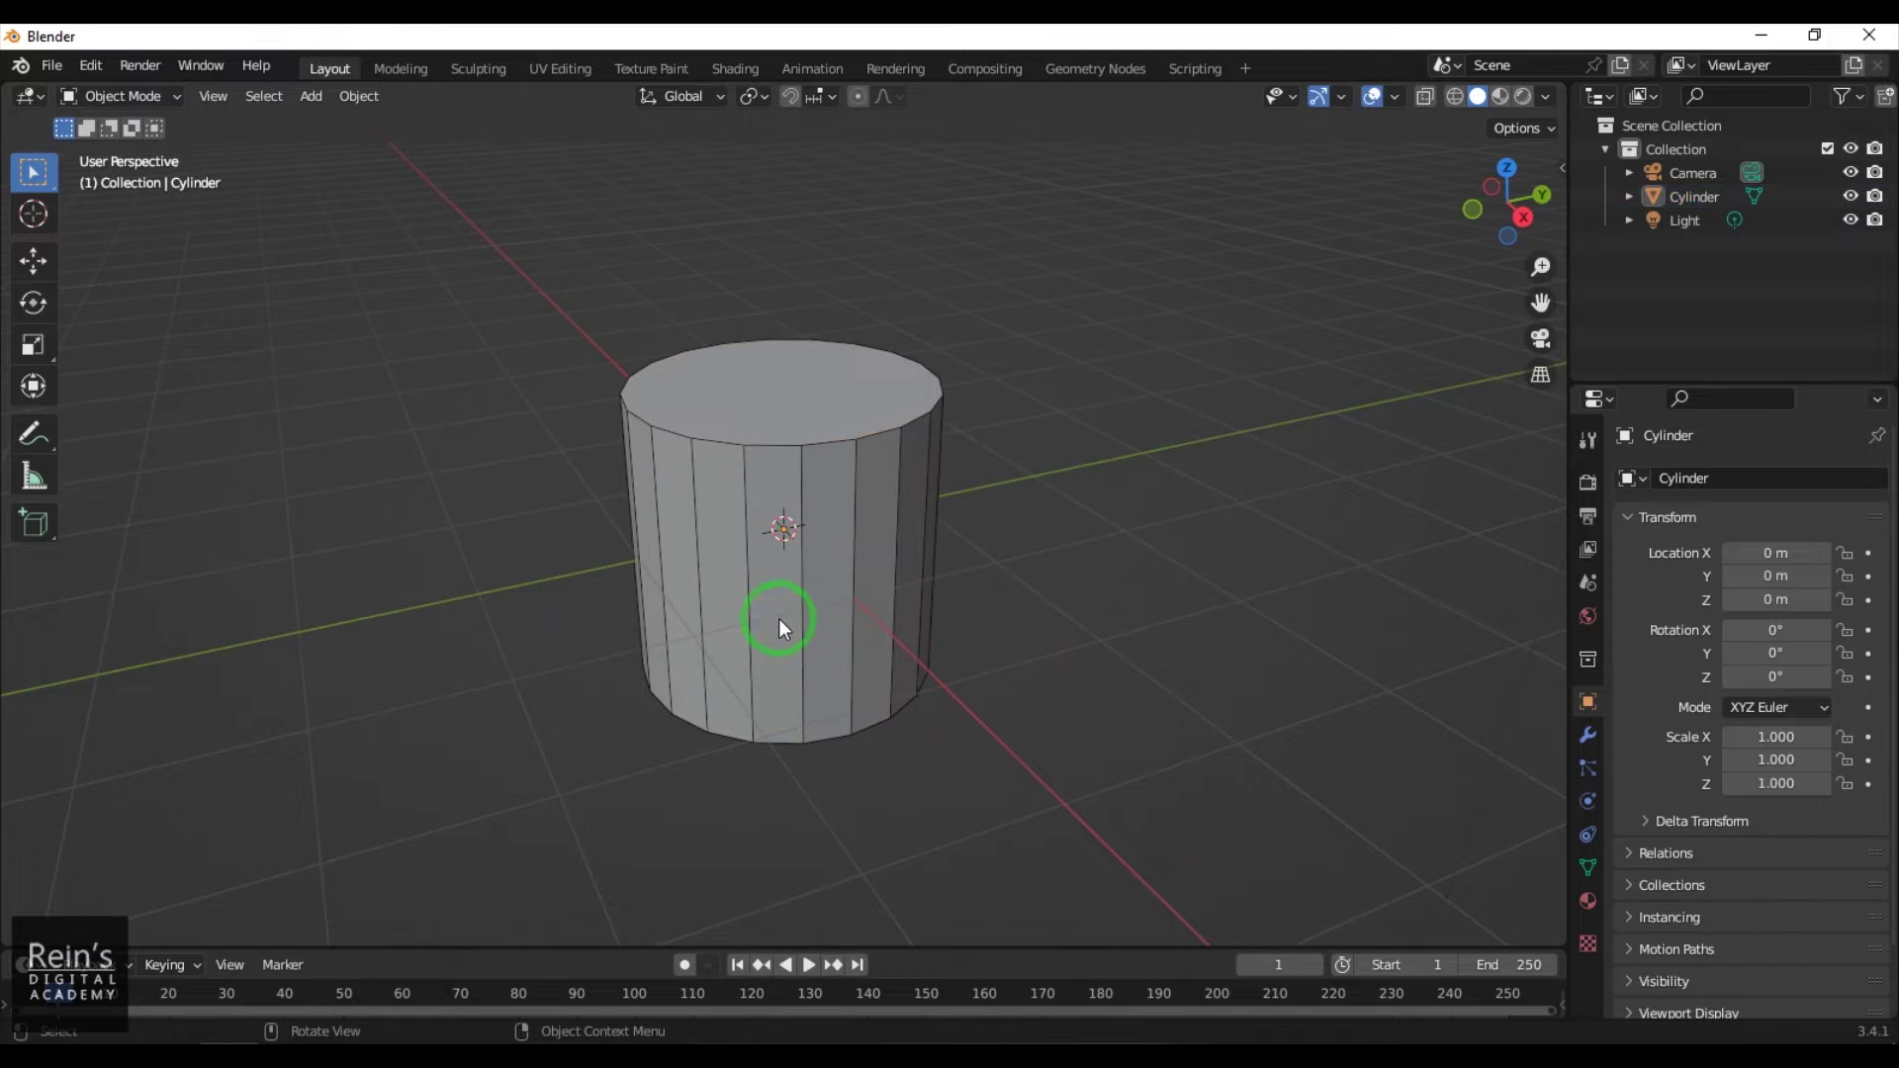
Rotate the cylinder 90° about the global X axis so it lies along Y
click(828, 578)
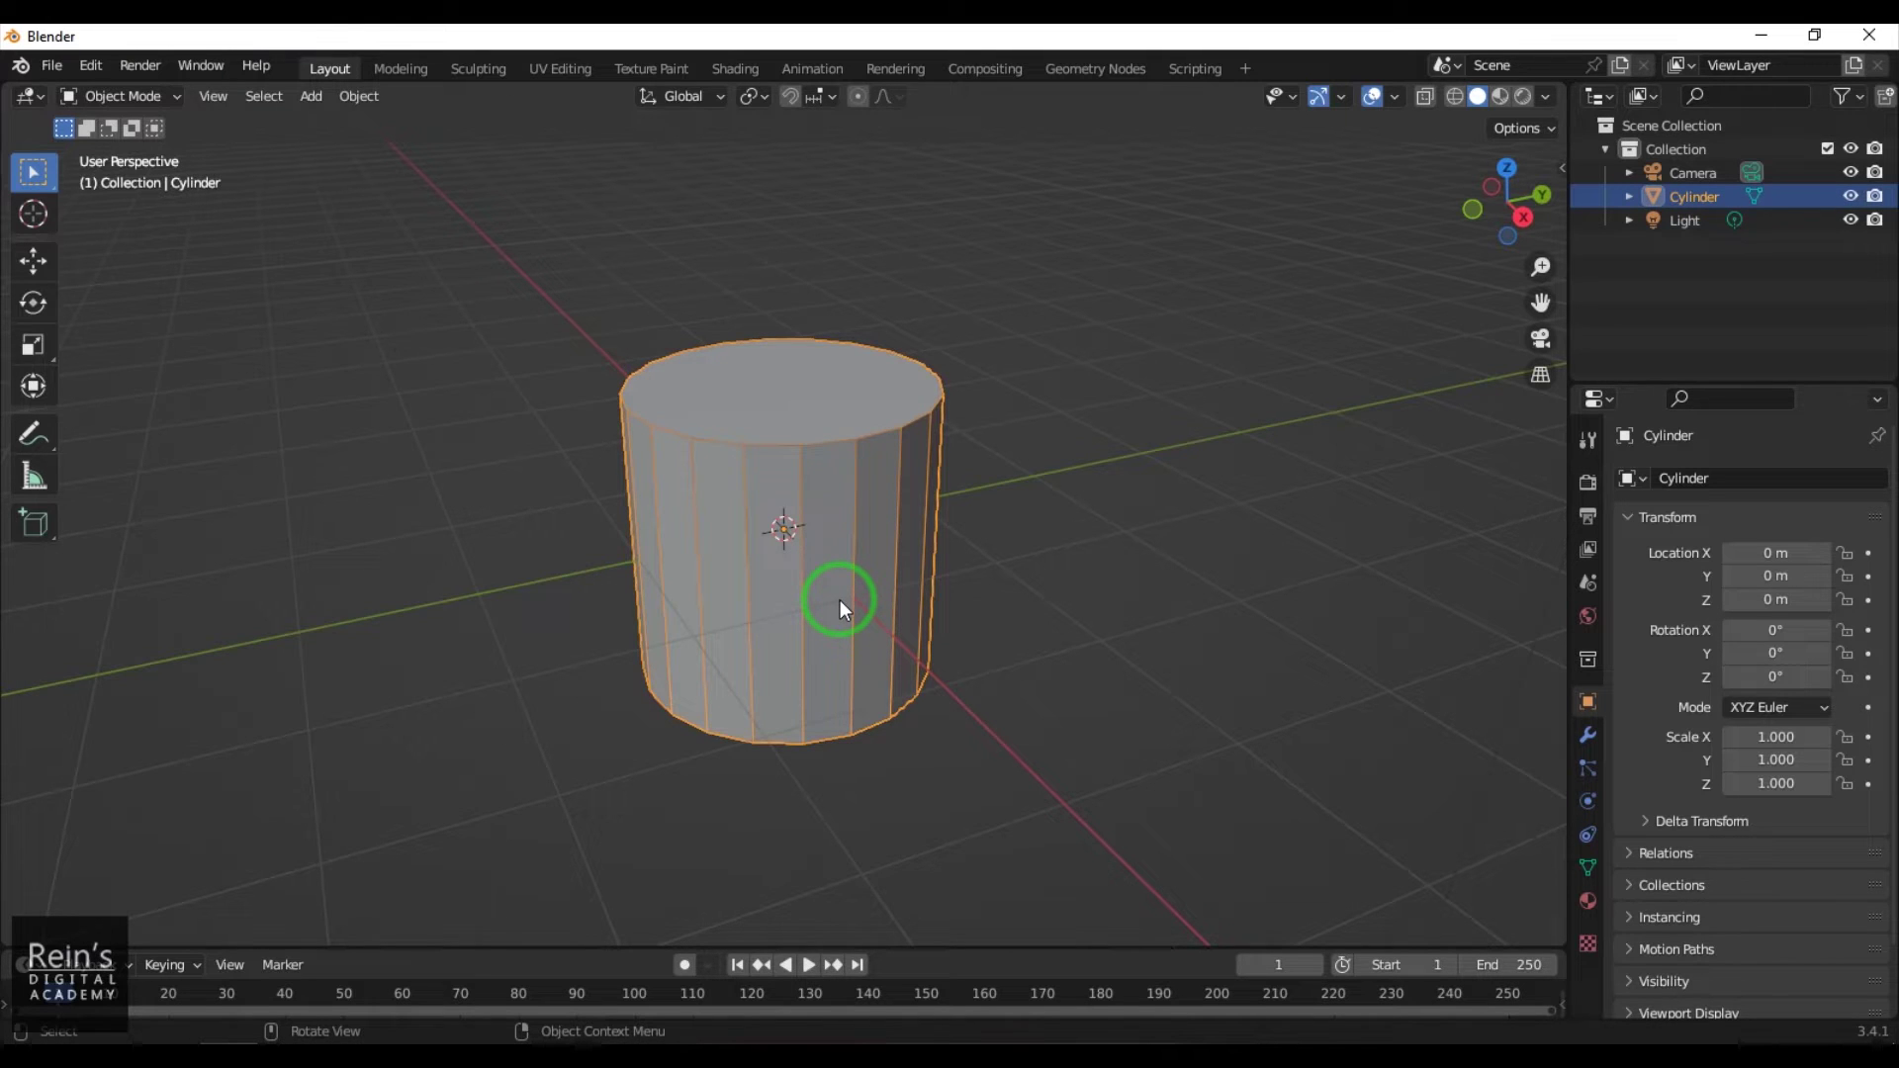
key(r)
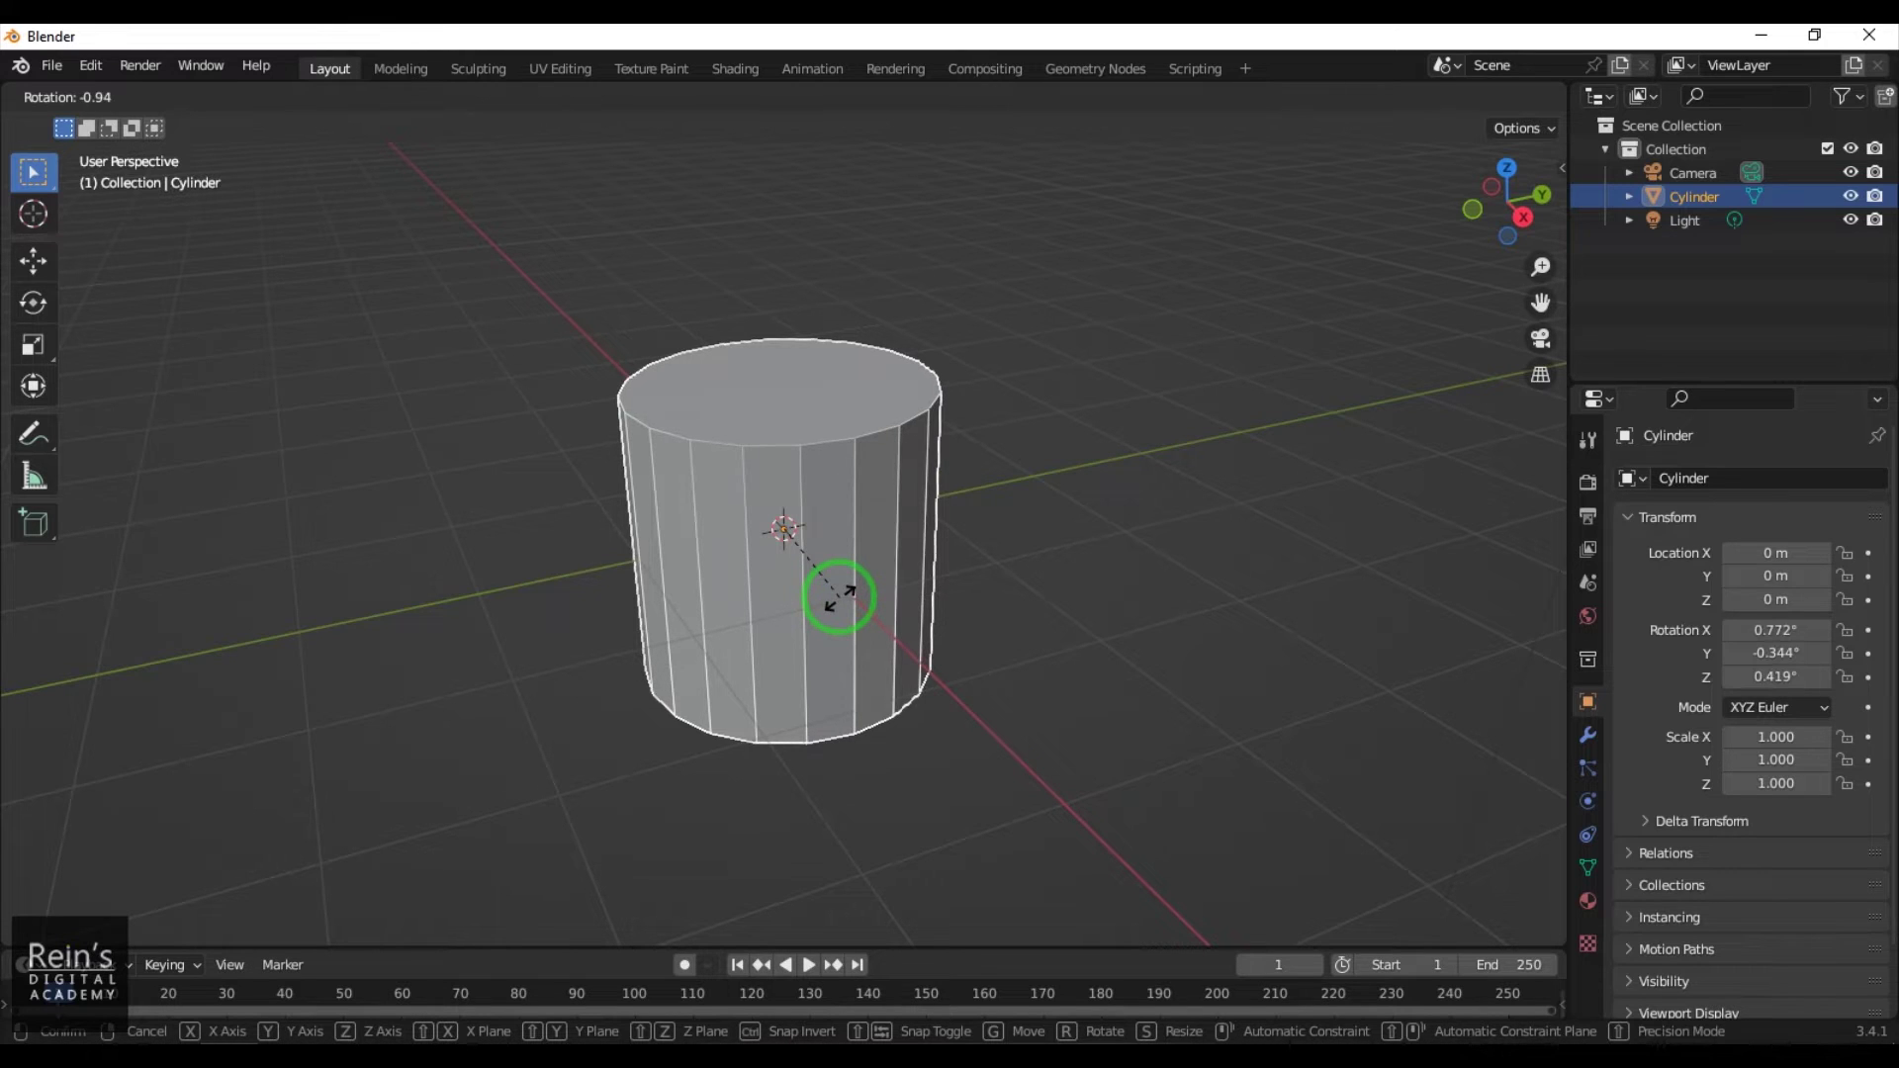
key(x)
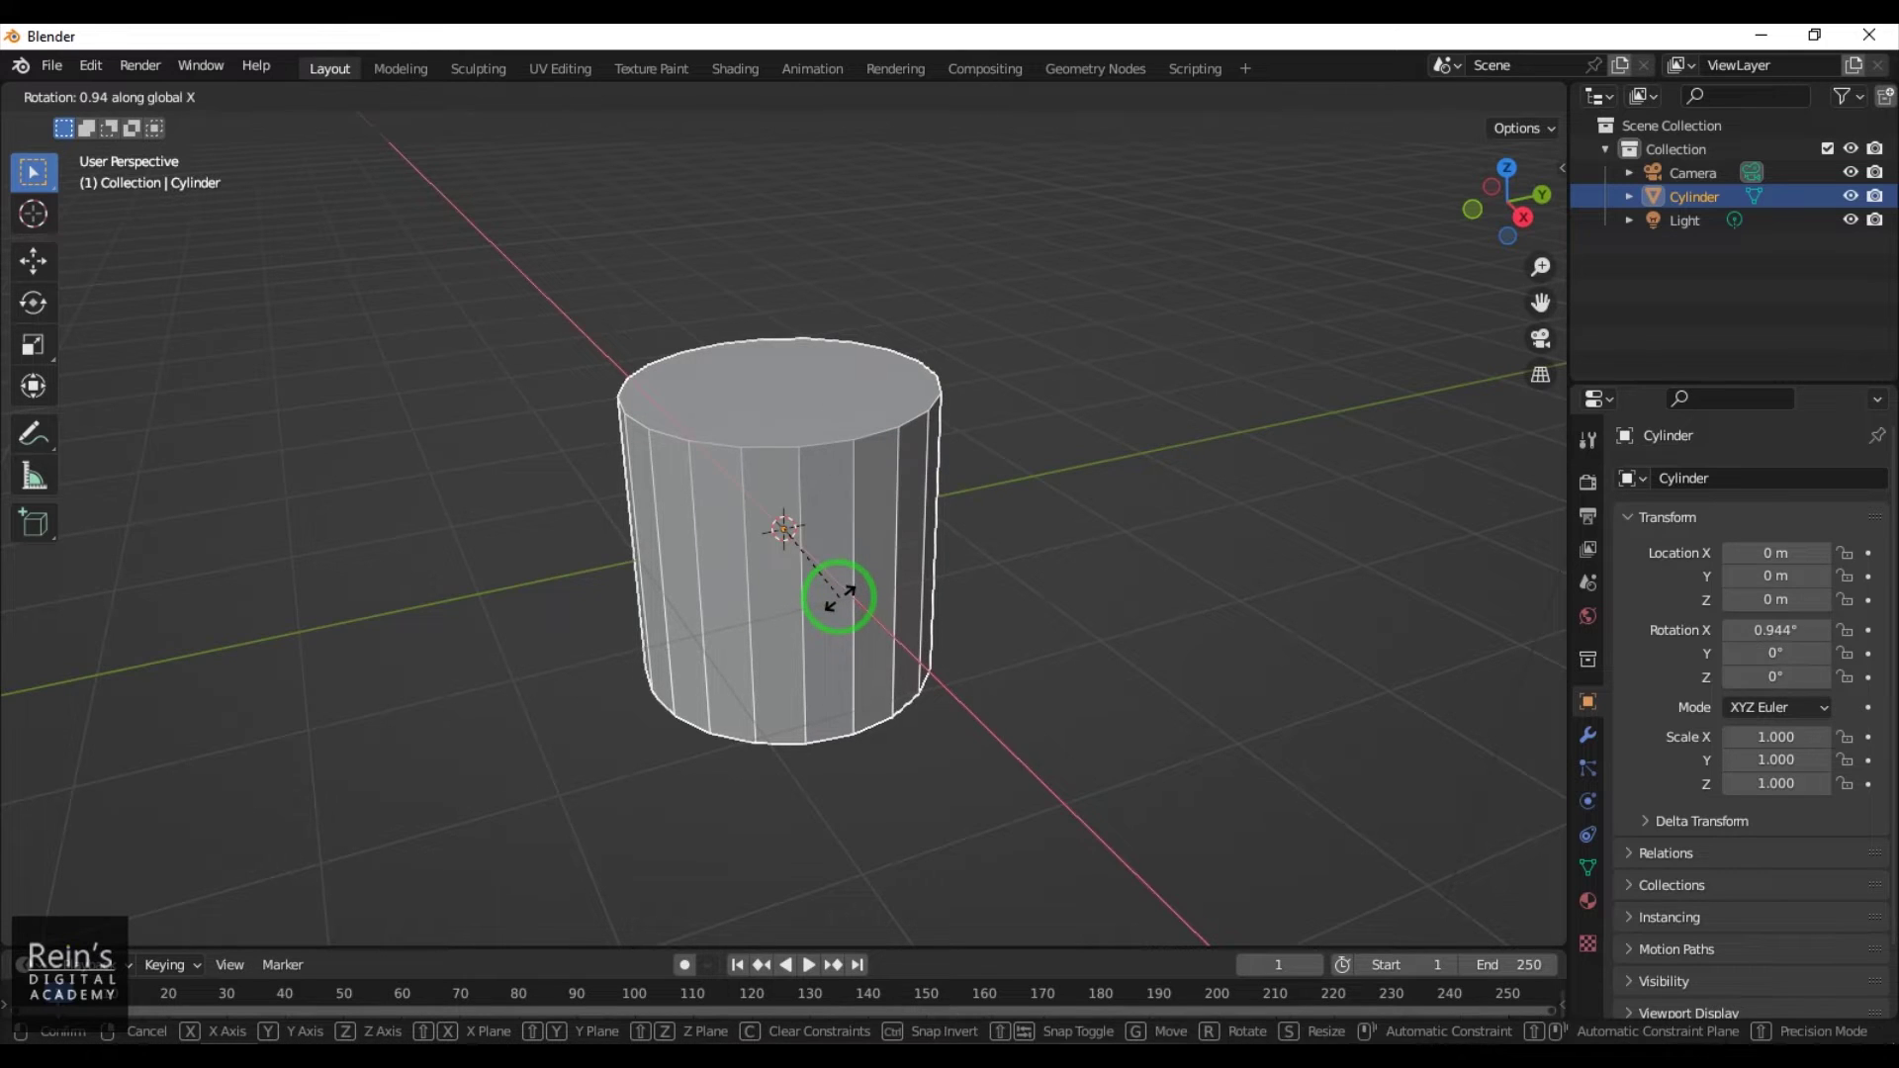
text(90)
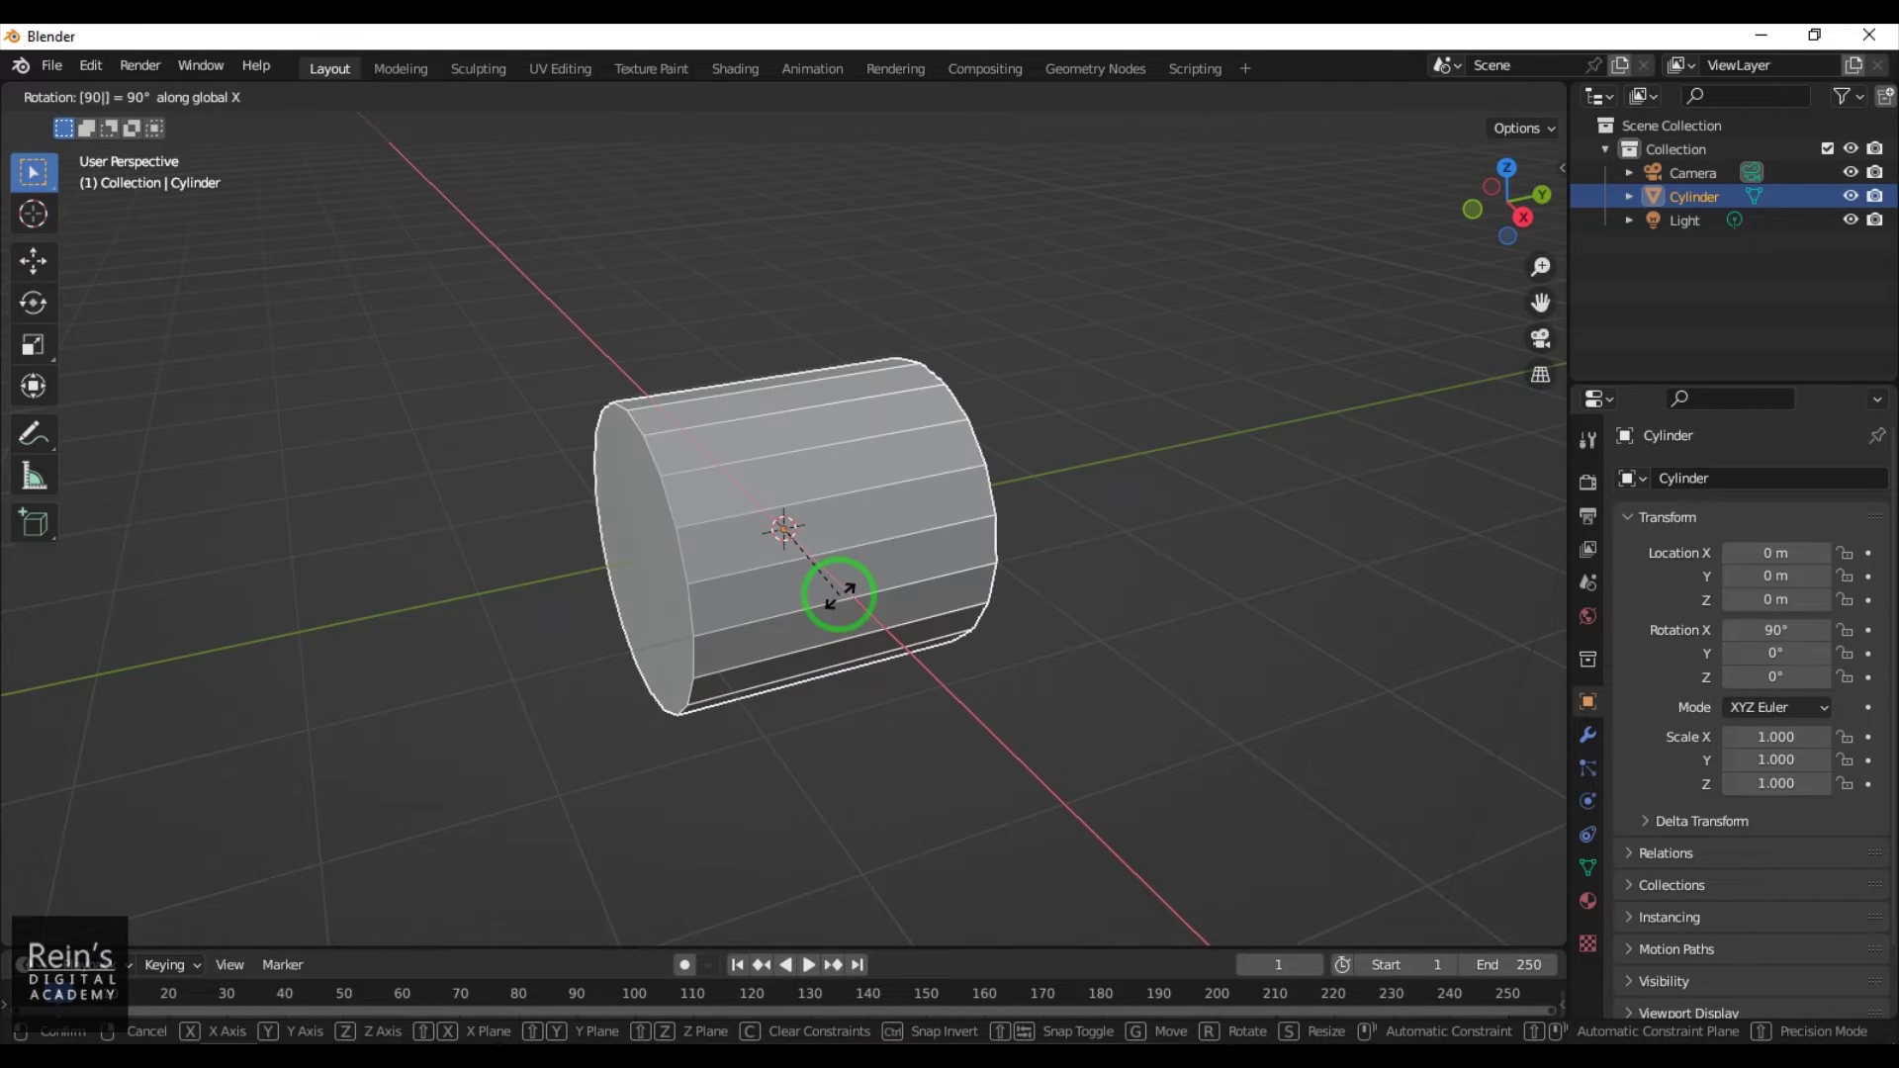
key(Return)
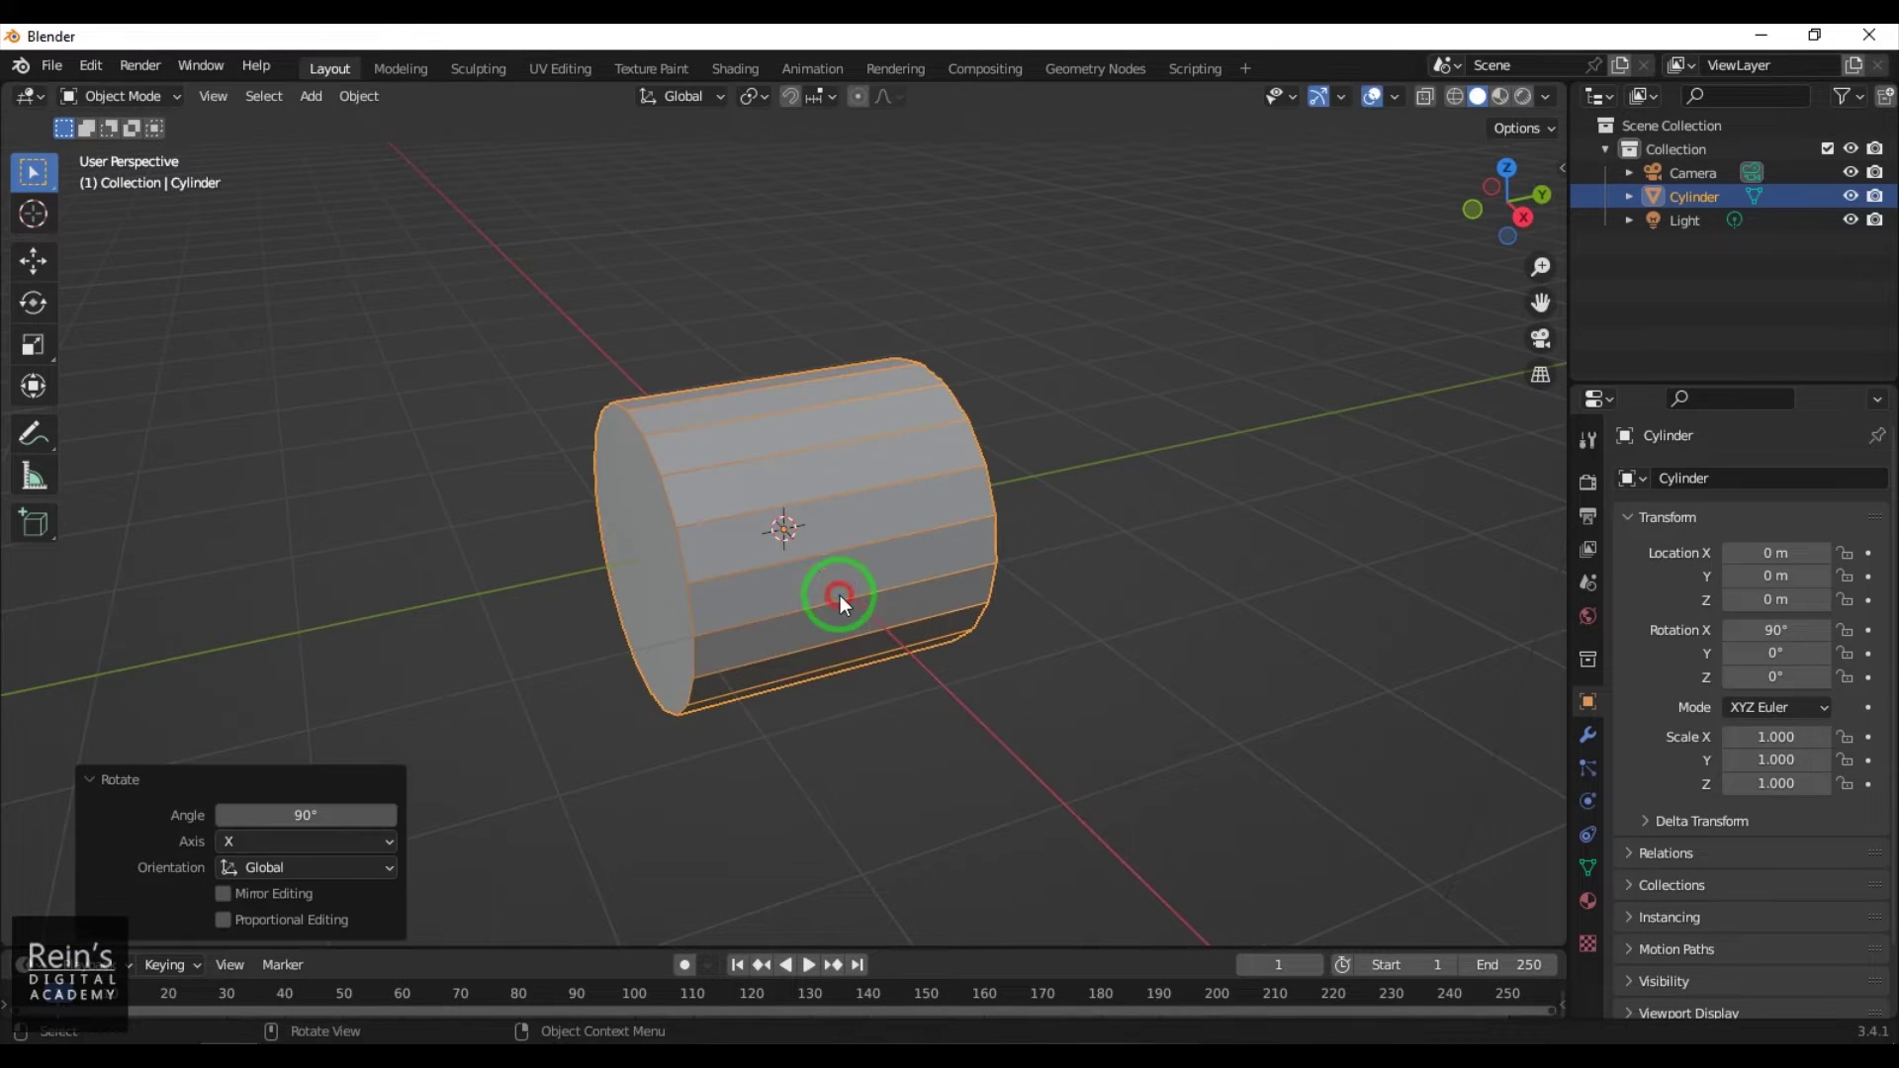
click(1090, 682)
Enter Edit Mode on the cylinder, switch to face selection and deselect everything
click(890, 608)
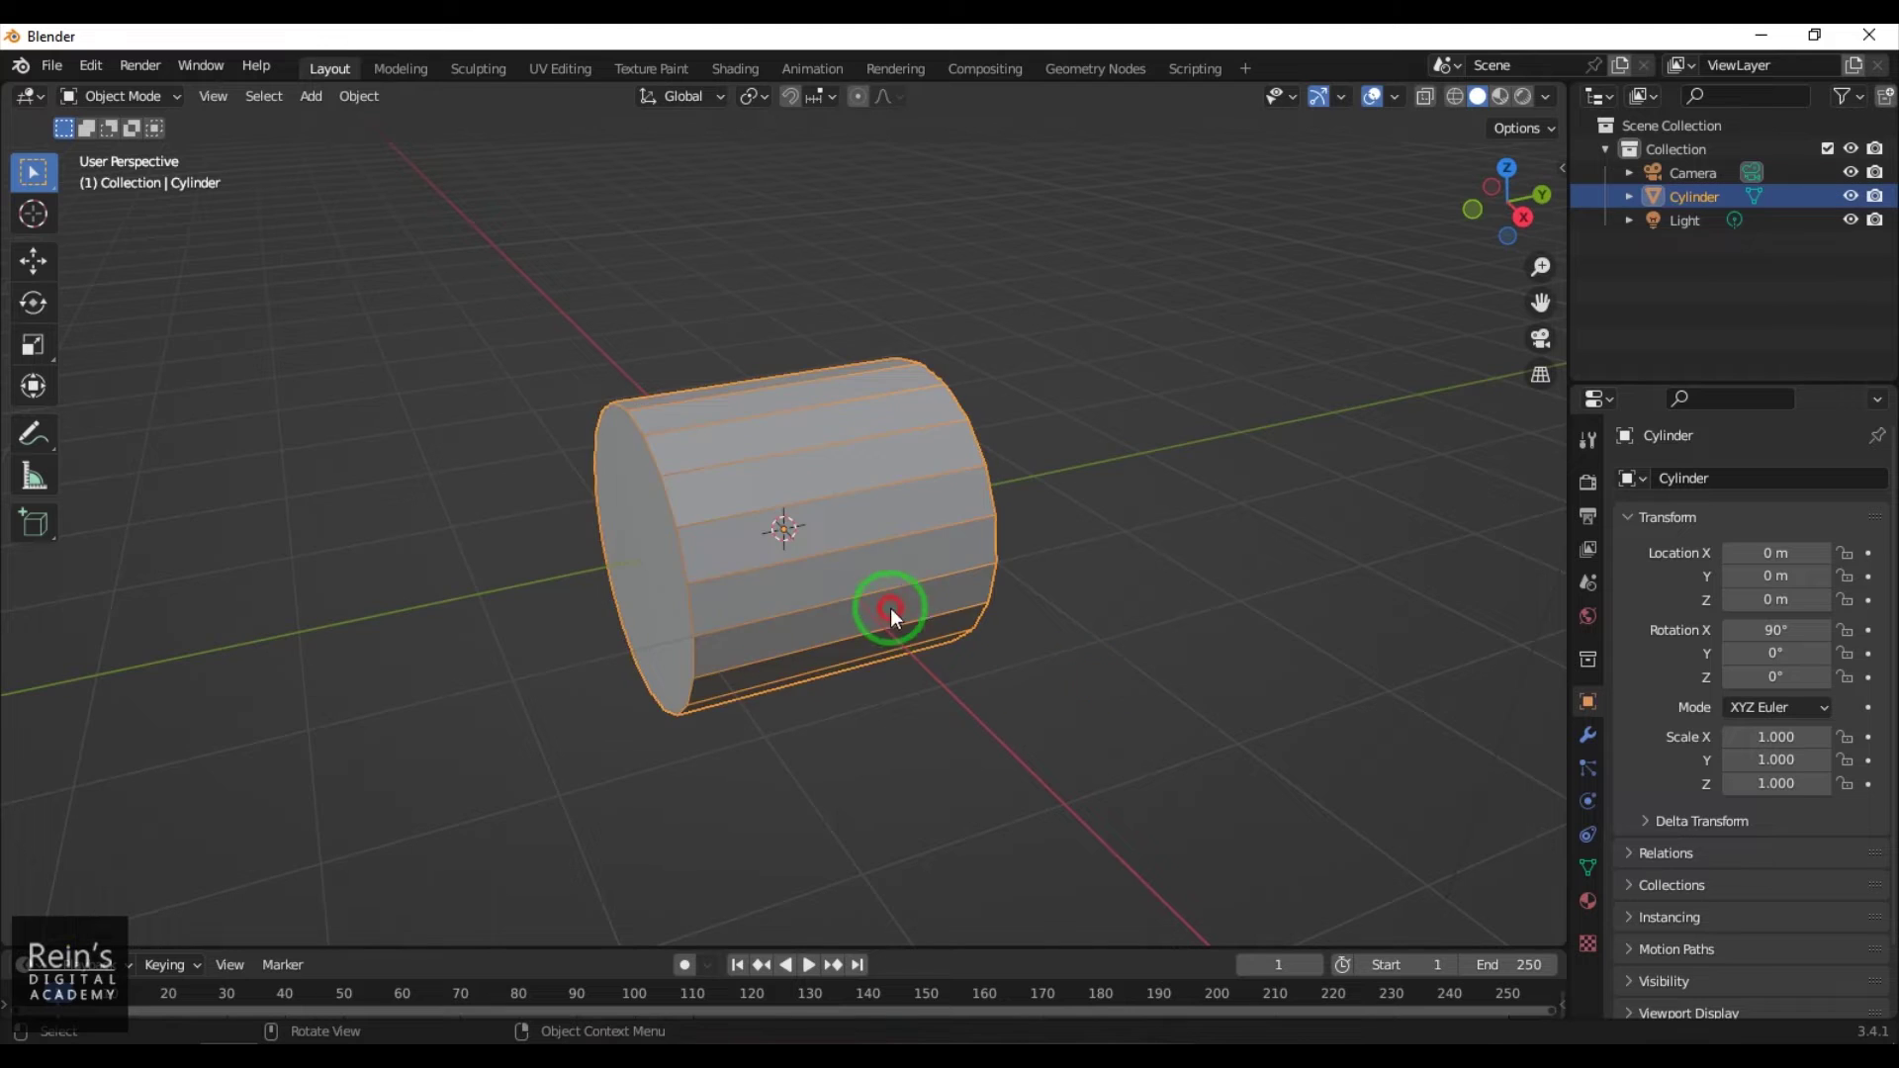
middle_drag(1149, 753, 1000, 728)
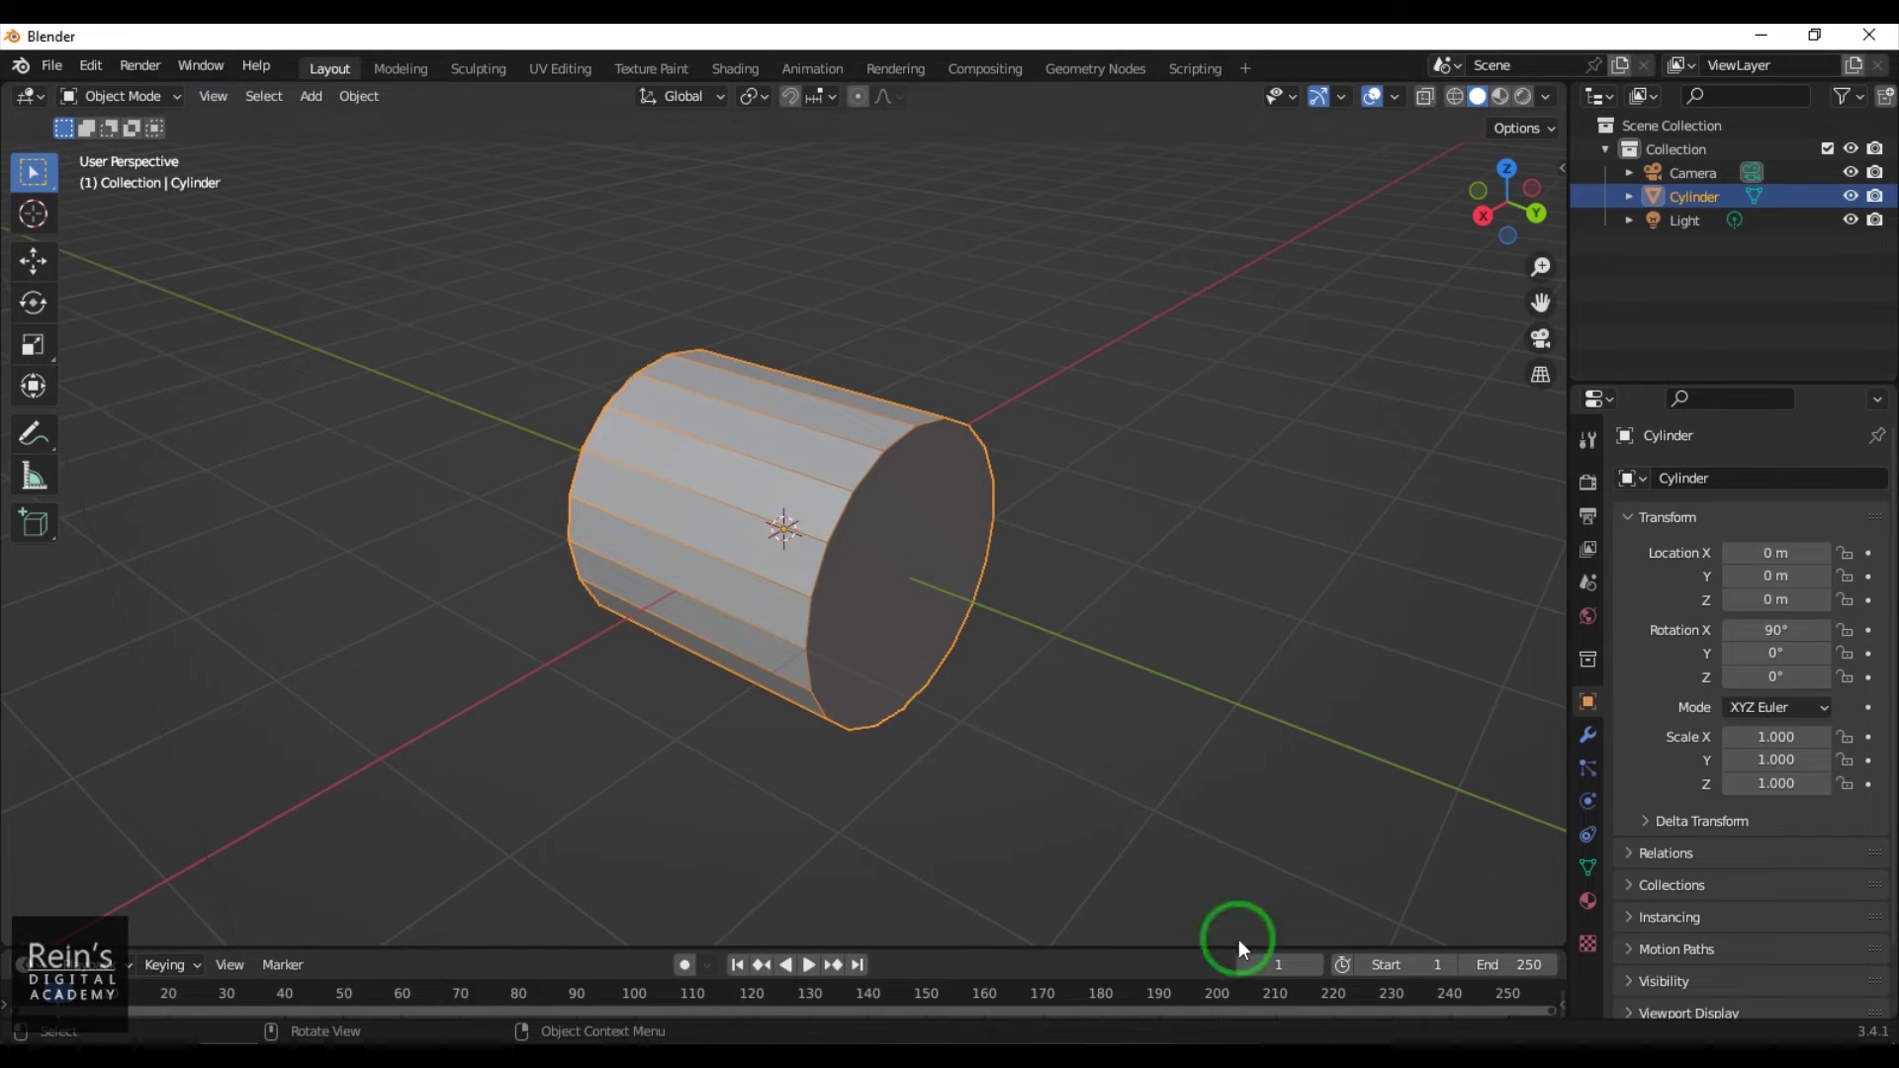
click(1281, 819)
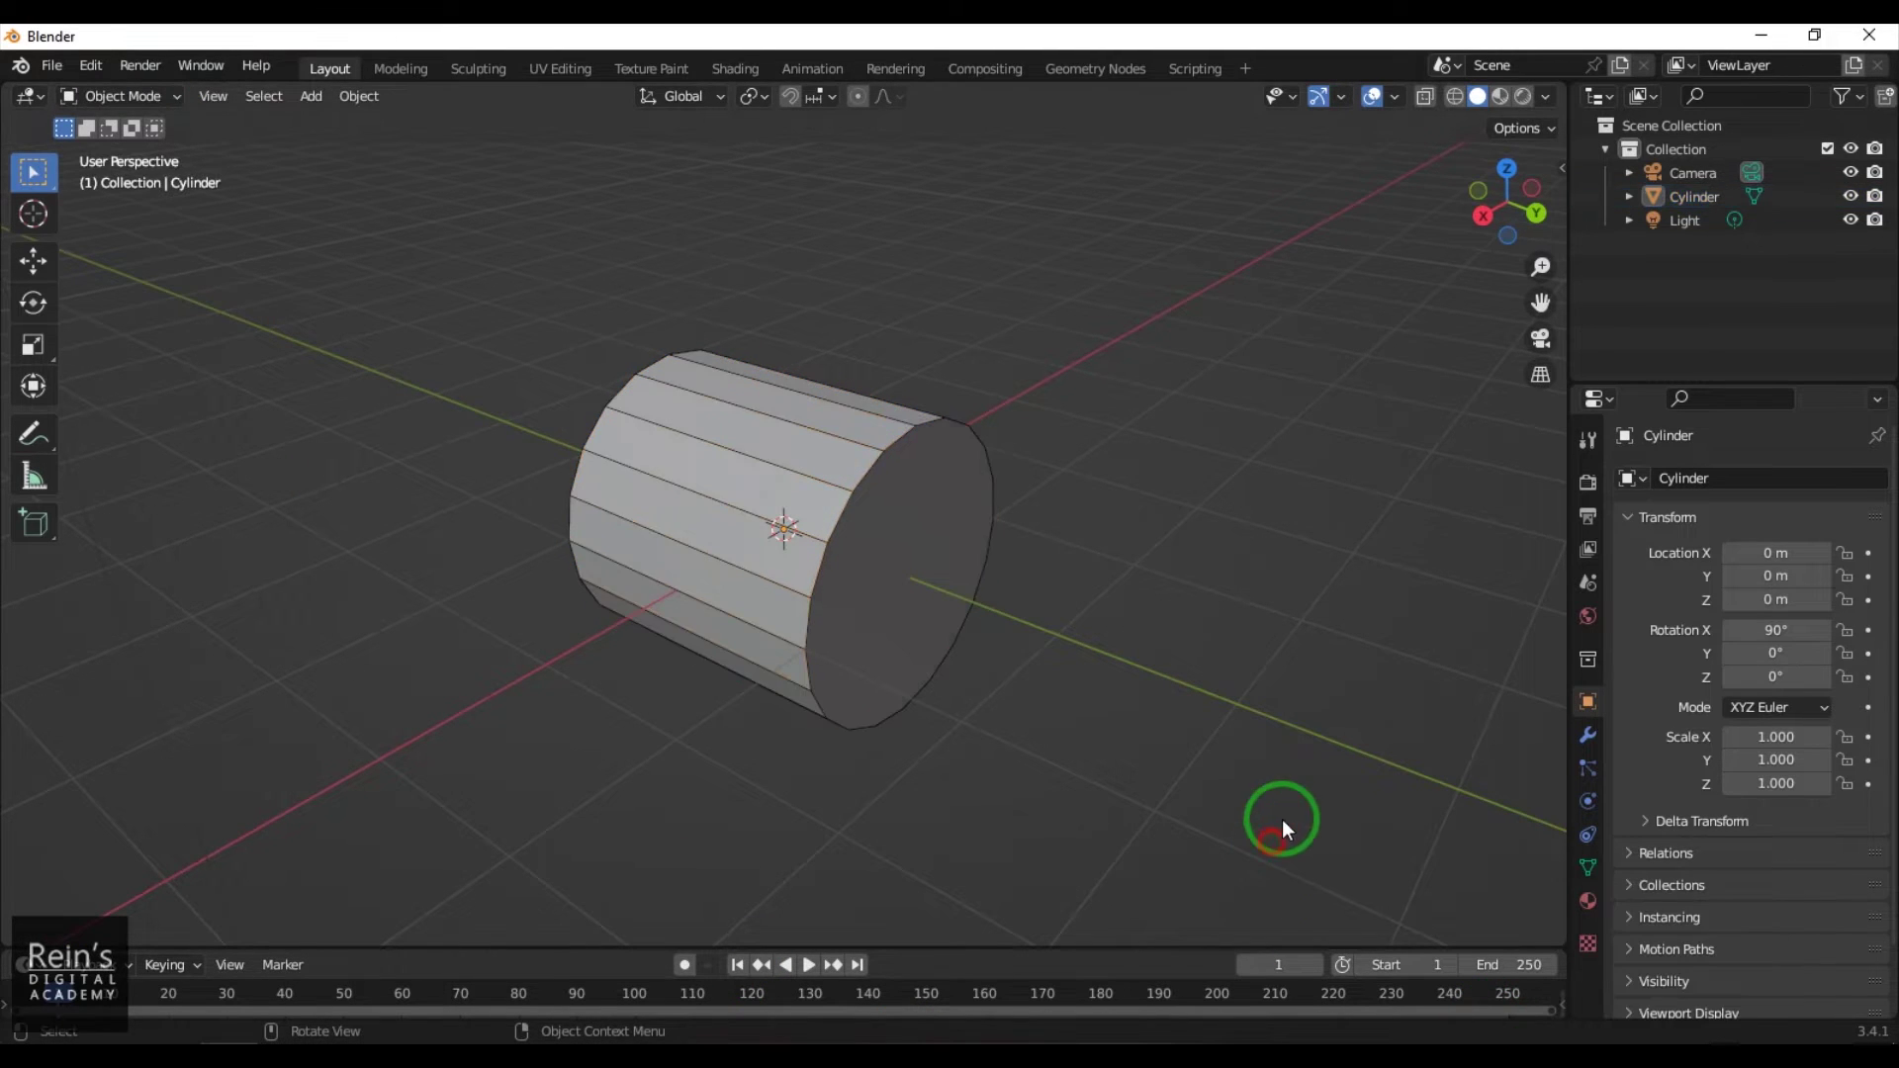
click(857, 529)
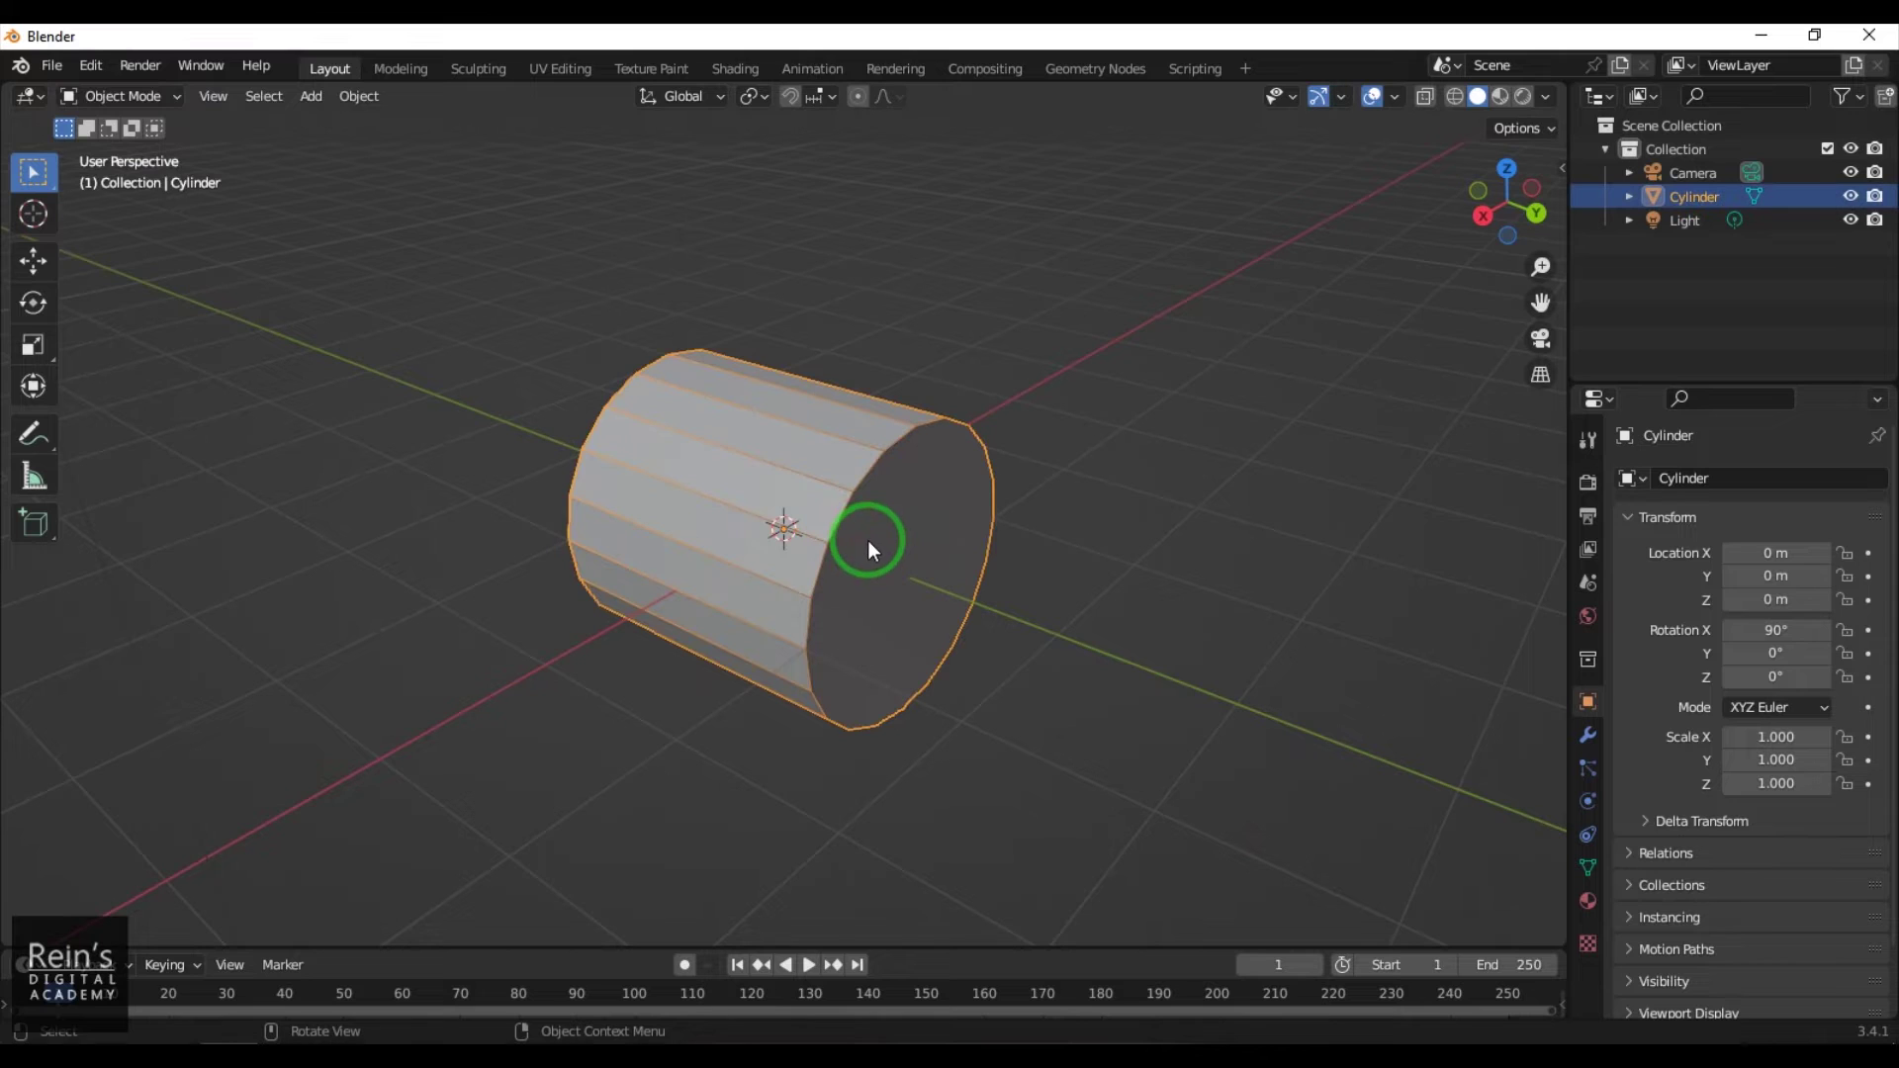
key(Tab)
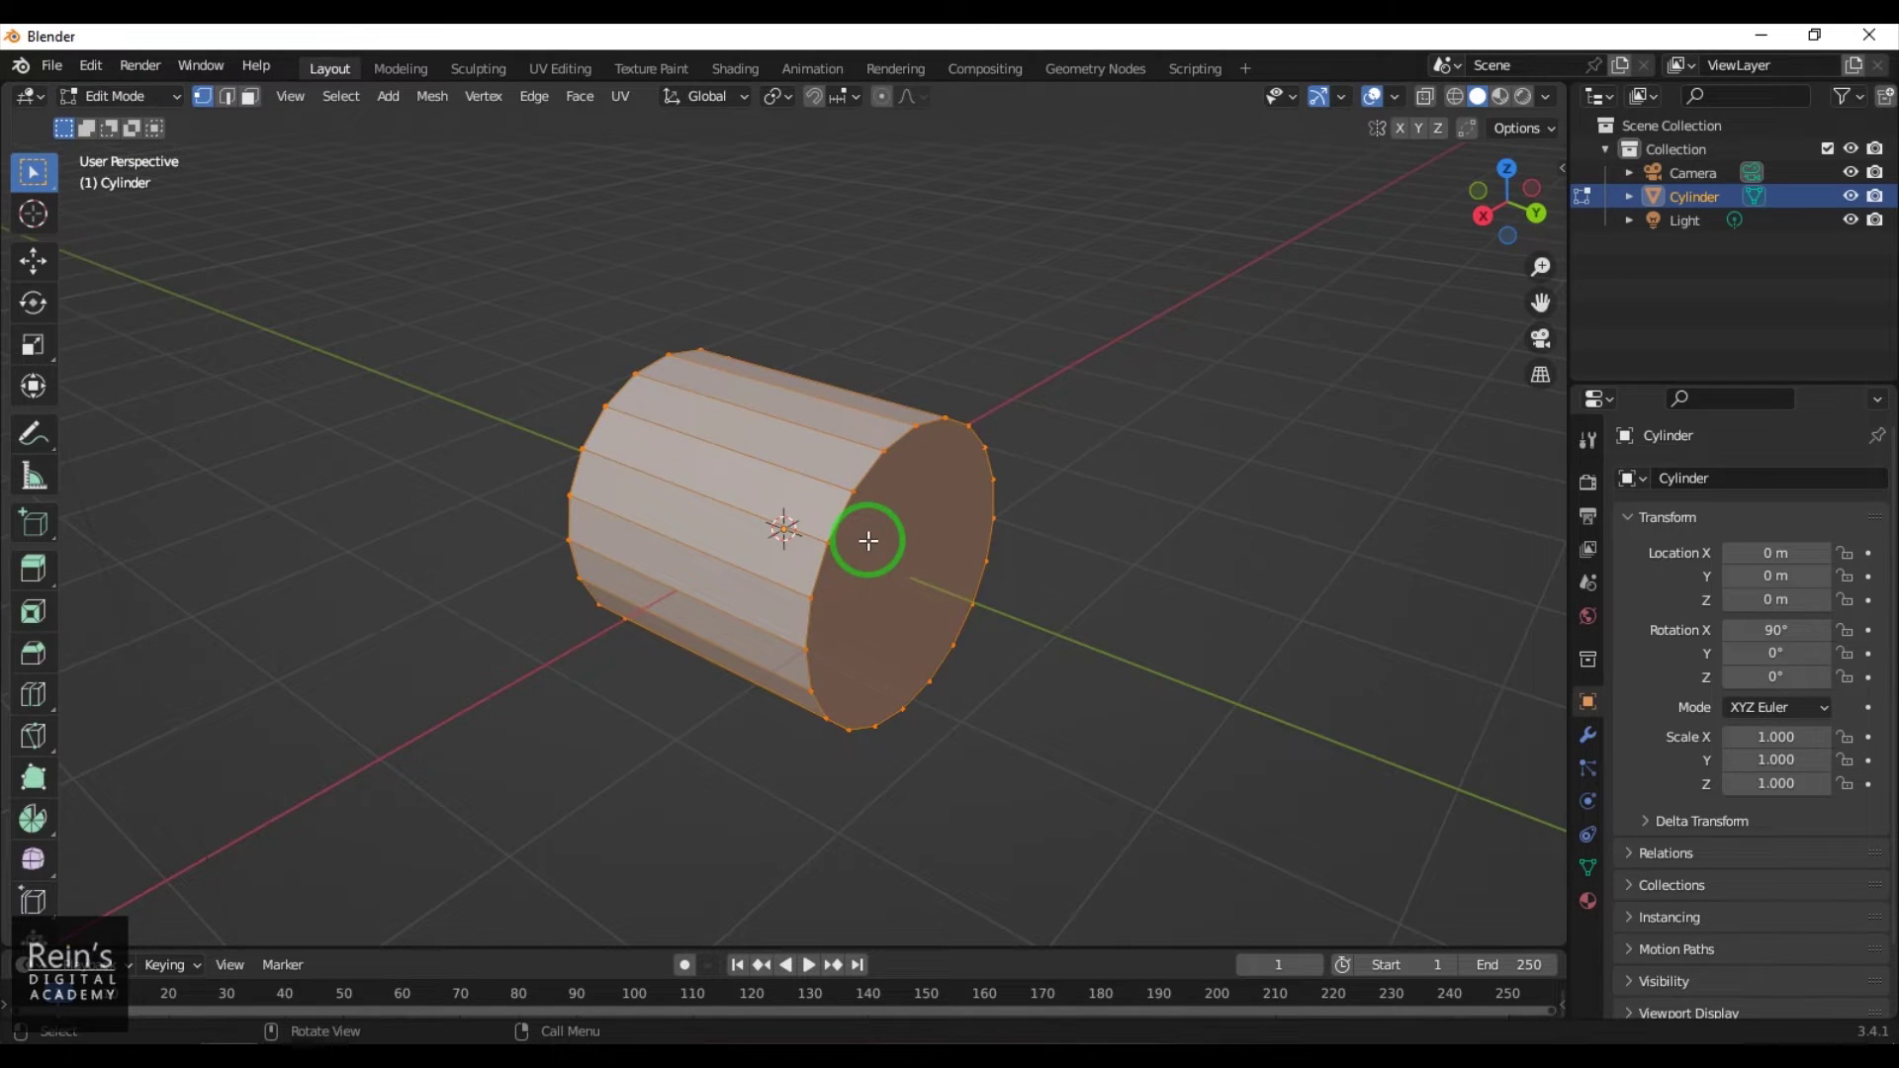
key(3)
key(alt+a)
Extrude the cylinder's positive-Y end face along its normal by about 7.35 m
click(926, 573)
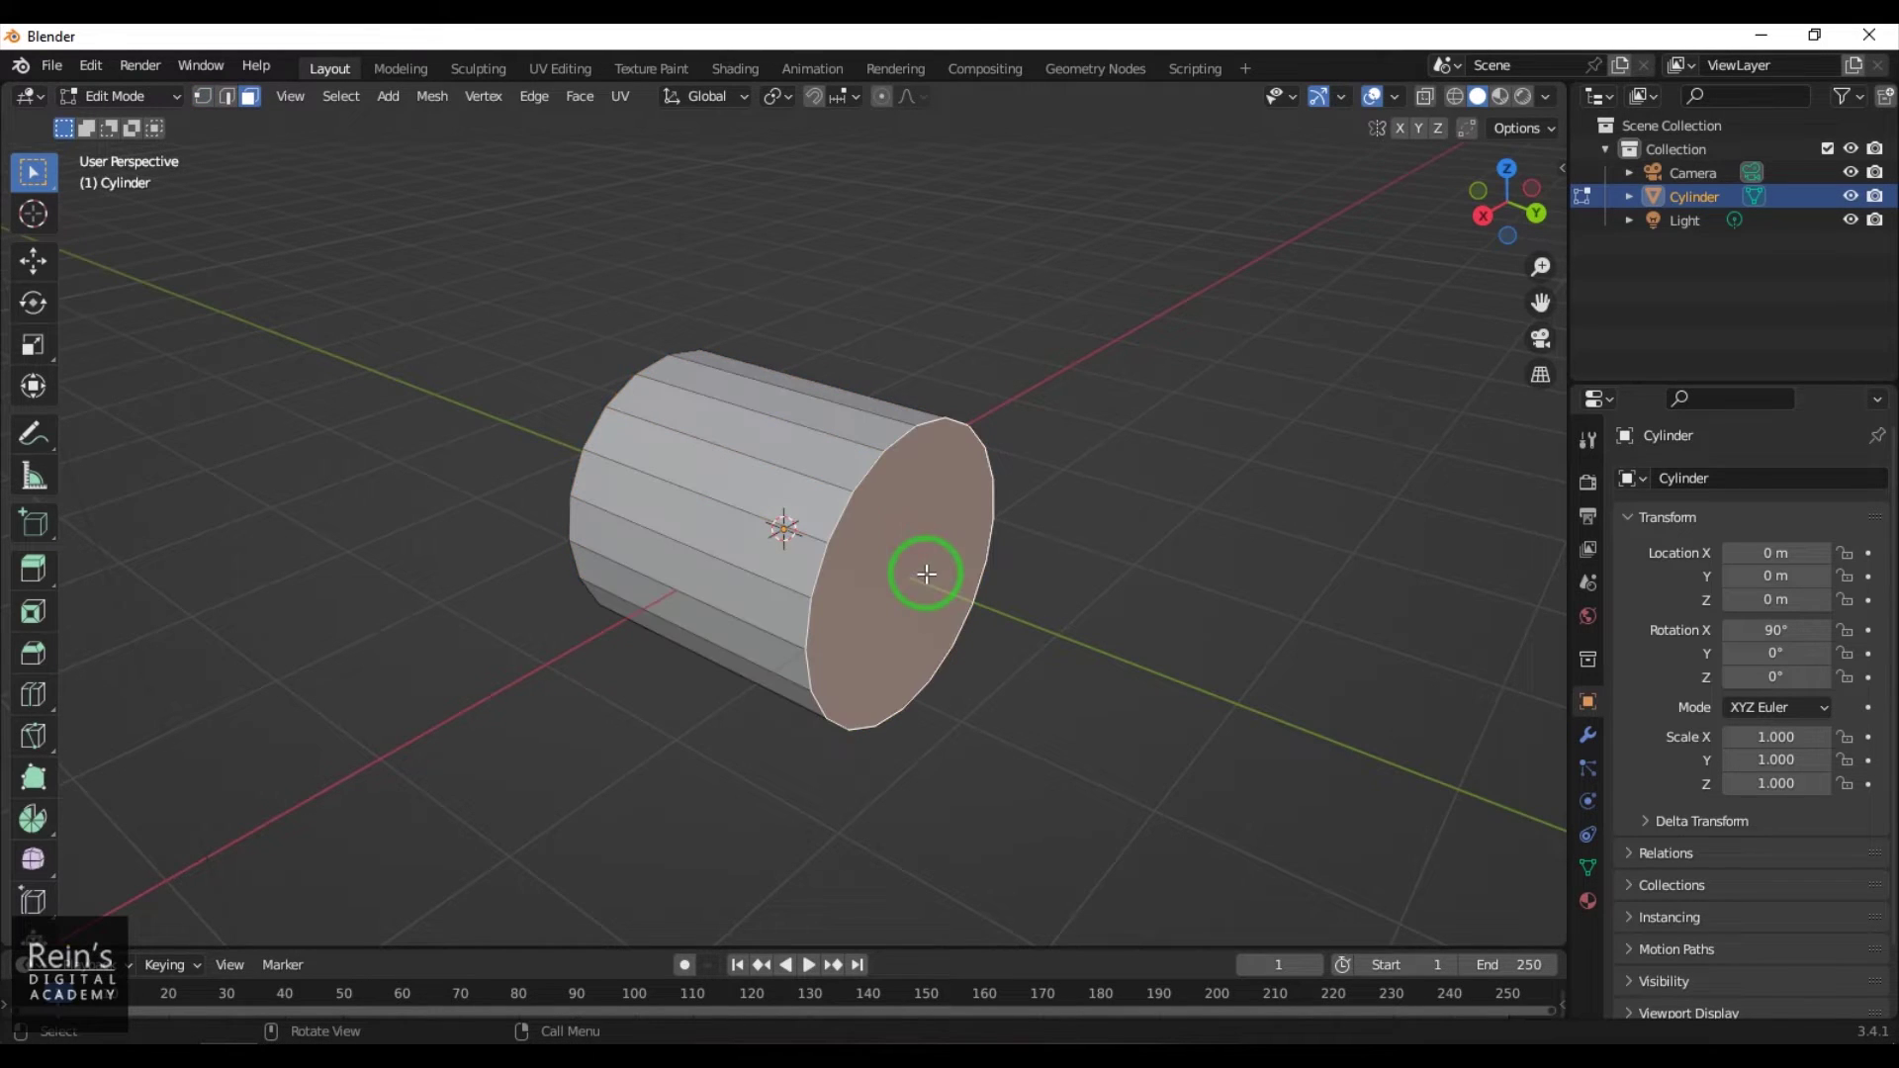
scroll(936, 590, down, 3)
scroll(936, 591, down, 1)
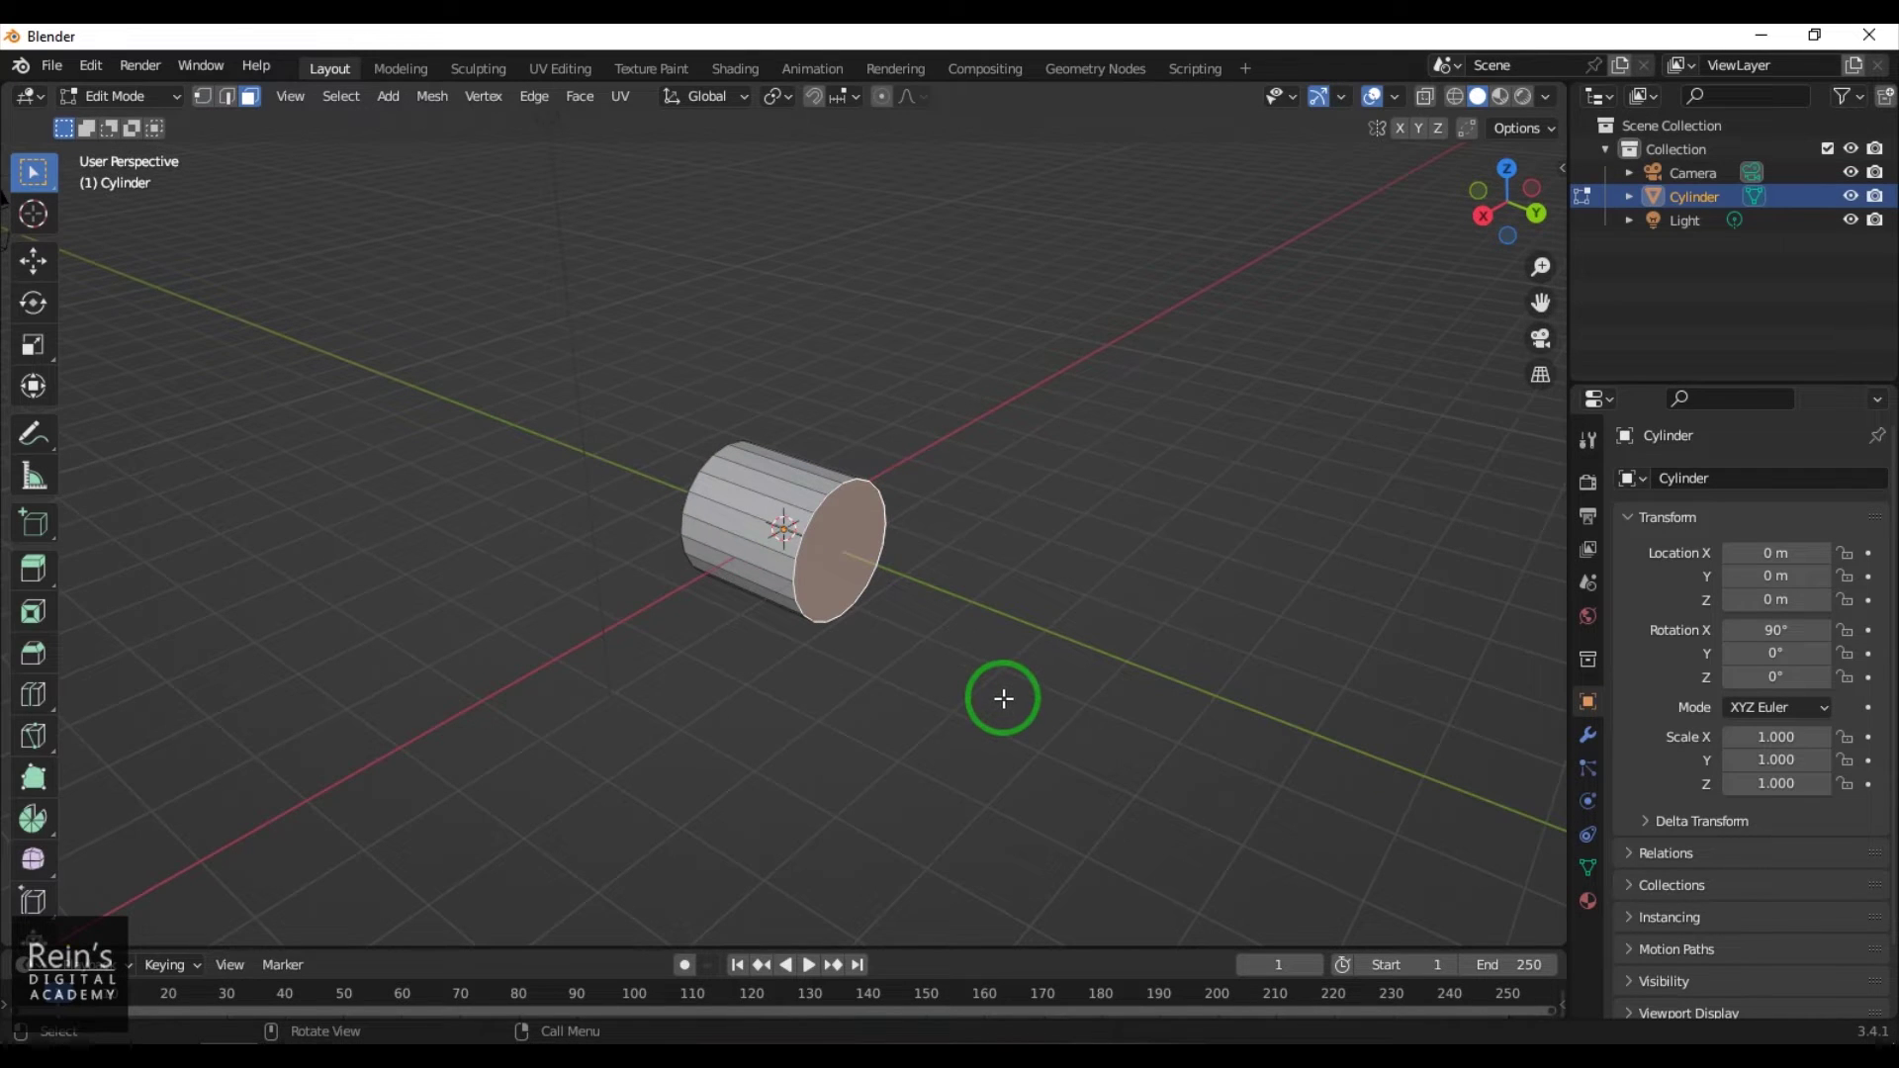
key(alt+e)
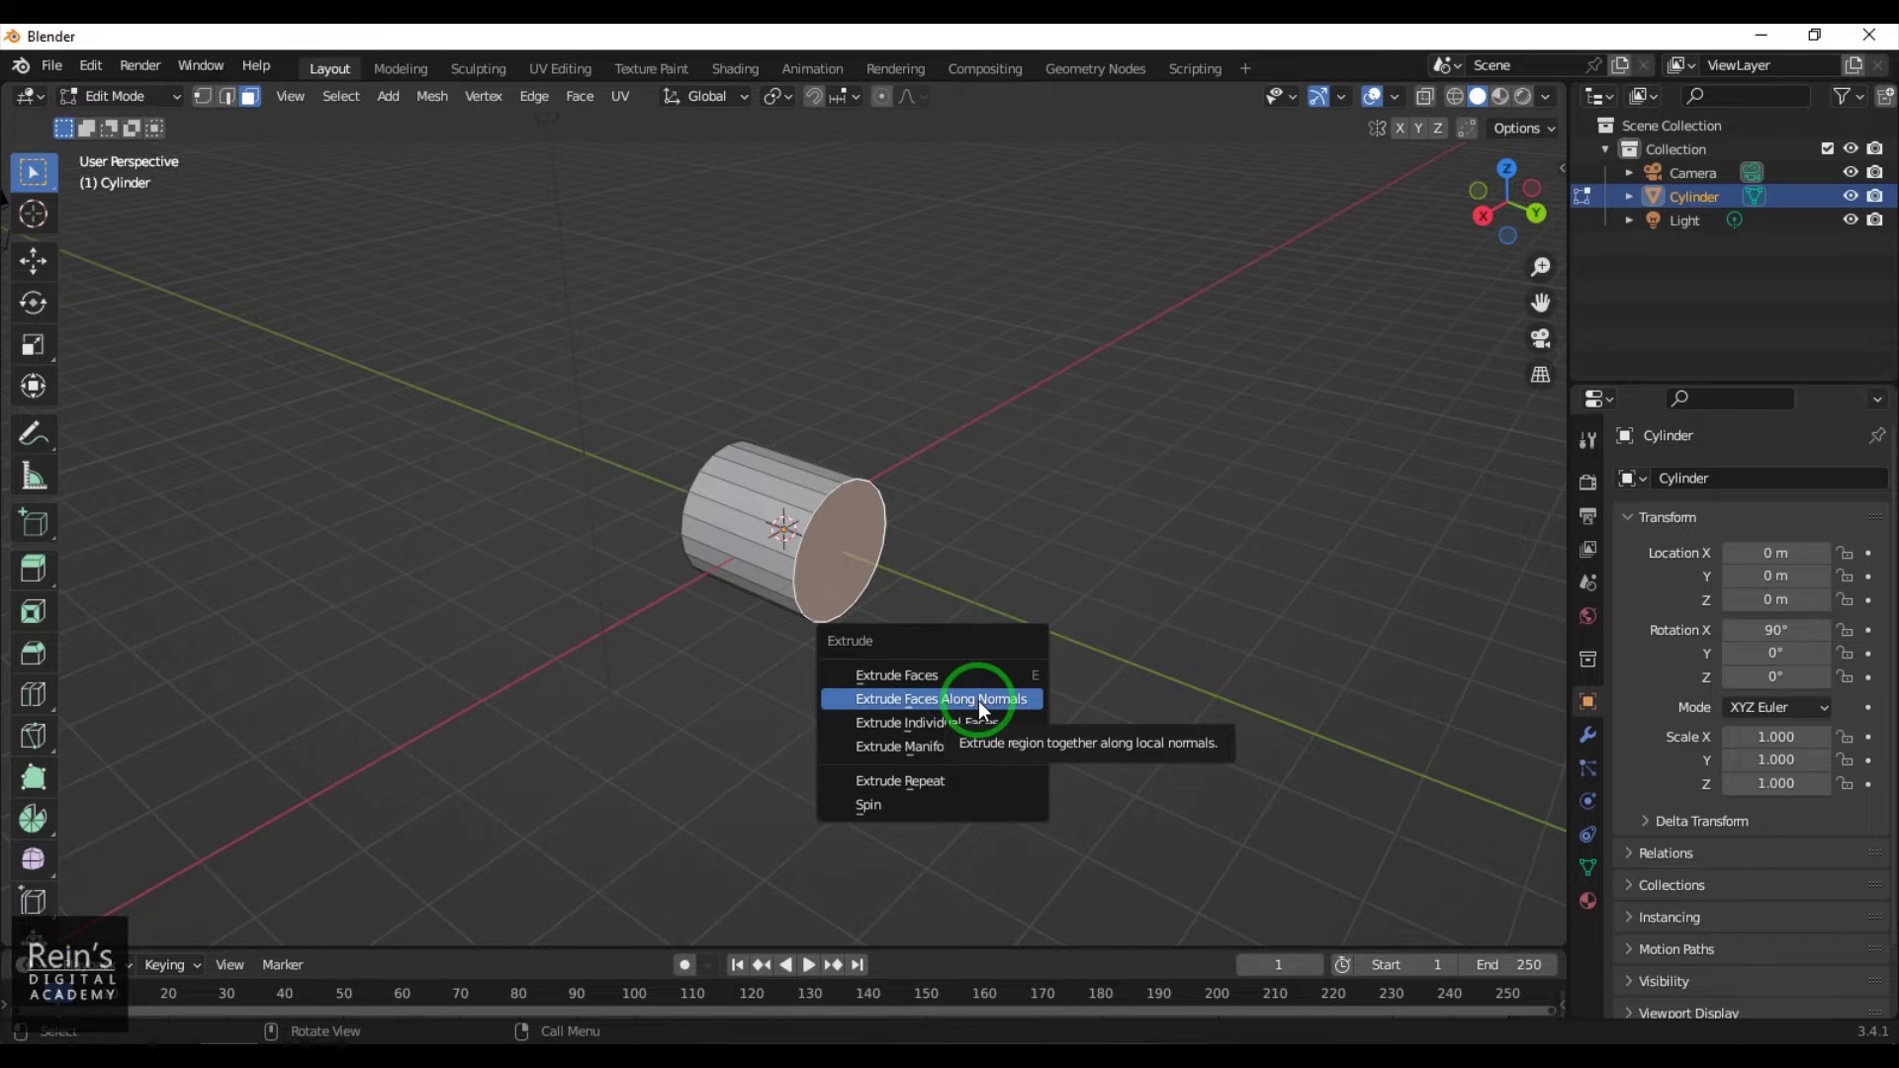
click(979, 701)
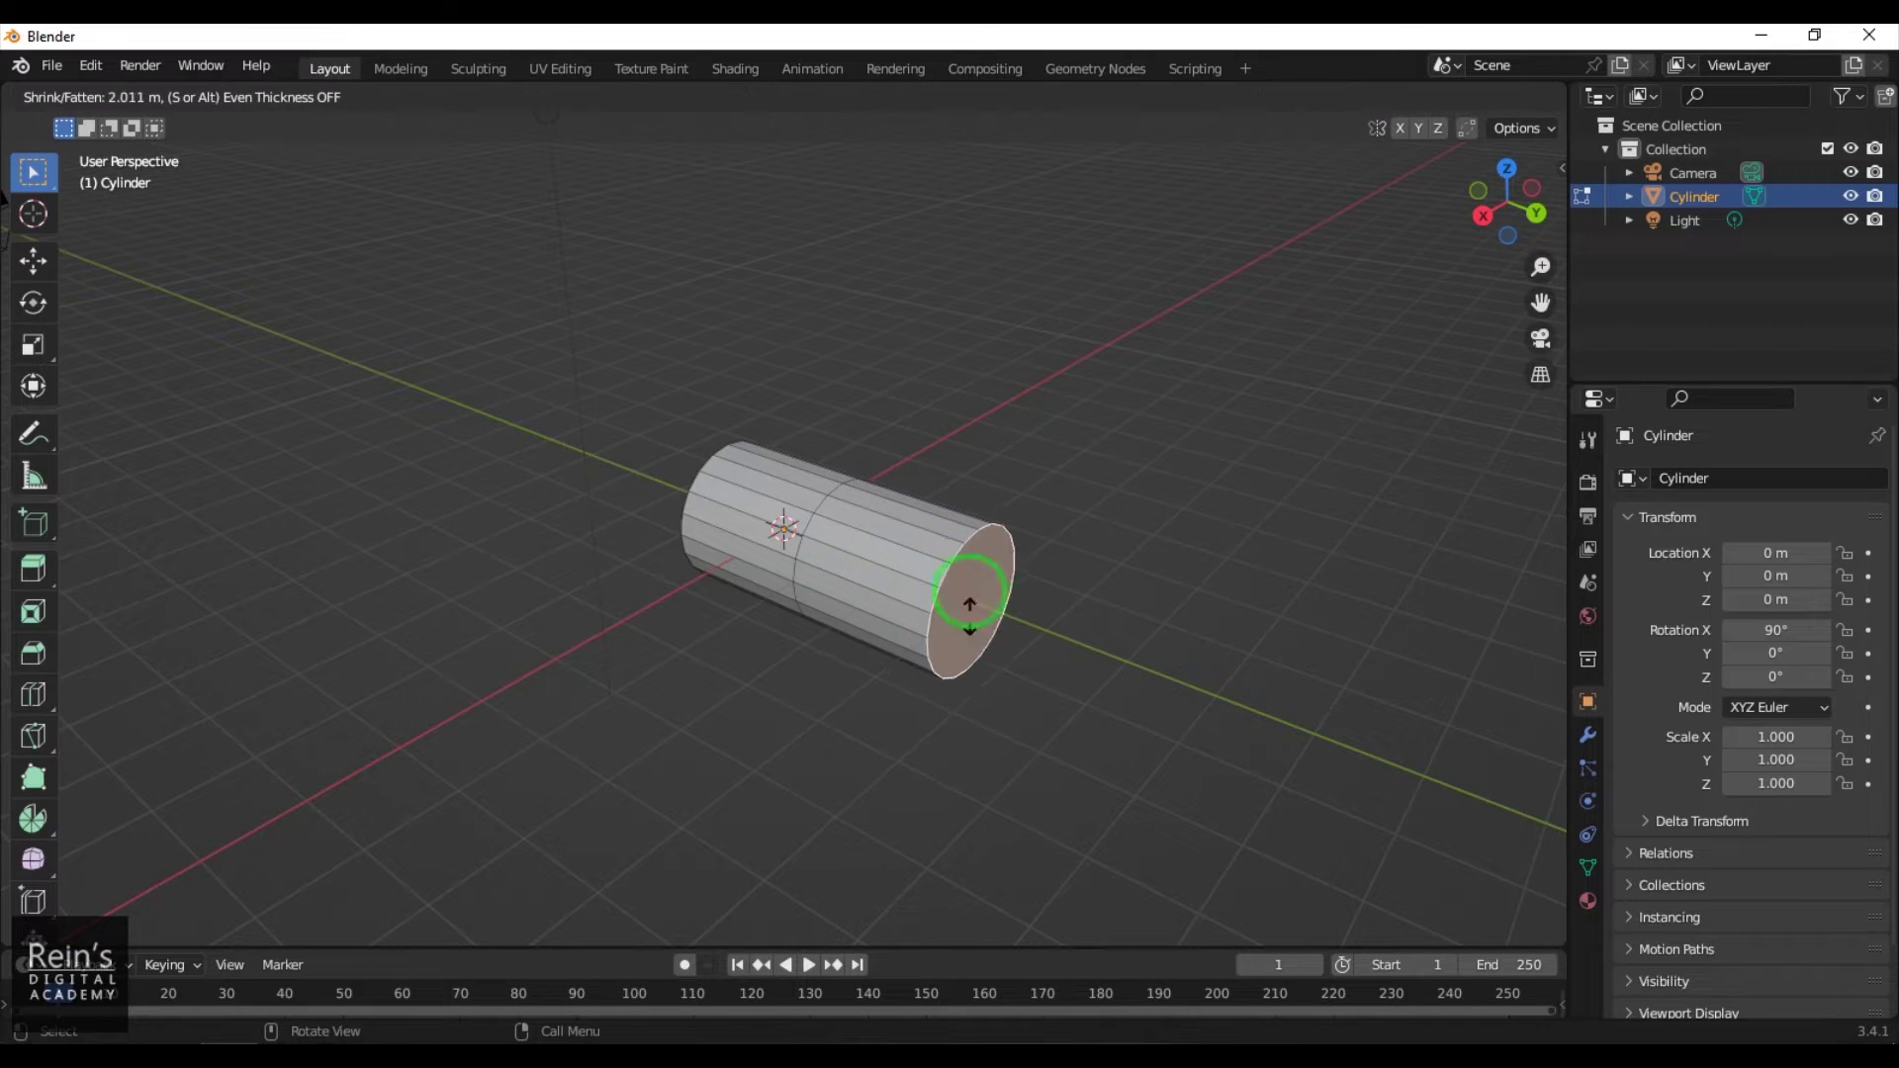
click(940, 422)
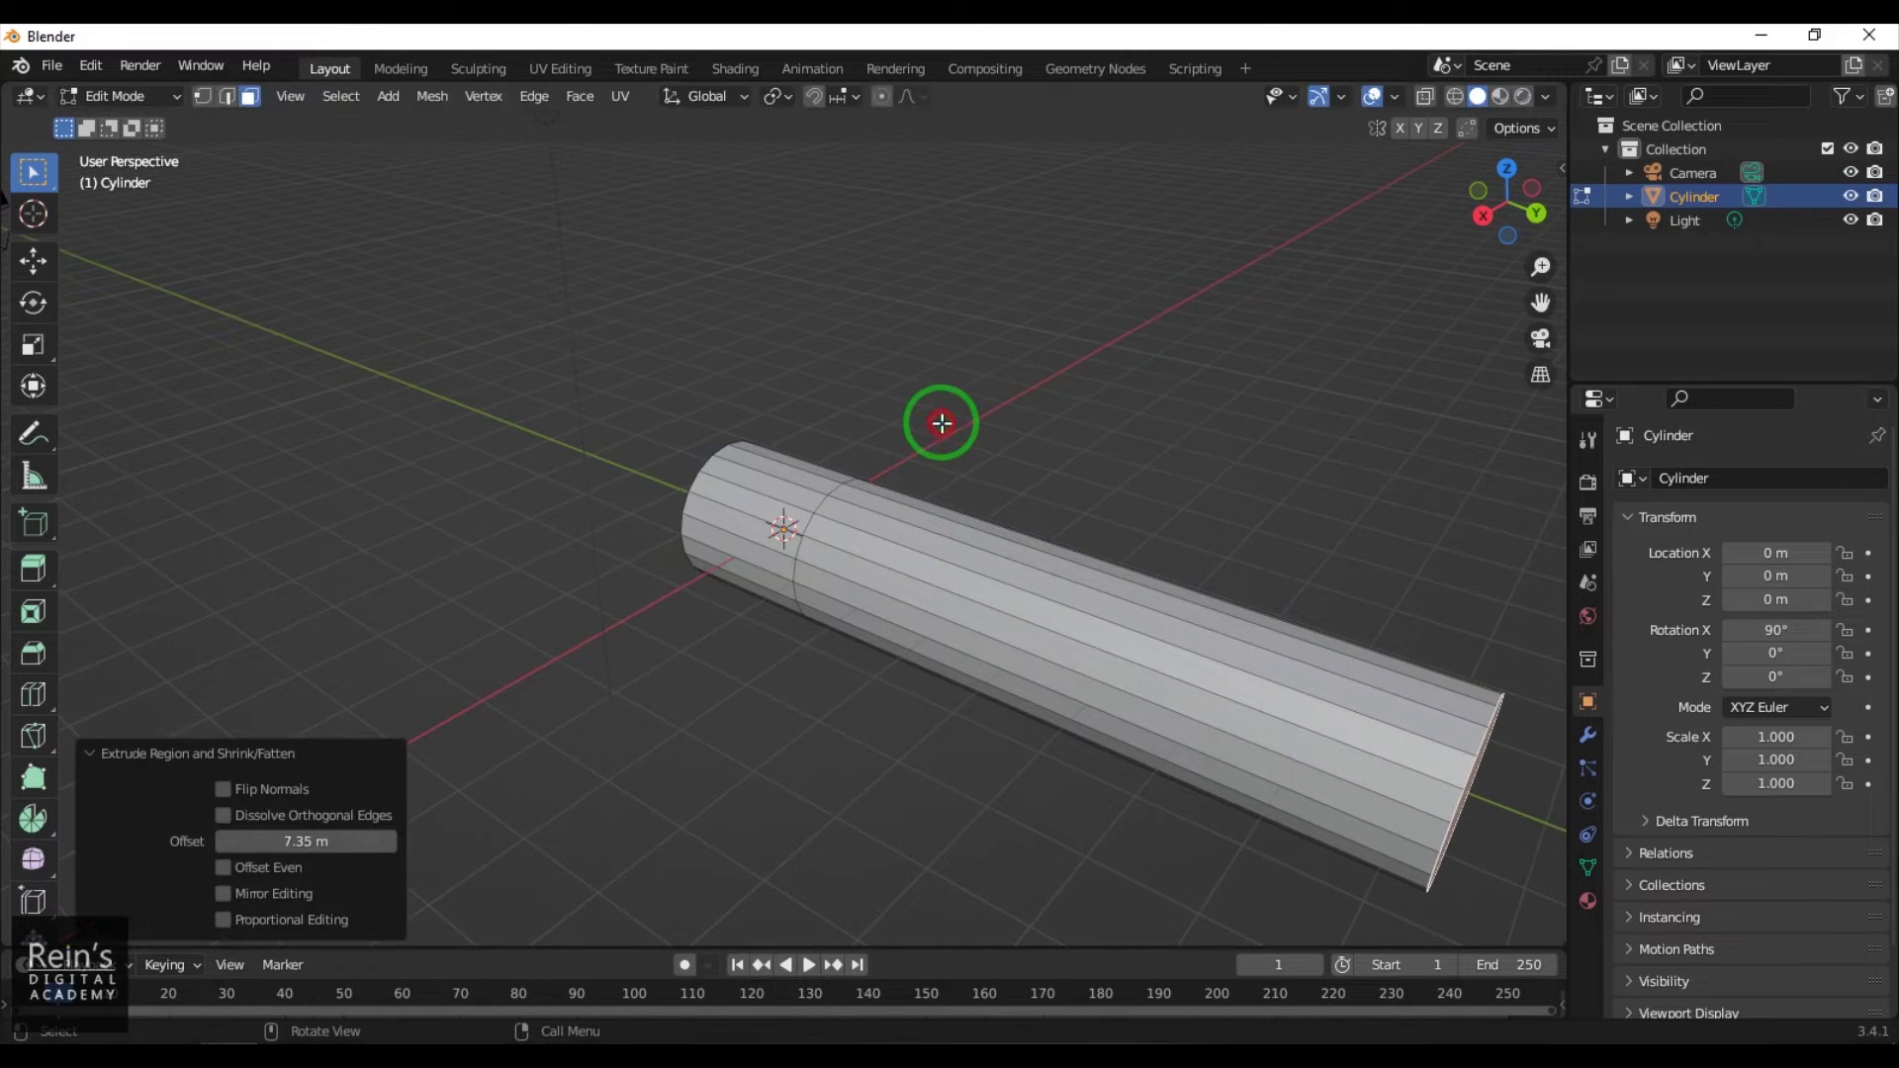
Extrude the same positive-Y end face along its normal again by about 0.845 m to form a short end section
middle_drag(1048, 834, 787, 730)
key(alt+e)
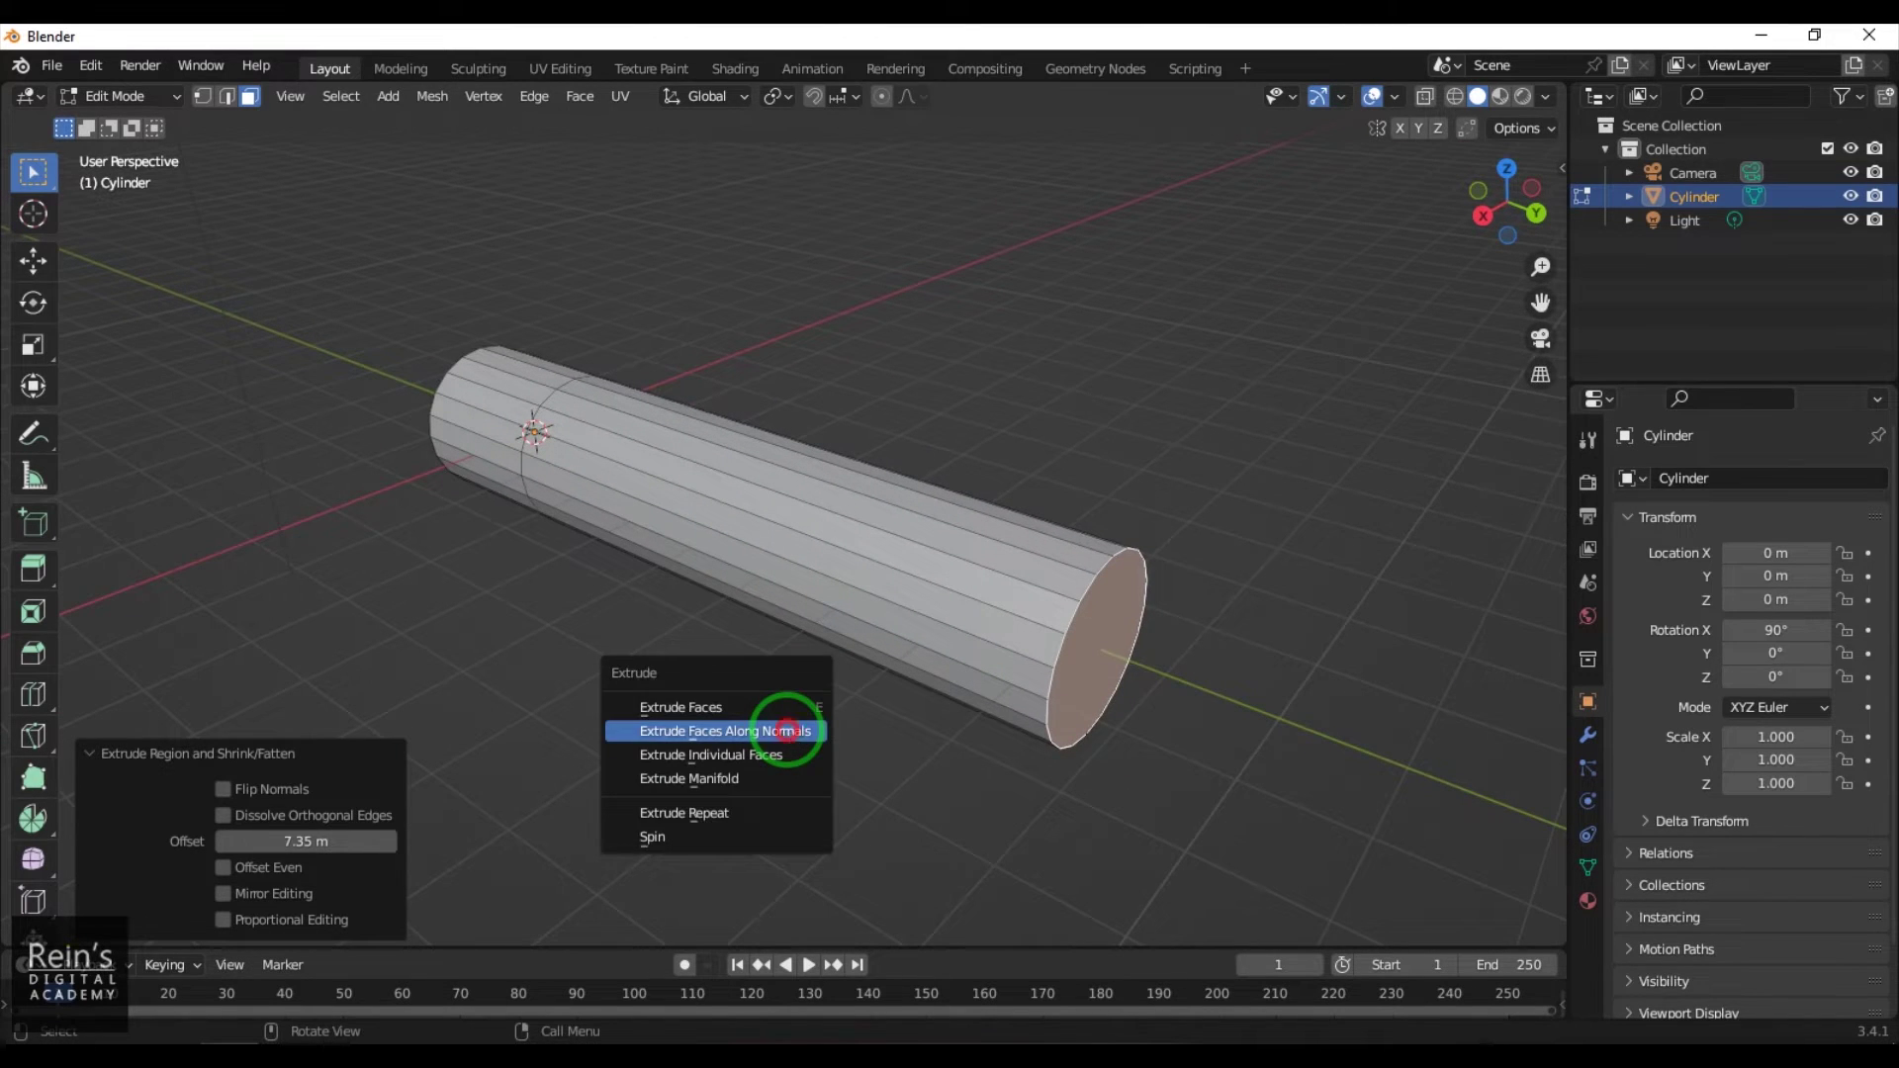
click(787, 729)
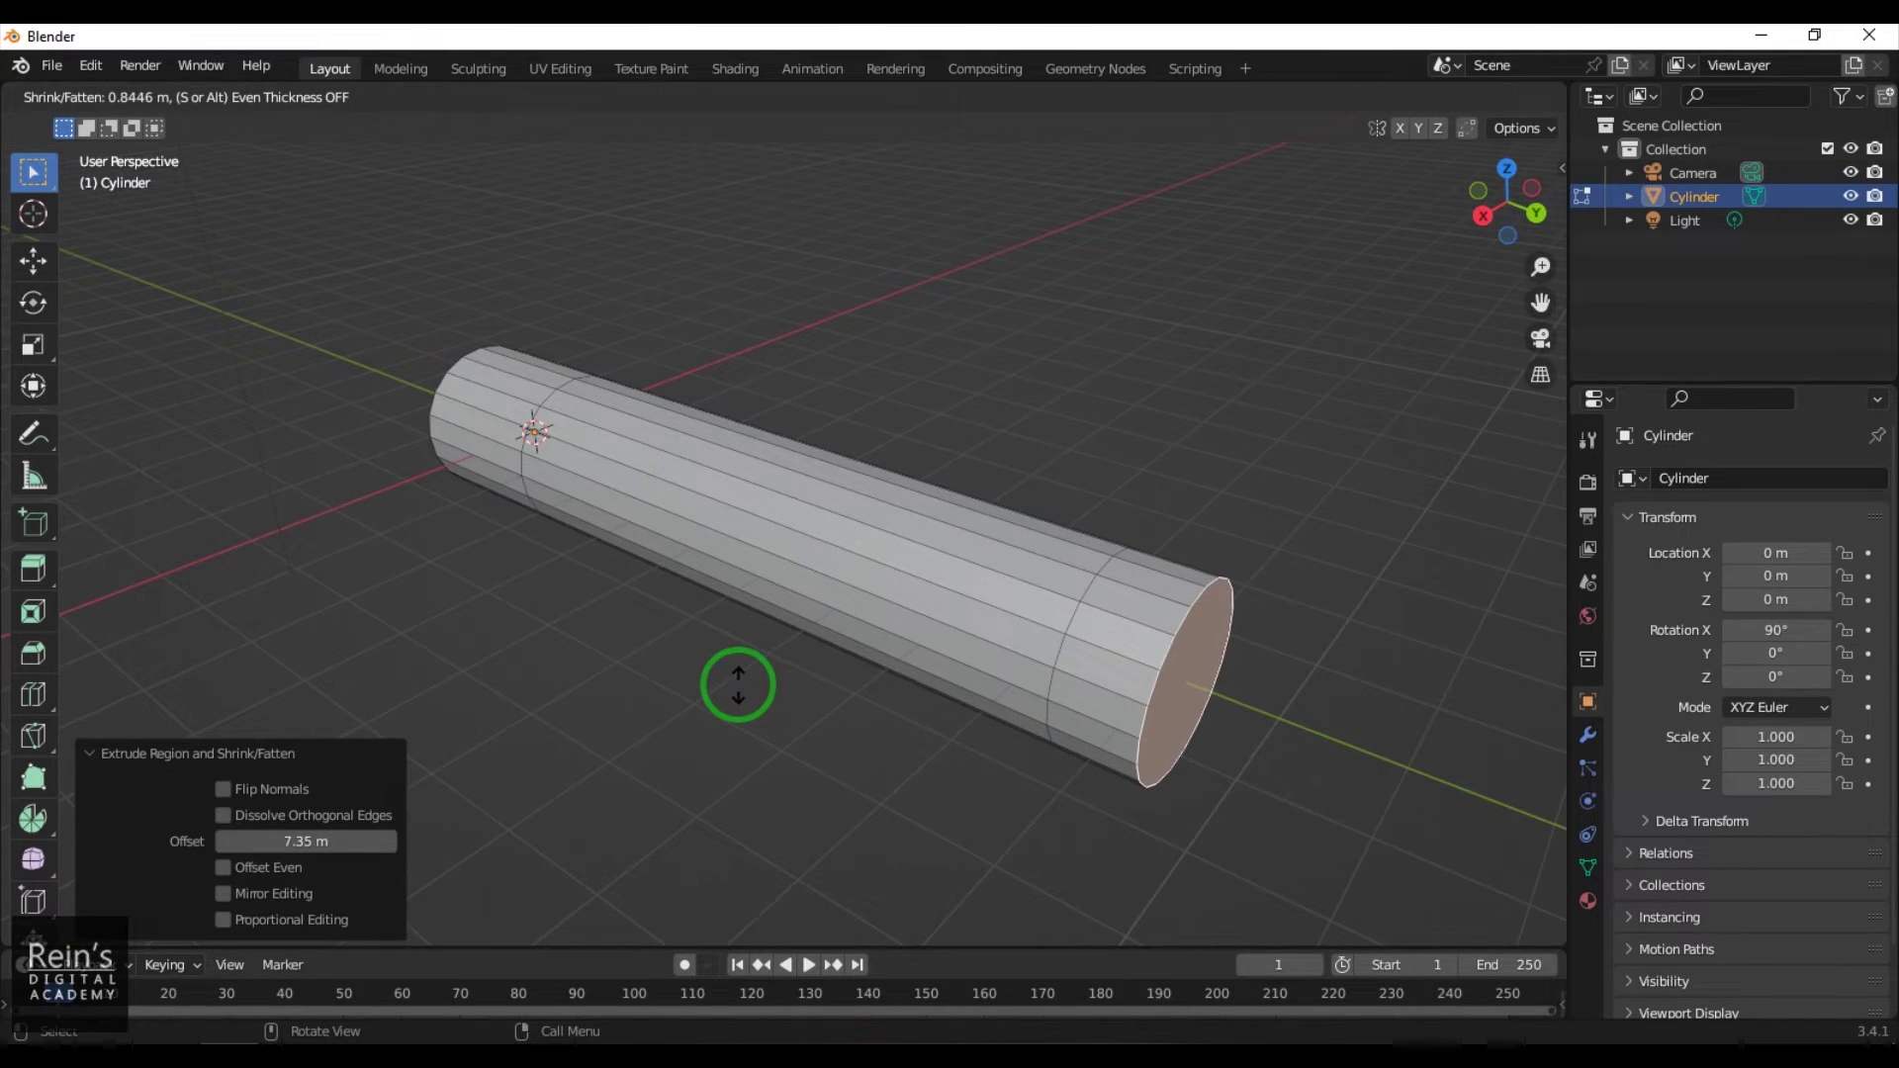
click(743, 684)
Extrude the cylinder's opposite, negative-Y end face along its normal by about 1.55 m
middle_drag(701, 778, 703, 577)
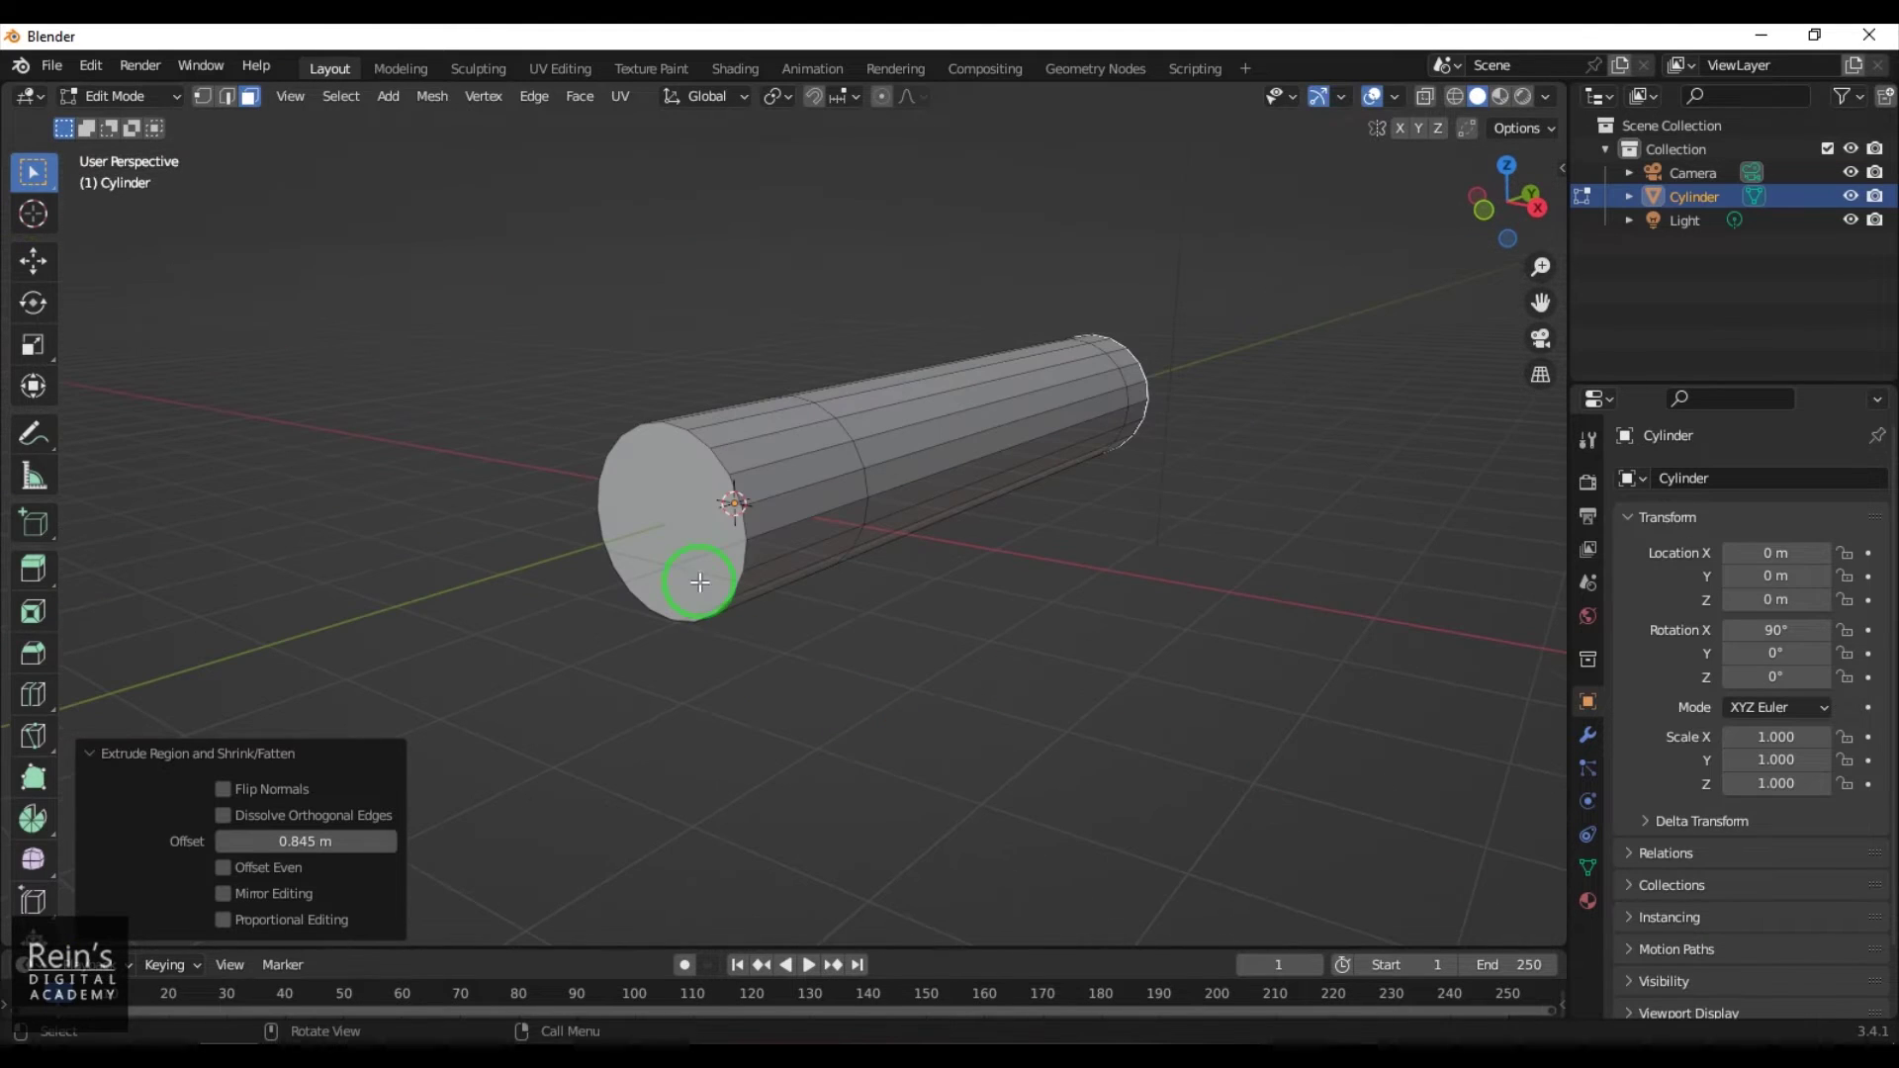
click(692, 547)
key(alt+e)
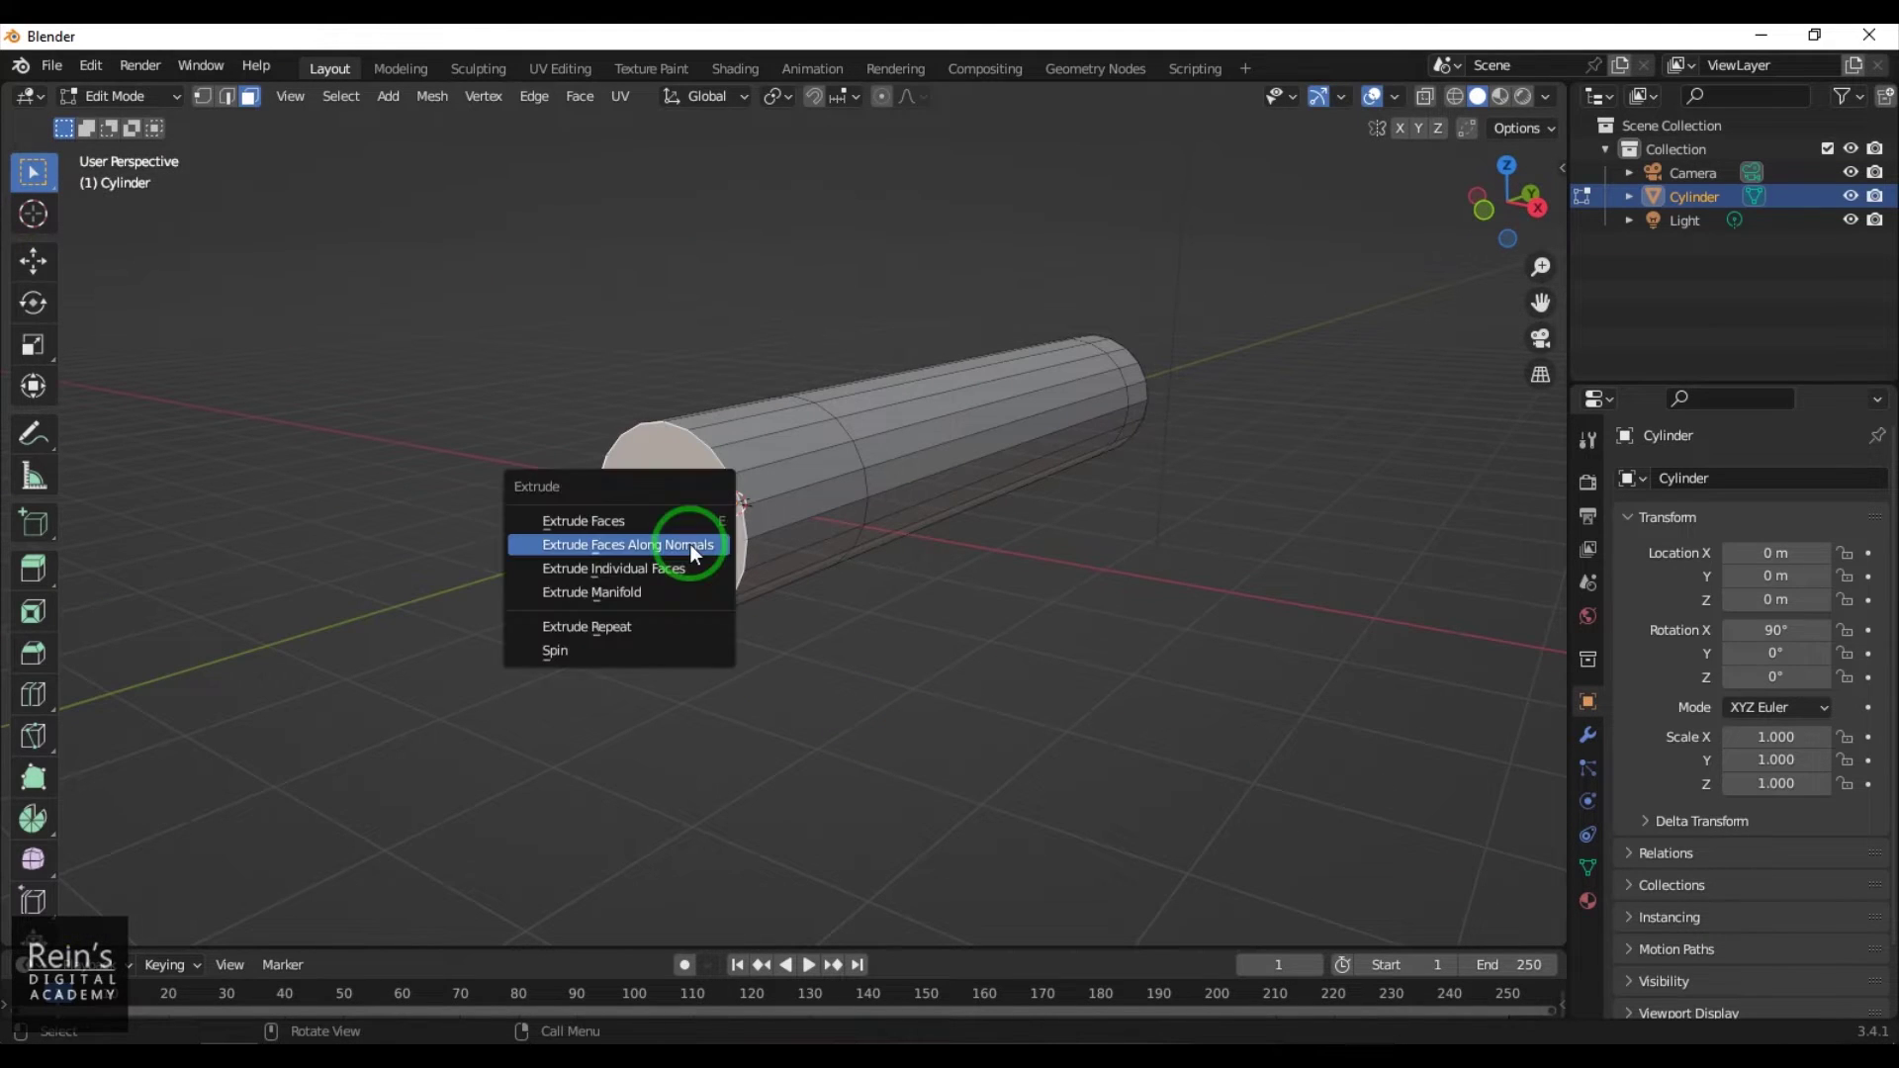
click(691, 544)
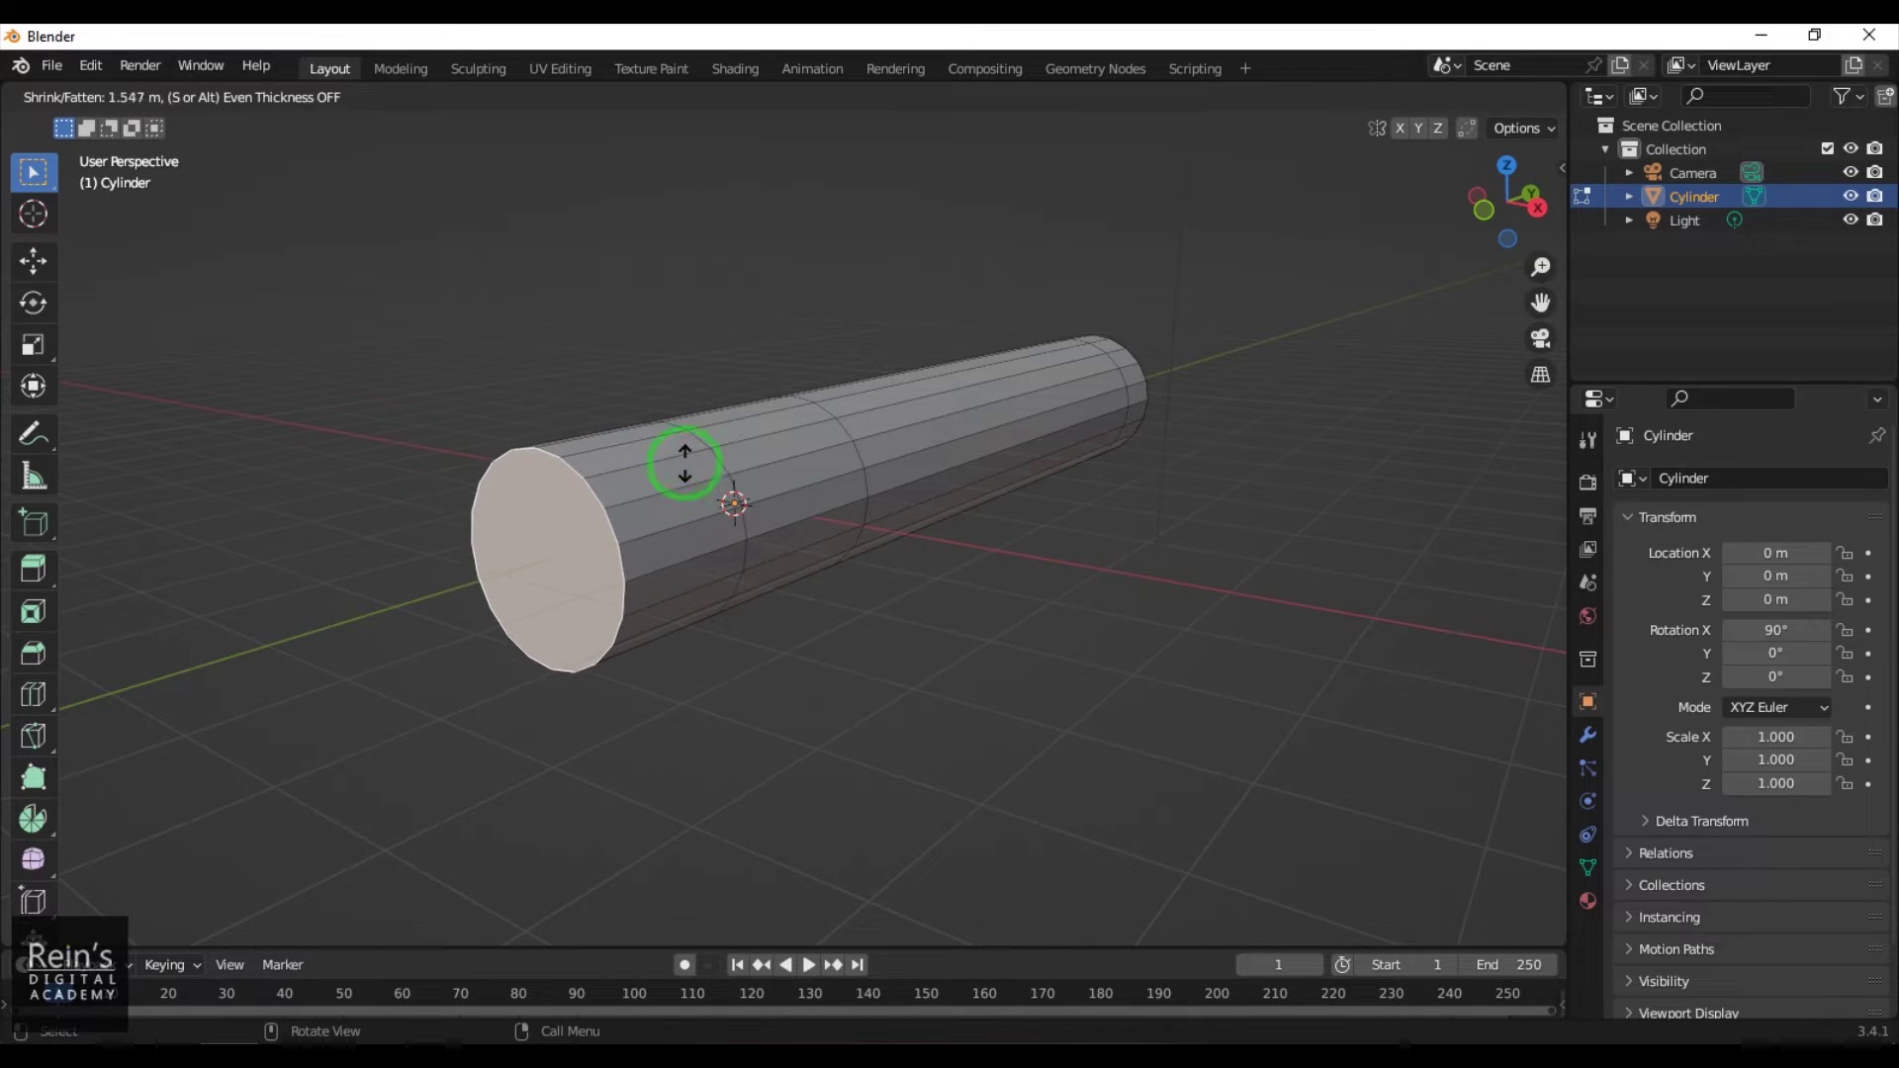
click(685, 456)
Select the face rings around all sections except the middle one, extrude them along normals by about 0.178 m and deselect
middle_drag(1140, 750, 1026, 772)
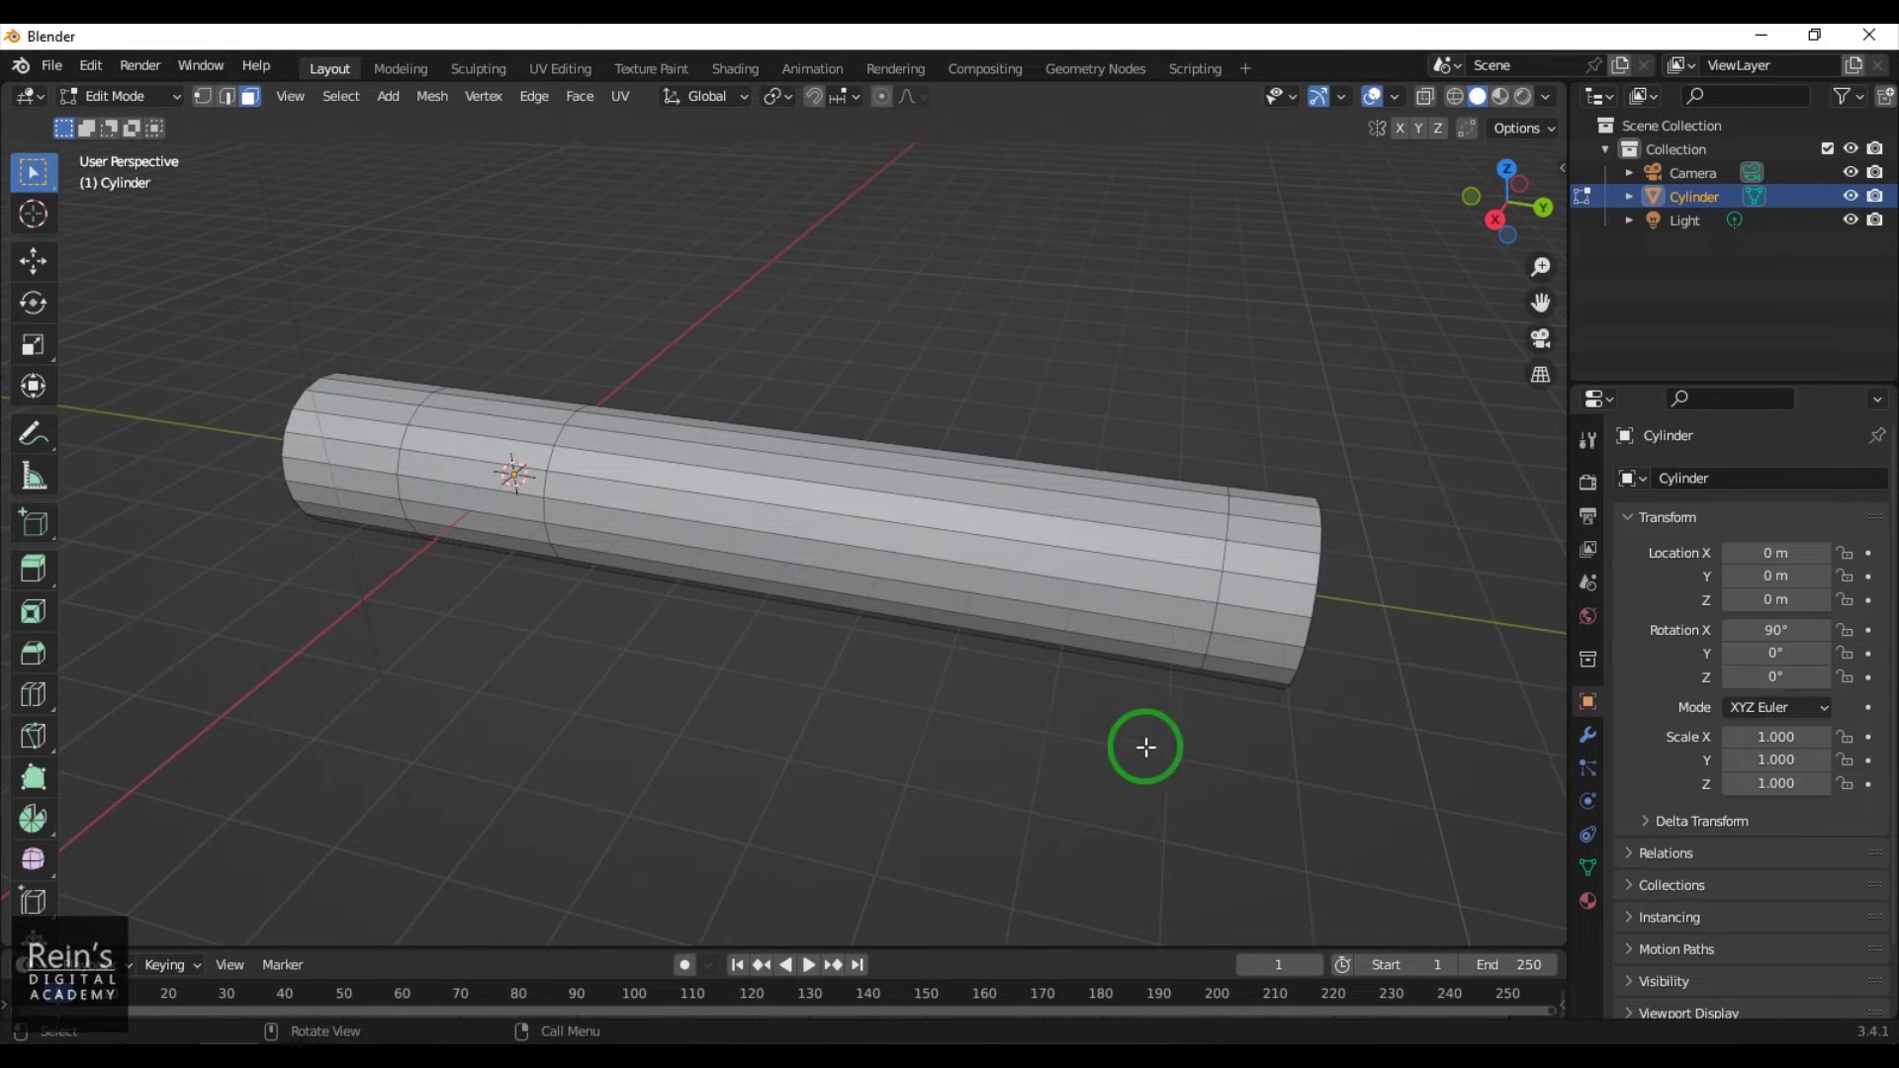
middle_drag(1311, 772, 1161, 733)
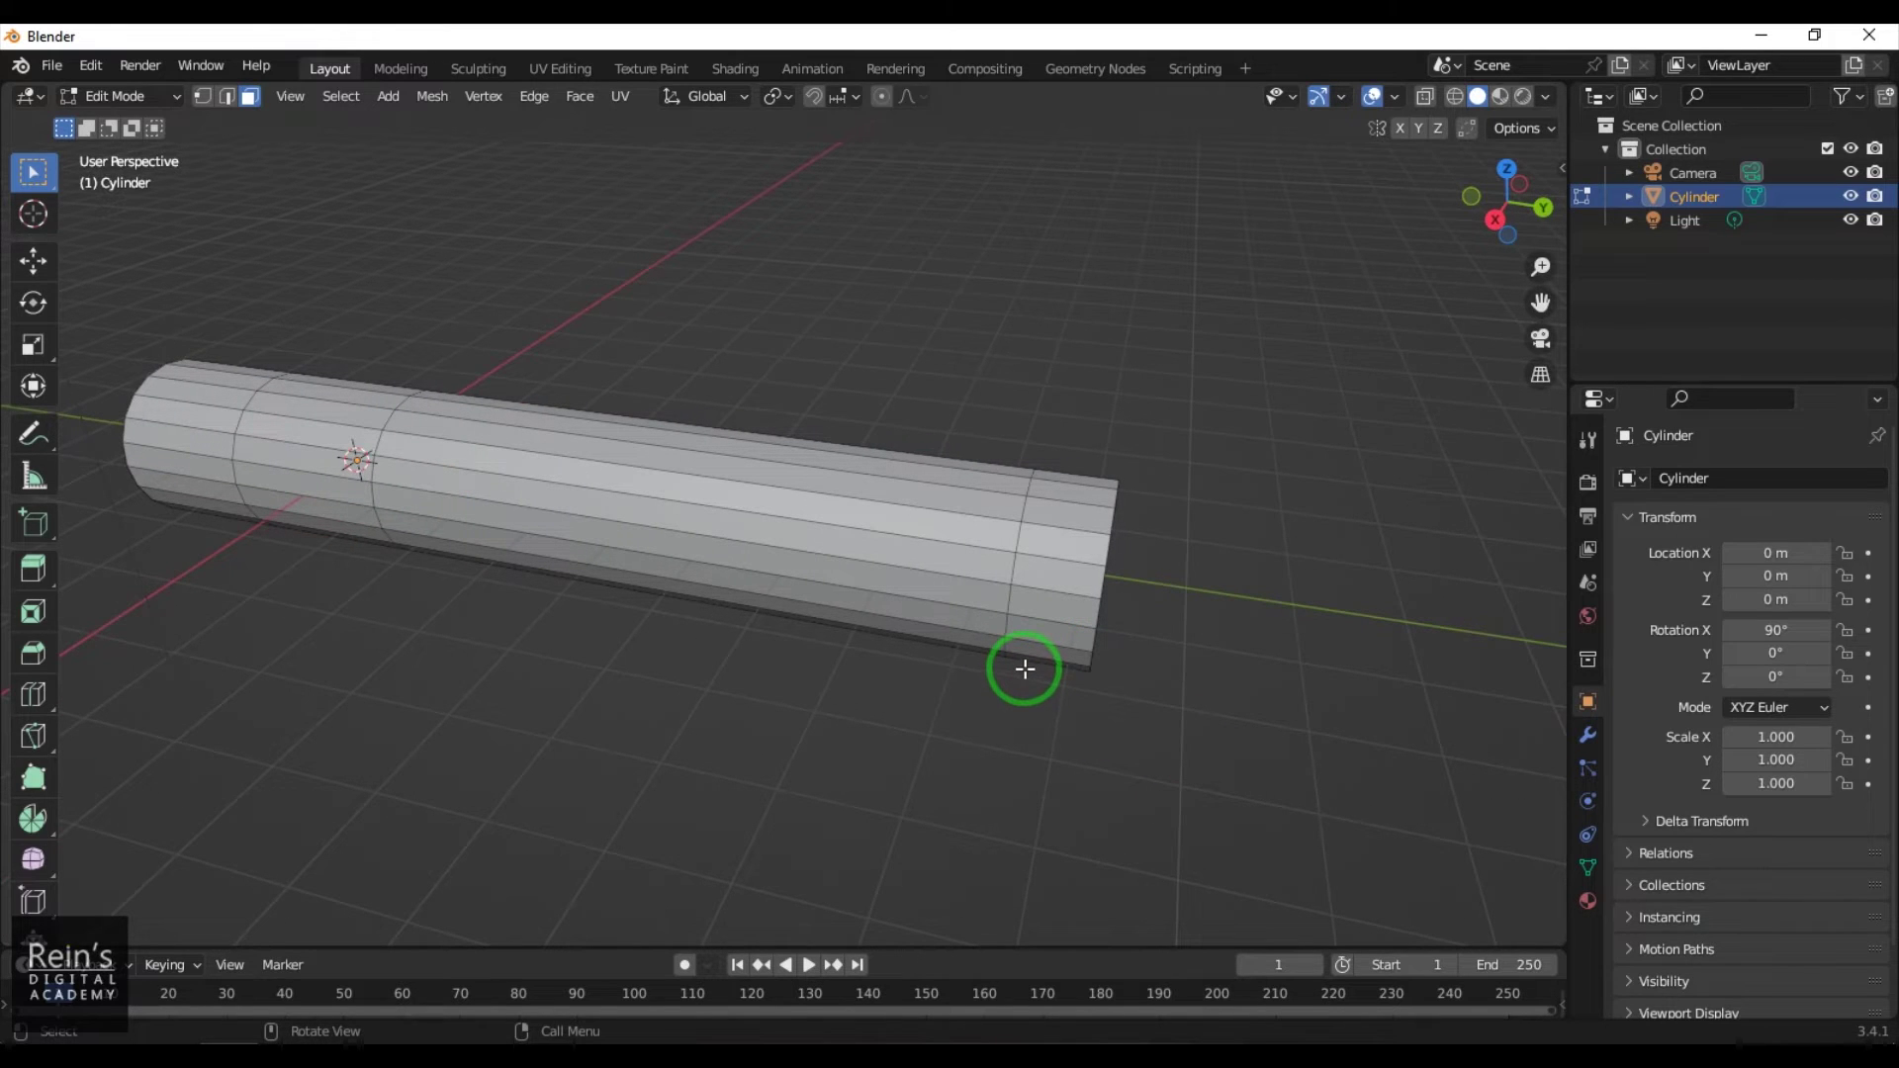
alt+click(1059, 573)
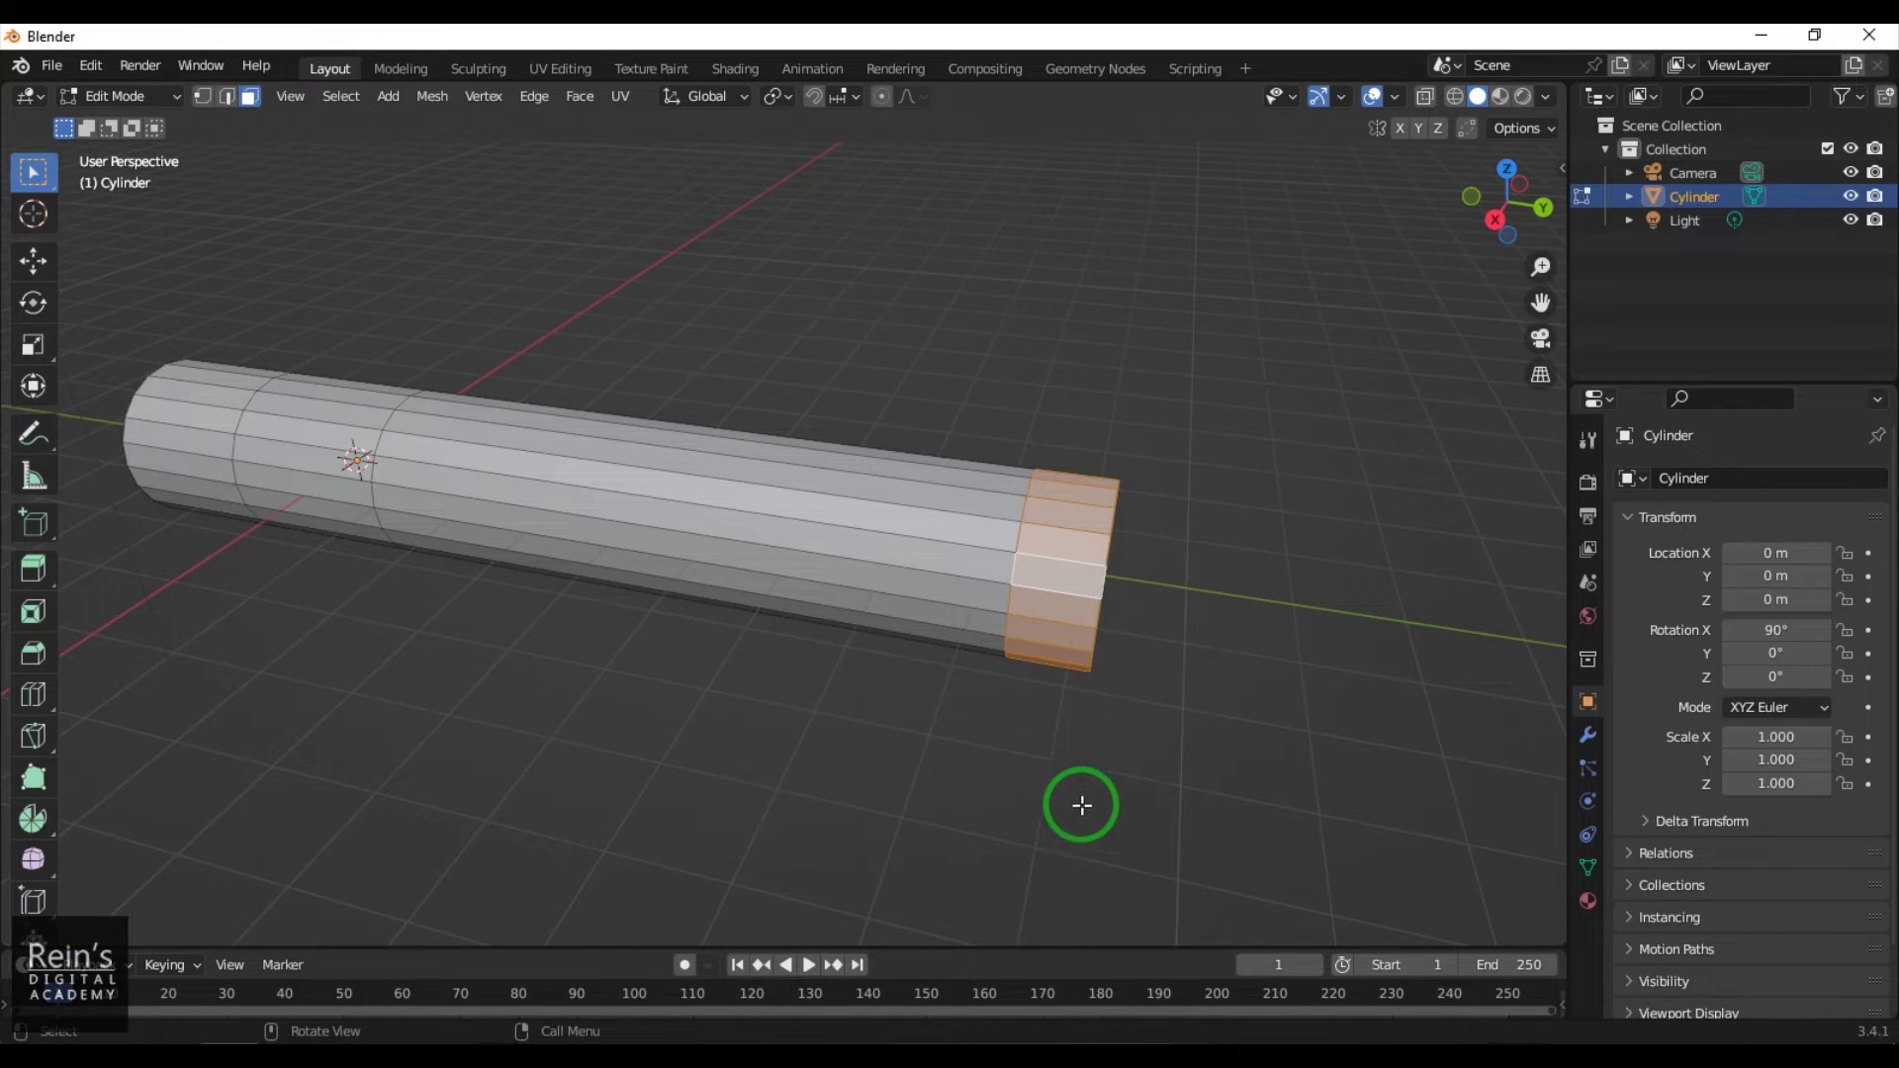
middle_drag(814, 810, 851, 771)
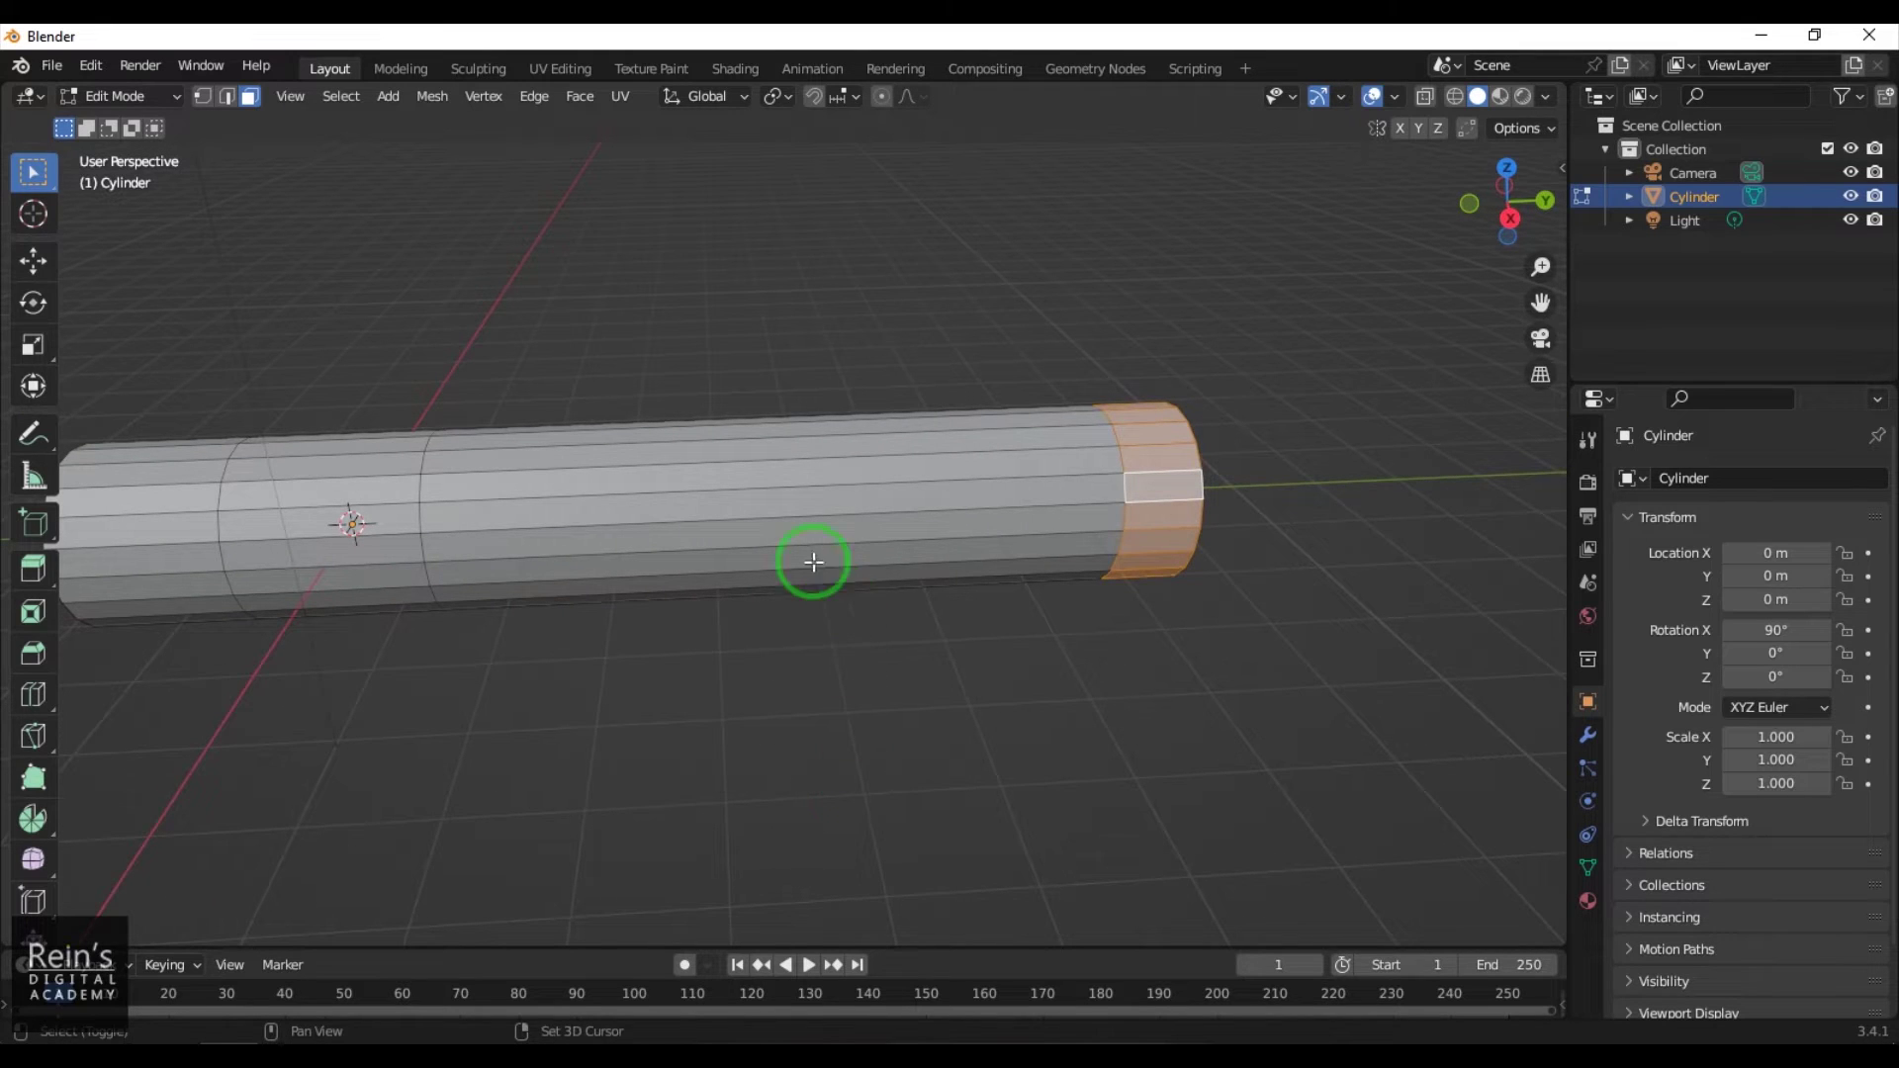
alt+shift+click(801, 475)
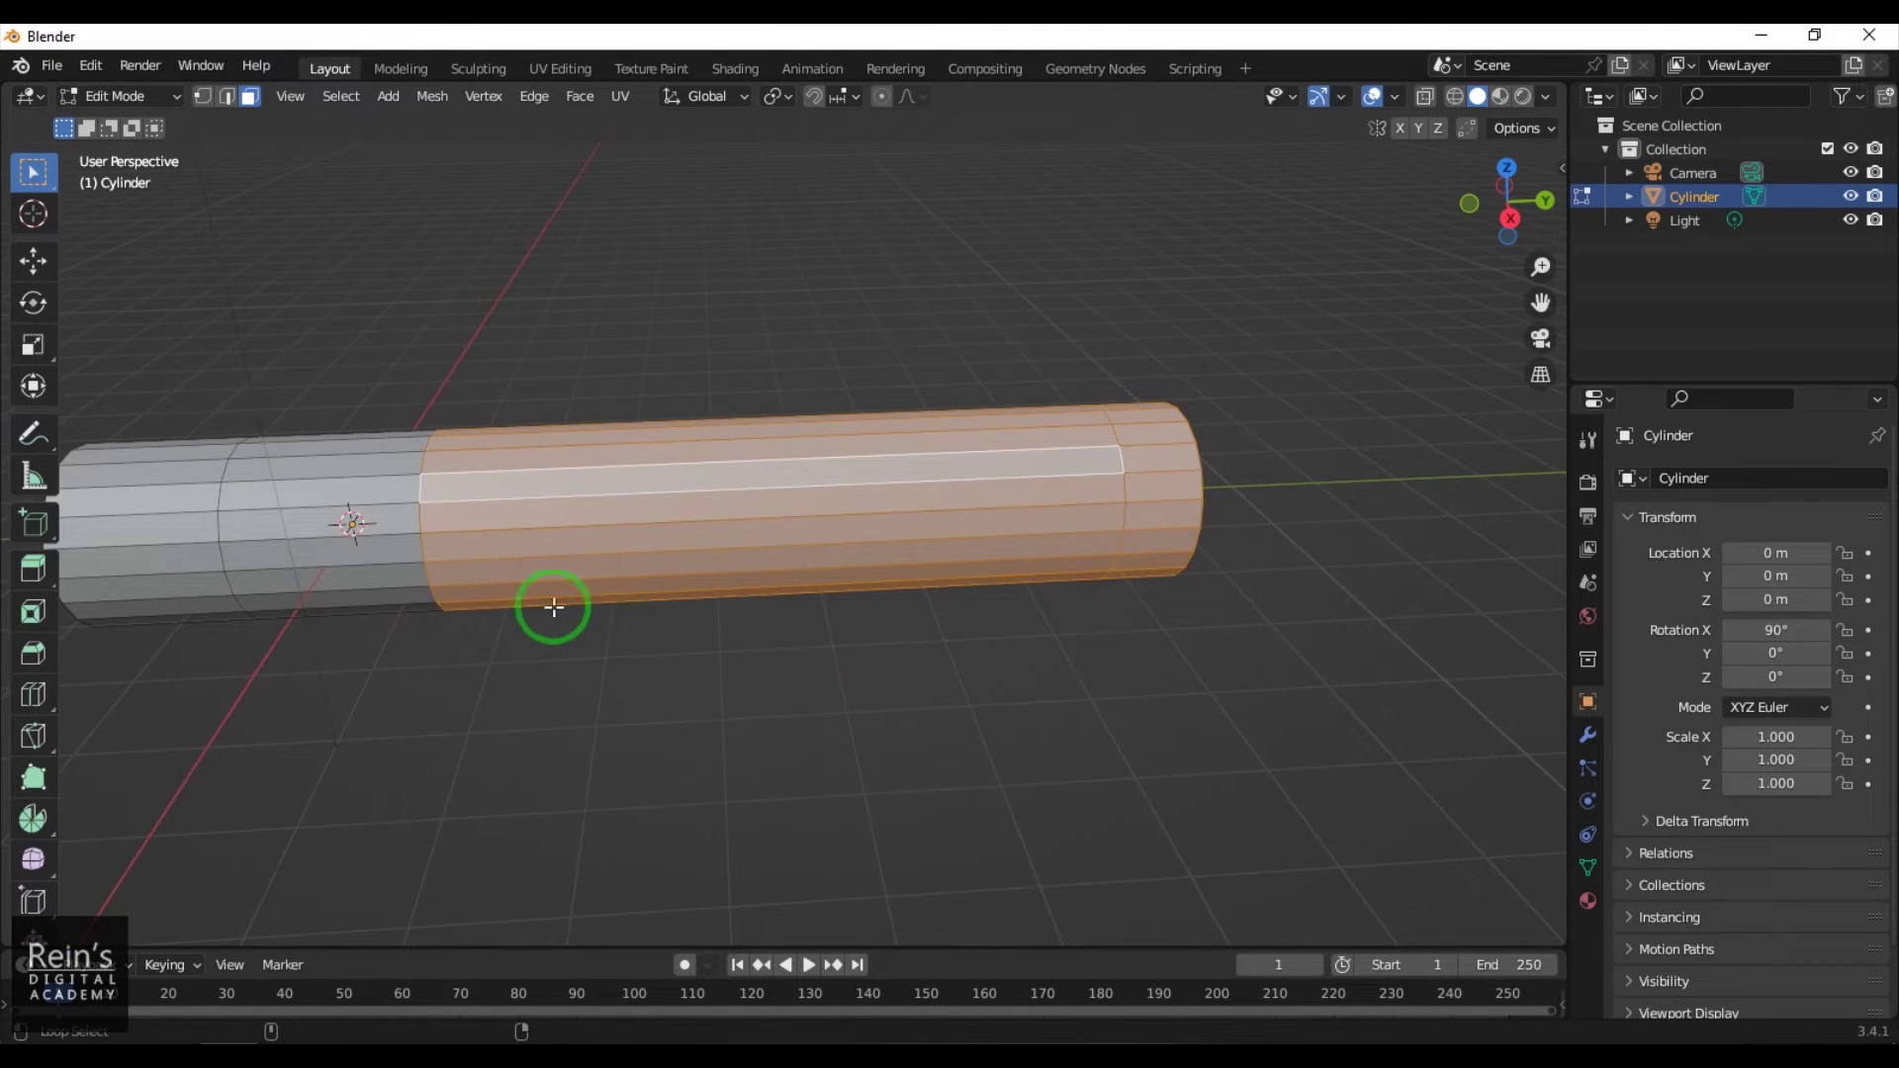
alt+shift+click(154, 506)
middle_drag(637, 805, 739, 783)
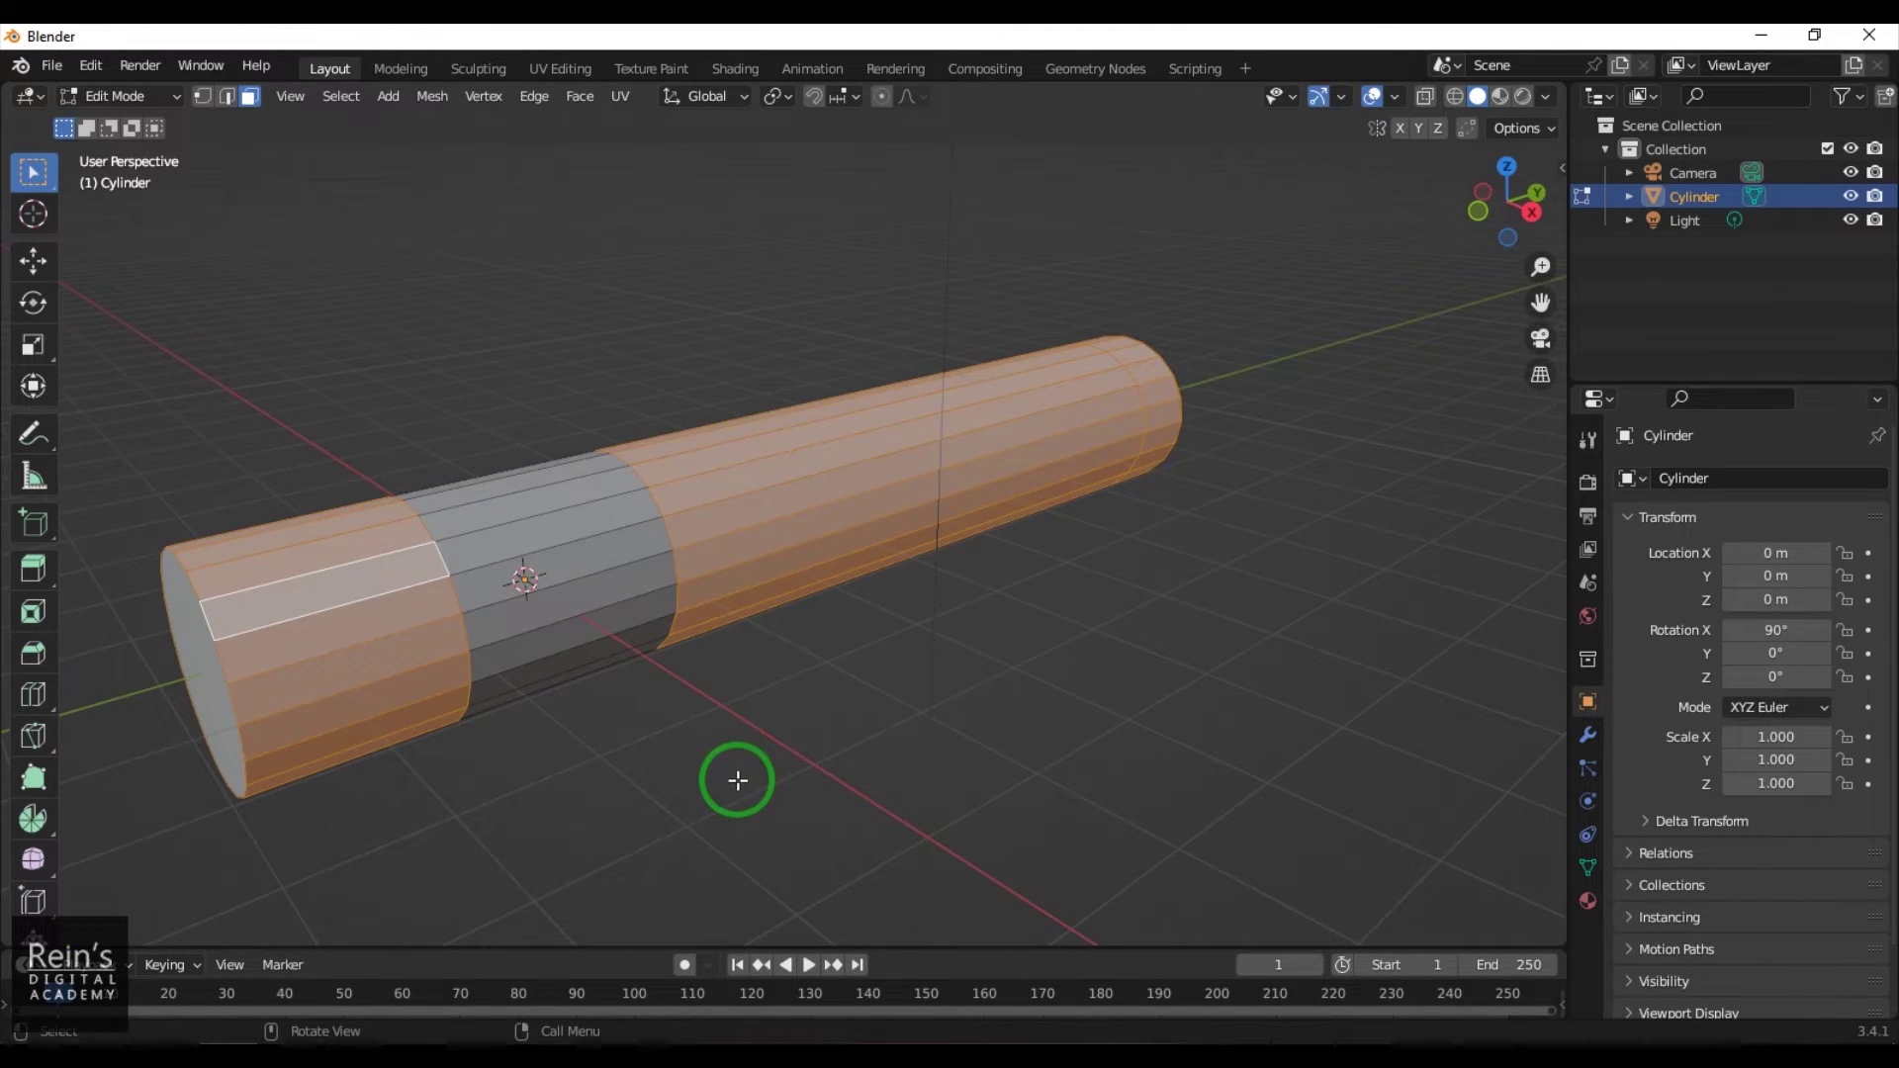
key(alt+e)
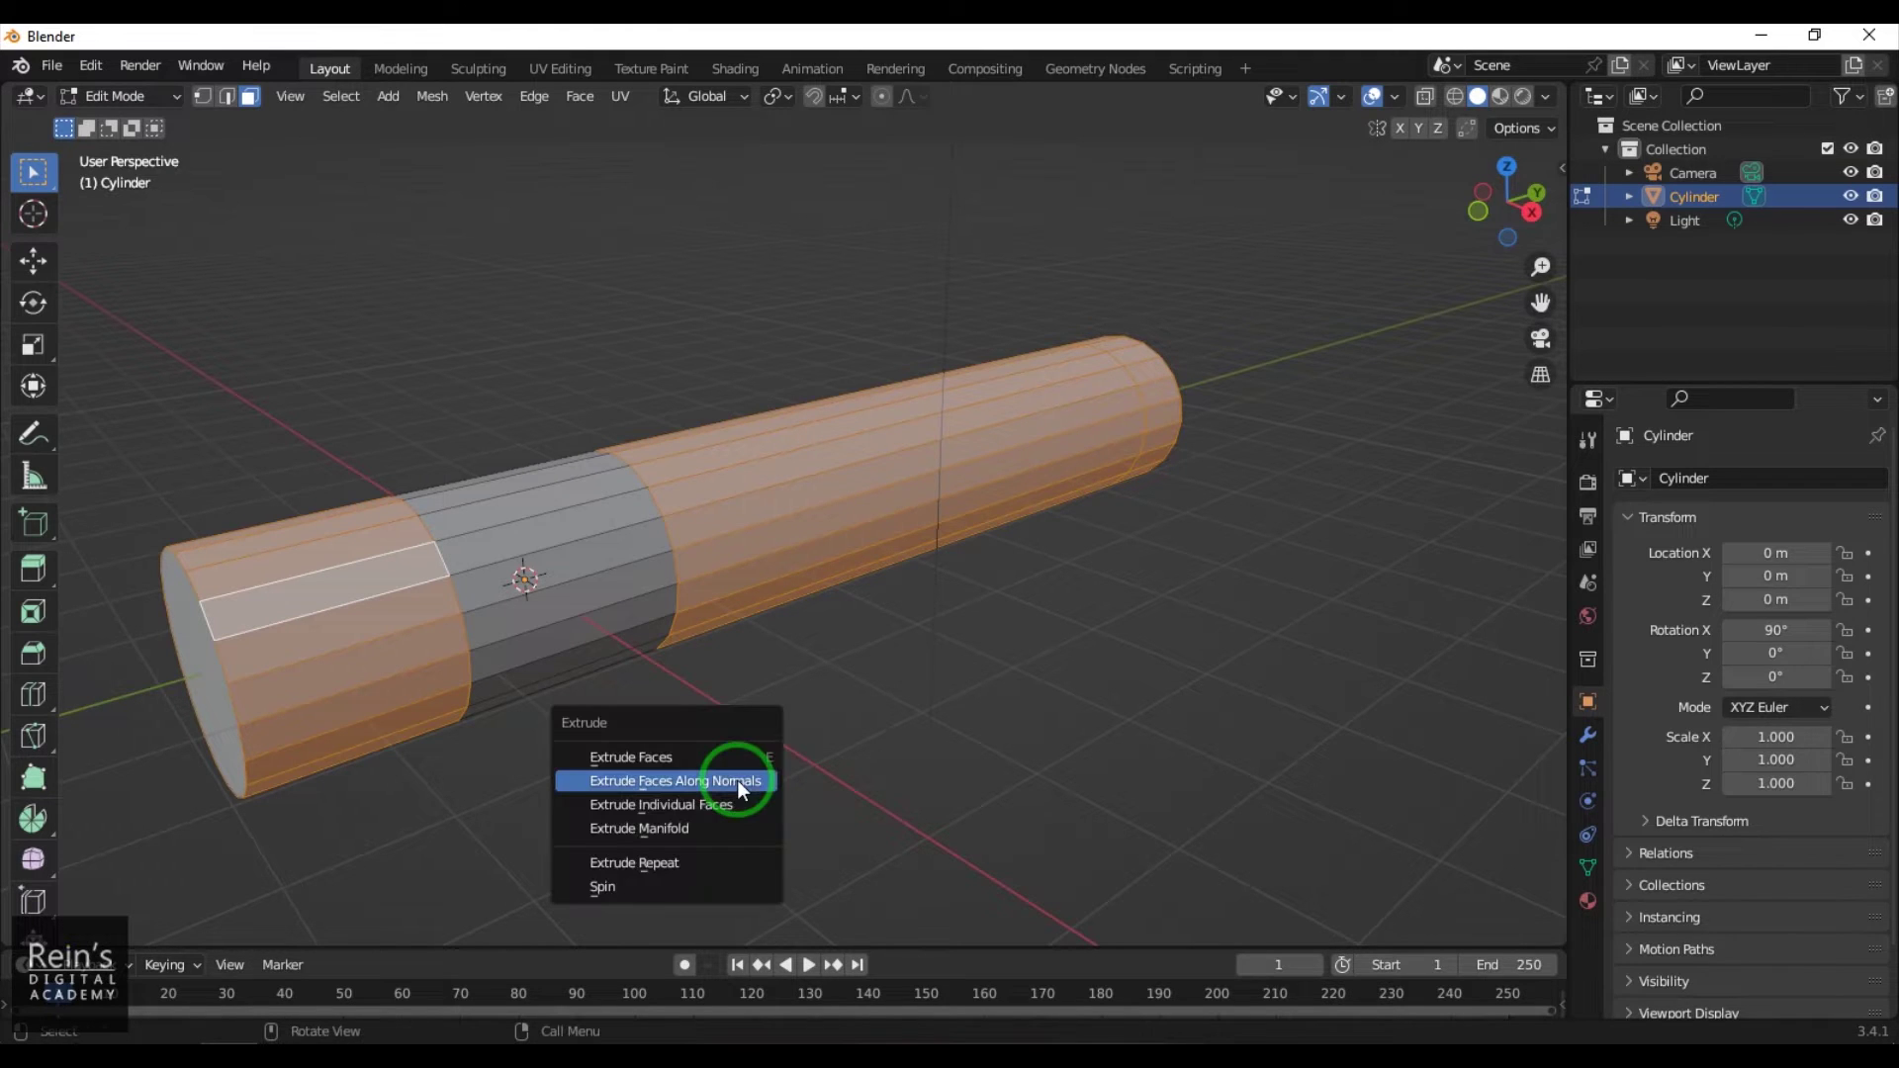
click(738, 781)
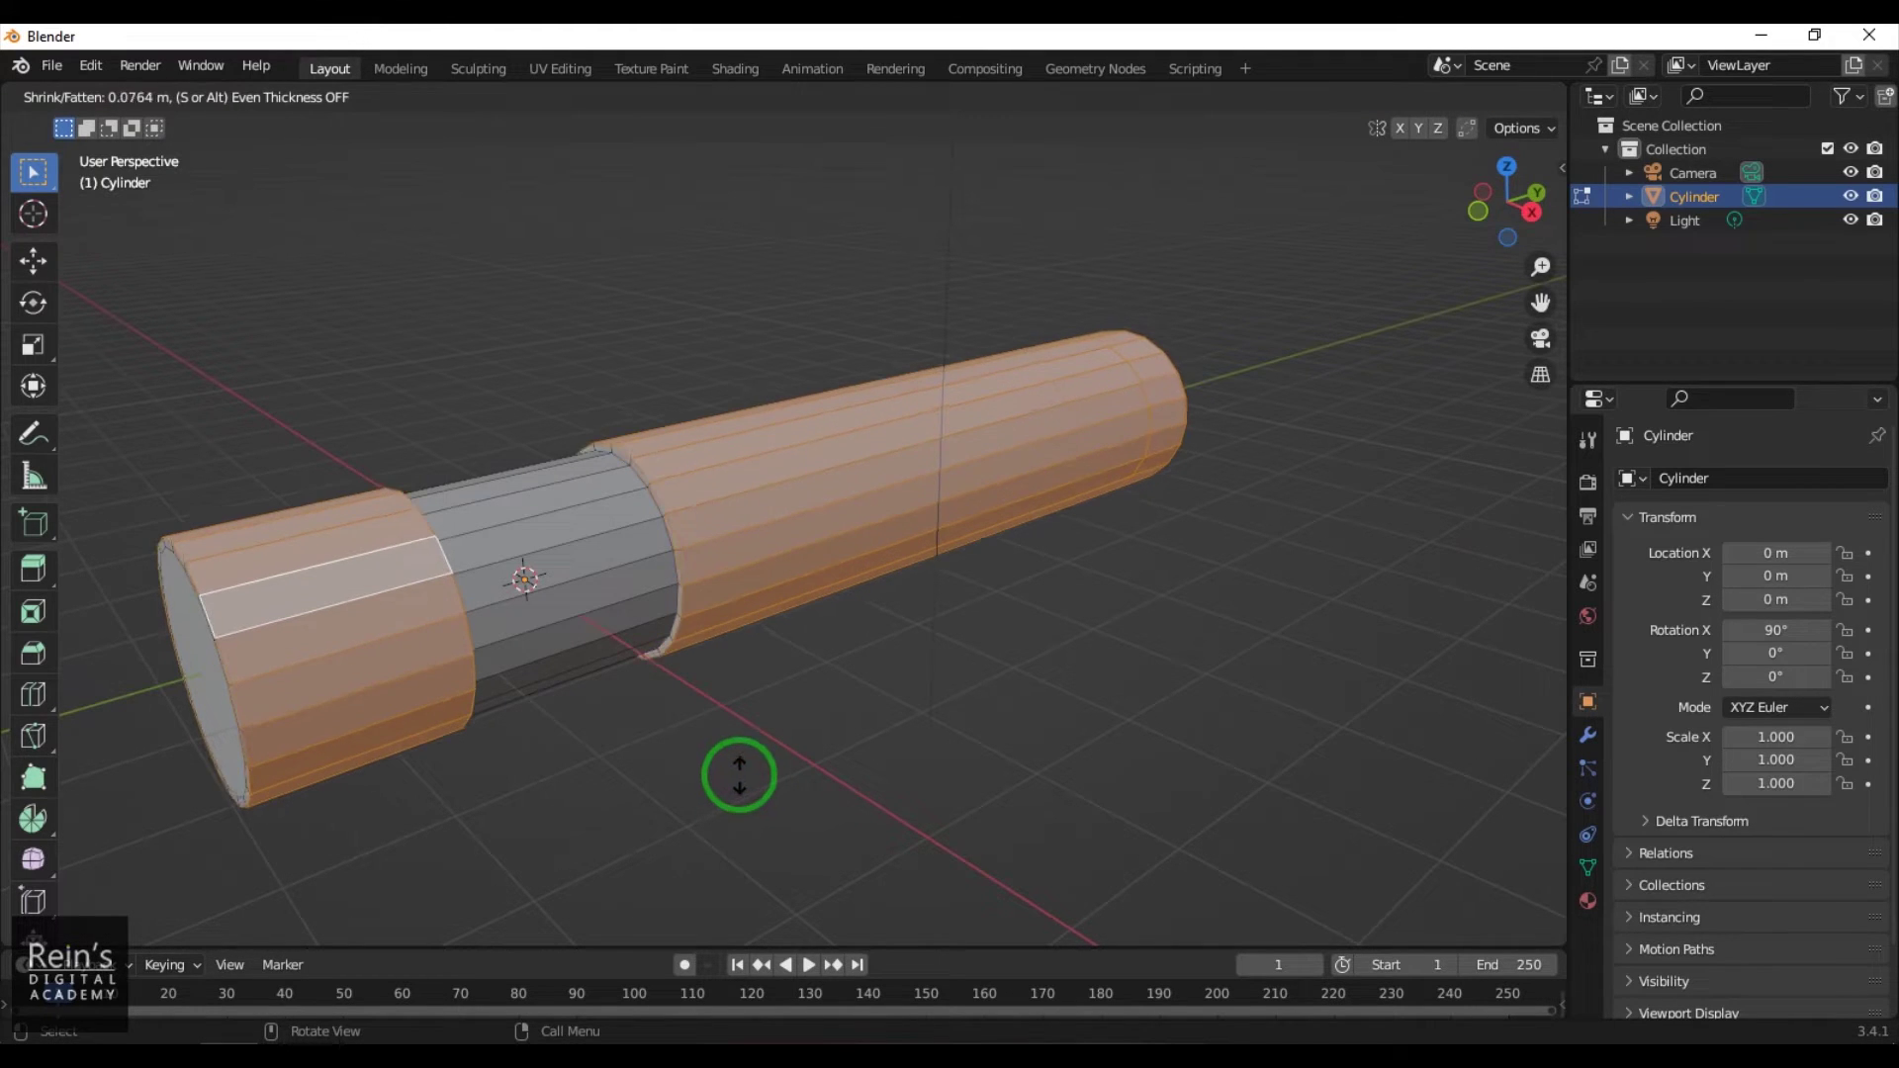
click(743, 772)
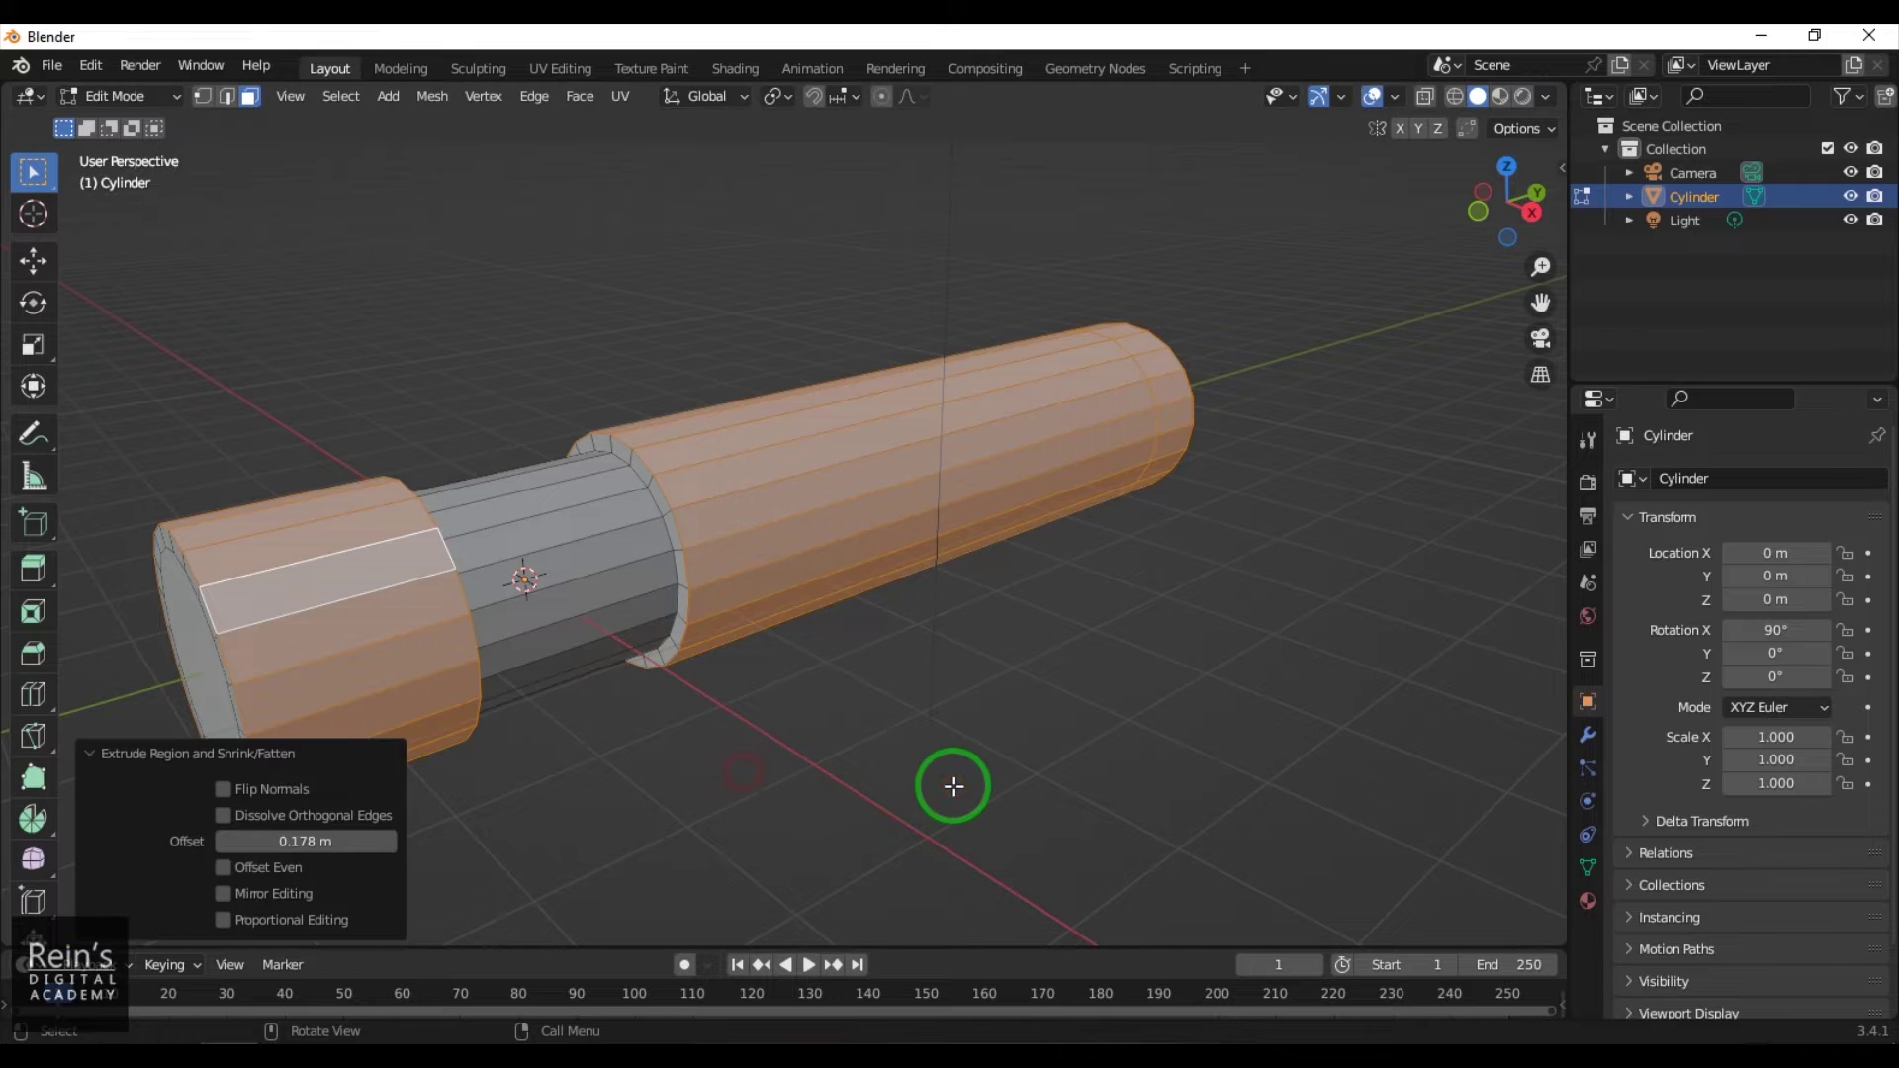
click(955, 784)
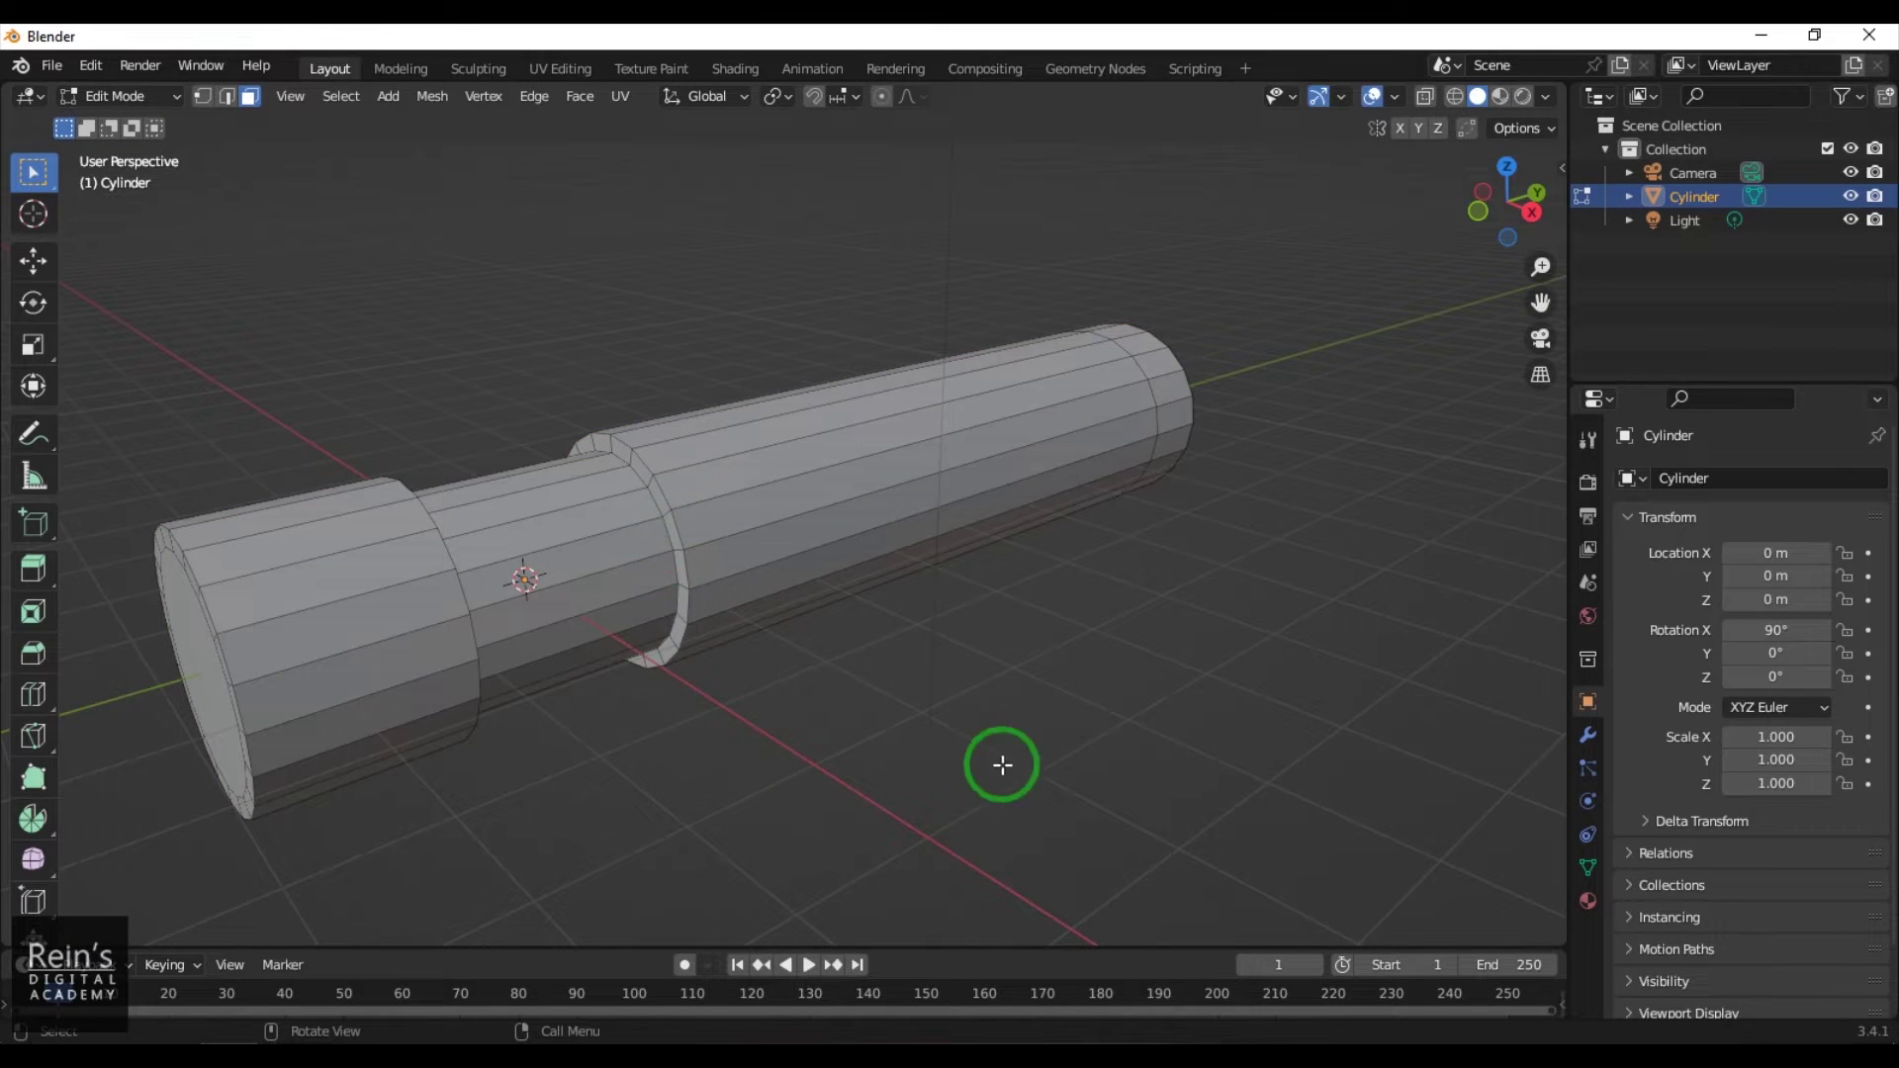
In edge selection, move the outer rim loop at the long section's neck end slightly along positive Y to slope the shoulder
scroll(920, 746, up, 4)
middle_drag(911, 746, 941, 776)
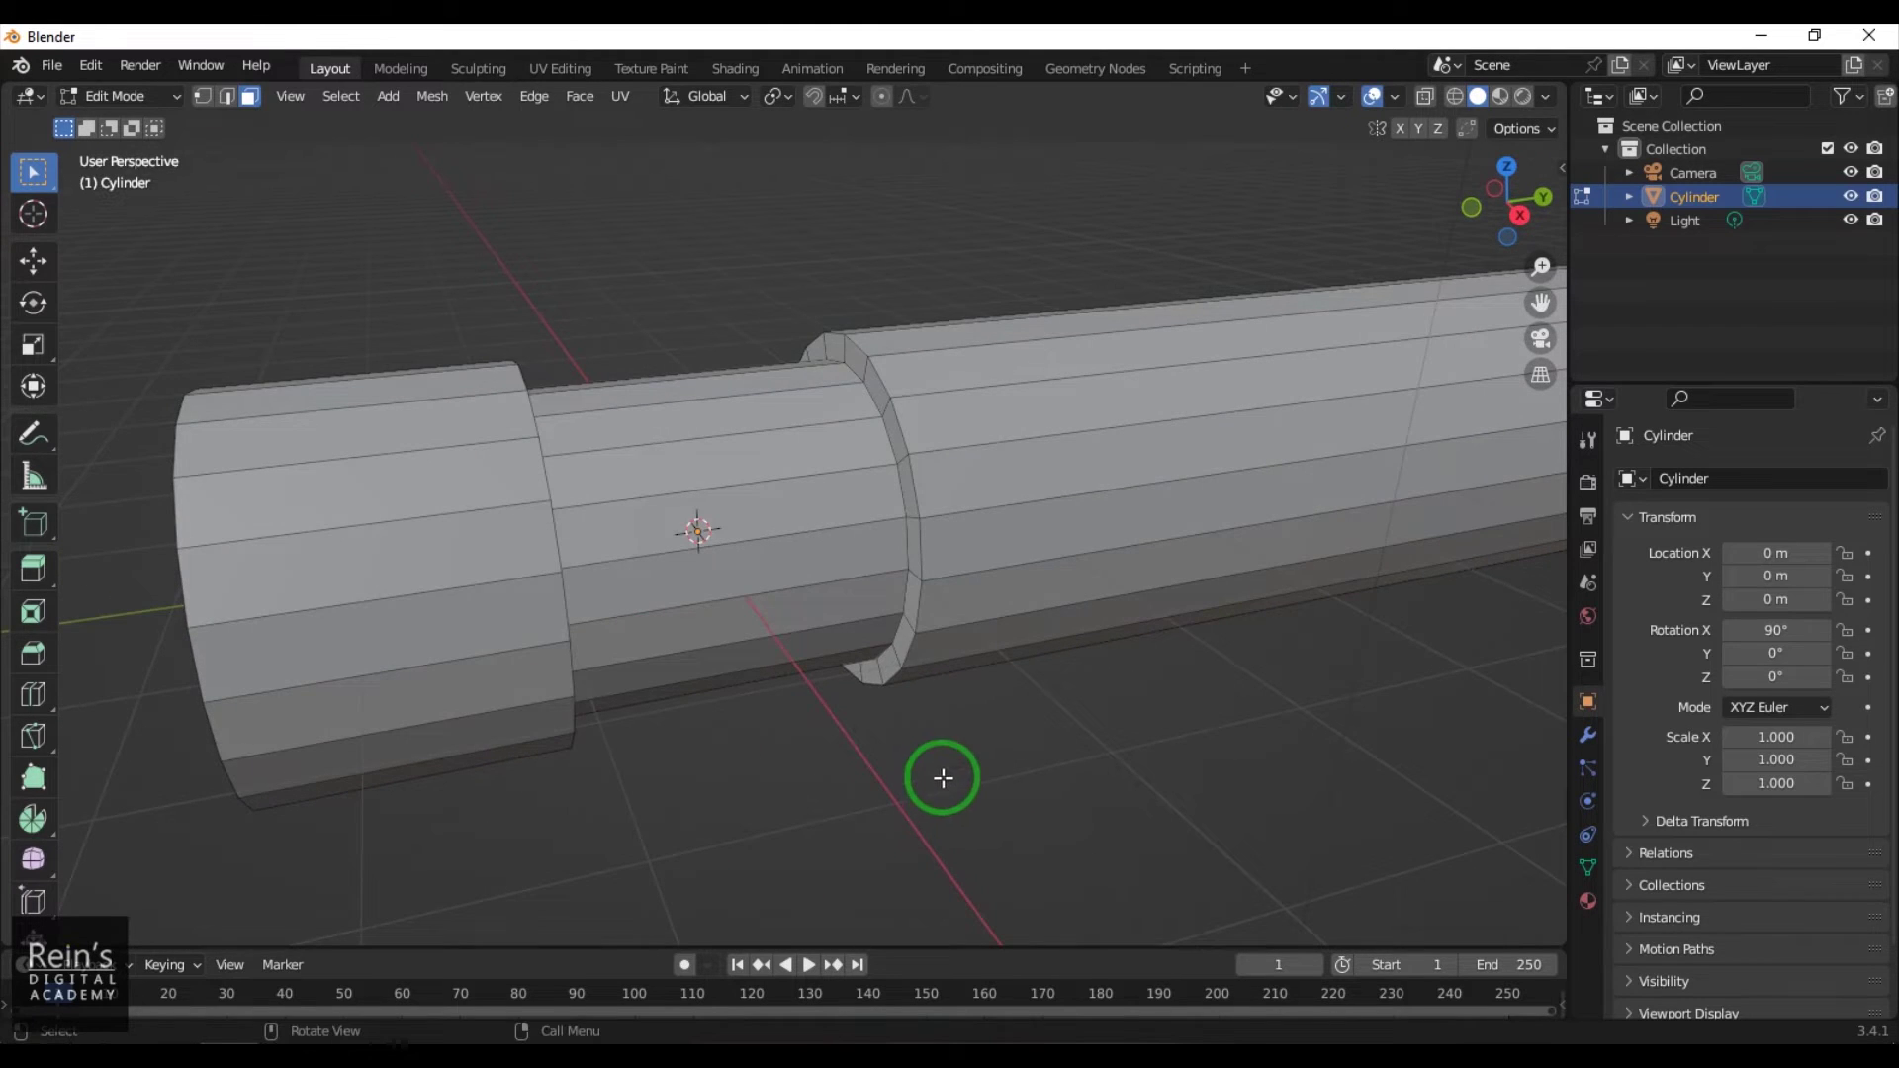
key(2)
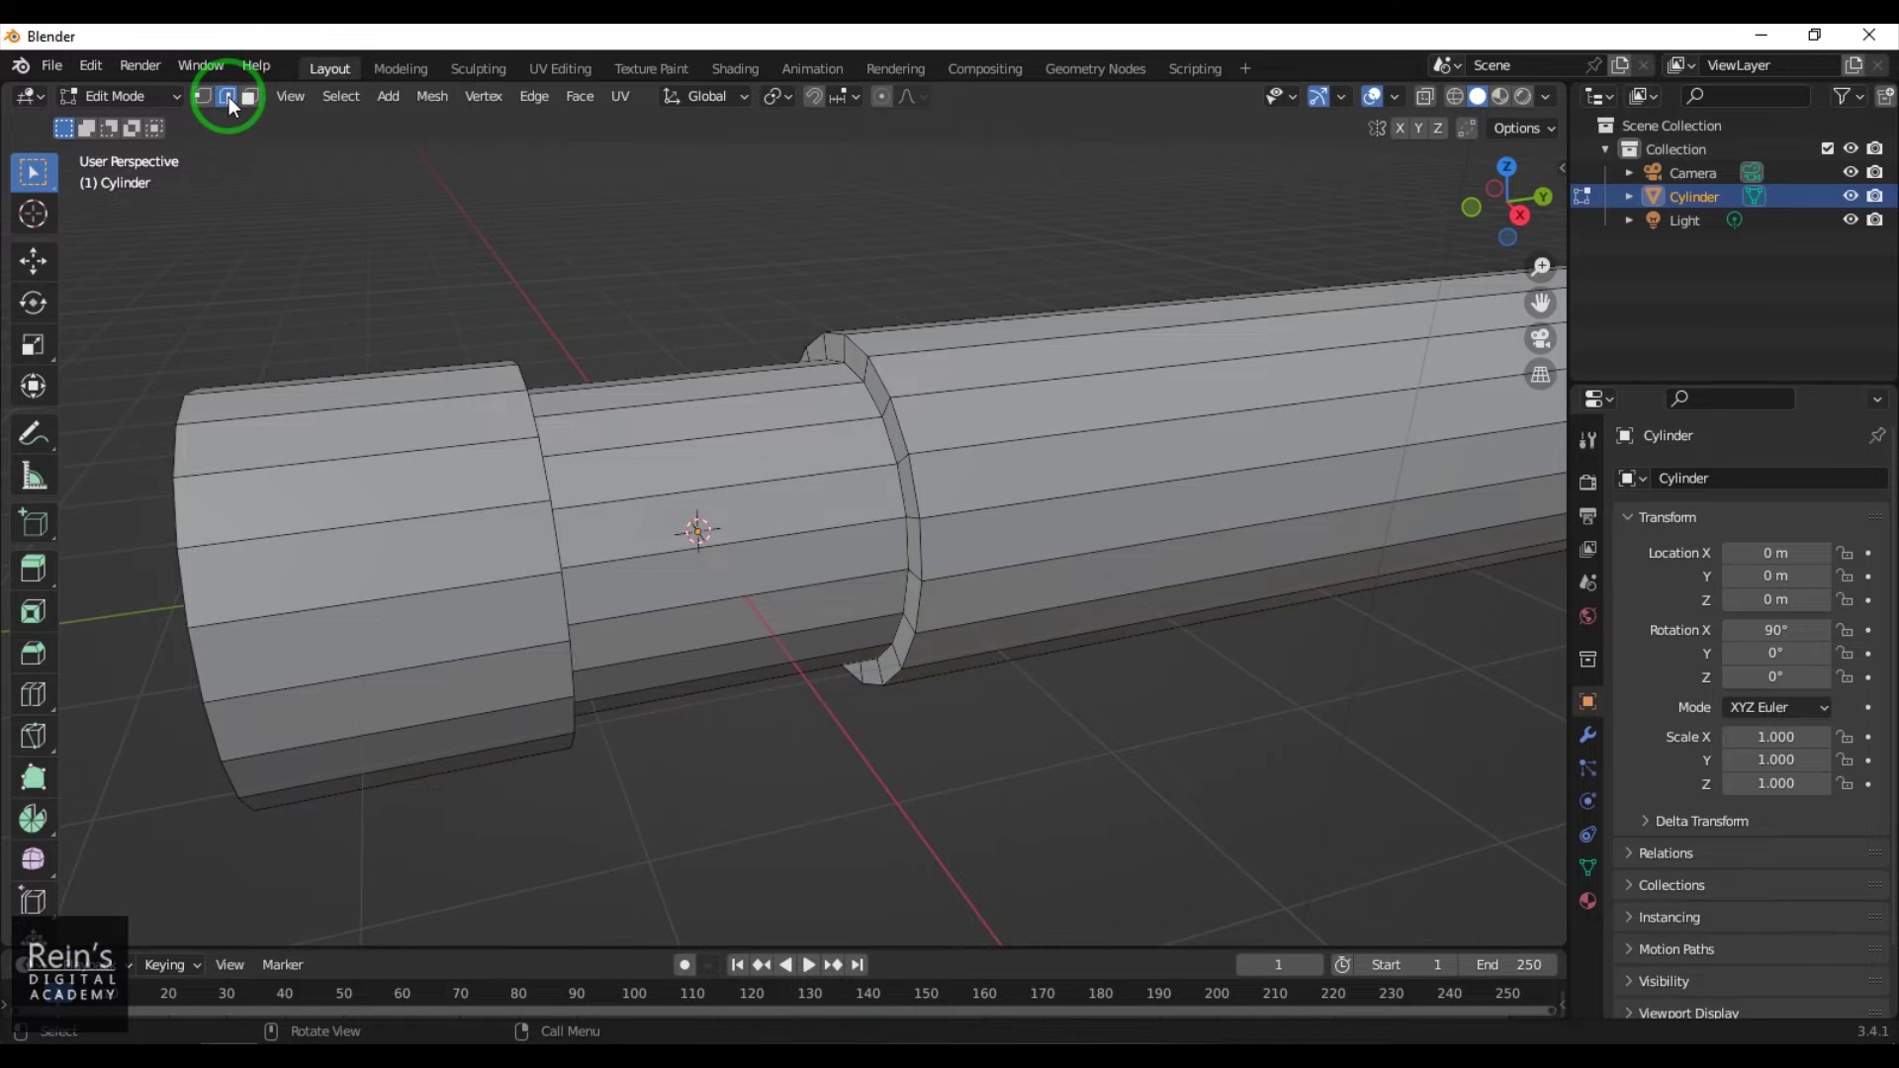
alt+click(902, 433)
mouse_move(805, 881)
middle_down()
mouse_move(785, 890)
mouse_move(788, 860)
middle_up()
click(33, 261)
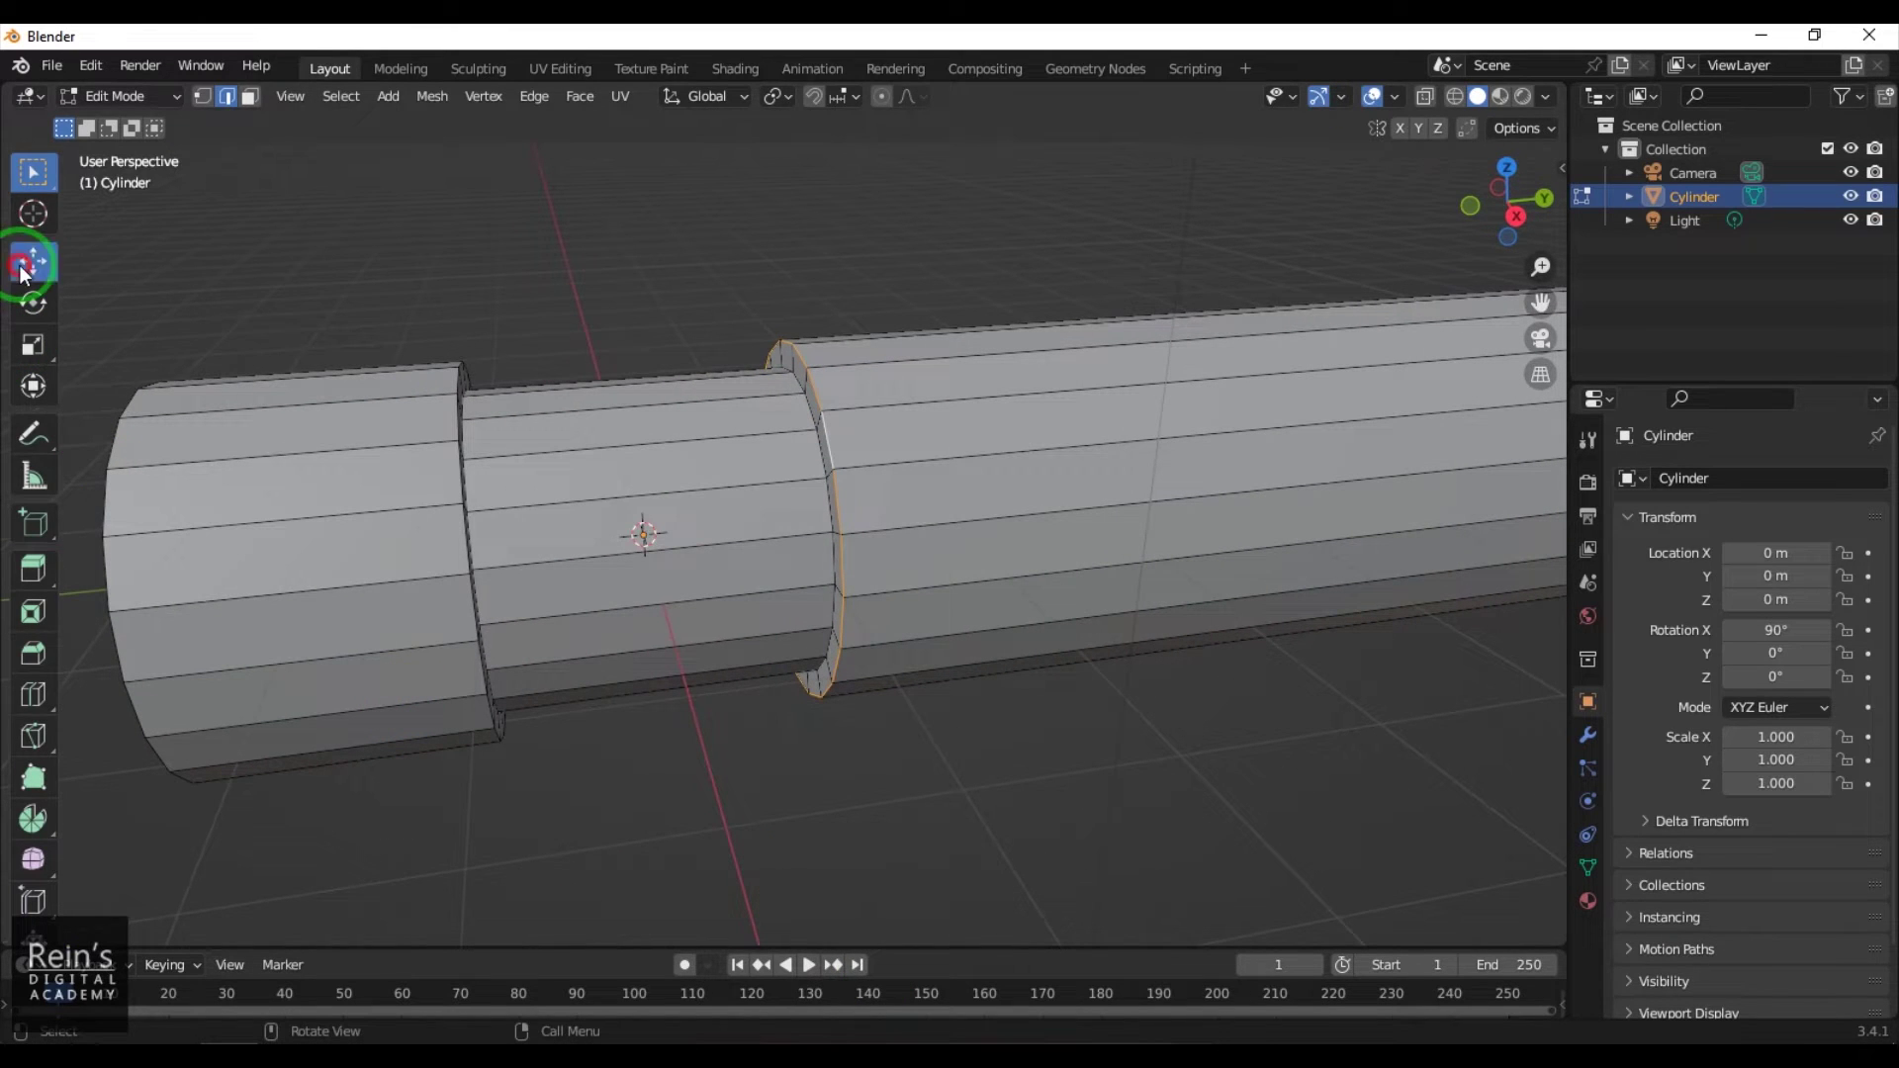
drag(871, 512, 882, 513)
right_click(1065, 817)
click(764, 723)
Select both outer rim loops of the negative-Y head section and scale them slightly inward along Y to slope its shoulders
alt+click(458, 415)
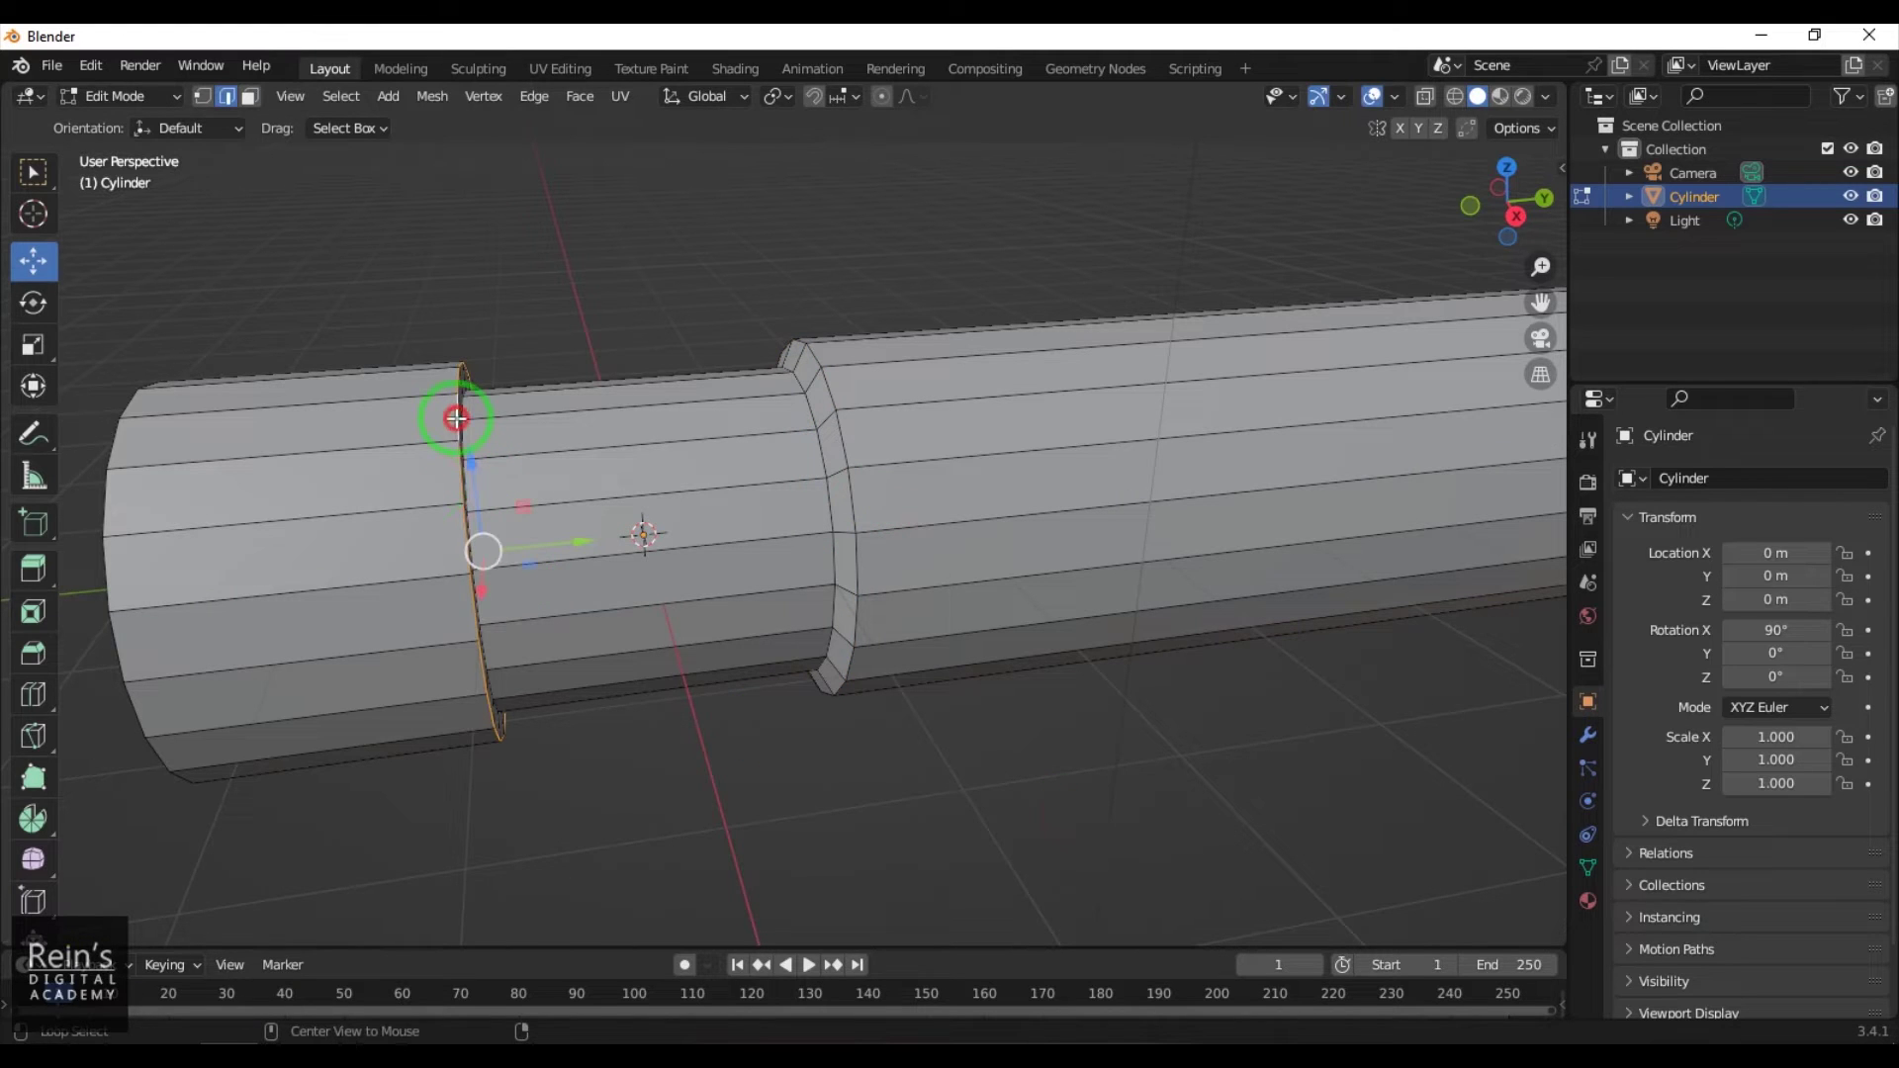
alt+click(115, 432)
middle_drag(580, 797, 693, 766)
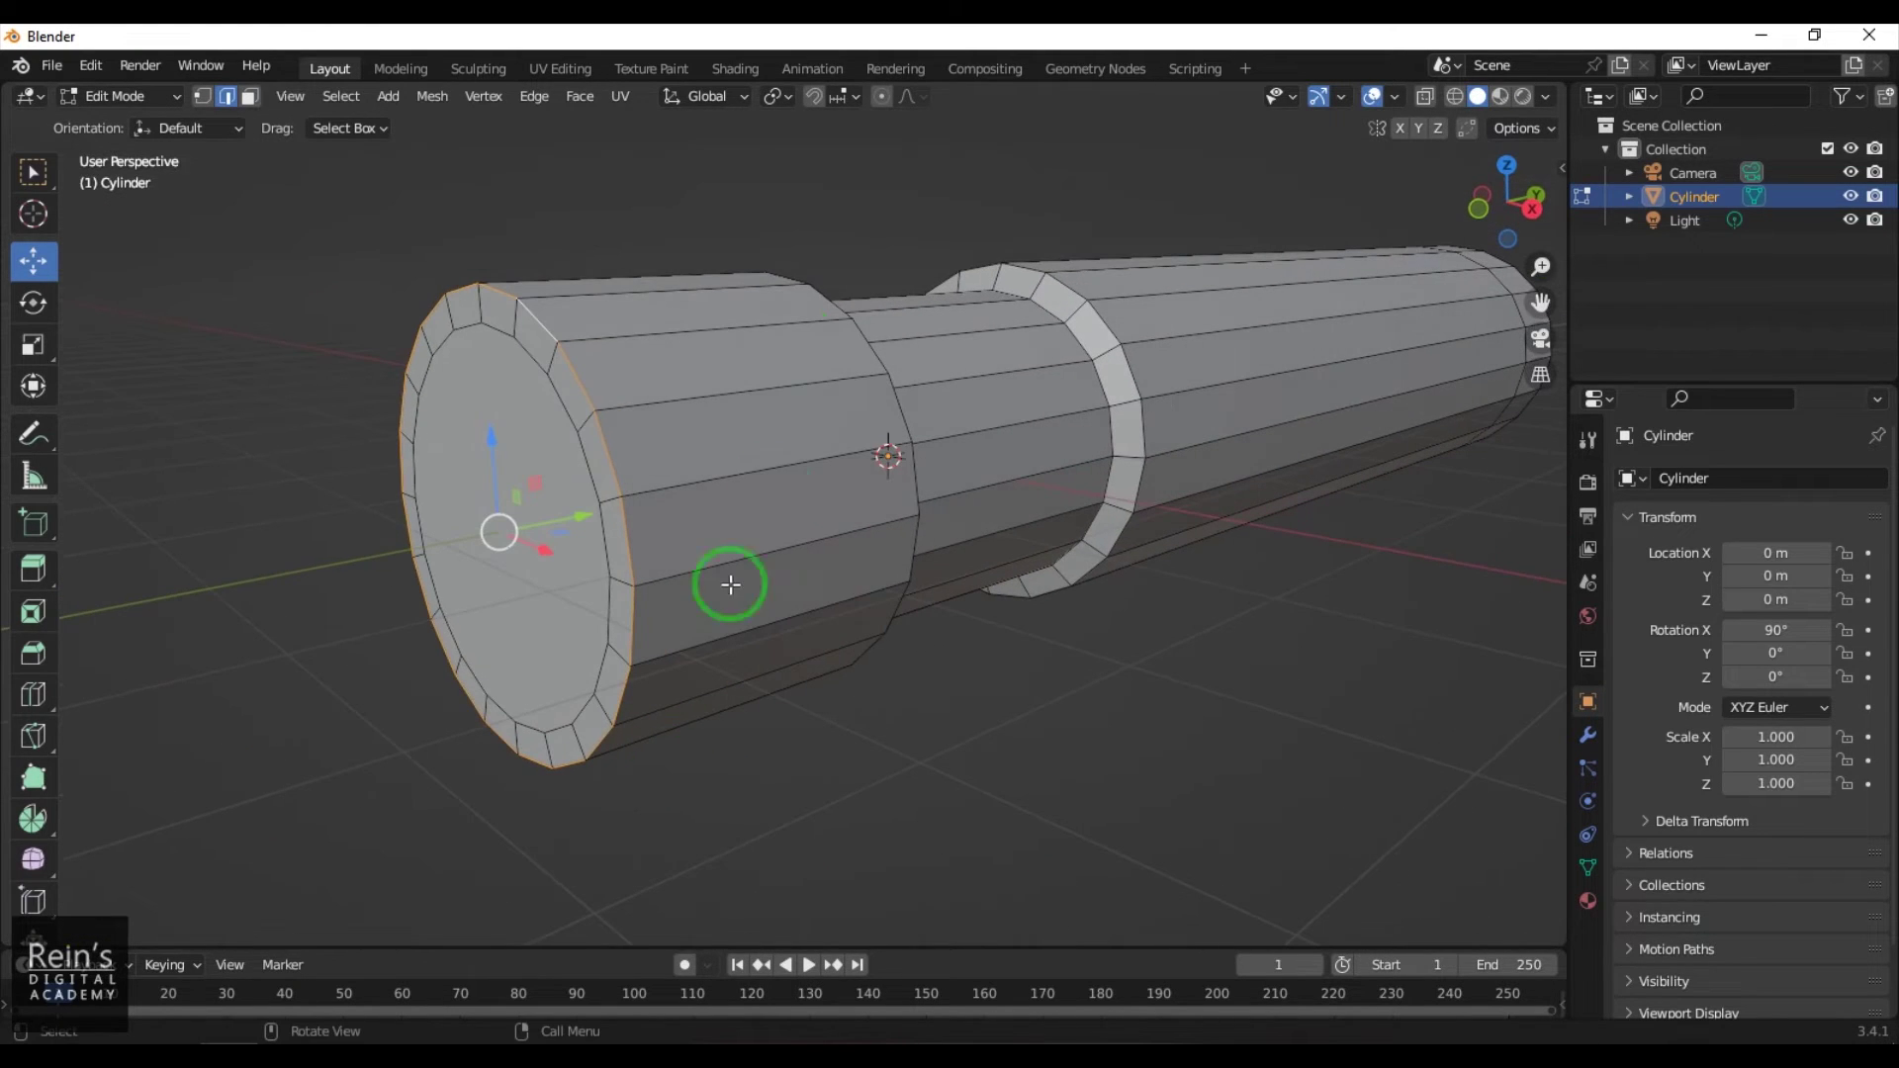
alt+click(825, 298)
middle_drag(940, 745, 783, 719)
click(32, 345)
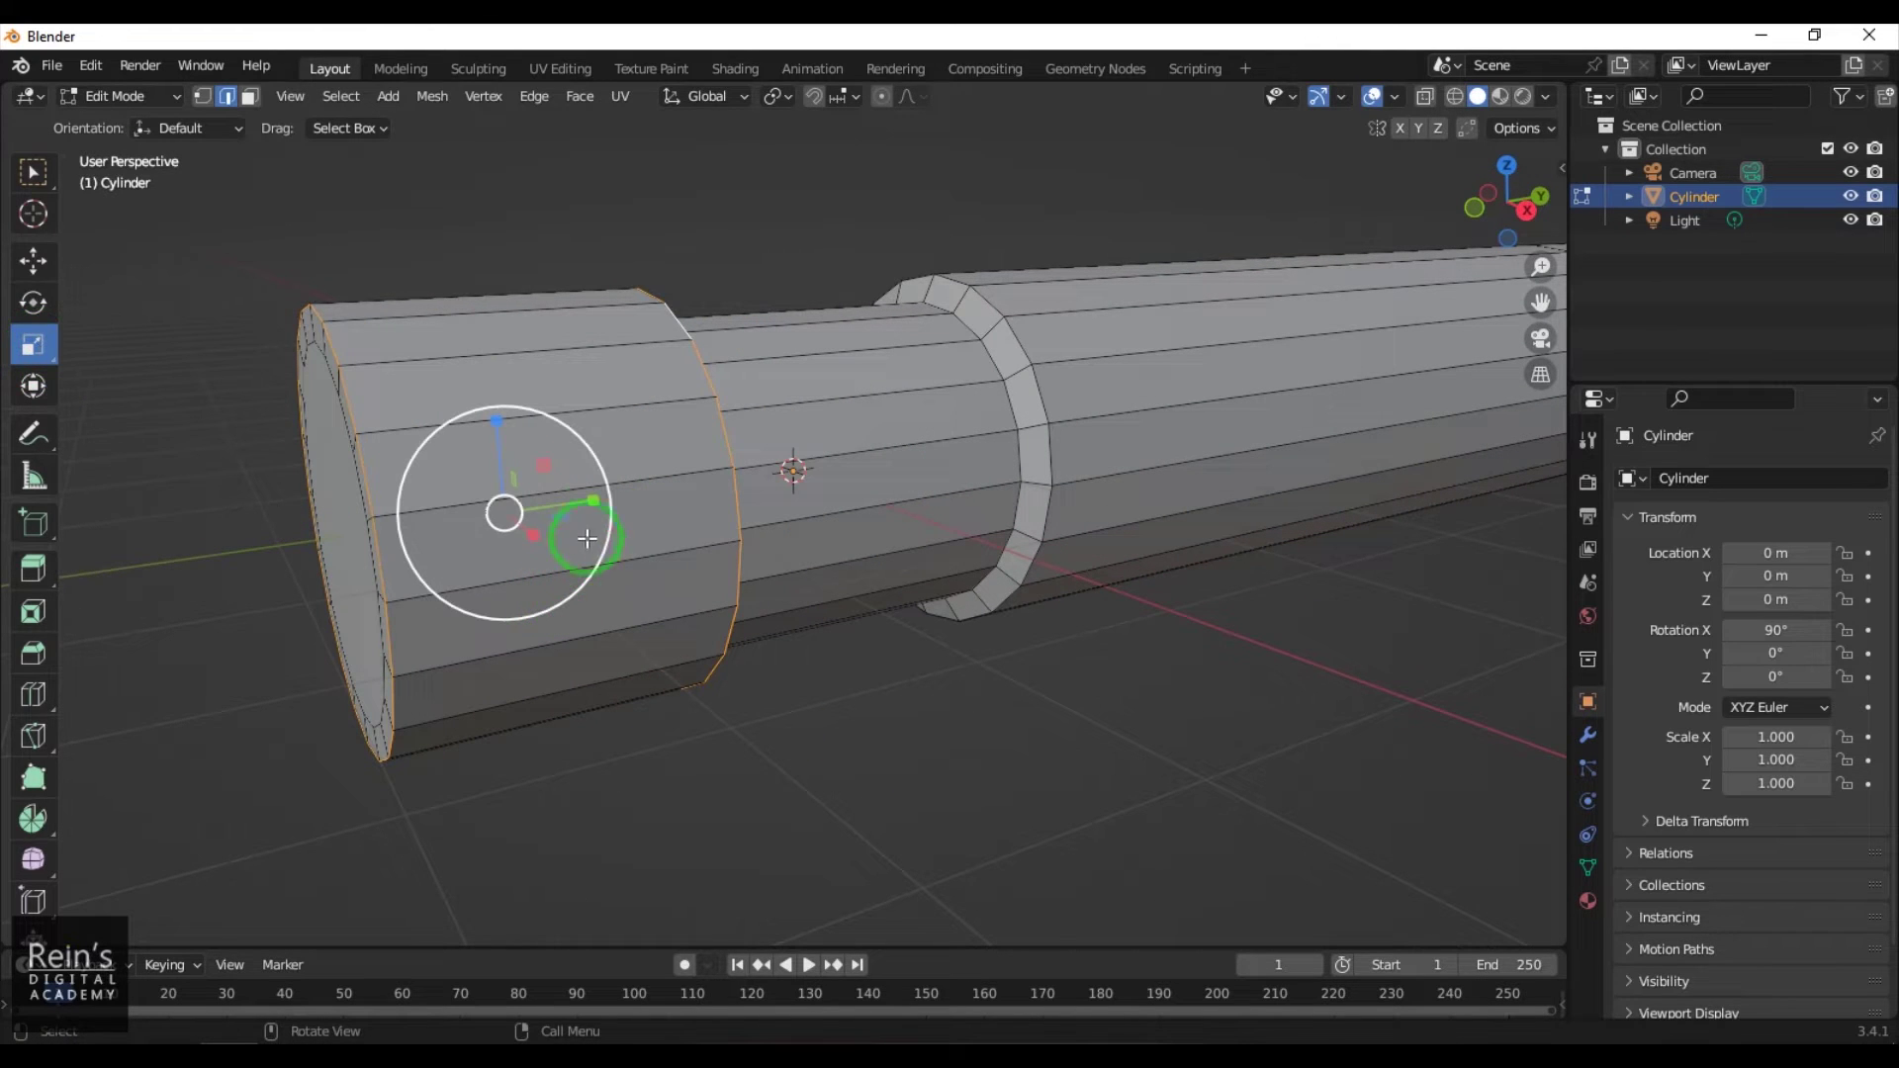
drag(594, 501, 583, 513)
middle_drag(1029, 683, 1024, 757)
scroll(1072, 706, down, 3)
click(1024, 756)
Switch to face selection and move the positive-Y end cap face slightly outward along Y
click(249, 99)
click(1005, 737)
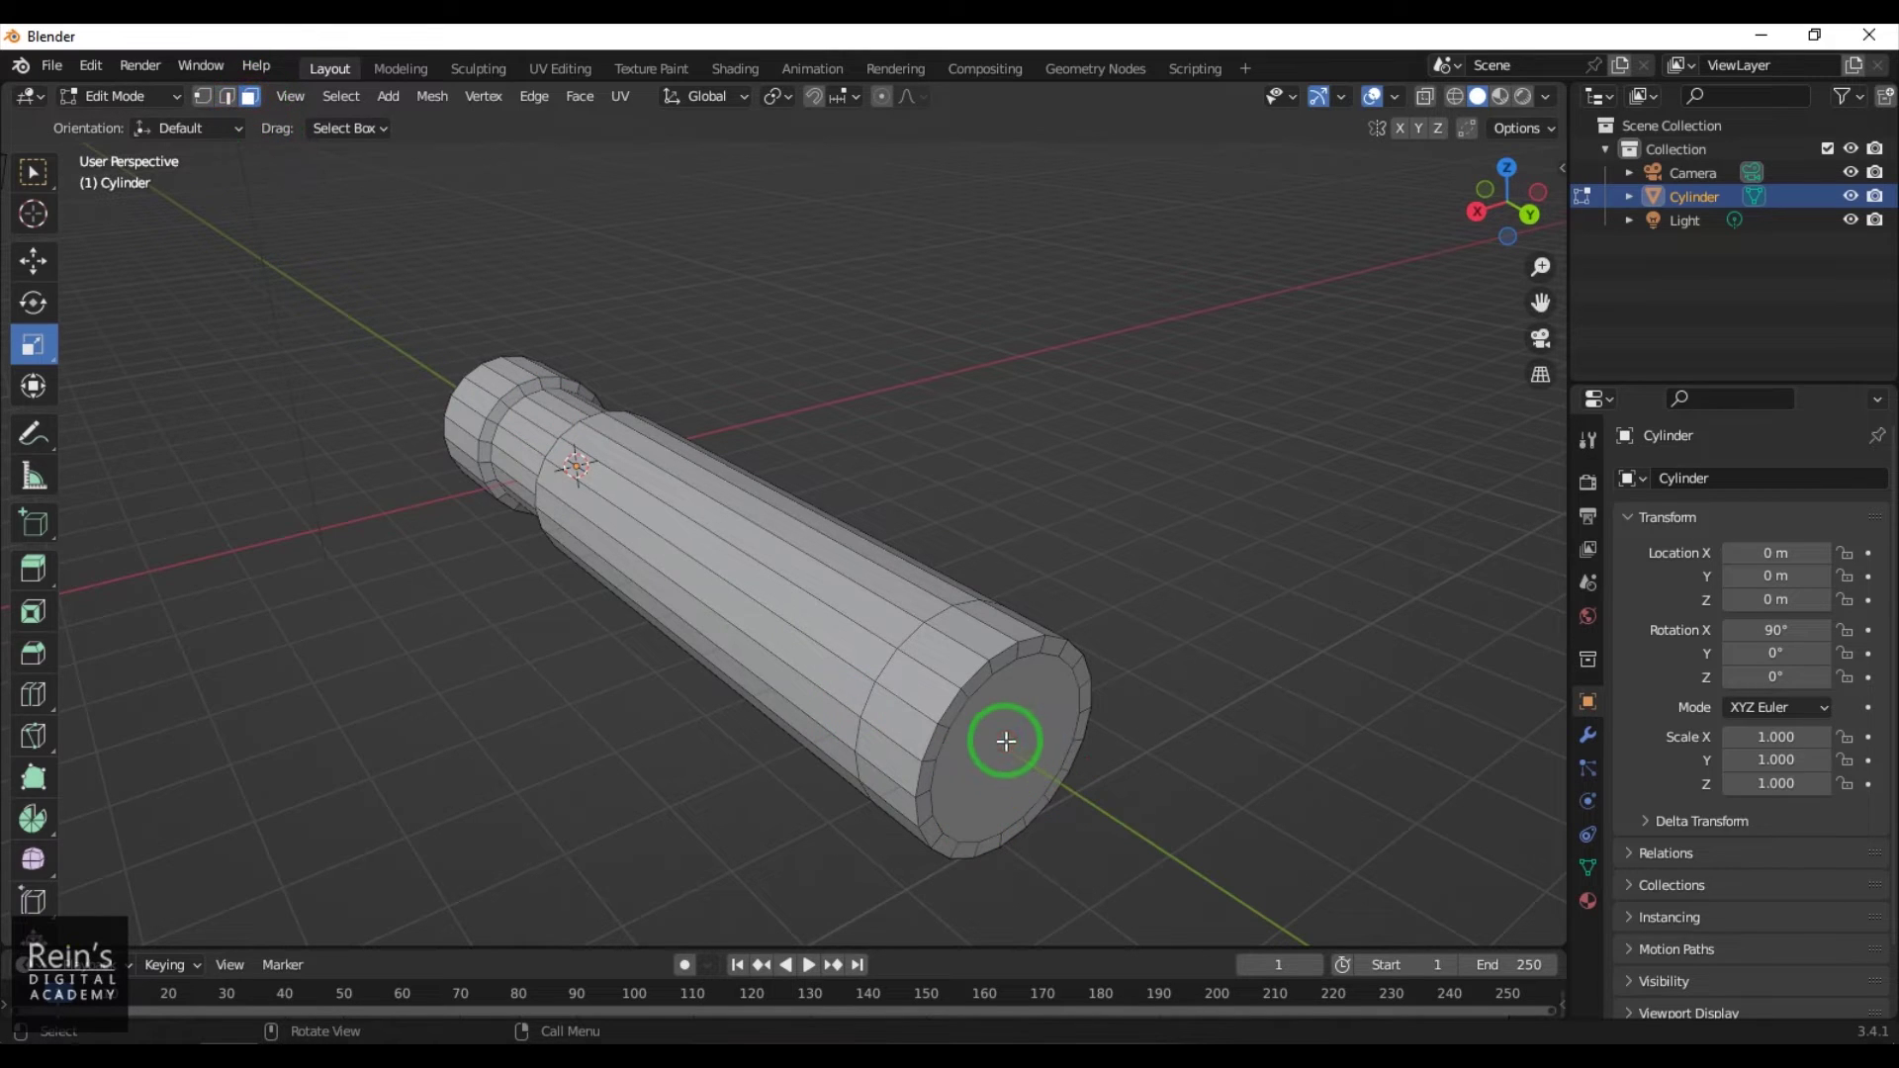
click(40, 261)
drag(1051, 776, 1083, 799)
click(1202, 687)
Select the face ring at the positive-Y end, two adjacent long faces beside it and the matching faces on the head section
middle_drag(876, 803, 972, 737)
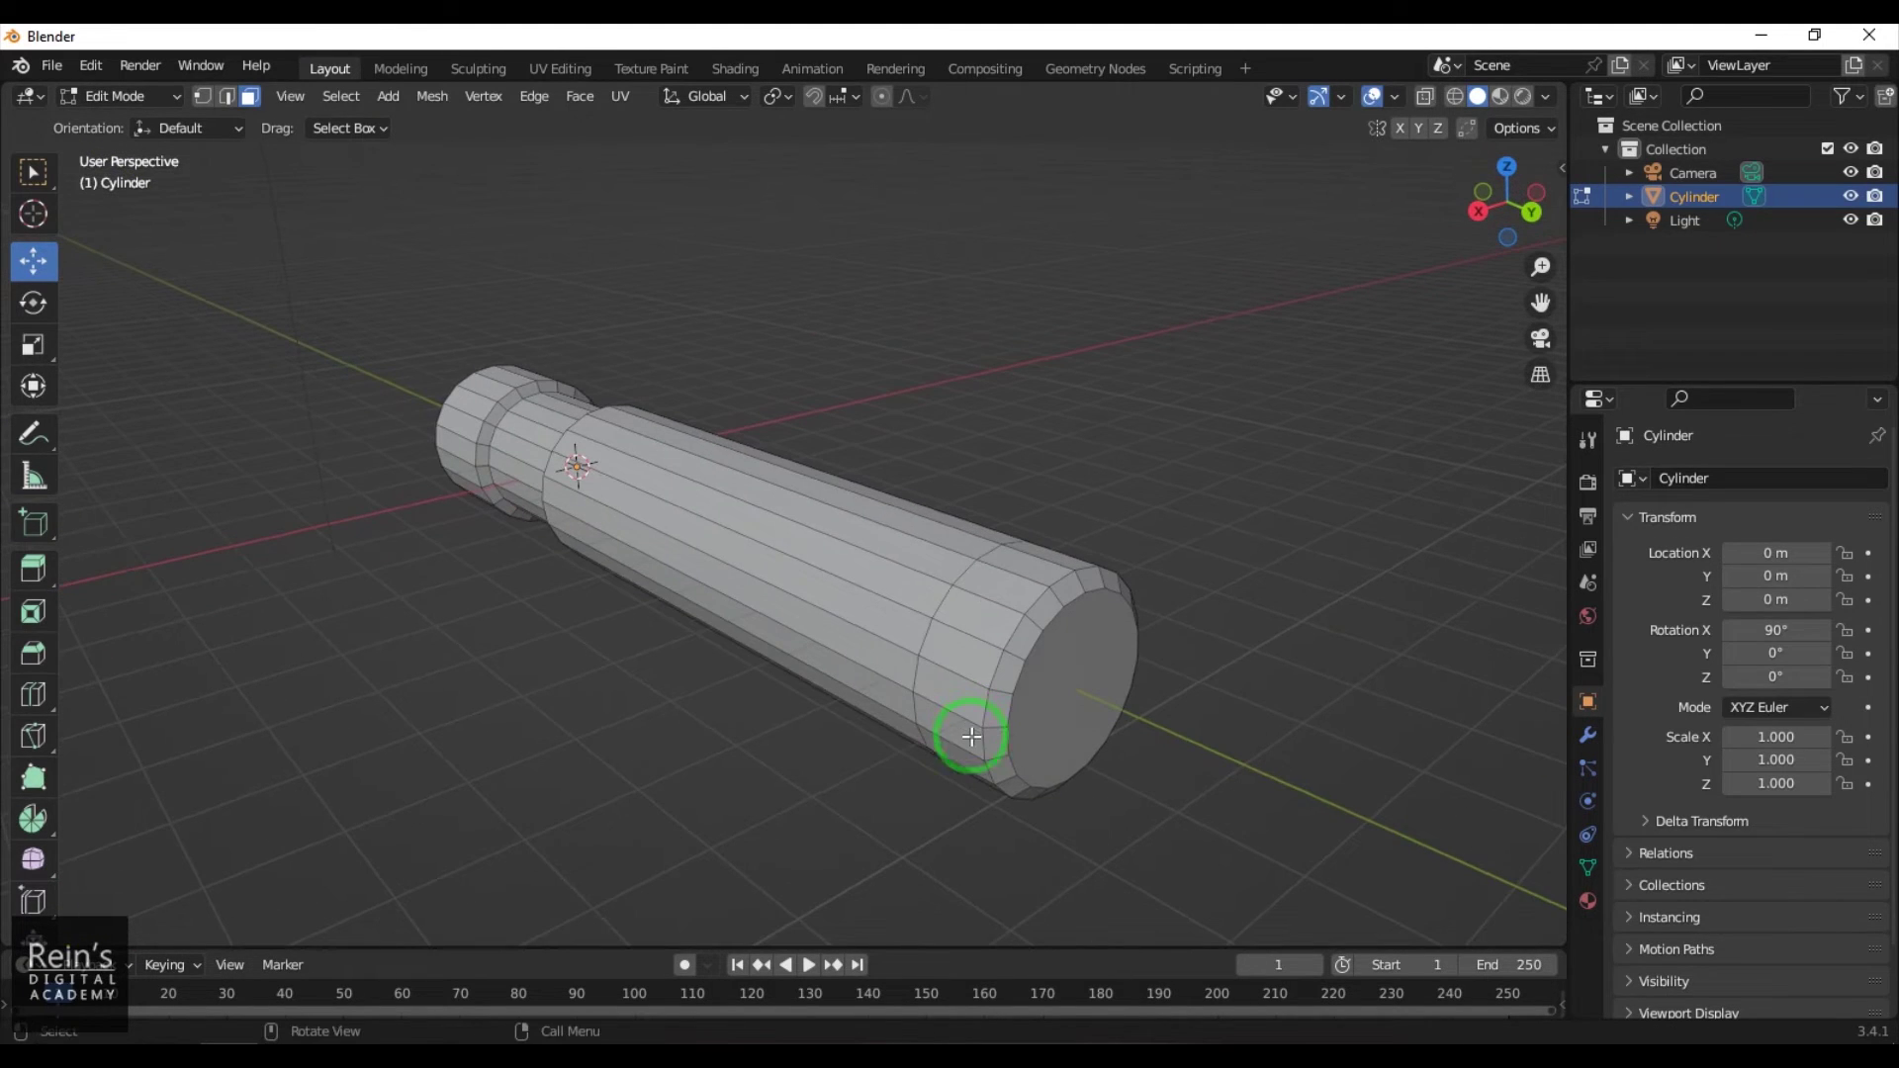
alt+click(956, 659)
middle_drag(762, 780, 848, 764)
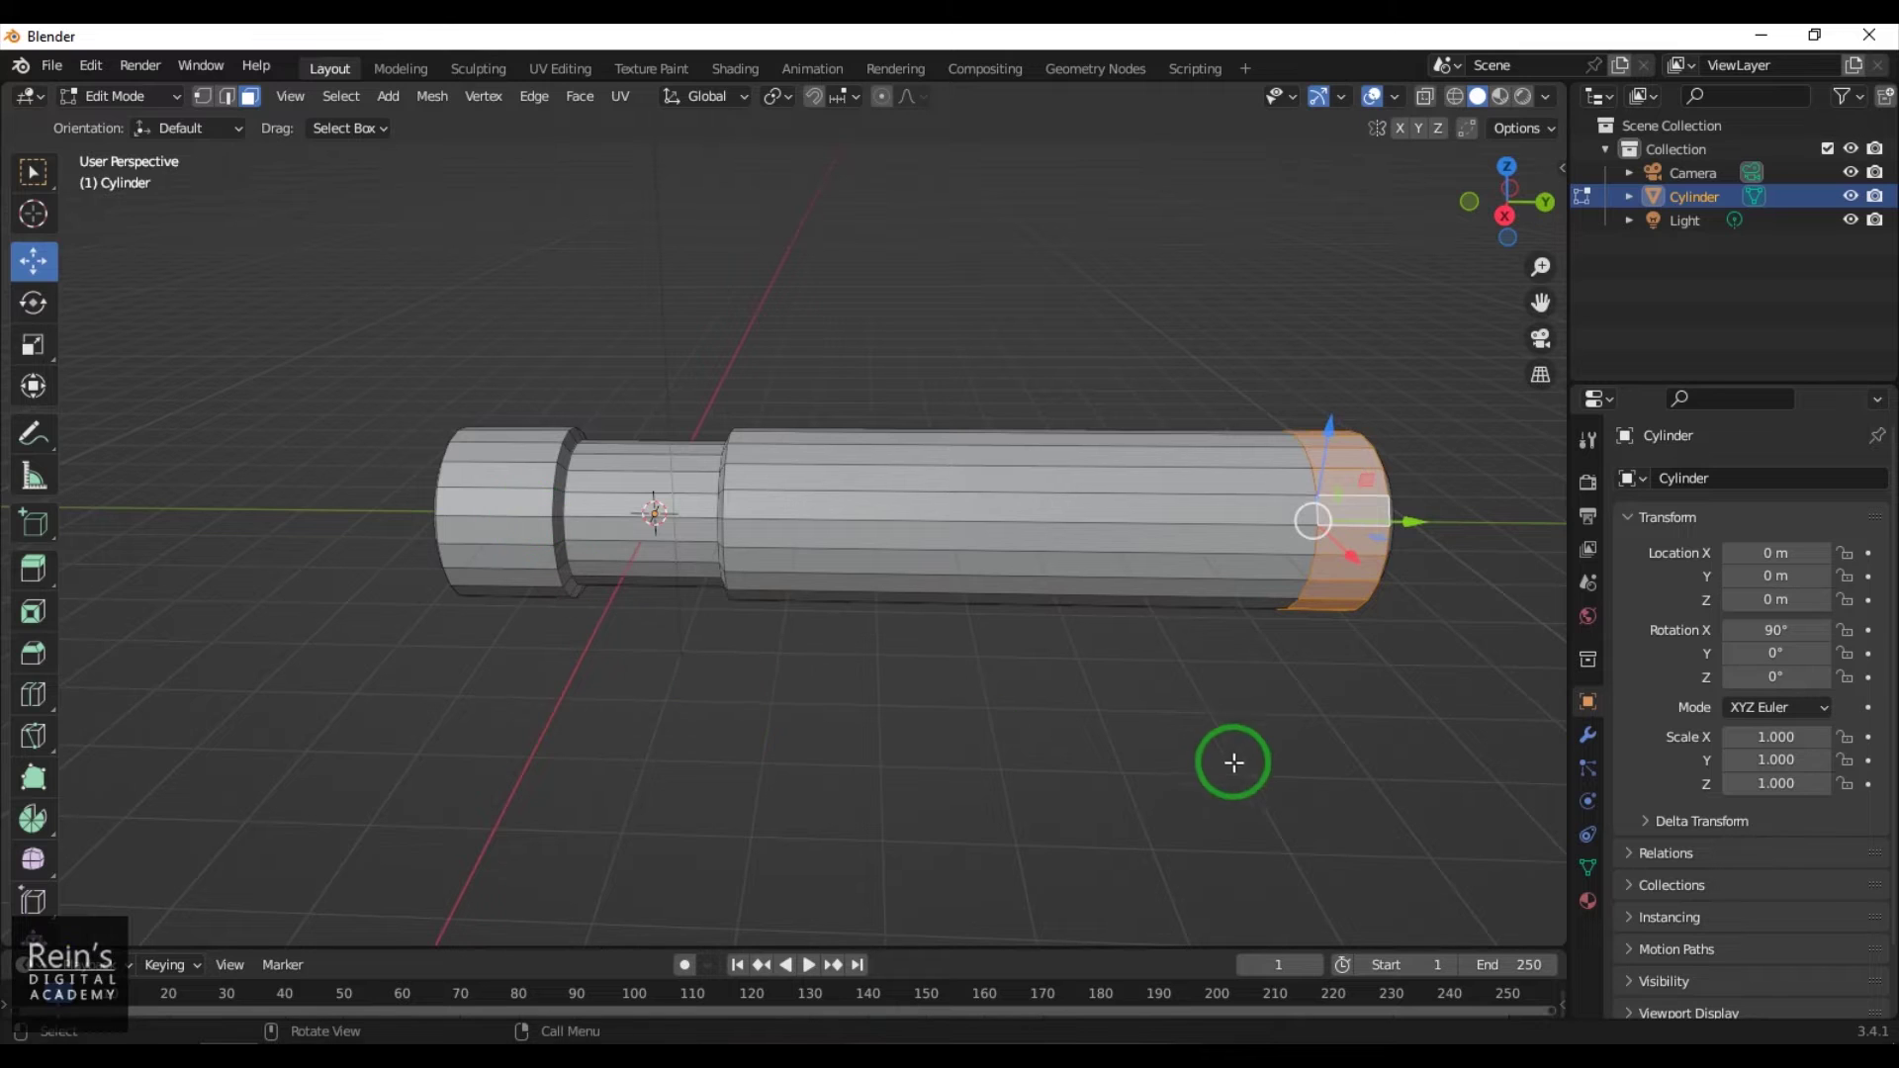
scroll(1192, 728, up, 1)
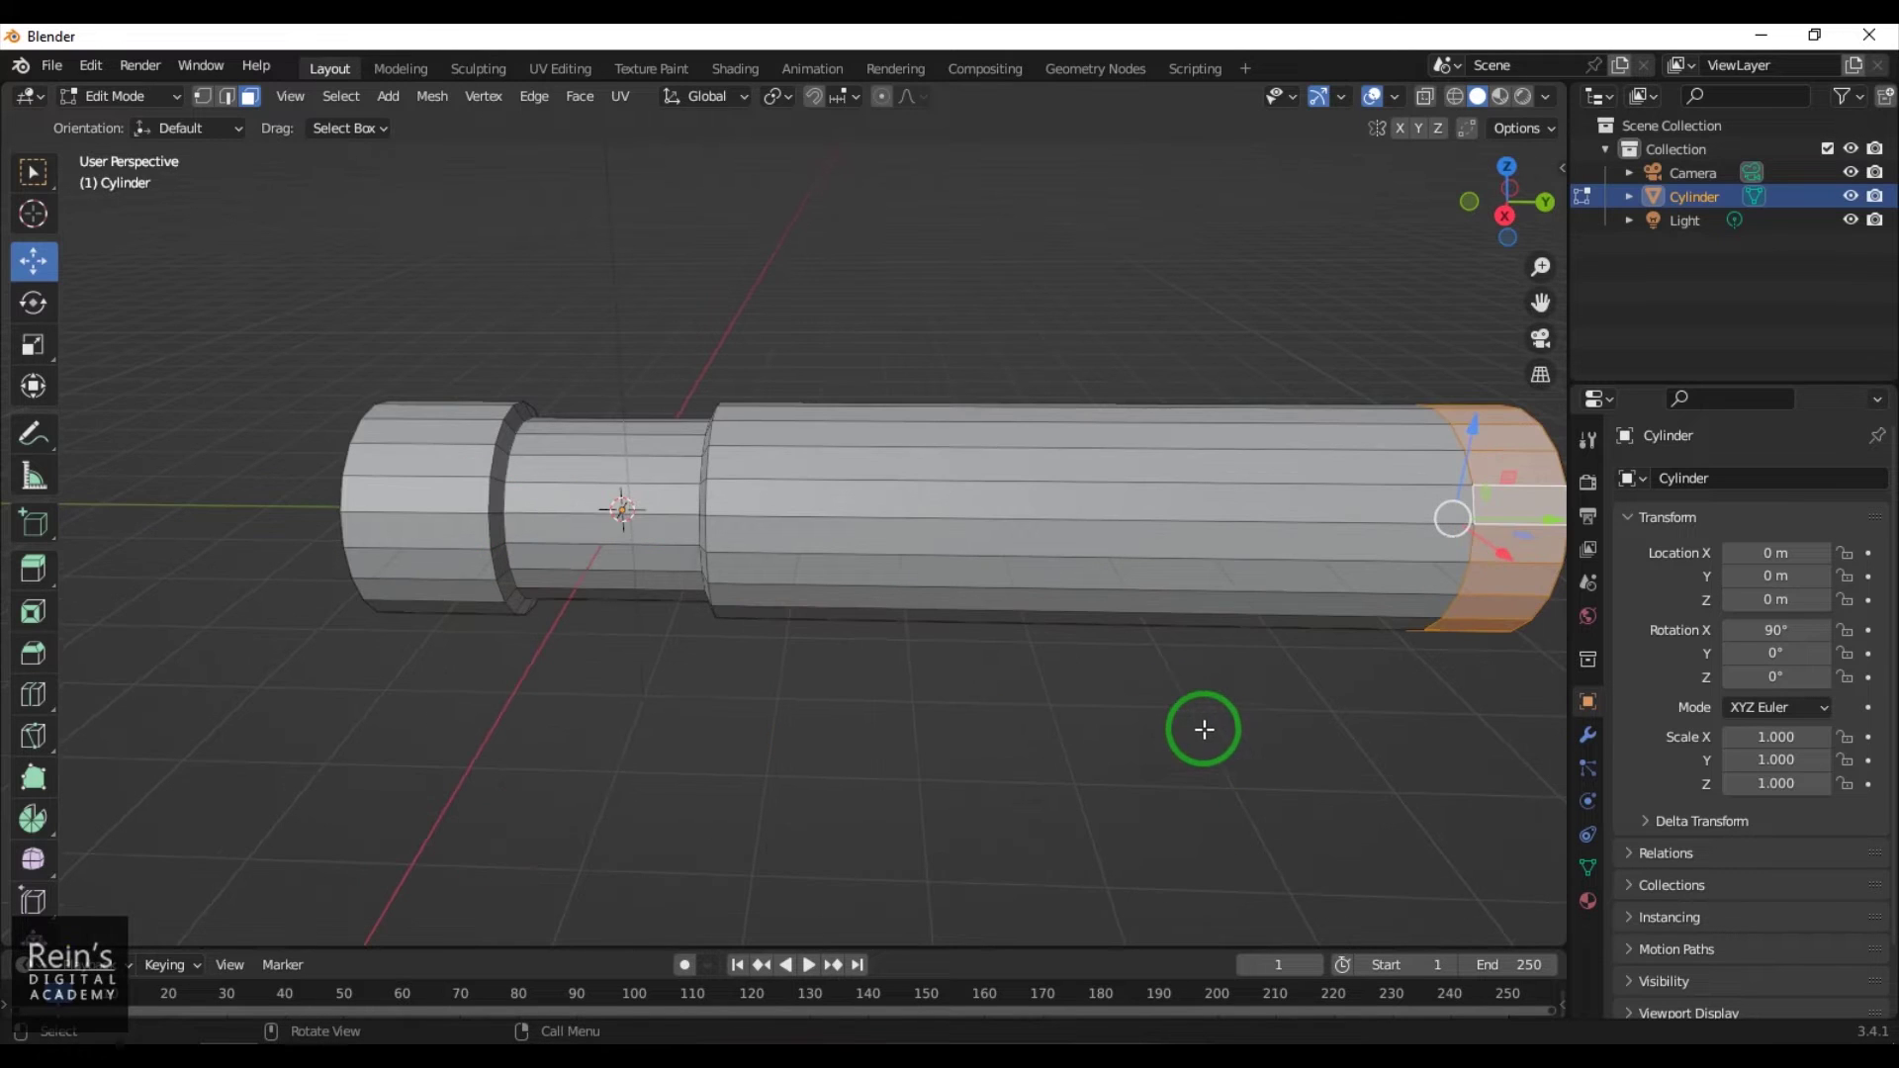
shift+click(1253, 514)
shift+click(1252, 547)
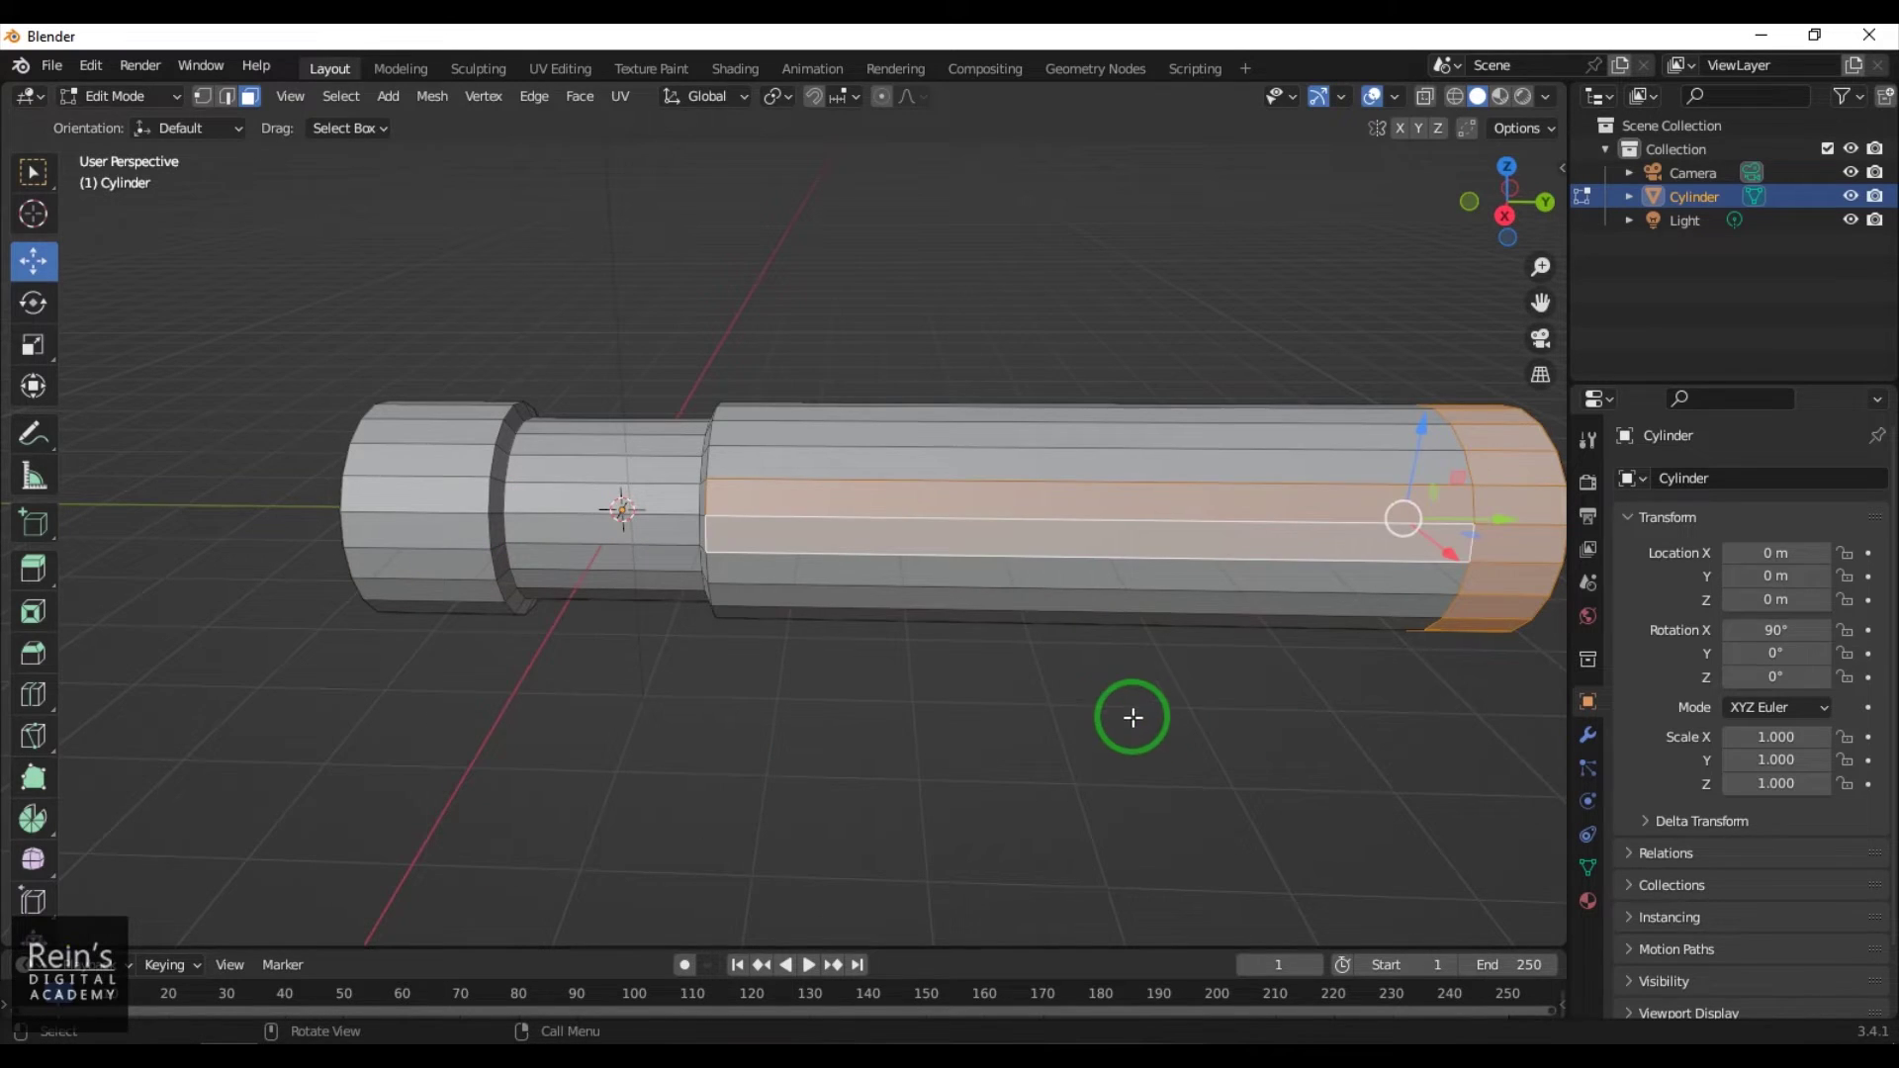
shift+click(416, 489)
Add the remaining pairs of adjacent long faces around the long section to the selection, leaving gaps of two faces between pairs
middle_drag(920, 767, 846, 575)
middle_drag(1147, 496, 1118, 627)
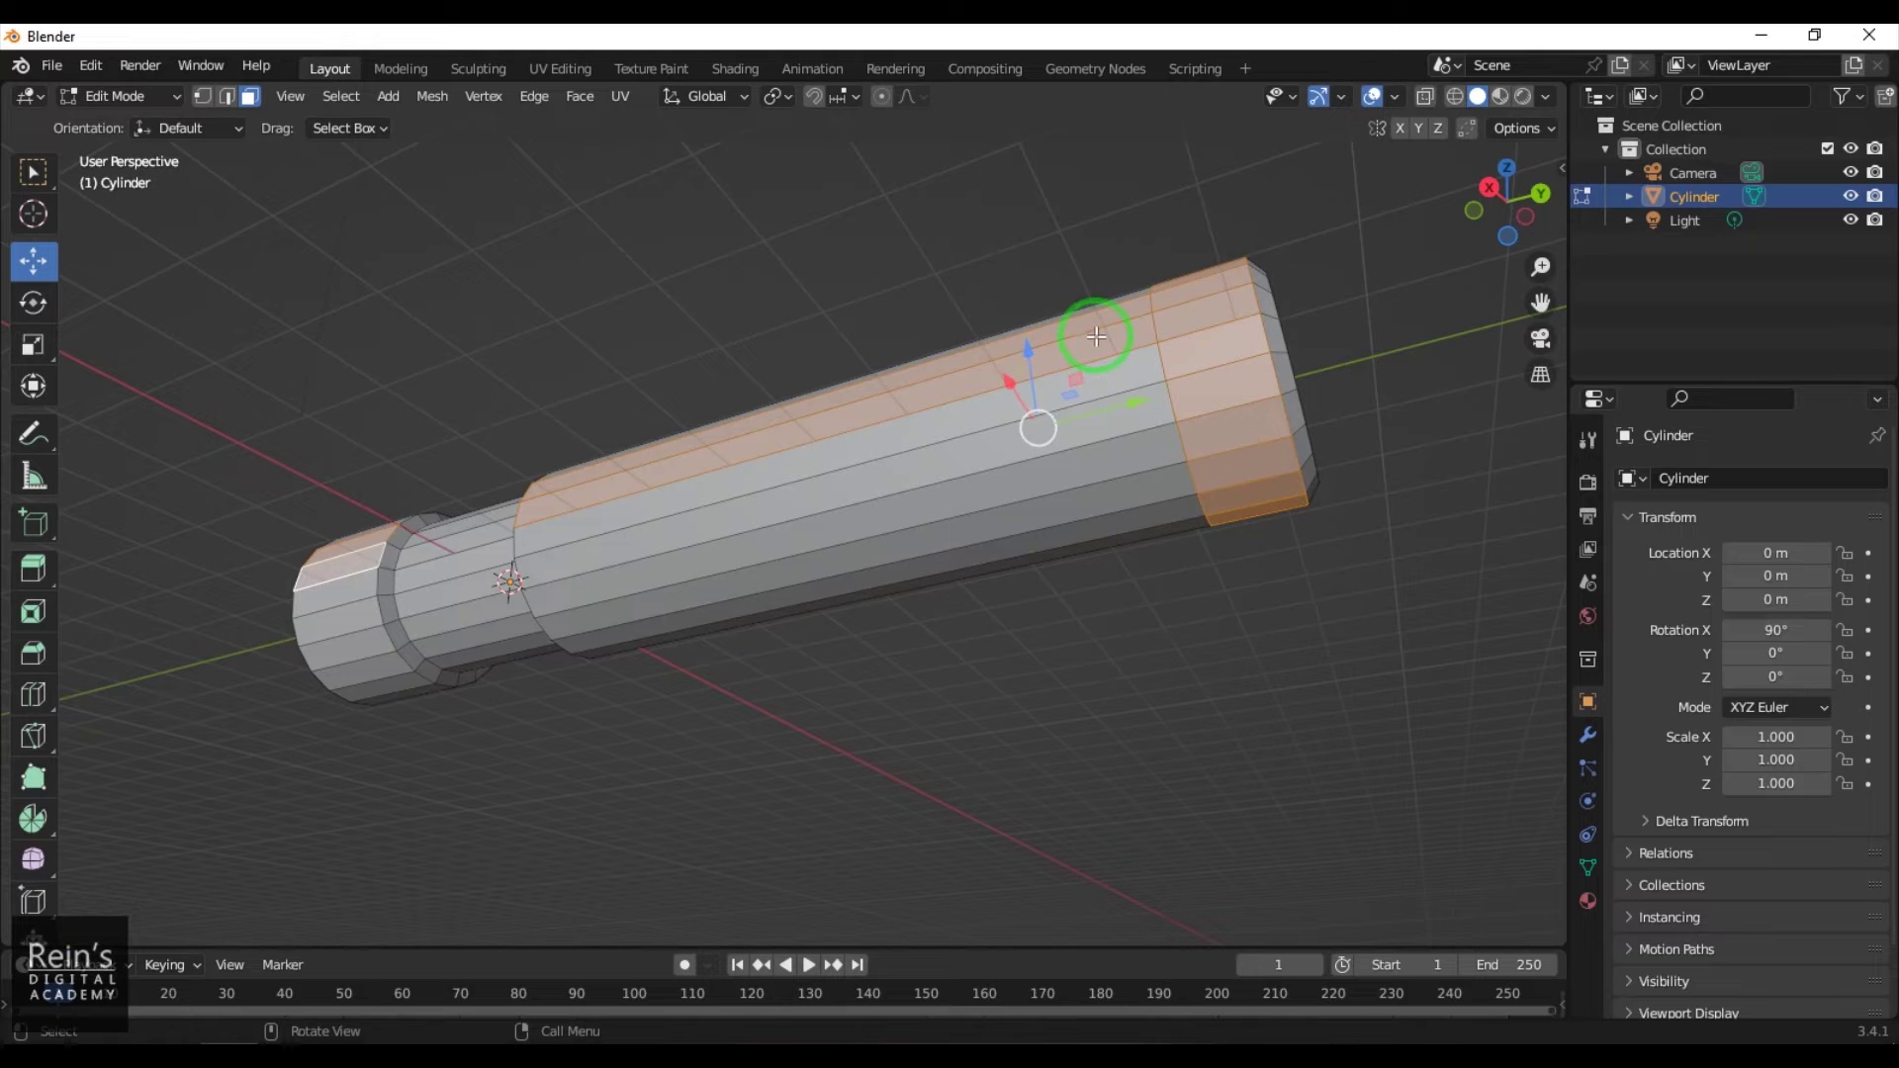
shift+click(1147, 459)
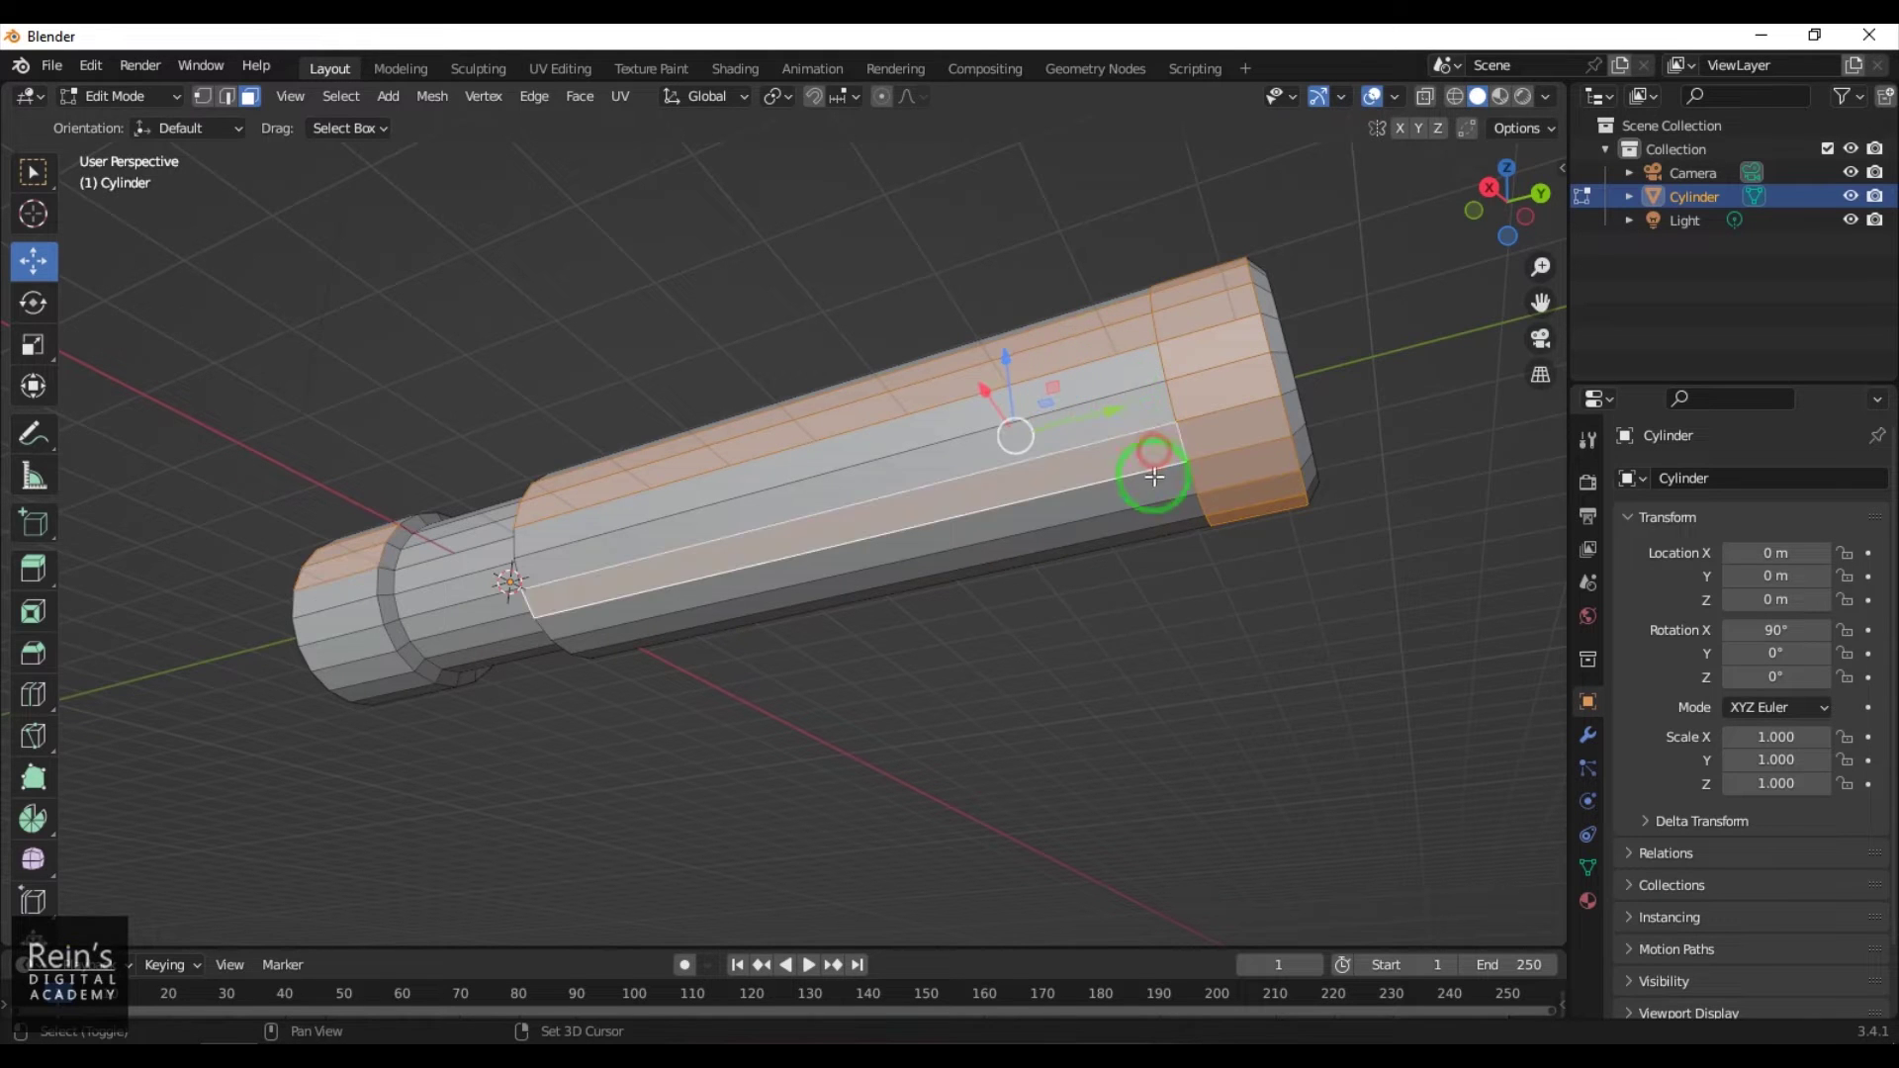
middle_drag(1111, 597, 729, 500)
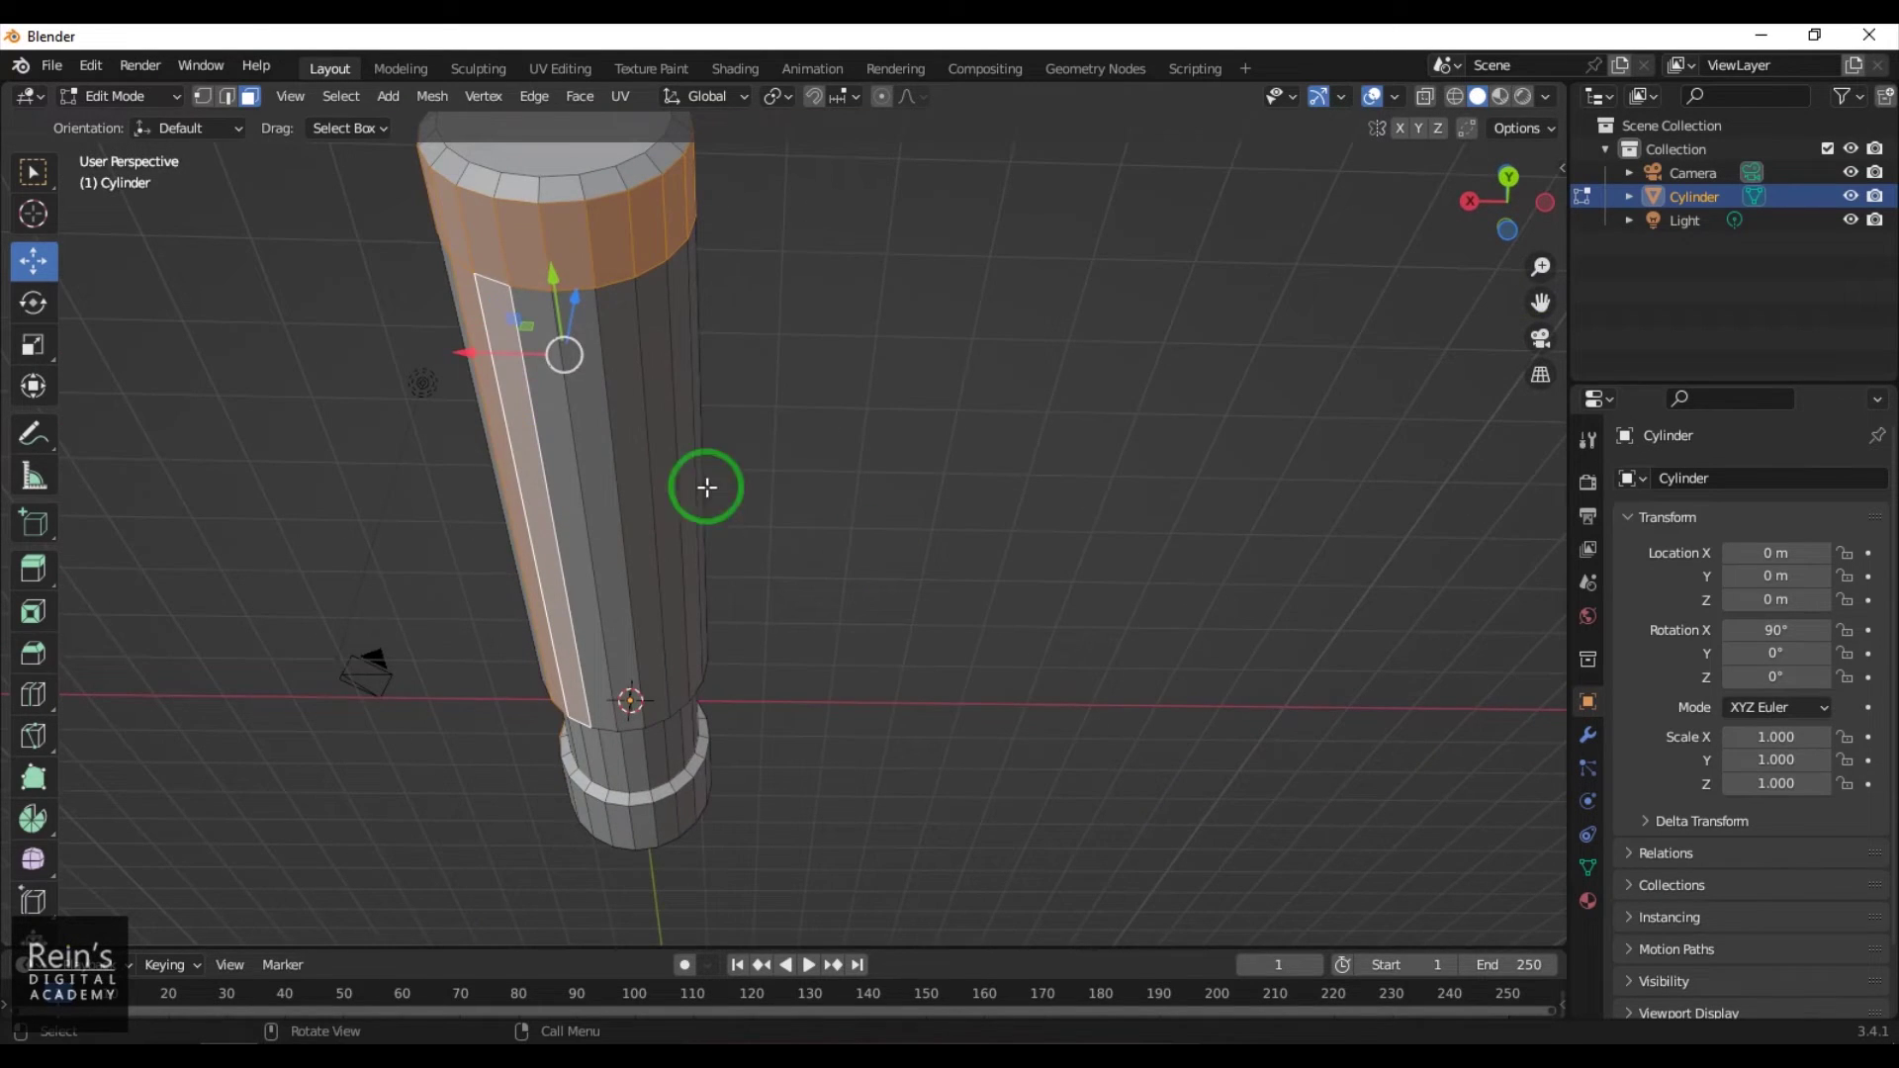
shift+click(625, 421)
shift+click(660, 416)
middle_drag(905, 430, 748, 602)
shift+click(593, 594)
shift+click(593, 555)
middle_drag(1046, 661, 1093, 801)
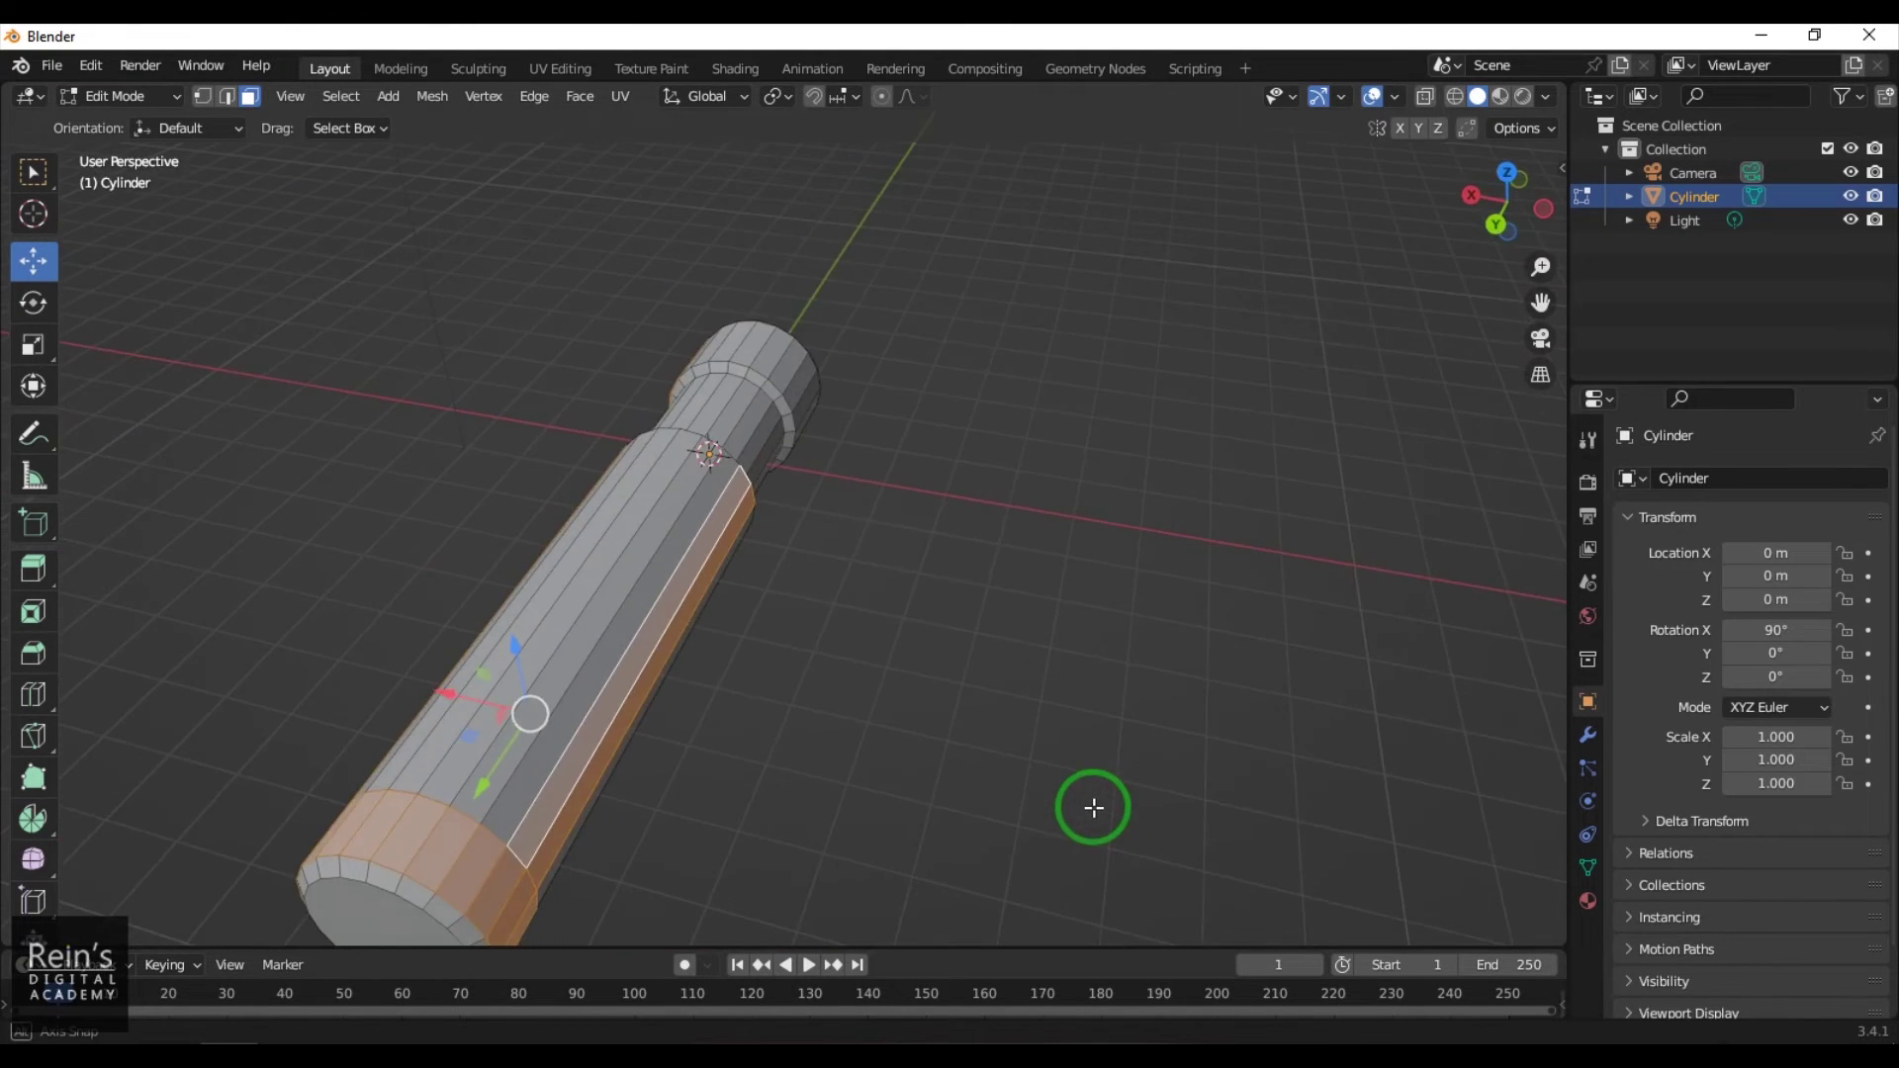
shift+click(554, 603)
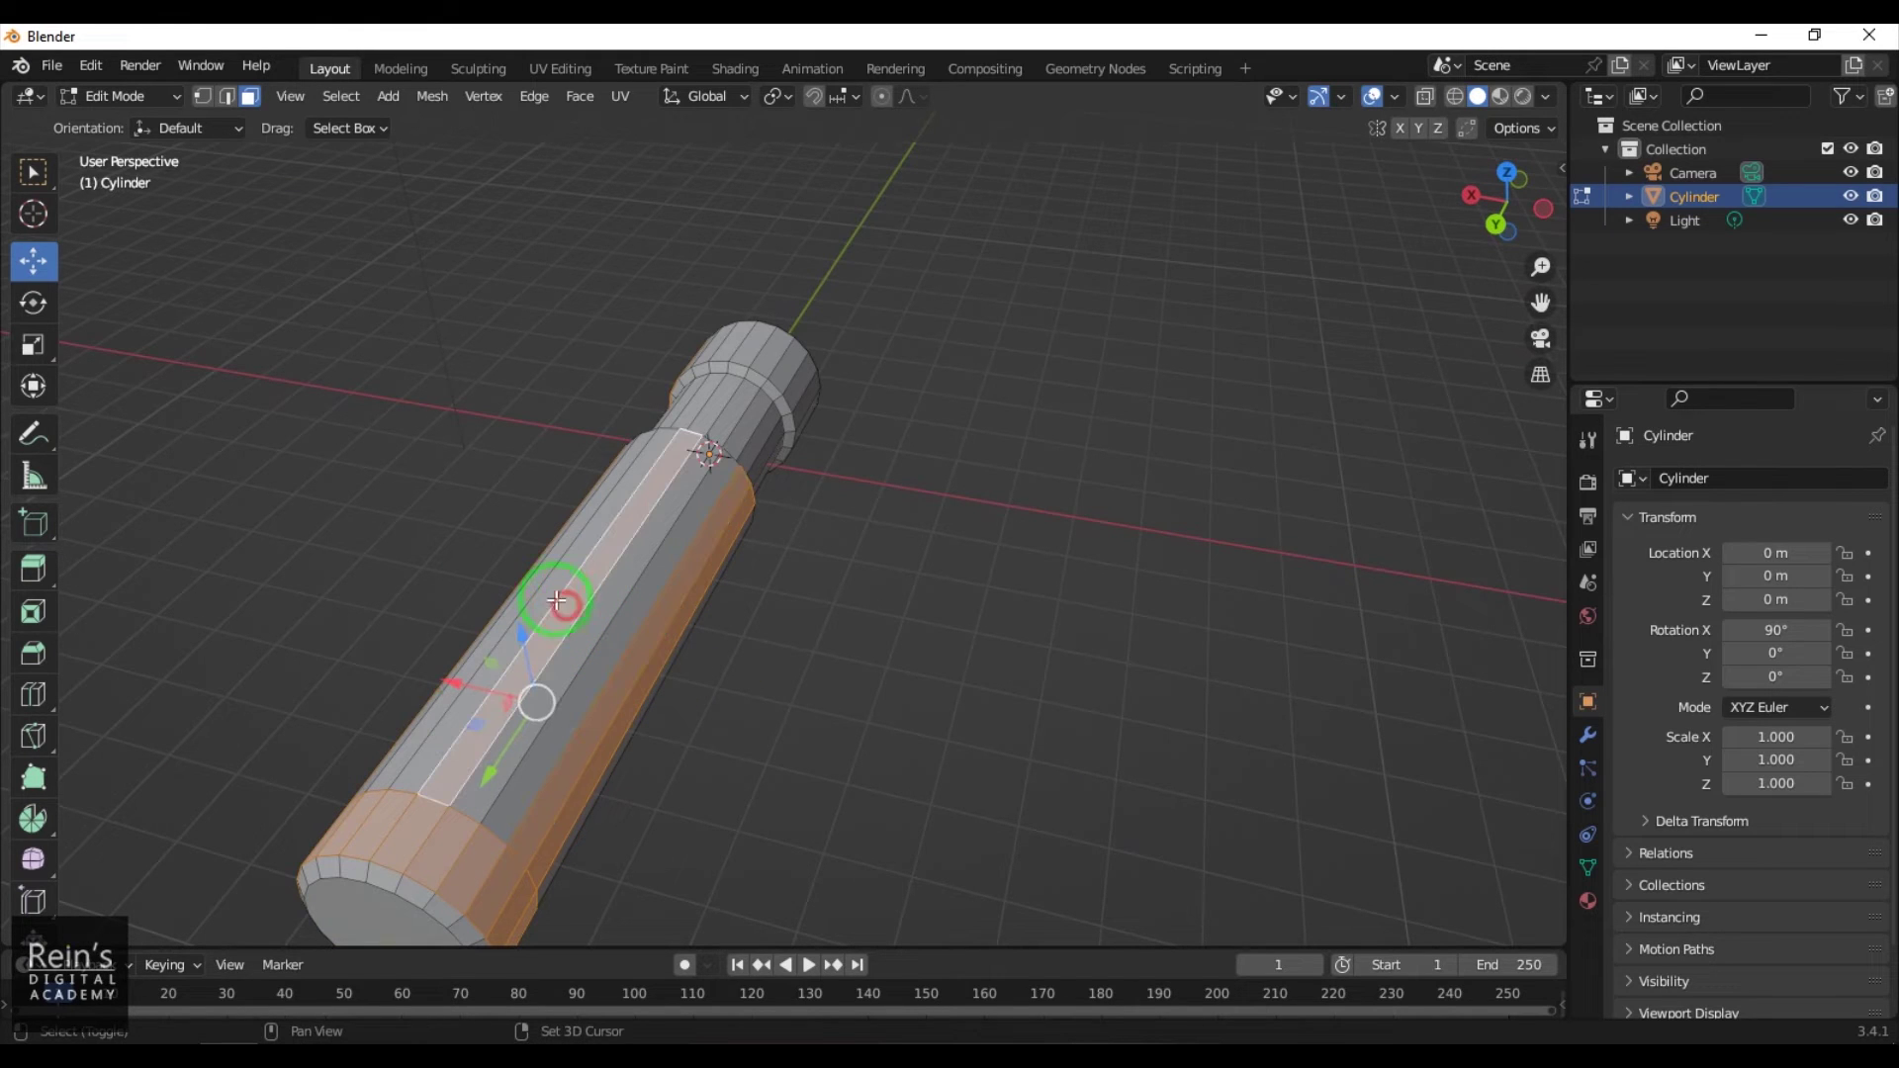
shift+click(530, 585)
middle_drag(751, 635, 1083, 656)
middle_drag(692, 803, 920, 670)
middle_drag(995, 742, 1013, 812)
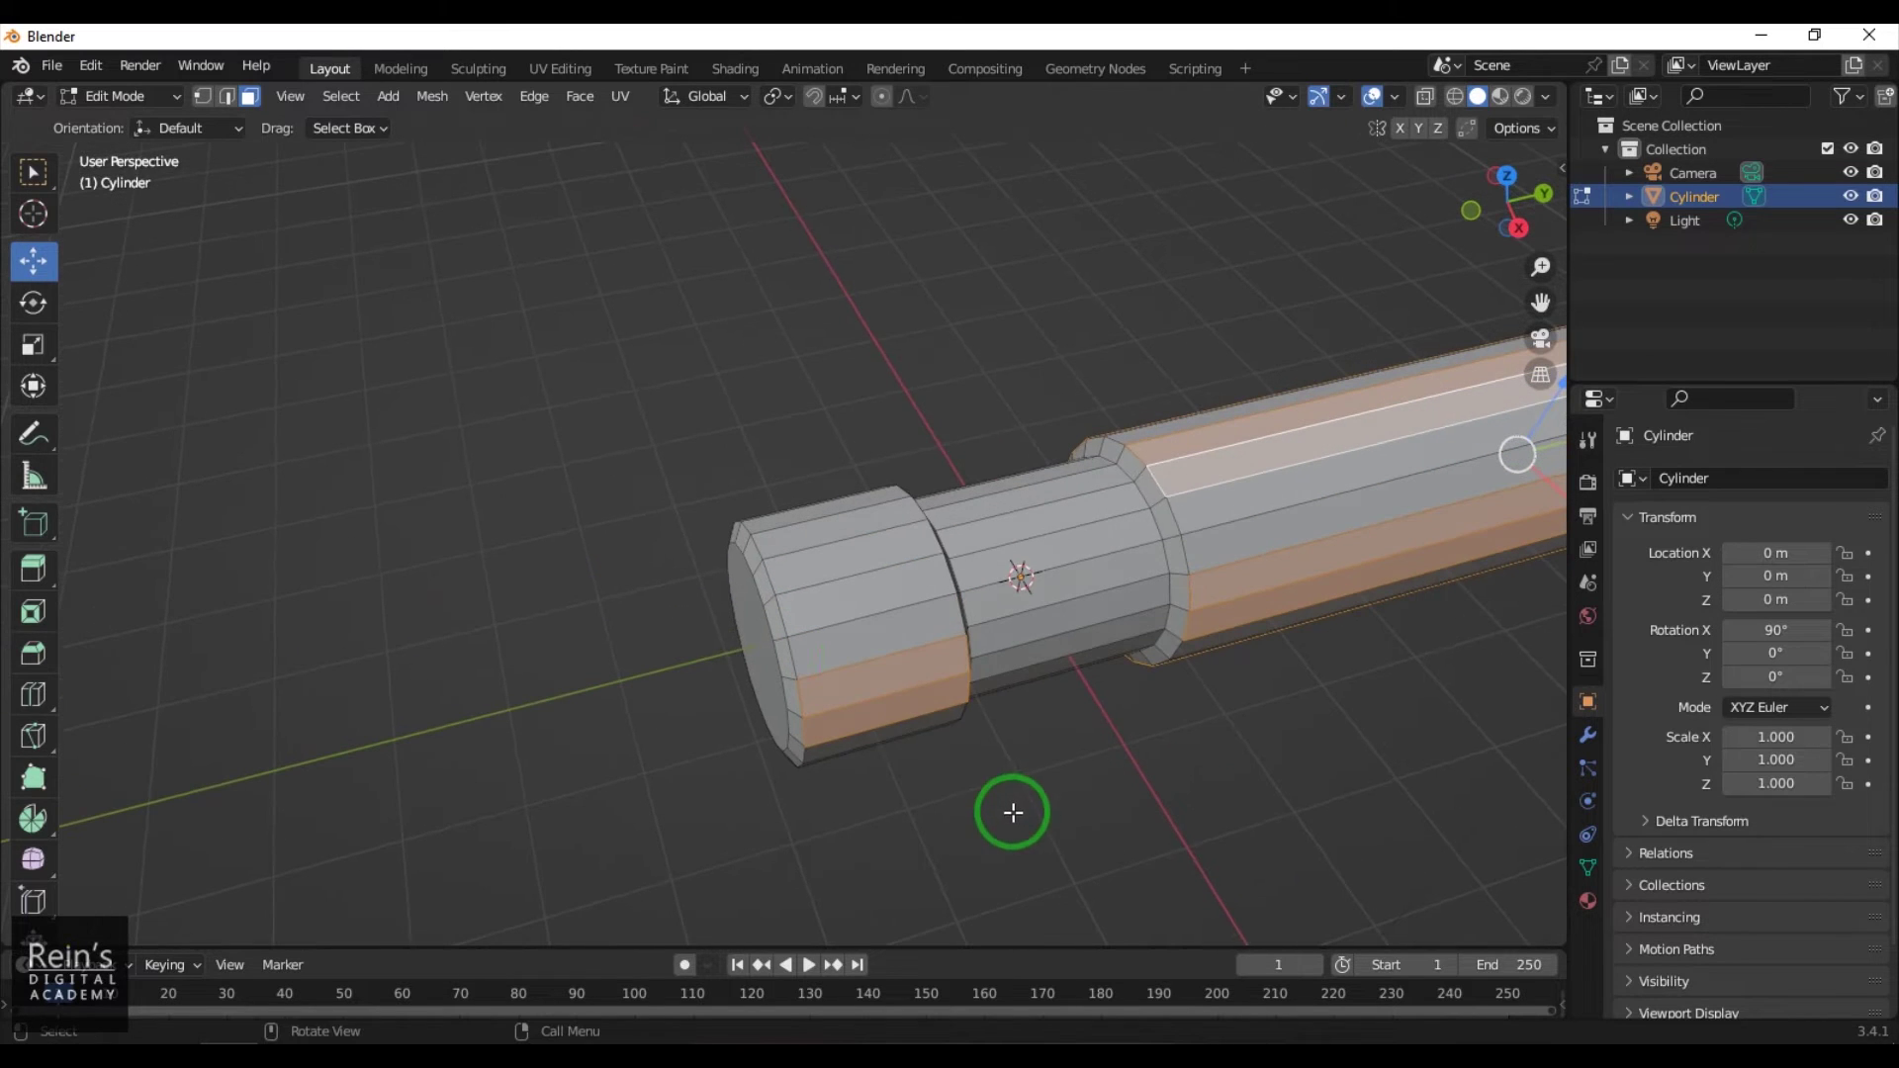
Add matching face pairs around the head section, extrude the whole selection along normals by about 0.18 m into raised ribs and deselect
shift+click(833, 558)
middle_drag(543, 687, 902, 533)
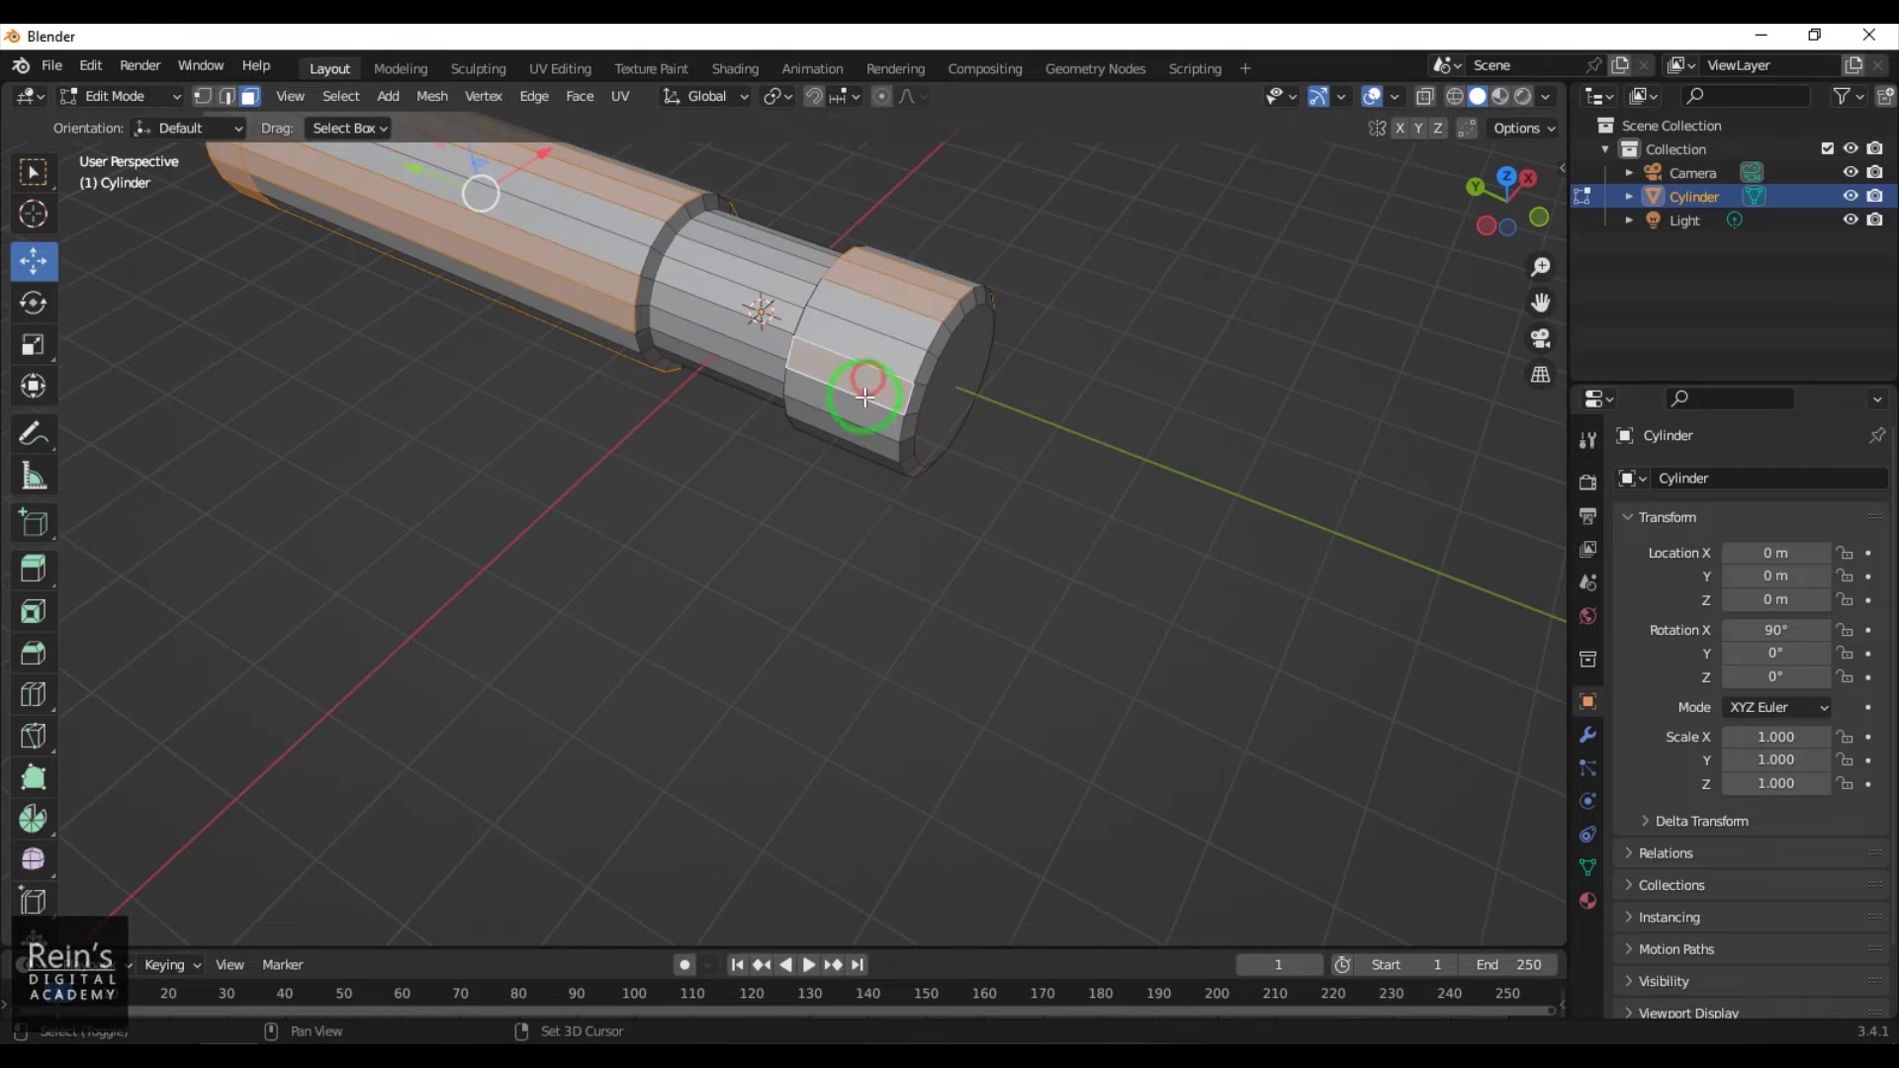
middle_drag(860, 411, 942, 403)
middle_drag(892, 539, 866, 508)
shift+click(911, 549)
shift+click(946, 348)
middle_drag(953, 322, 628, 905)
key(alt+e)
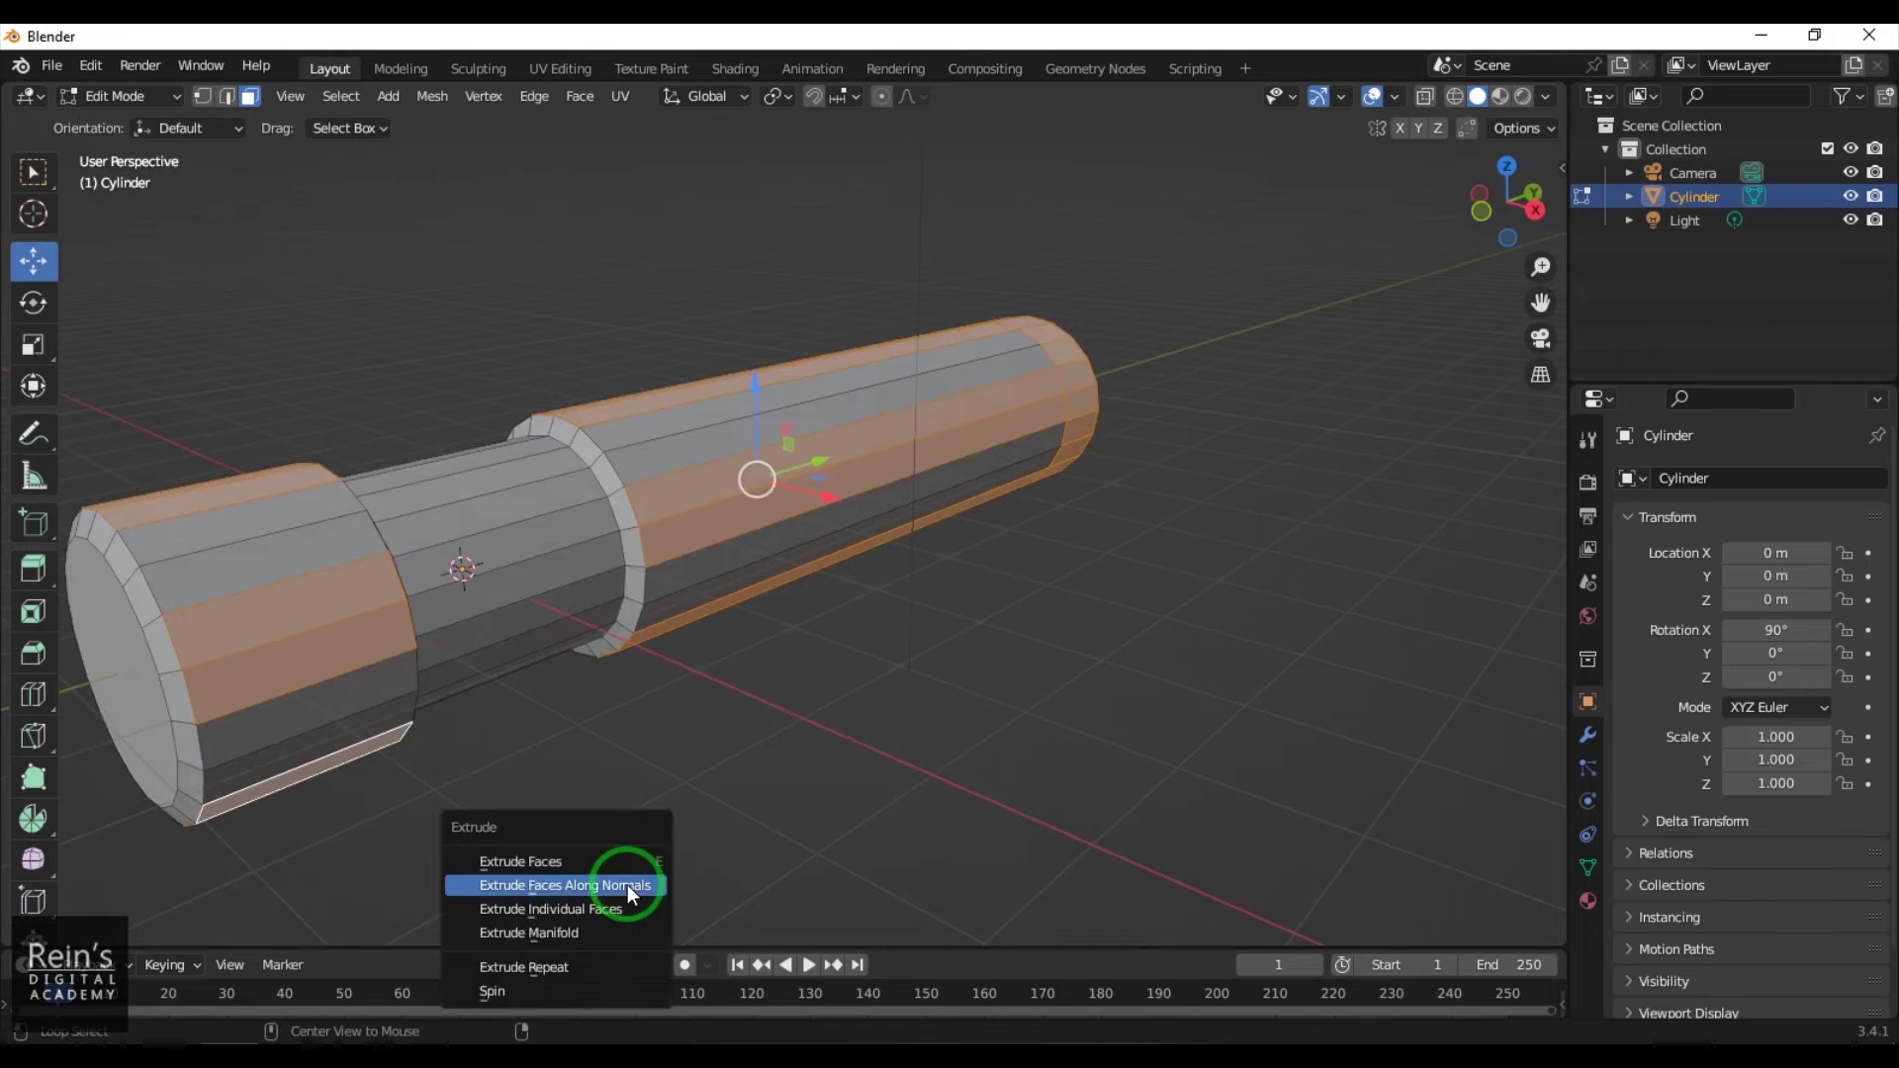
click(627, 883)
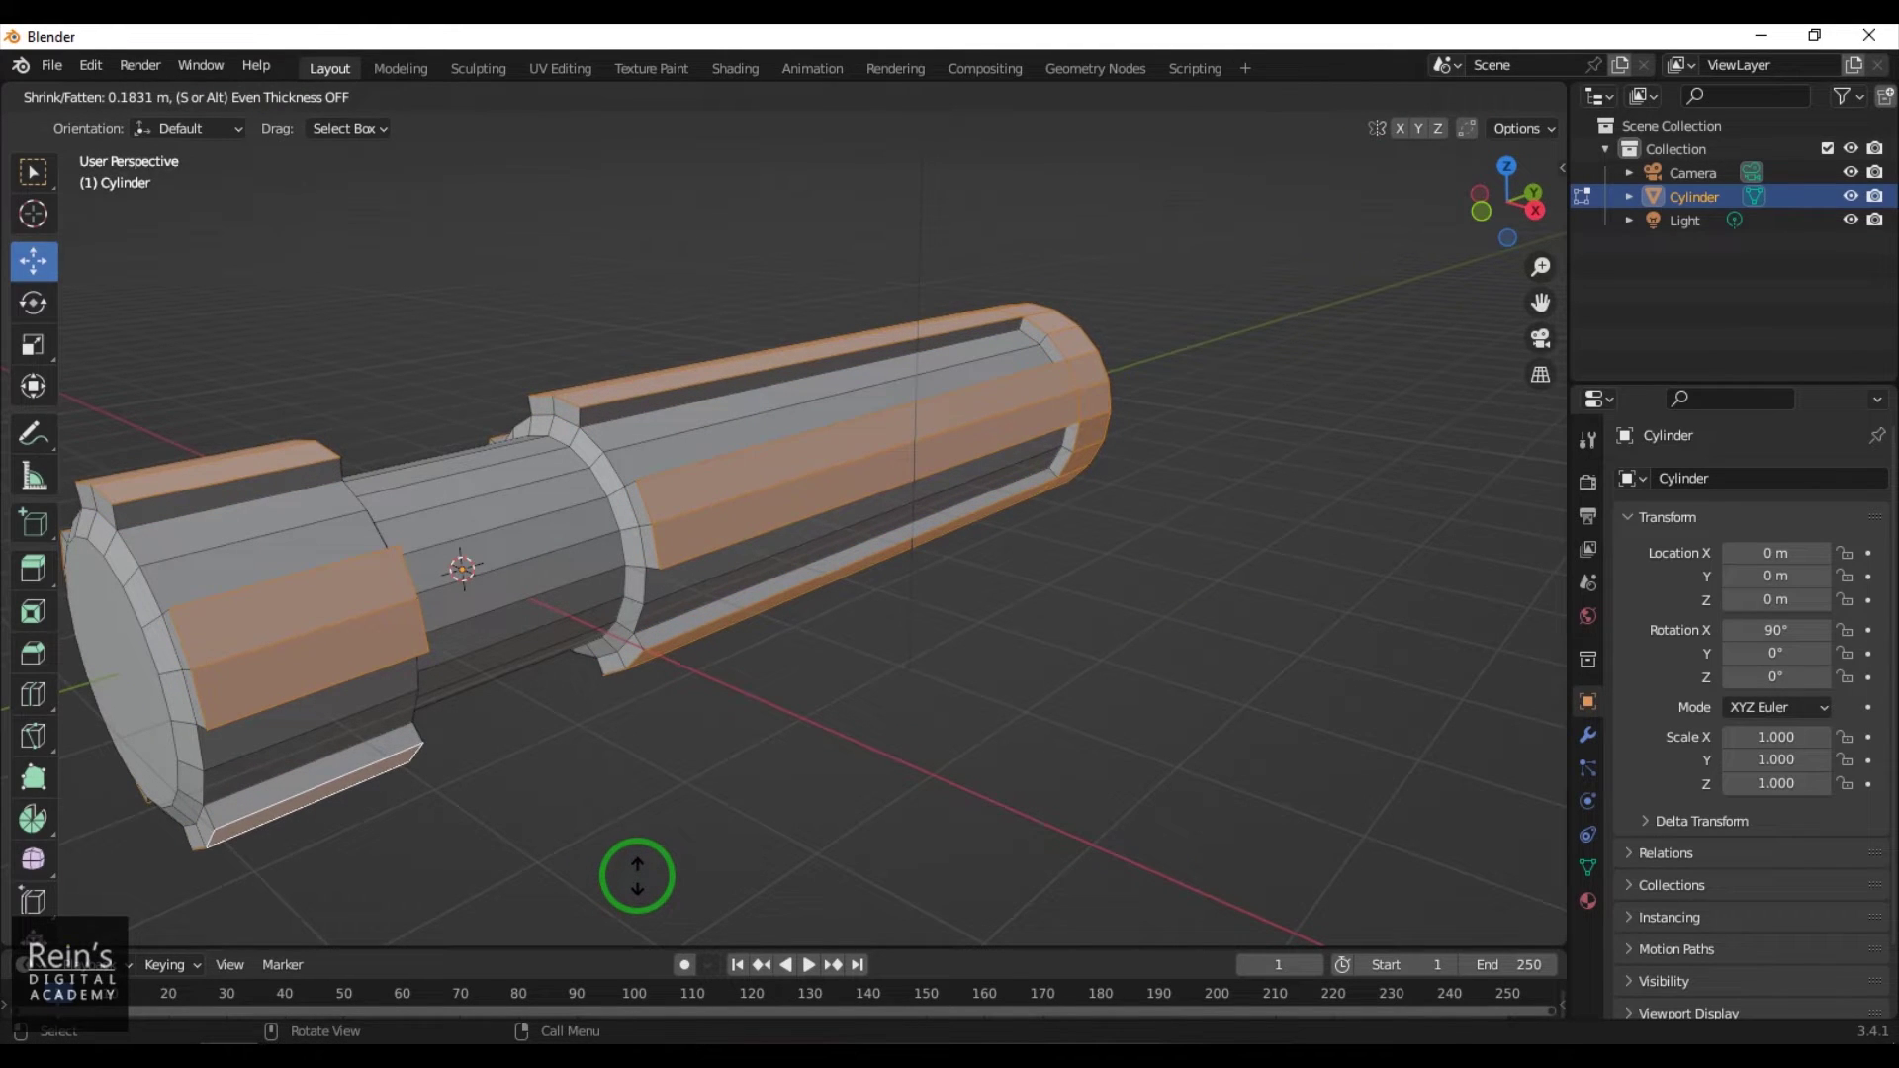
click(940, 742)
click(792, 746)
Switch to edge selection and try selecting rib rim edges at the neck end of the long section
middle_drag(792, 745, 895, 771)
click(228, 97)
click(771, 478)
shift+click(699, 360)
middle_drag(859, 740, 1012, 751)
click(1012, 751)
Select the outer rim edges of all the long section's ribs at the neck end and move them slightly along positive Y
alt+click(793, 566)
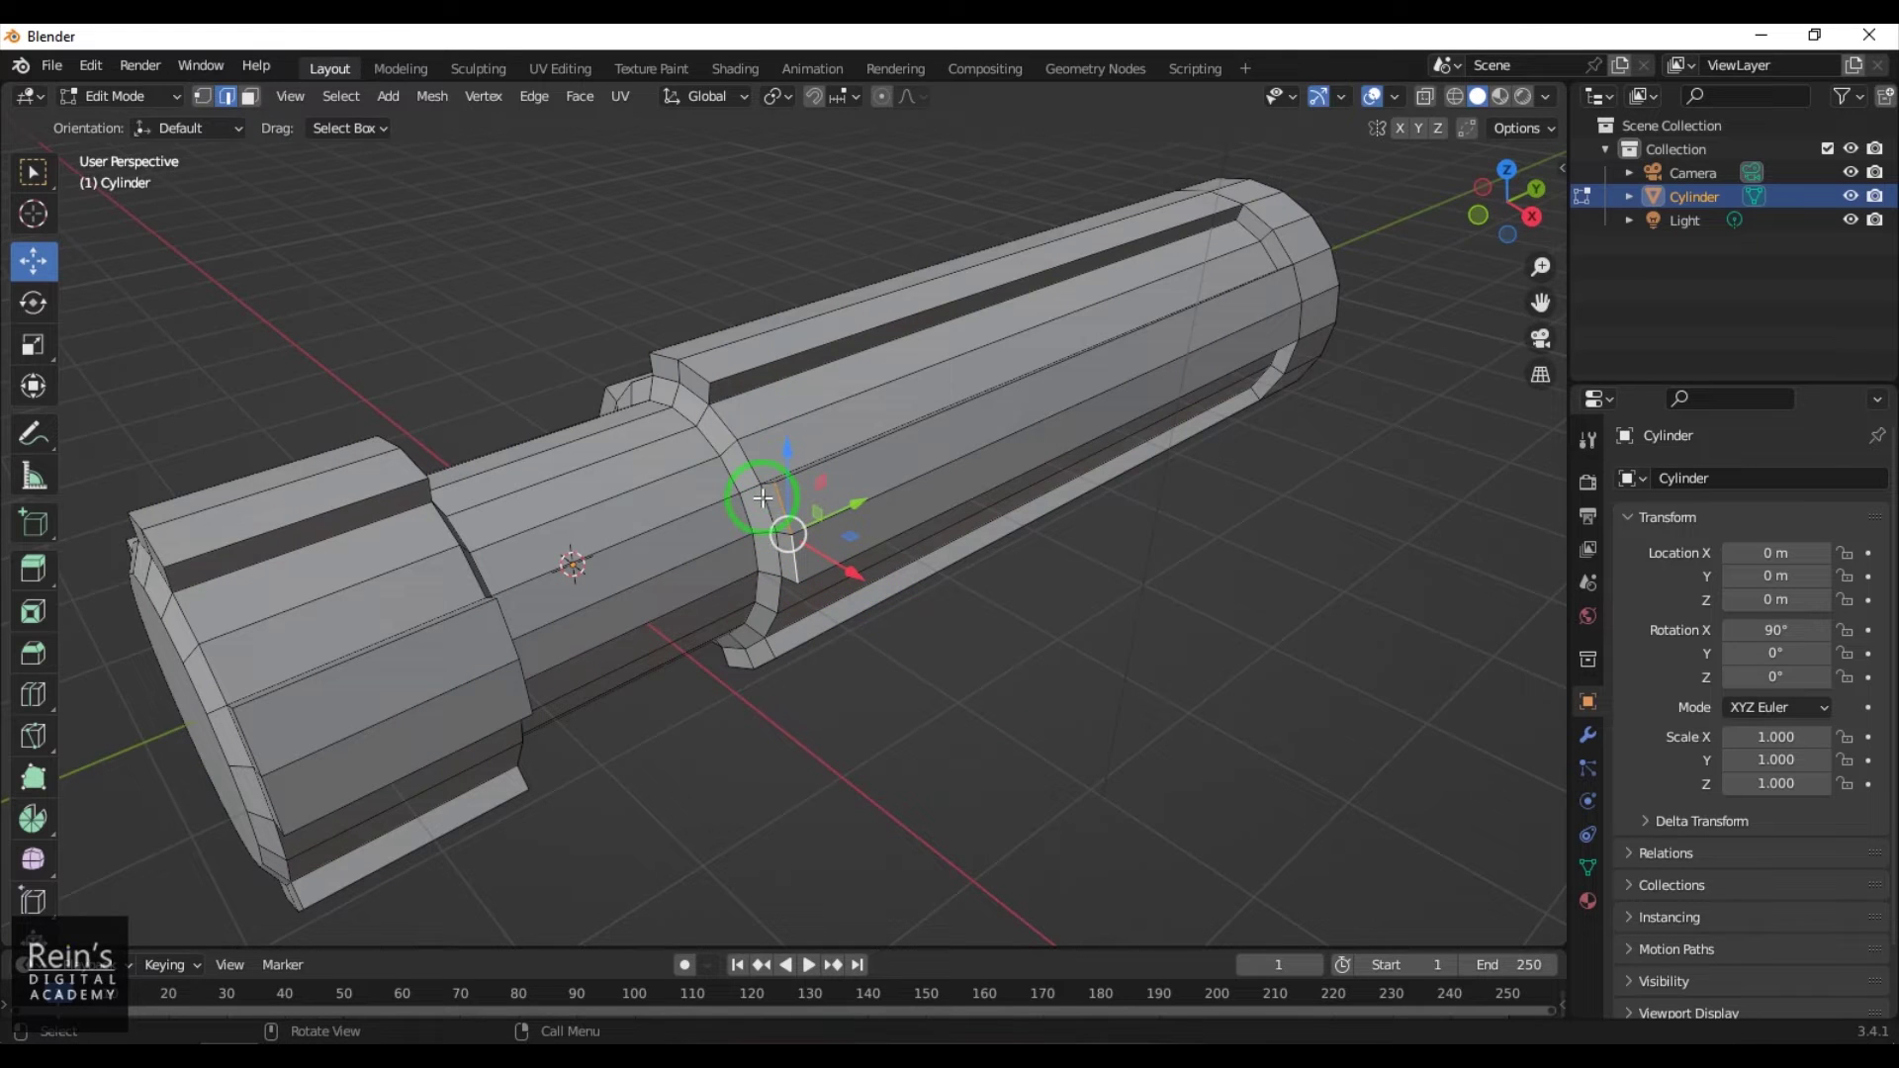
alt+click(694, 372)
middle_drag(399, 347, 642, 498)
alt+click(574, 534)
mouse_move(606, 627)
middle_down()
mouse_move(530, 614)
mouse_move(592, 605)
middle_up()
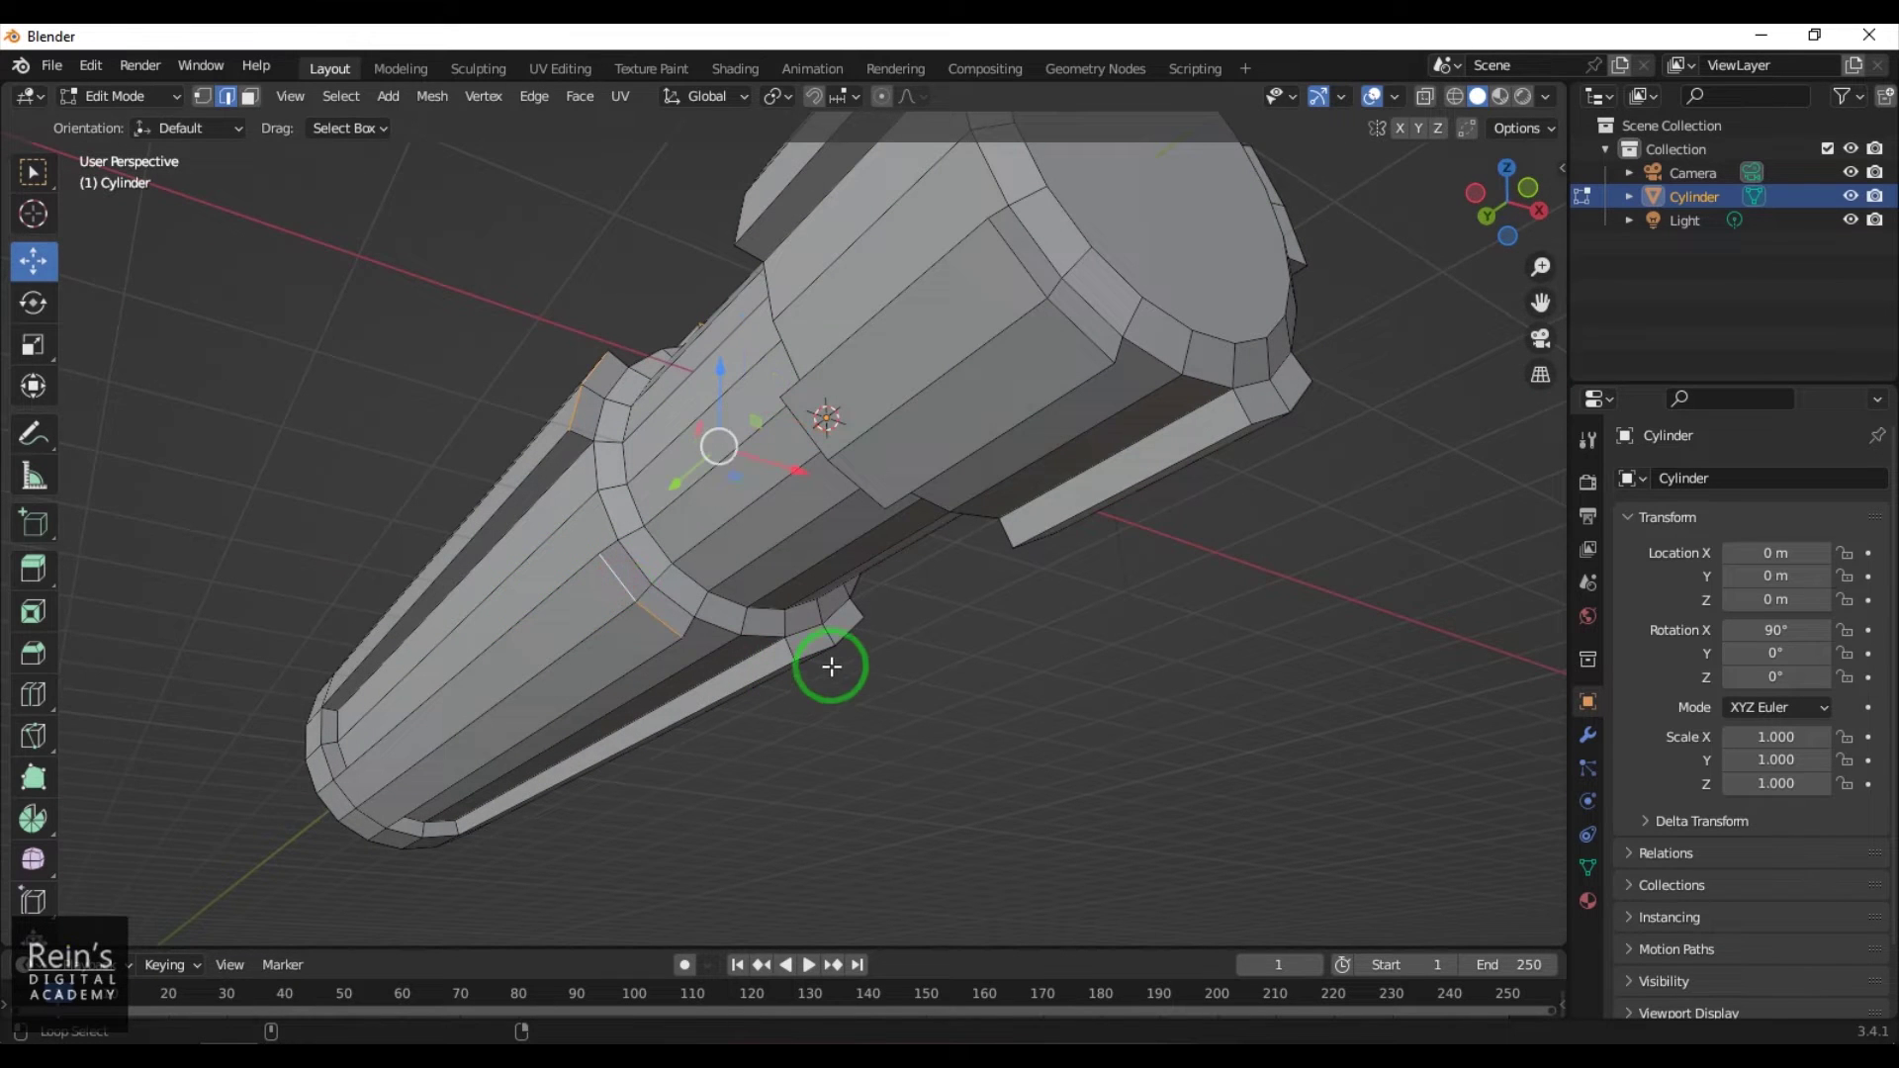
alt+click(843, 632)
middle_drag(1077, 623, 696, 739)
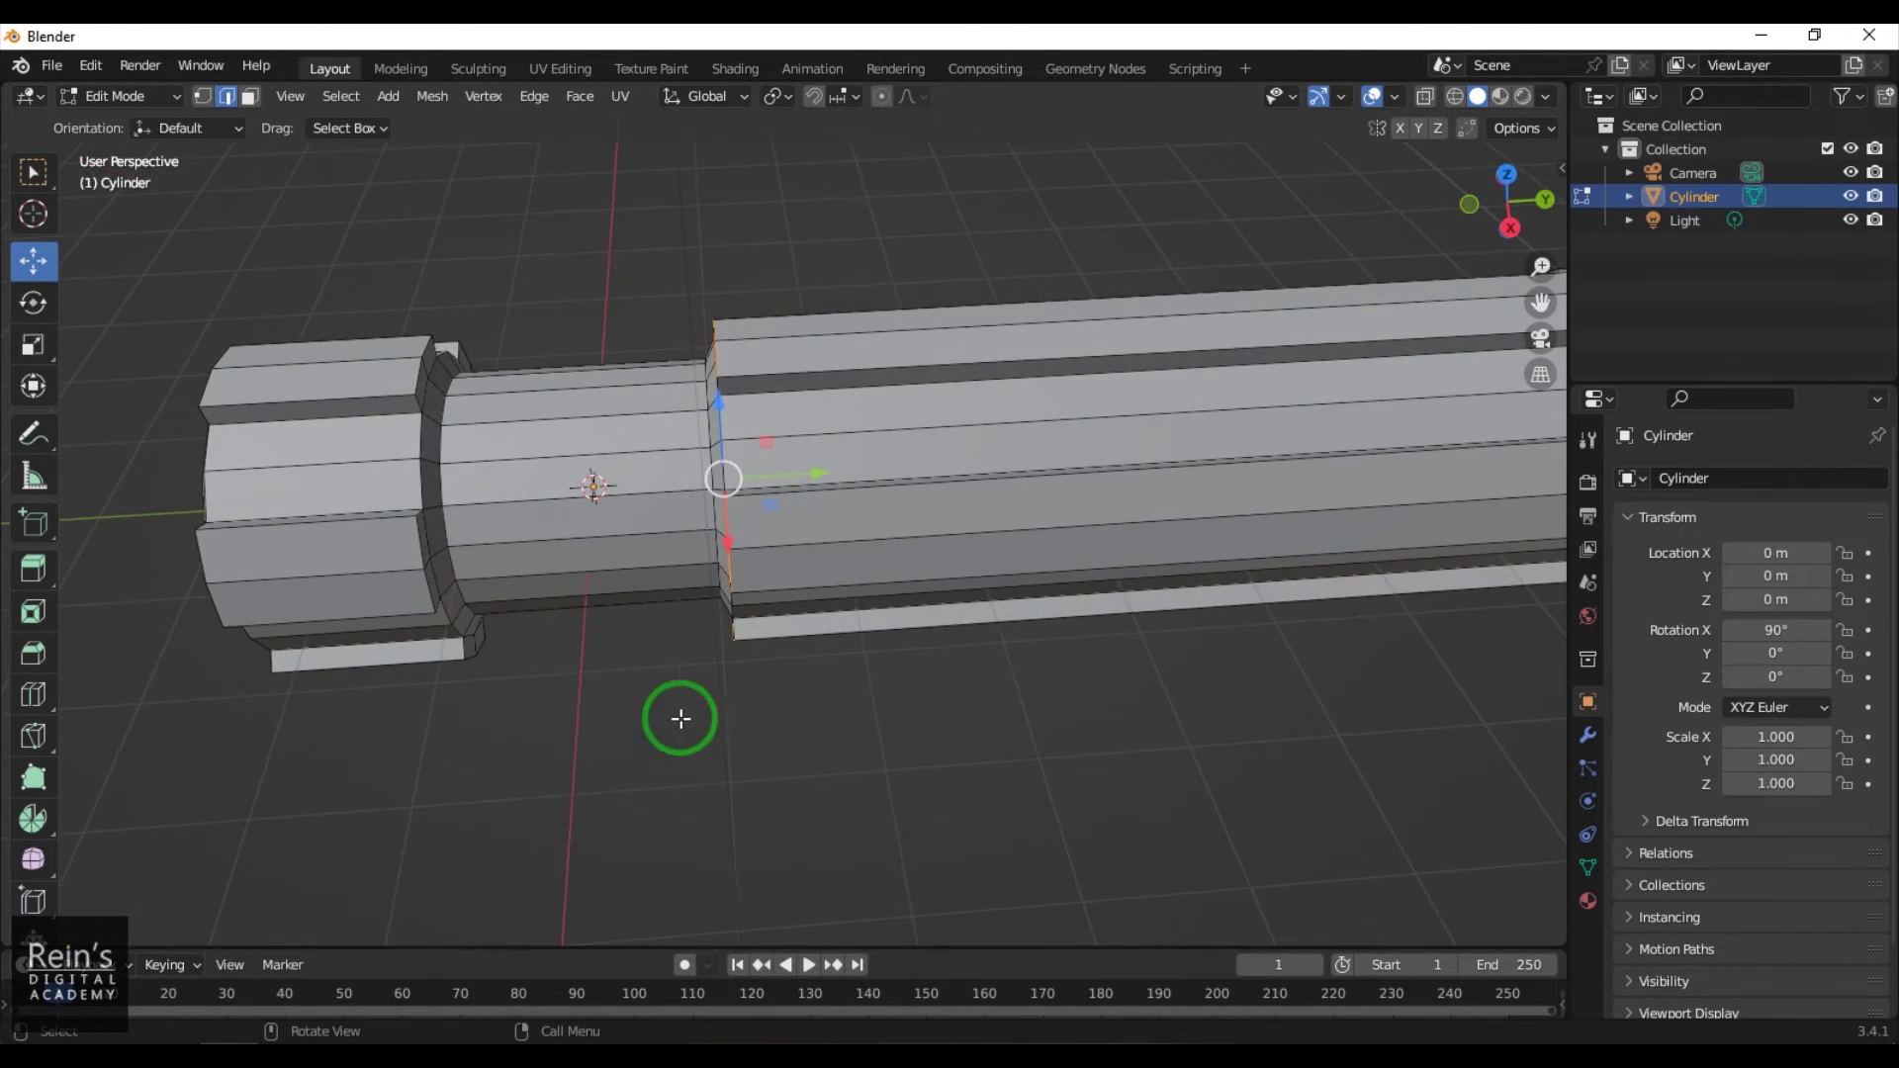
drag(820, 473, 837, 481)
middle_drag(818, 746, 804, 427)
Select the outer rim edges of all the head section's ribs on the side facing the neck
alt+click(800, 414)
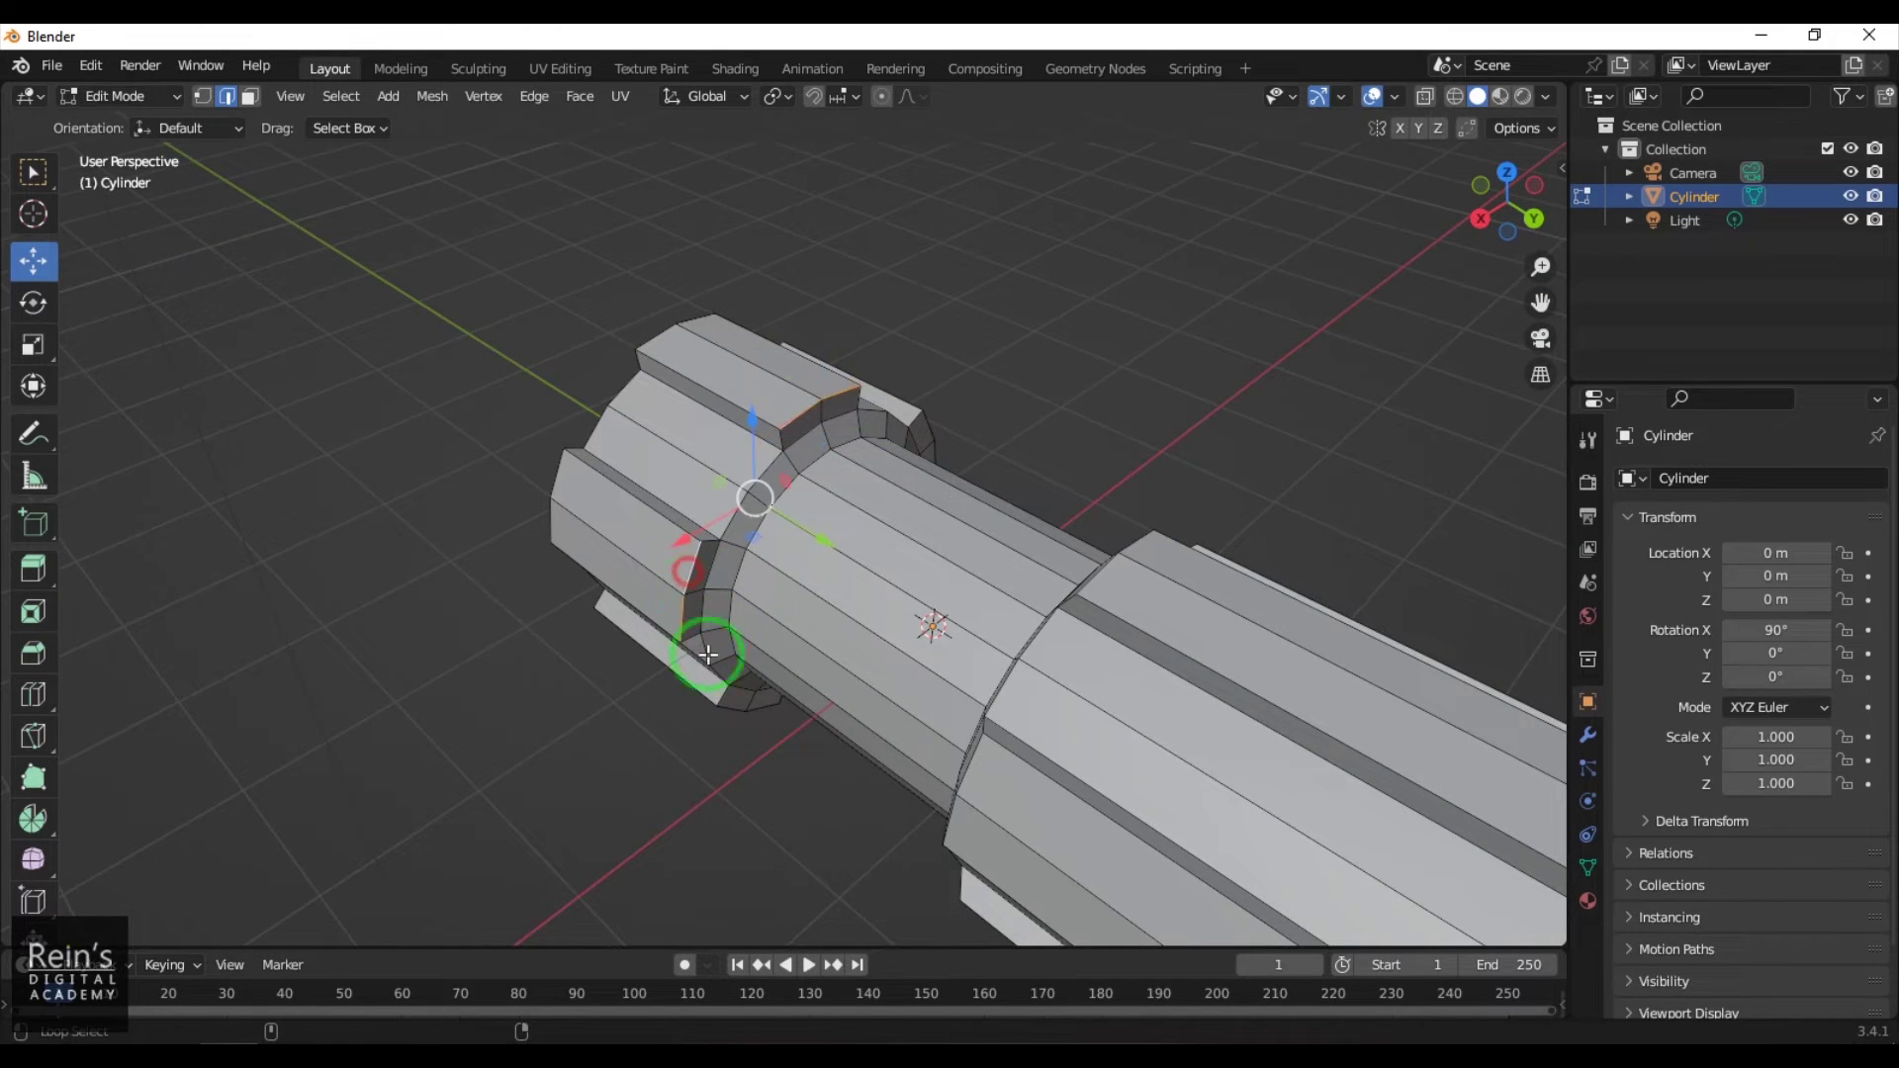
middle_drag(738, 797, 727, 616)
alt+shift+click(719, 590)
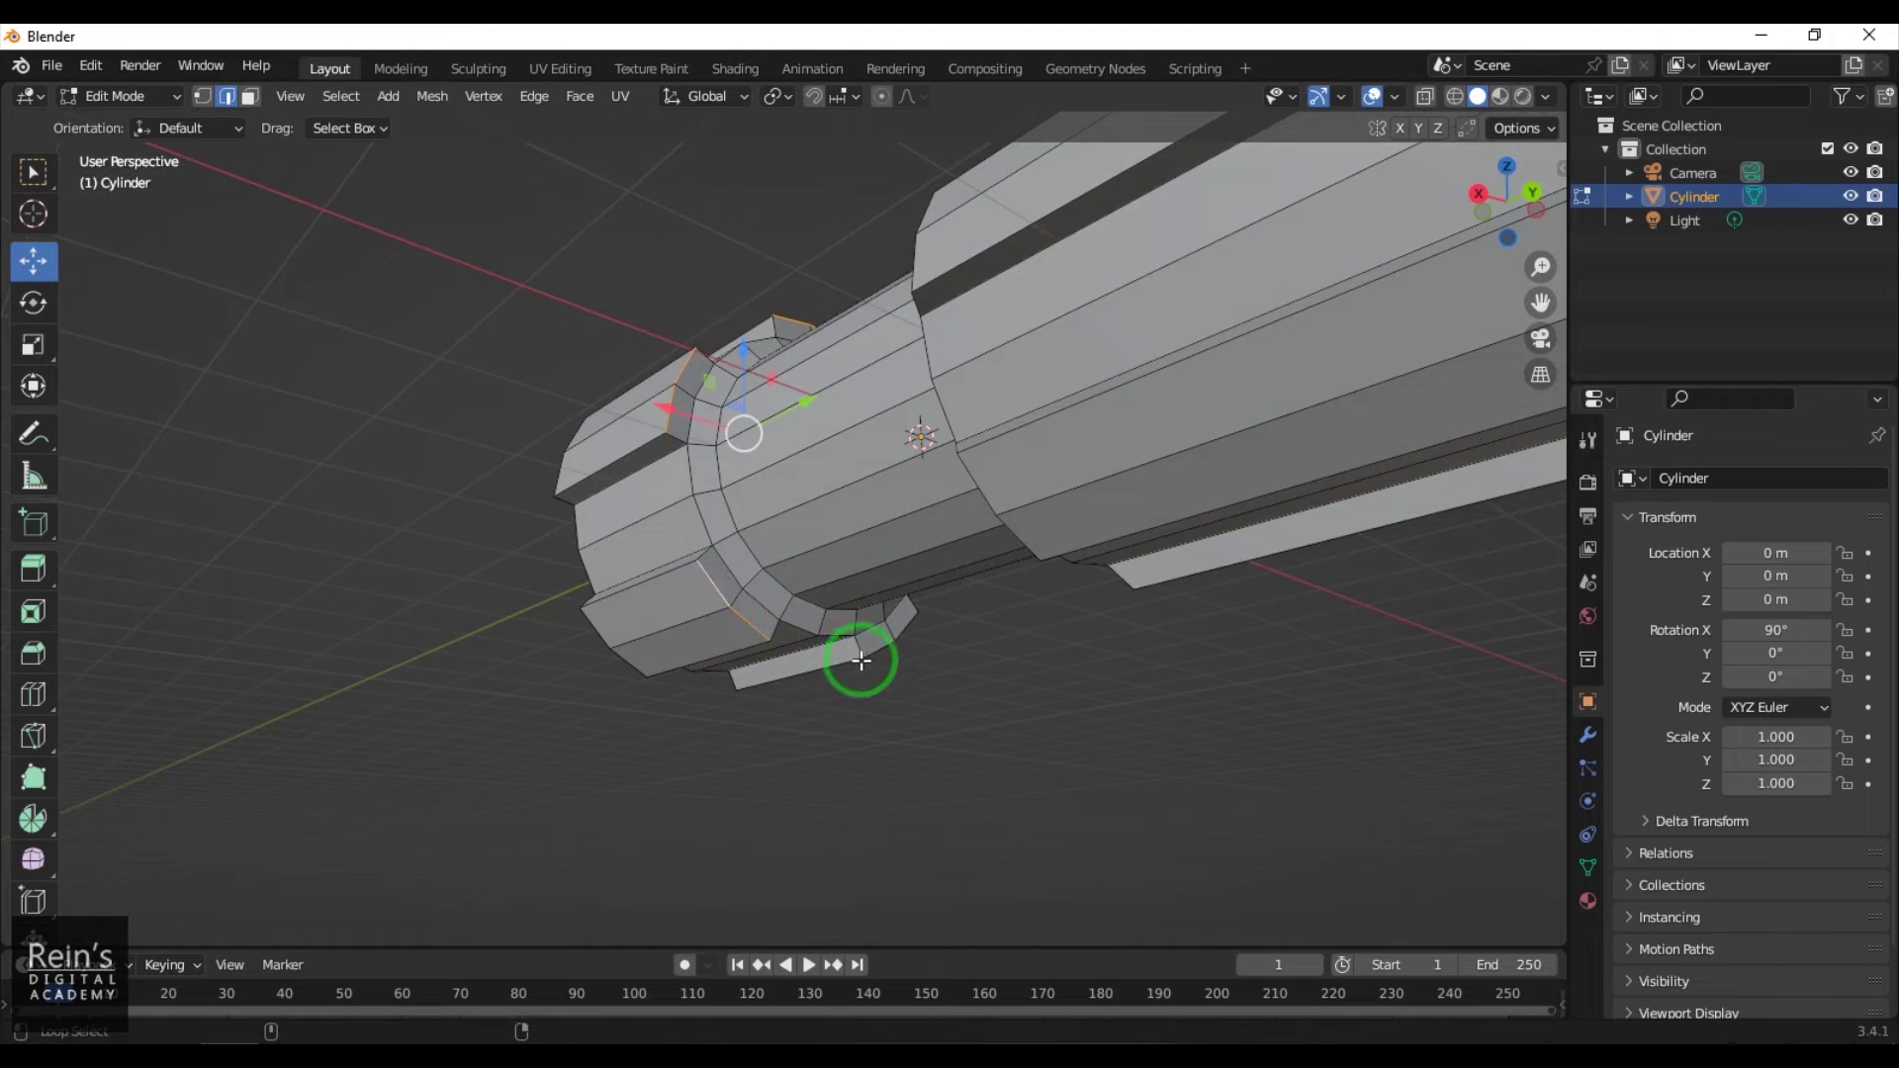
middle_drag(1097, 716, 911, 666)
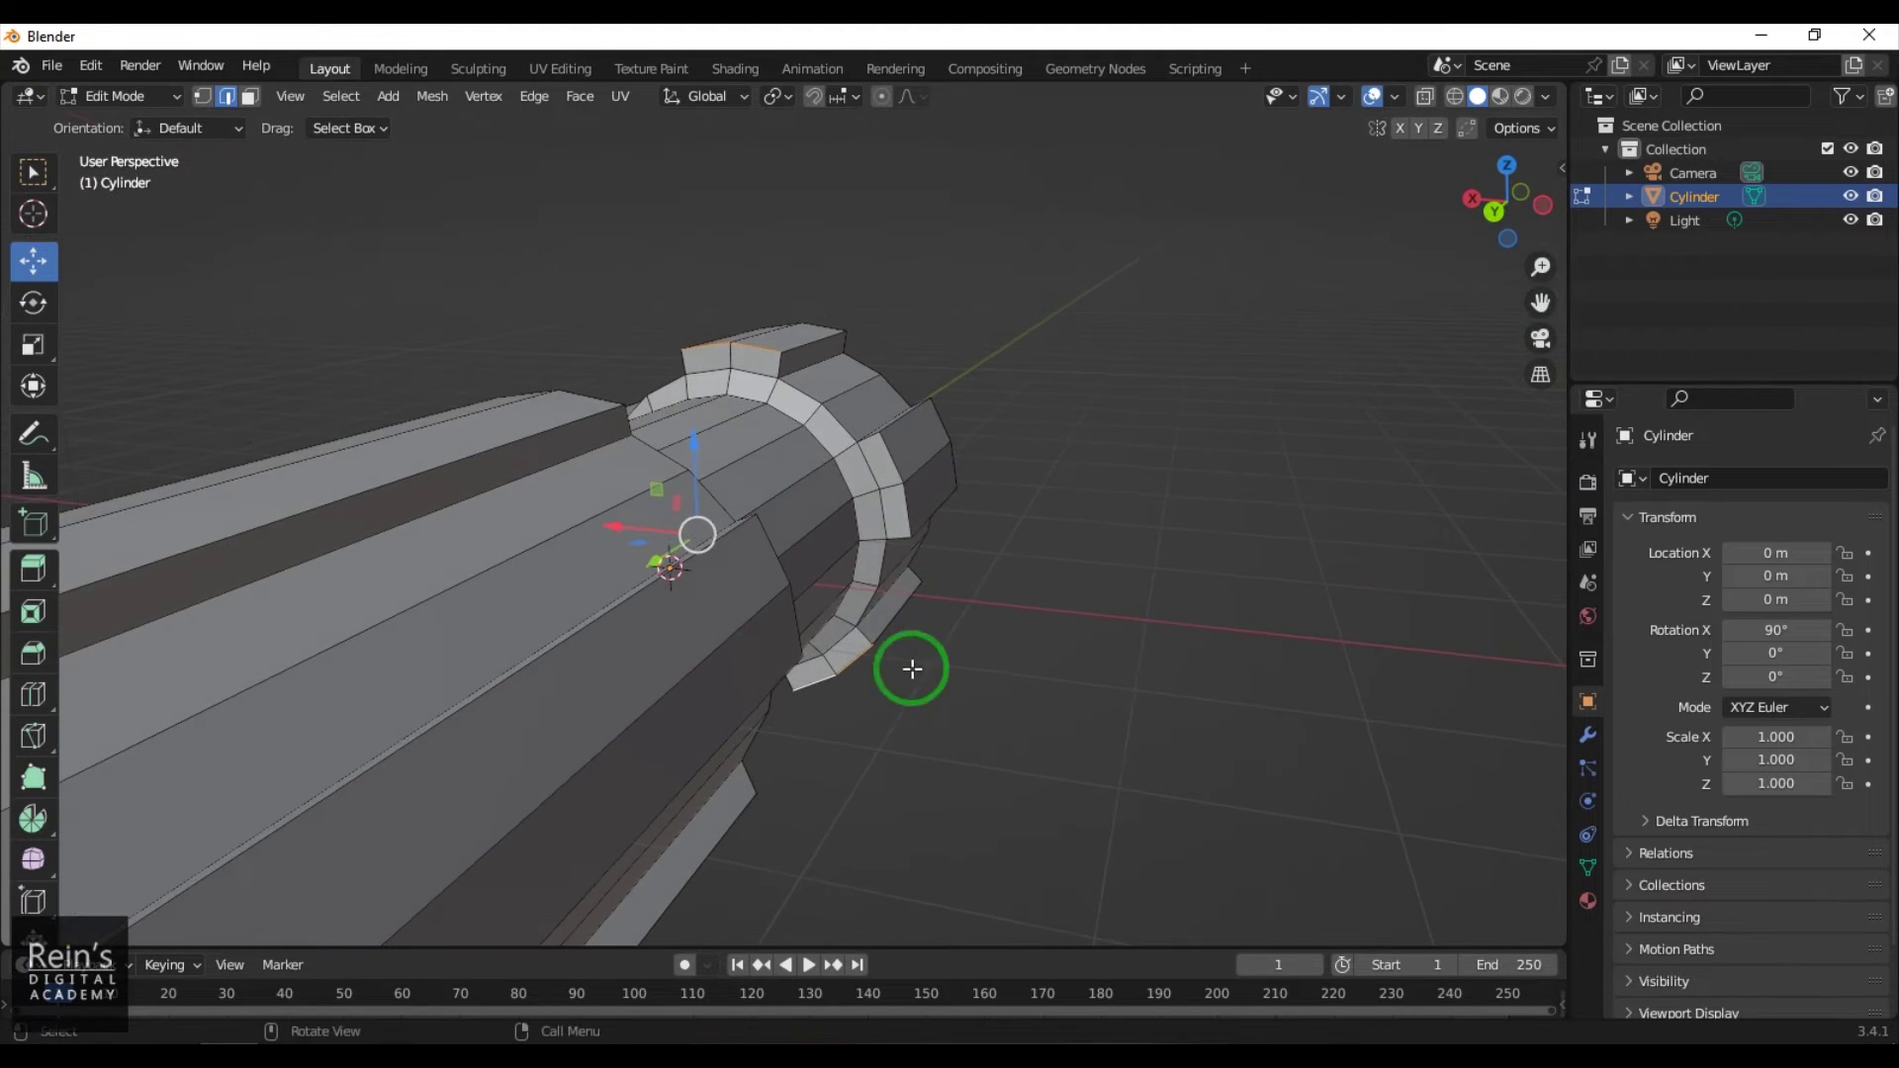
middle_drag(1059, 555, 771, 589)
middle_drag(920, 421, 1002, 620)
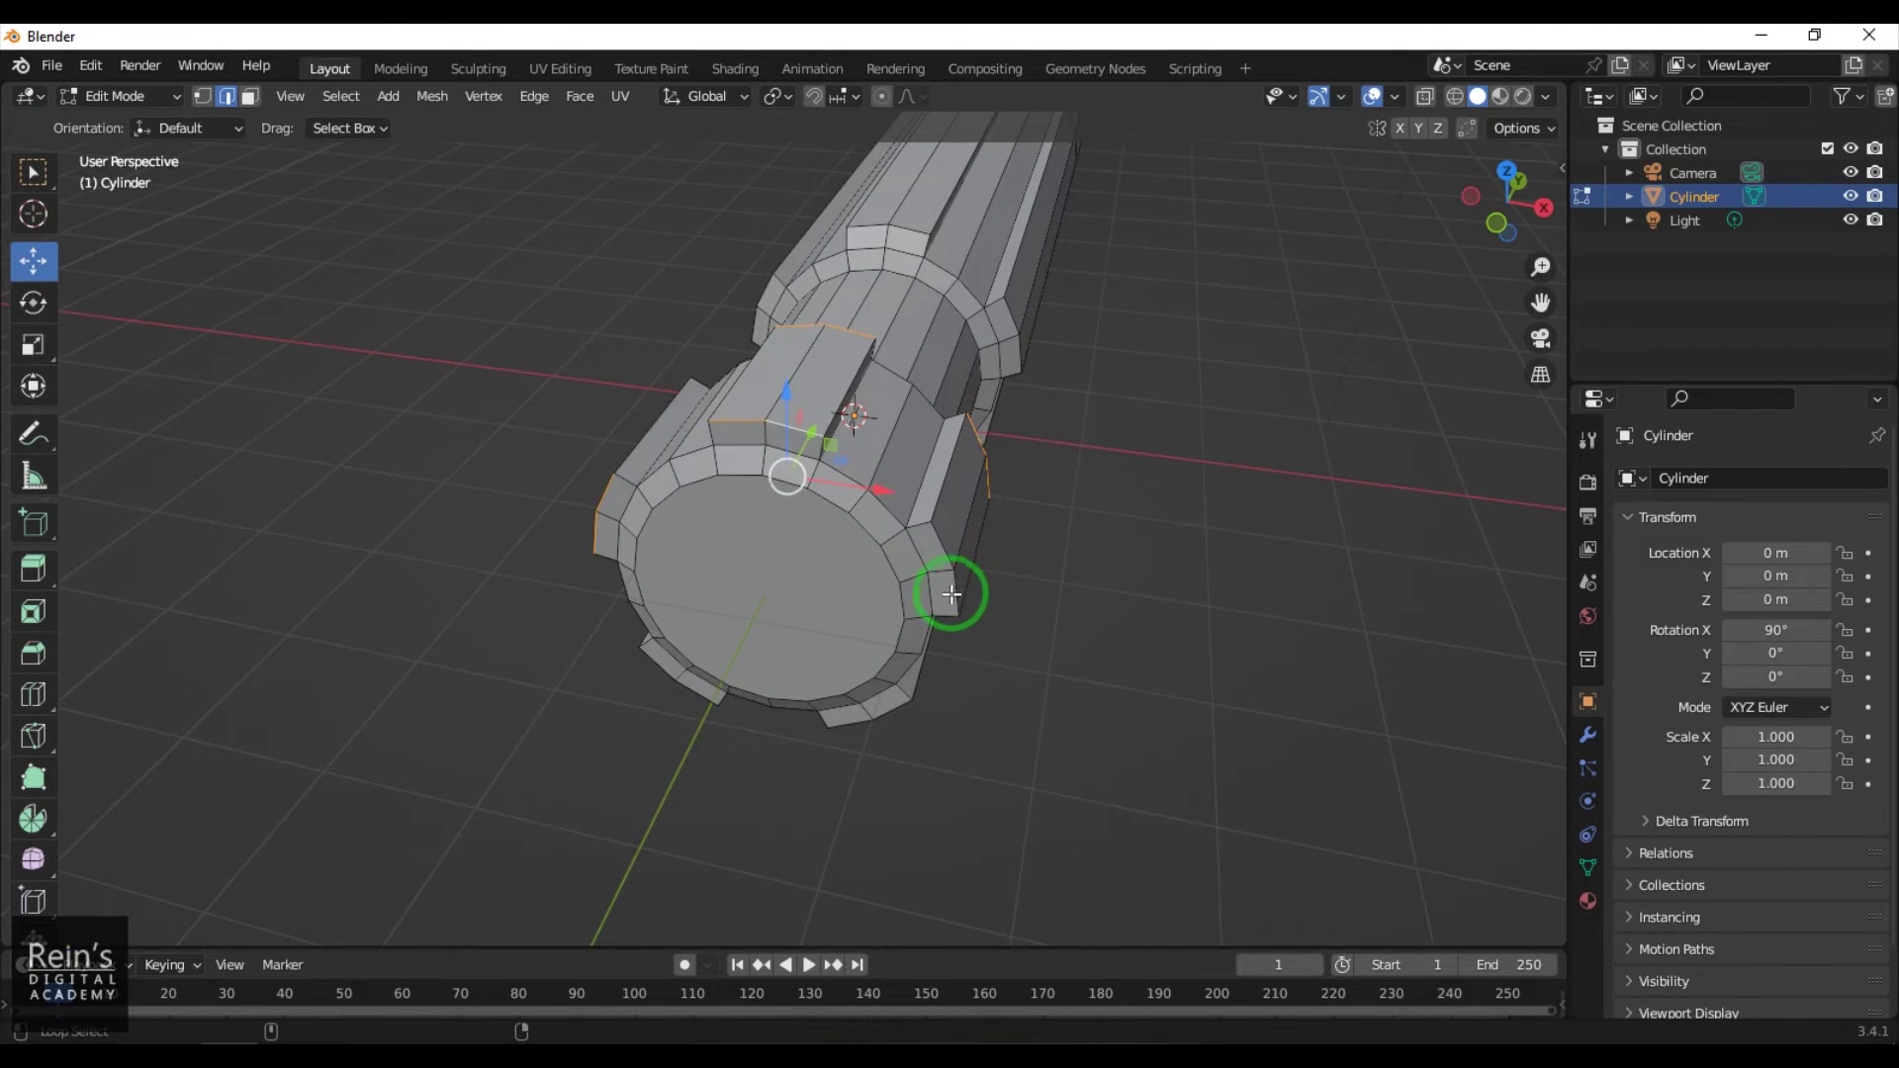
Add the remaining rib rim edges at the head's flat end to the selection and activate the Scale tool
shift+click(953, 593)
shift+click(890, 712)
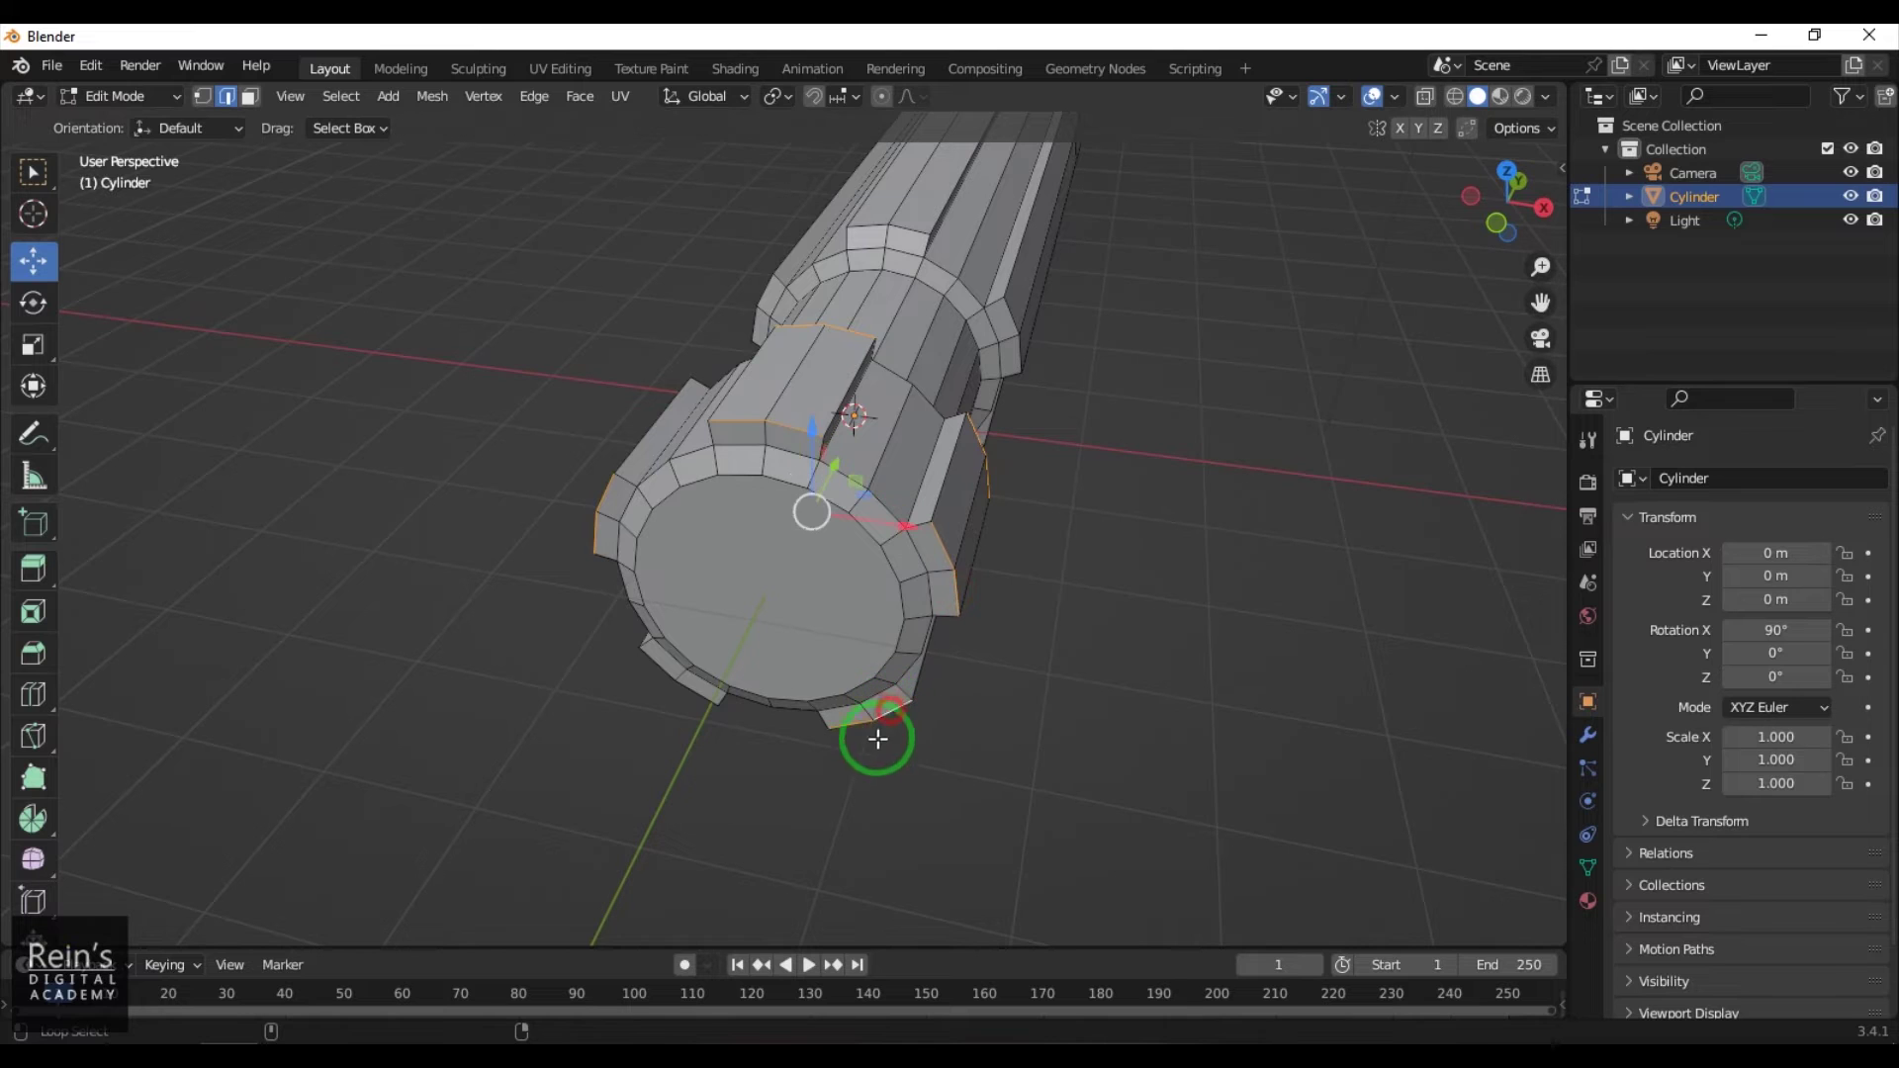
middle_drag(1101, 758, 835, 713)
click(33, 344)
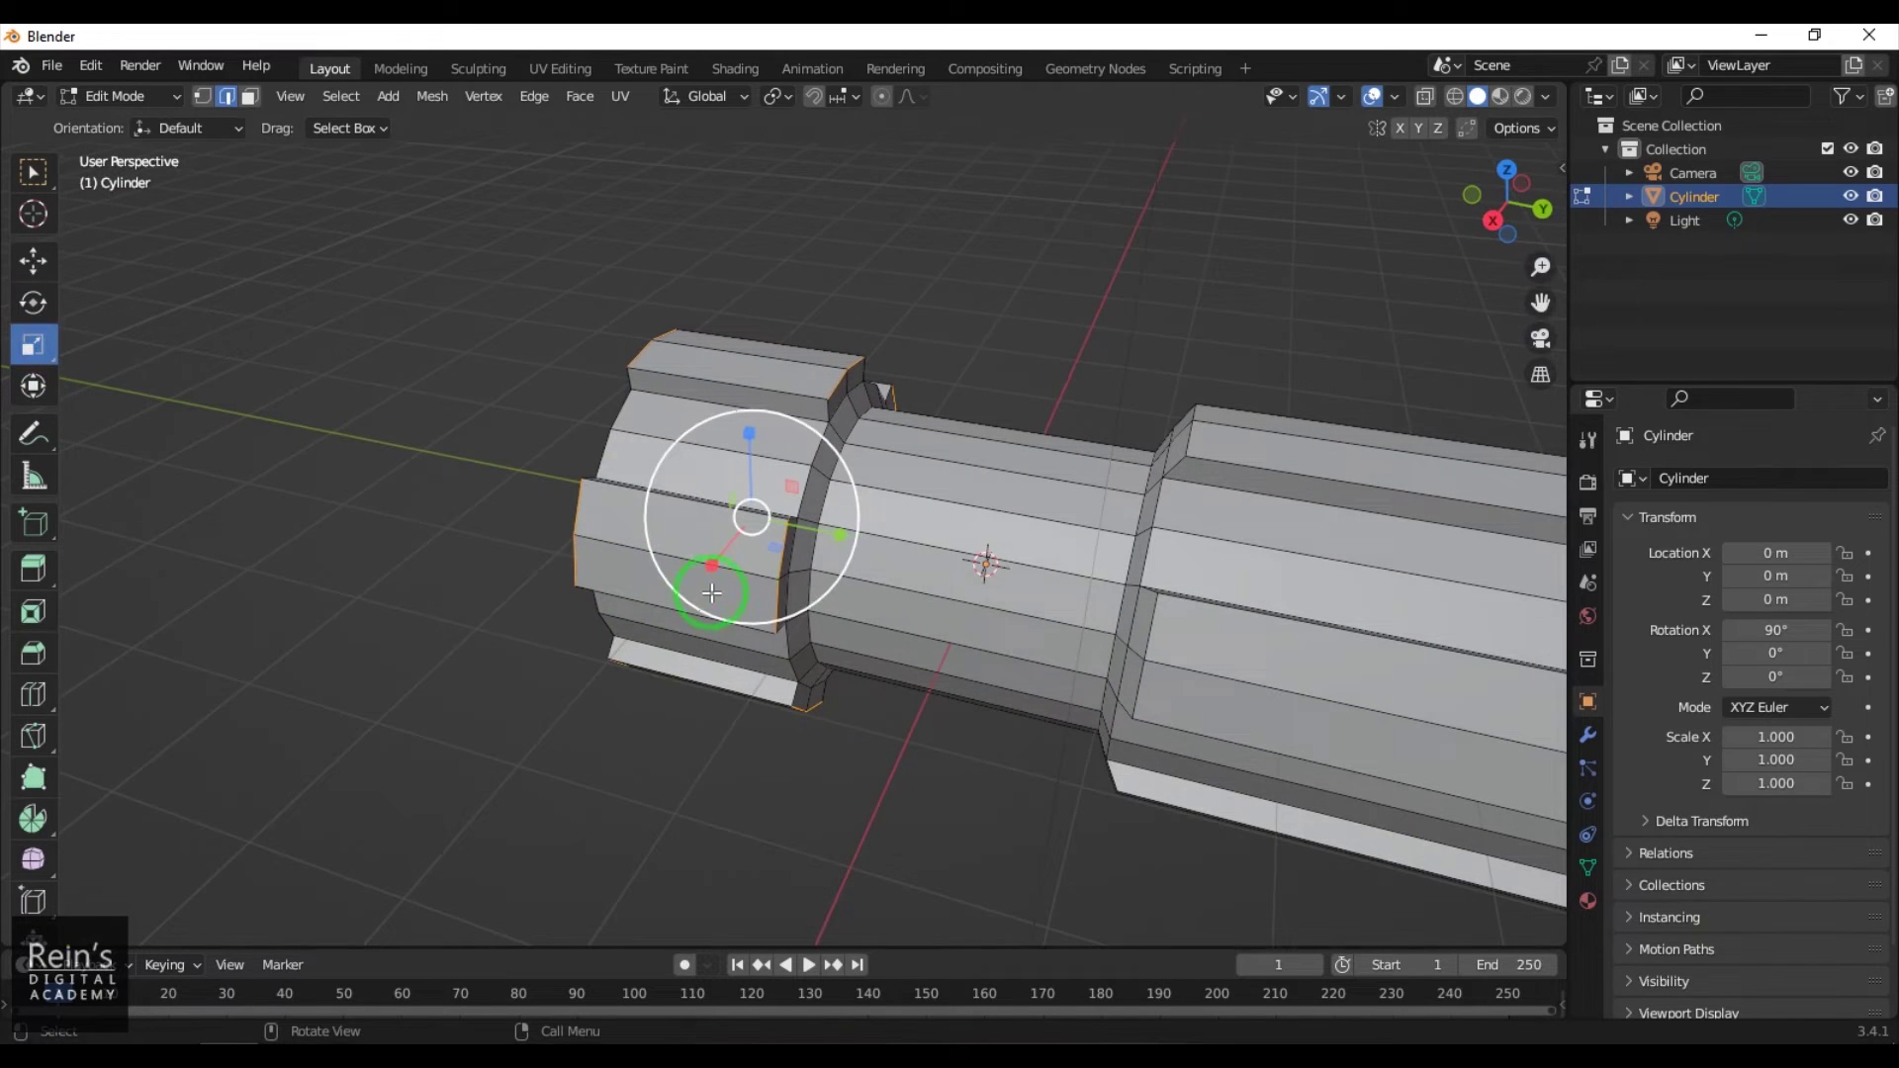
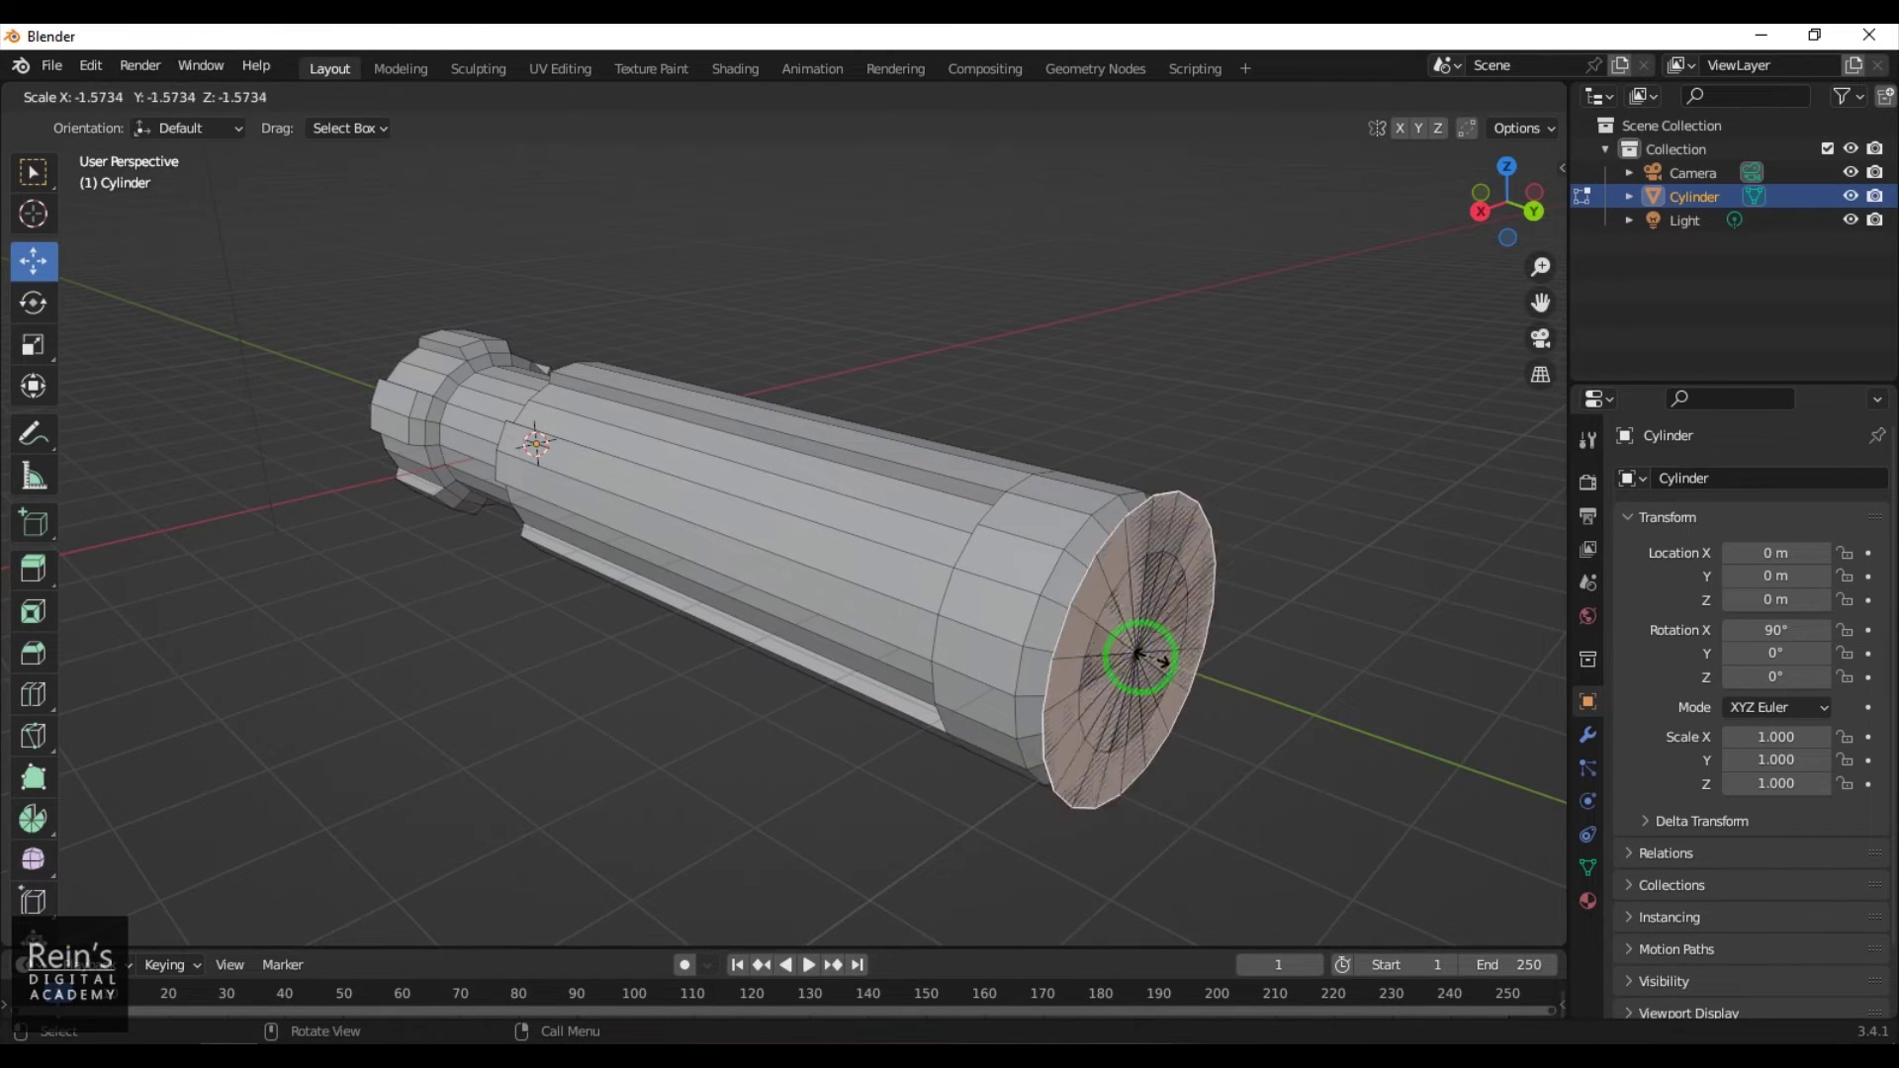
click(1149, 656)
key(ctrl+z)
key(ctrl+z)
key(ctrl+z)
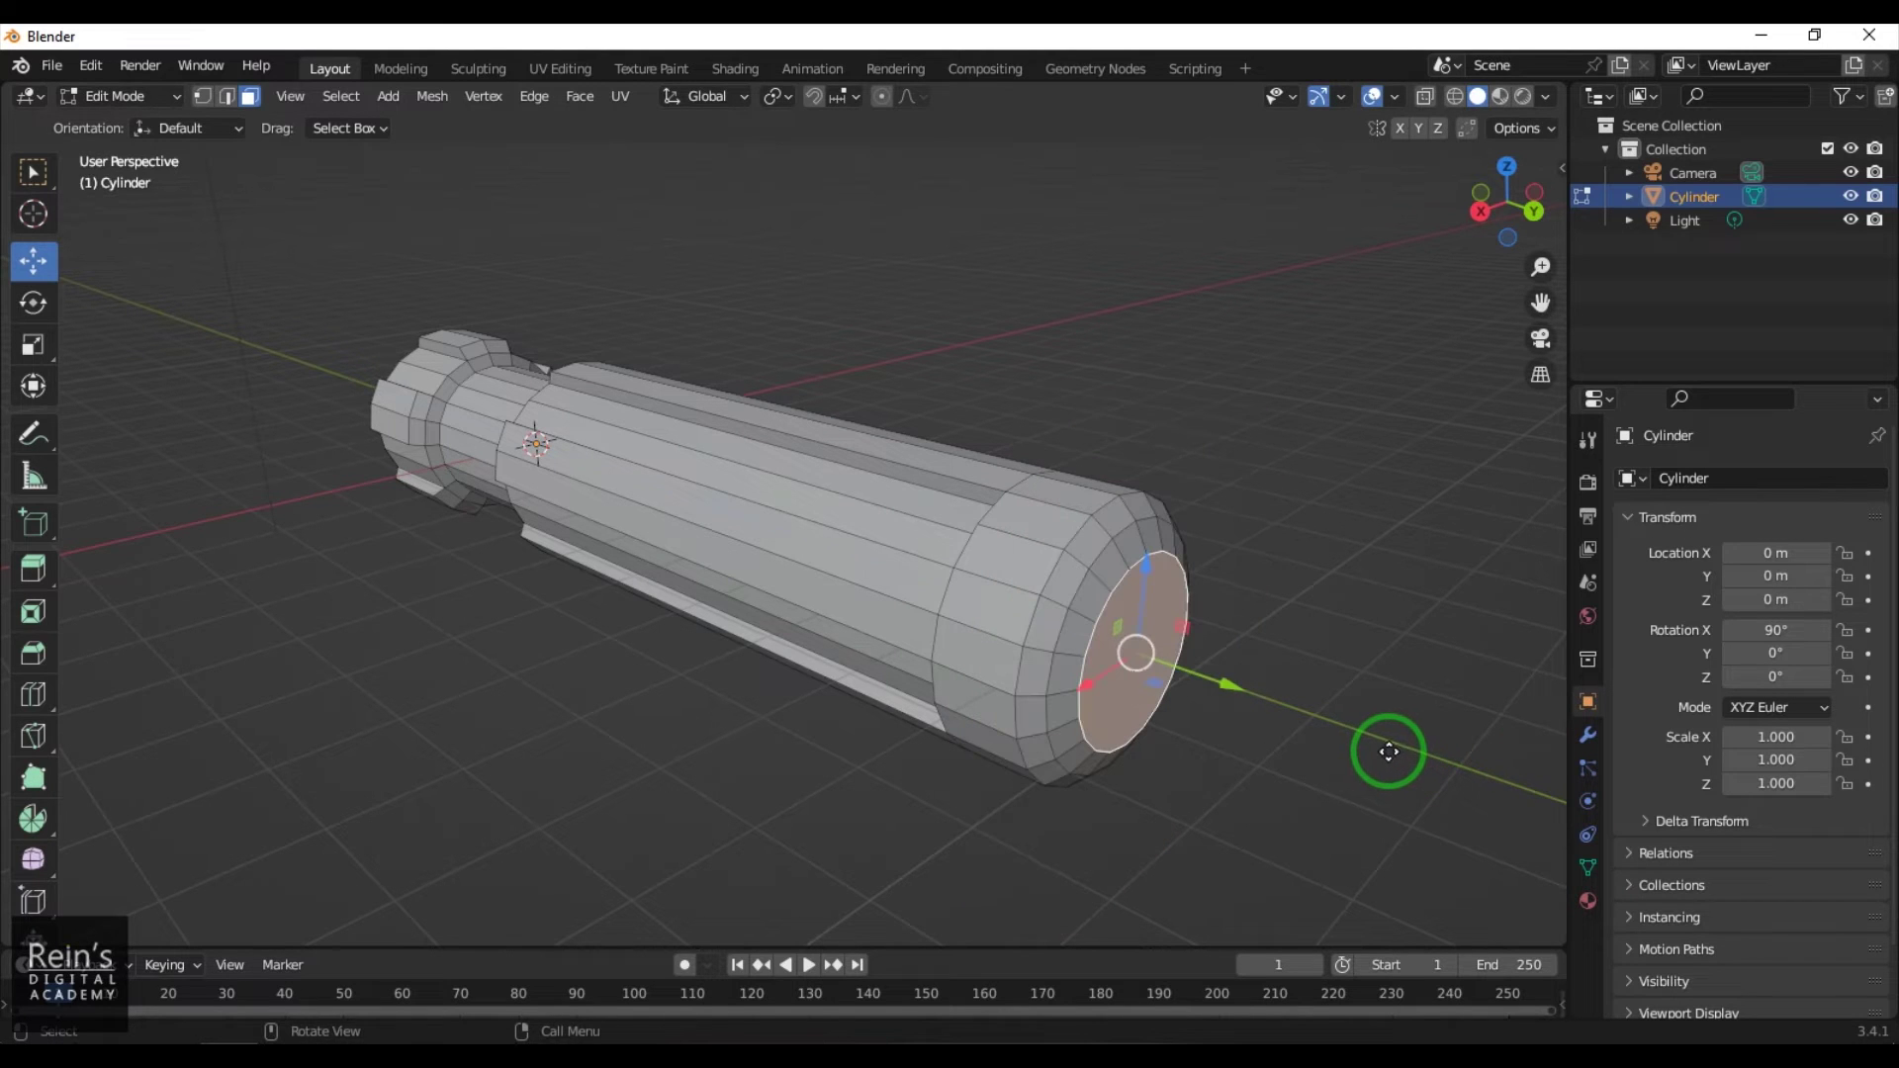
Extrude the rounded end's cap face in place, scale it to about 0.57 and move it slightly outward along Y
key(s)
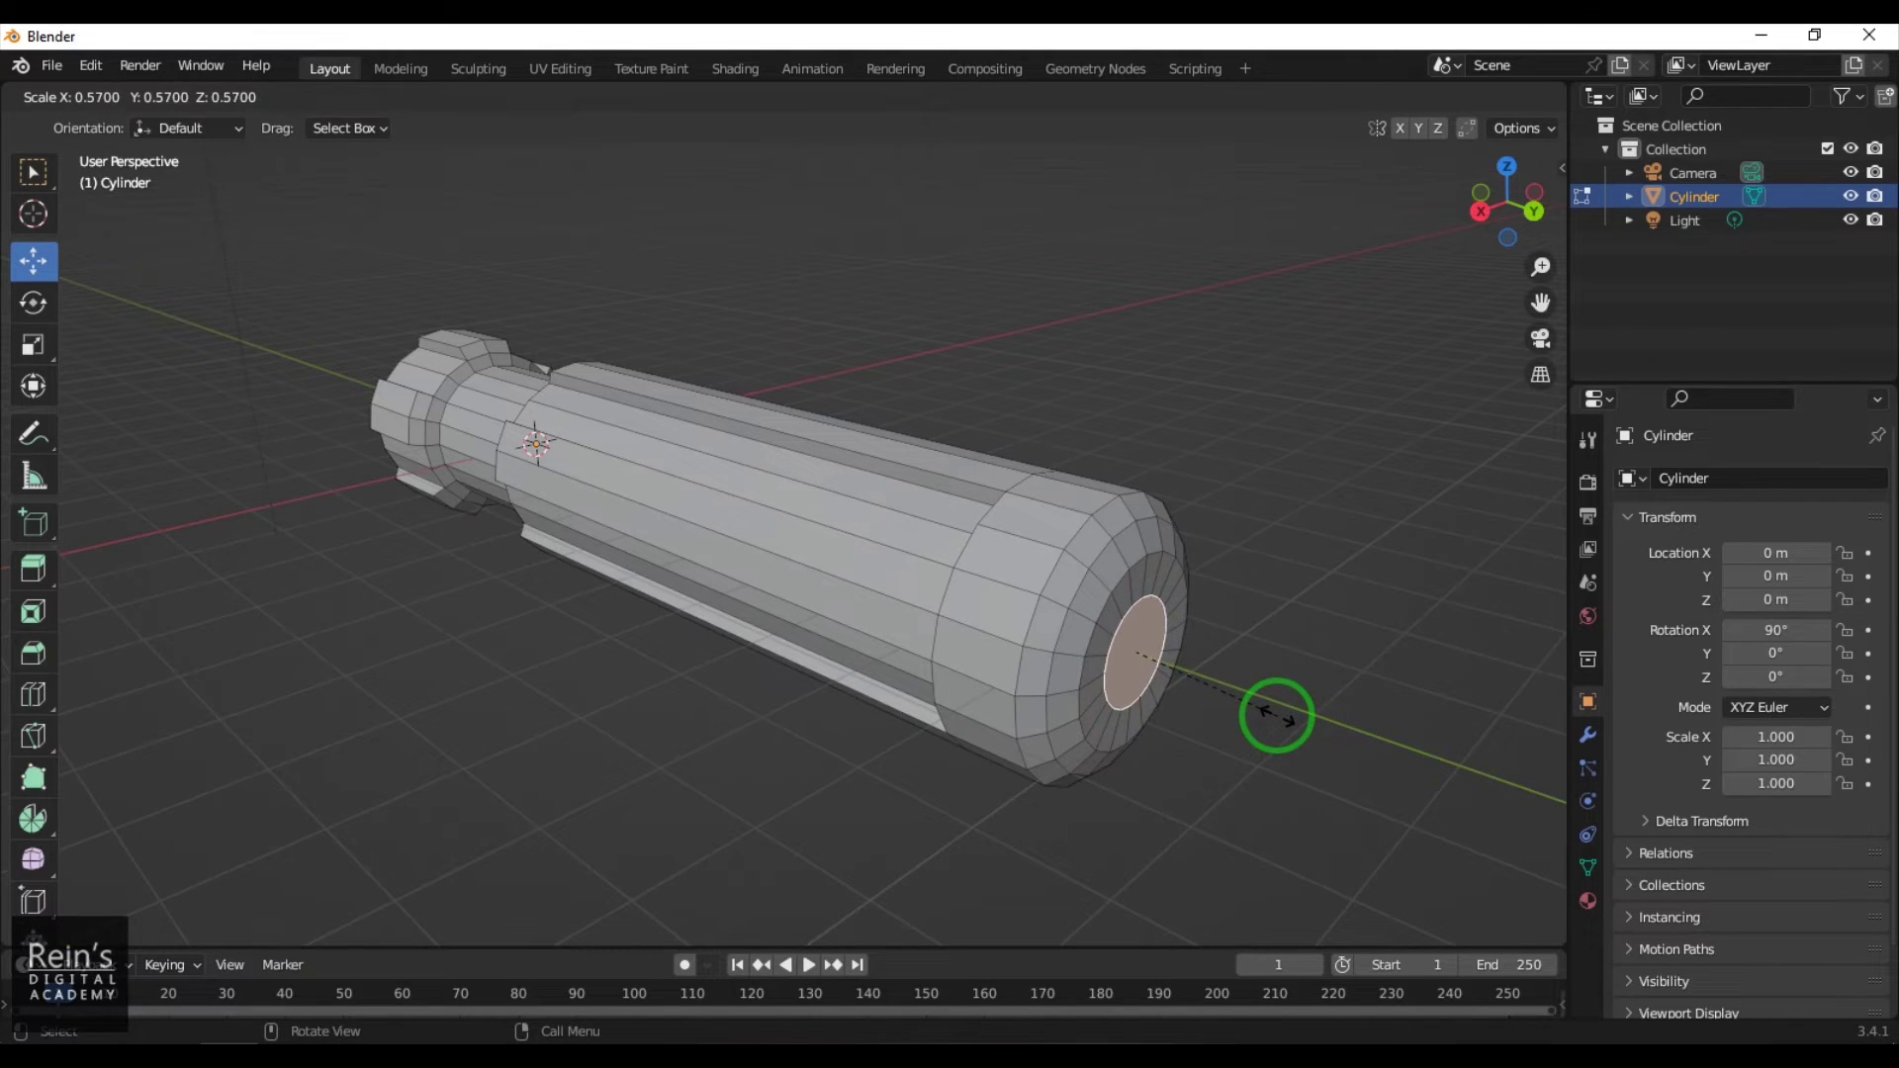
click(1276, 716)
drag(1224, 682, 1229, 692)
click(1223, 786)
mouse_move(1098, 846)
middle_down()
mouse_move(1199, 805)
mouse_move(1085, 840)
middle_up()
Extrude the rounded end's cap face again, scale it to 0.471 and merge its vertices at center
click(976, 726)
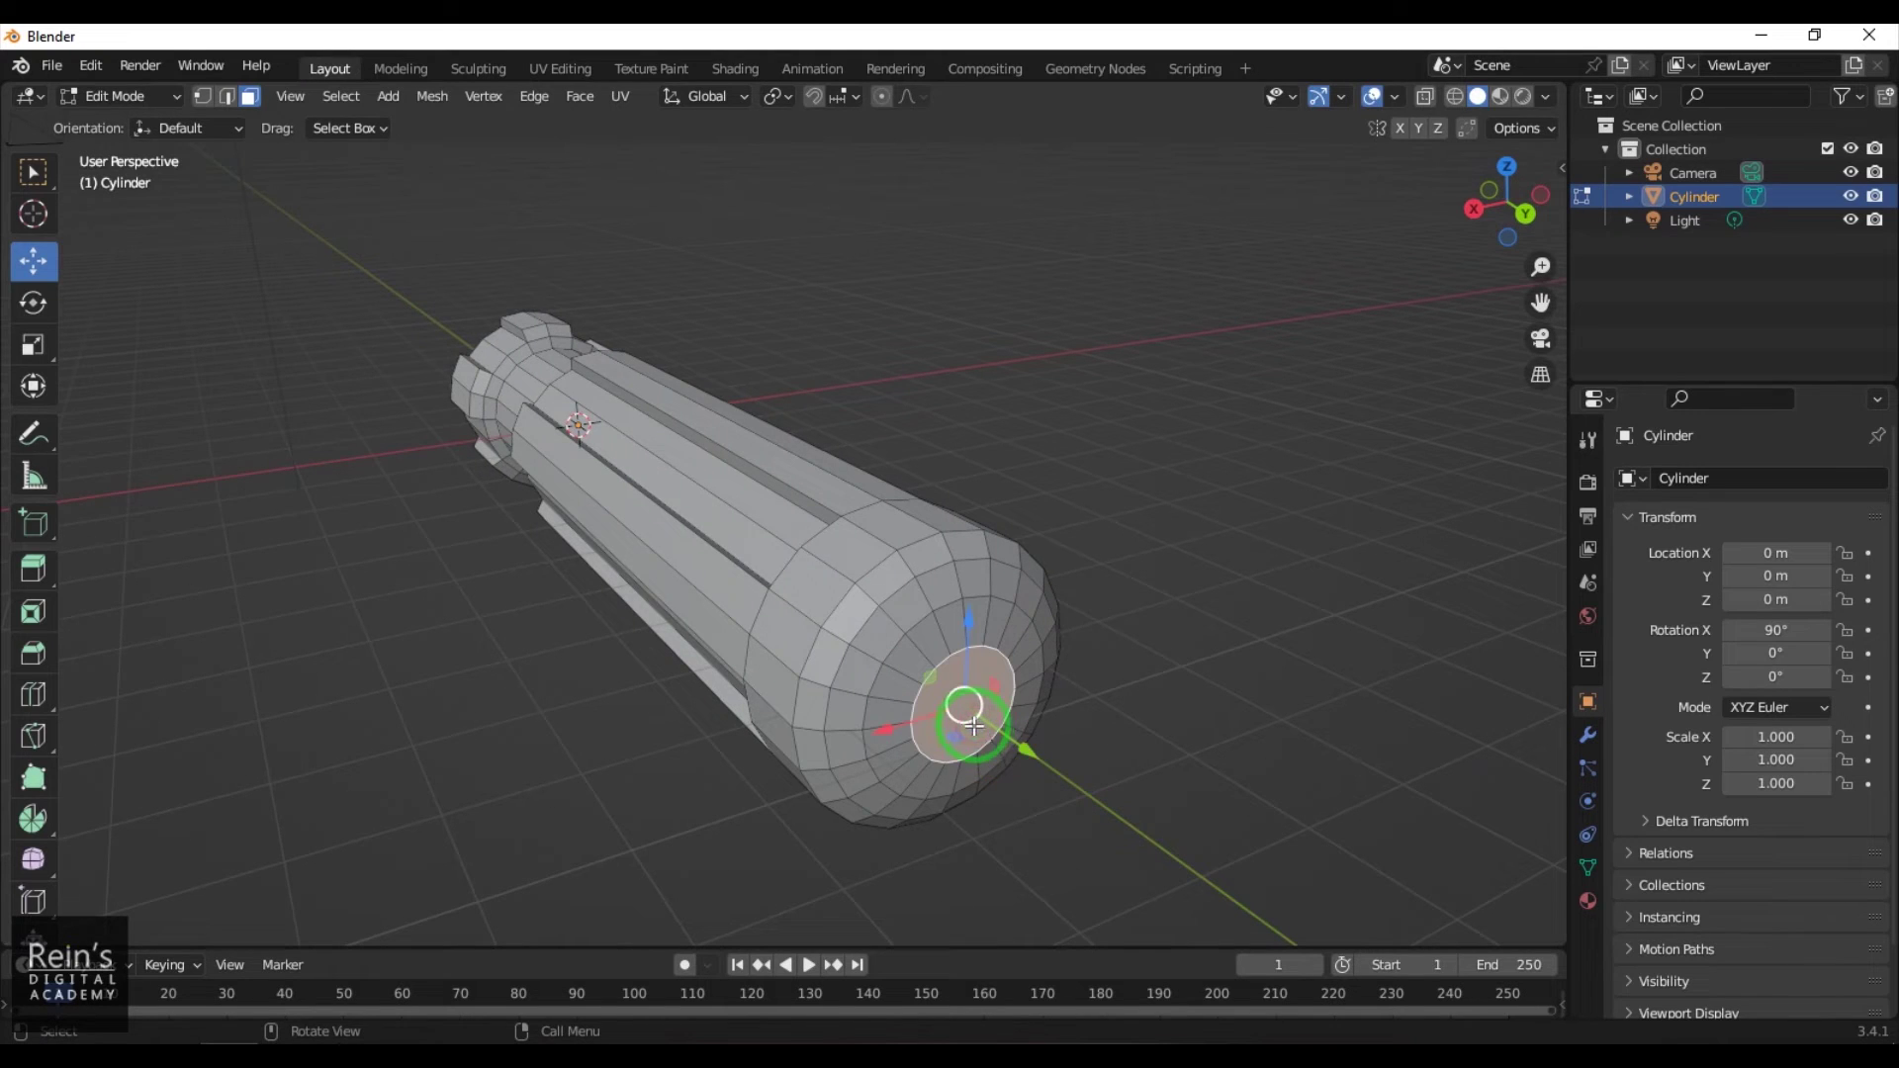
key(s)
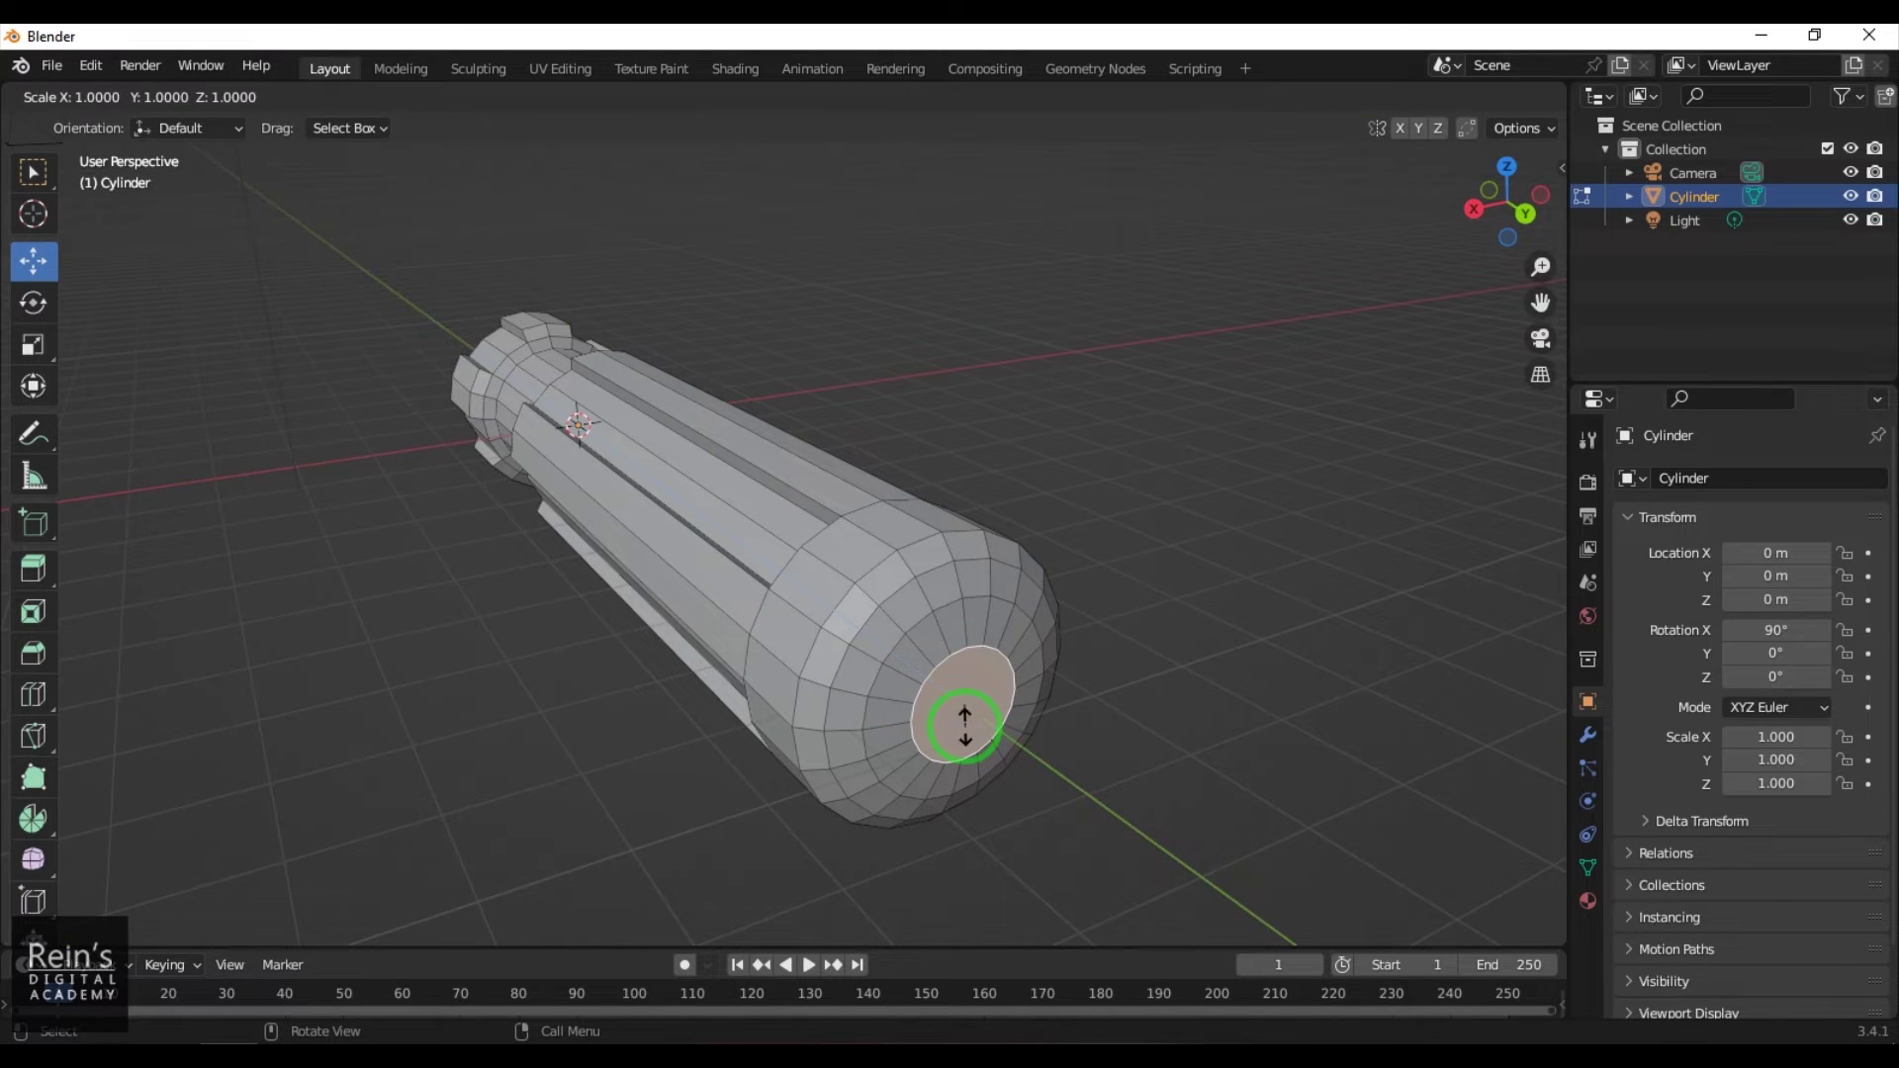
click(965, 714)
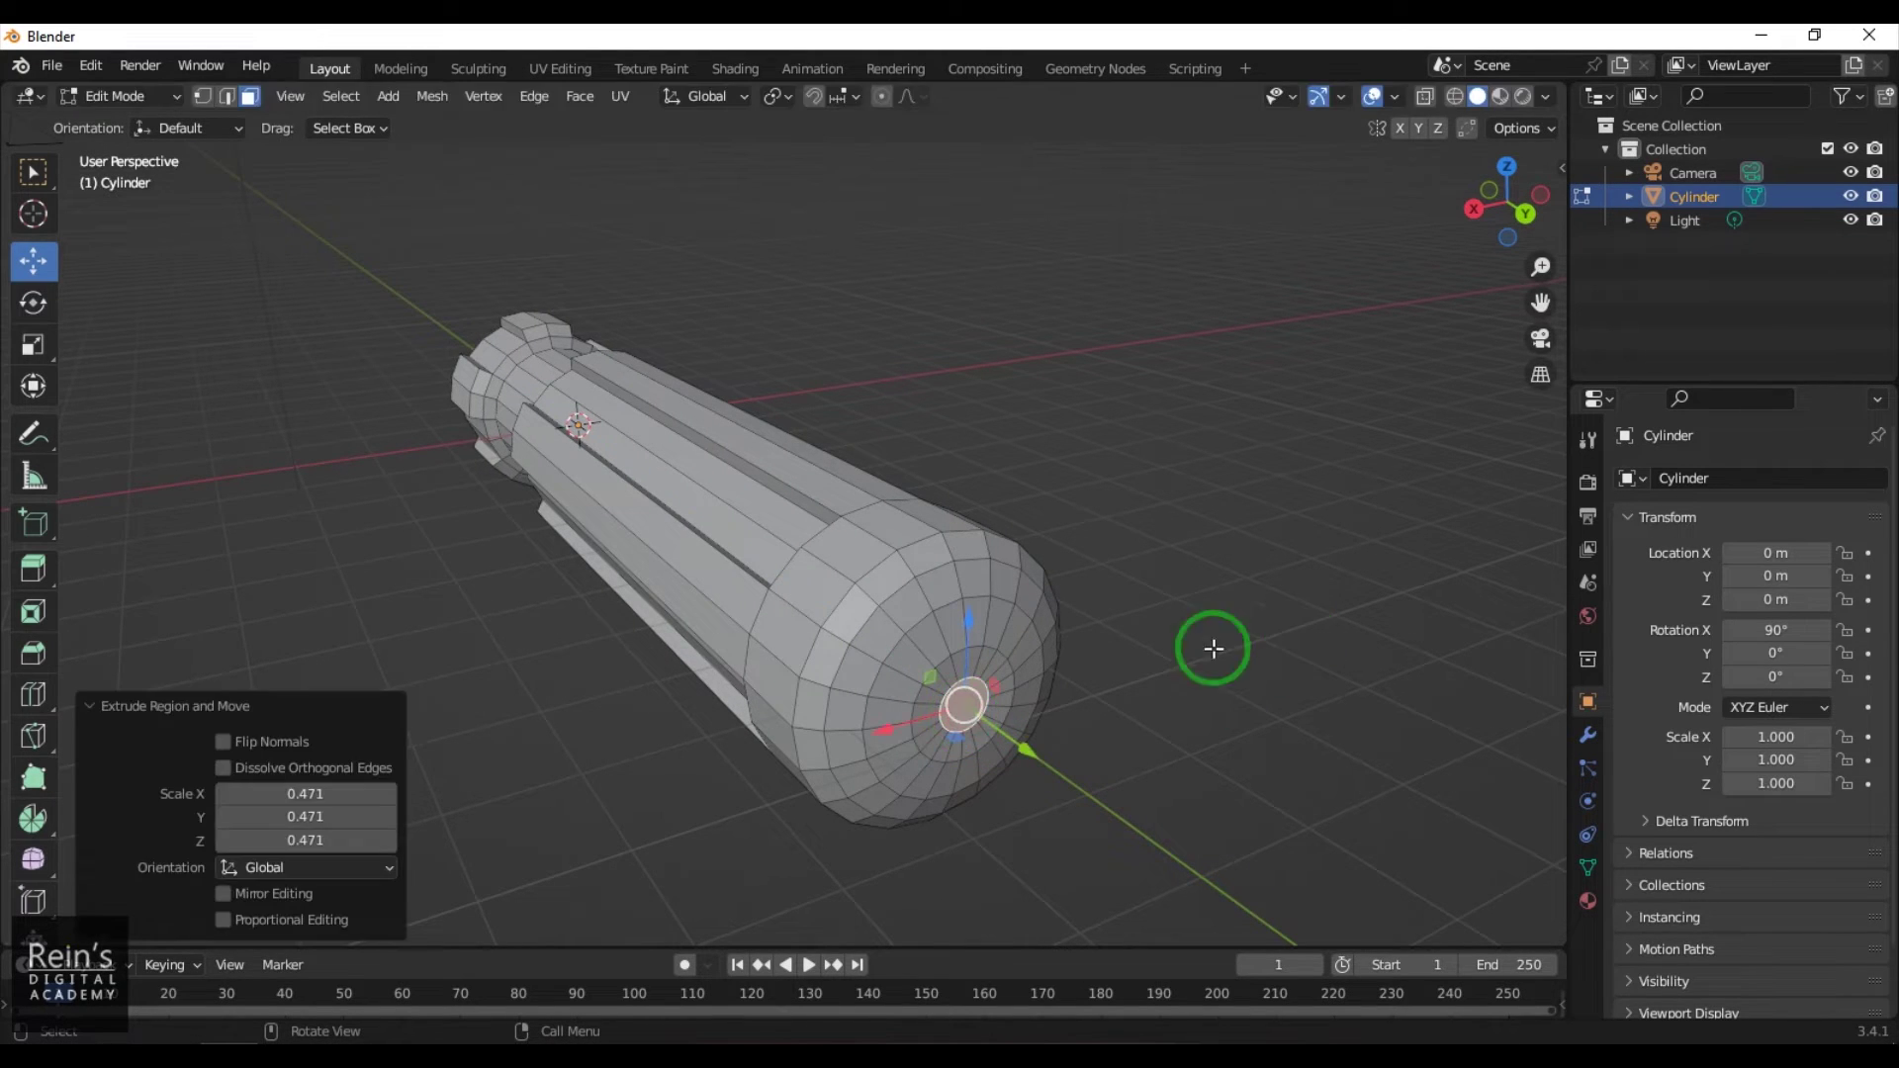
click(996, 712)
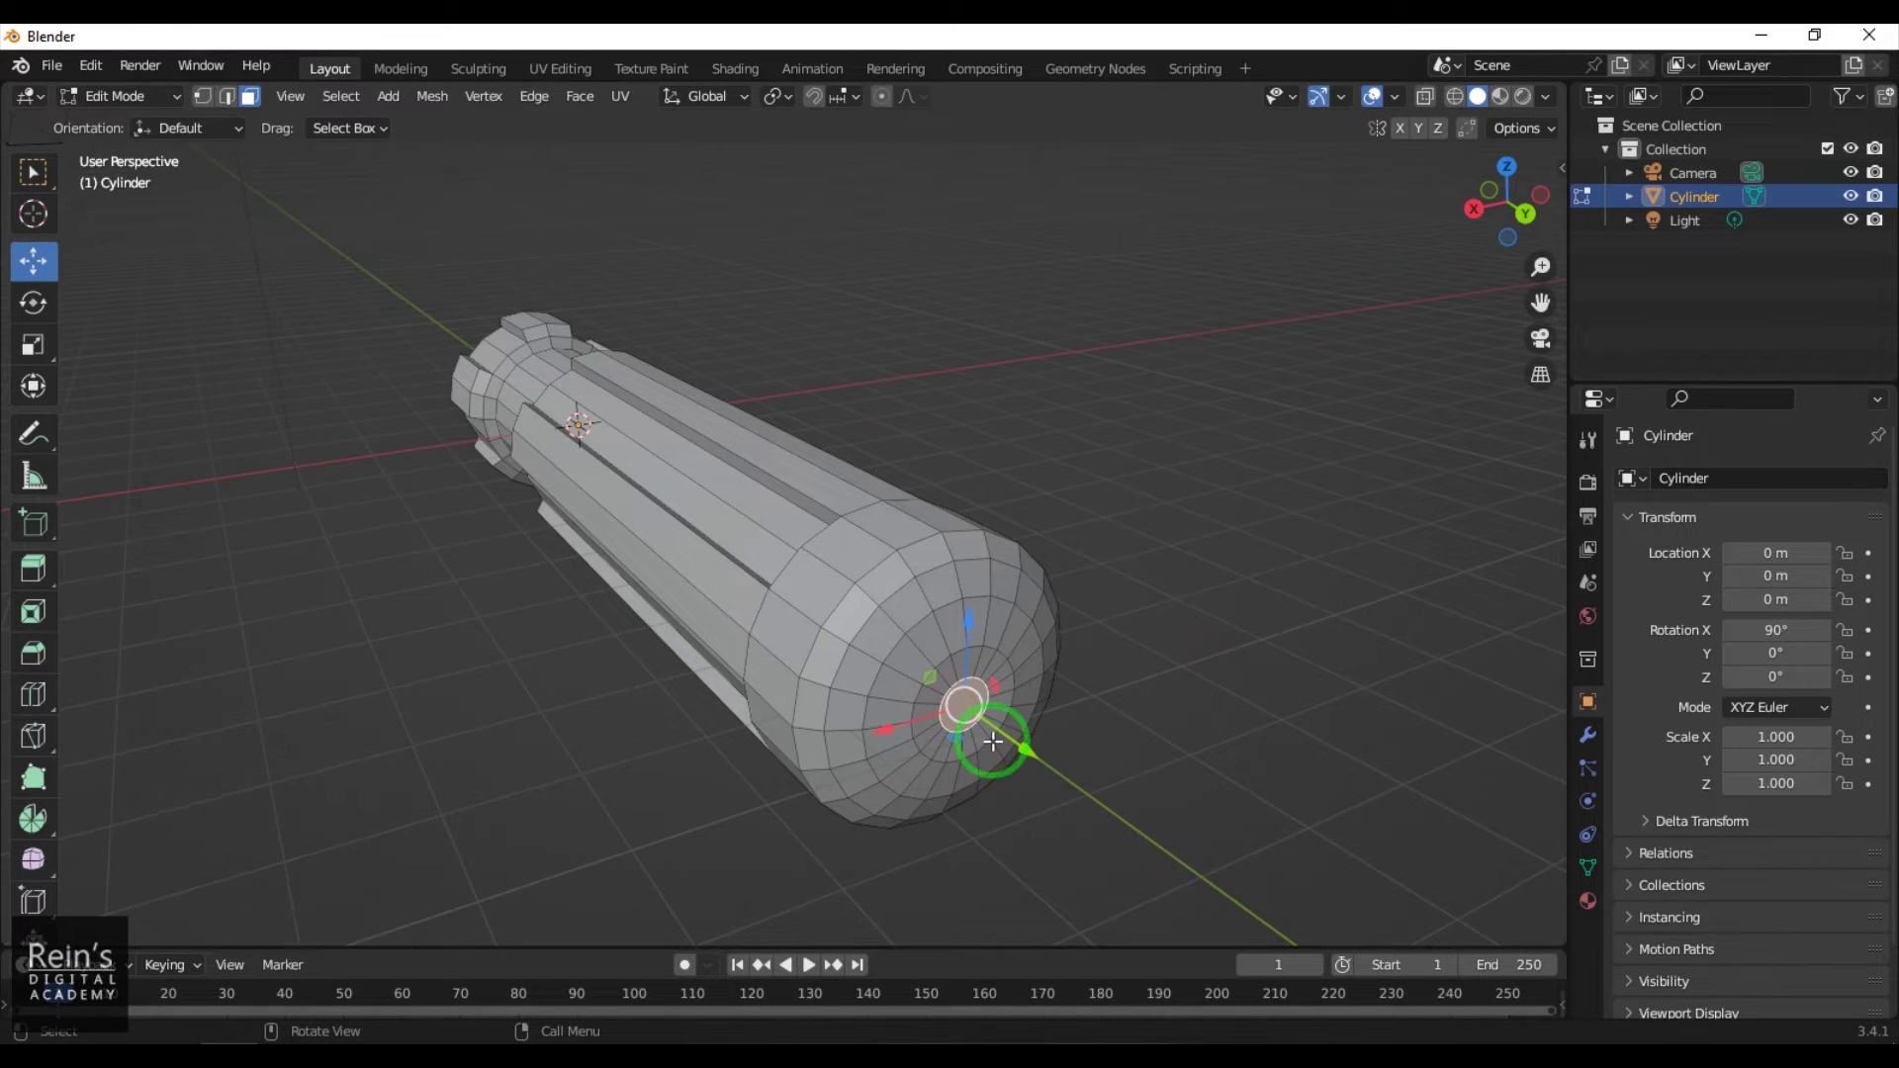
key(m)
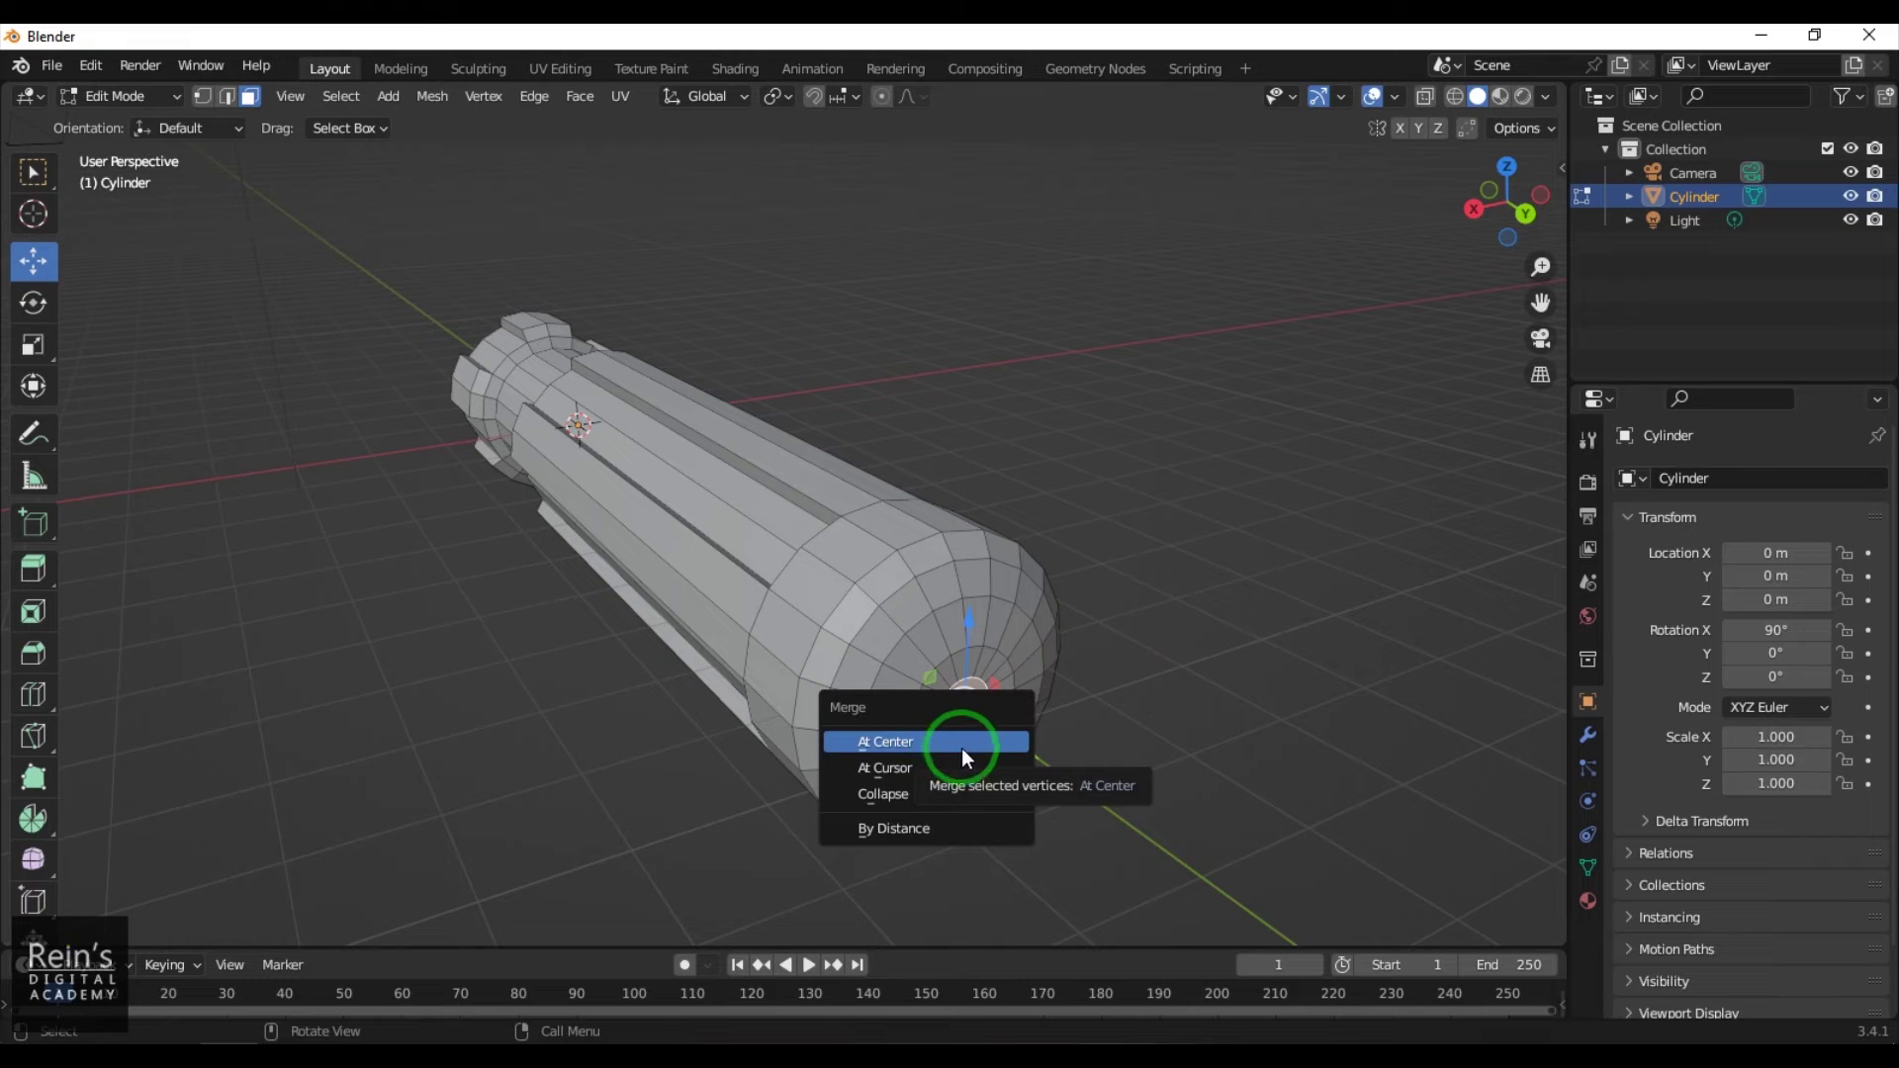
click(960, 745)
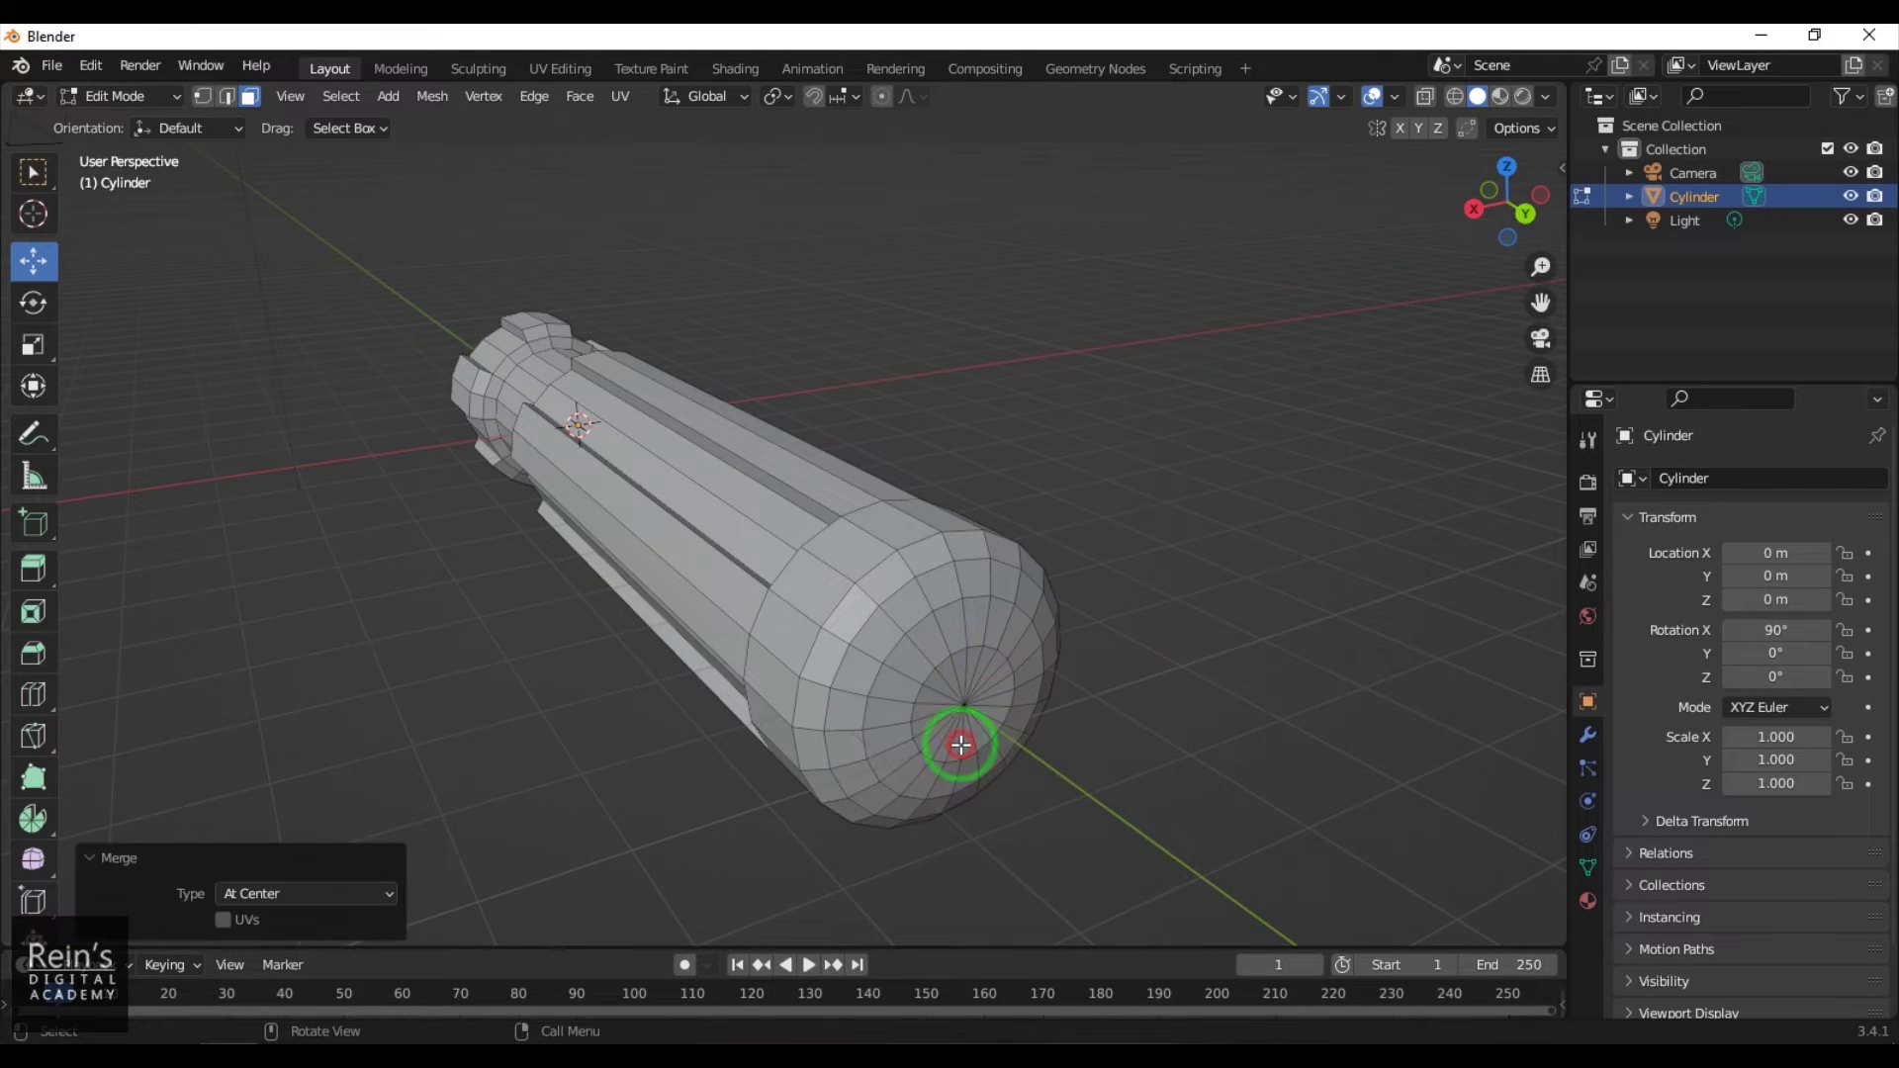
Switch to vertex selection and check the merged center vertex of the rounded end
middle_drag(1140, 762, 1229, 758)
scroll(1229, 759, up, 4)
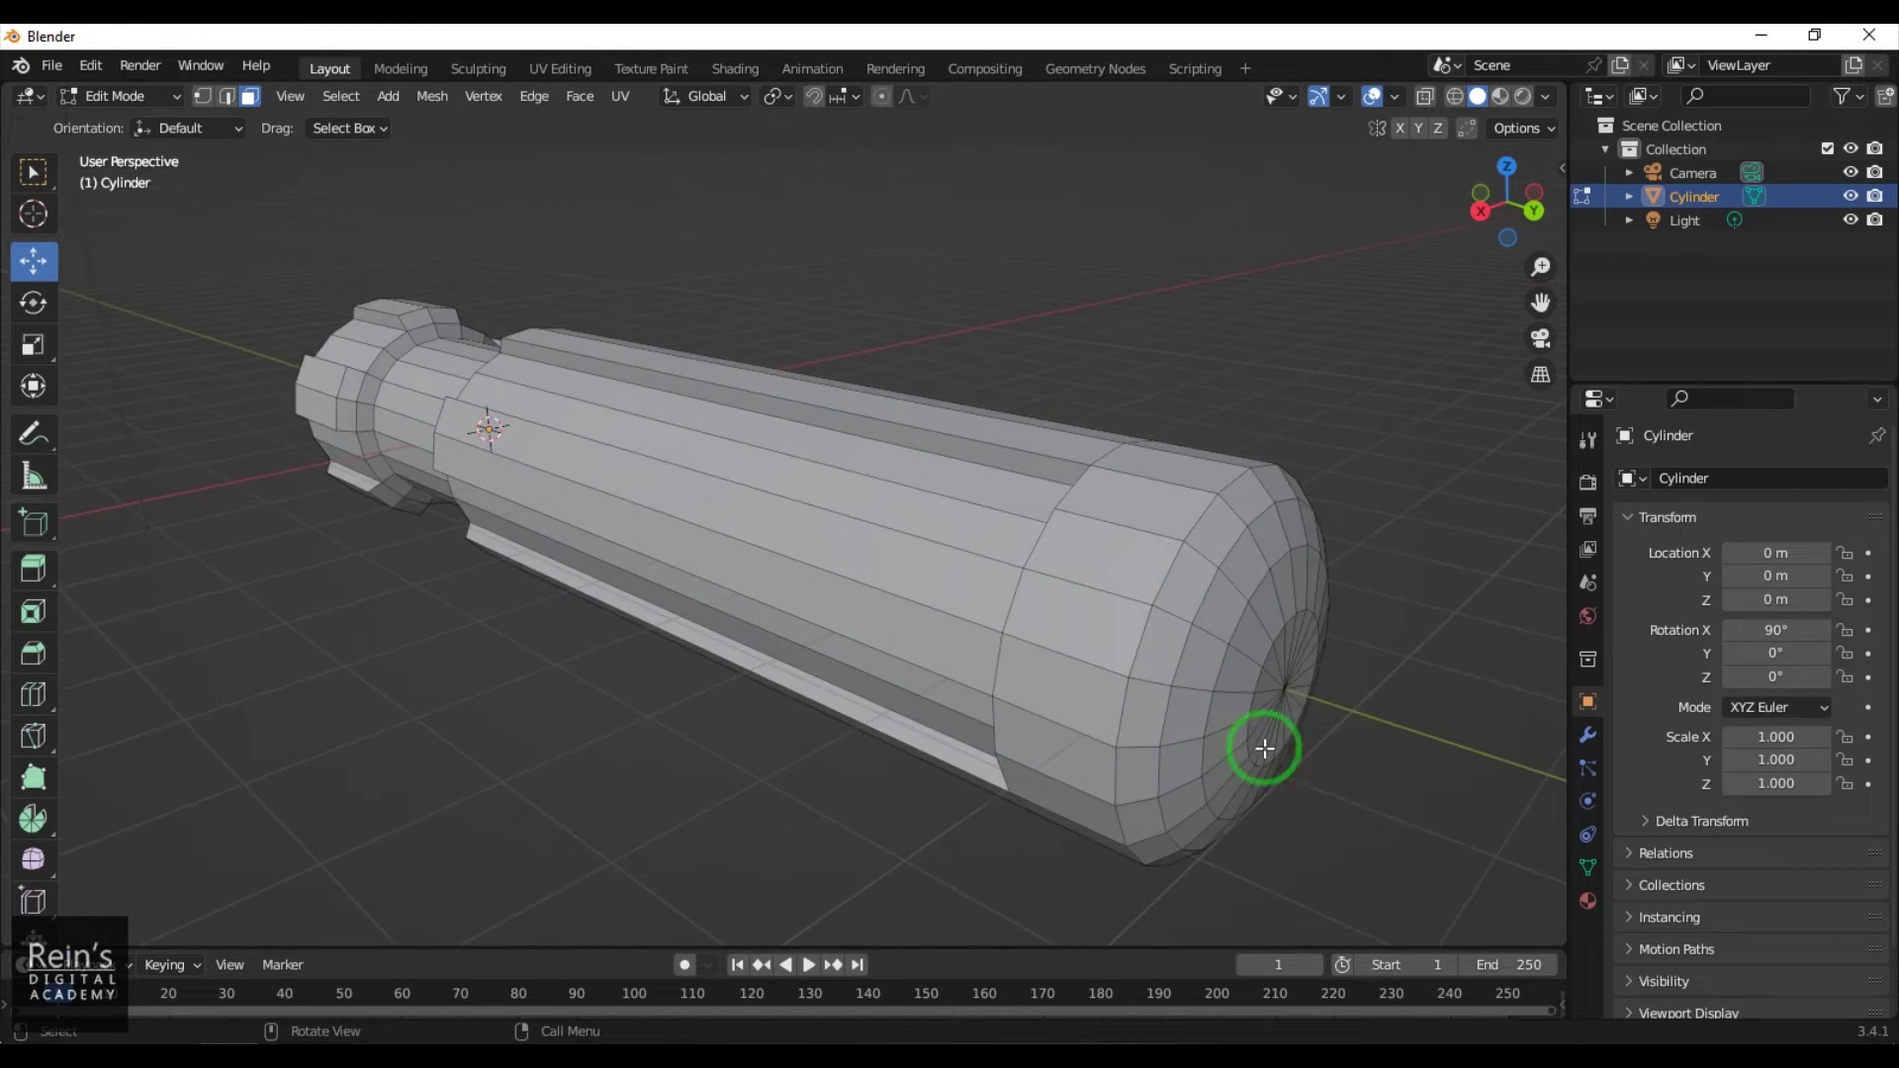
key(1)
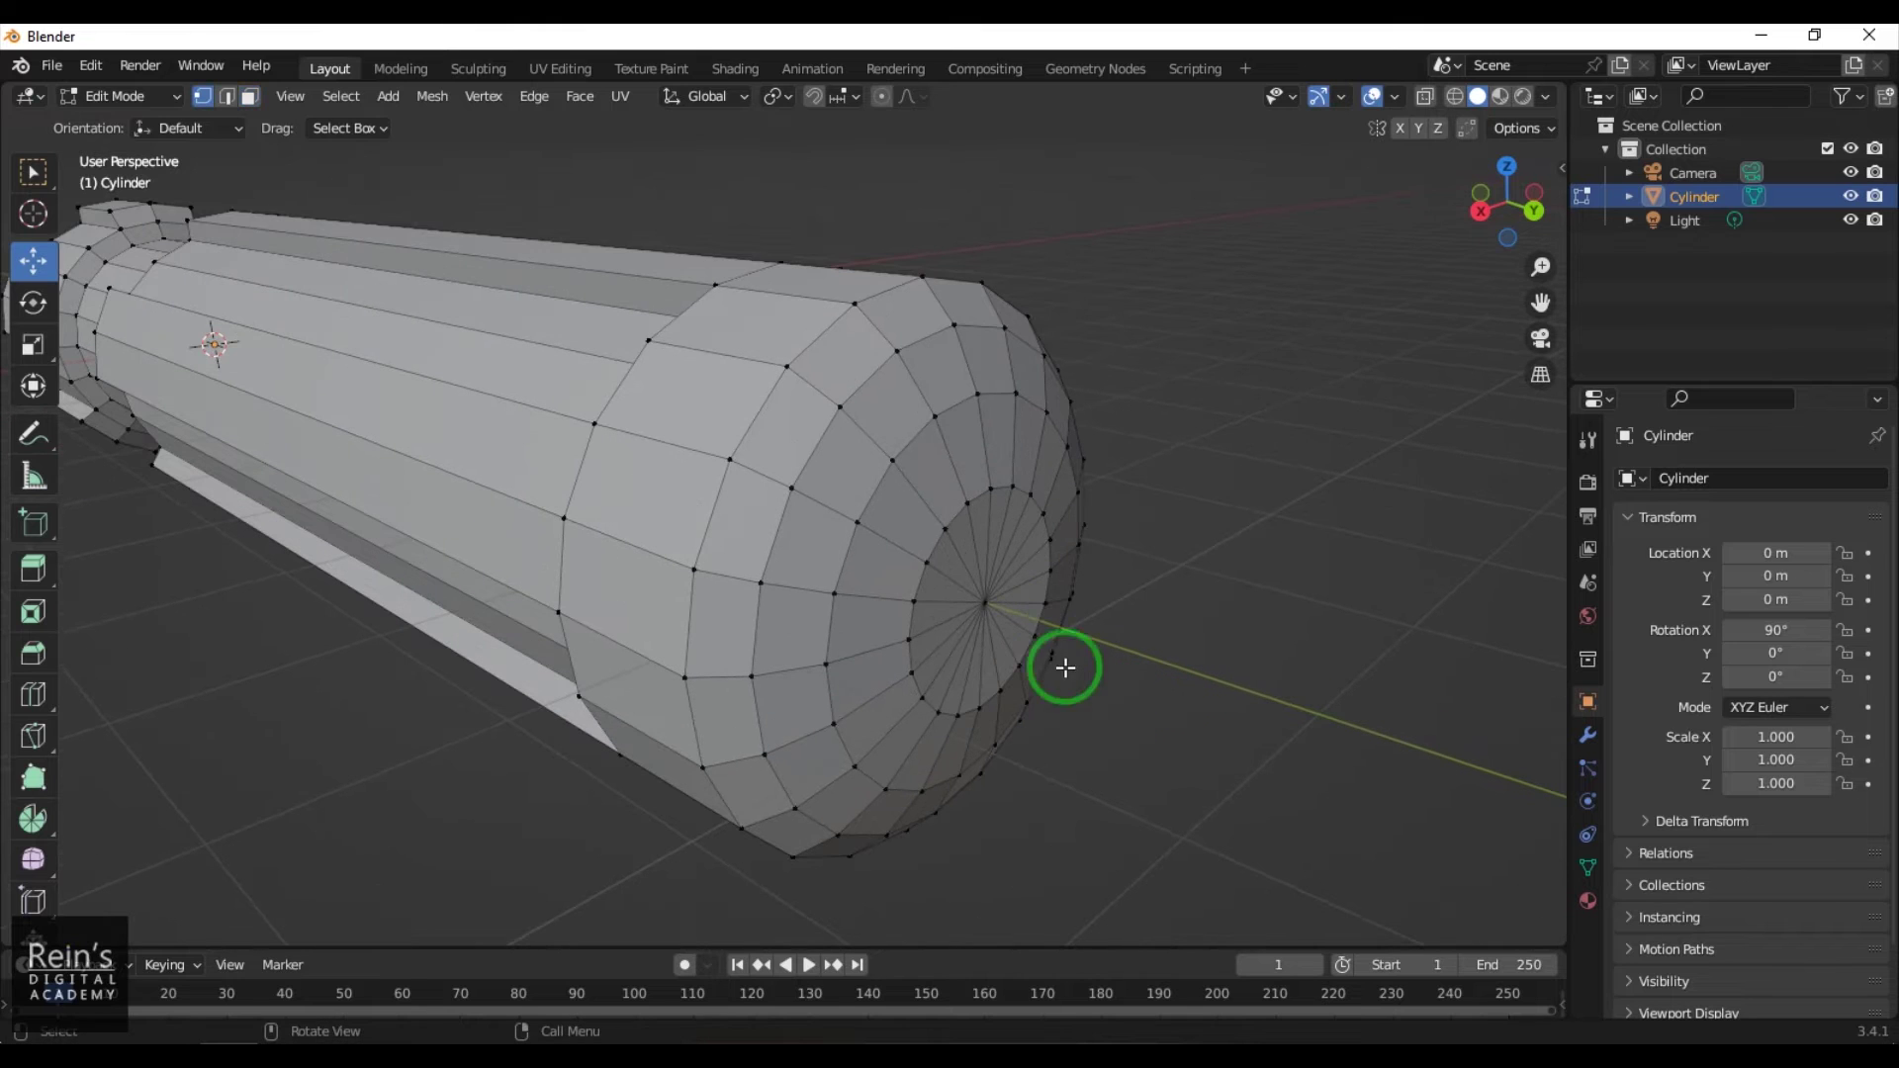
click(987, 605)
click(1243, 640)
Switch to face selection and select the flat end face of the head section
scroll(847, 768, down, 4)
middle_drag(847, 768, 888, 631)
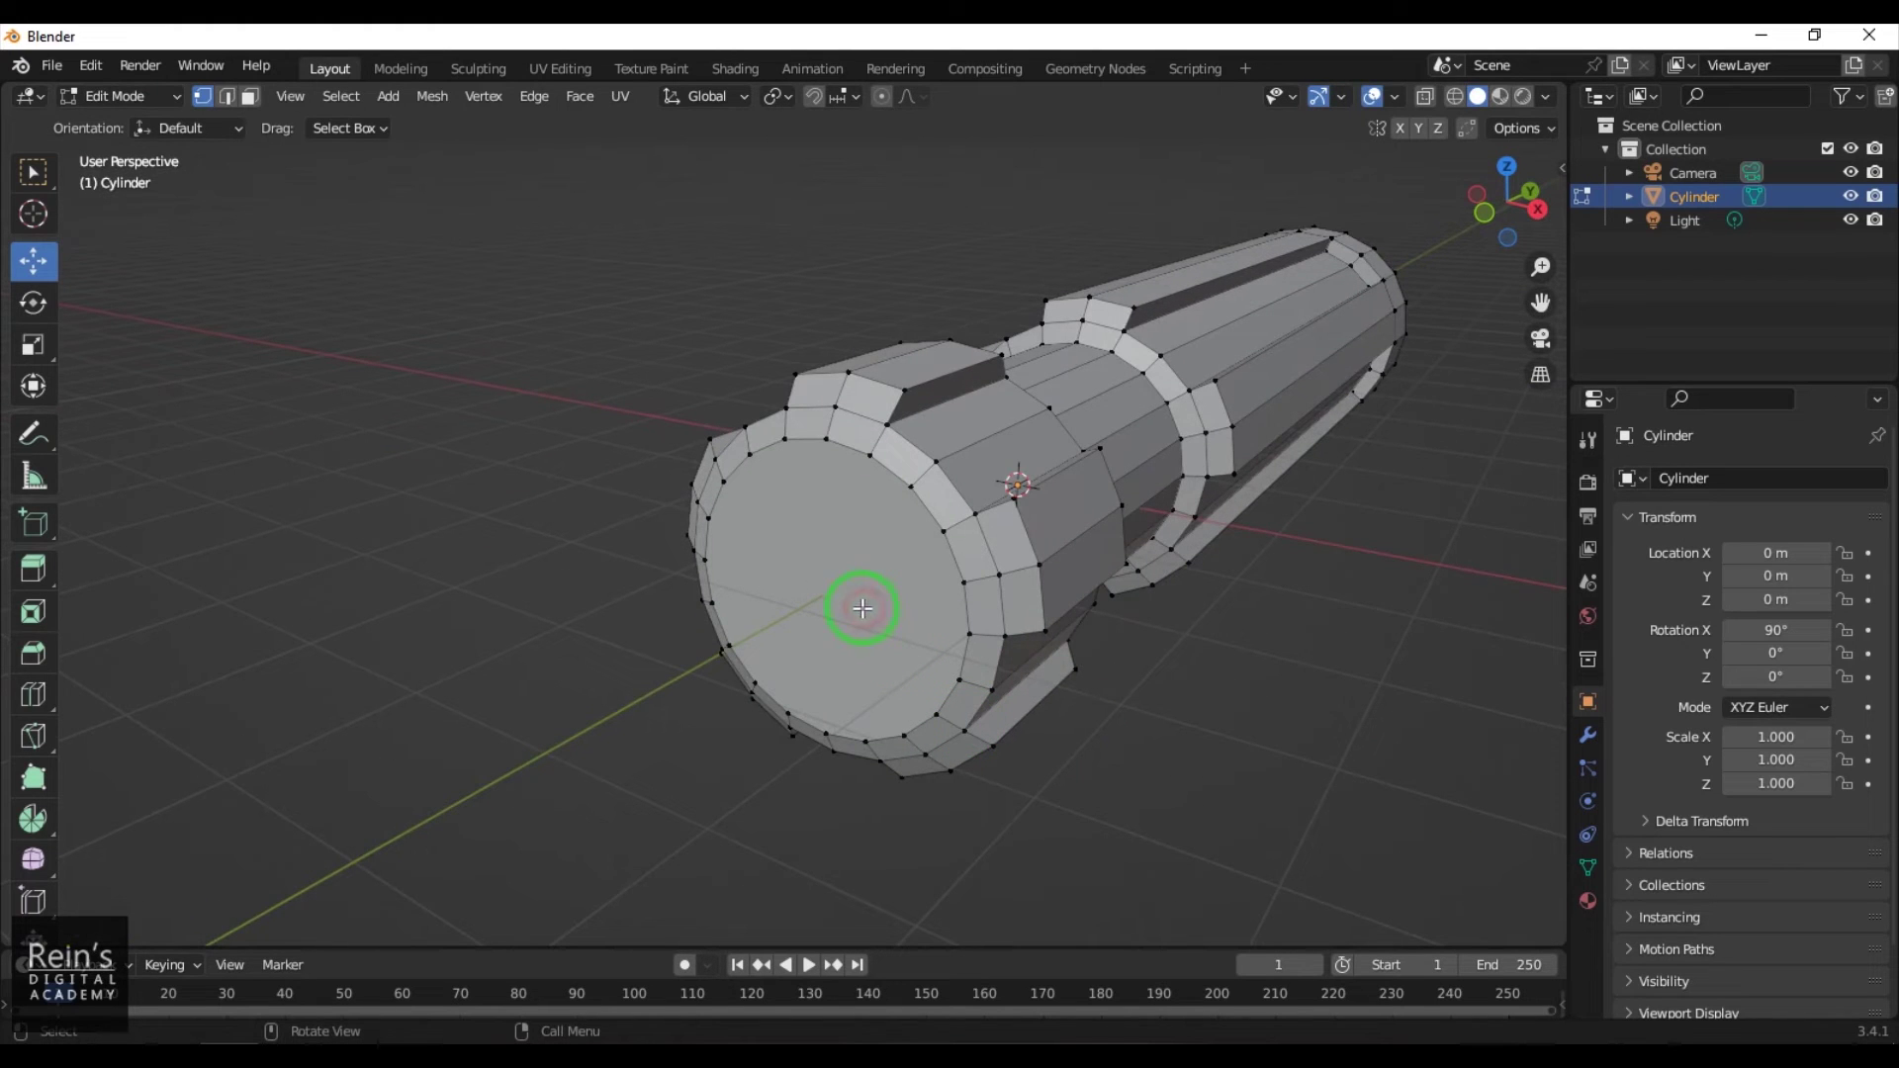
click(854, 607)
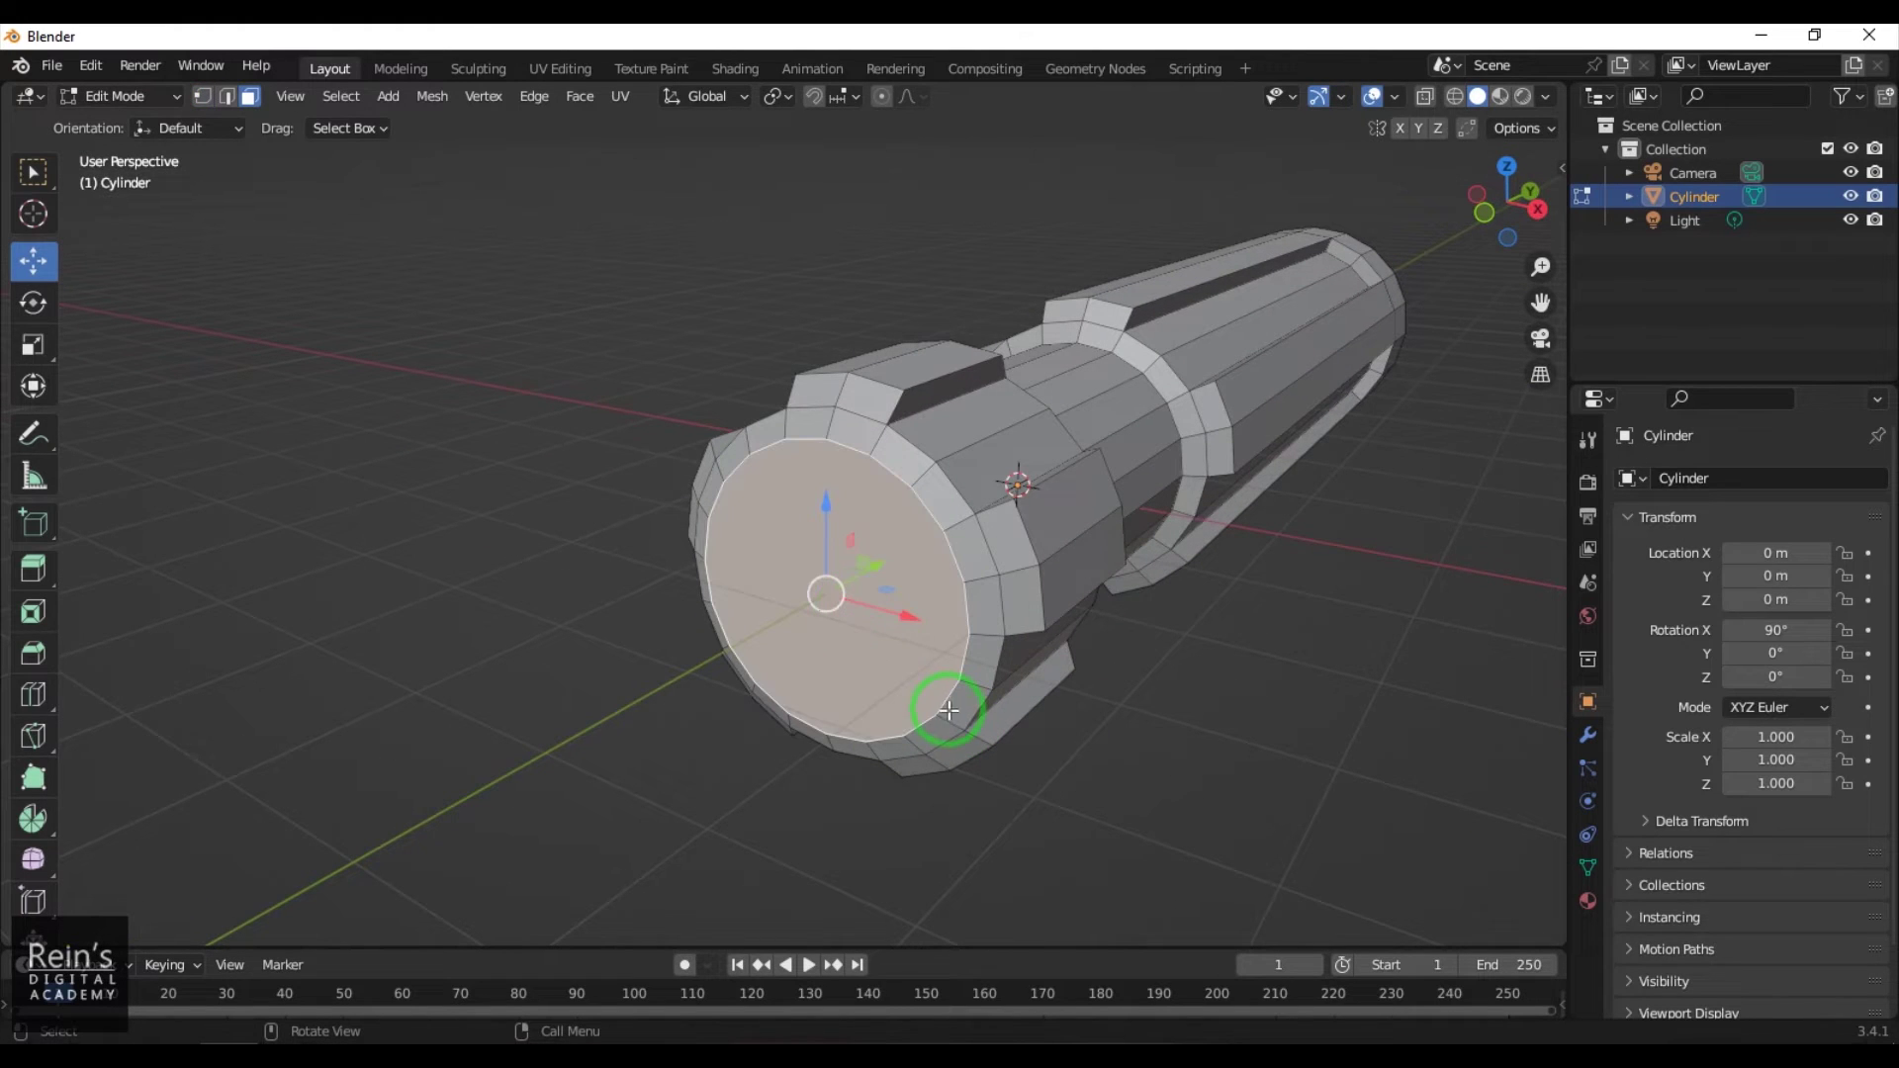
key(e)
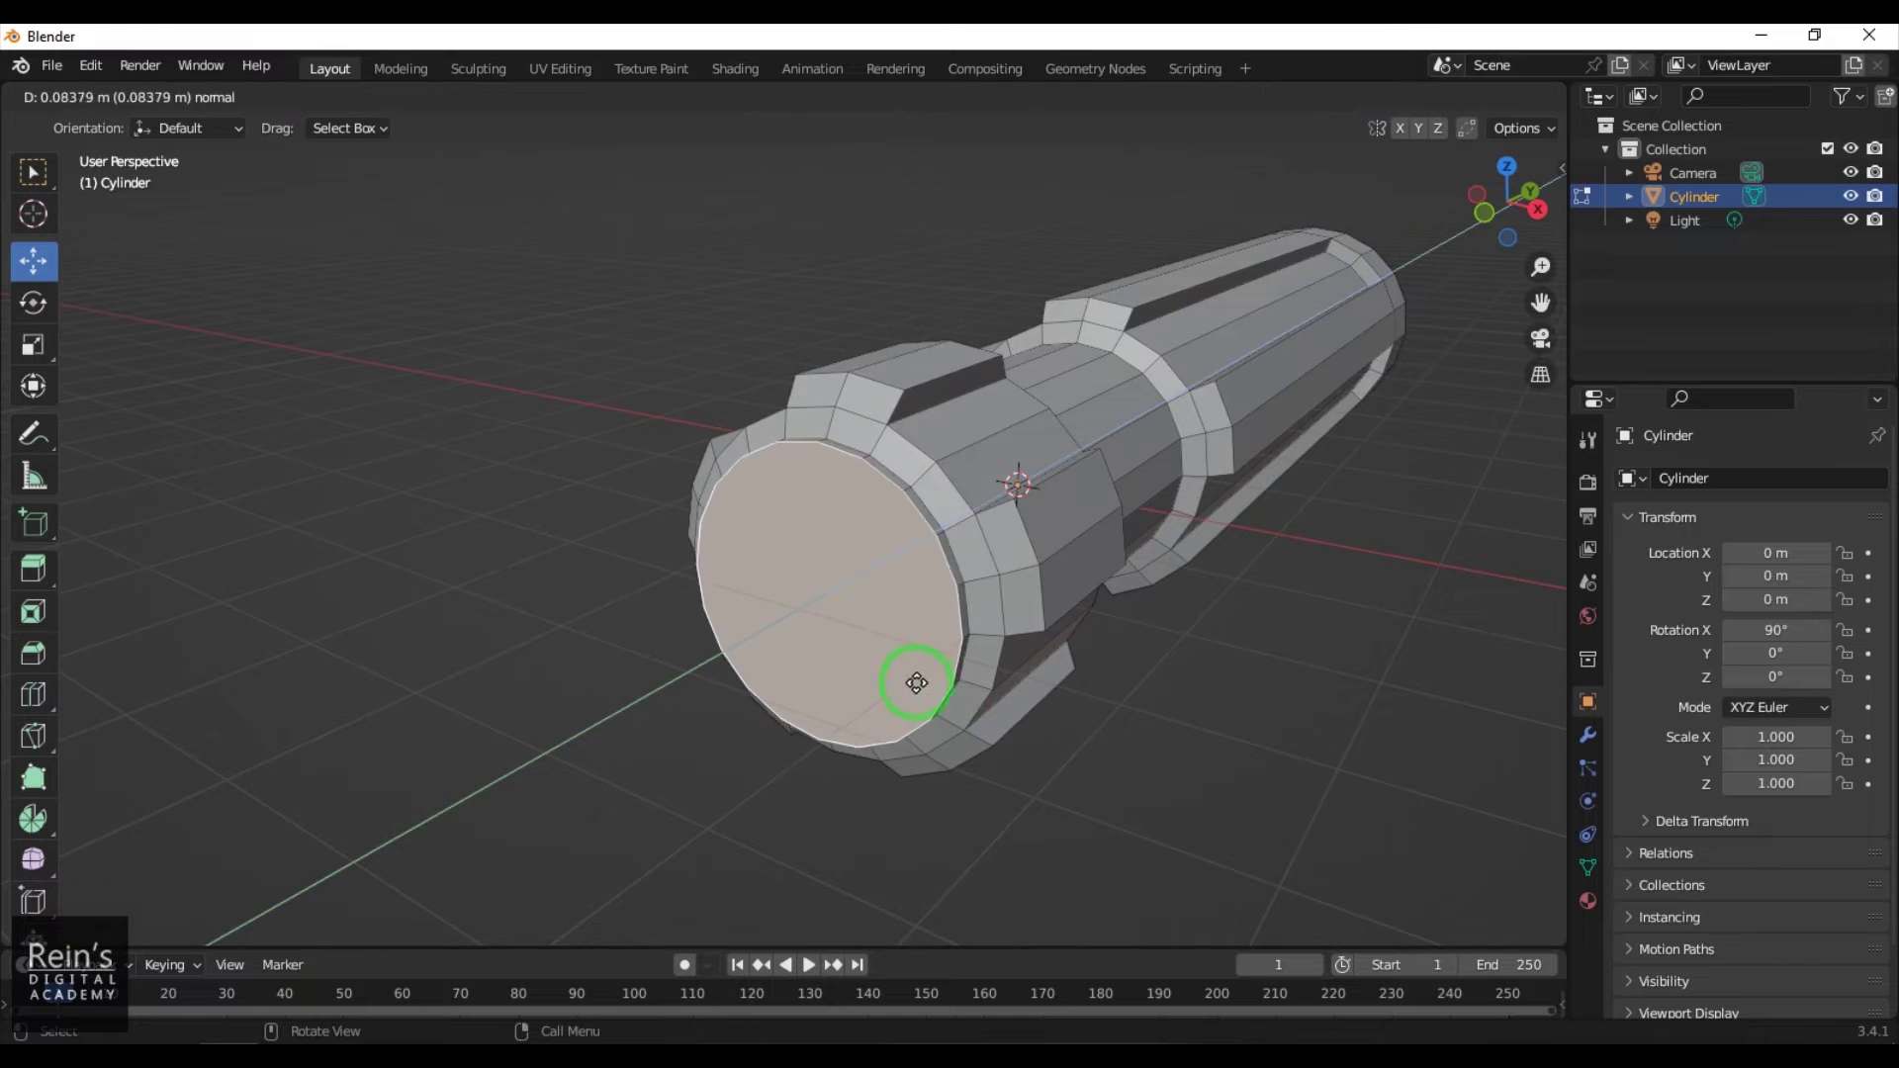
right_click(1263, 764)
key(ctrl+z)
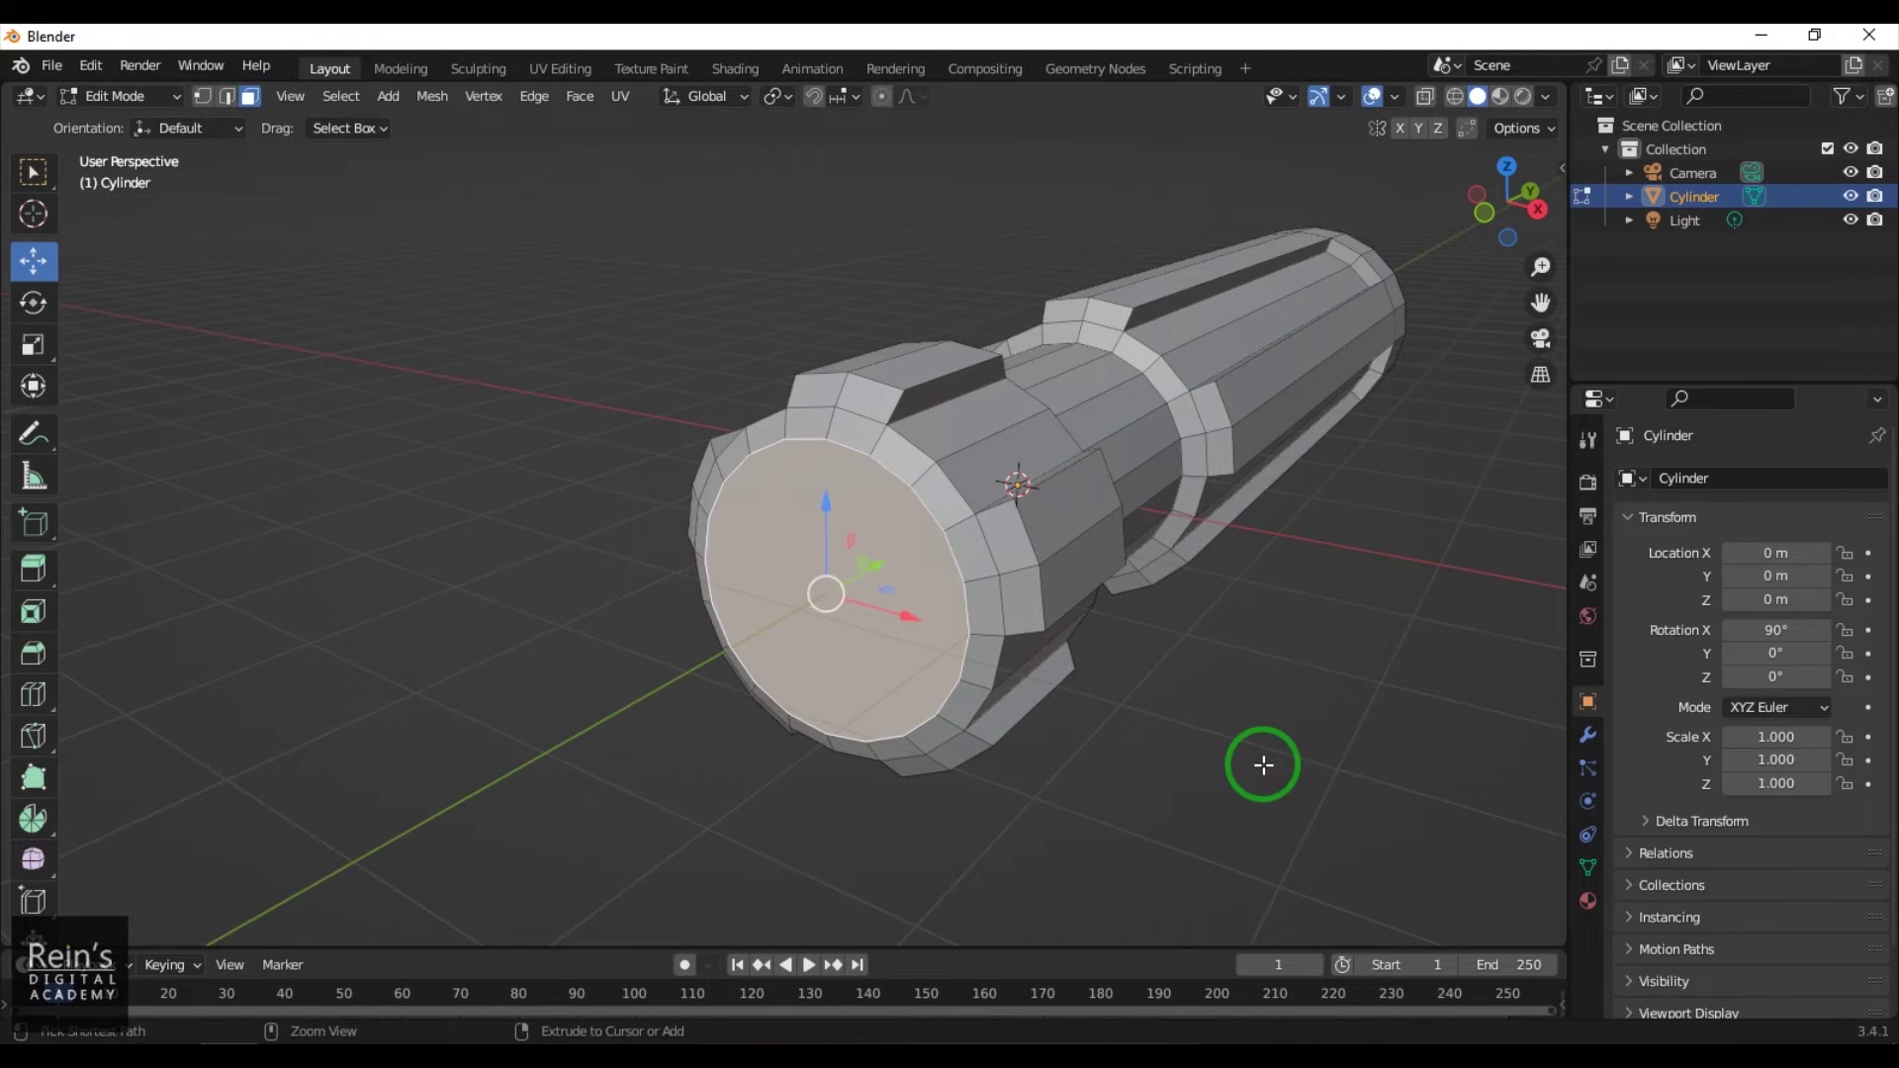
Extrude the head's flat end face in place and scale the new face to 0.263
click(880, 597)
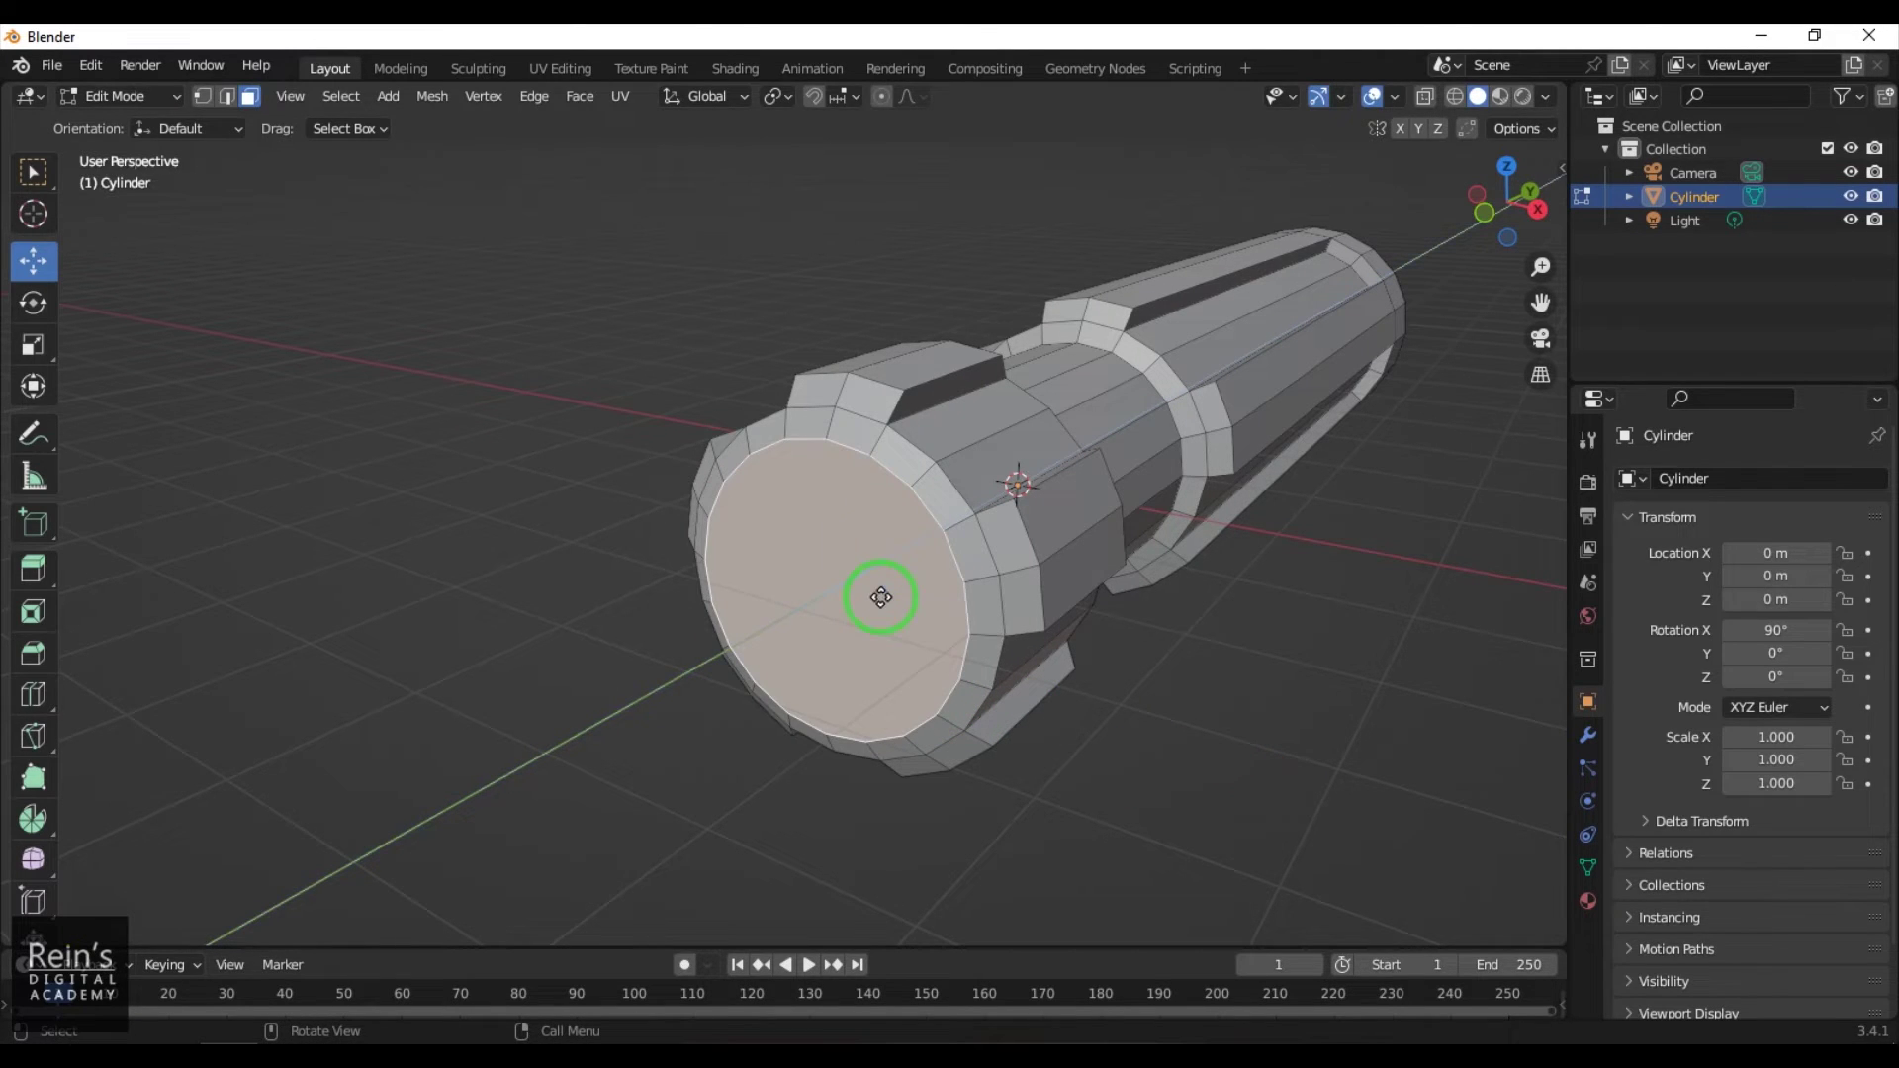
key(e)
right_click(881, 597)
key(s)
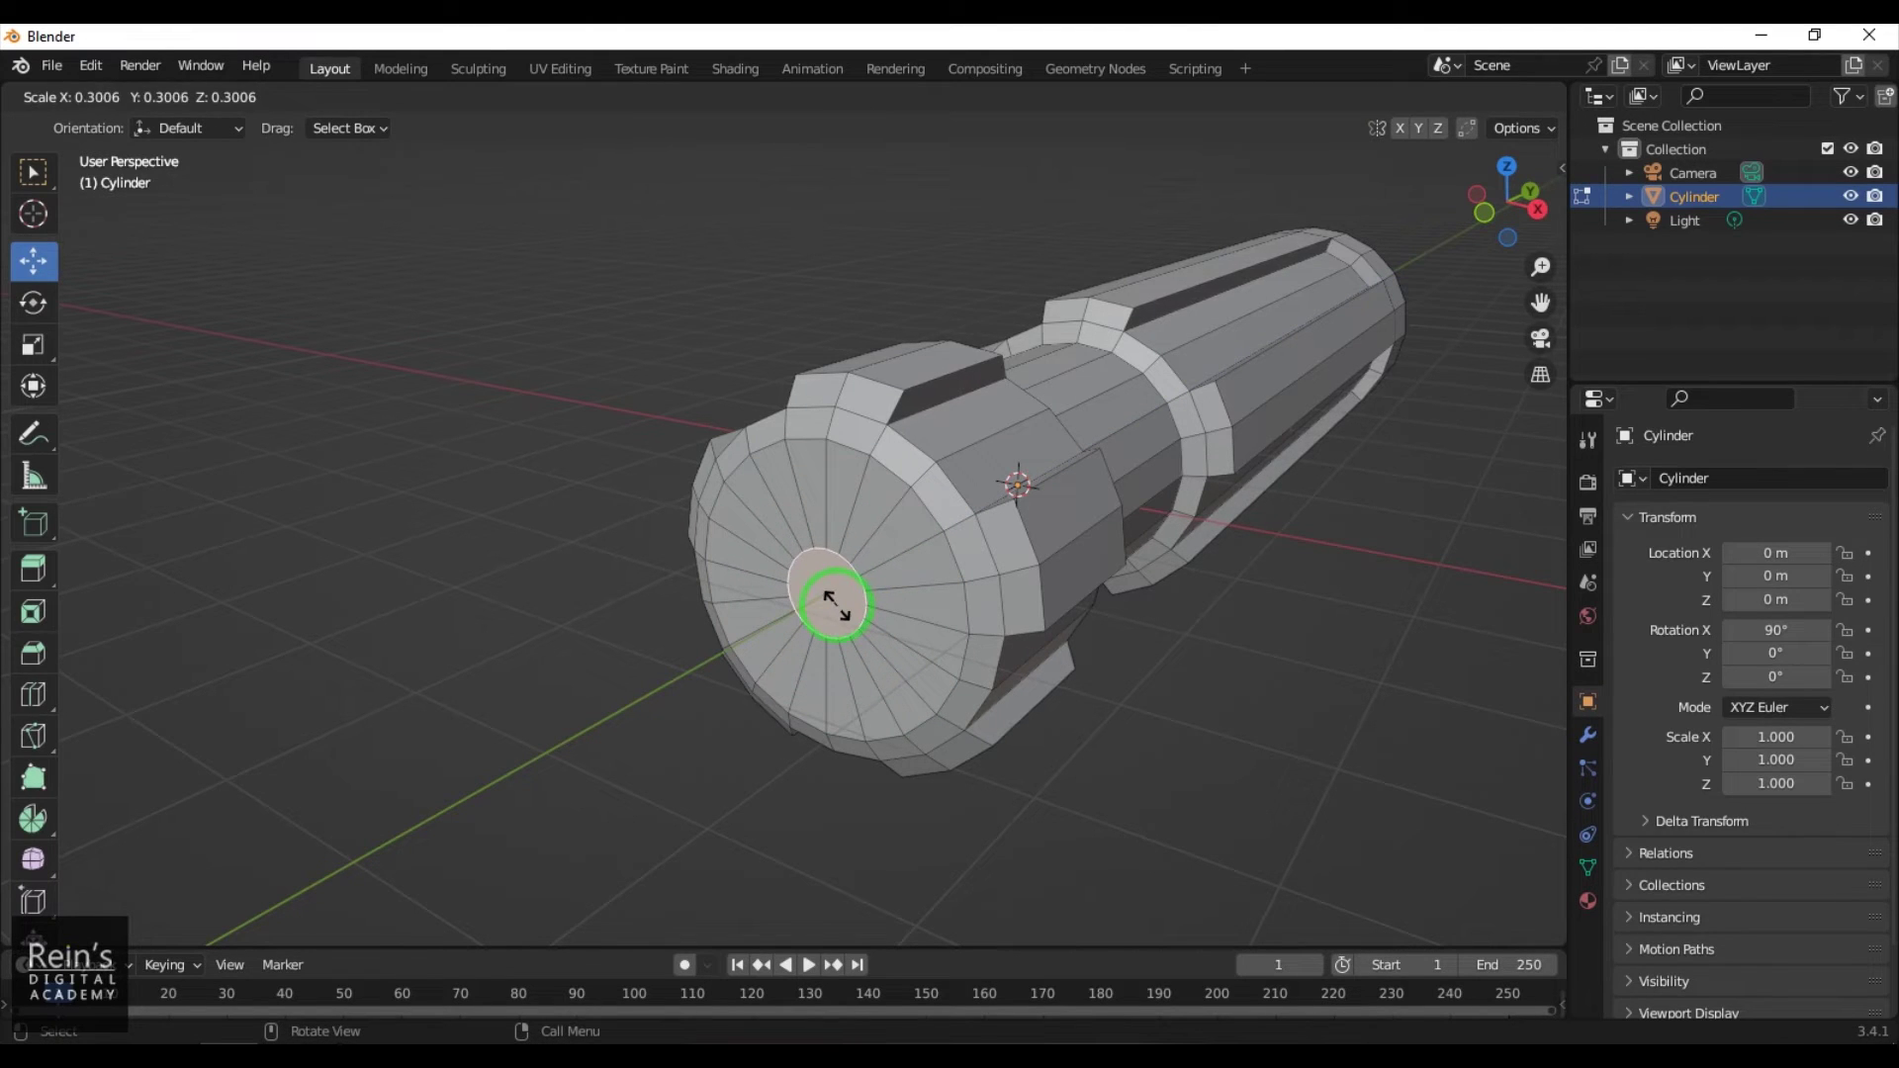
click(834, 605)
scroll(1200, 798, up, 2)
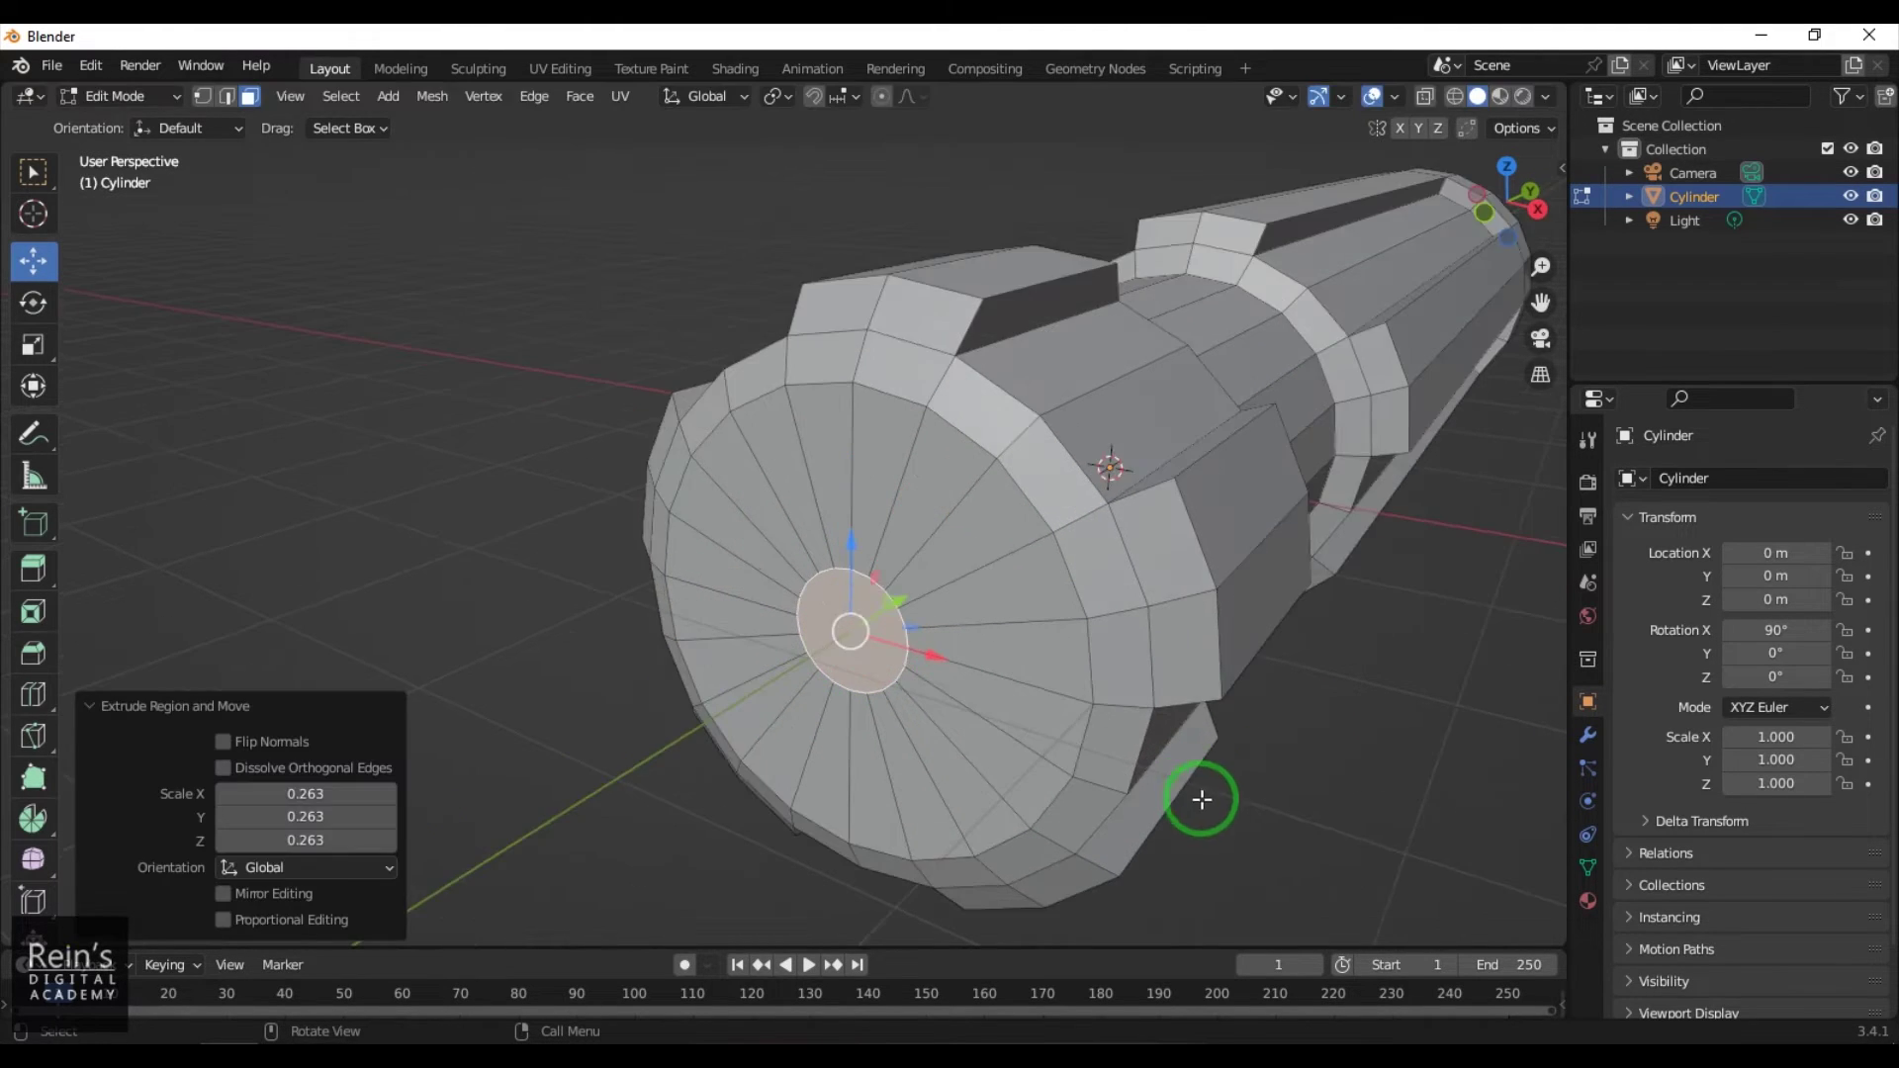
click(1270, 888)
Extrude the small central face along its normals by -0.526 m to form a round hole in the head
click(856, 641)
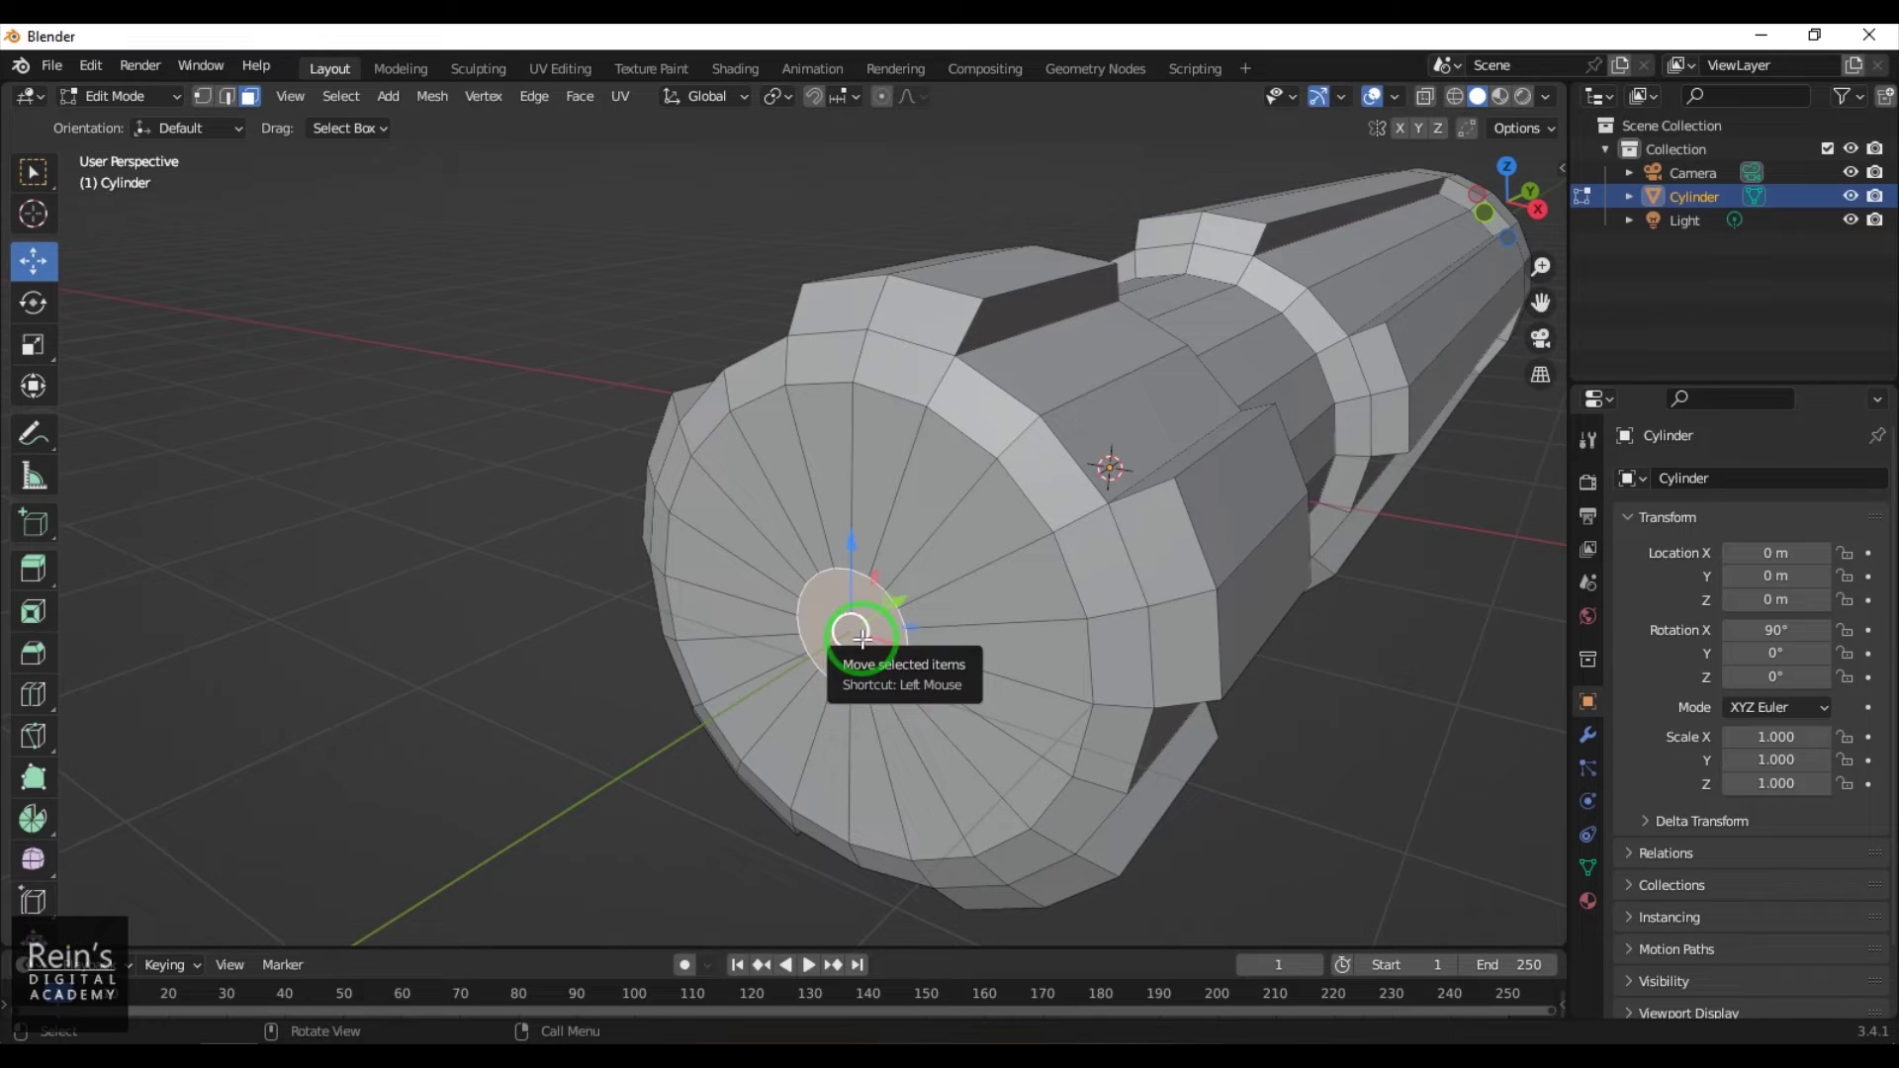
key(alt+e)
click(862, 638)
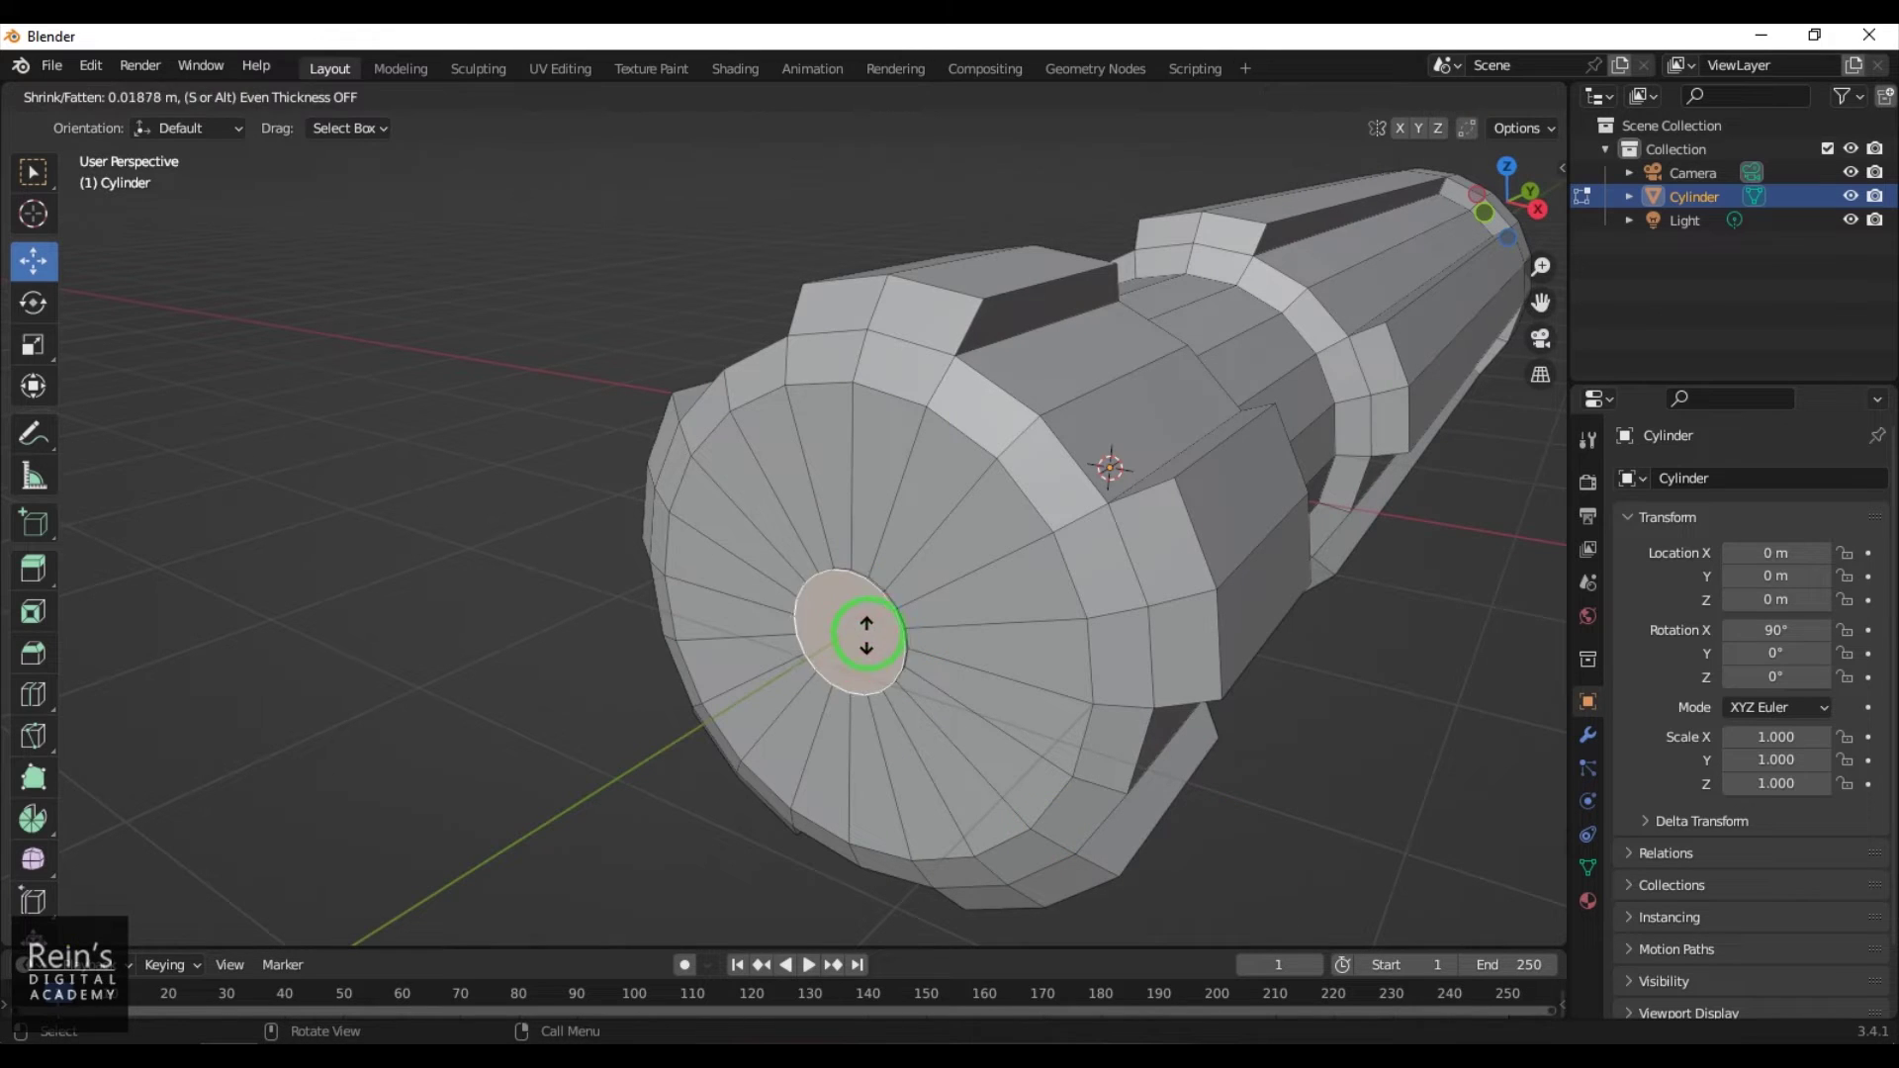
click(714, 705)
scroll(583, 771, up, 6)
scroll(530, 699, down, 6)
mouse_move(501, 577)
middle_down()
mouse_move(508, 551)
mouse_move(525, 602)
middle_up()
scroll(589, 649, up, 4)
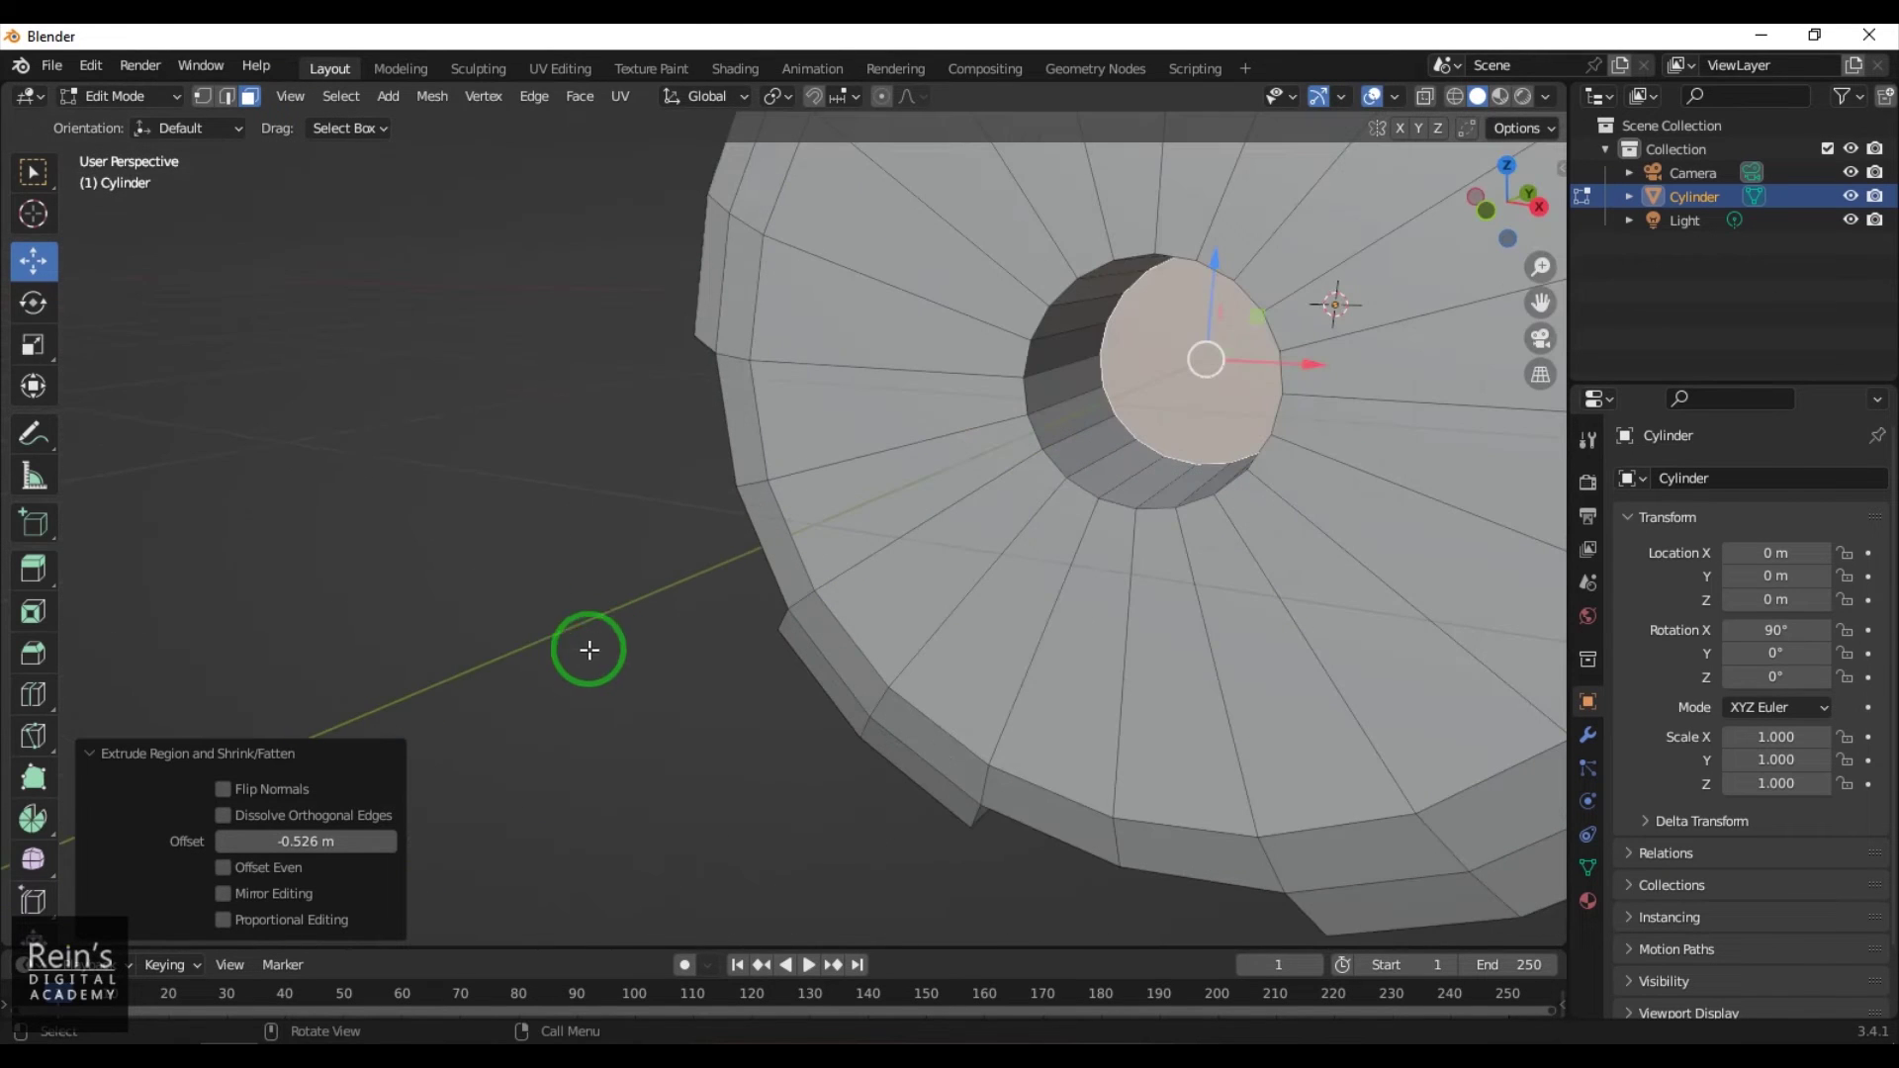
Extrude the hole's floor face in place and scale the new face down
click(593, 710)
click(1180, 378)
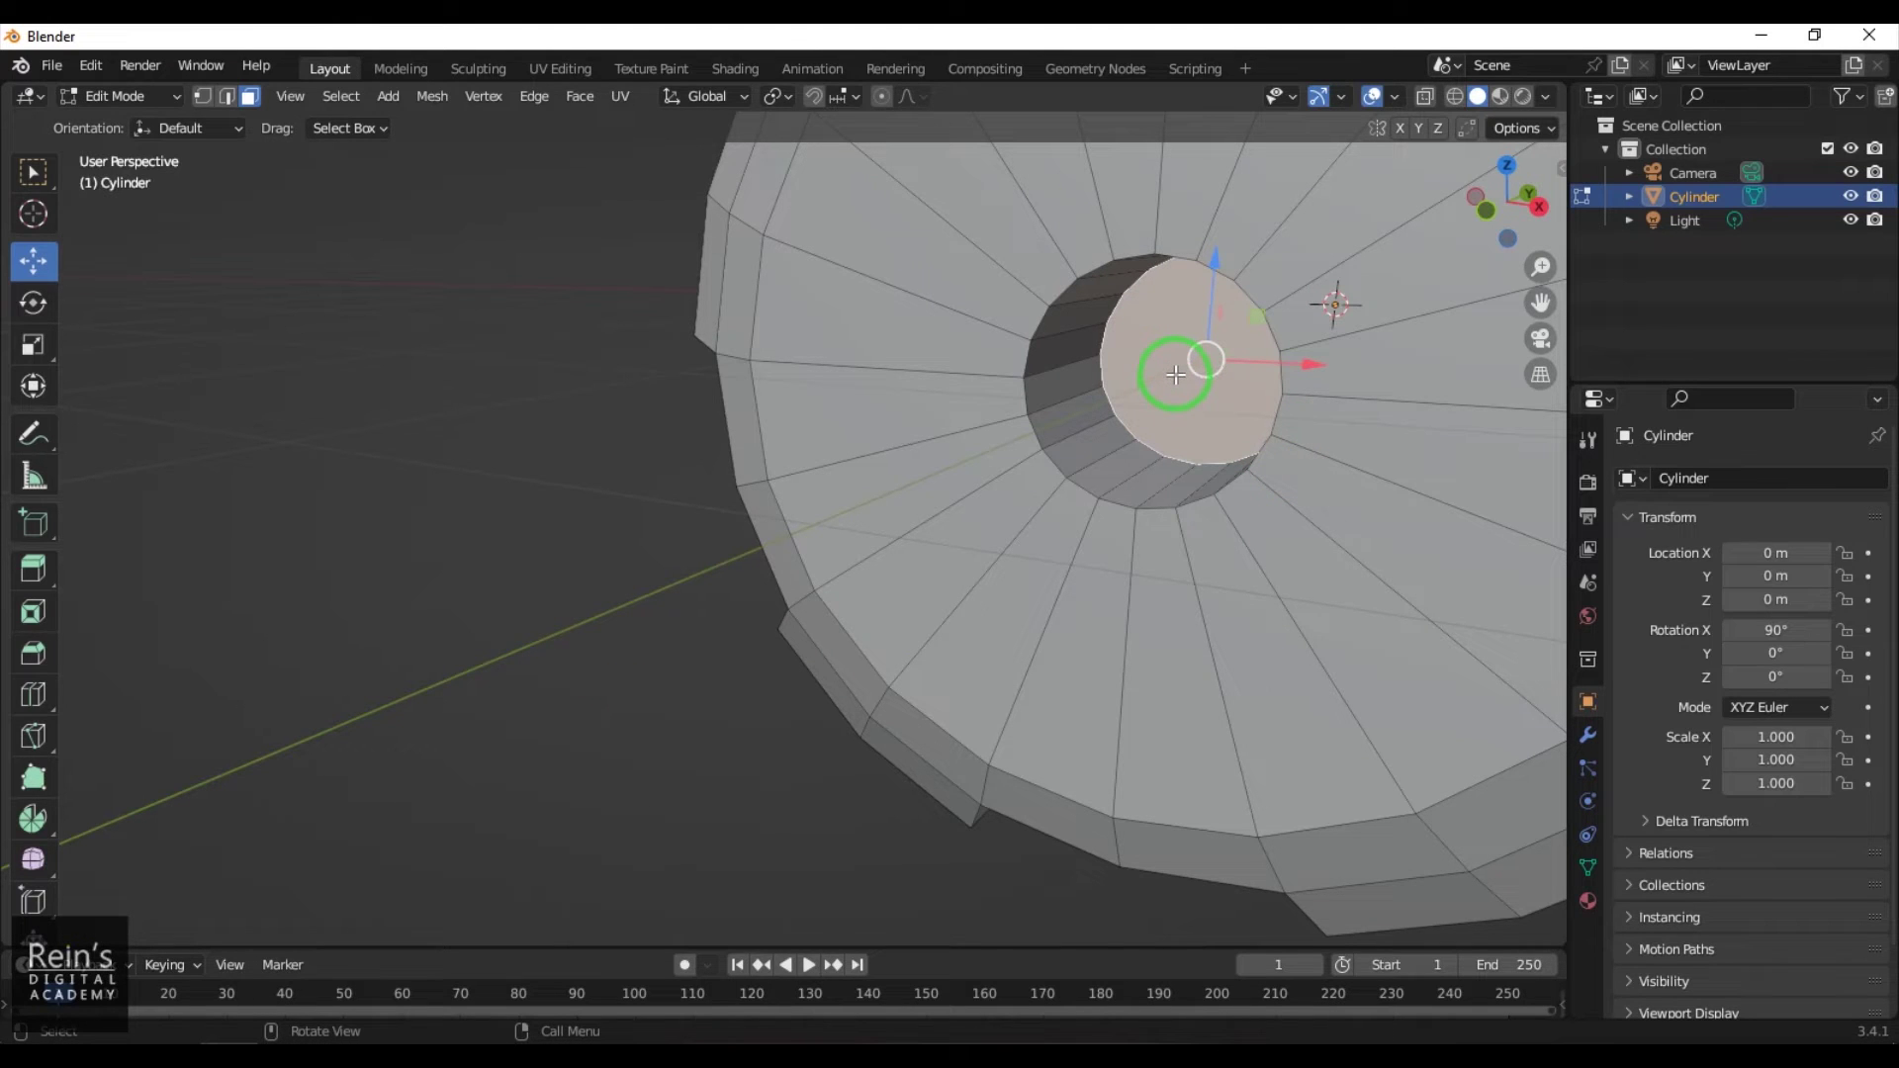
key(e)
right_click(1175, 374)
key(s)
click(1191, 356)
click(715, 736)
Merge the vertices of the small face on the hole's floor at center
click(1207, 361)
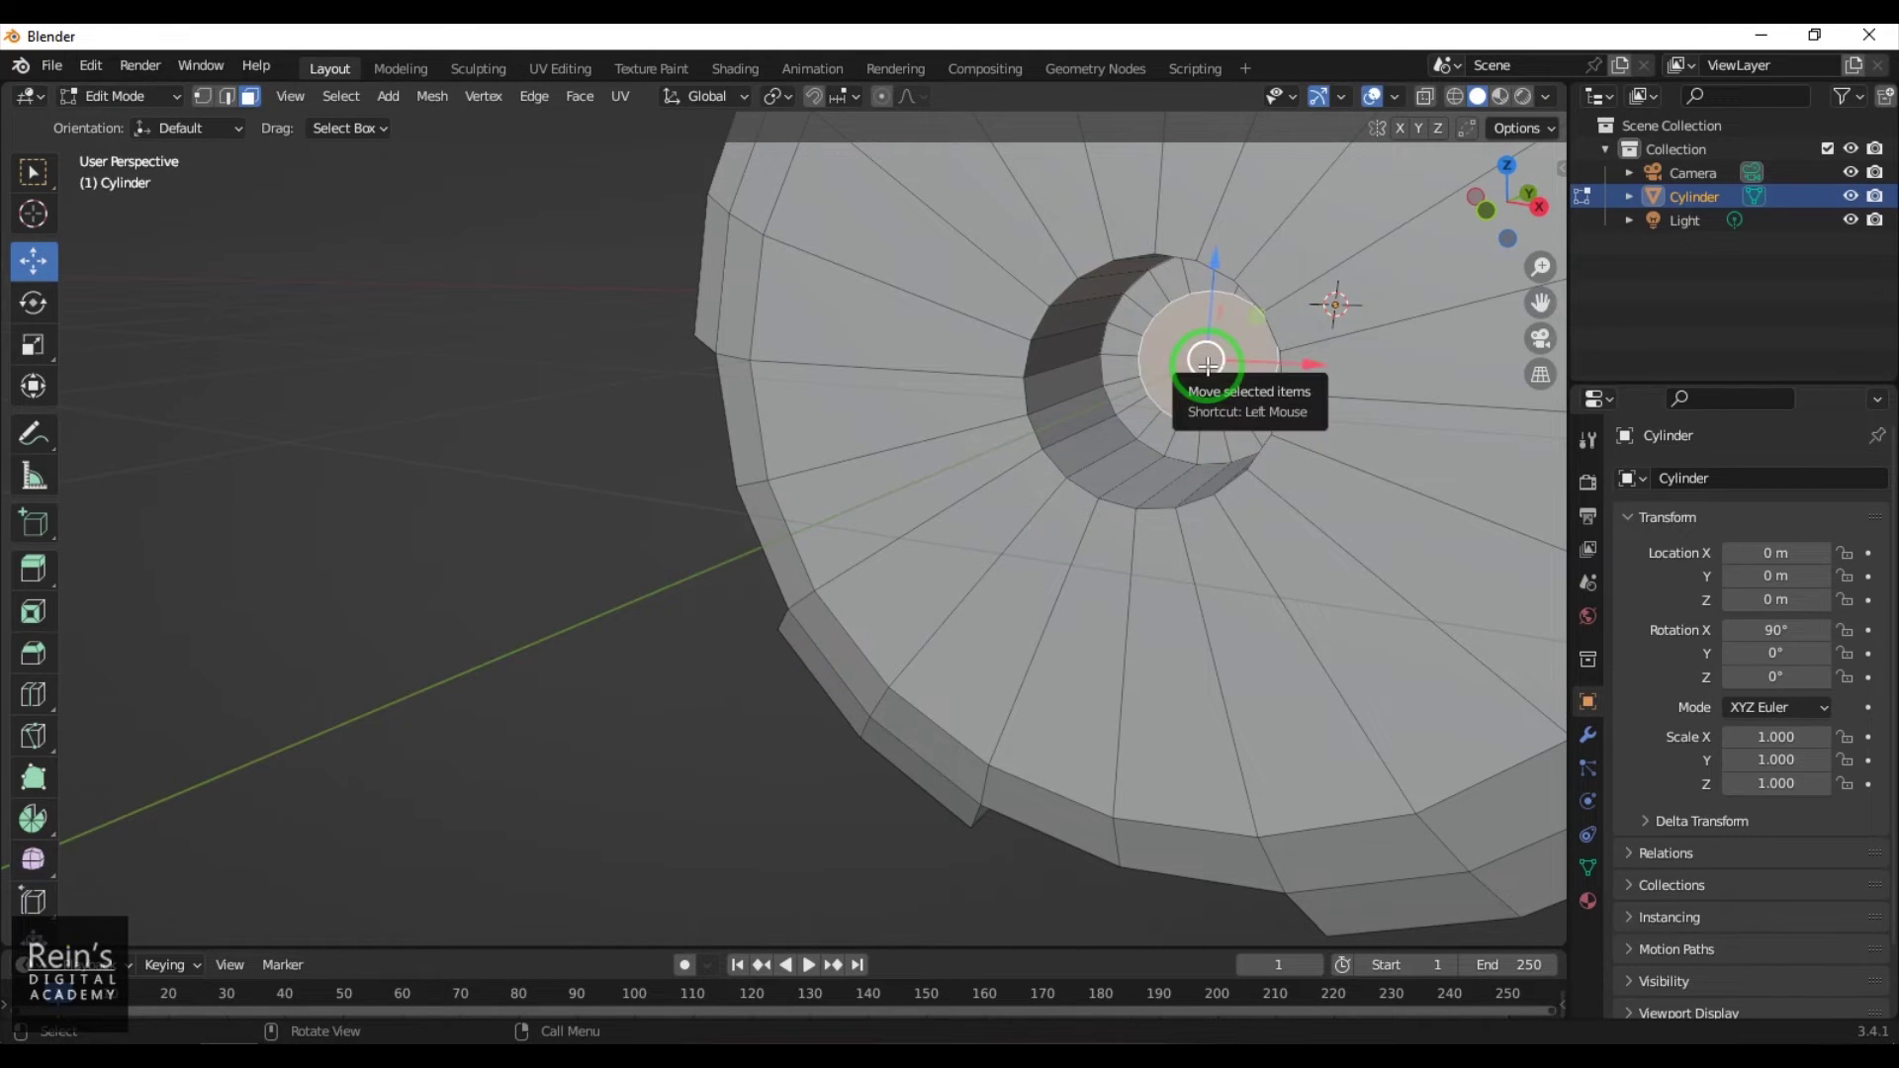
key(m)
click(1208, 366)
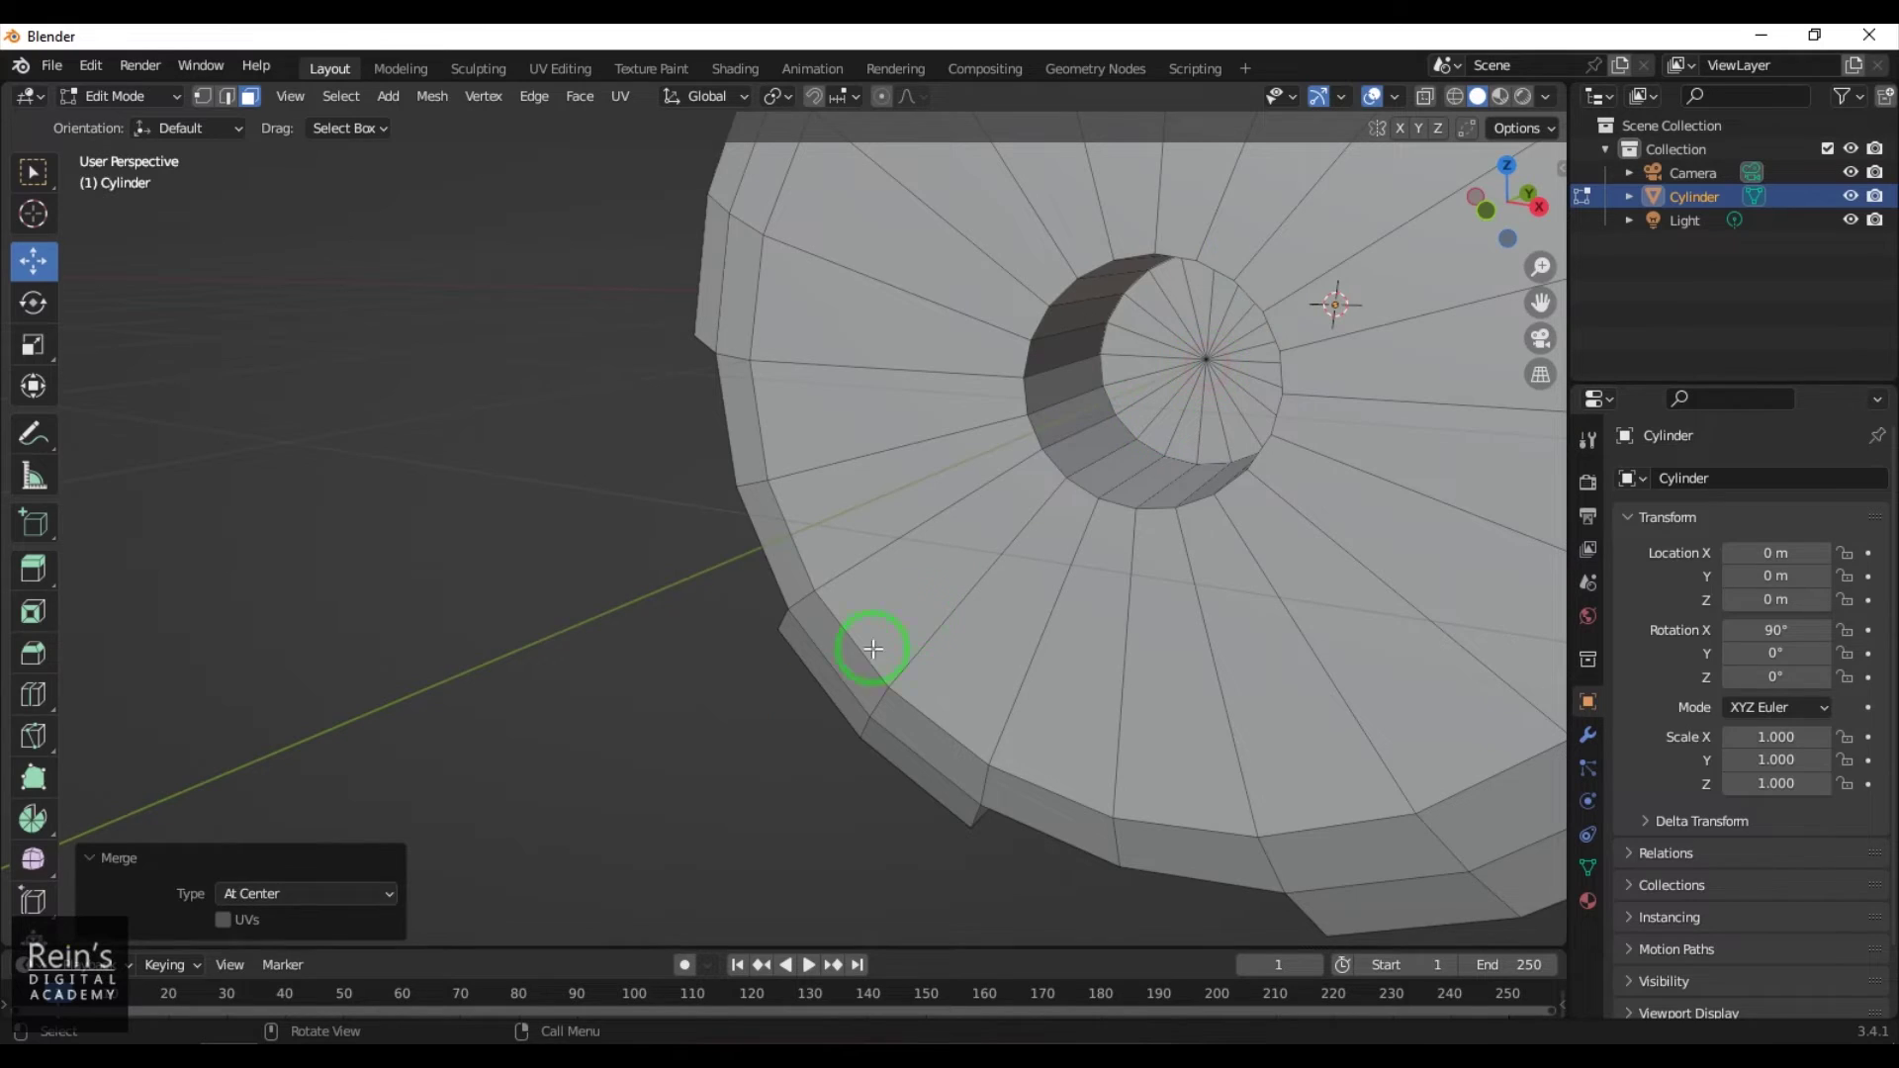
middle_drag(614, 784, 1127, 703)
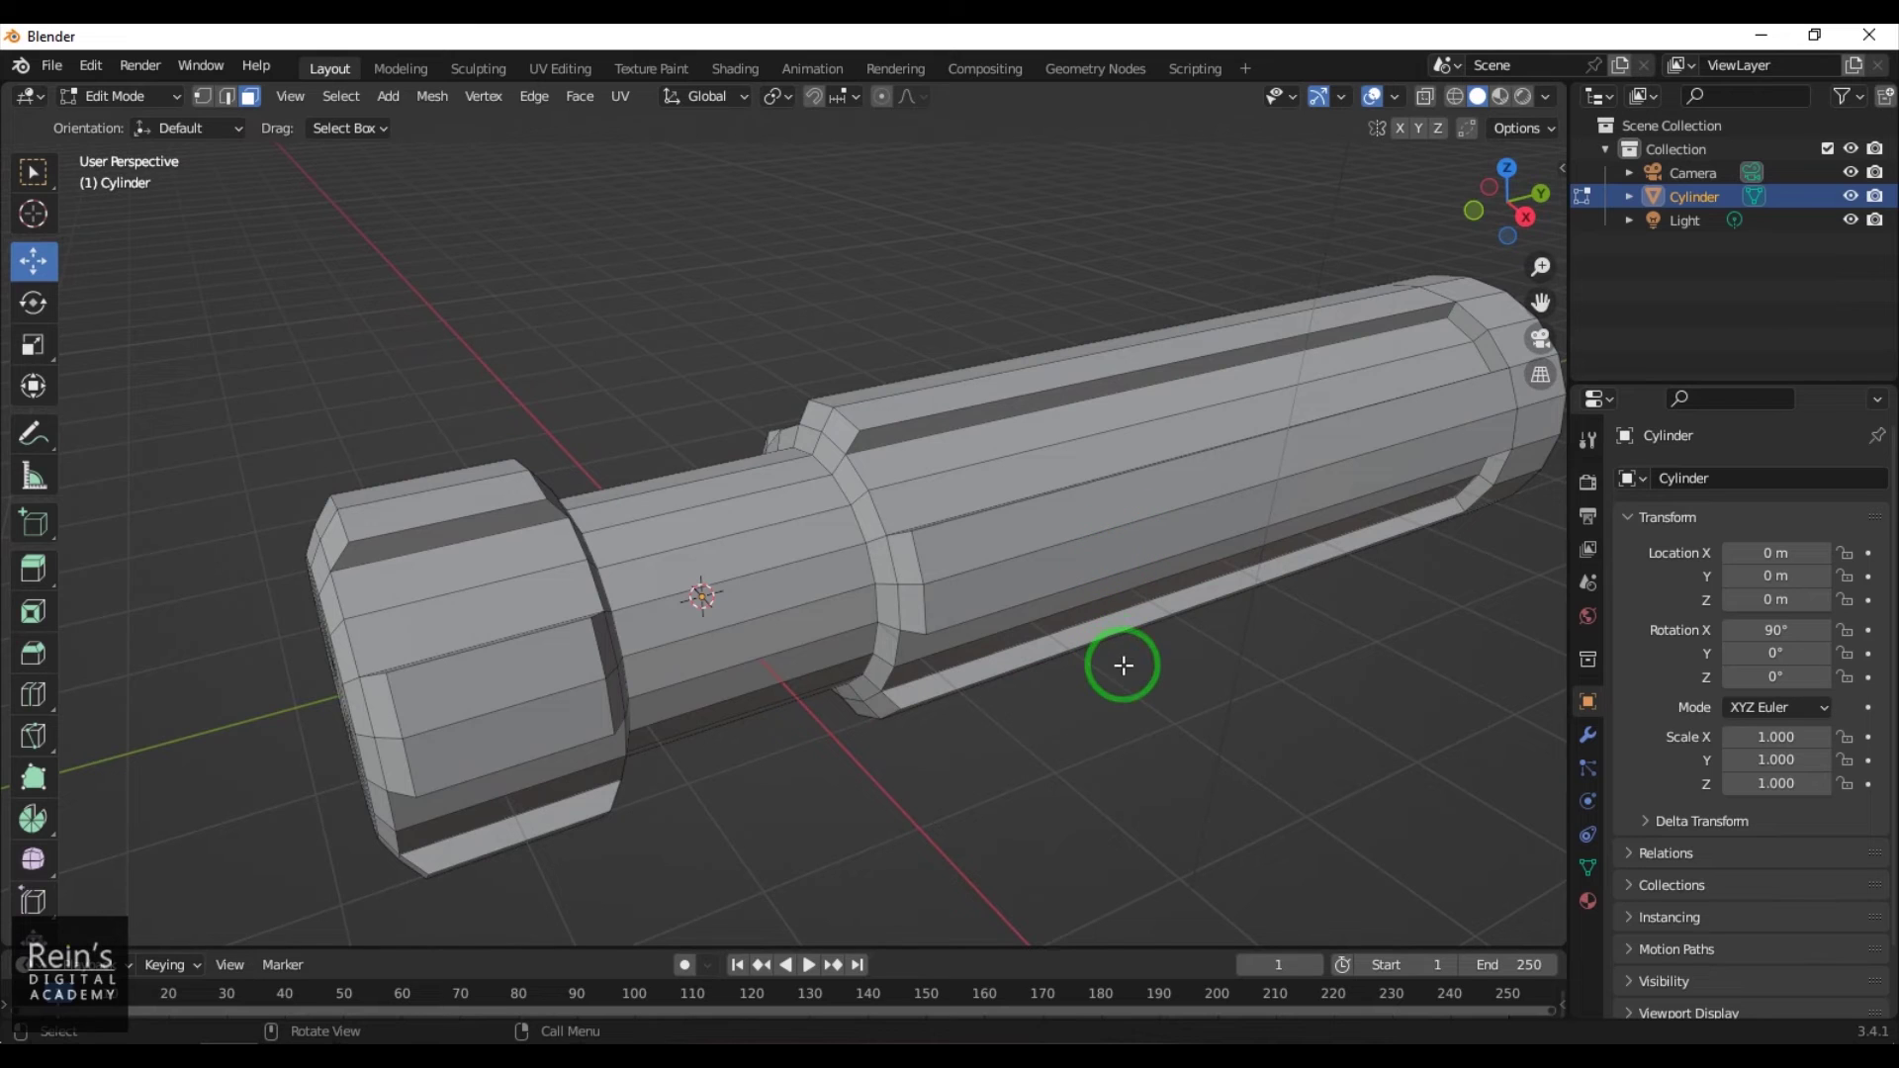
click(535, 96)
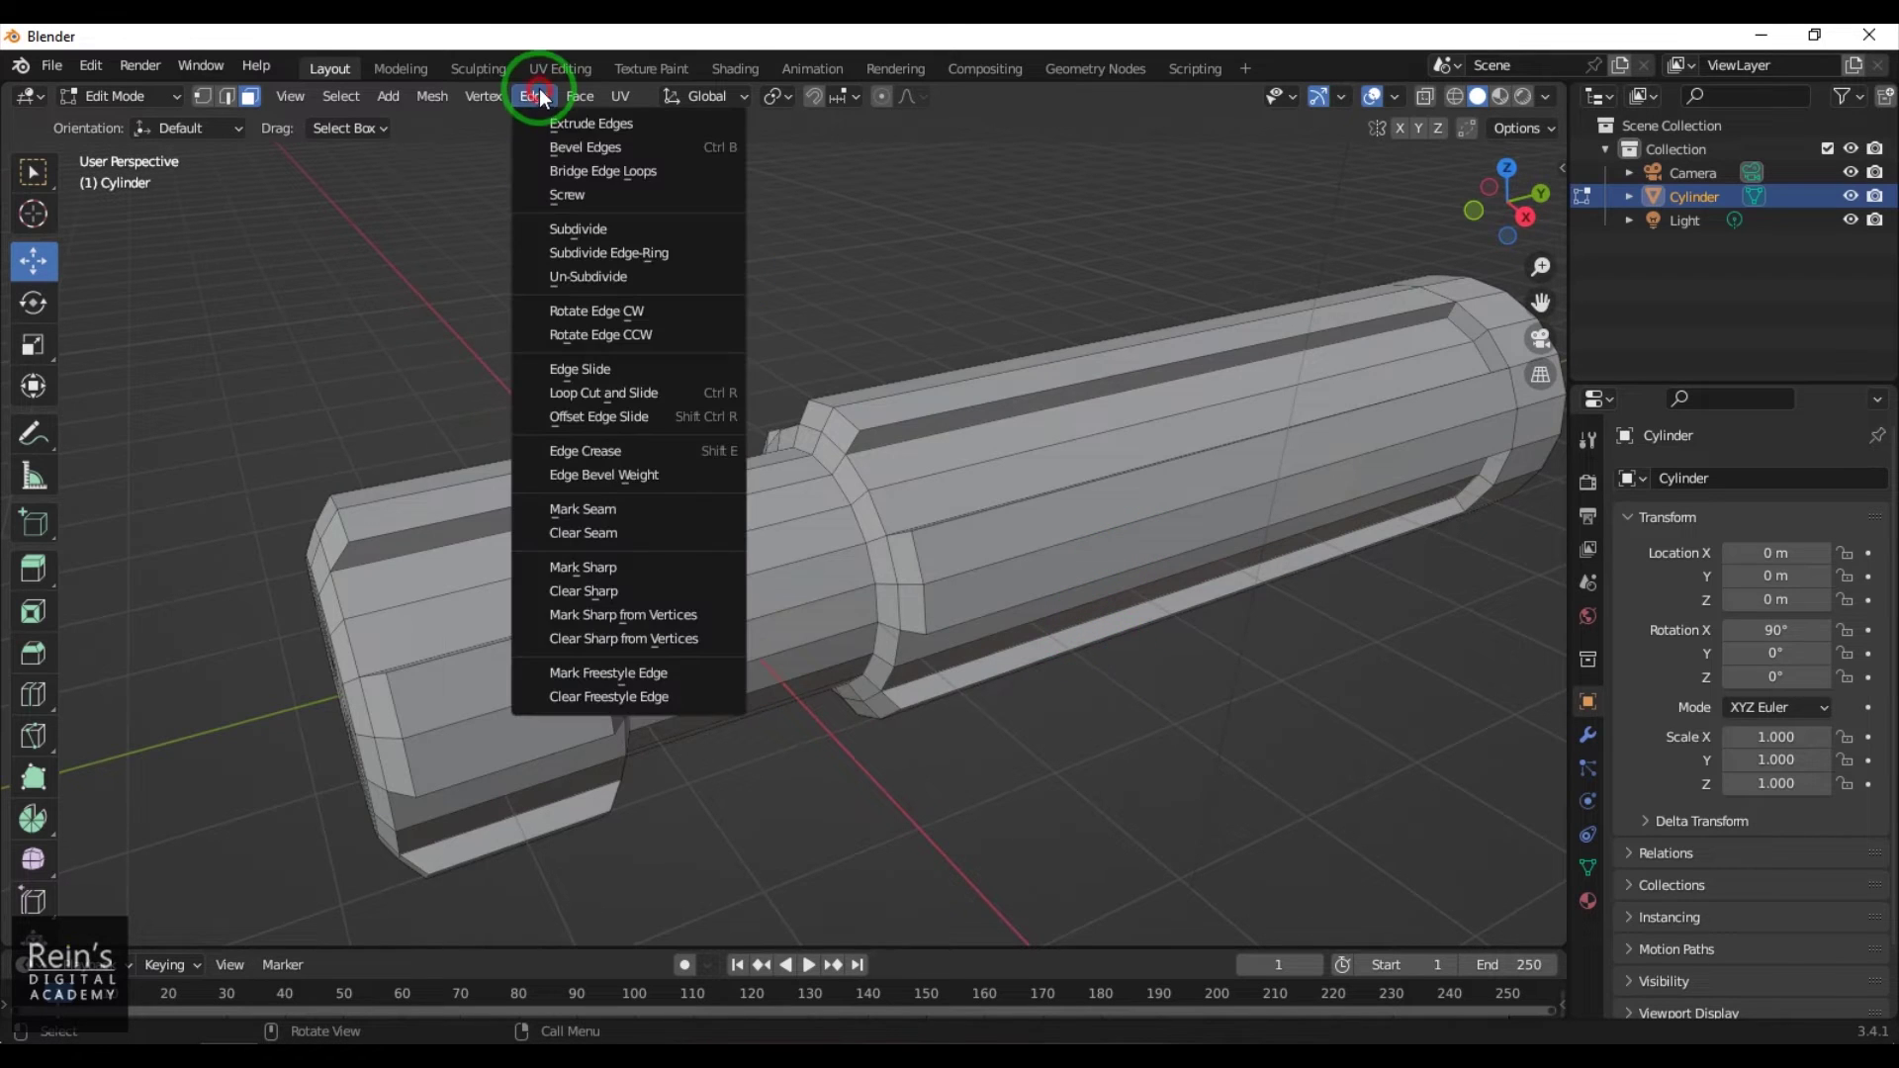
click(644, 392)
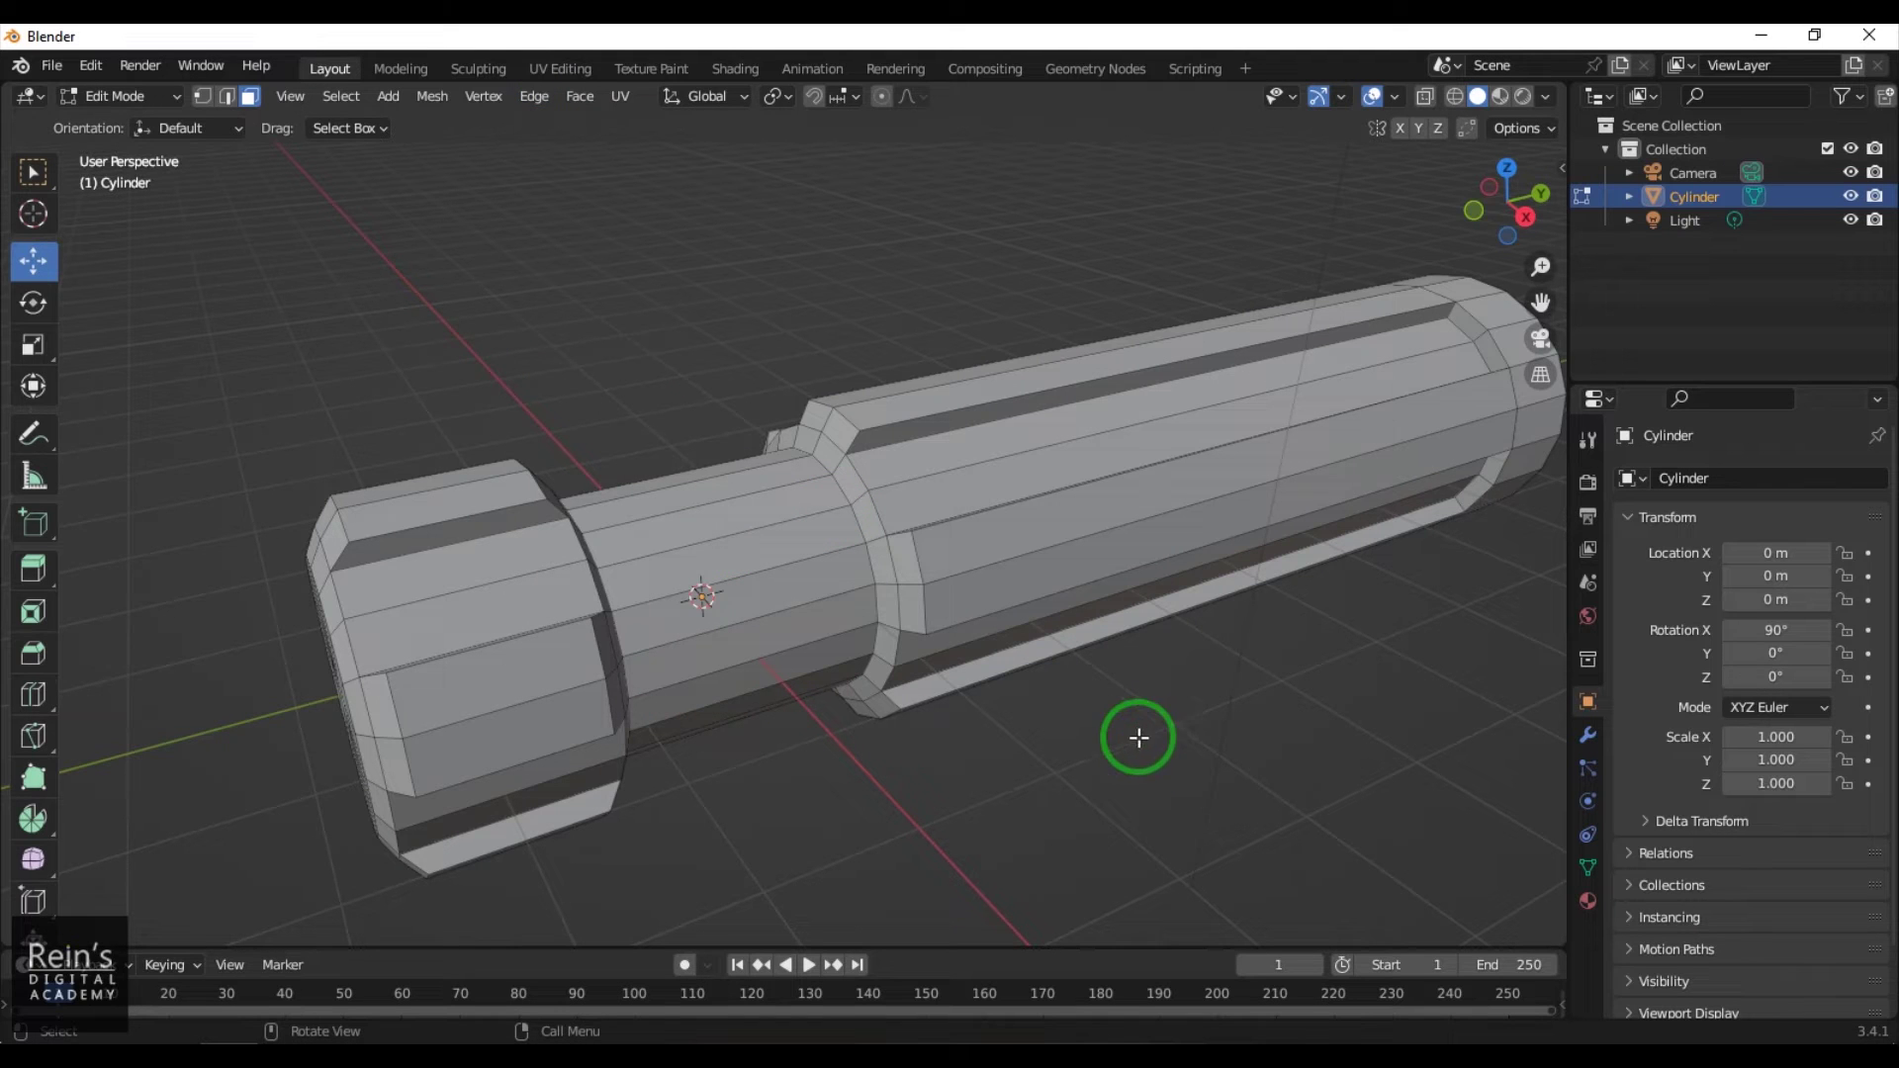
Leave mesh editing and return to Object Mode
middle_drag(1191, 759, 1093, 762)
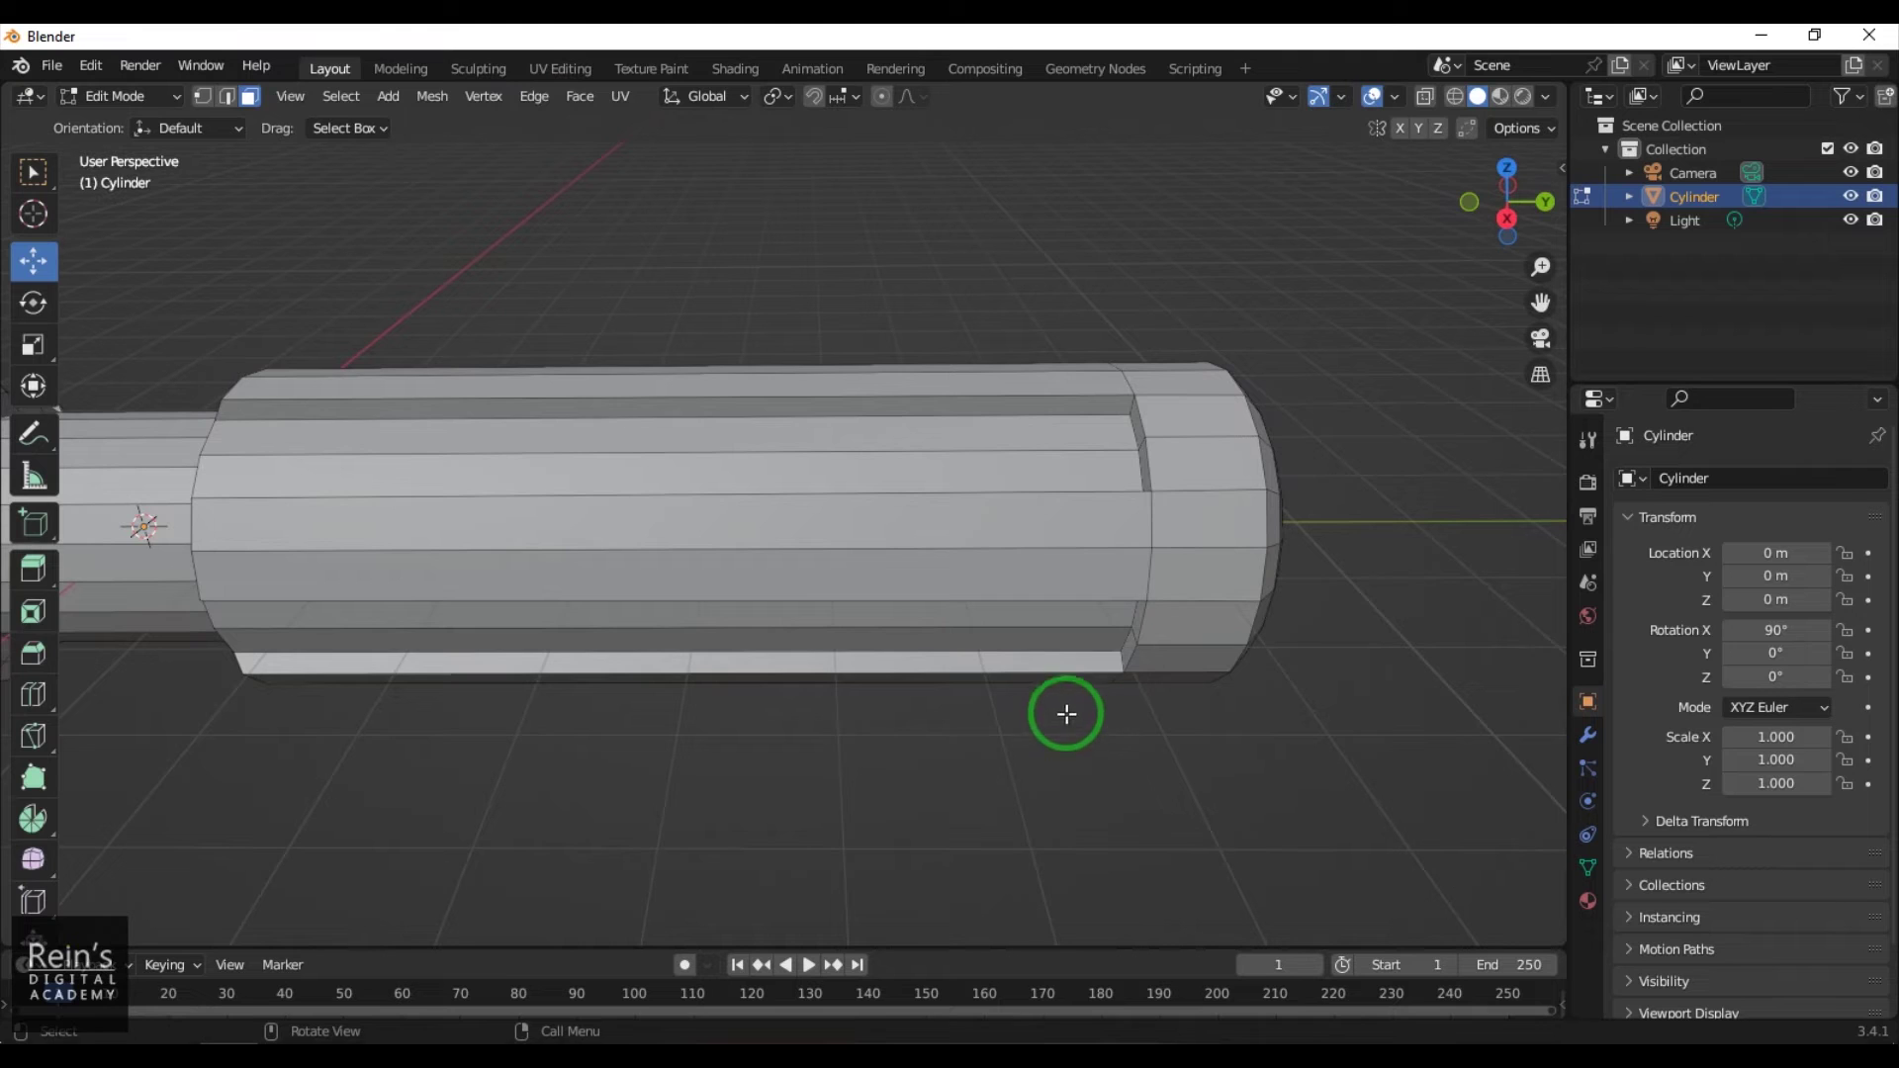
key(Tab)
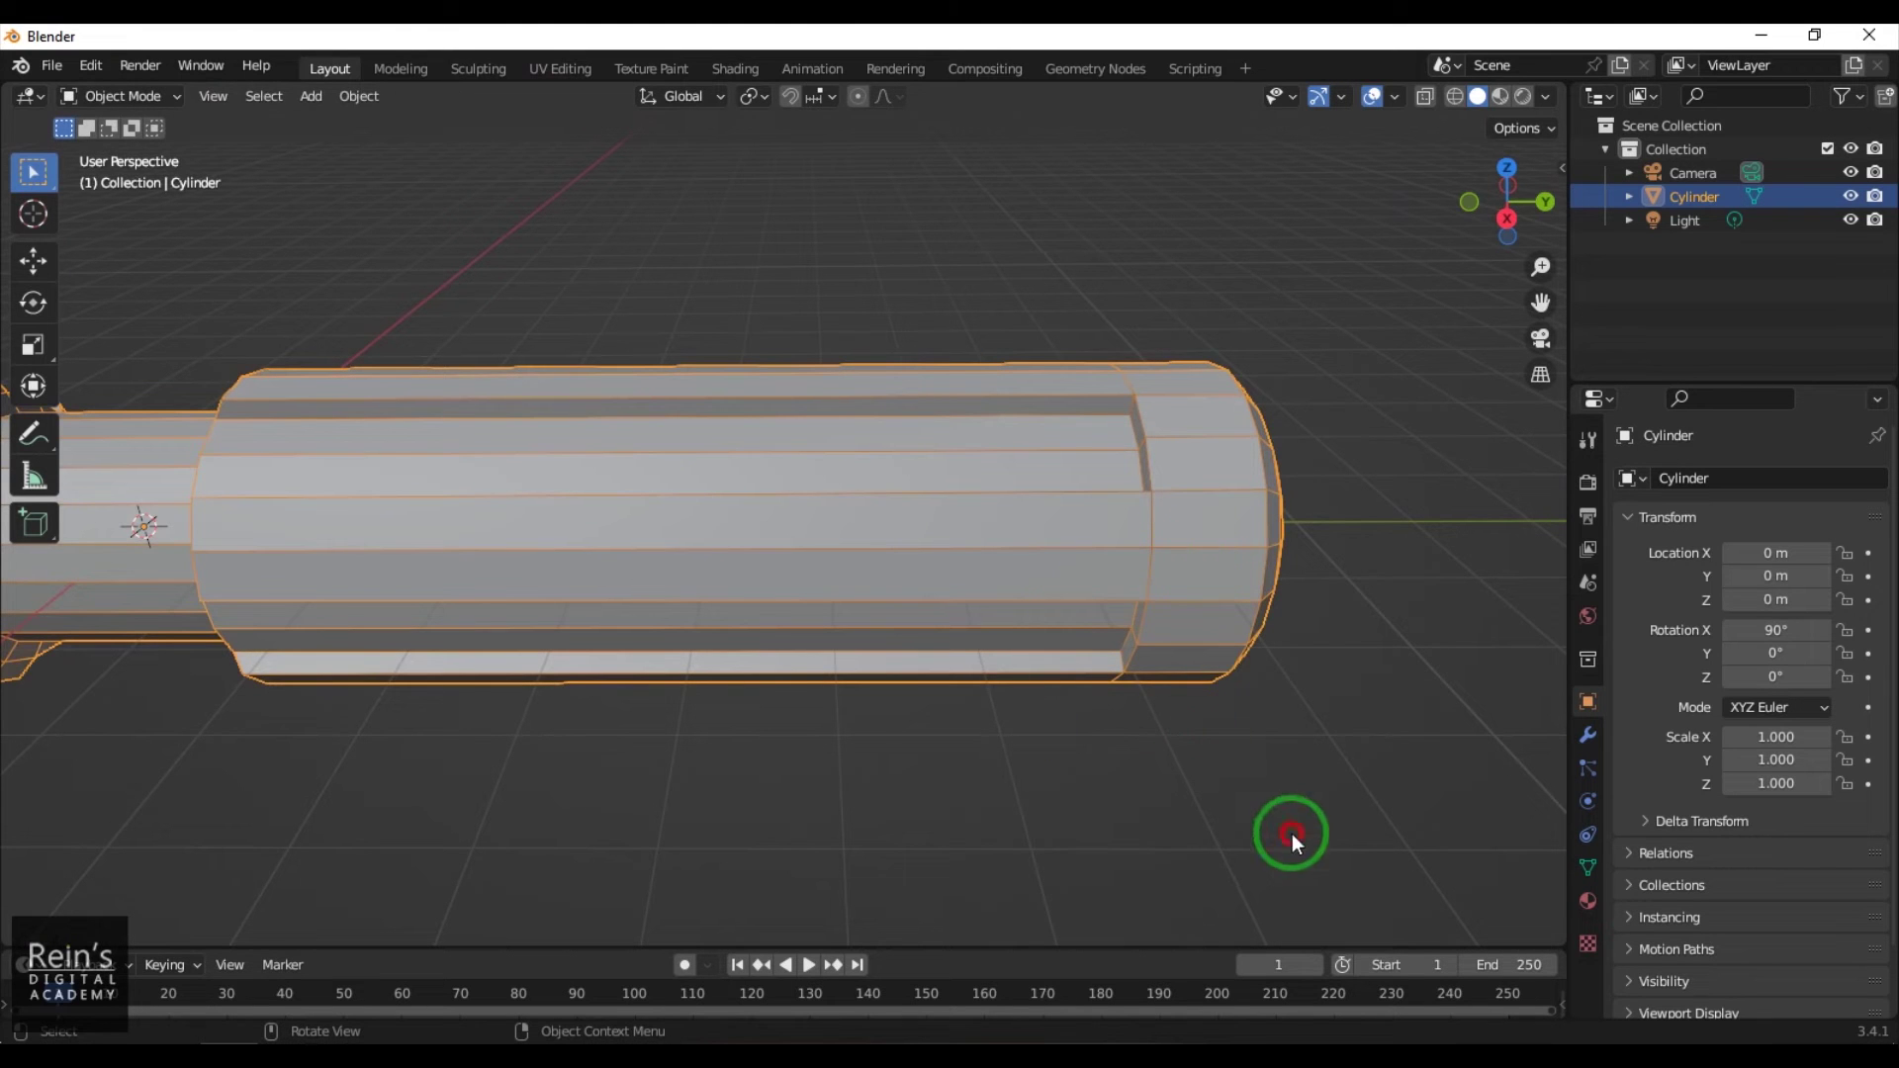
Add a Subdivision Surface modifier to the cylinder and set its viewport level to 2
click(1411, 732)
click(1166, 574)
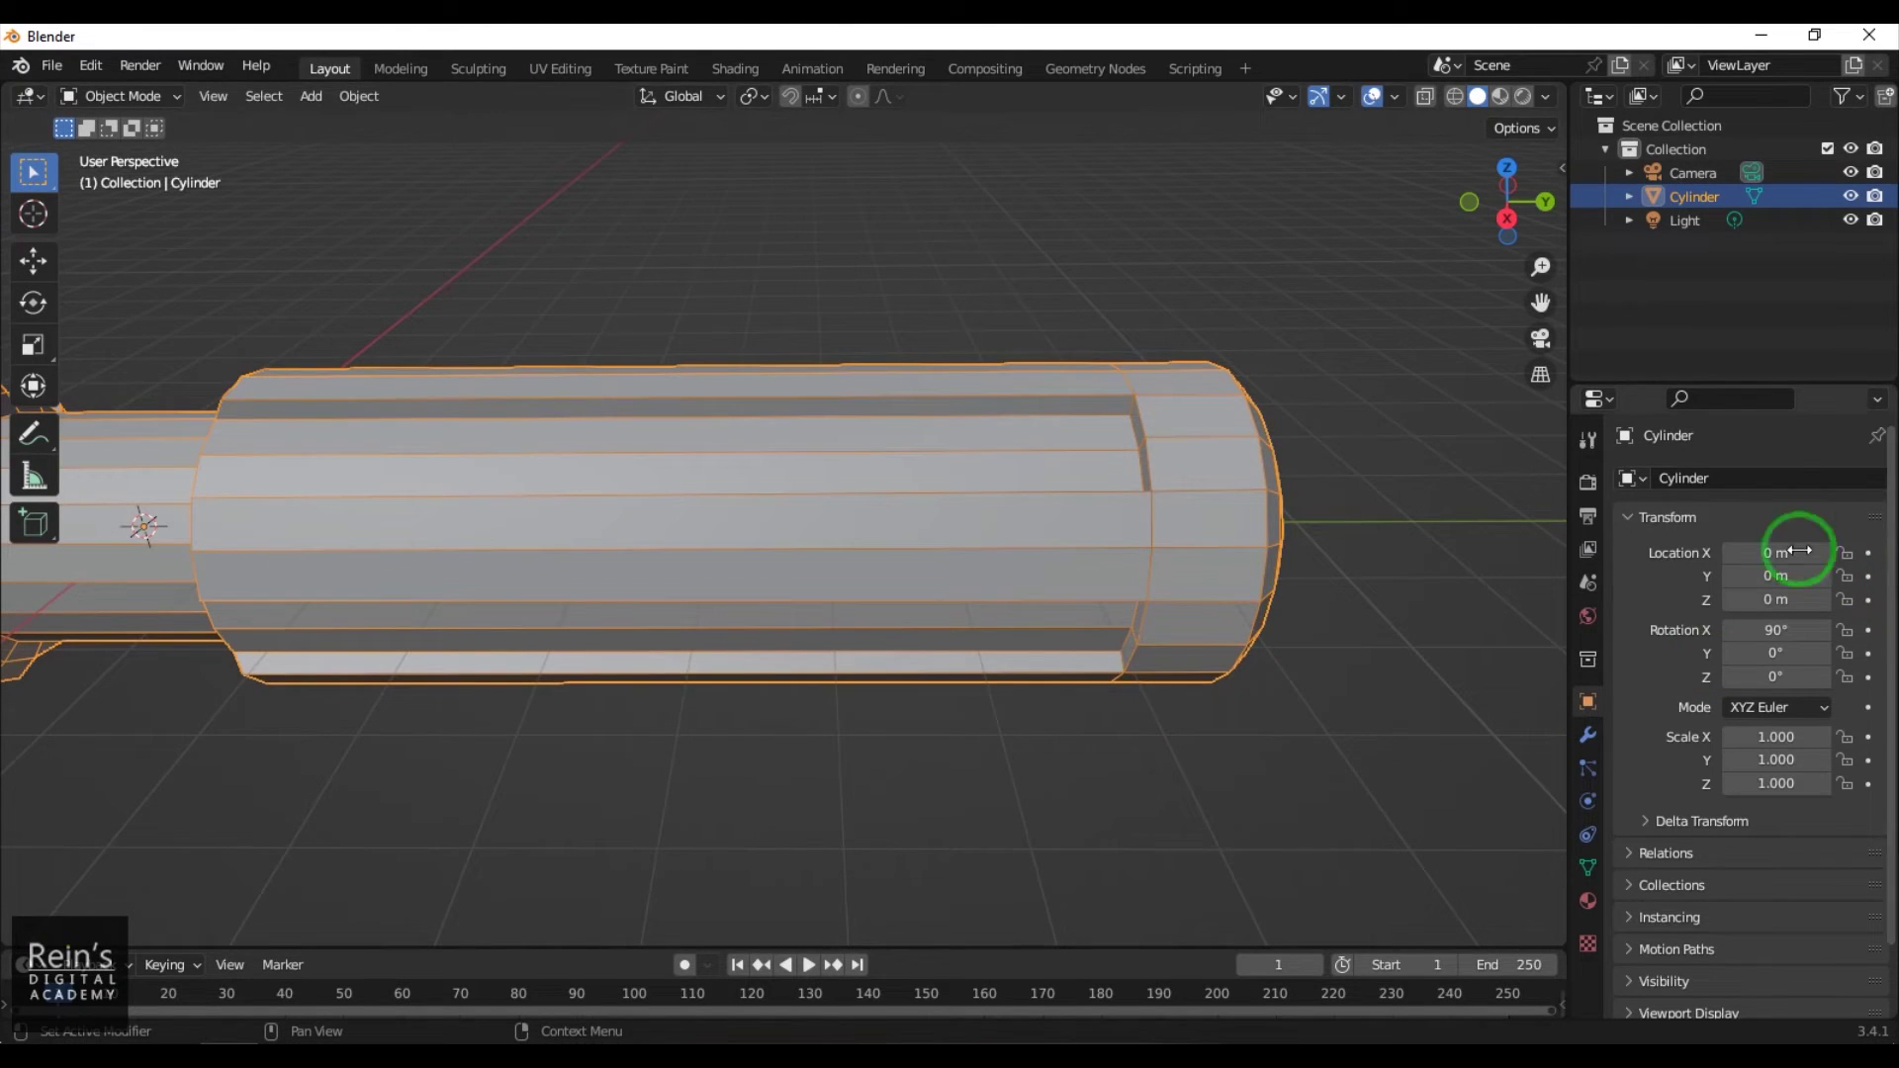
click(1587, 737)
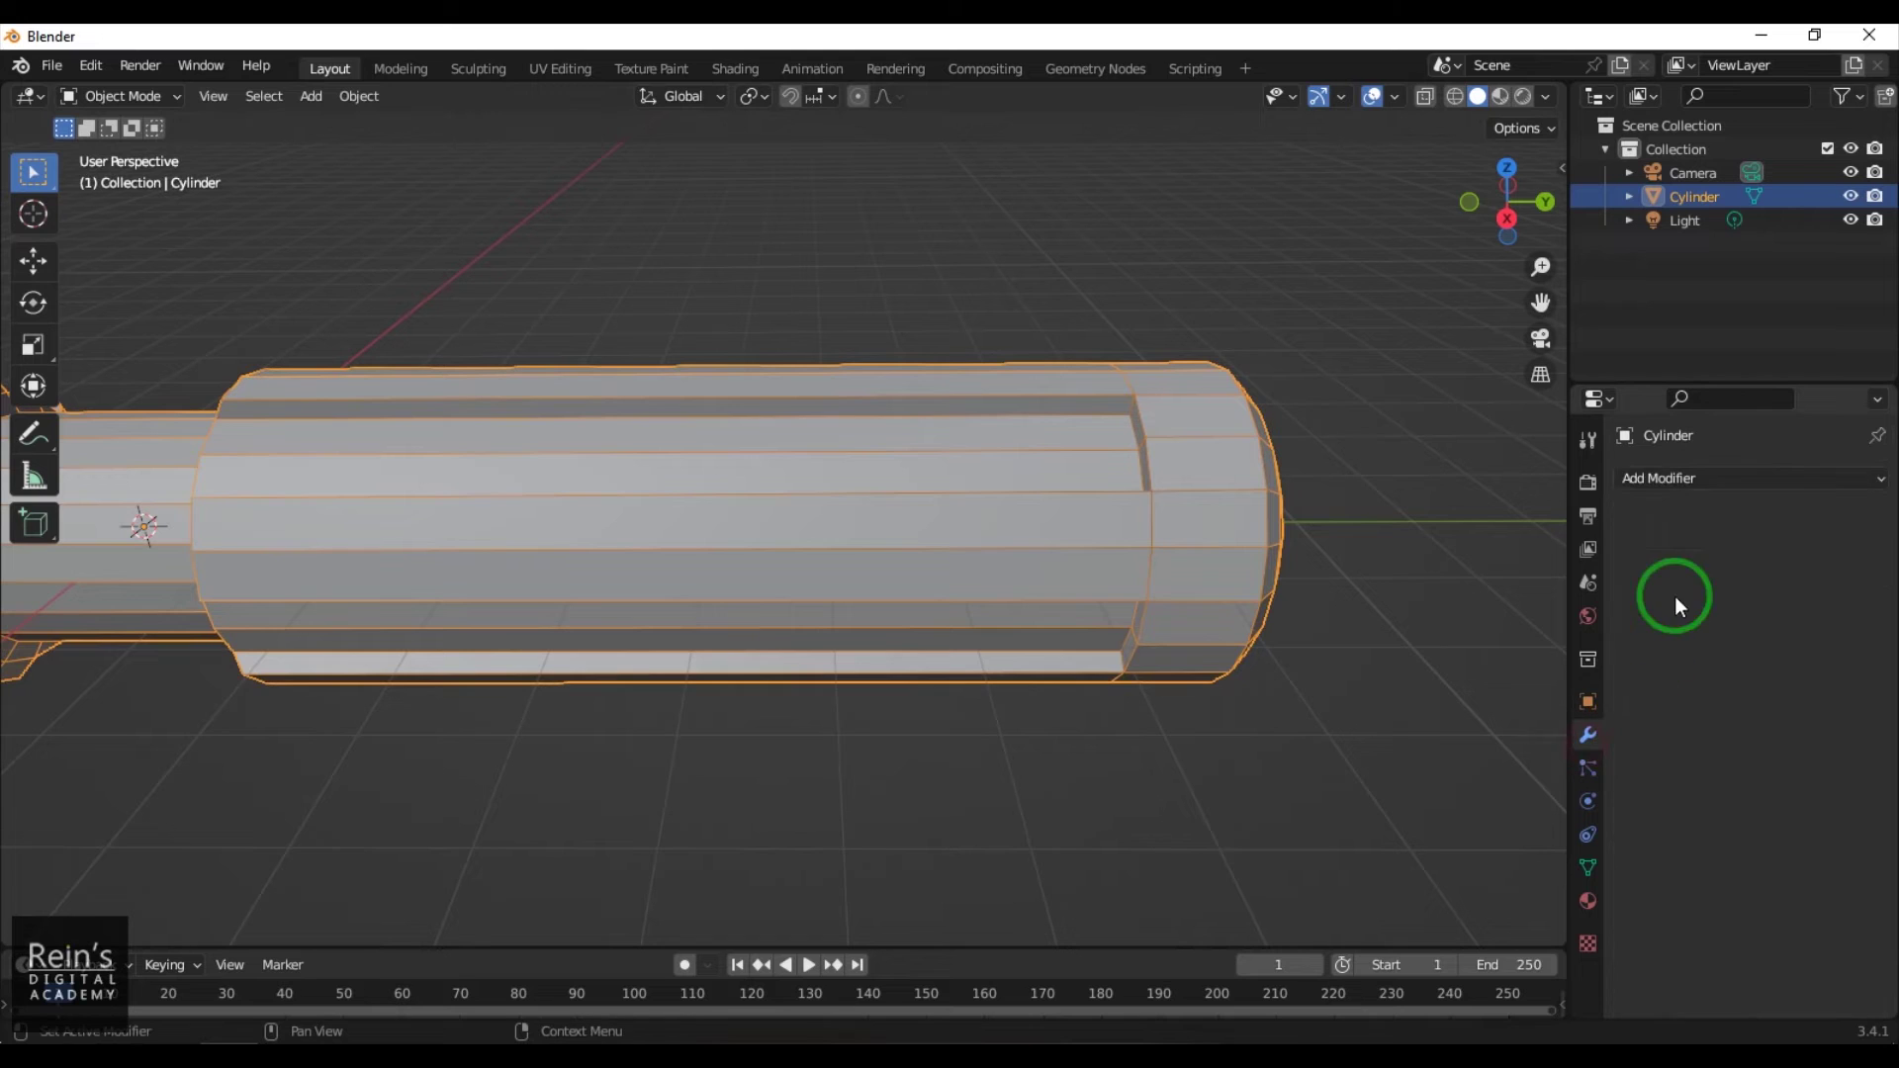
click(1690, 483)
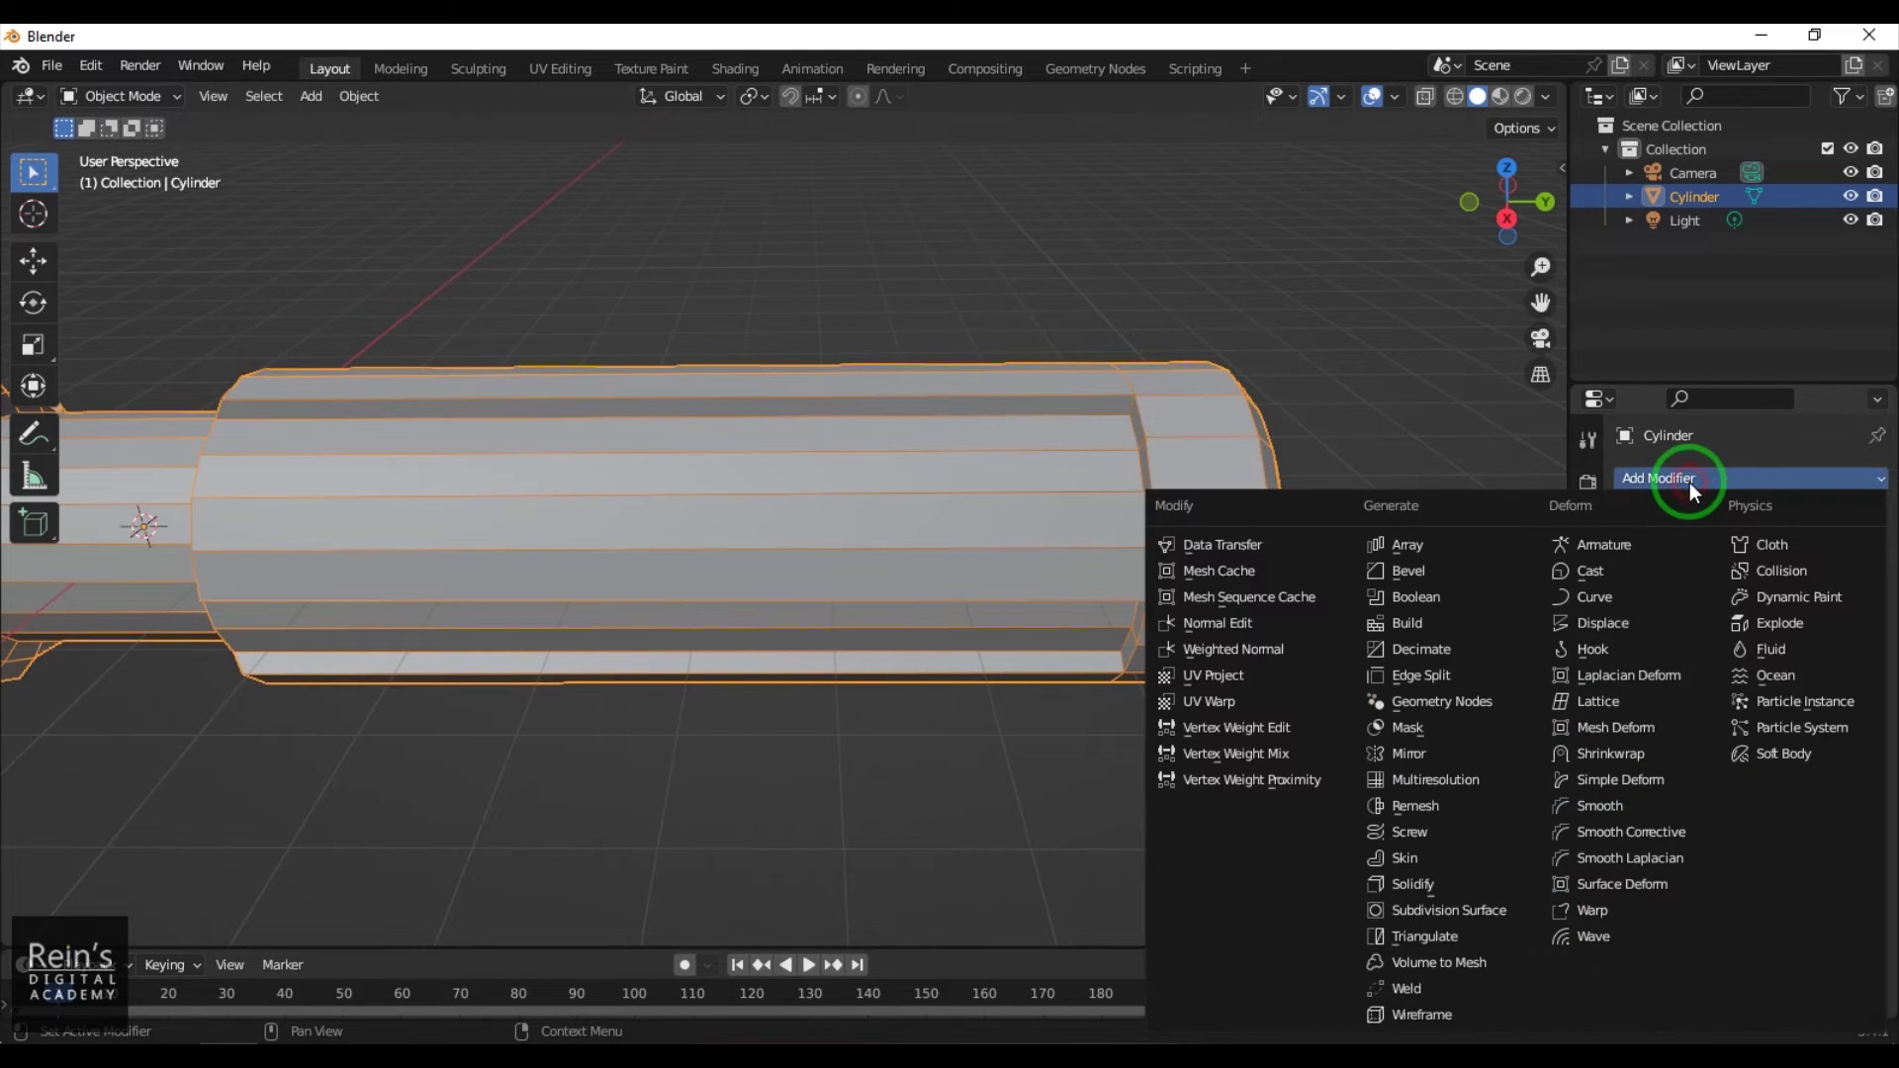
click(1462, 910)
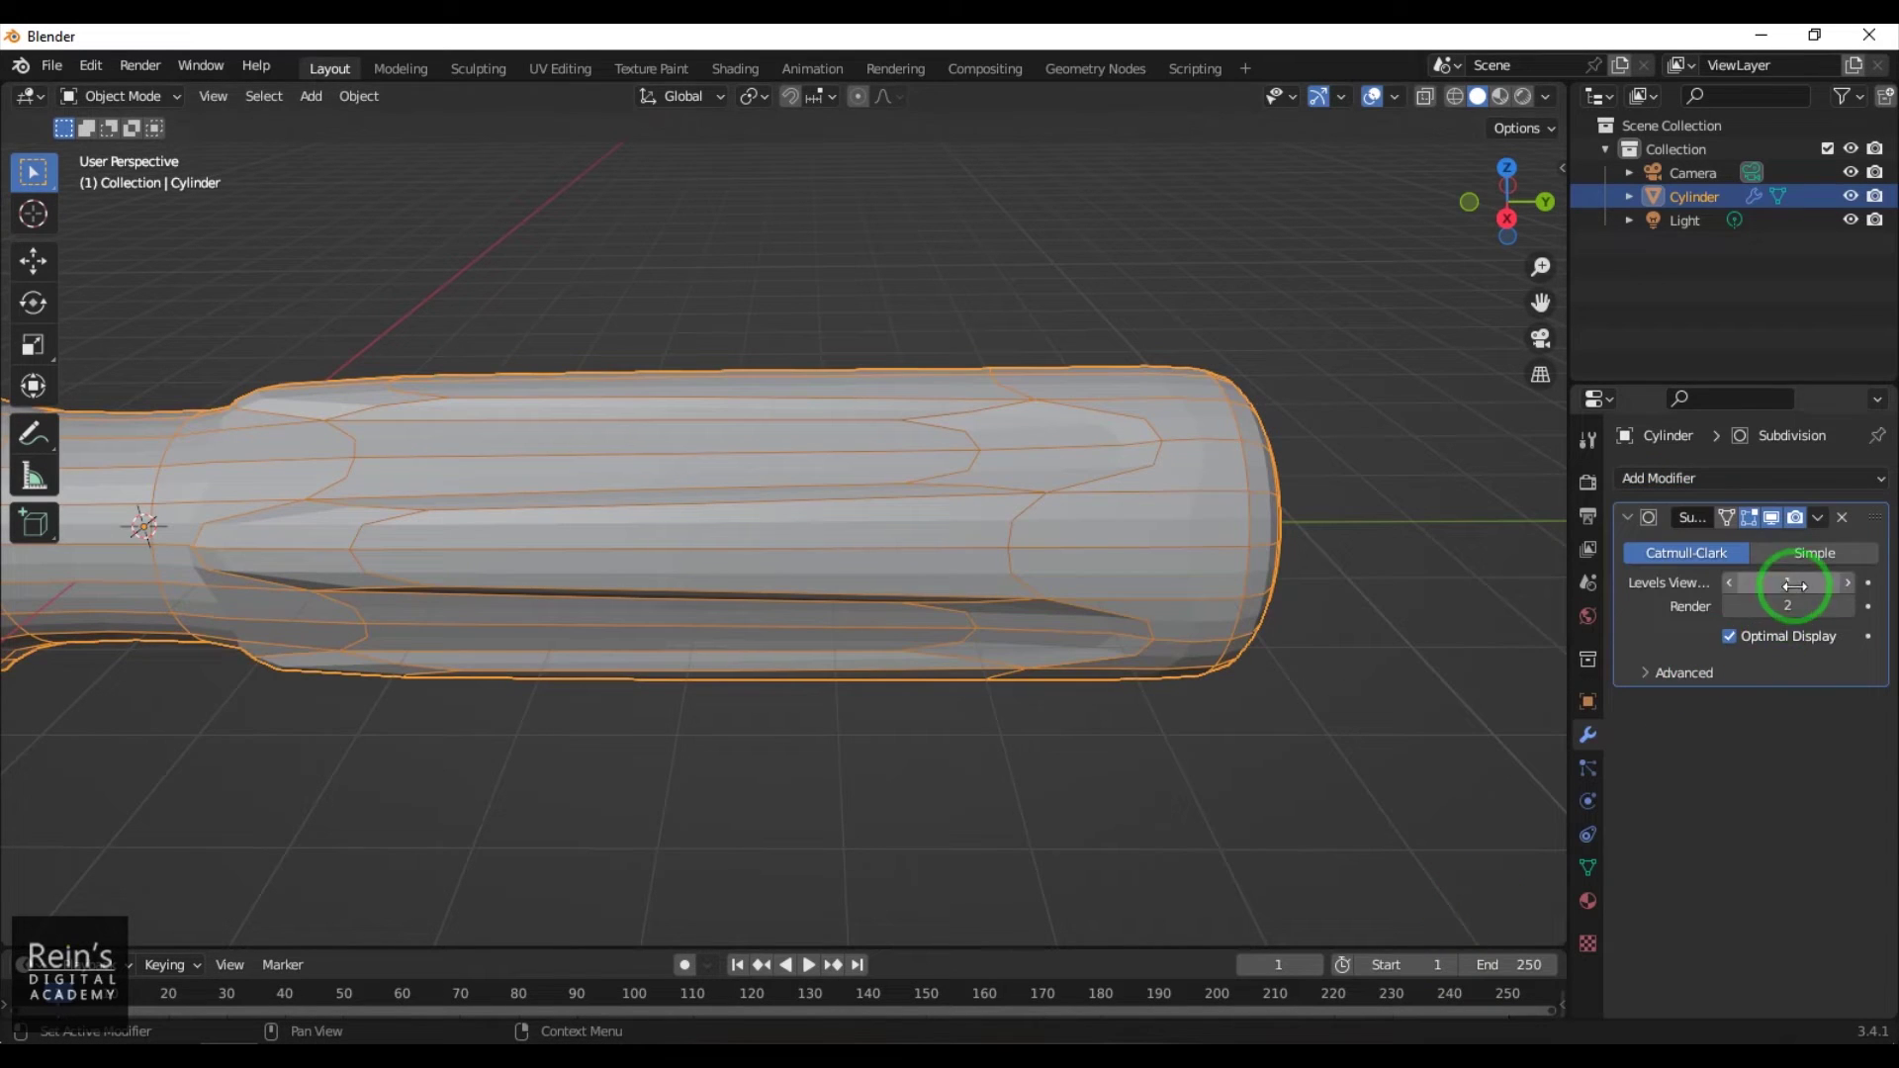
key(Return)
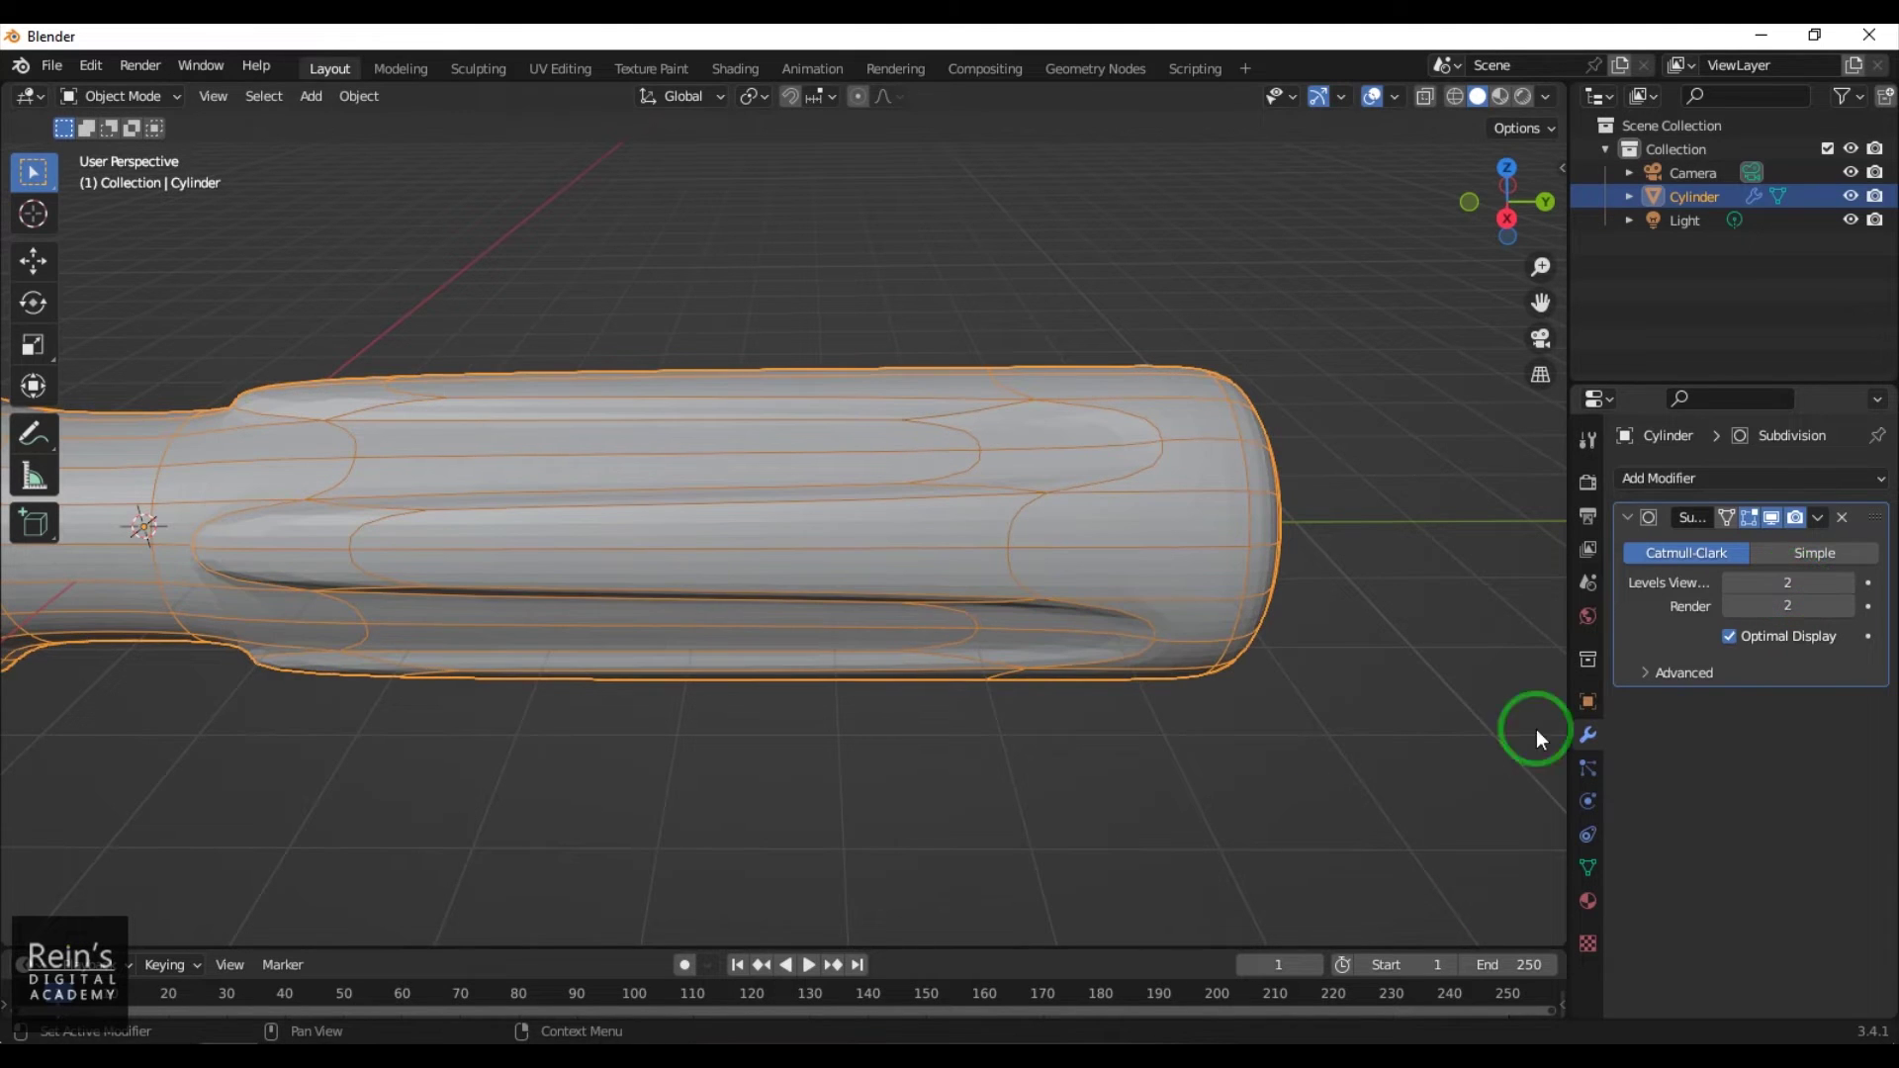
click(1076, 809)
shift+middle_drag(764, 823, 1053, 775)
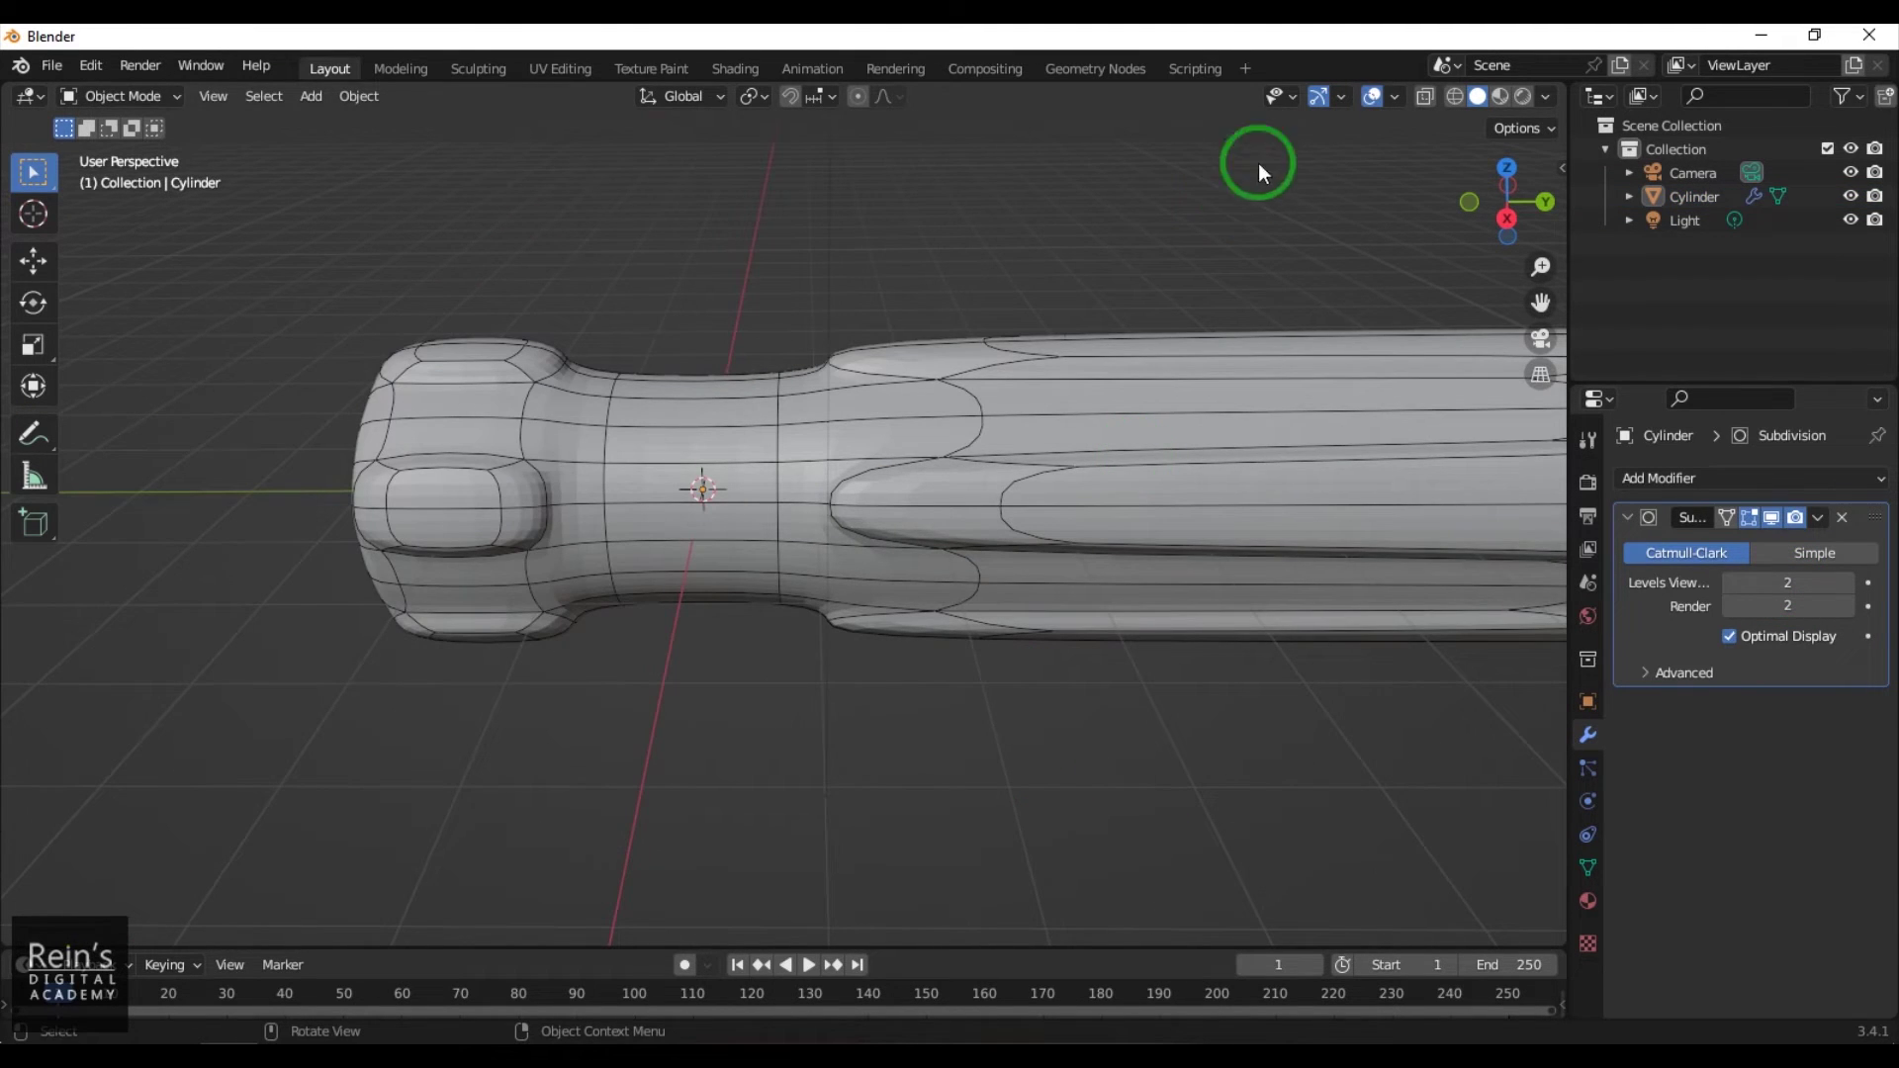
middle_drag(872, 798, 1060, 766)
In mesh editing, add an edge loop around the ribbed grip, slid towards the neck with a factor of 0.977
click(934, 526)
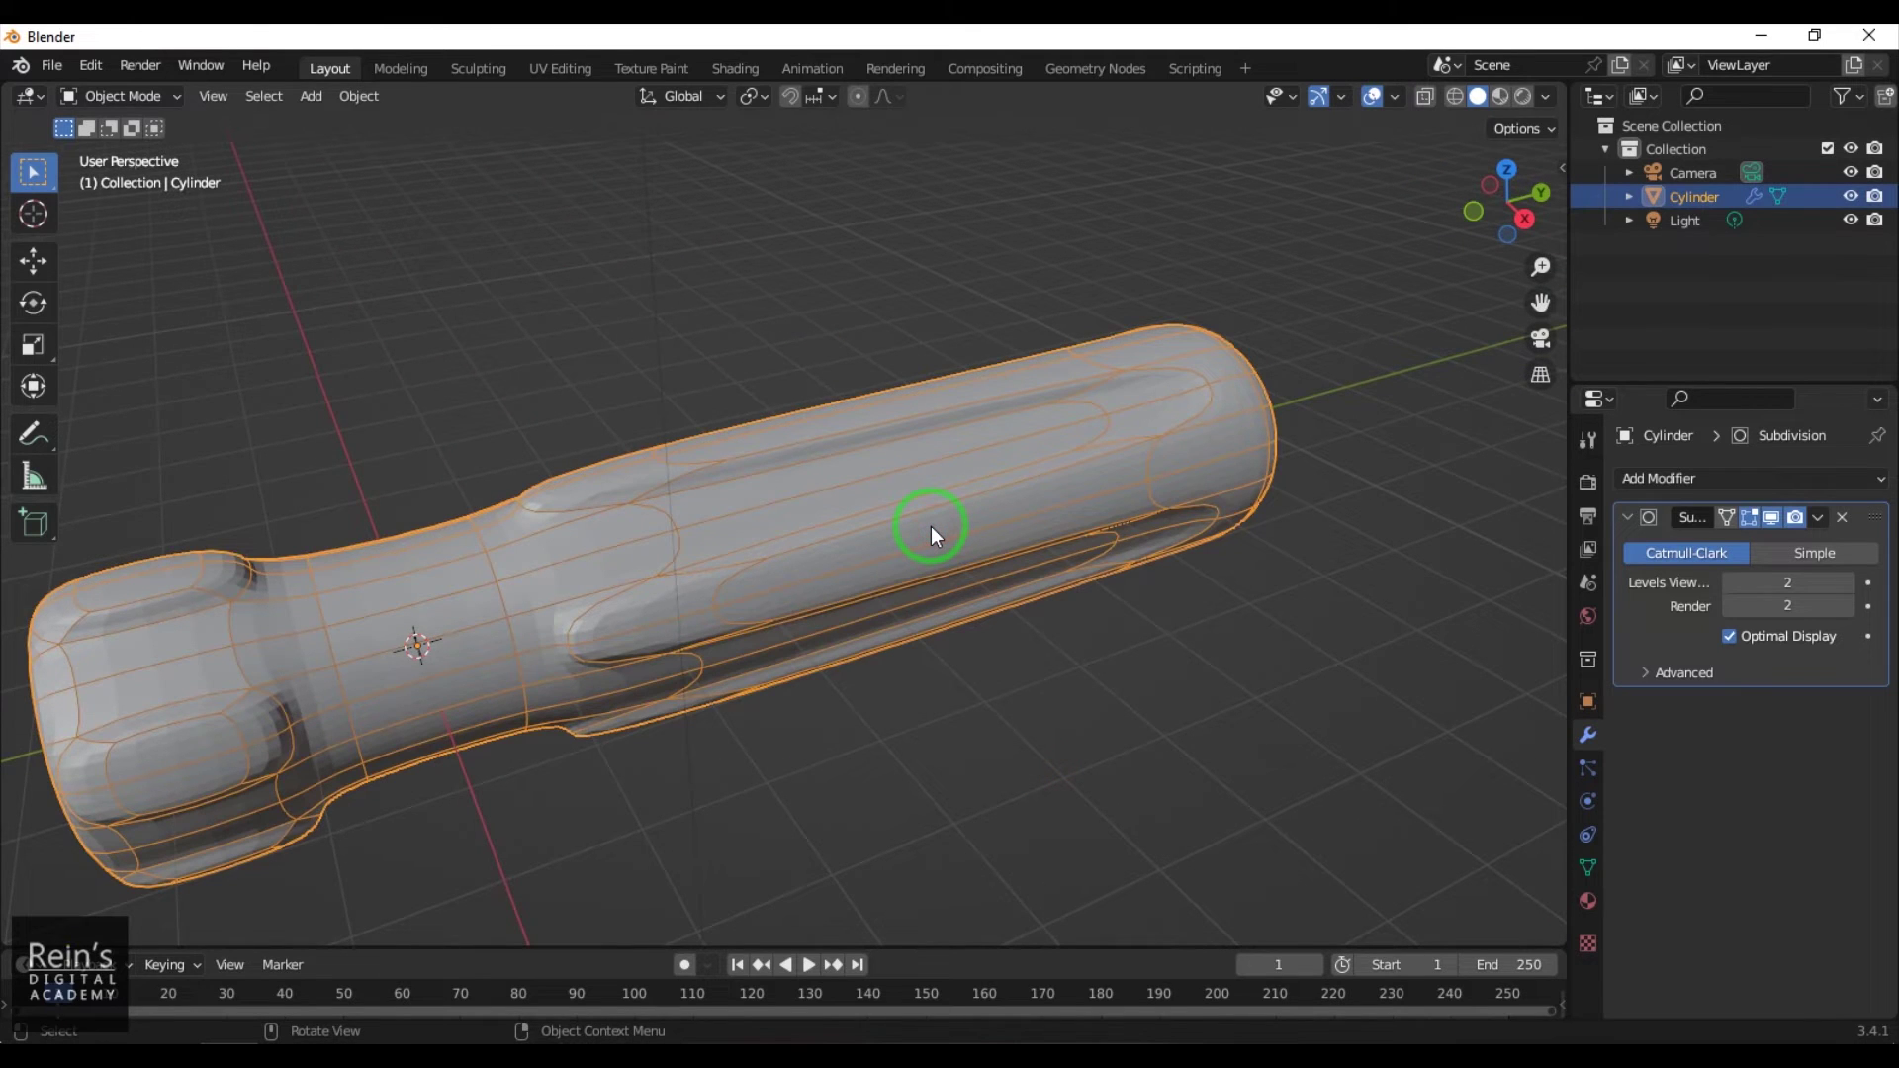
key(Tab)
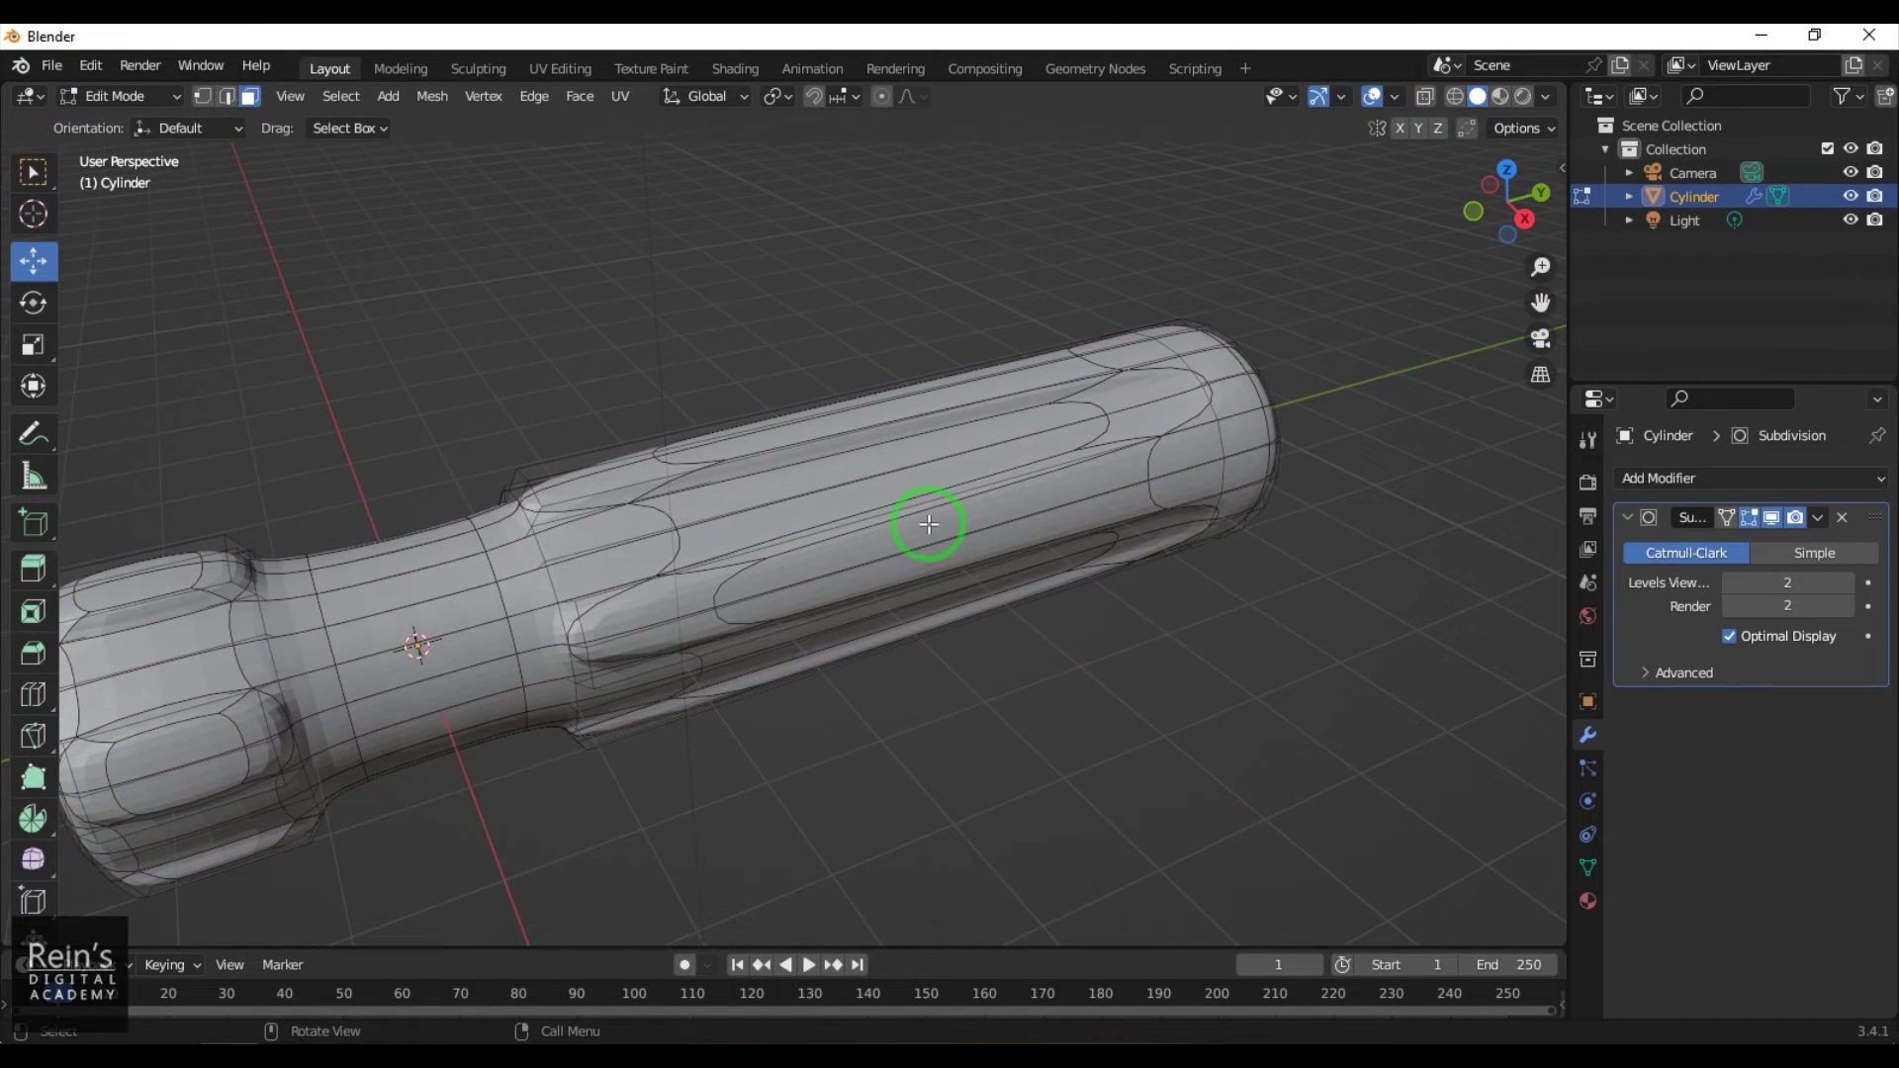
key(ctrl+r)
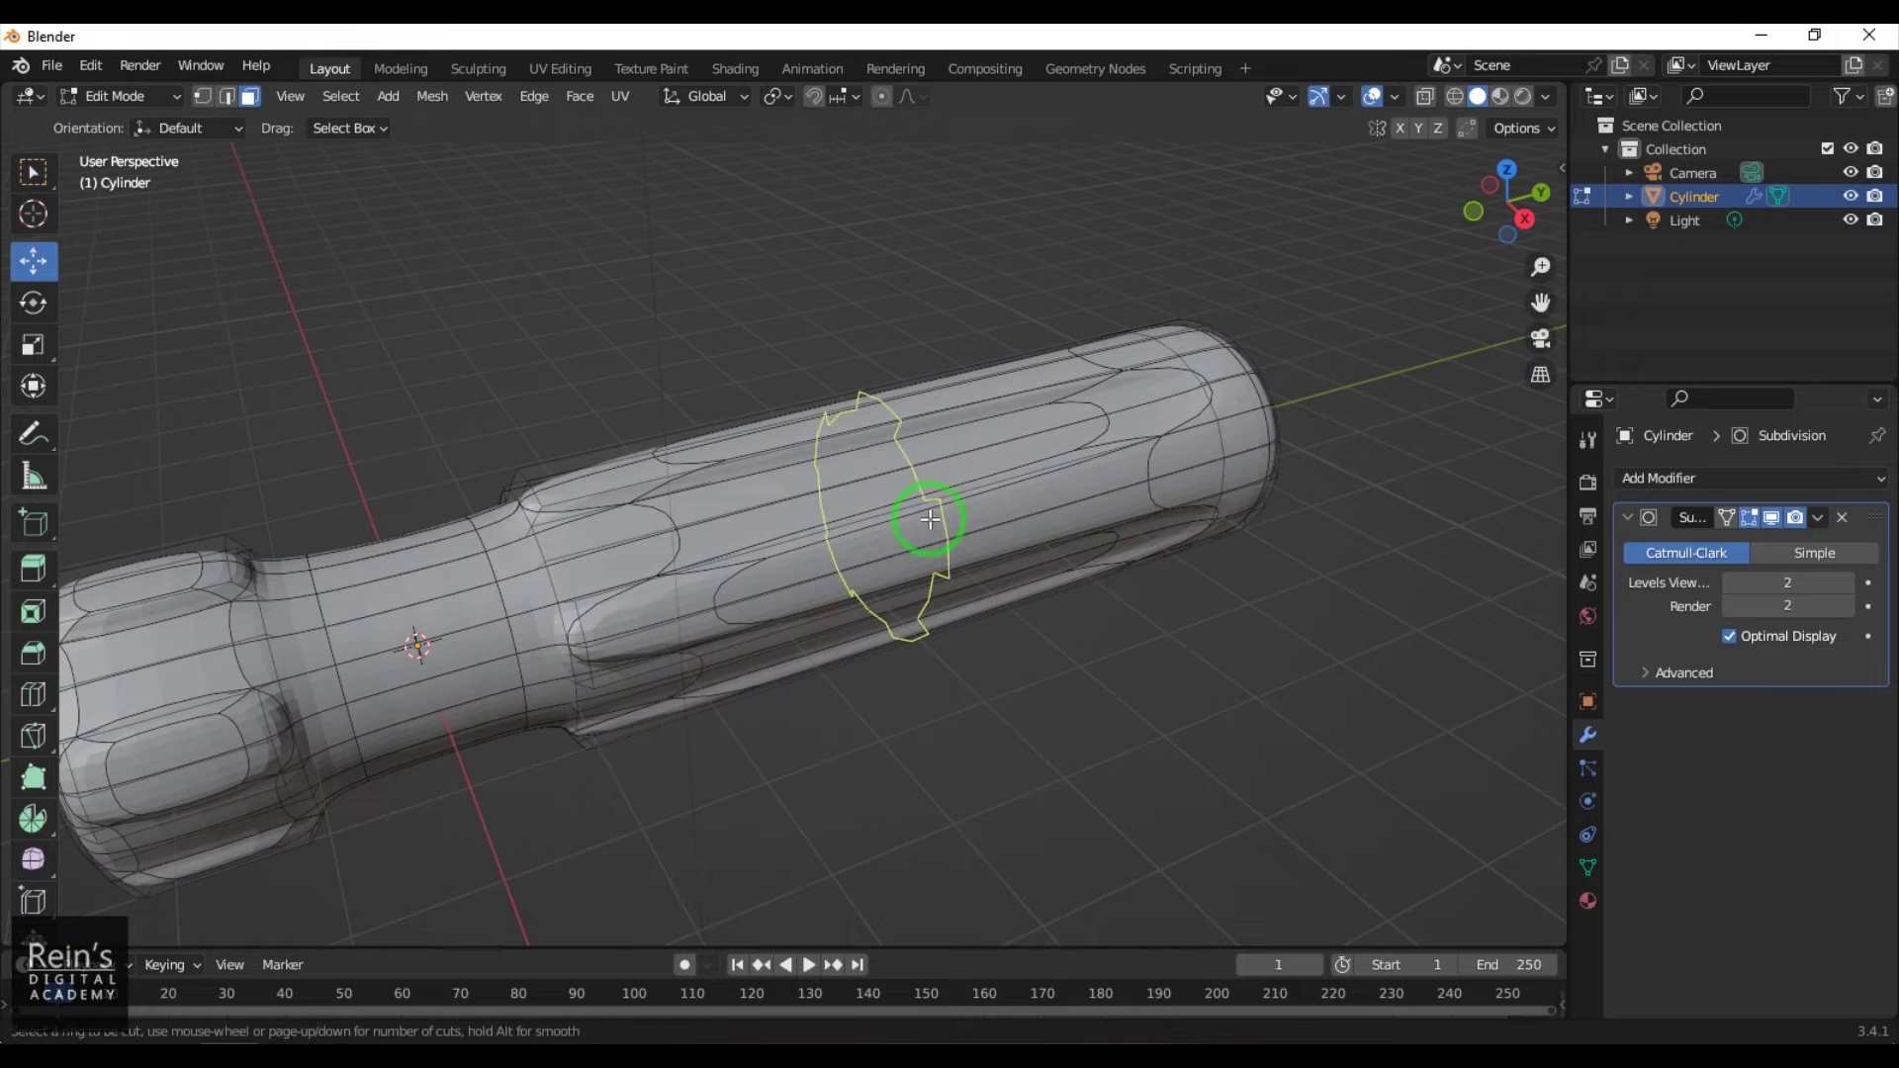
click(930, 520)
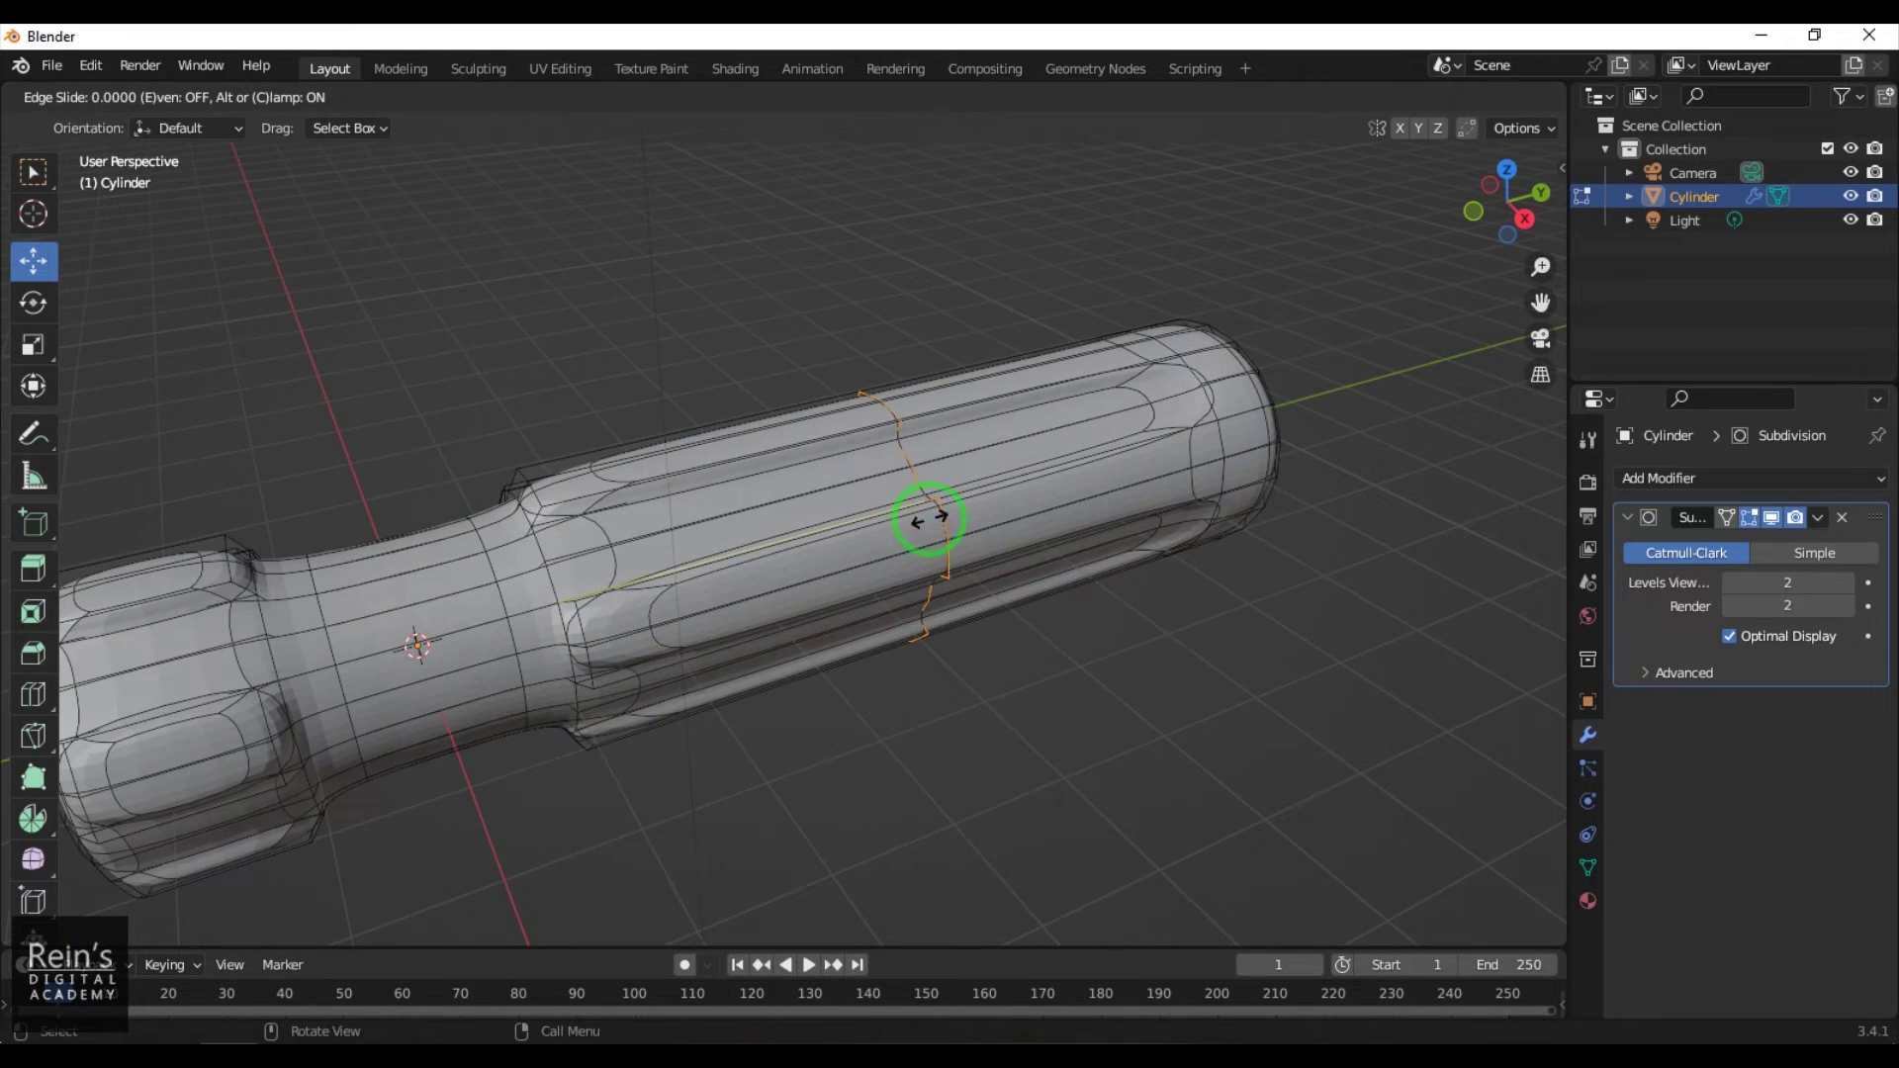
click(626, 637)
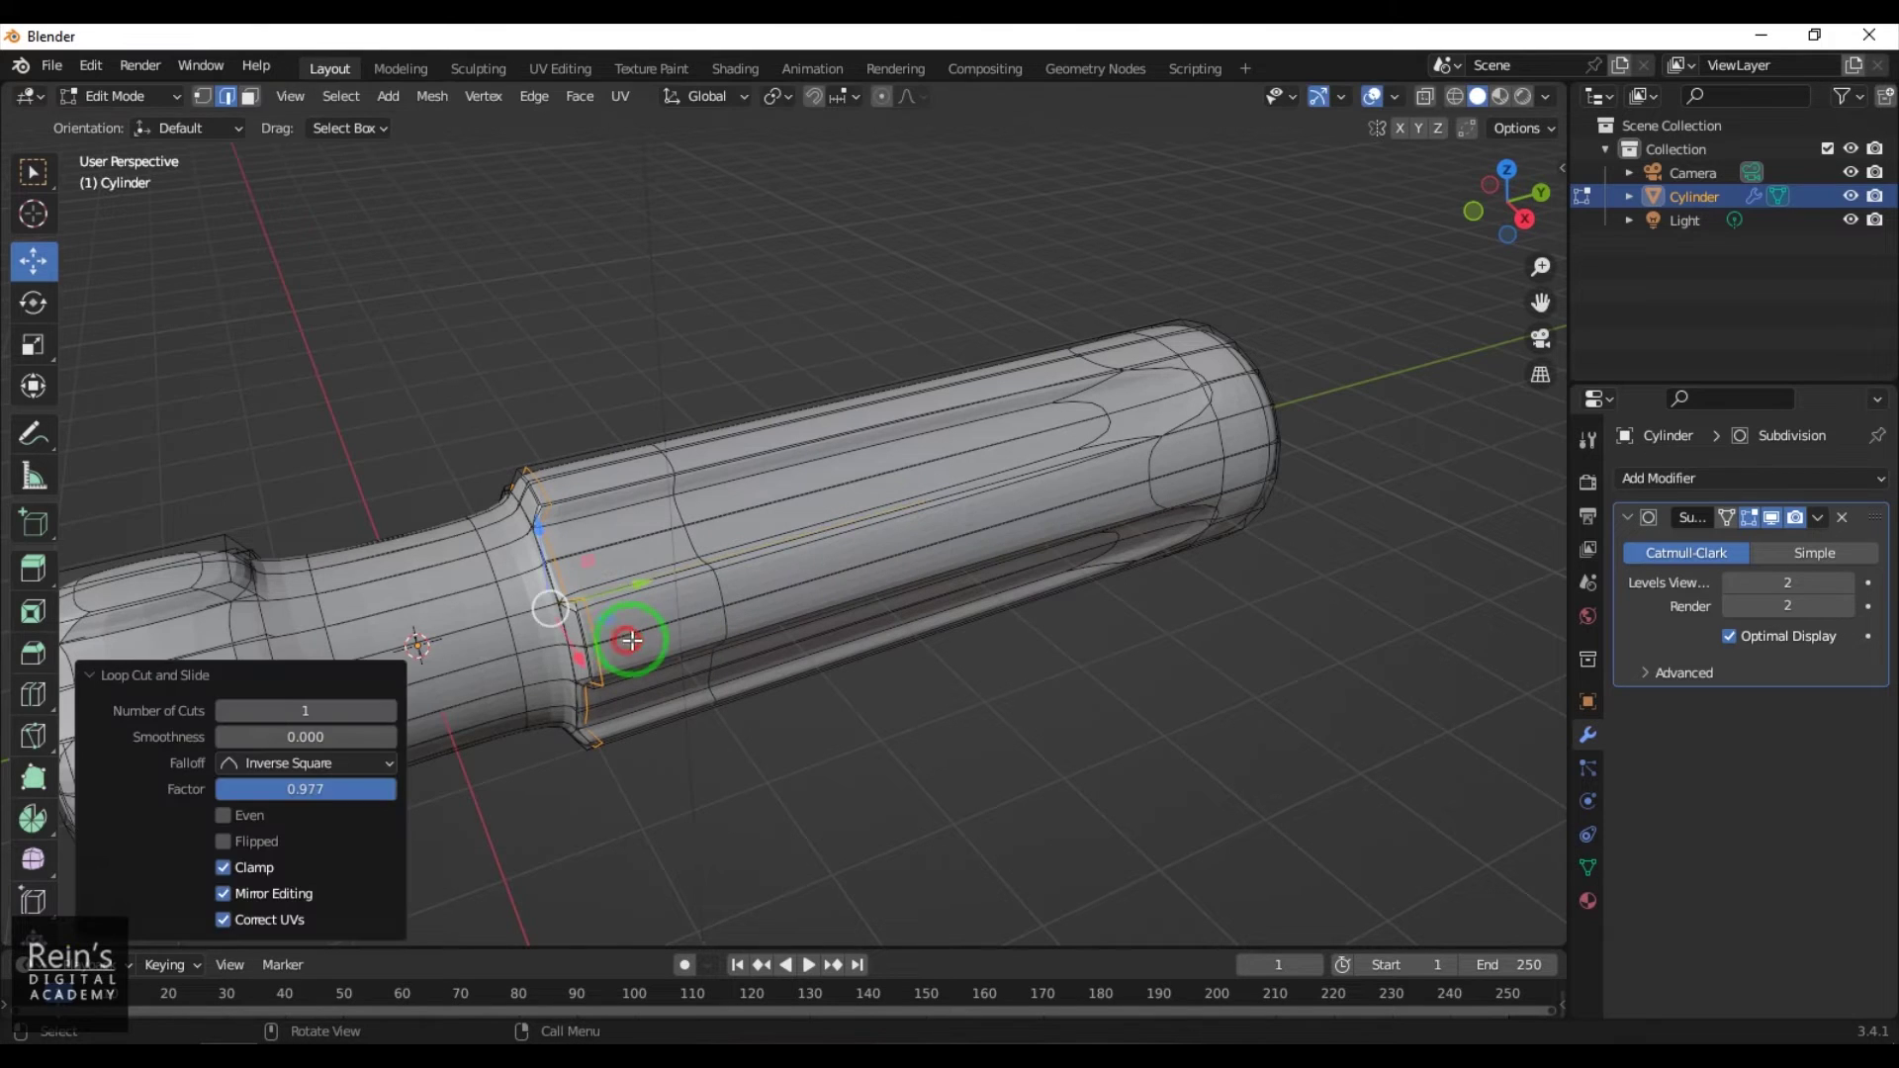
click(997, 833)
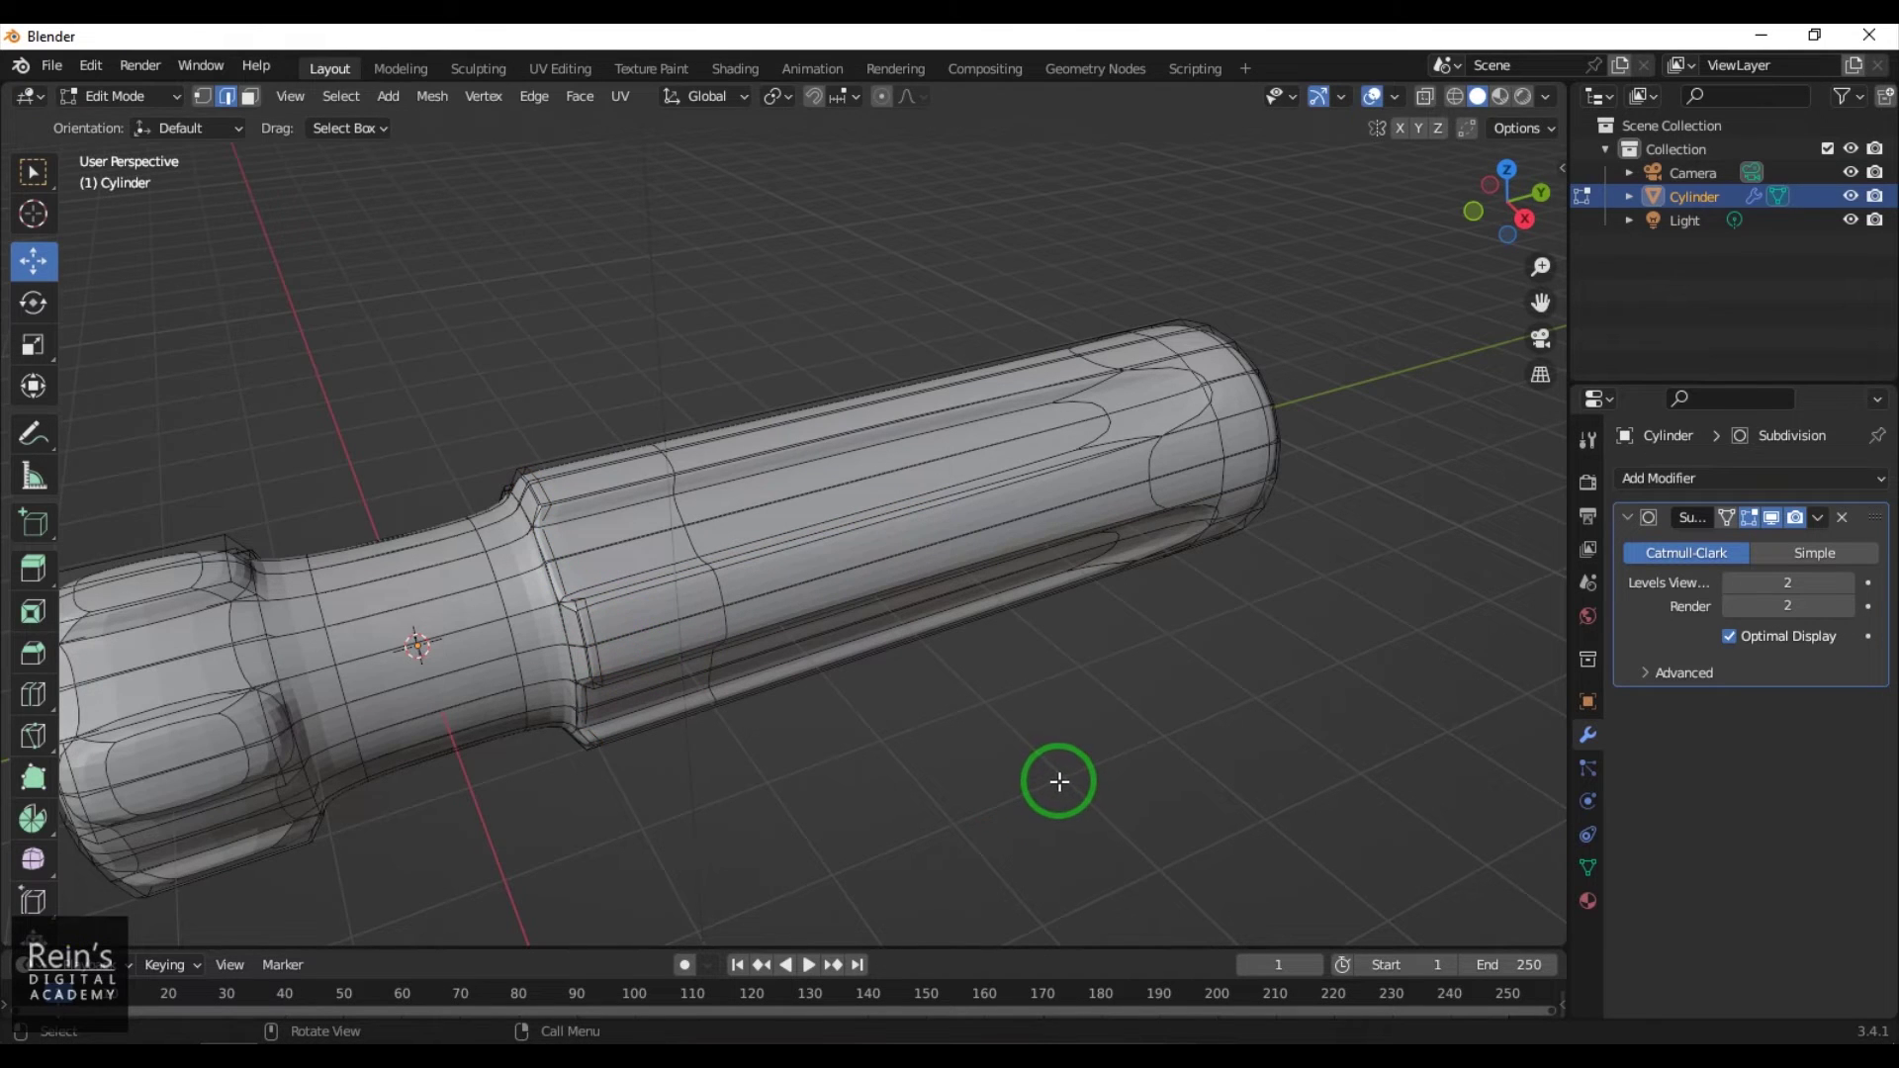
Add two edge loops around the neck, sliding one close to the ribbed grip and the other close to the head
click(460, 670)
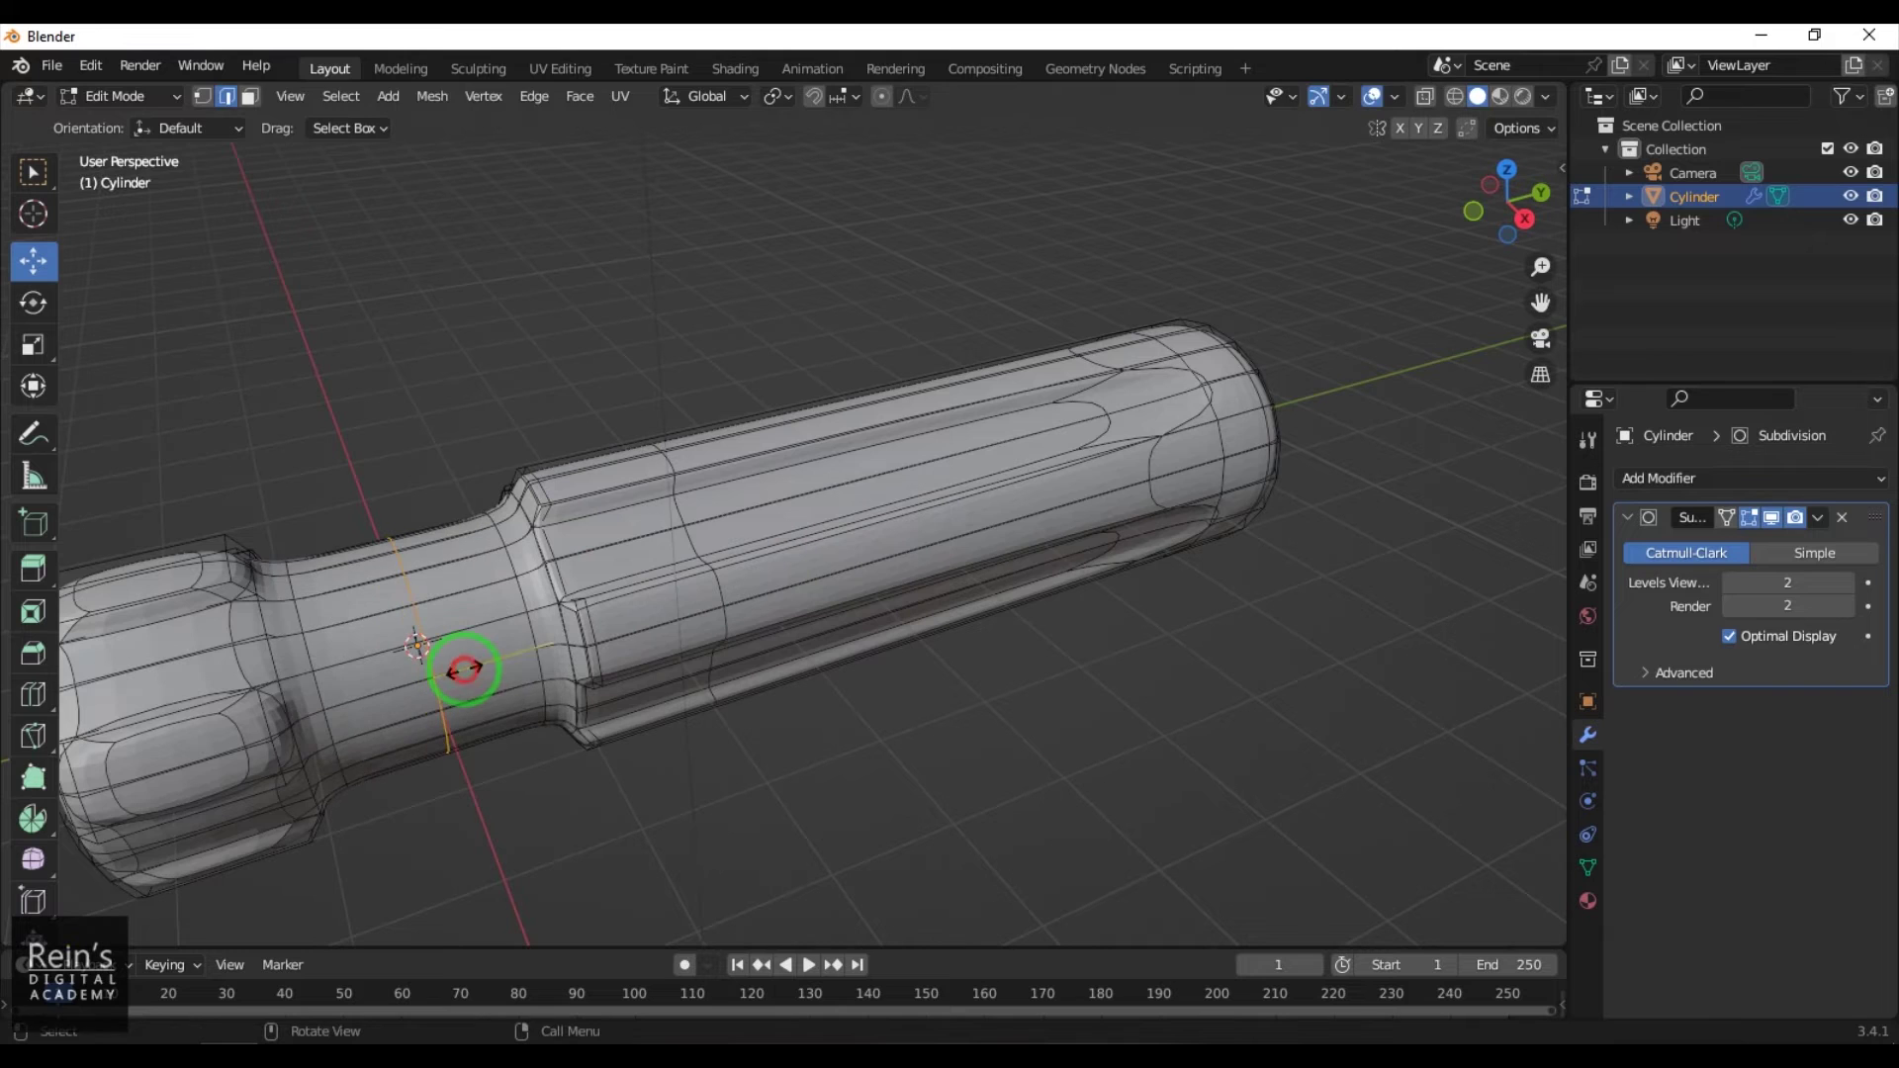
click(589, 659)
click(877, 817)
middle_drag(877, 818, 970, 788)
key(ctrl+r)
click(741, 607)
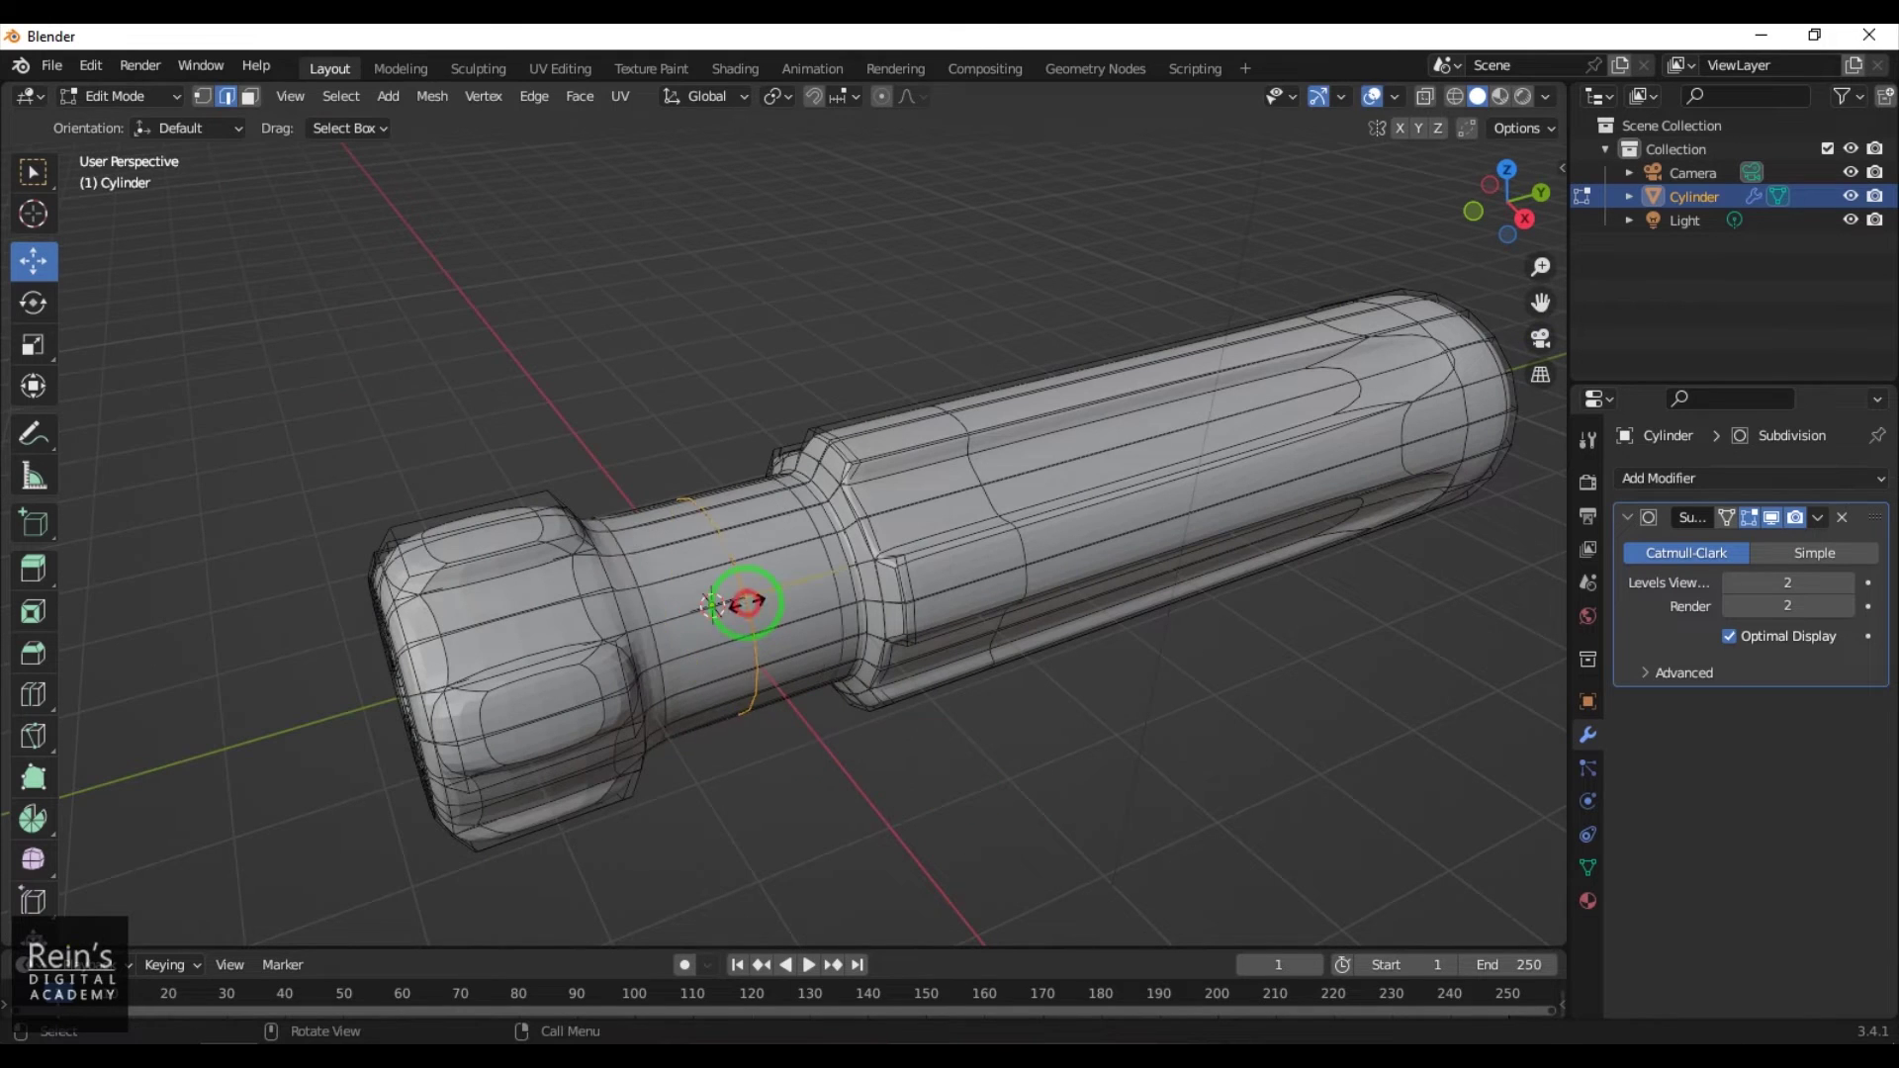
click(648, 661)
click(967, 839)
Add another edge loop around the ribbed grip, slid towards the closed end with a factor of -0.574
middle_drag(1166, 785, 1128, 746)
key(ctrl+r)
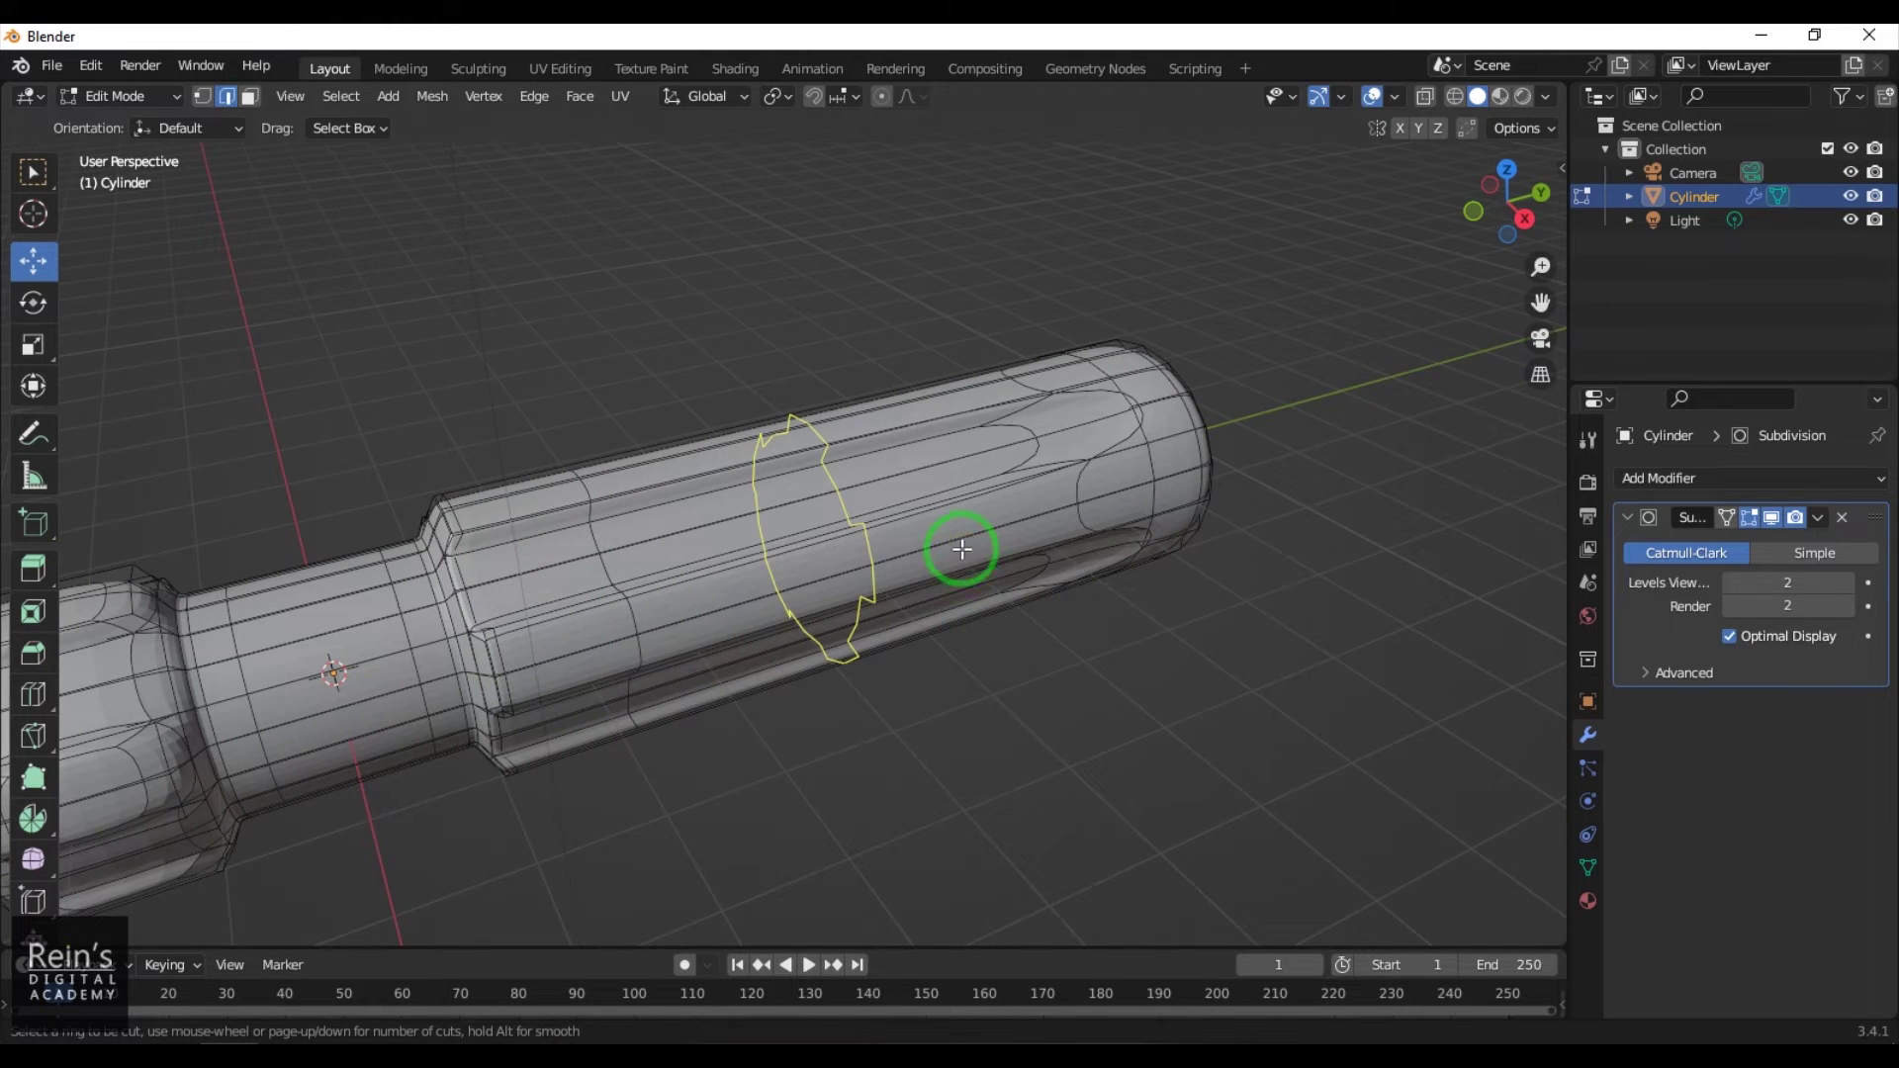
click(961, 550)
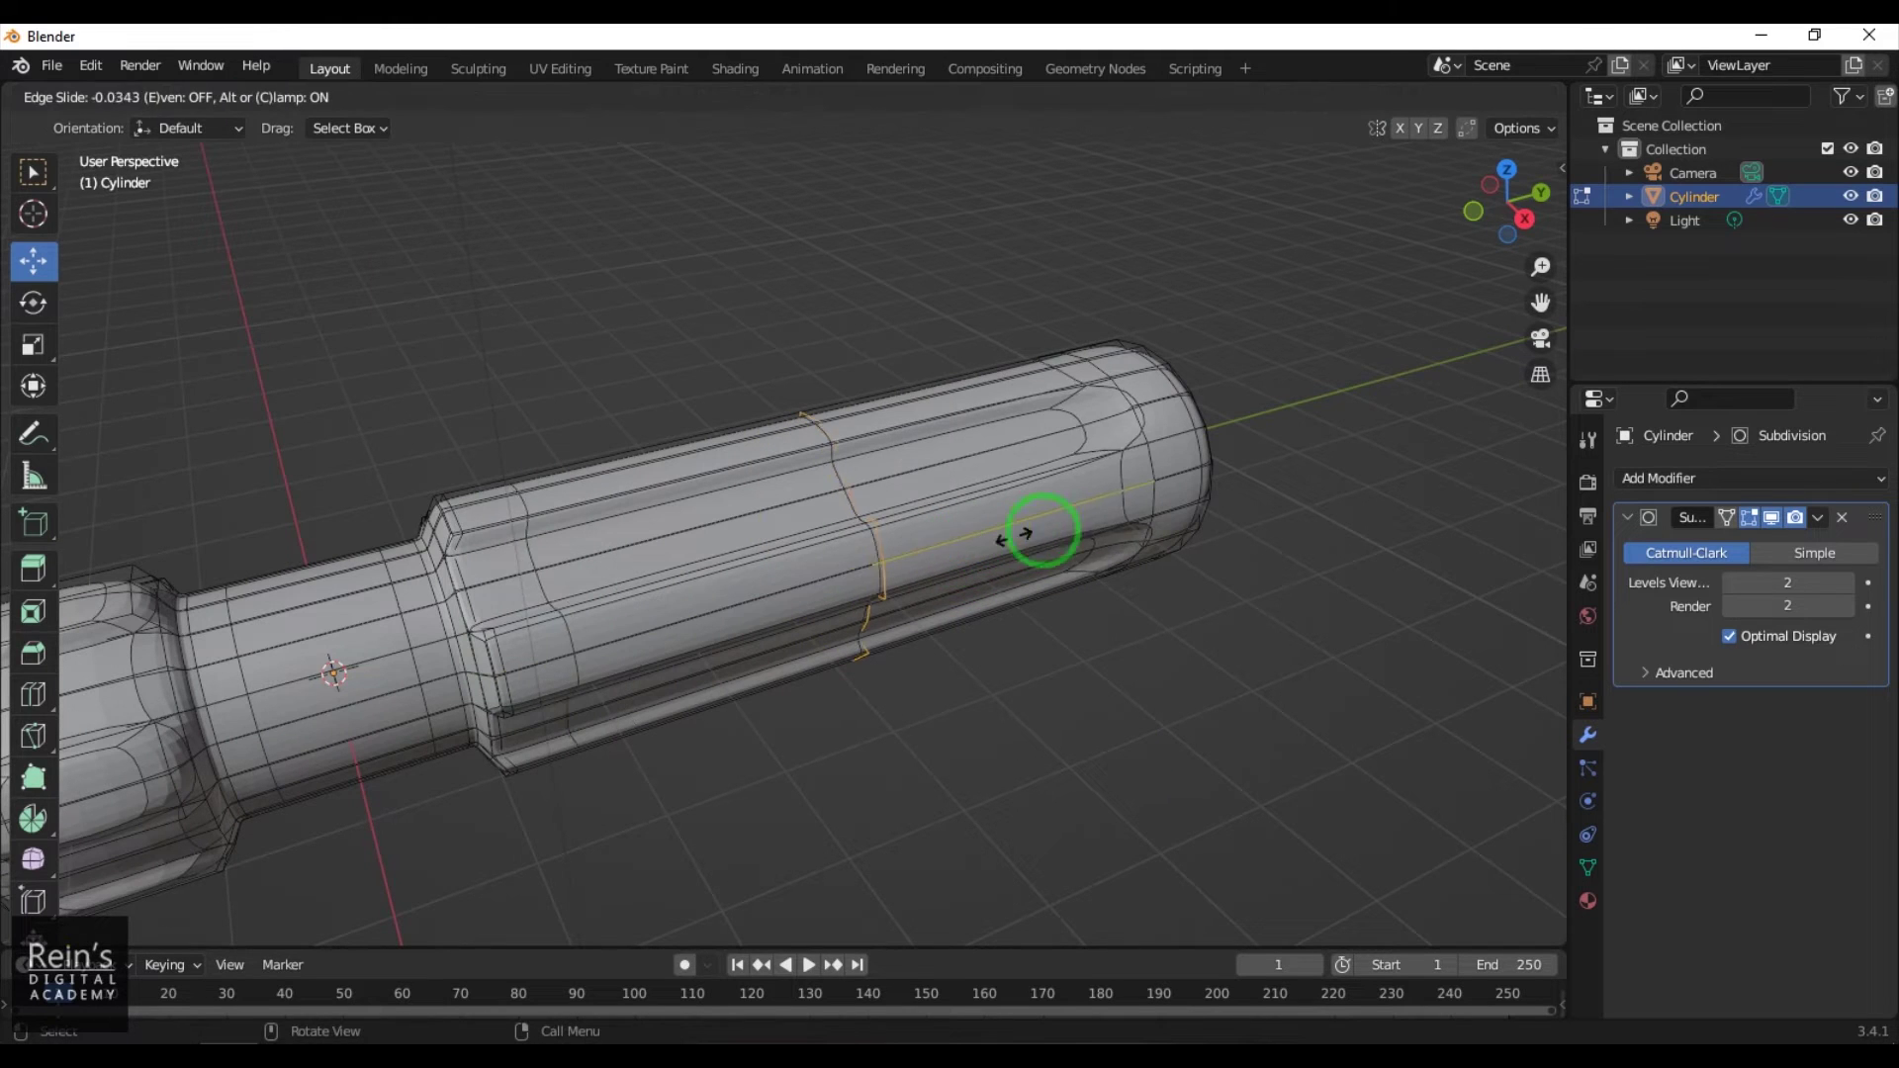
click(1159, 522)
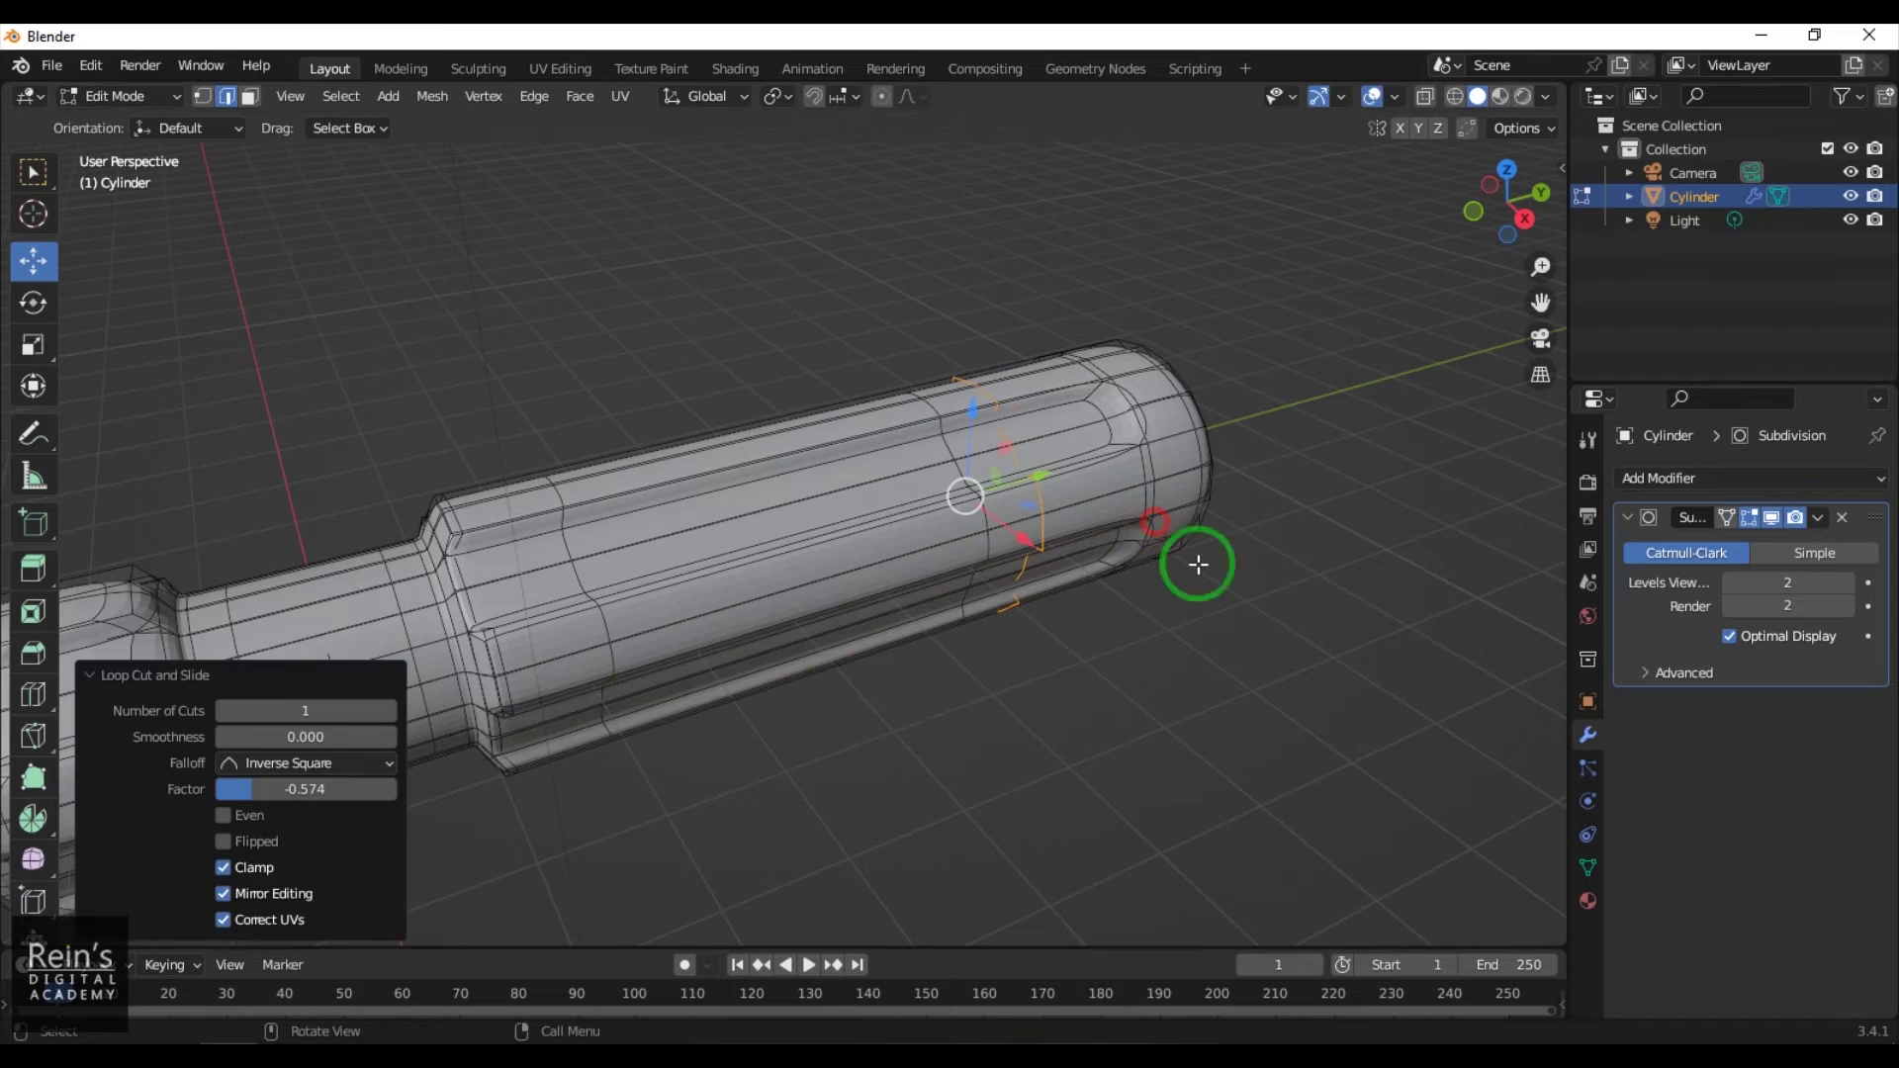
middle_drag(1309, 708, 1210, 723)
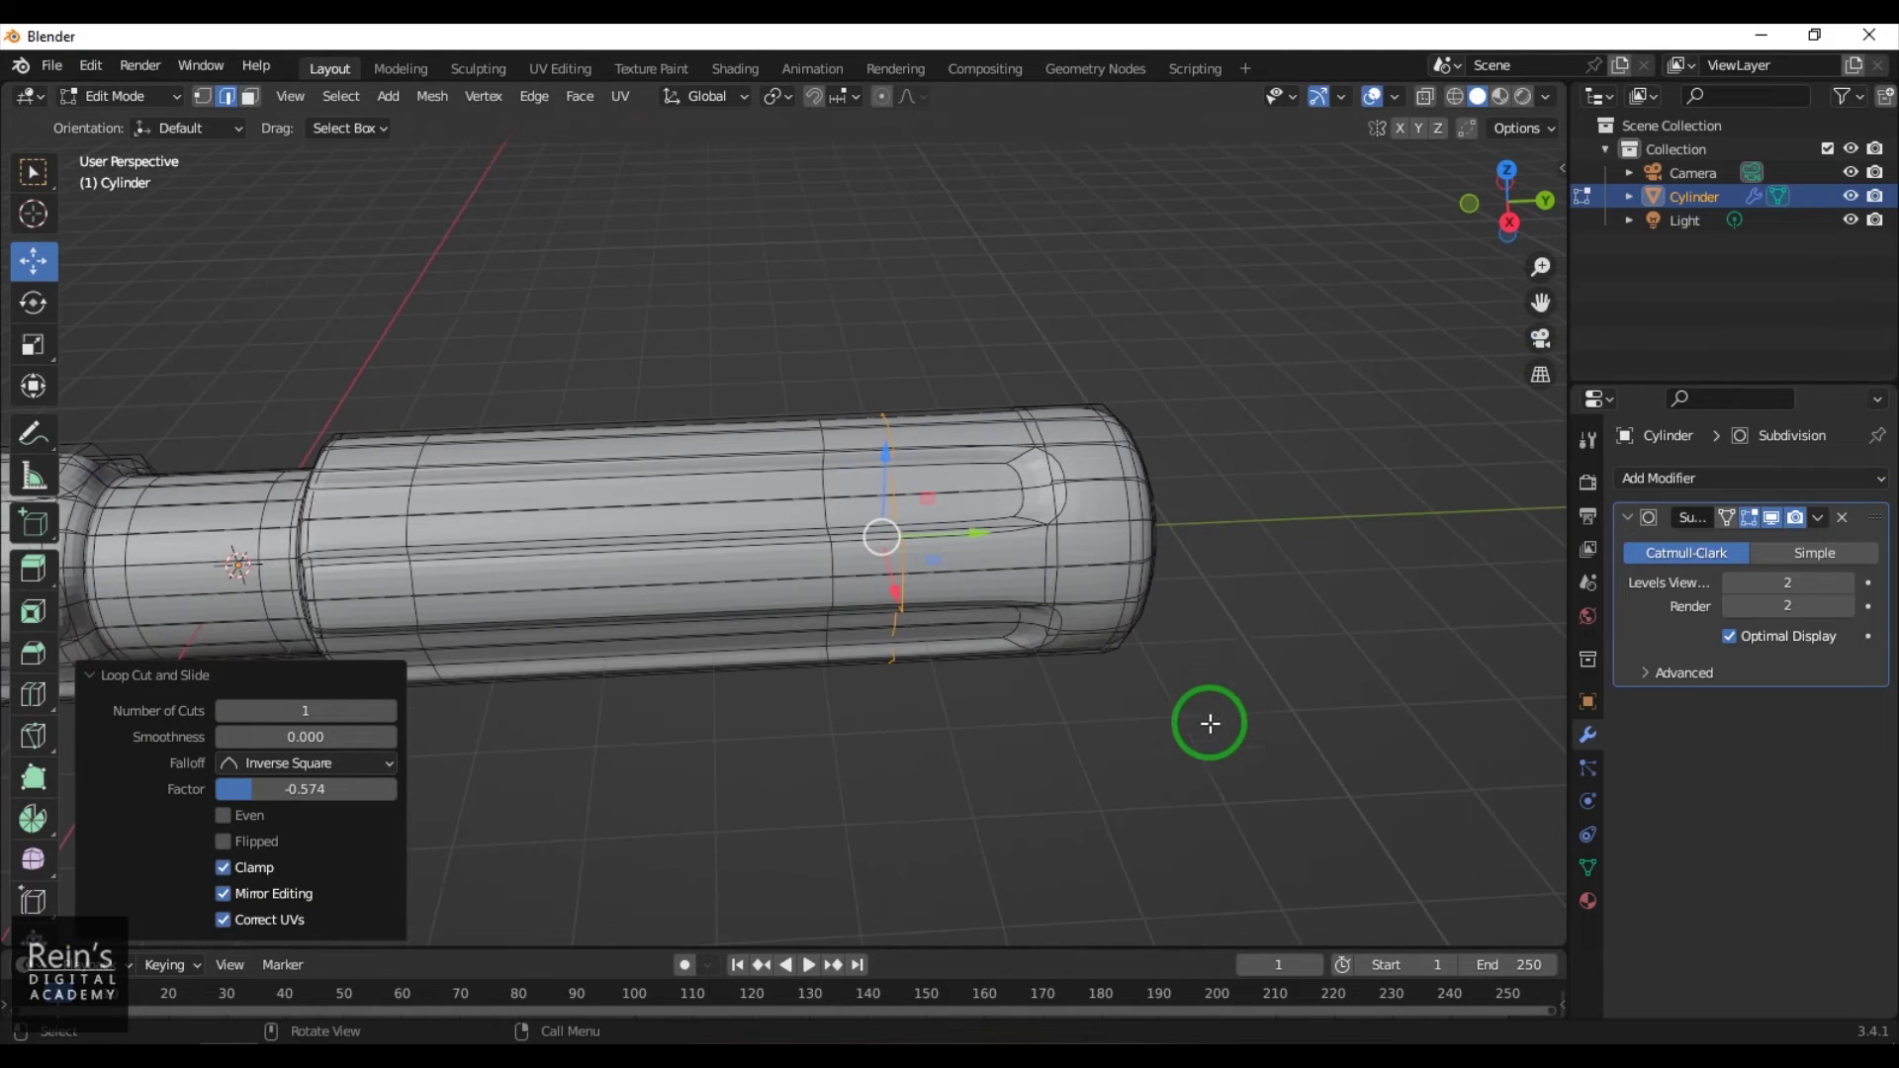
click(1223, 669)
Slide the edge loop around the middle of the head along the surface towards the neck
shift+middle_drag(776, 749, 1259, 755)
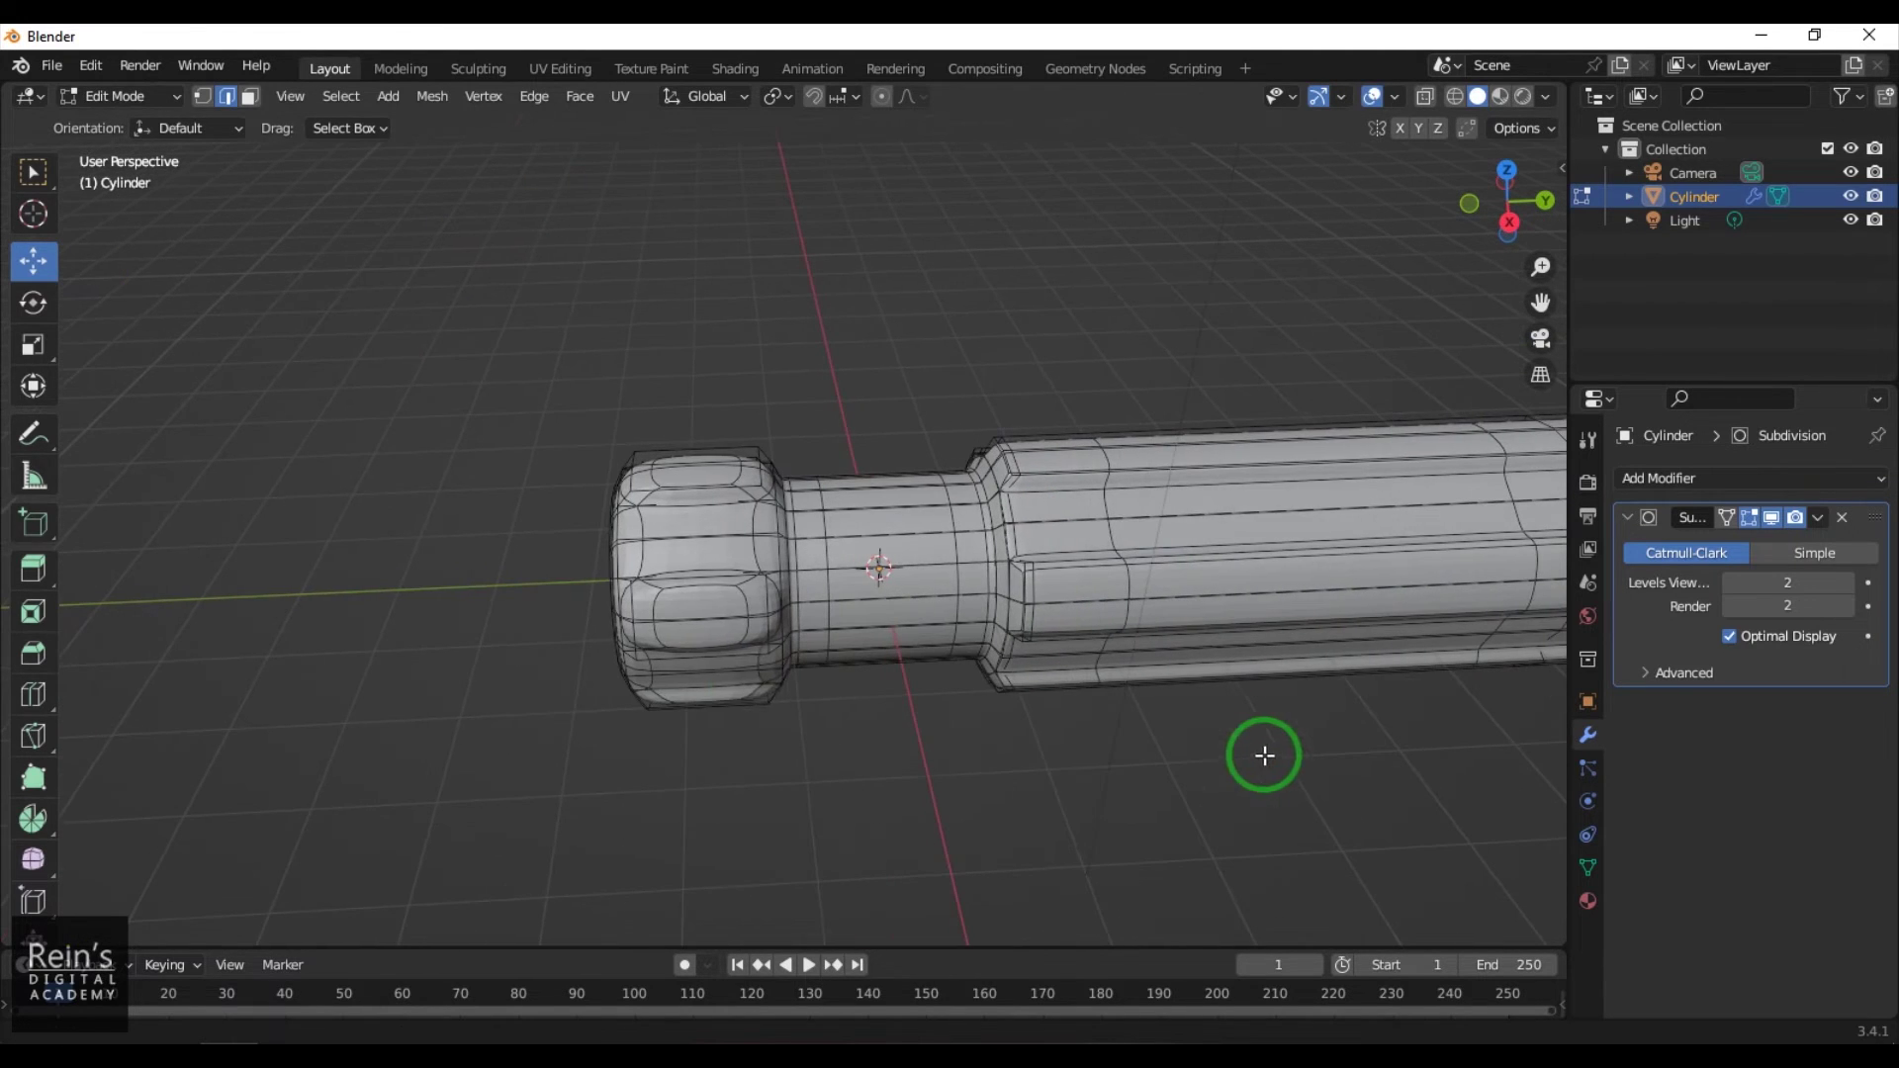
alt+click(741, 692)
key(g)
key(g)
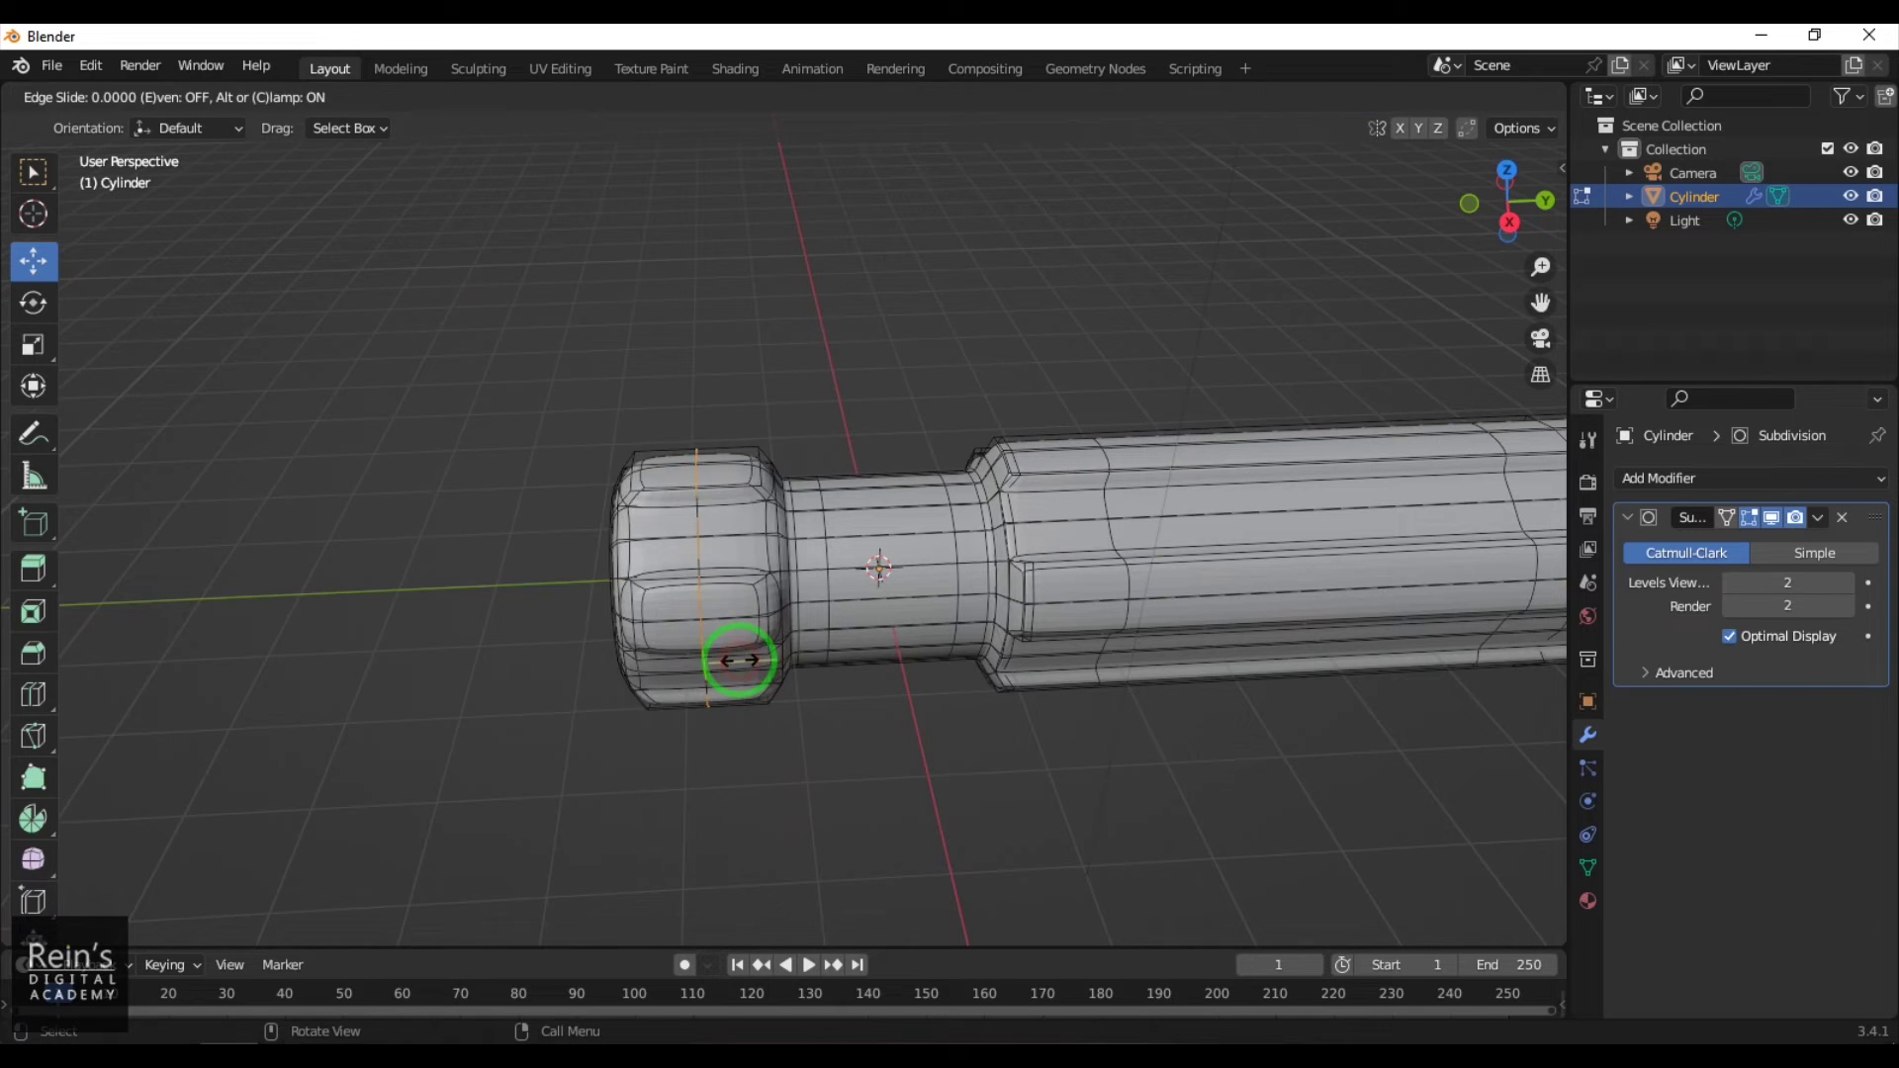
click(792, 666)
click(870, 788)
Add an edge loop around the head and slide it close to the front end, to about -0.81
key(ctrl+r)
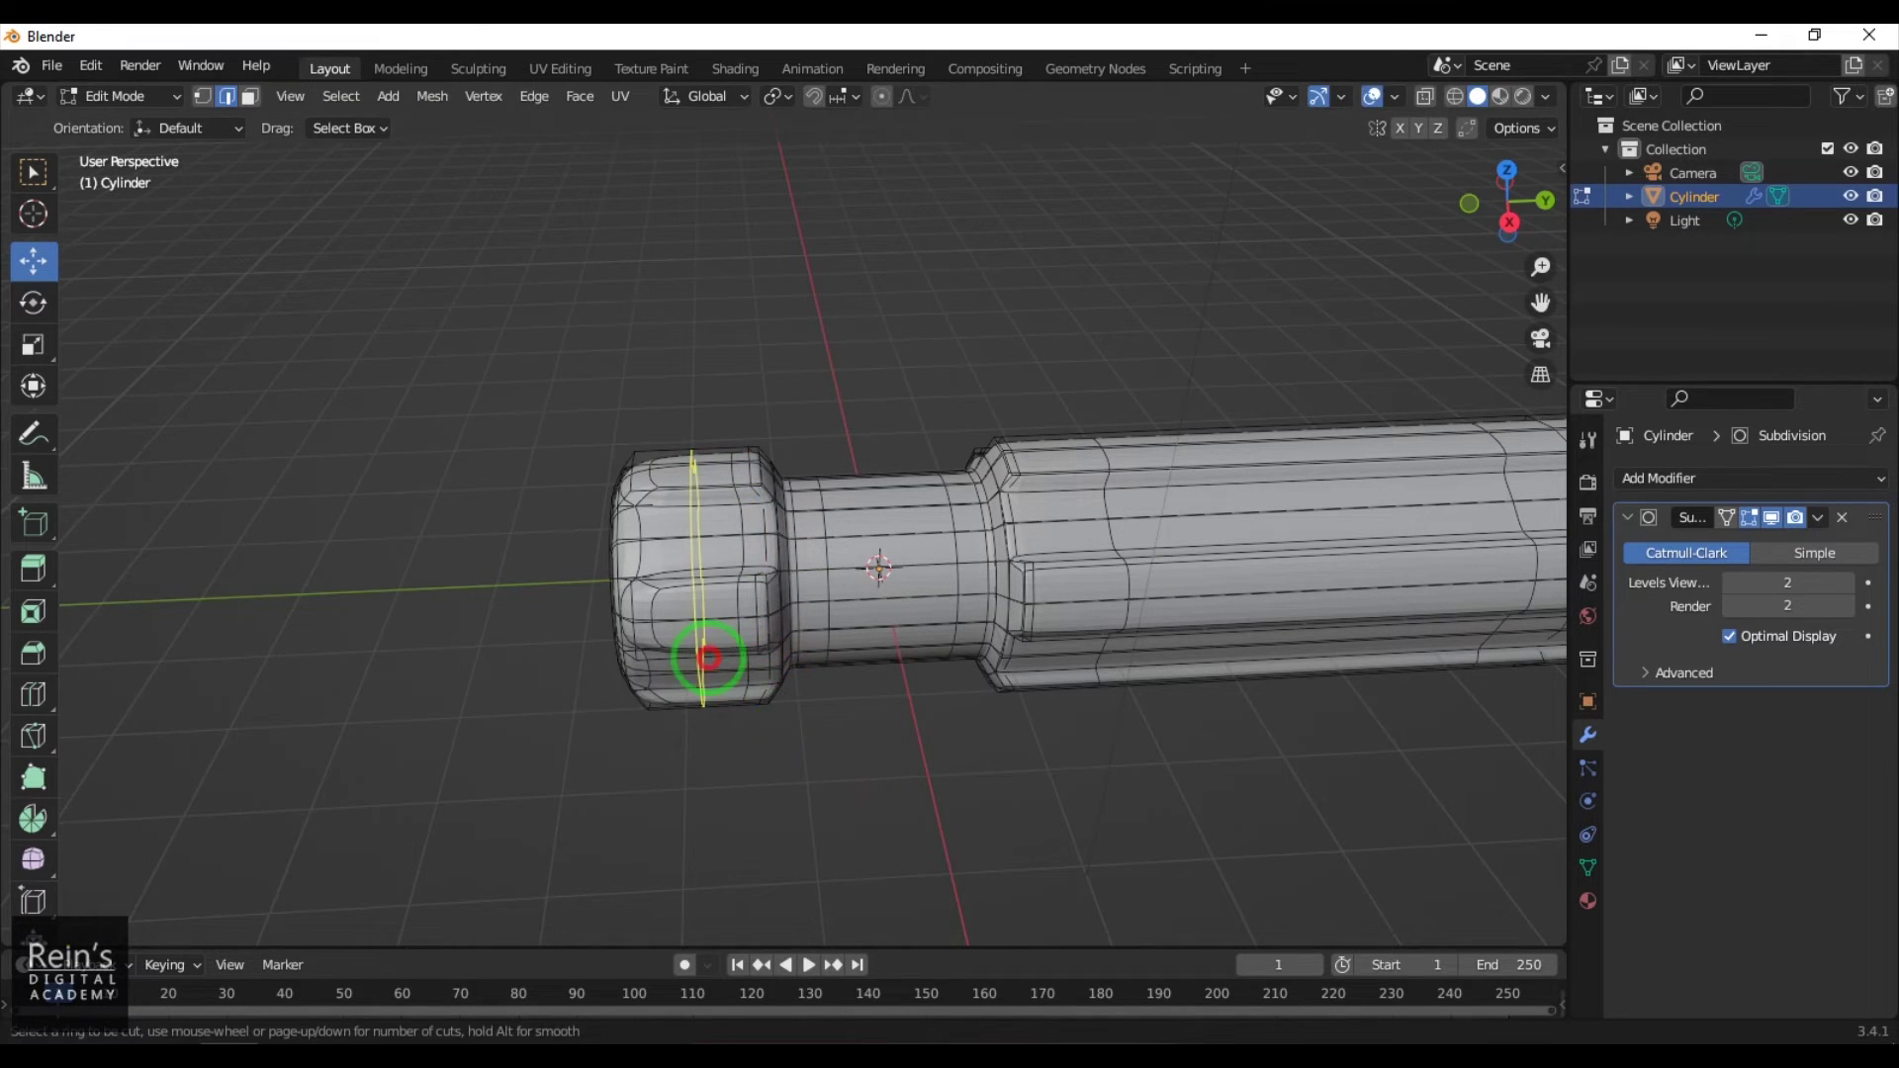
click(709, 658)
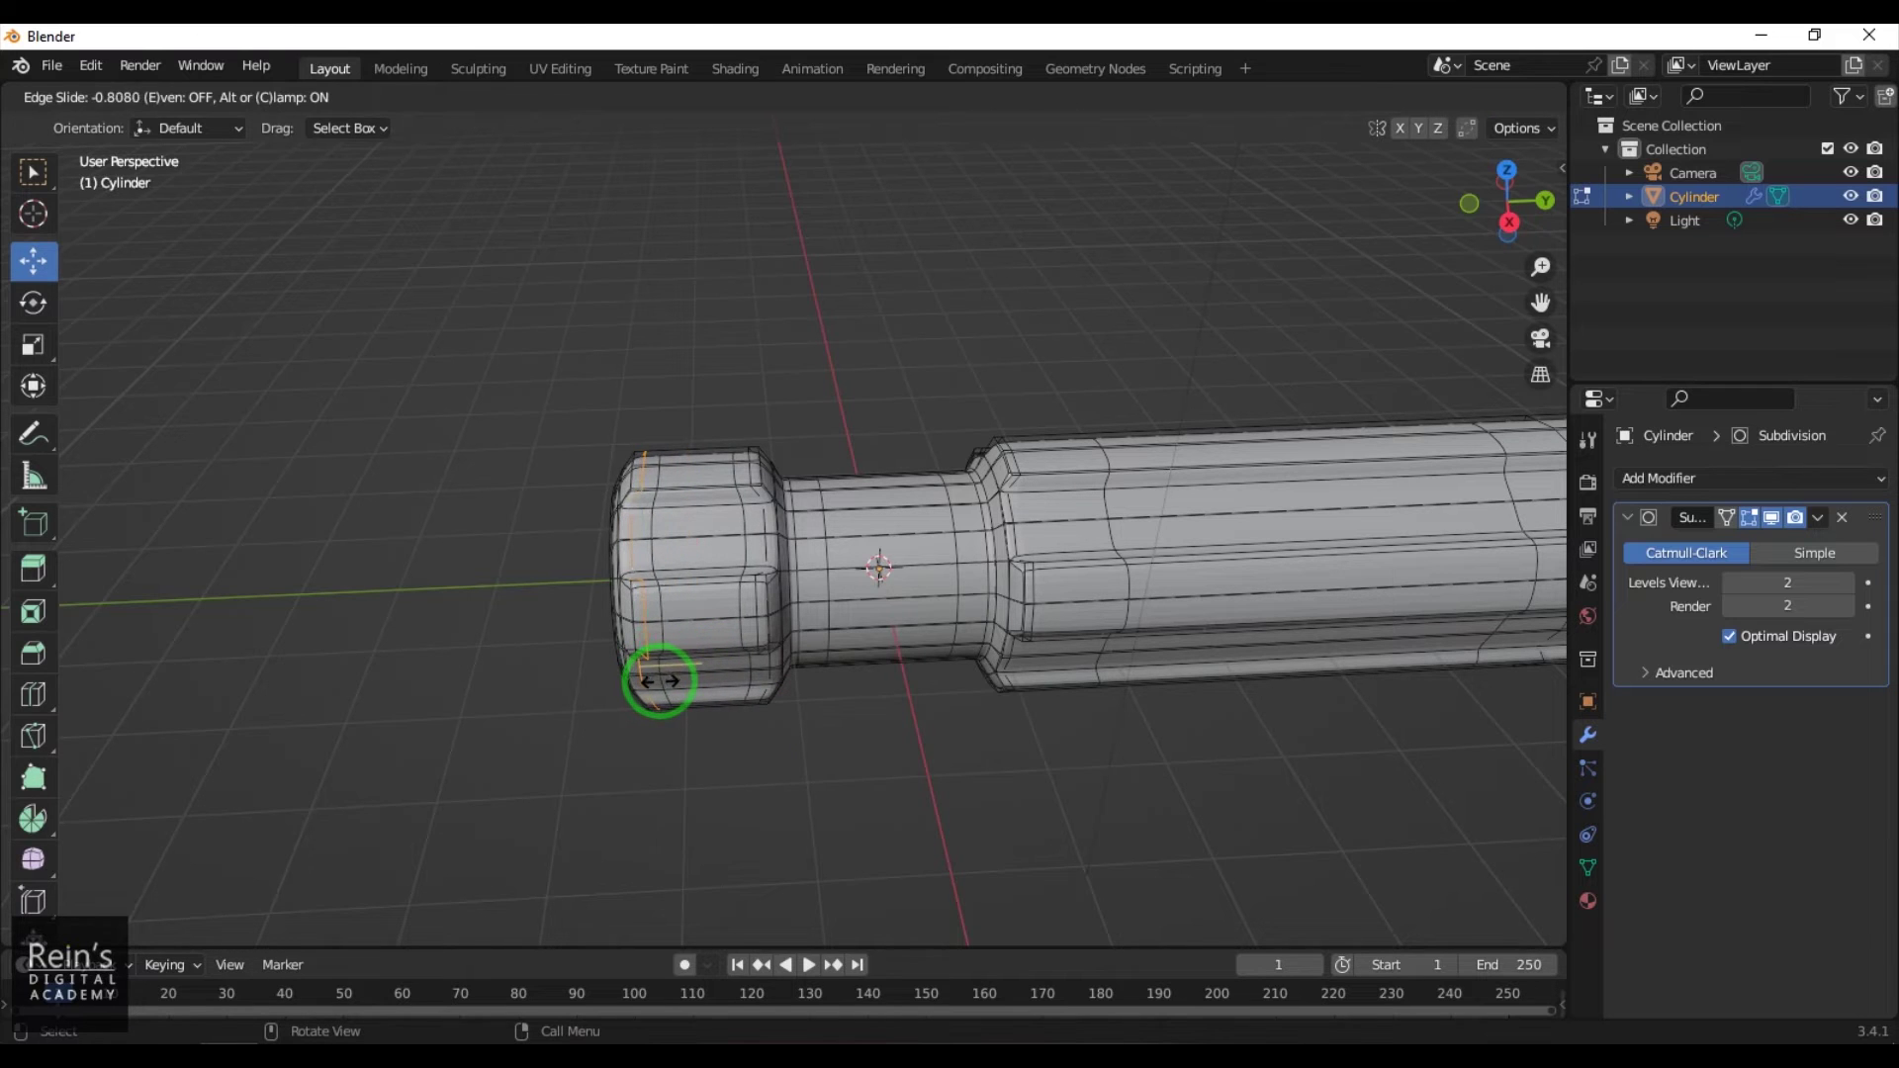
click(659, 680)
click(865, 784)
Return to Object Mode, deselect the handle and hide the wireframe overlay to inspect the smoothed surface
shift+middle_drag(1128, 767, 907, 767)
key(Tab)
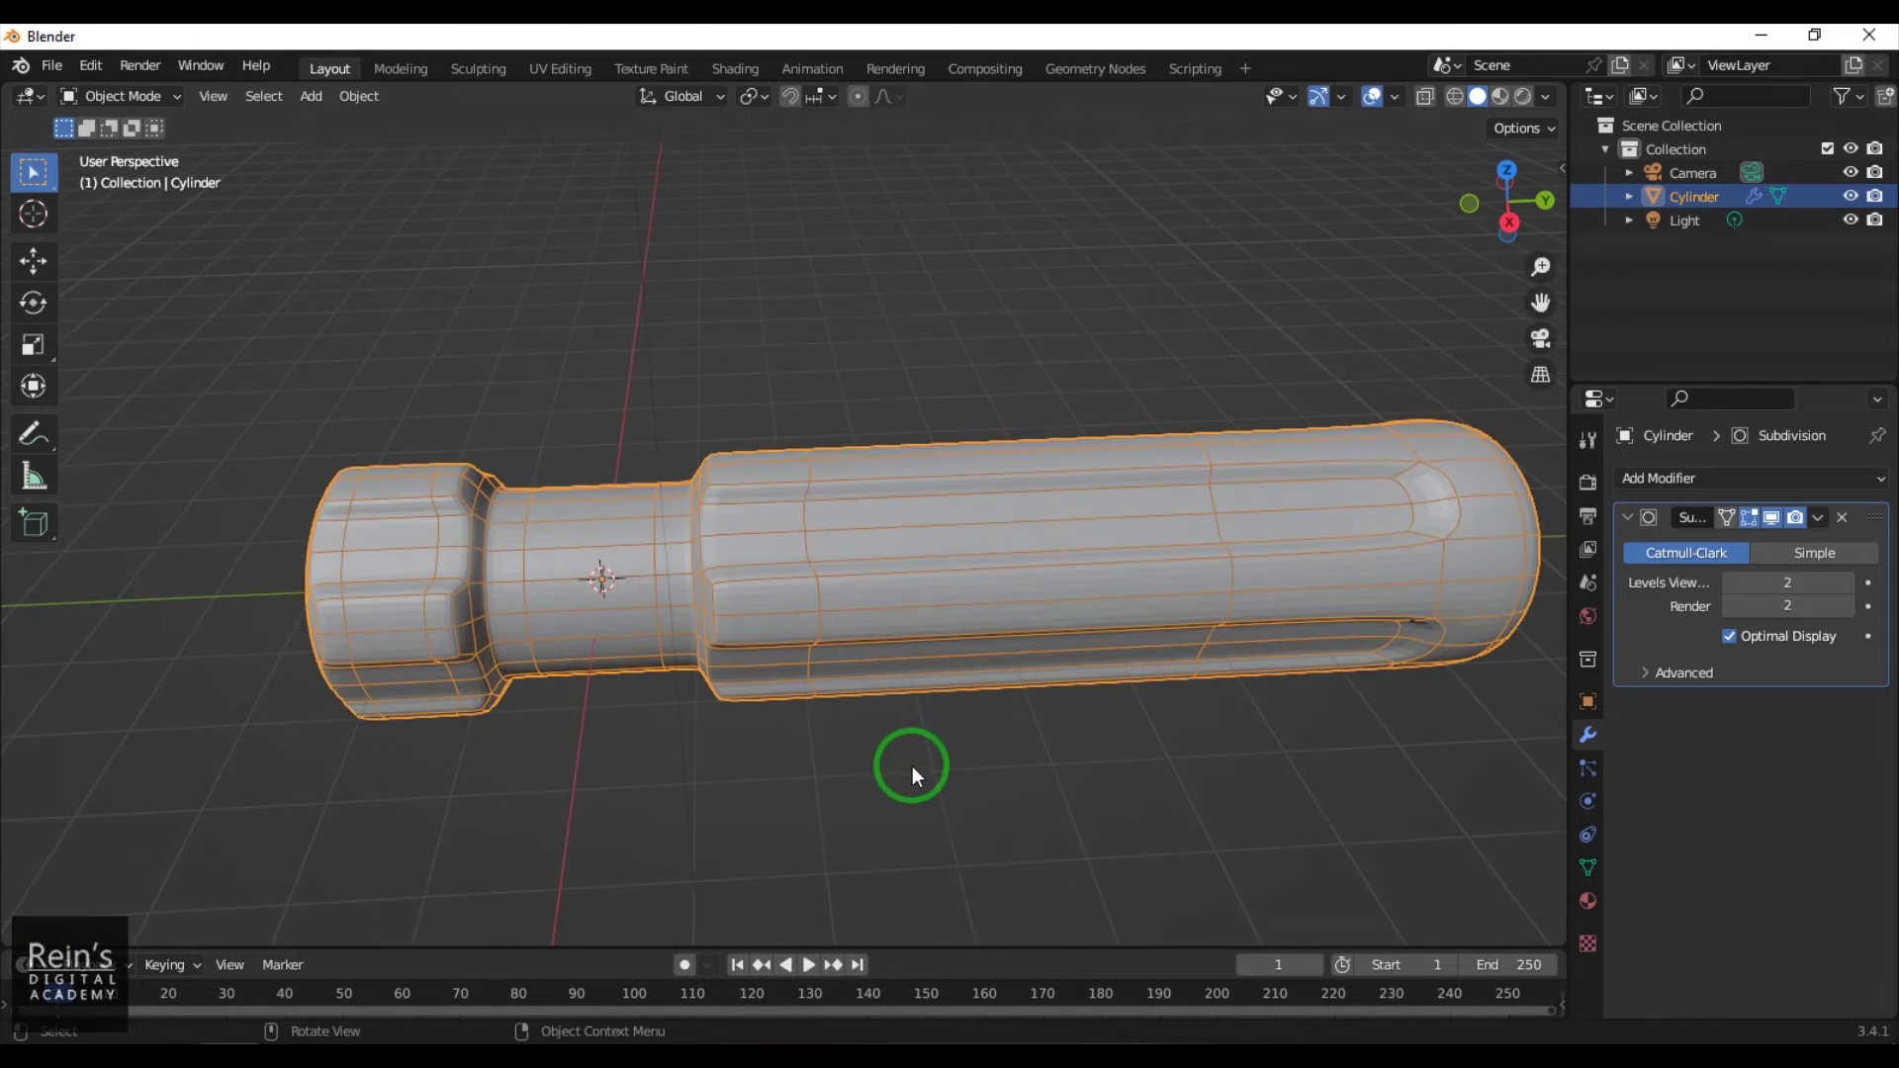
click(912, 770)
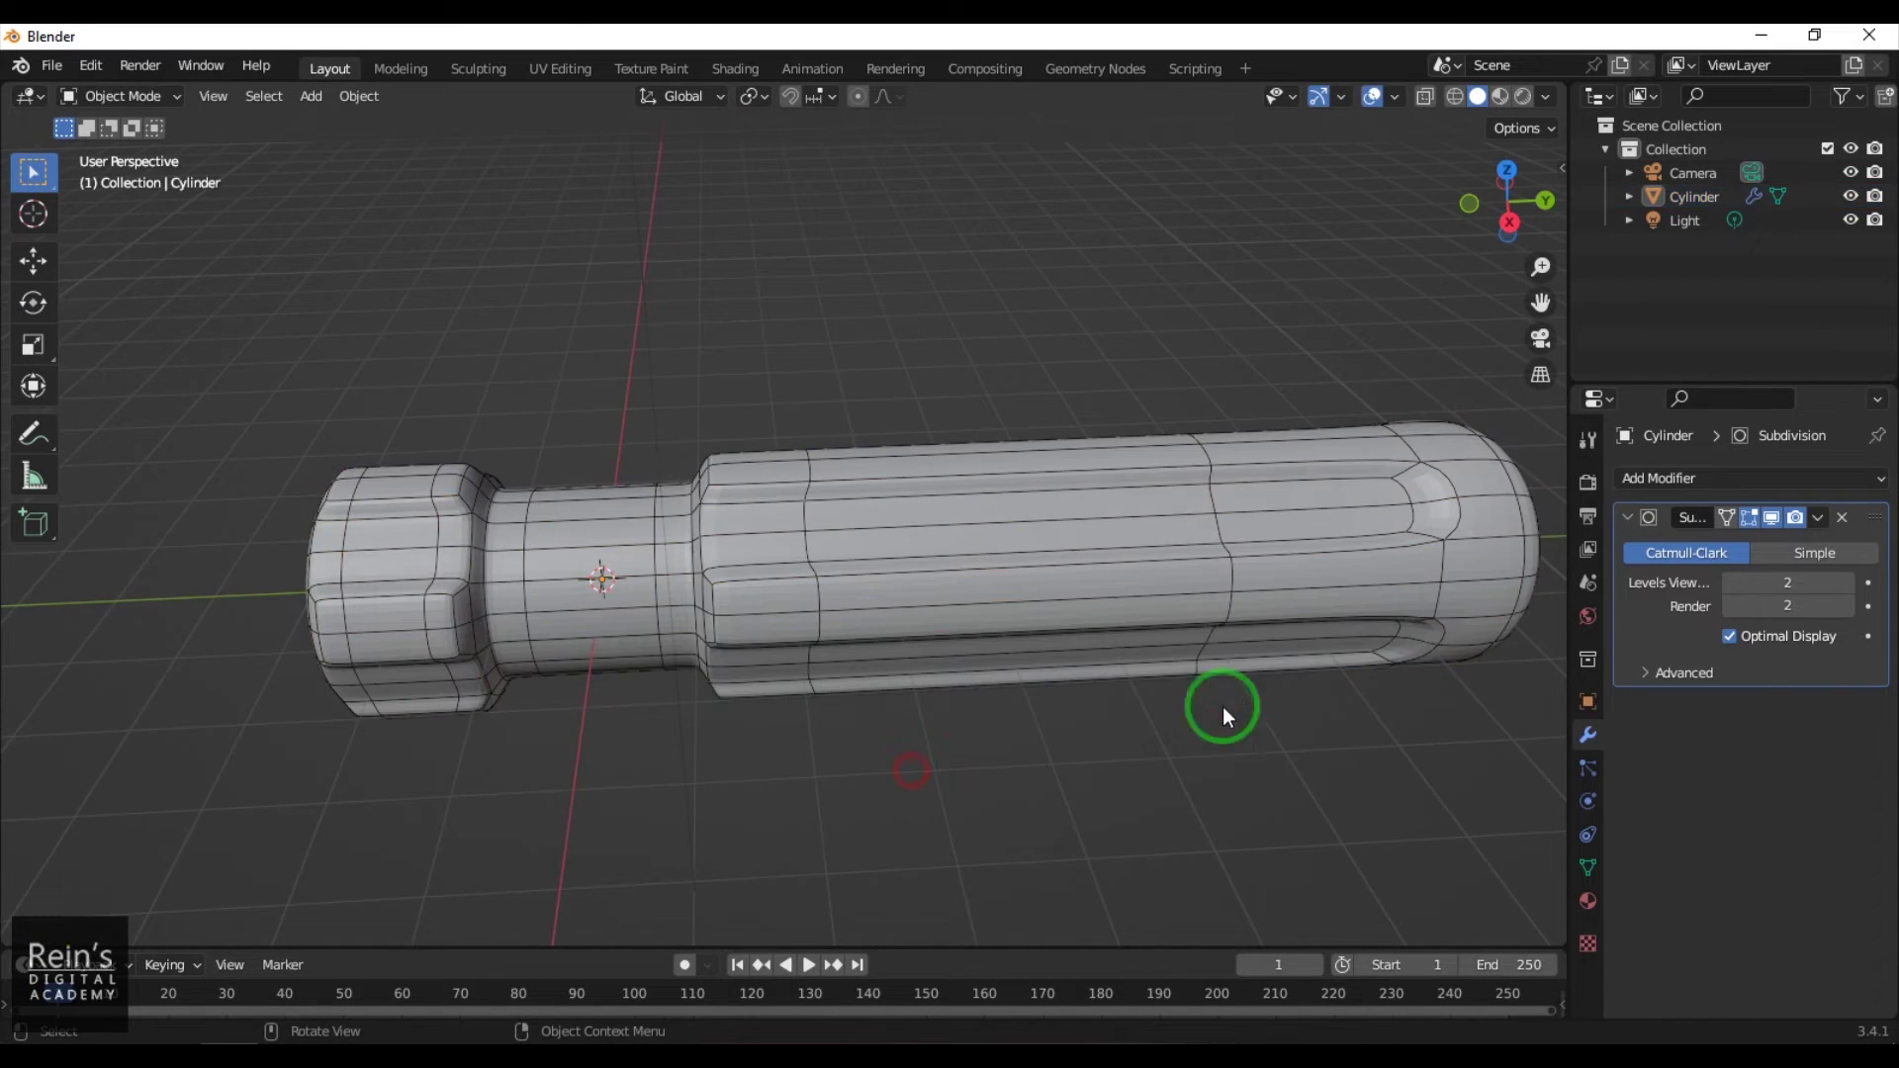
click(1392, 99)
click(1248, 498)
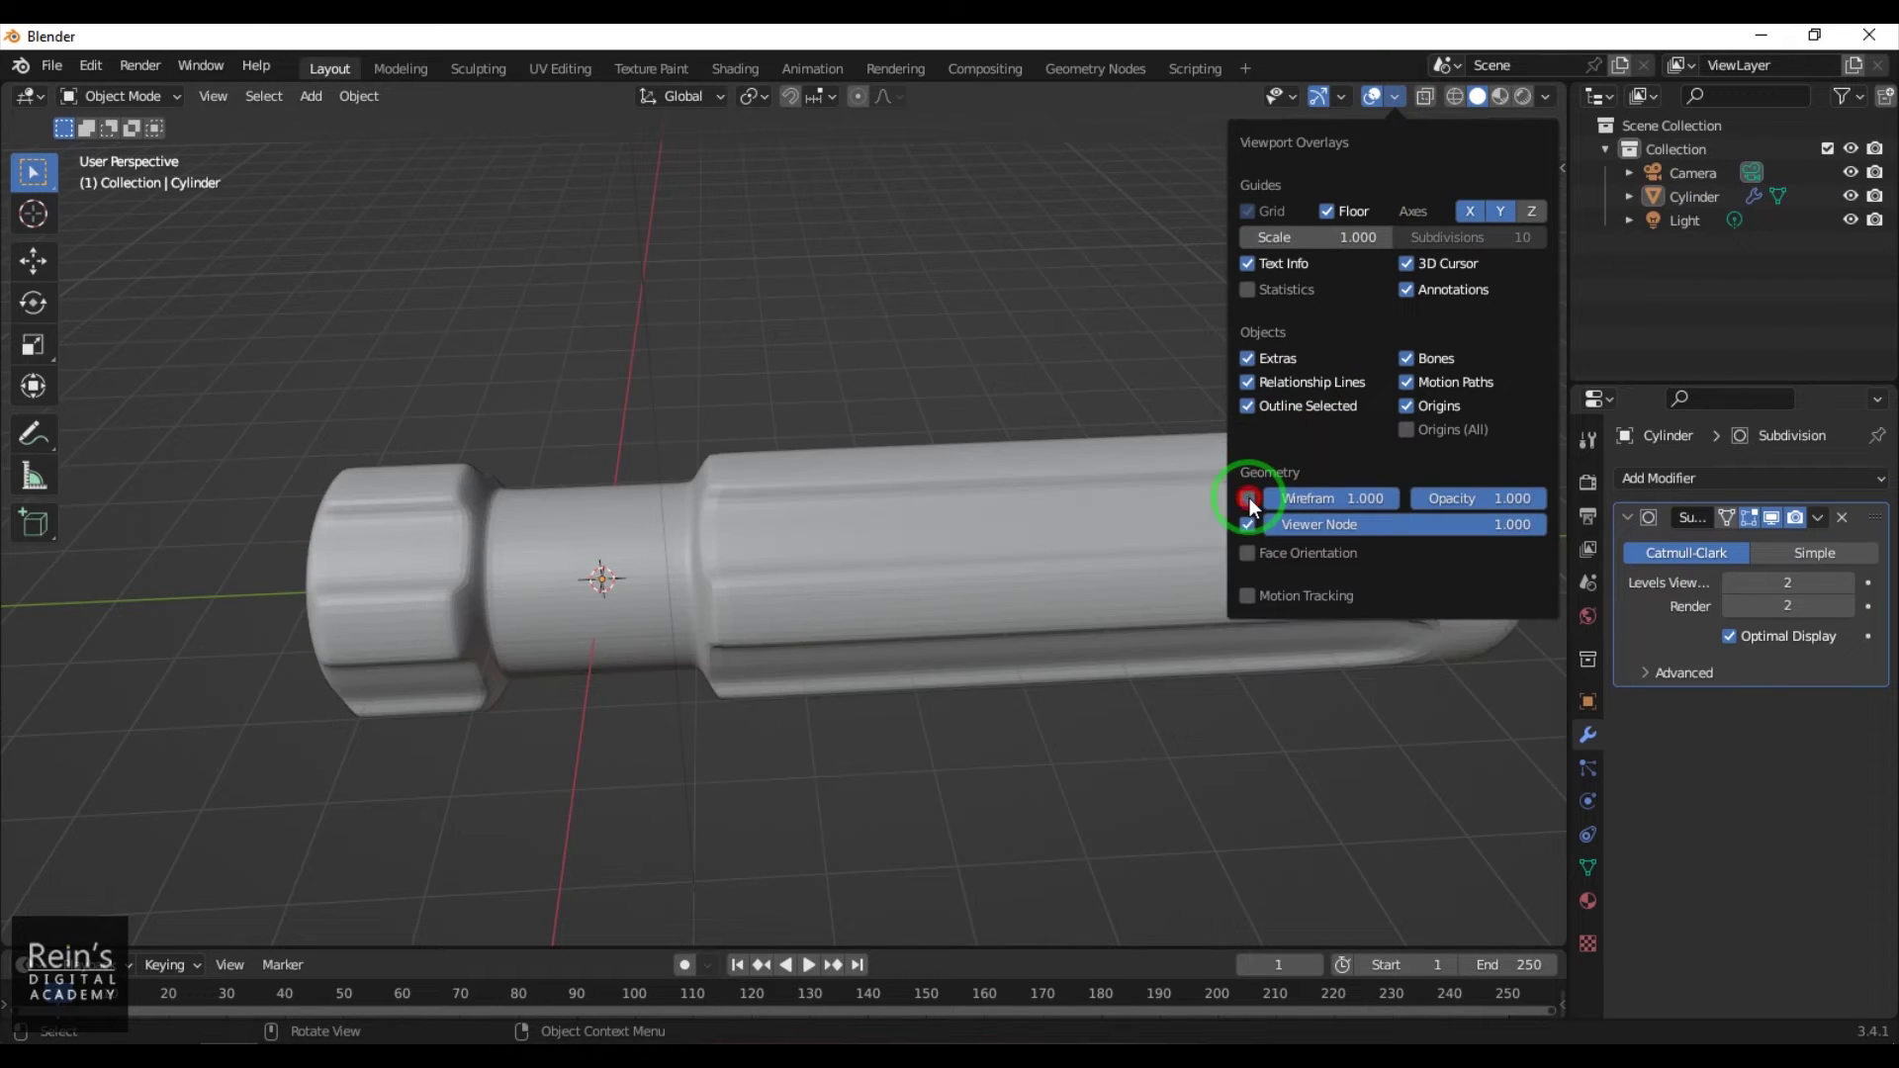
middle_drag(1054, 774, 1181, 613)
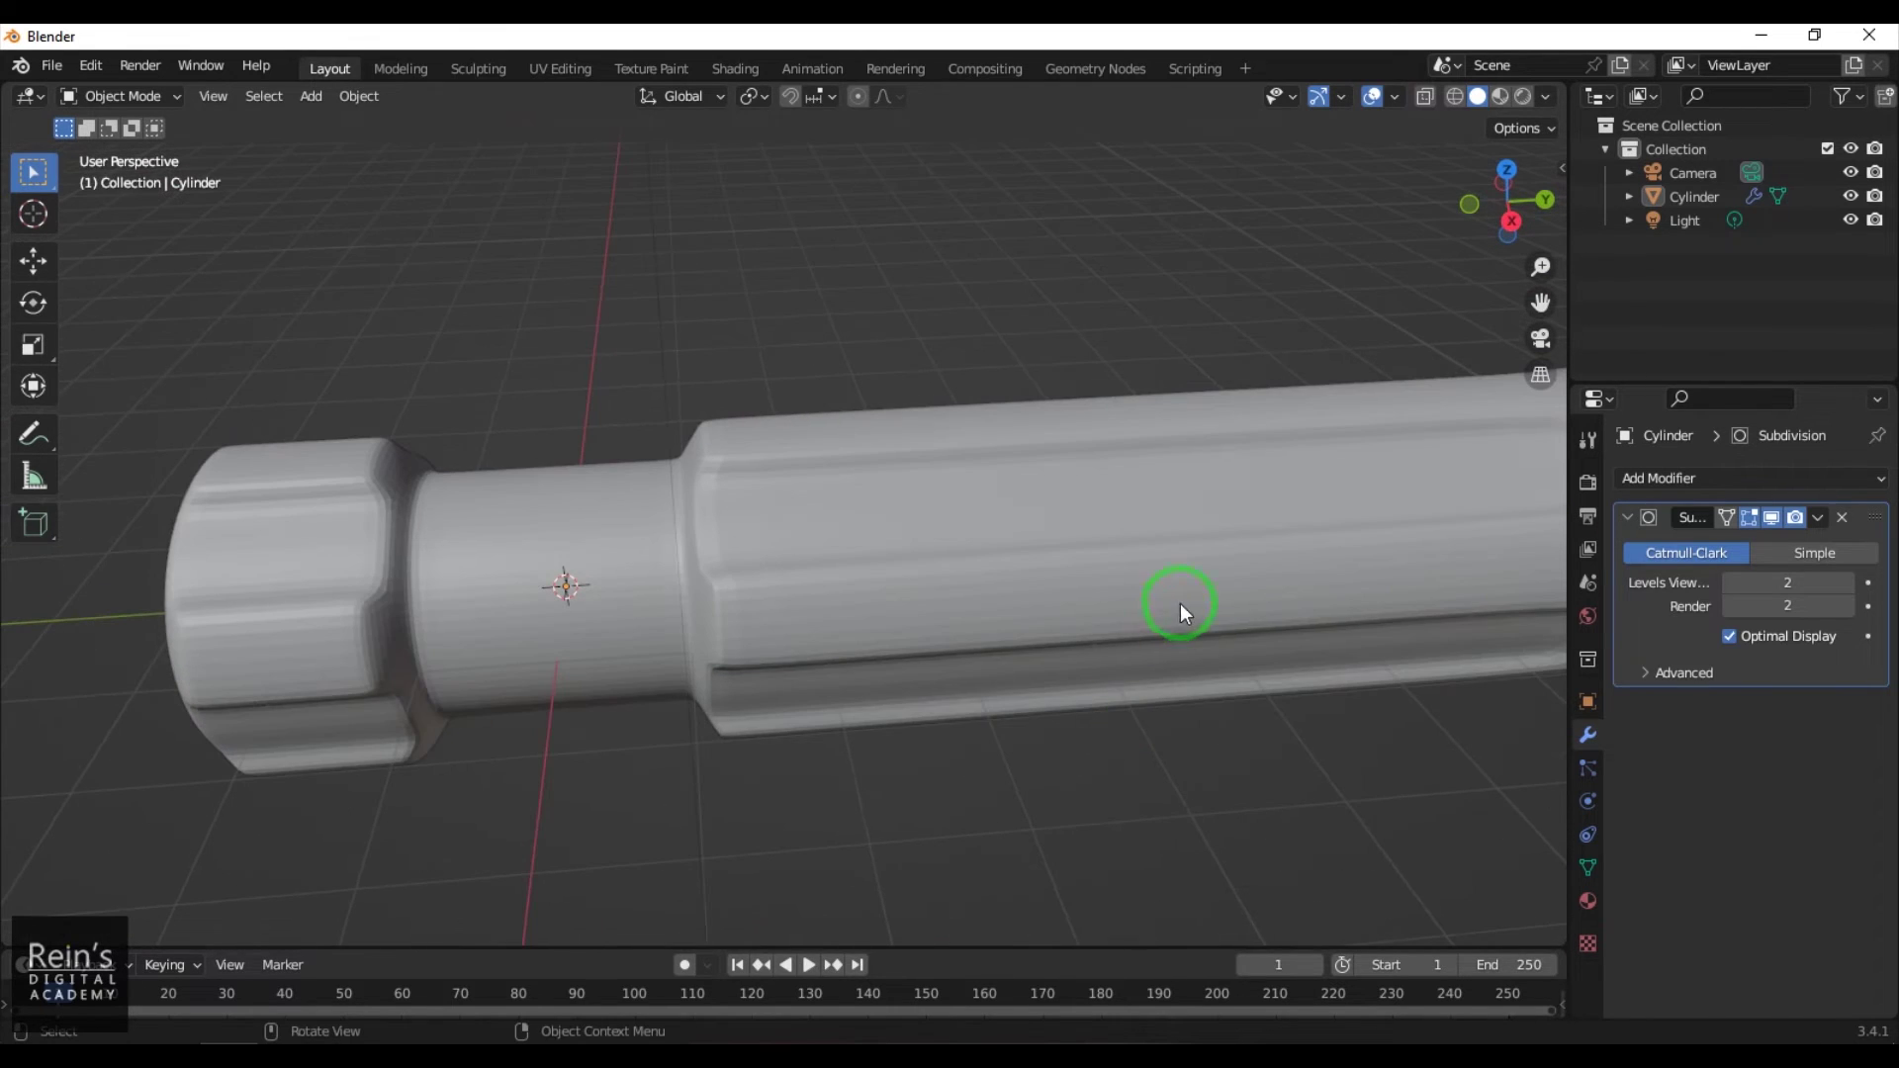
Set the Subdivision modifier's viewport level to 0 and show the wireframe overlay
click(1792, 584)
key(Return)
ctrl+middle_drag(1177, 782, 1311, 577)
click(1395, 97)
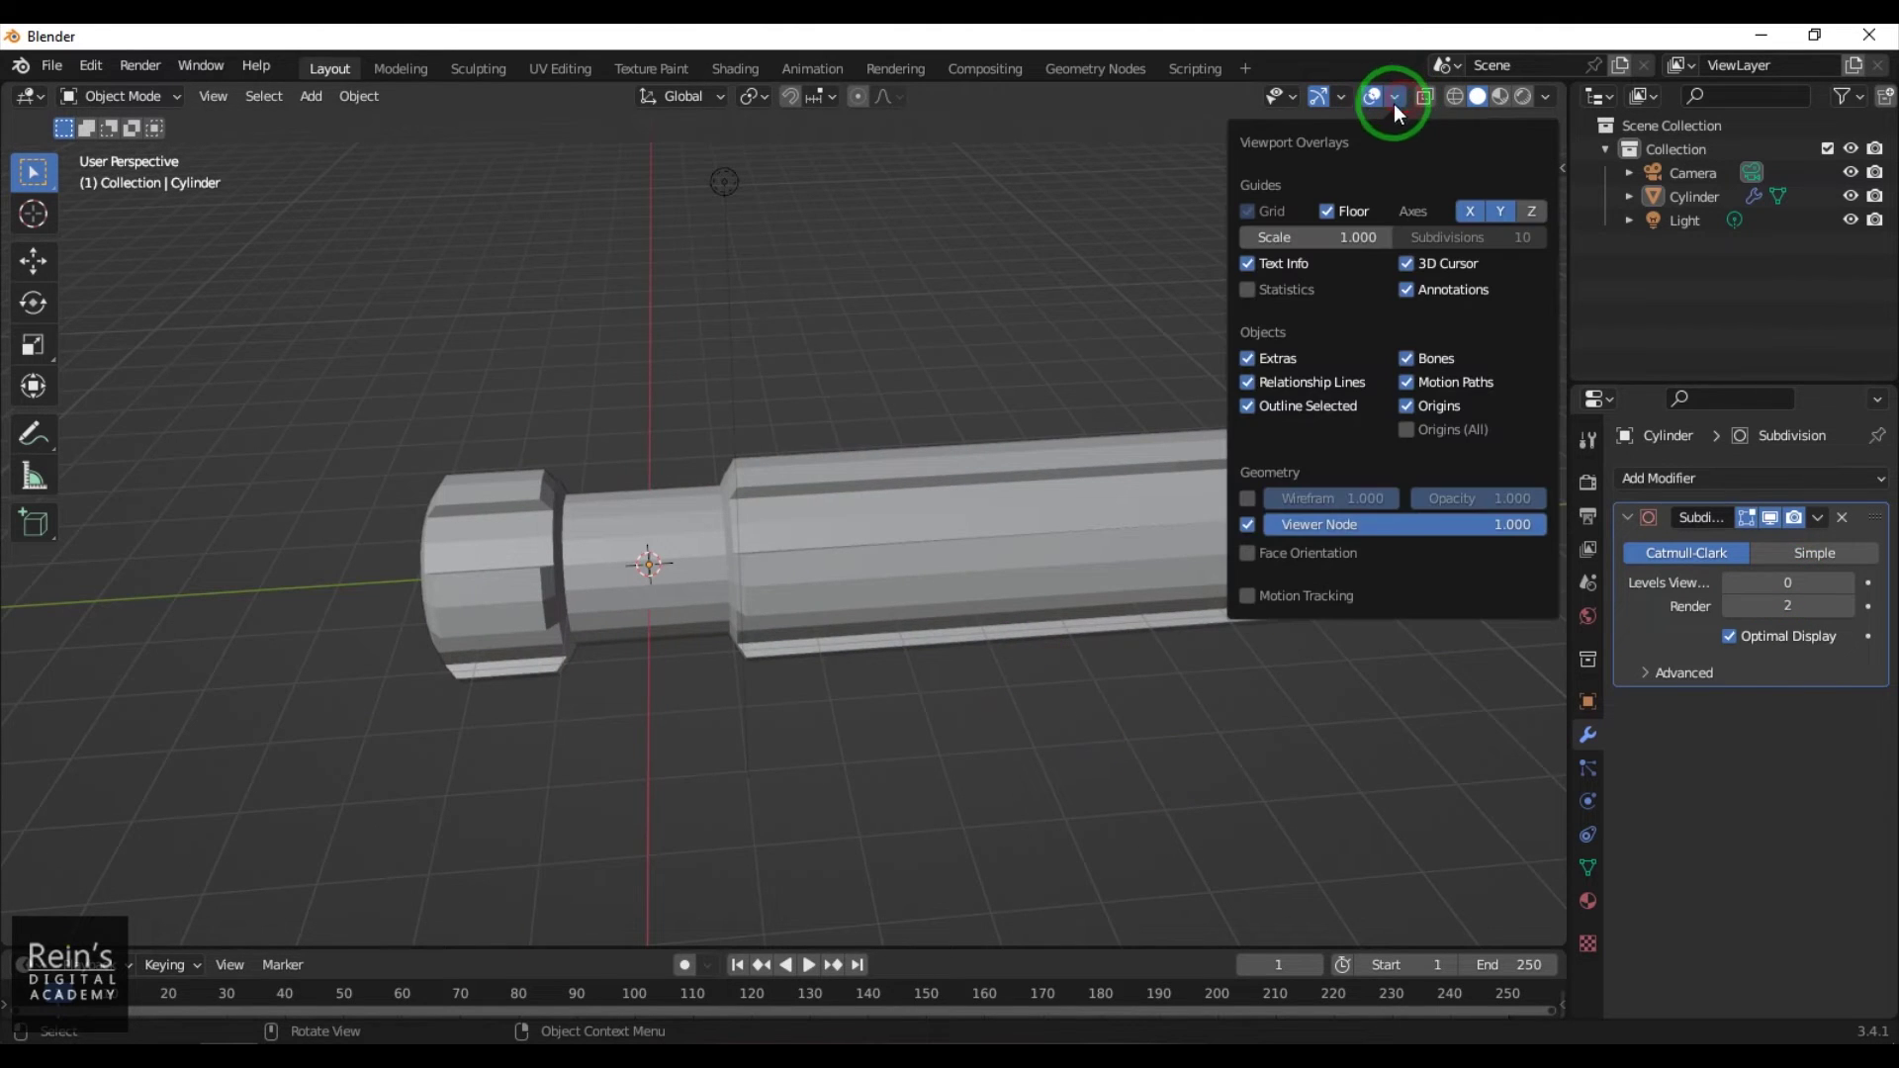
click(1248, 498)
middle_drag(1382, 637, 1220, 639)
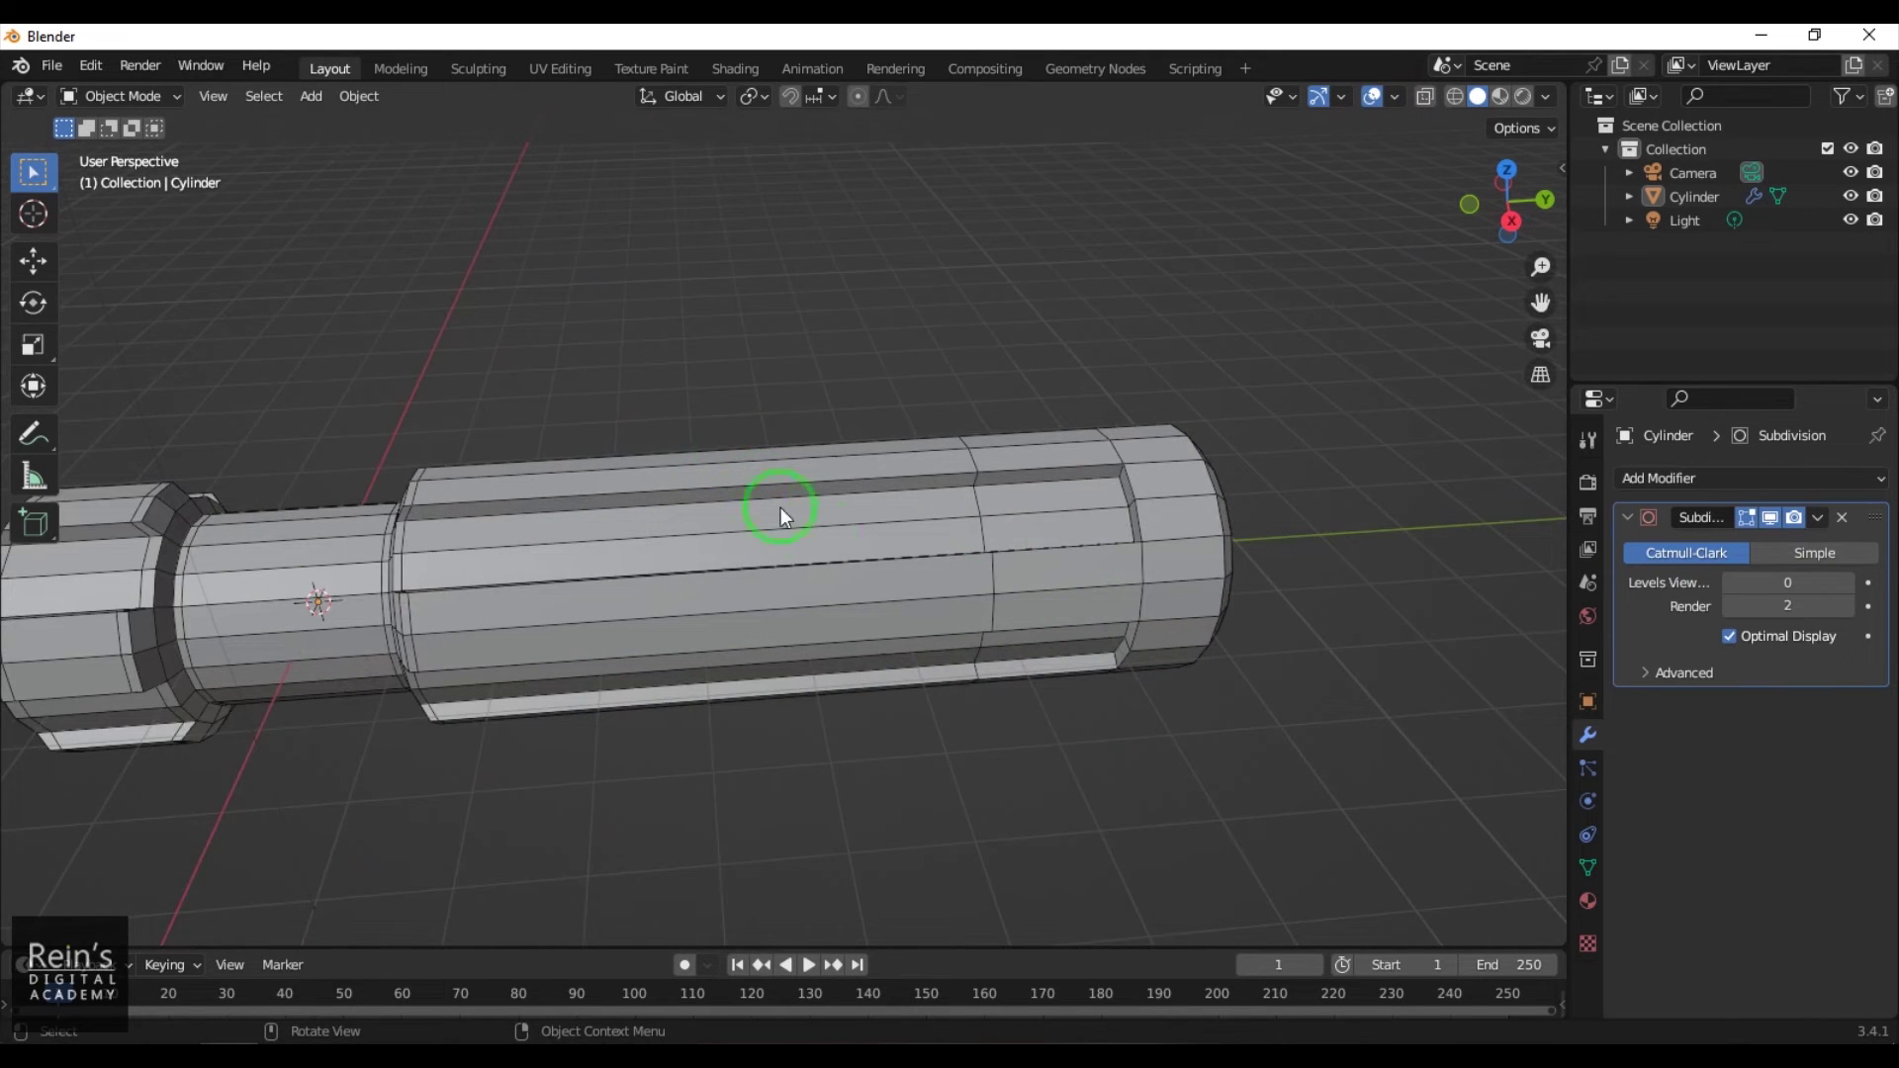
In mesh editing, move the edge loop nearest the closed end along Y until it sits close to the groove ends
key(Tab)
click(970, 537)
alt+click(979, 529)
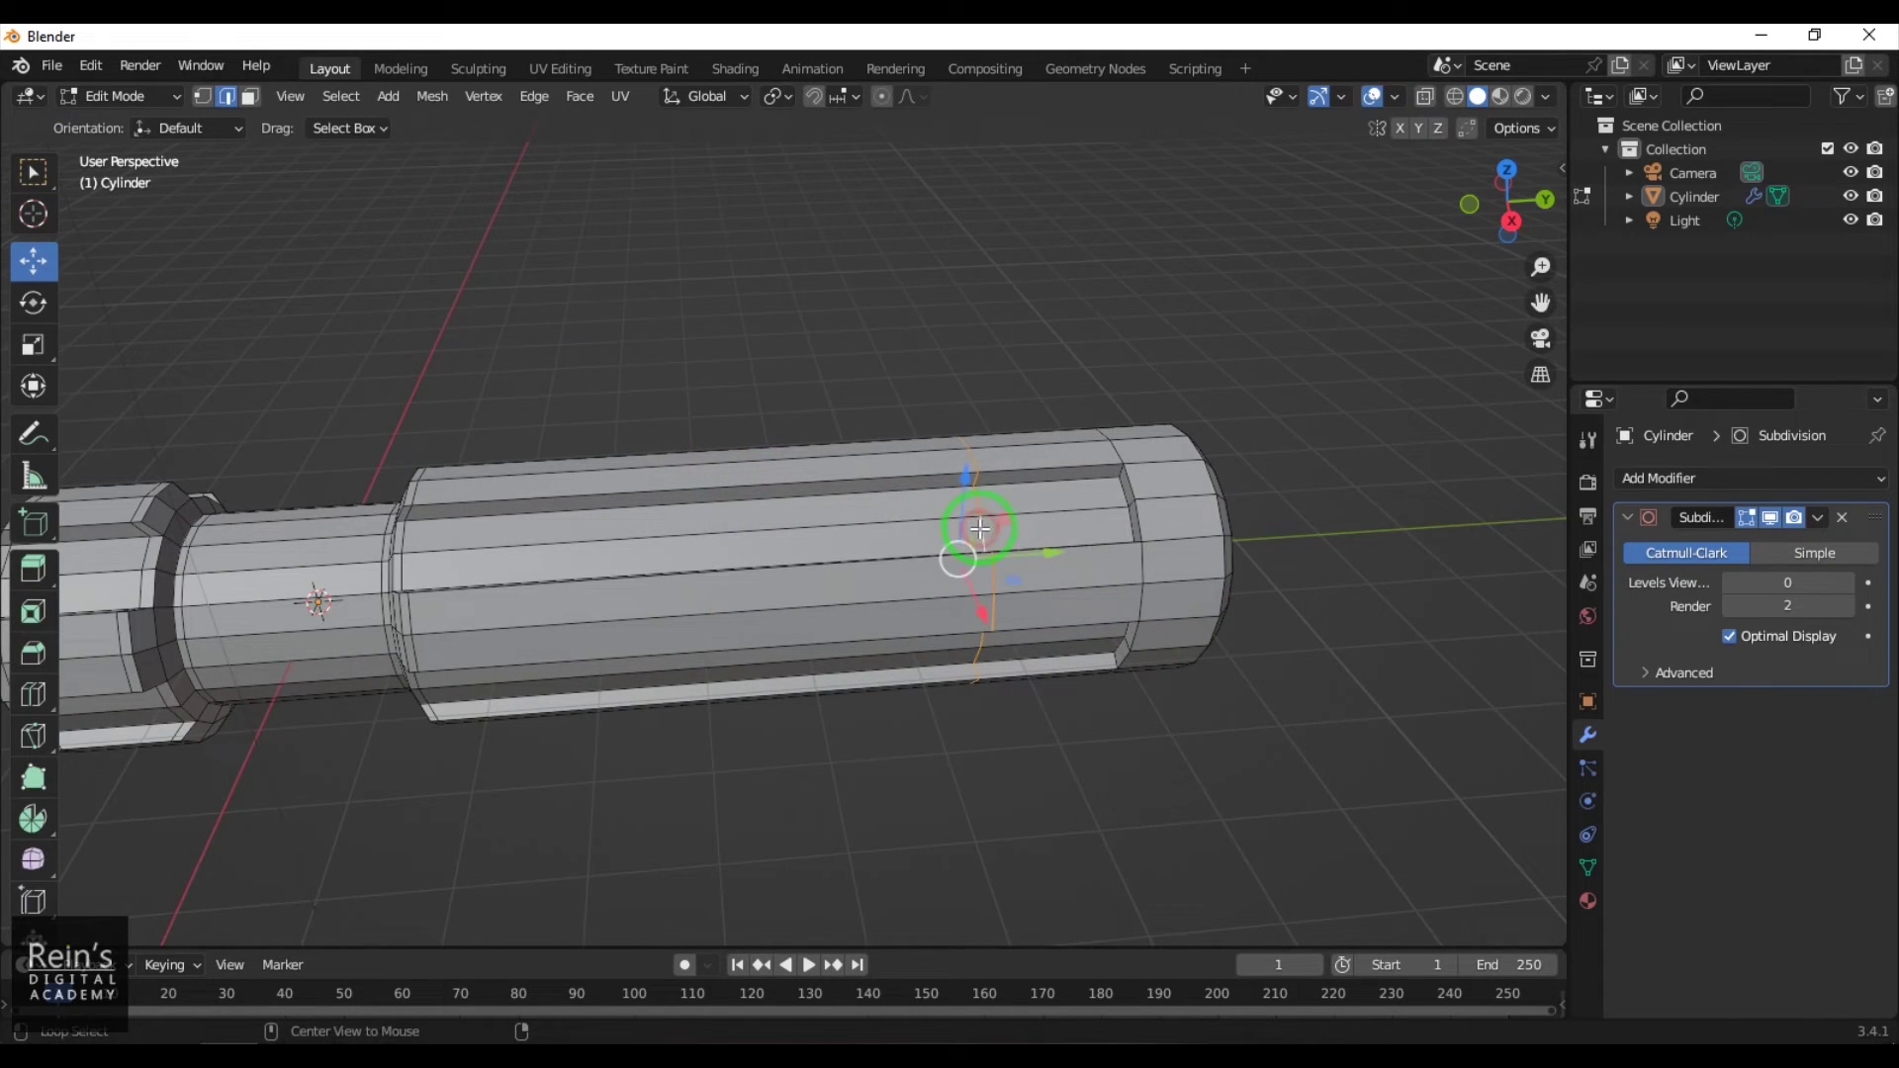
drag(1034, 550, 1280, 678)
scroll(1348, 670, up, 2)
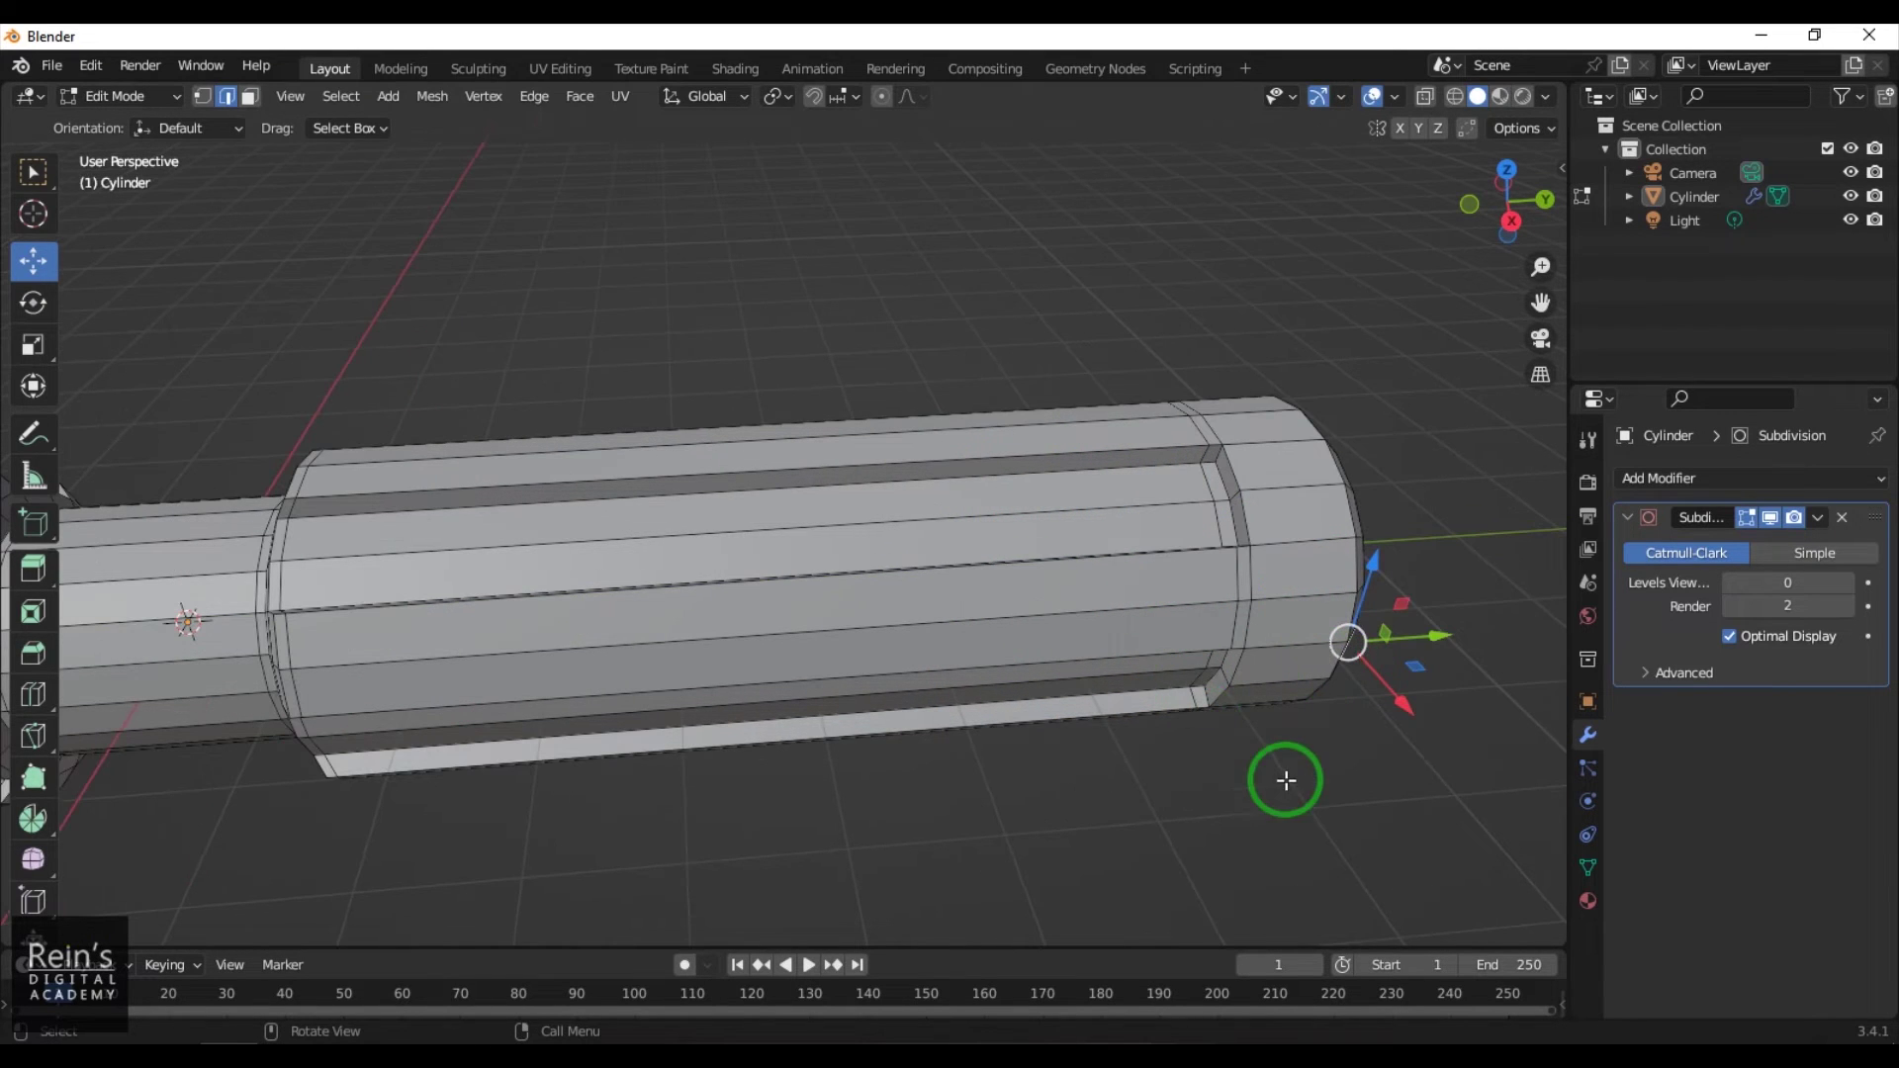
scroll(1236, 792, up, 2)
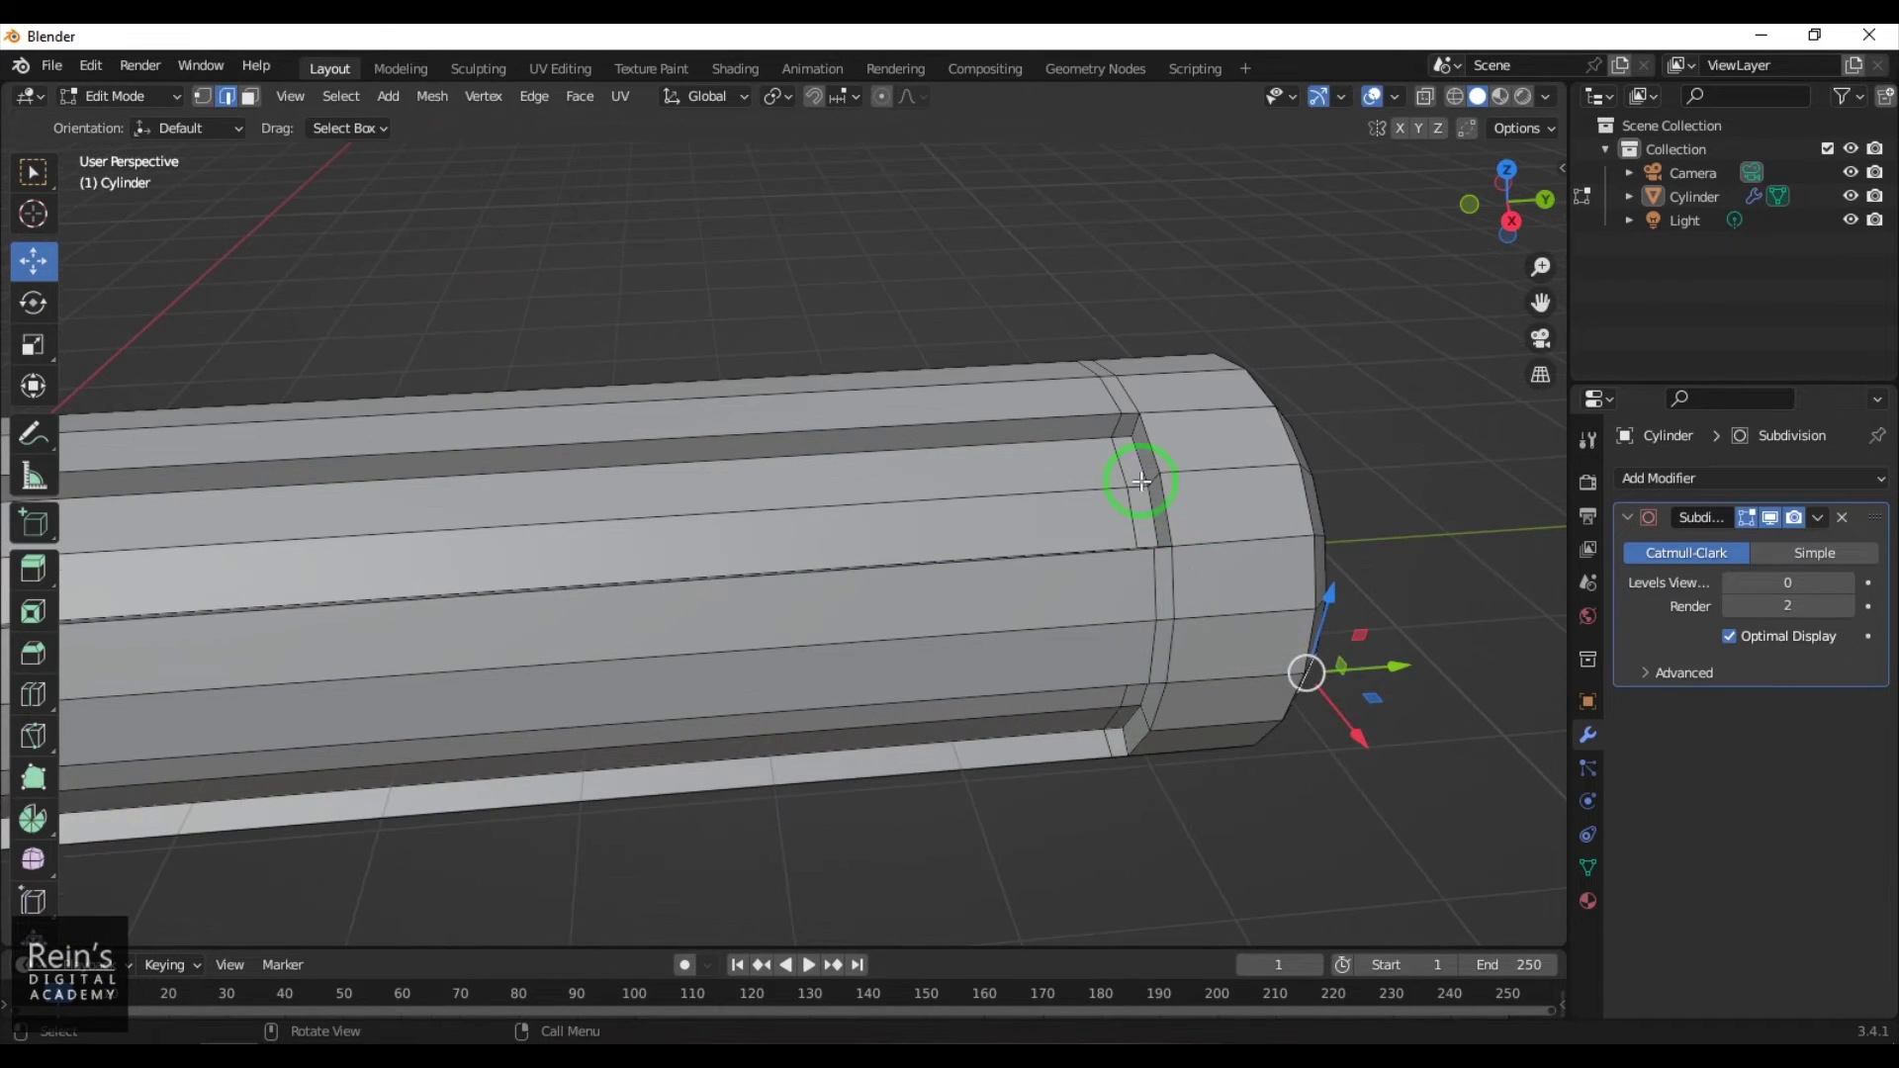
Select the edges at the closed ends of the grooves around the handle and move them about 0.164 m along Y
click(1151, 484)
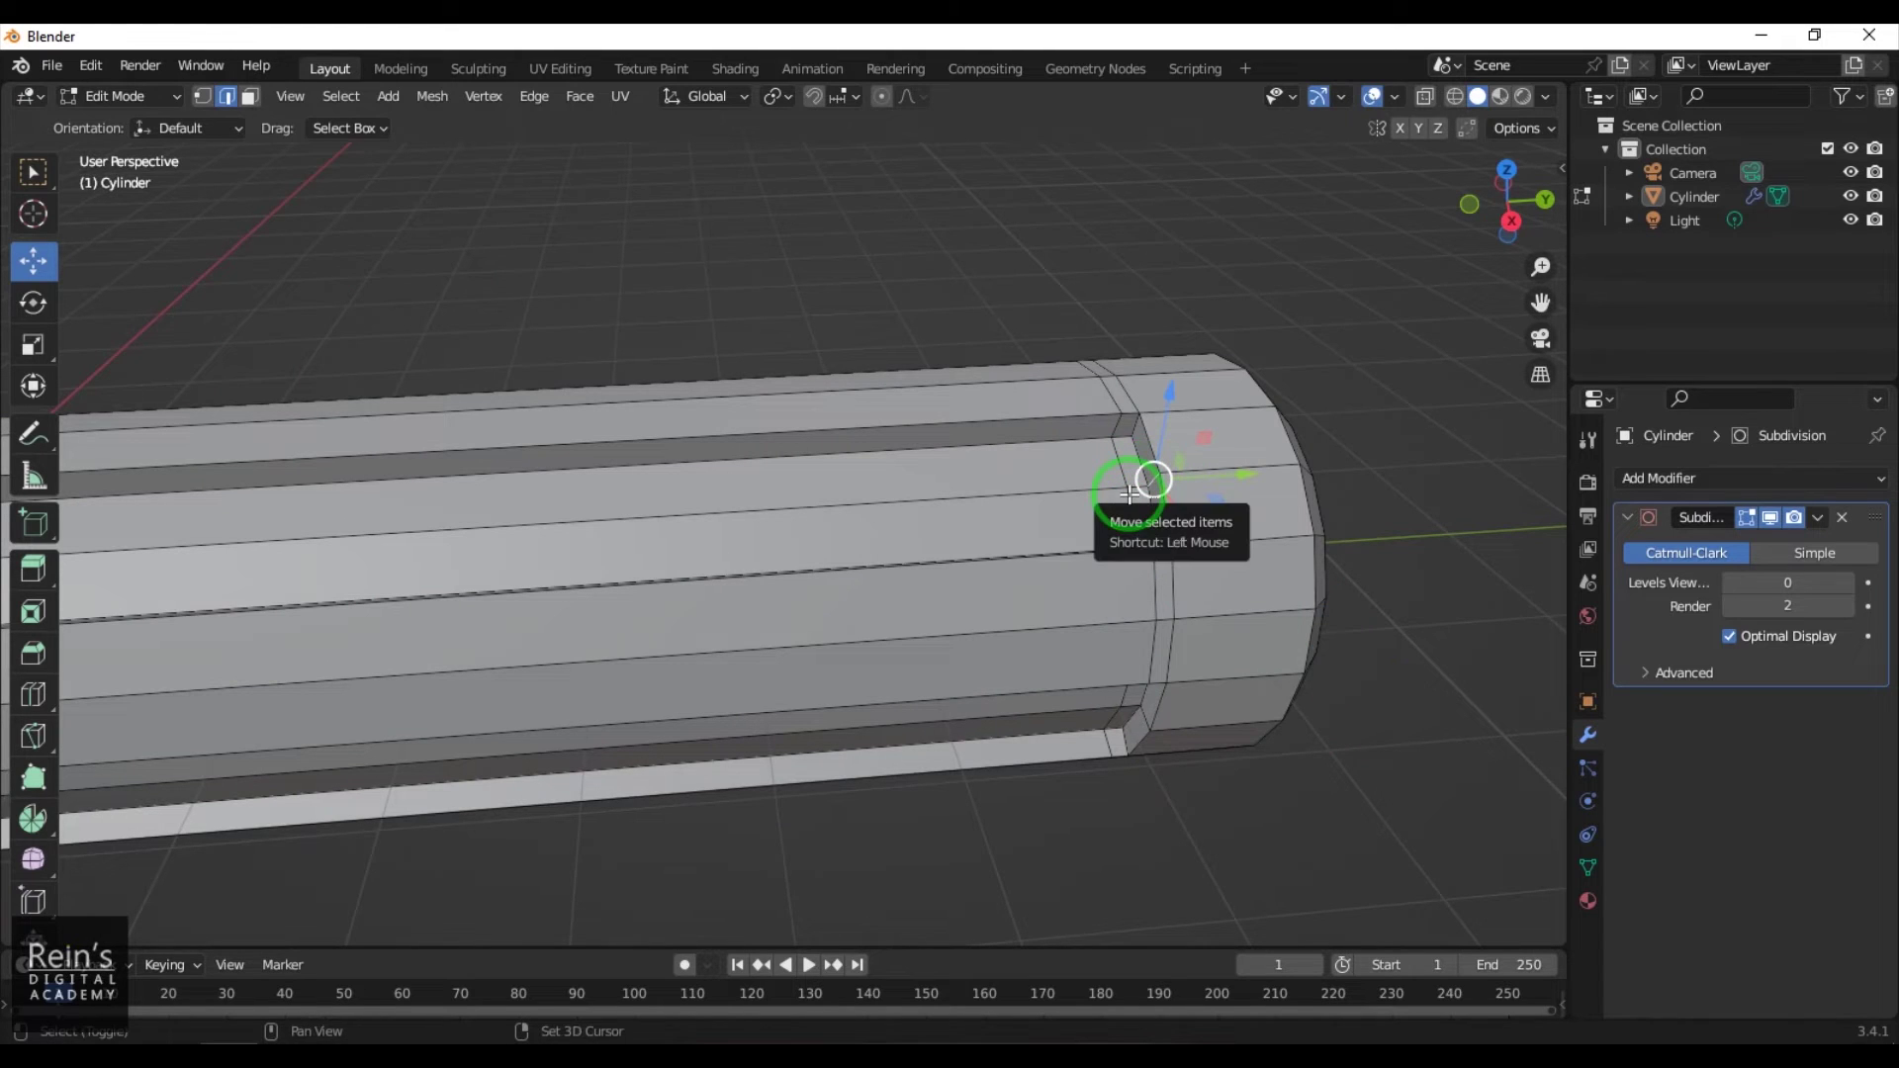
middle_drag(1196, 831, 1213, 673)
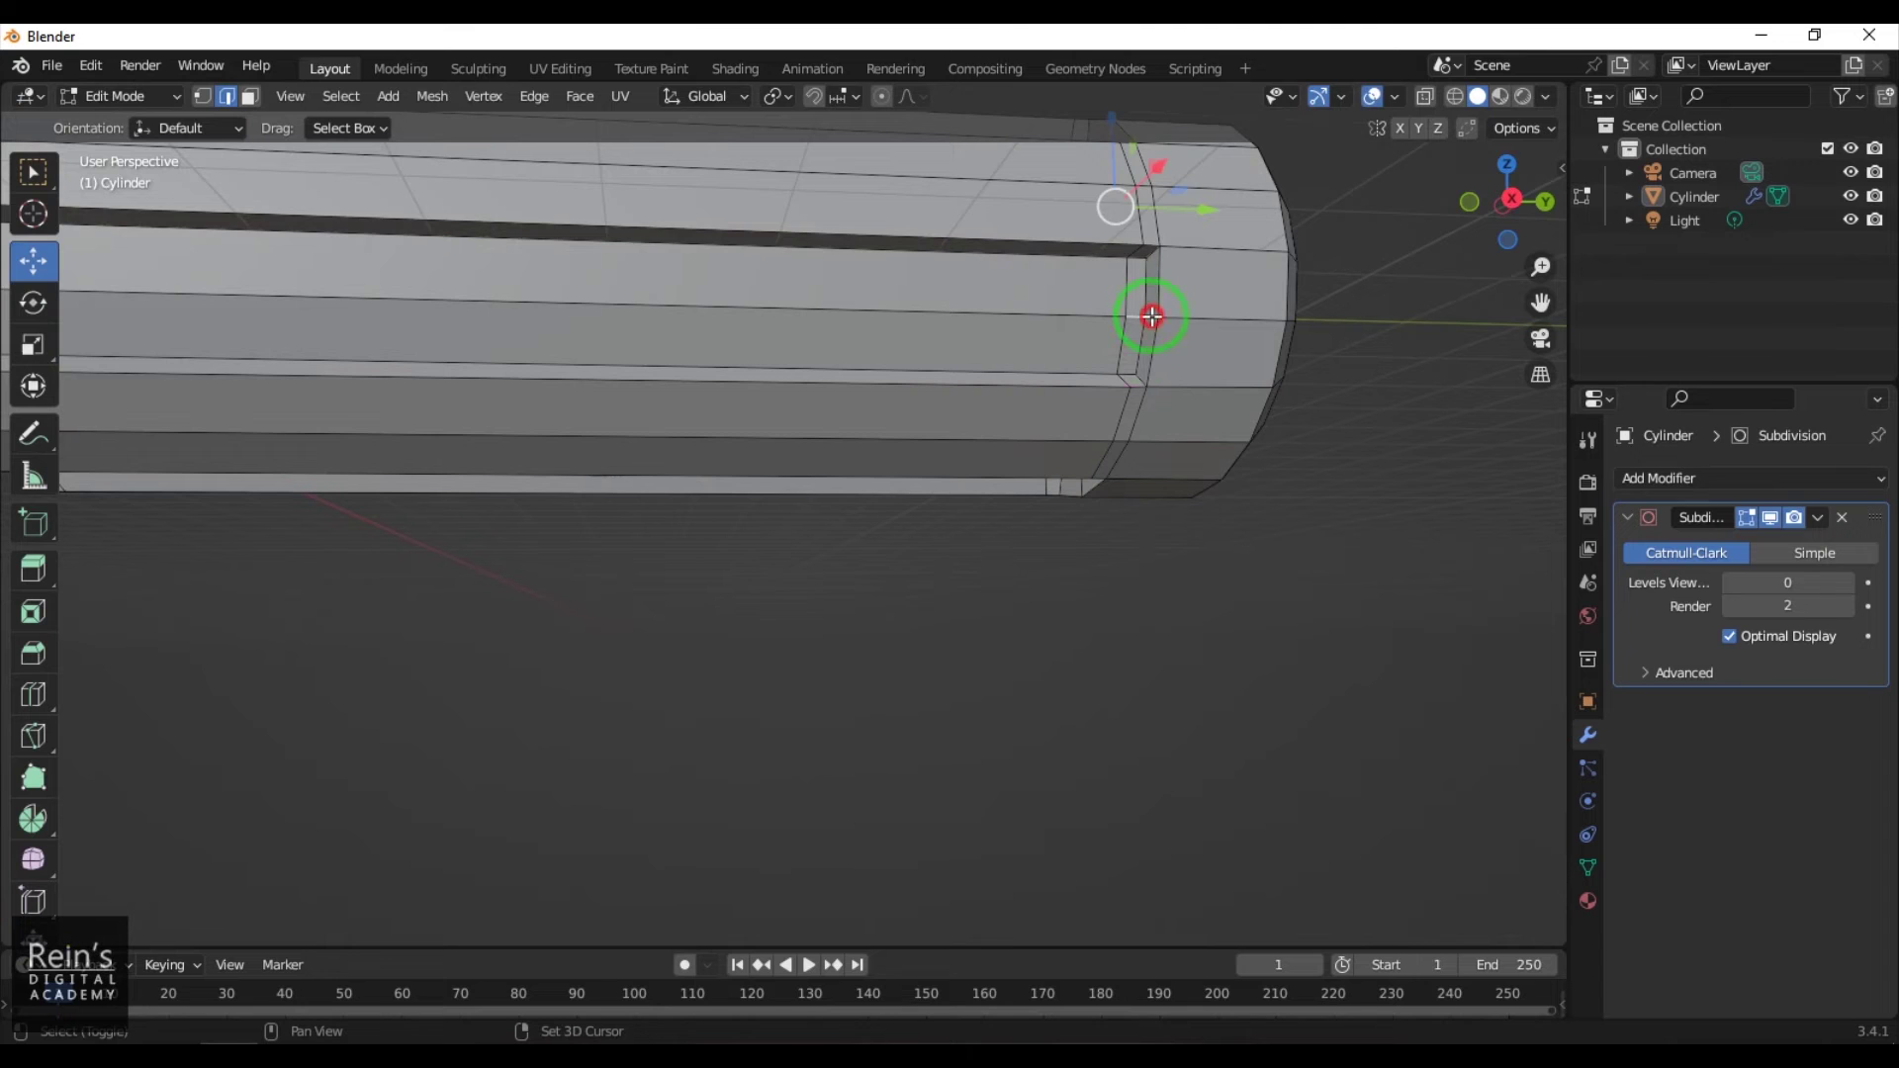
middle_drag(1136, 593, 1235, 436)
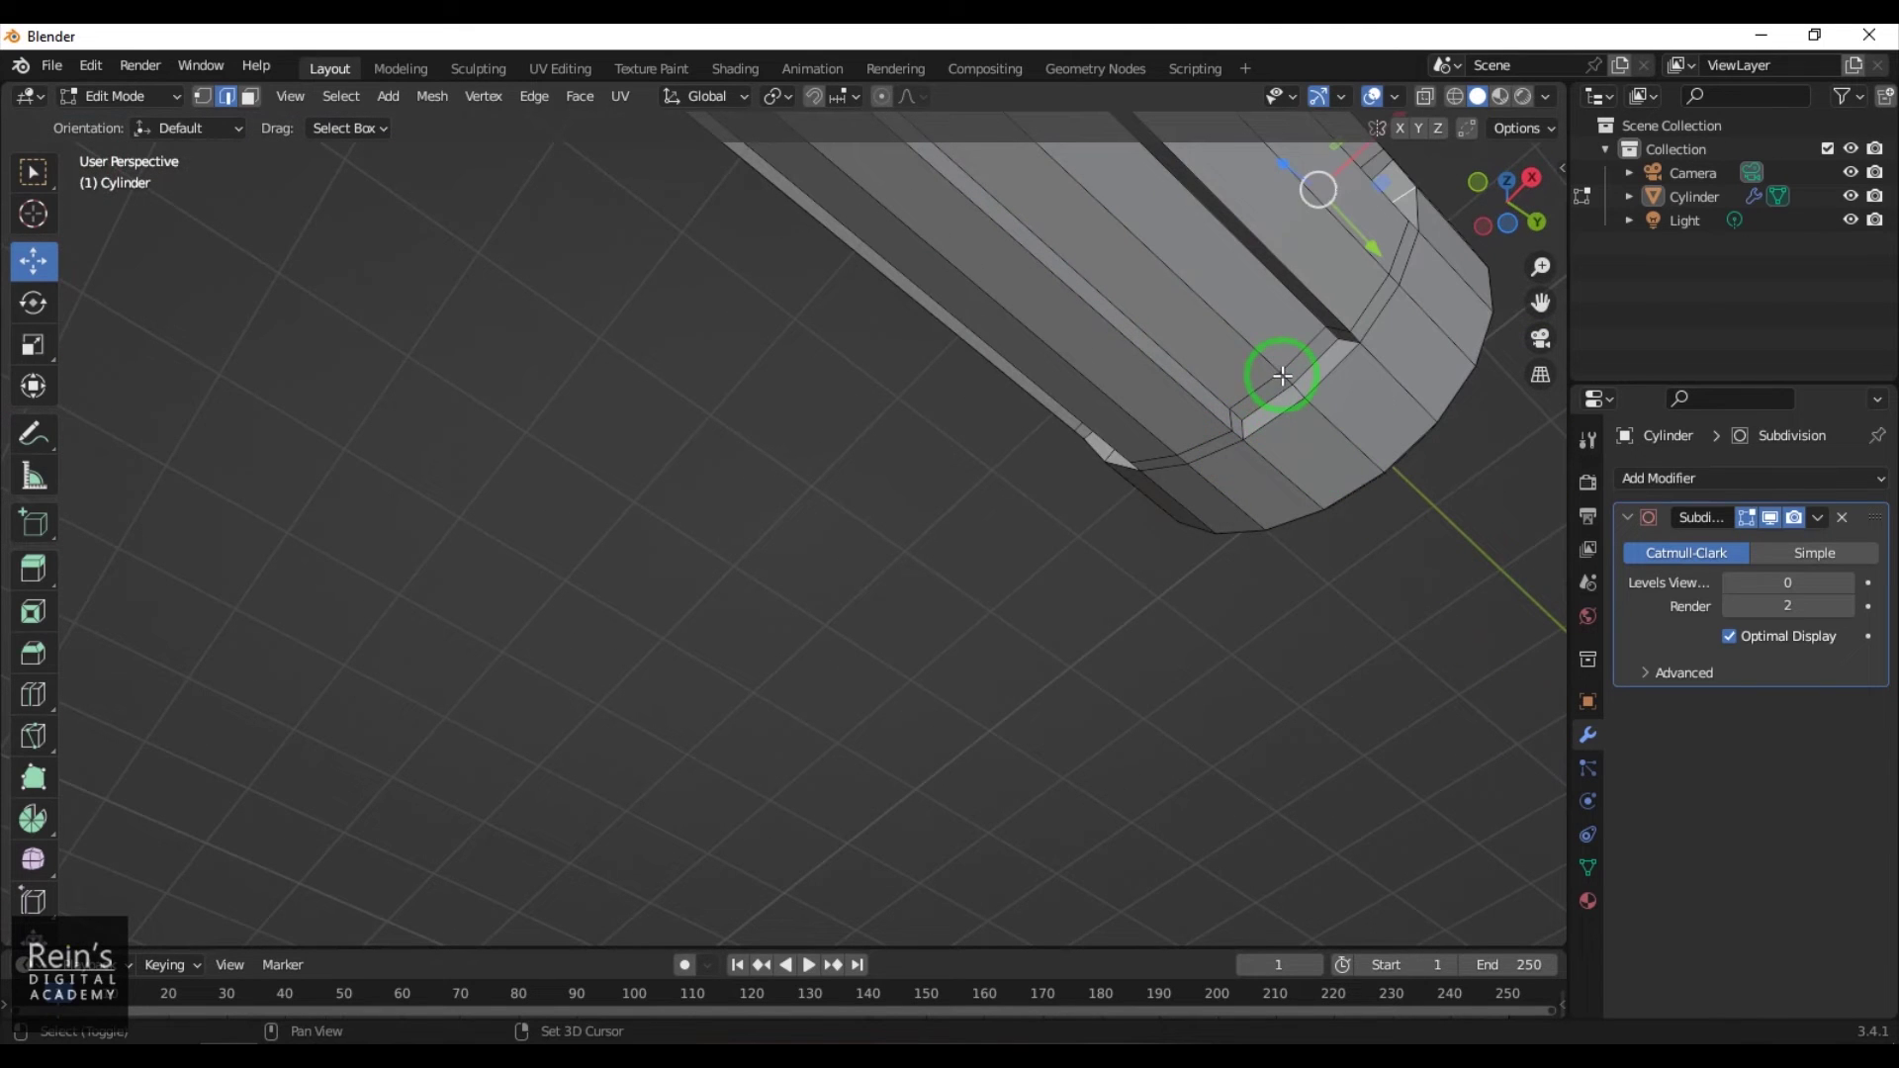
middle_drag(979, 642, 899, 390)
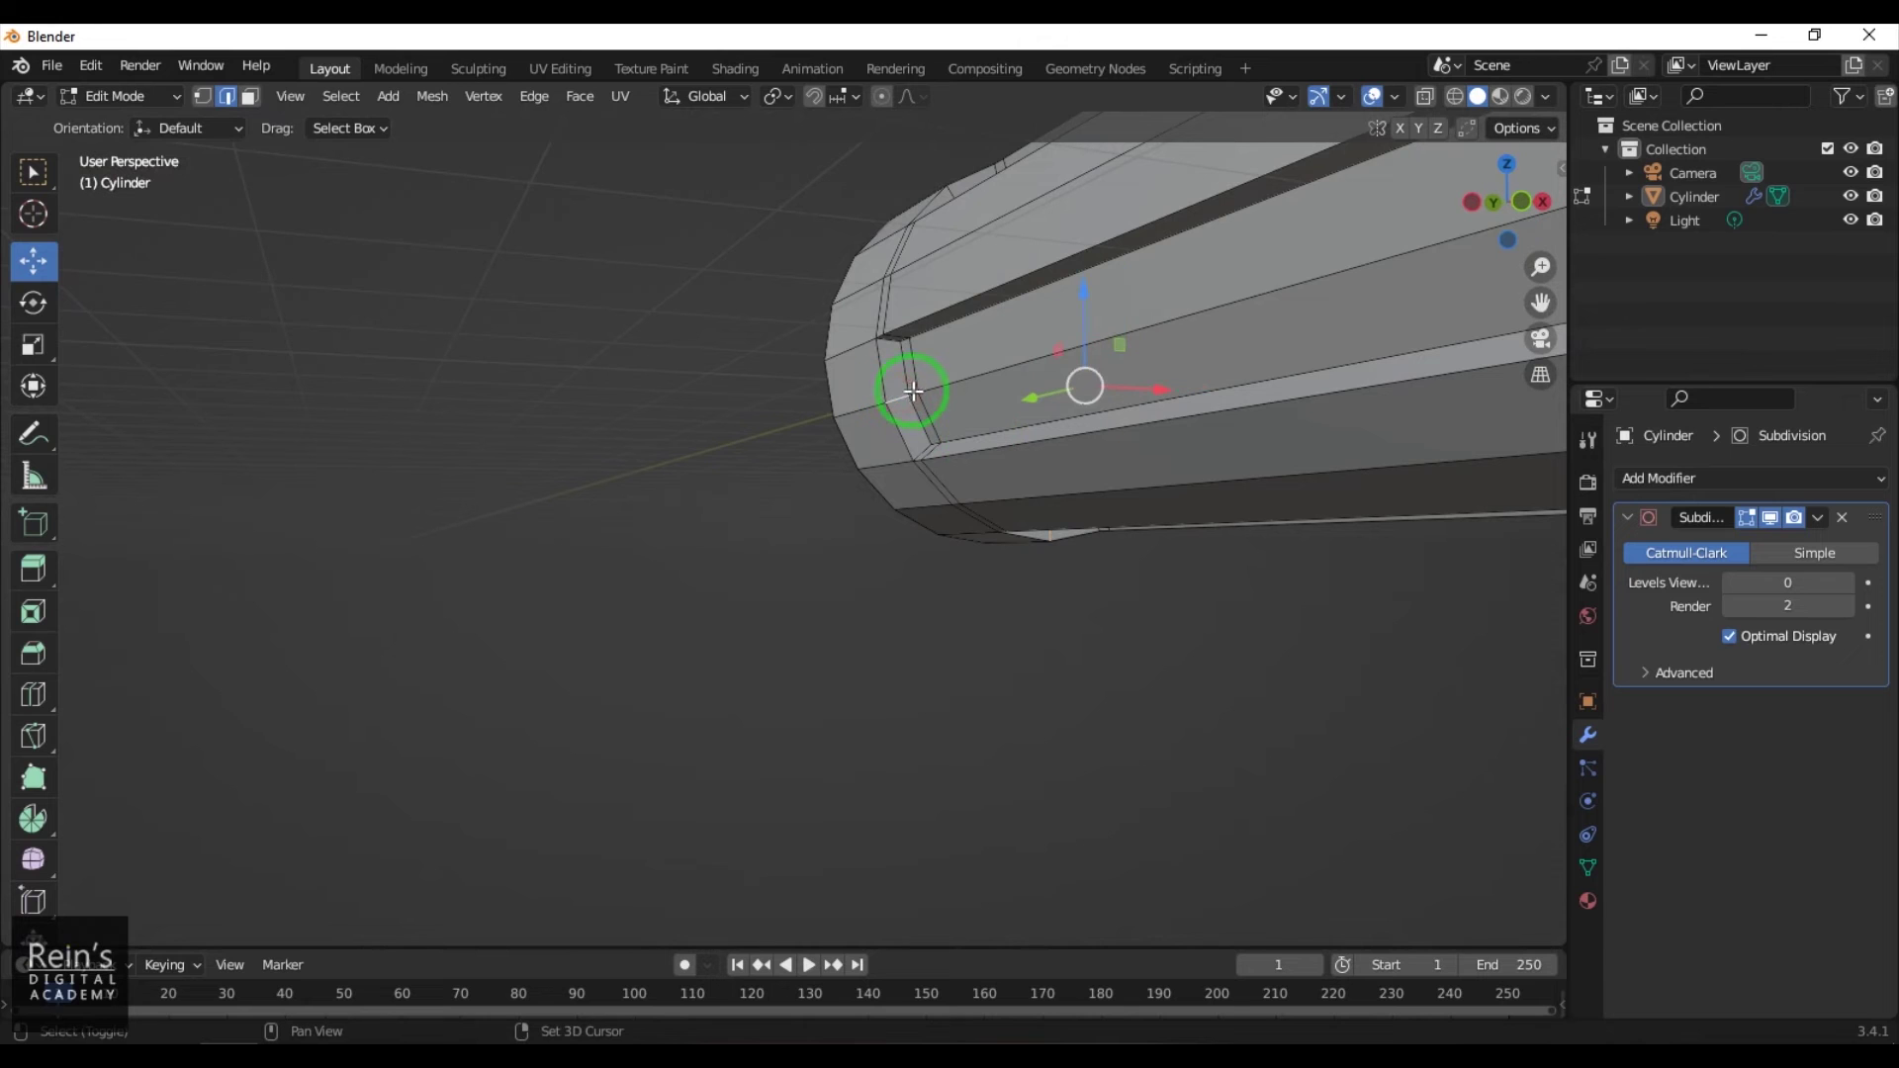
middle_drag(877, 614, 753, 693)
shift+middle_drag(883, 477, 733, 33)
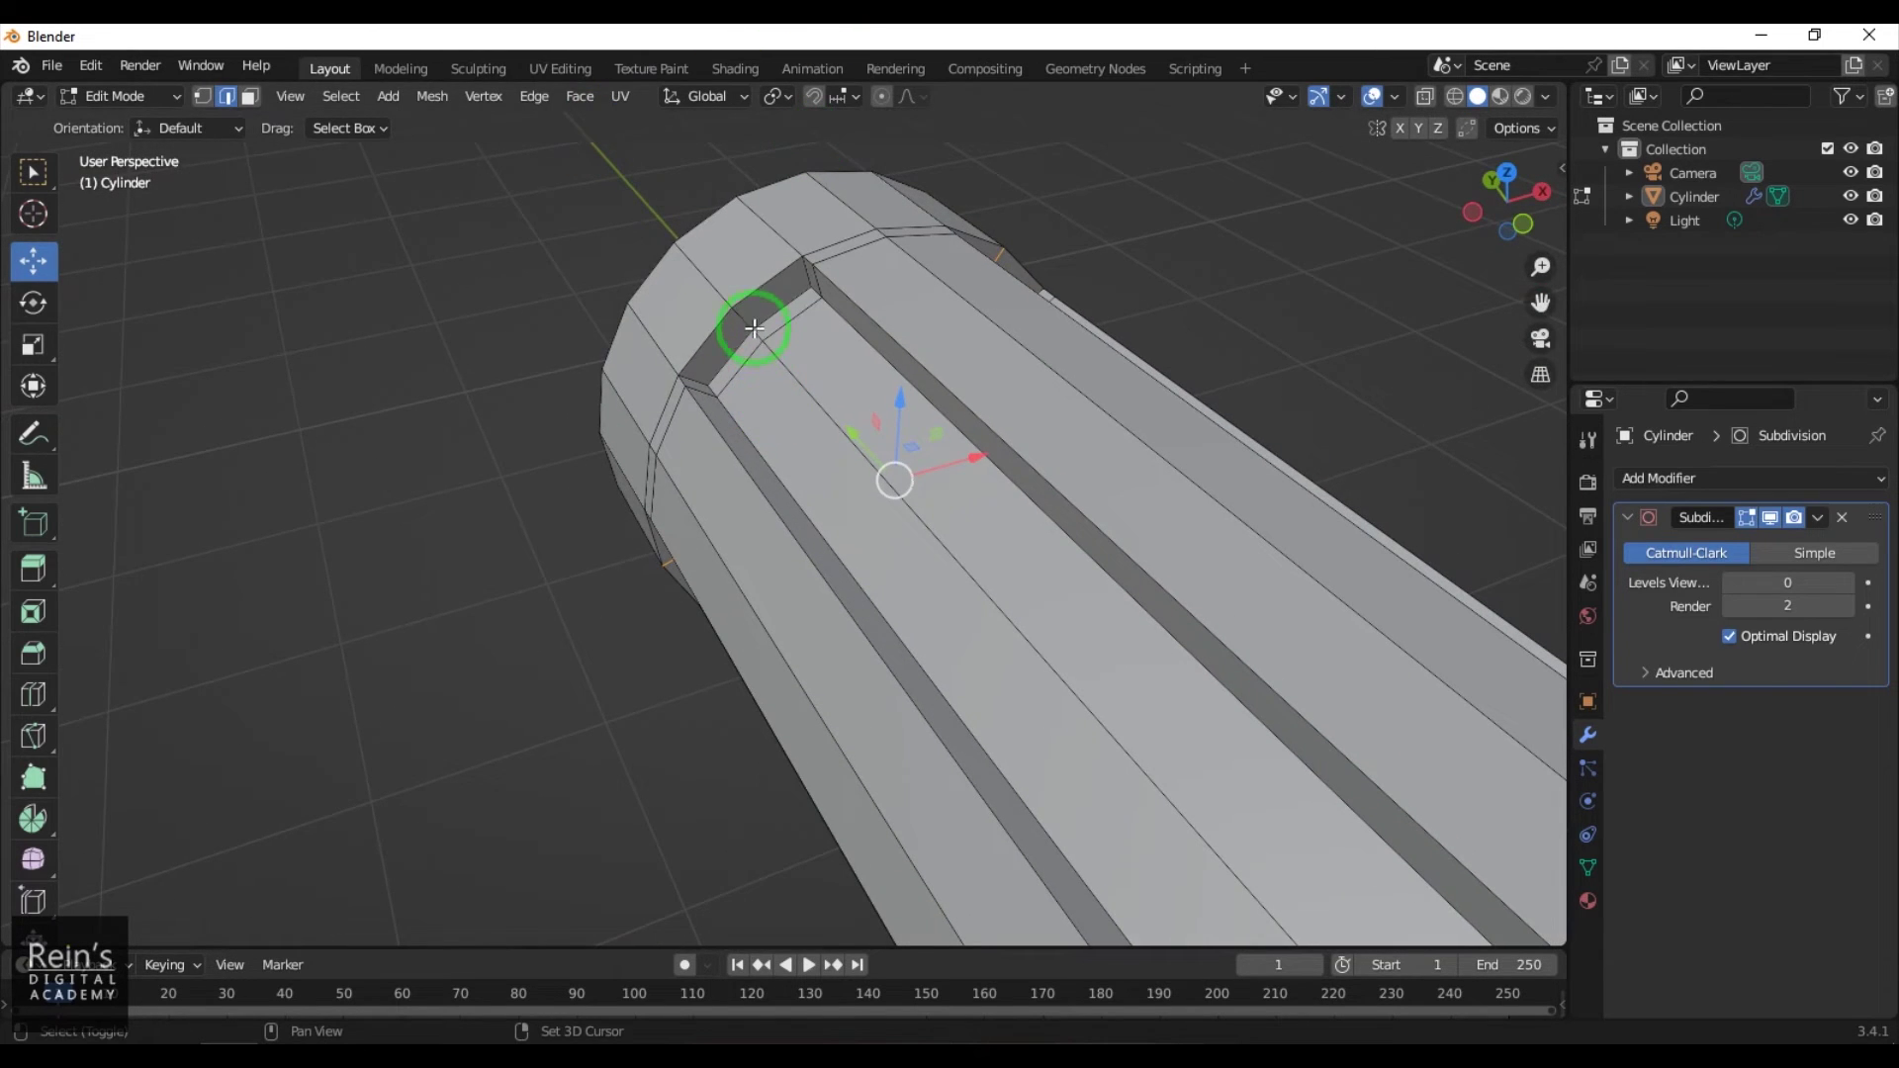
middle_drag(493, 437, 264, 475)
drag(1150, 644, 1189, 641)
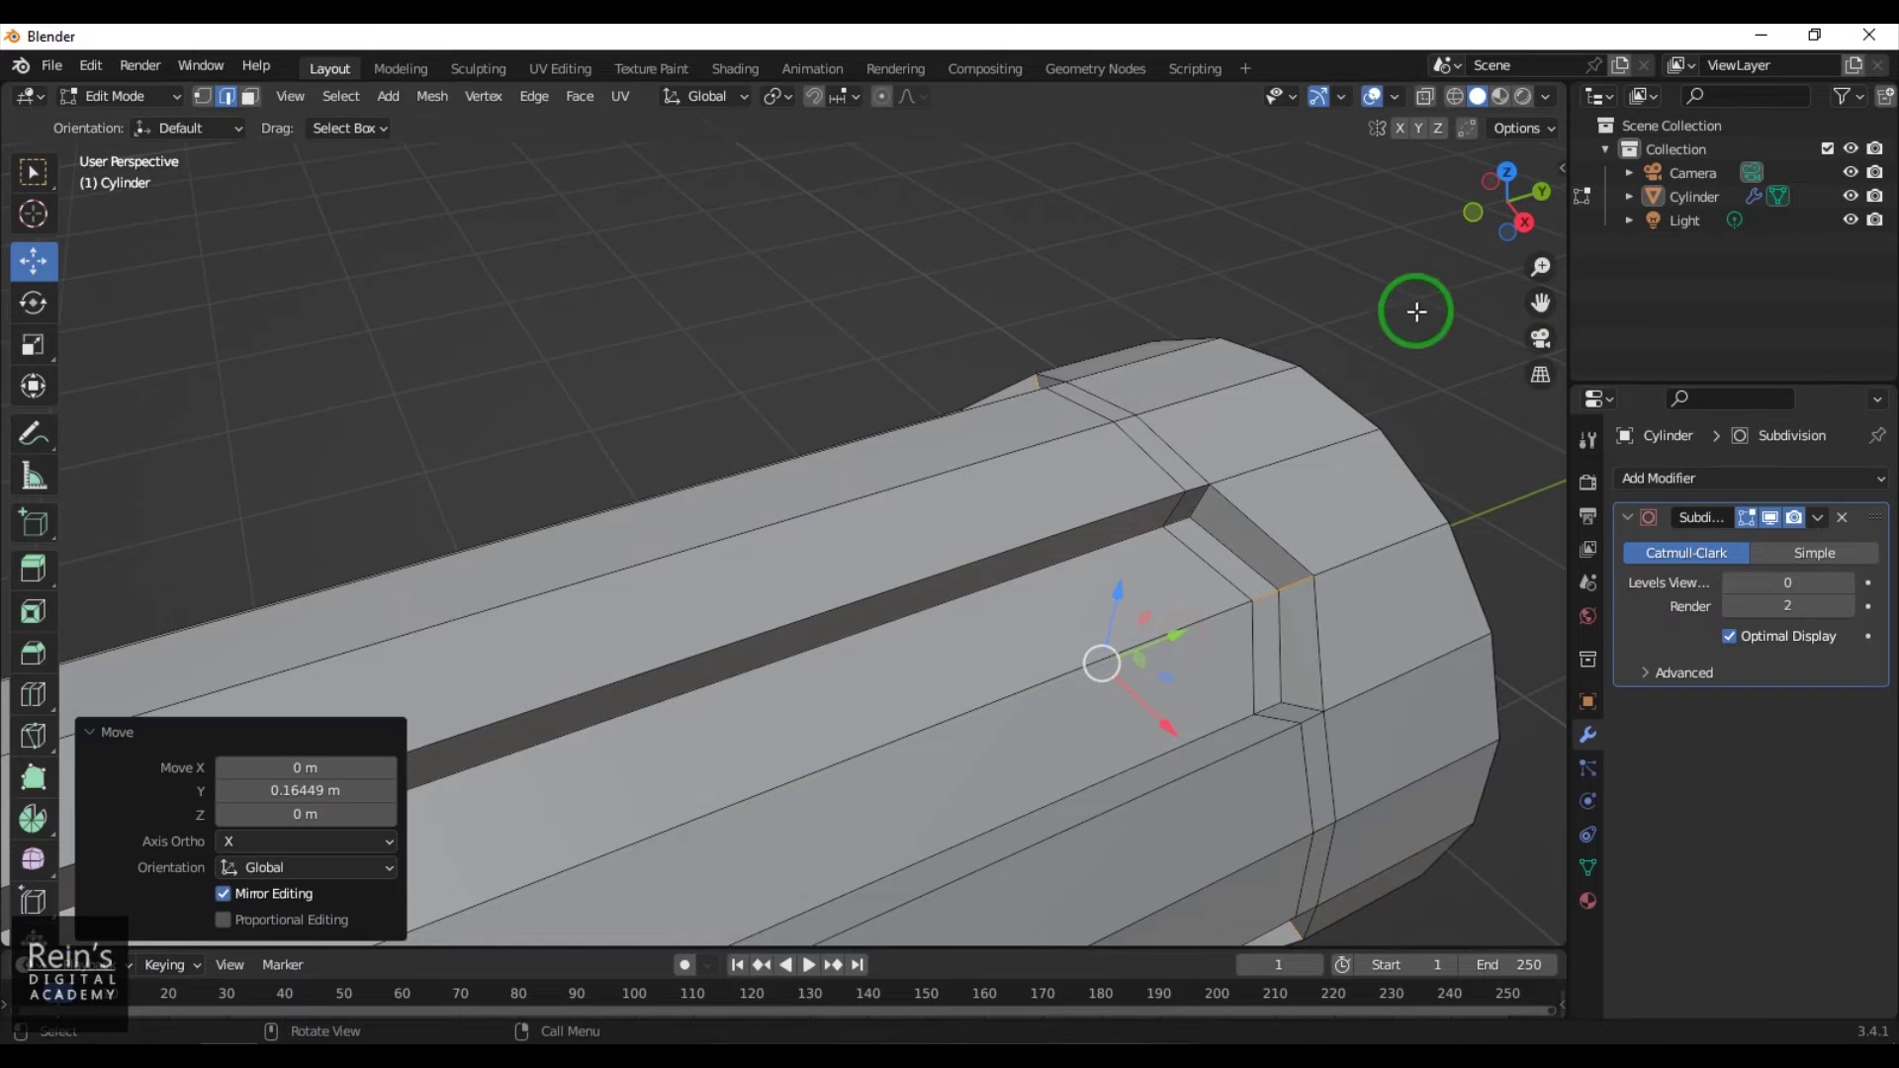
Return to Object Mode, set the handle's Subdivision modifier viewport level to 2 and deselect the handle
key(Tab)
click(1153, 453)
key(Tab)
key(Tab)
middle_drag(1109, 285, 1179, 633)
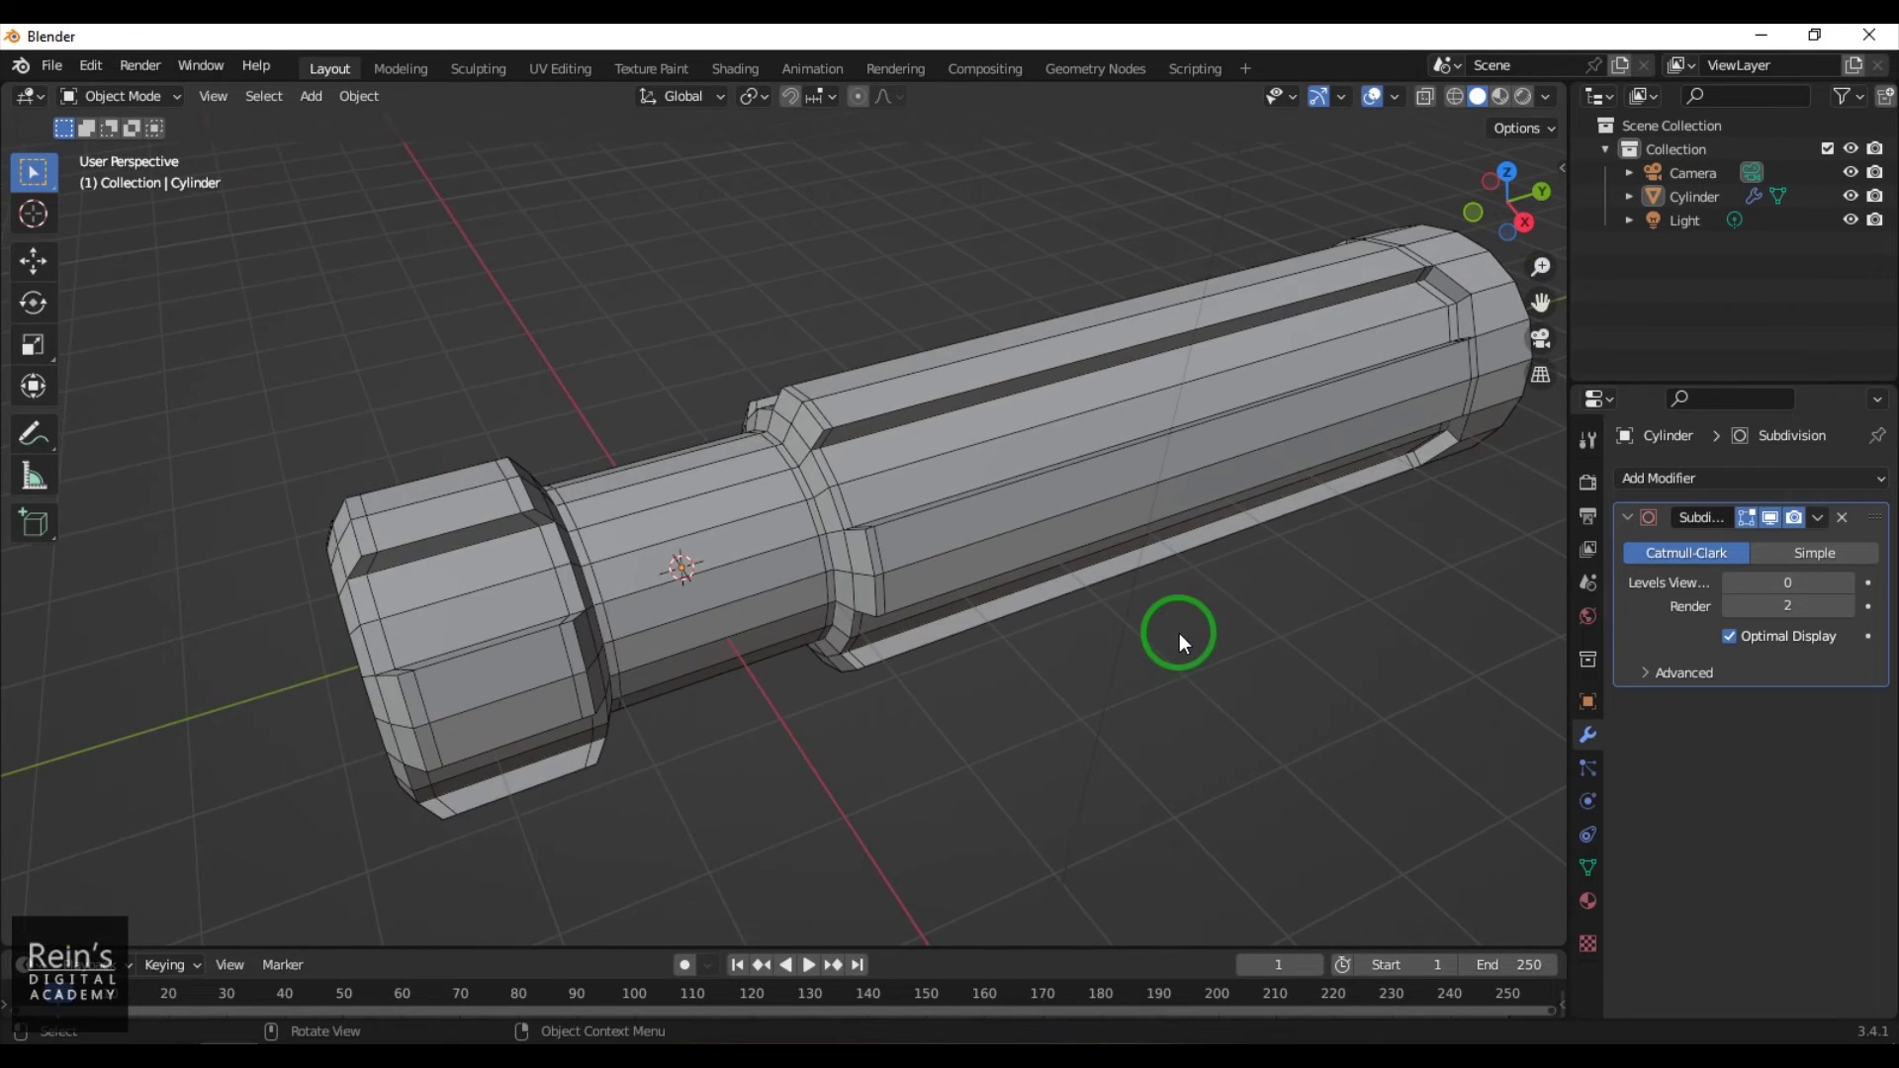
click(1142, 472)
click(1808, 584)
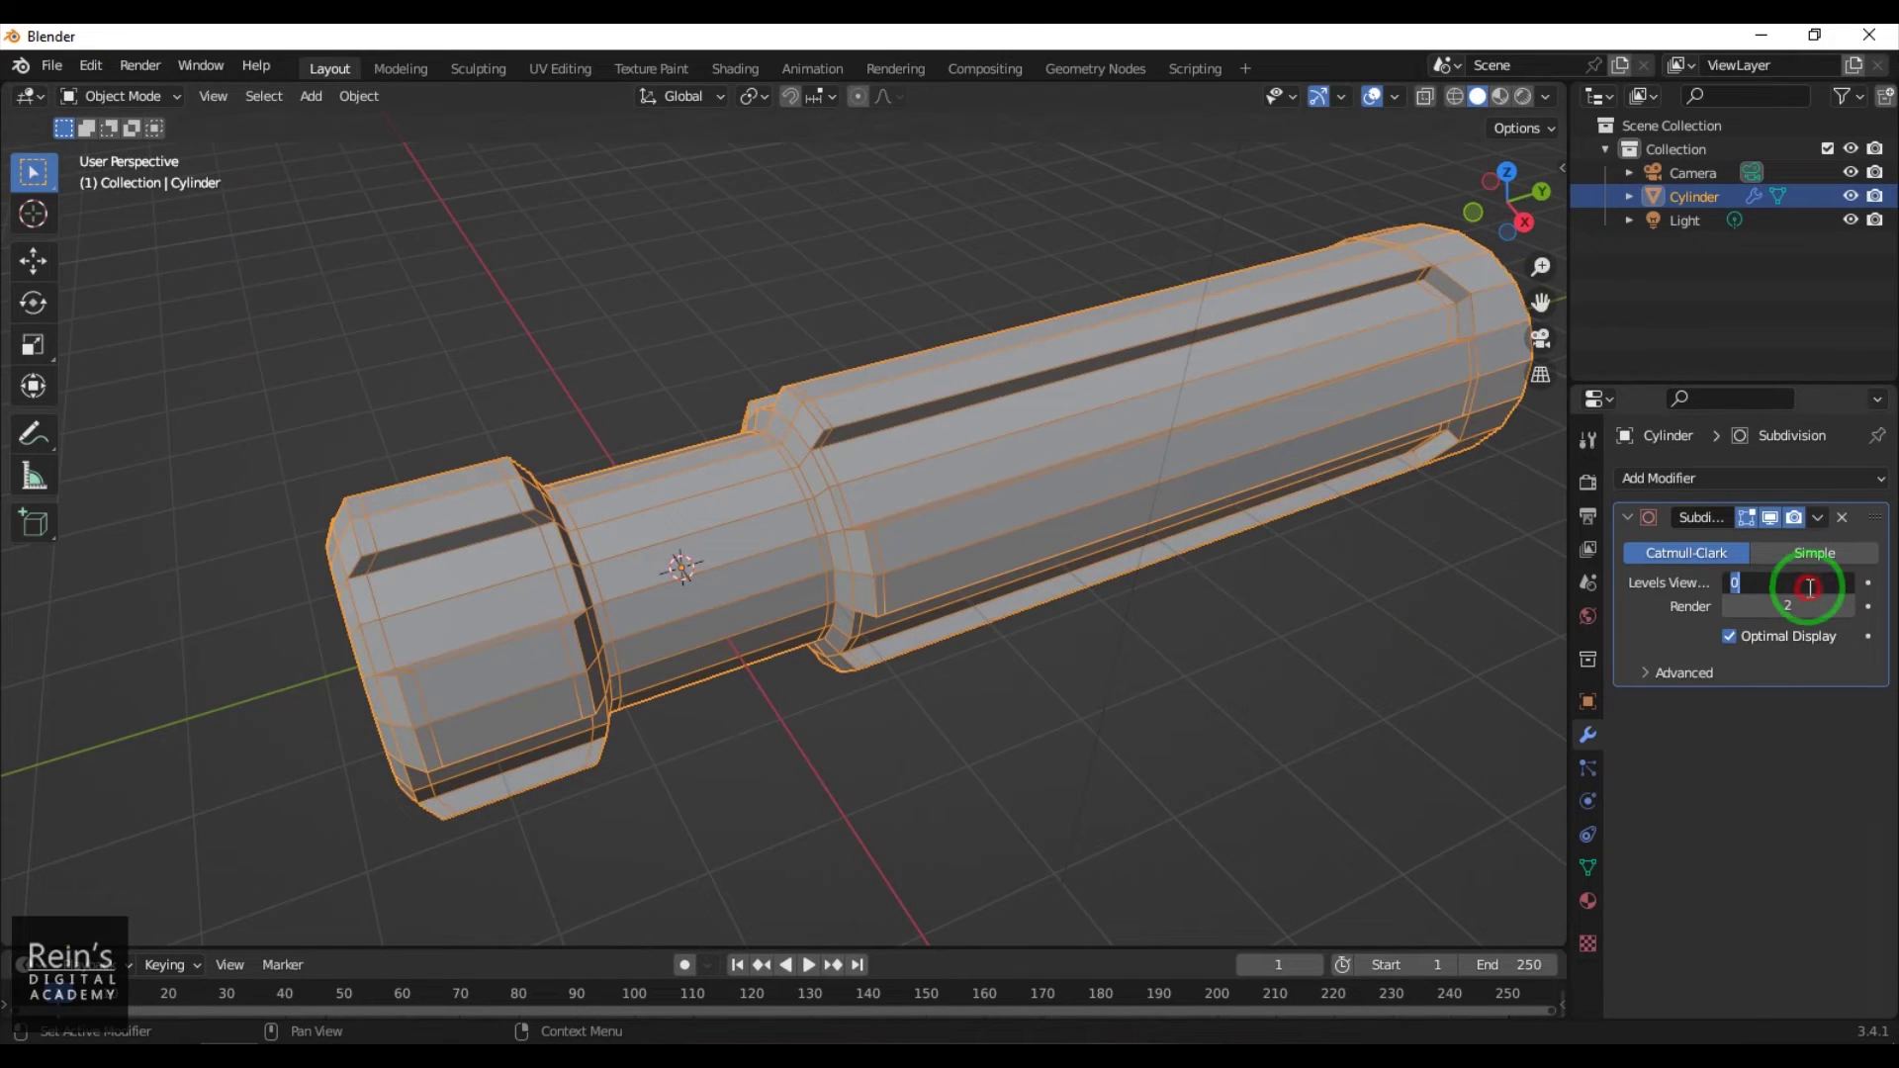
text(2)
key(Return)
click(1368, 800)
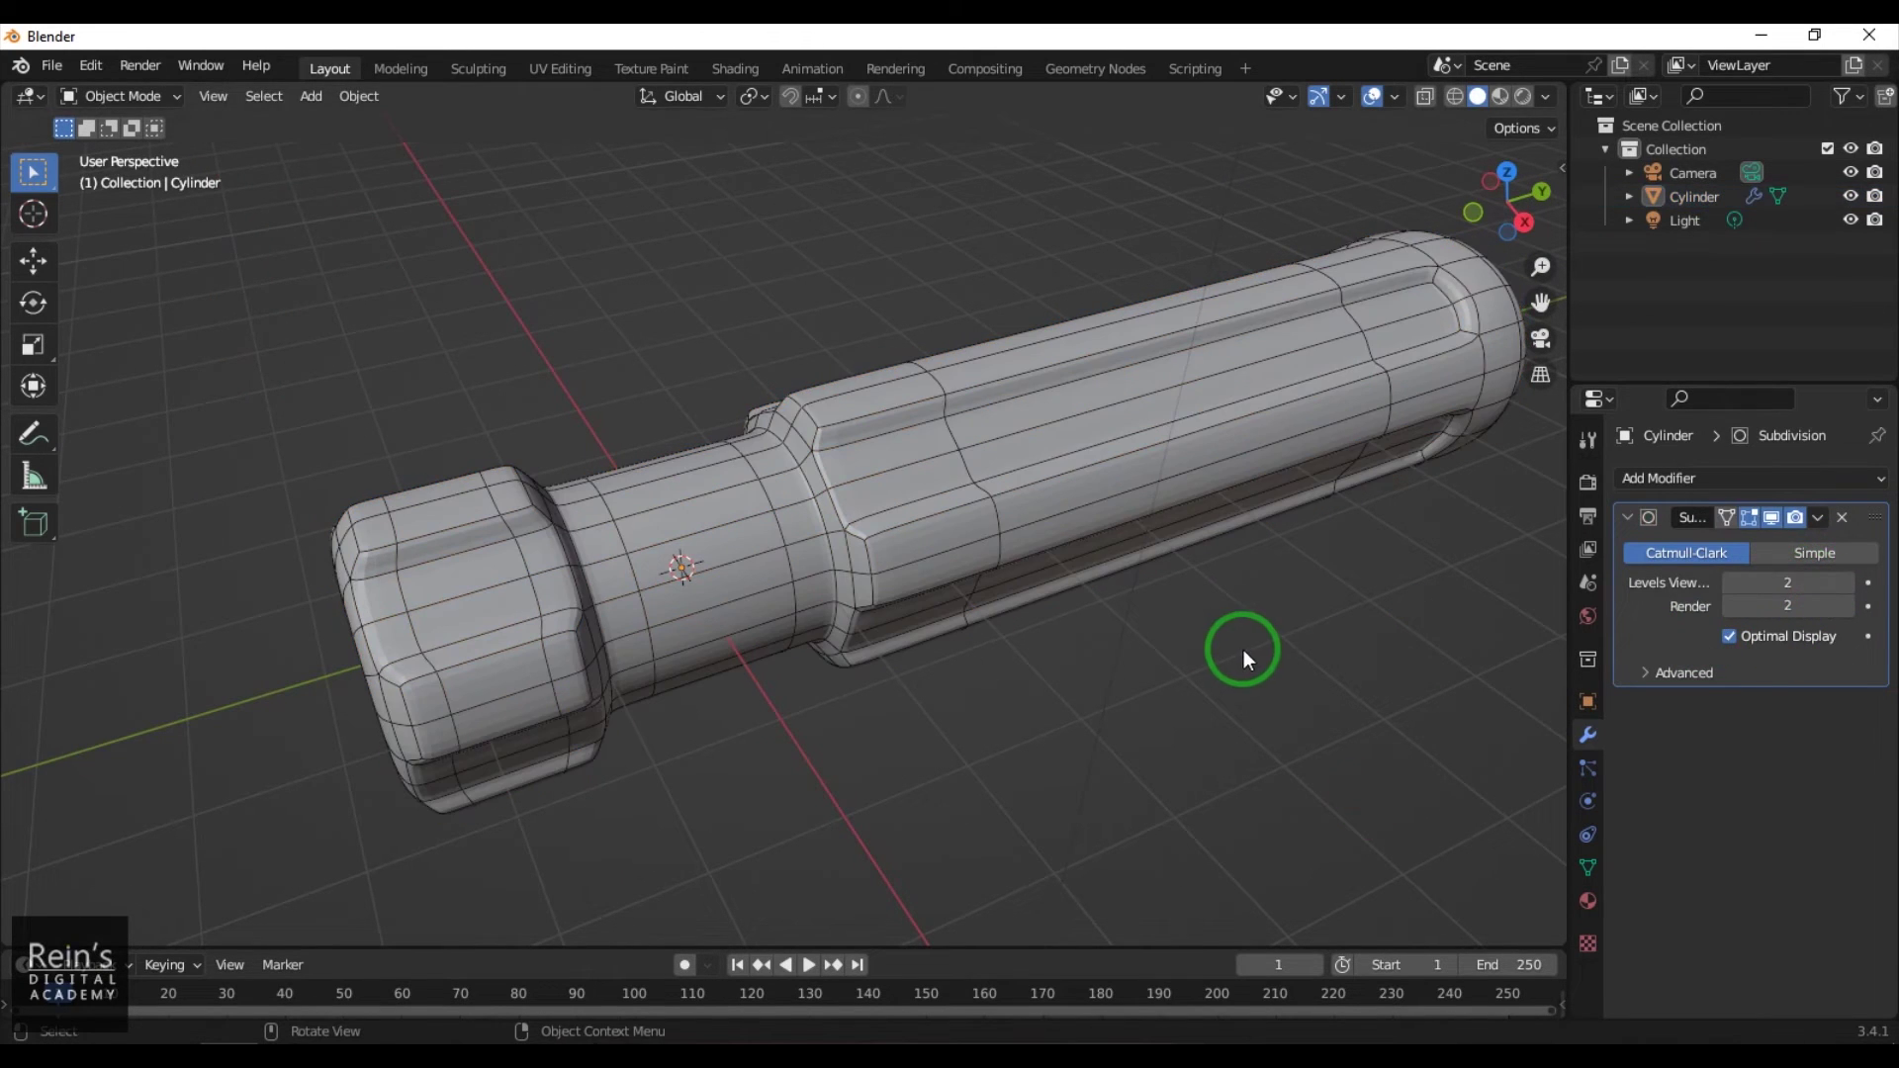
In mesh editing, add an edge loop on the head's front face and slide it close to the hole's rim, to about -0.80
middle_drag(1195, 662, 1381, 670)
scroll(1054, 572, up, 2)
middle_drag(1321, 733, 1258, 665)
key(Tab)
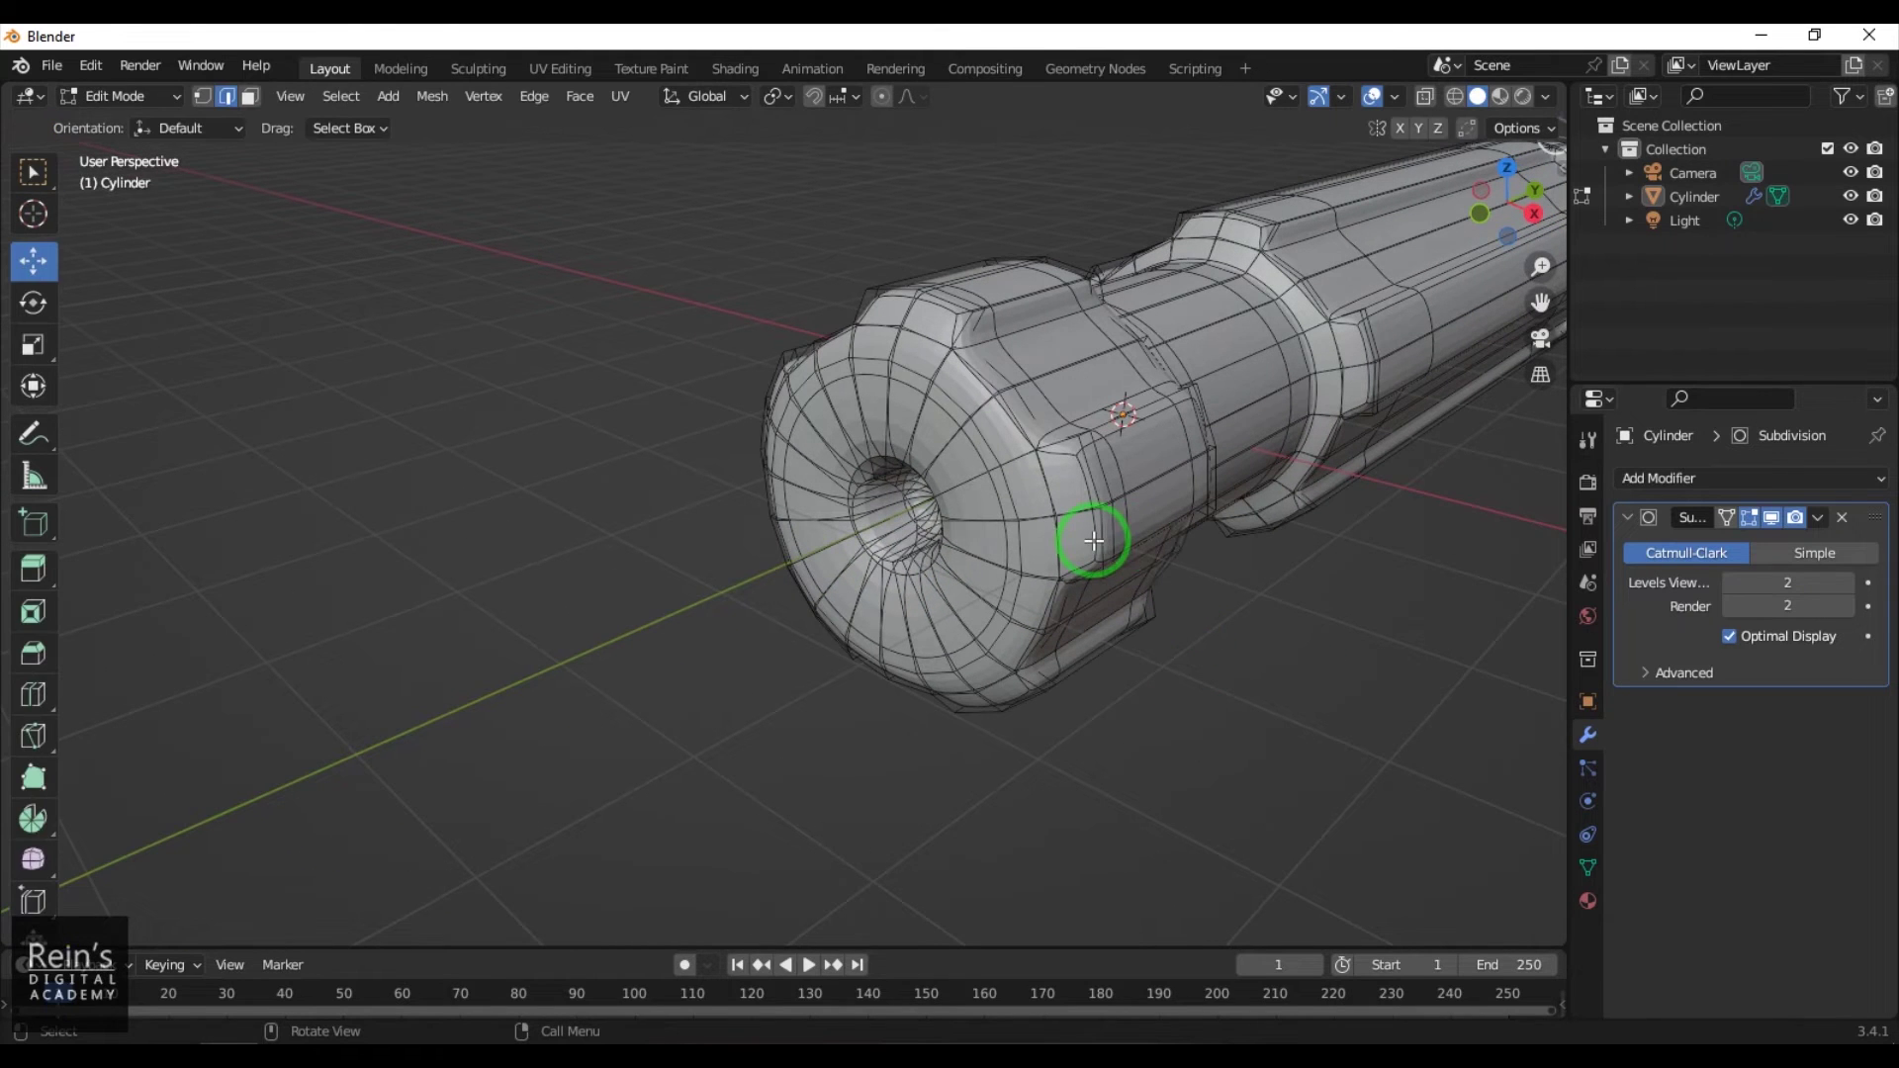
key(ctrl+r)
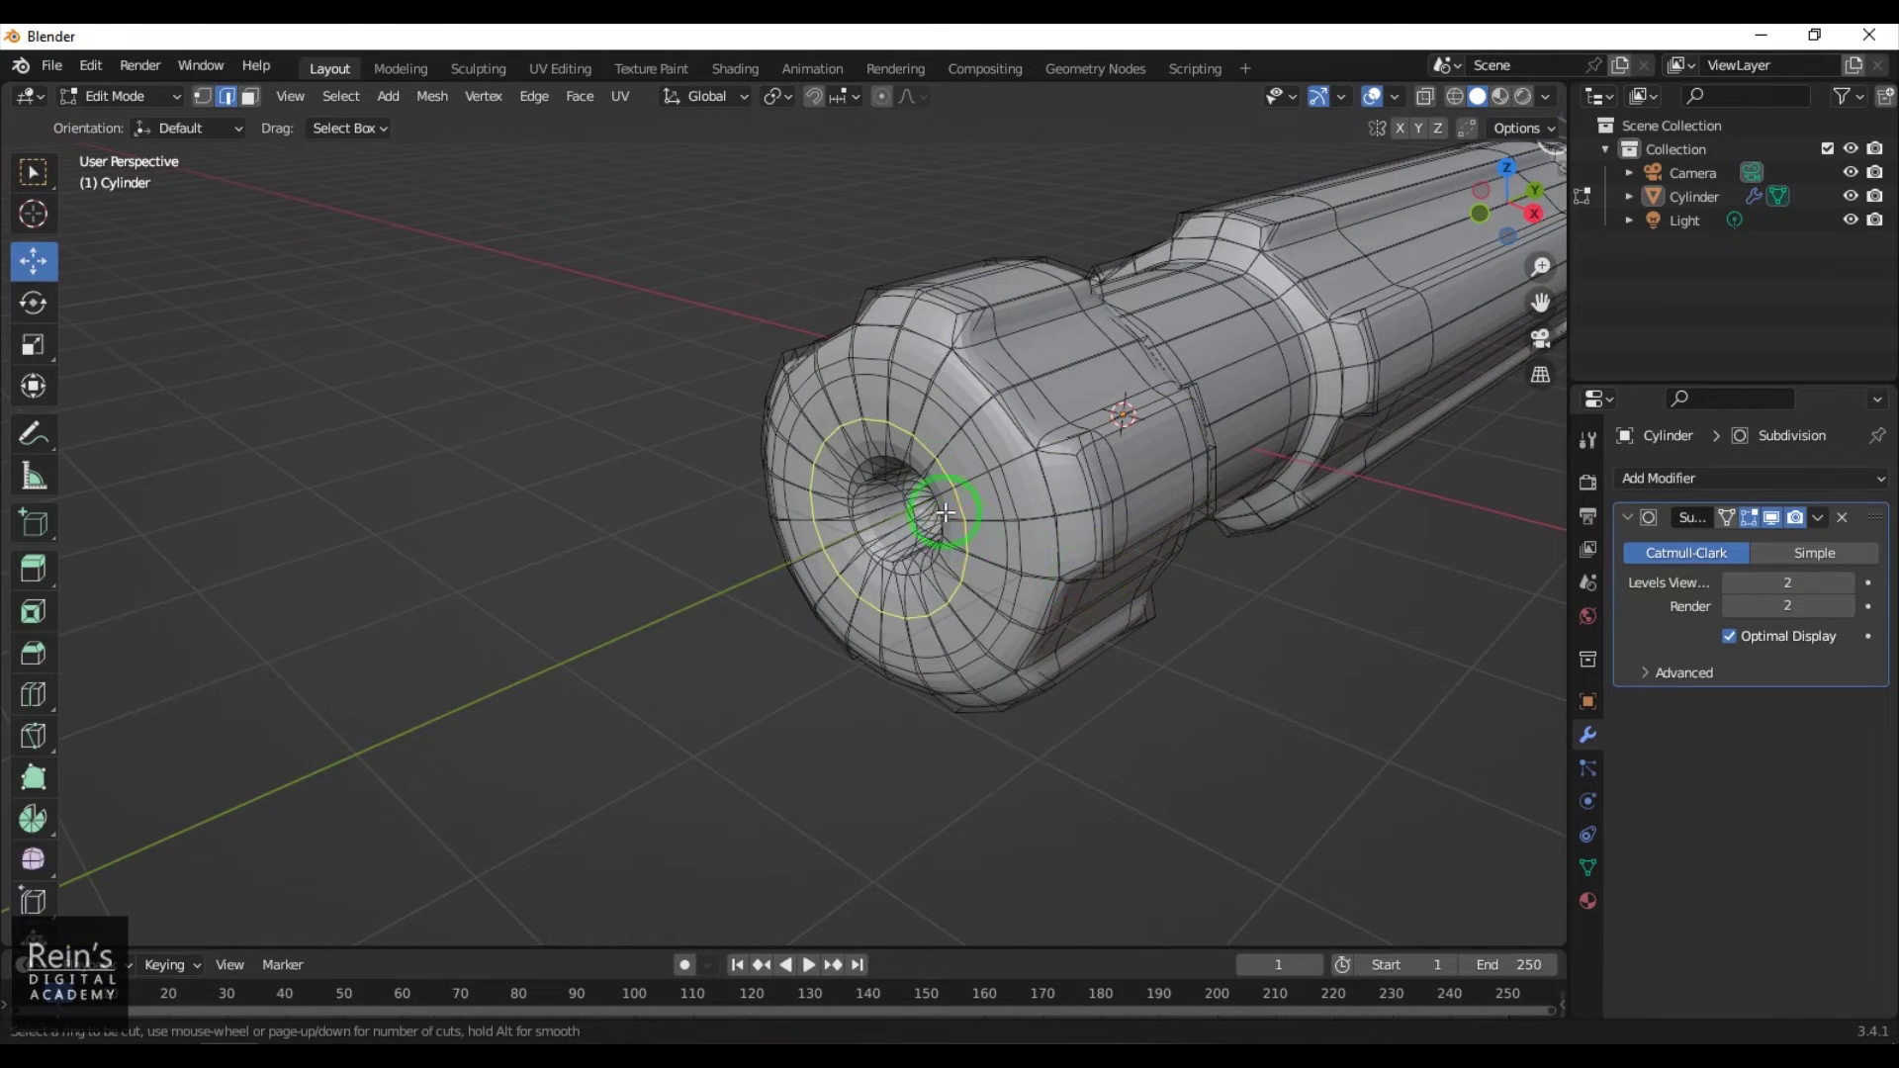
click(936, 482)
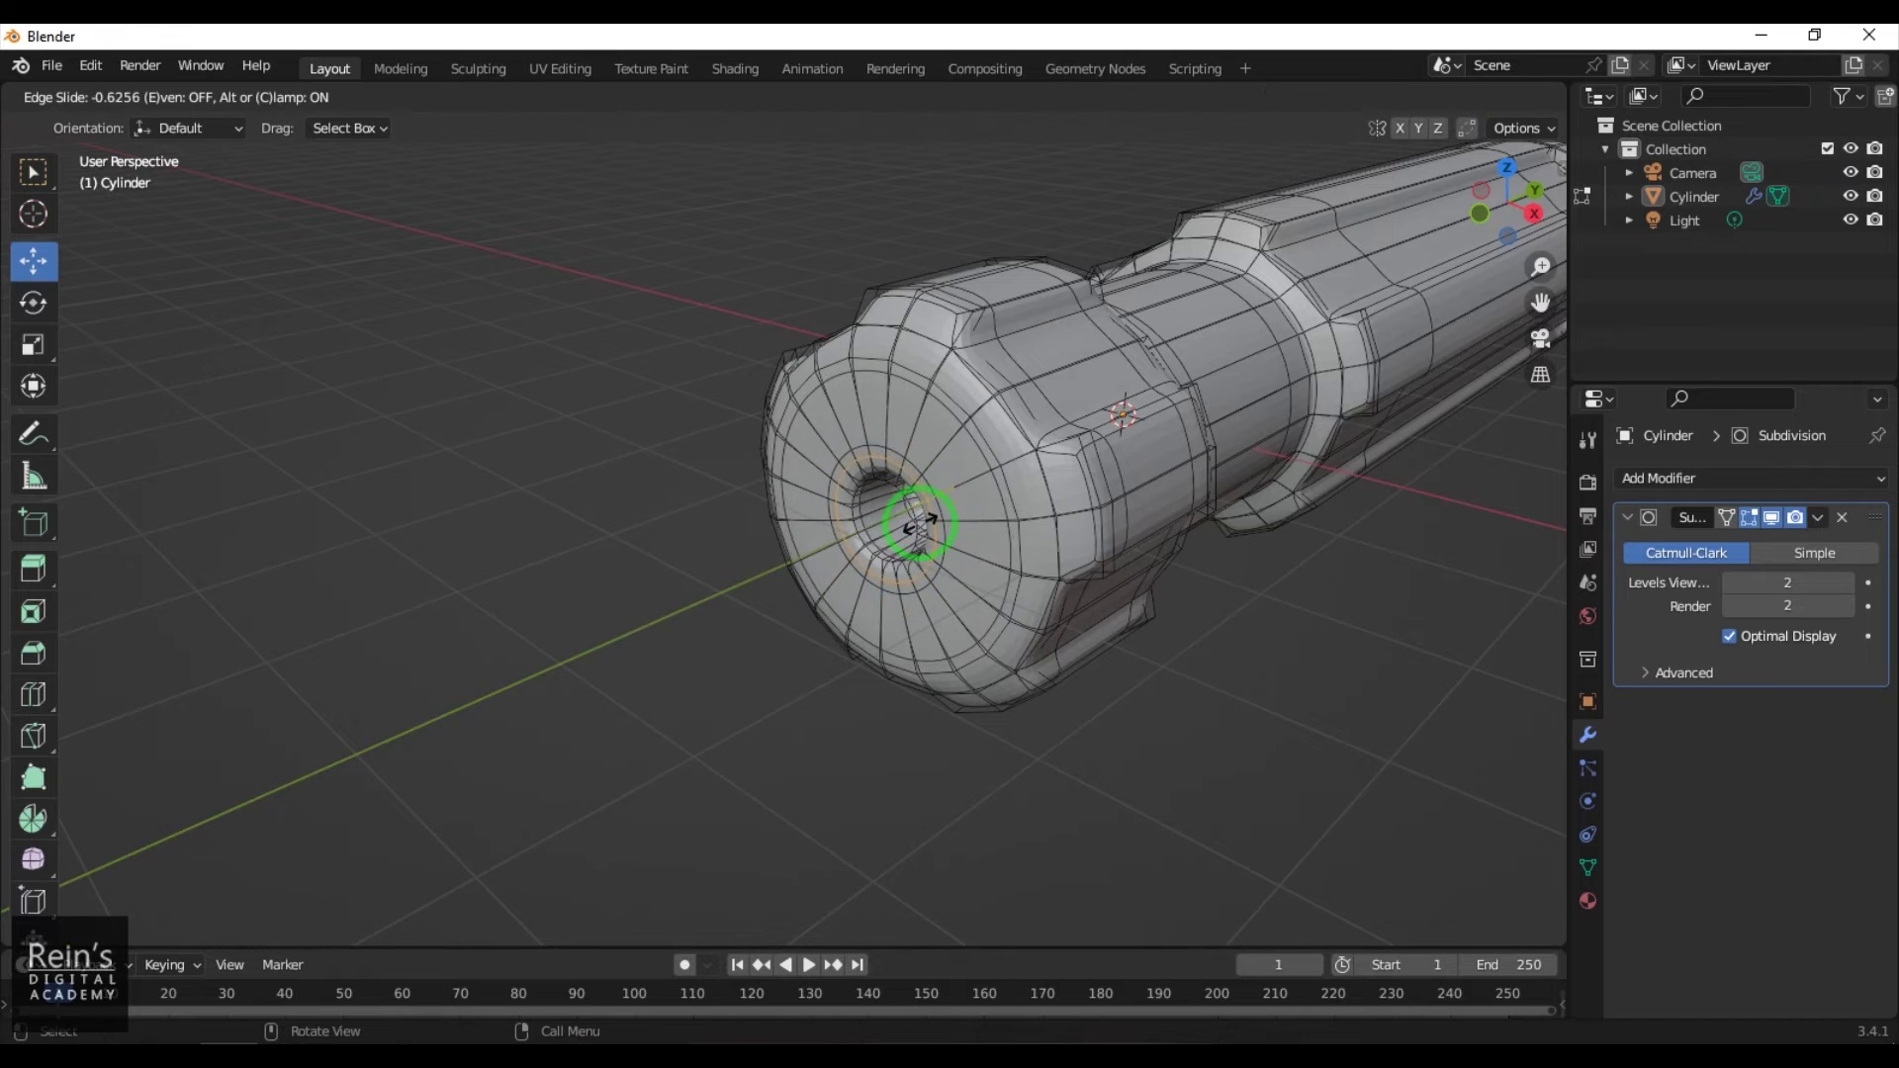
click(915, 531)
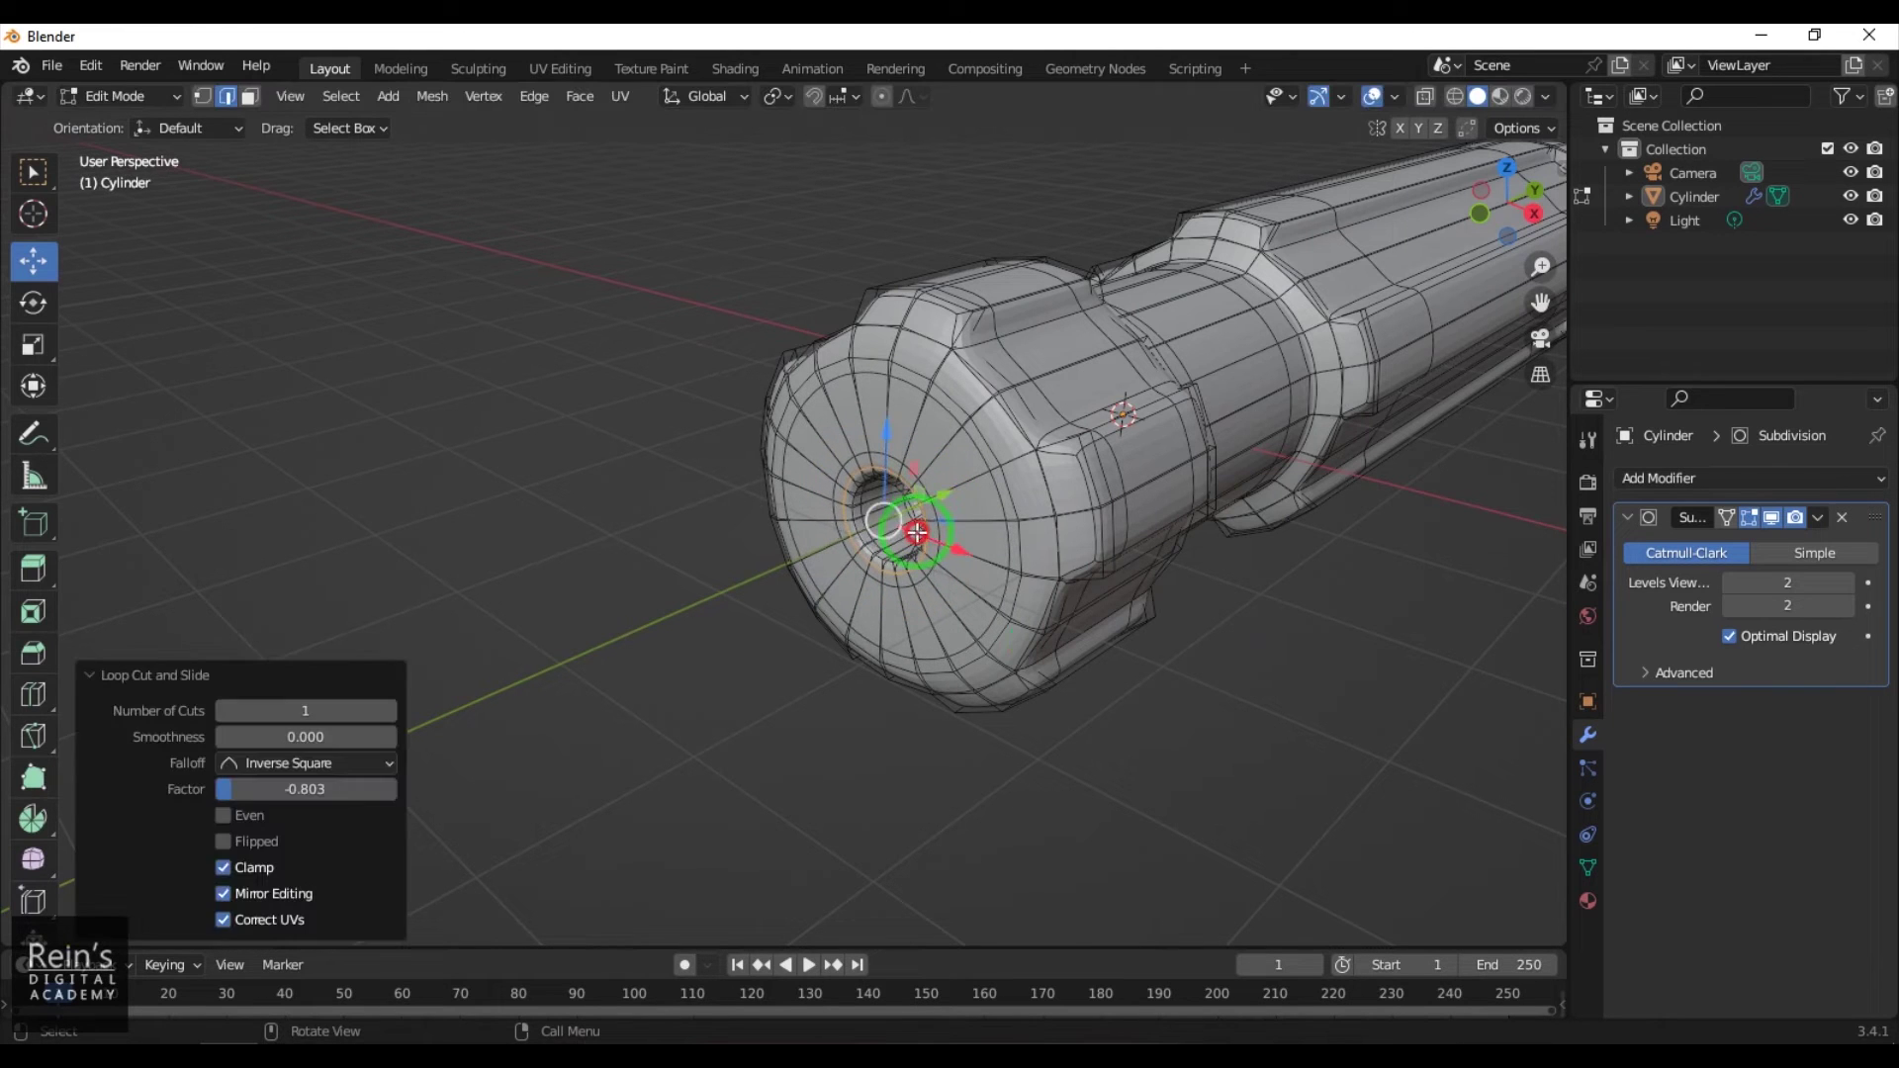
click(1335, 792)
Add an edge loop inside the front hole and slide it close to the hole's opening, to about 0.79
scroll(1016, 649, up, 4)
key(ctrl+r)
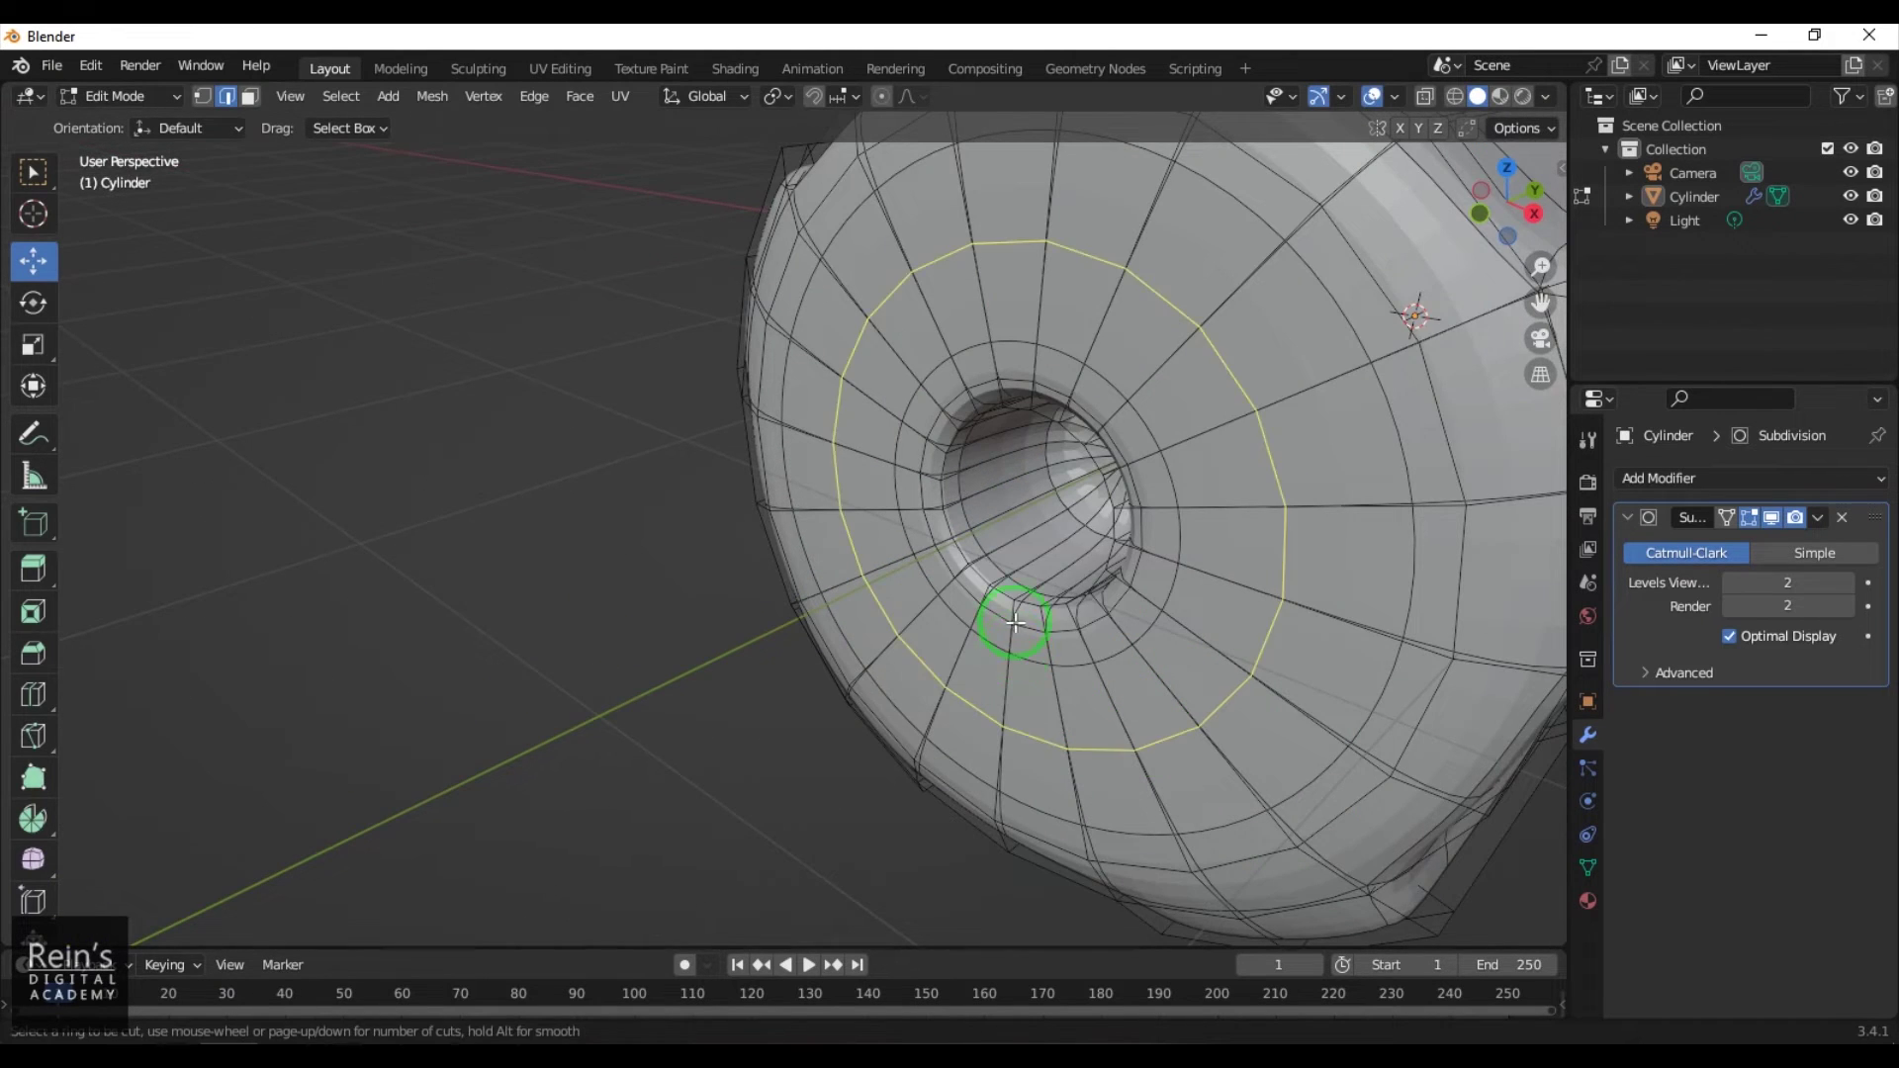
click(1008, 564)
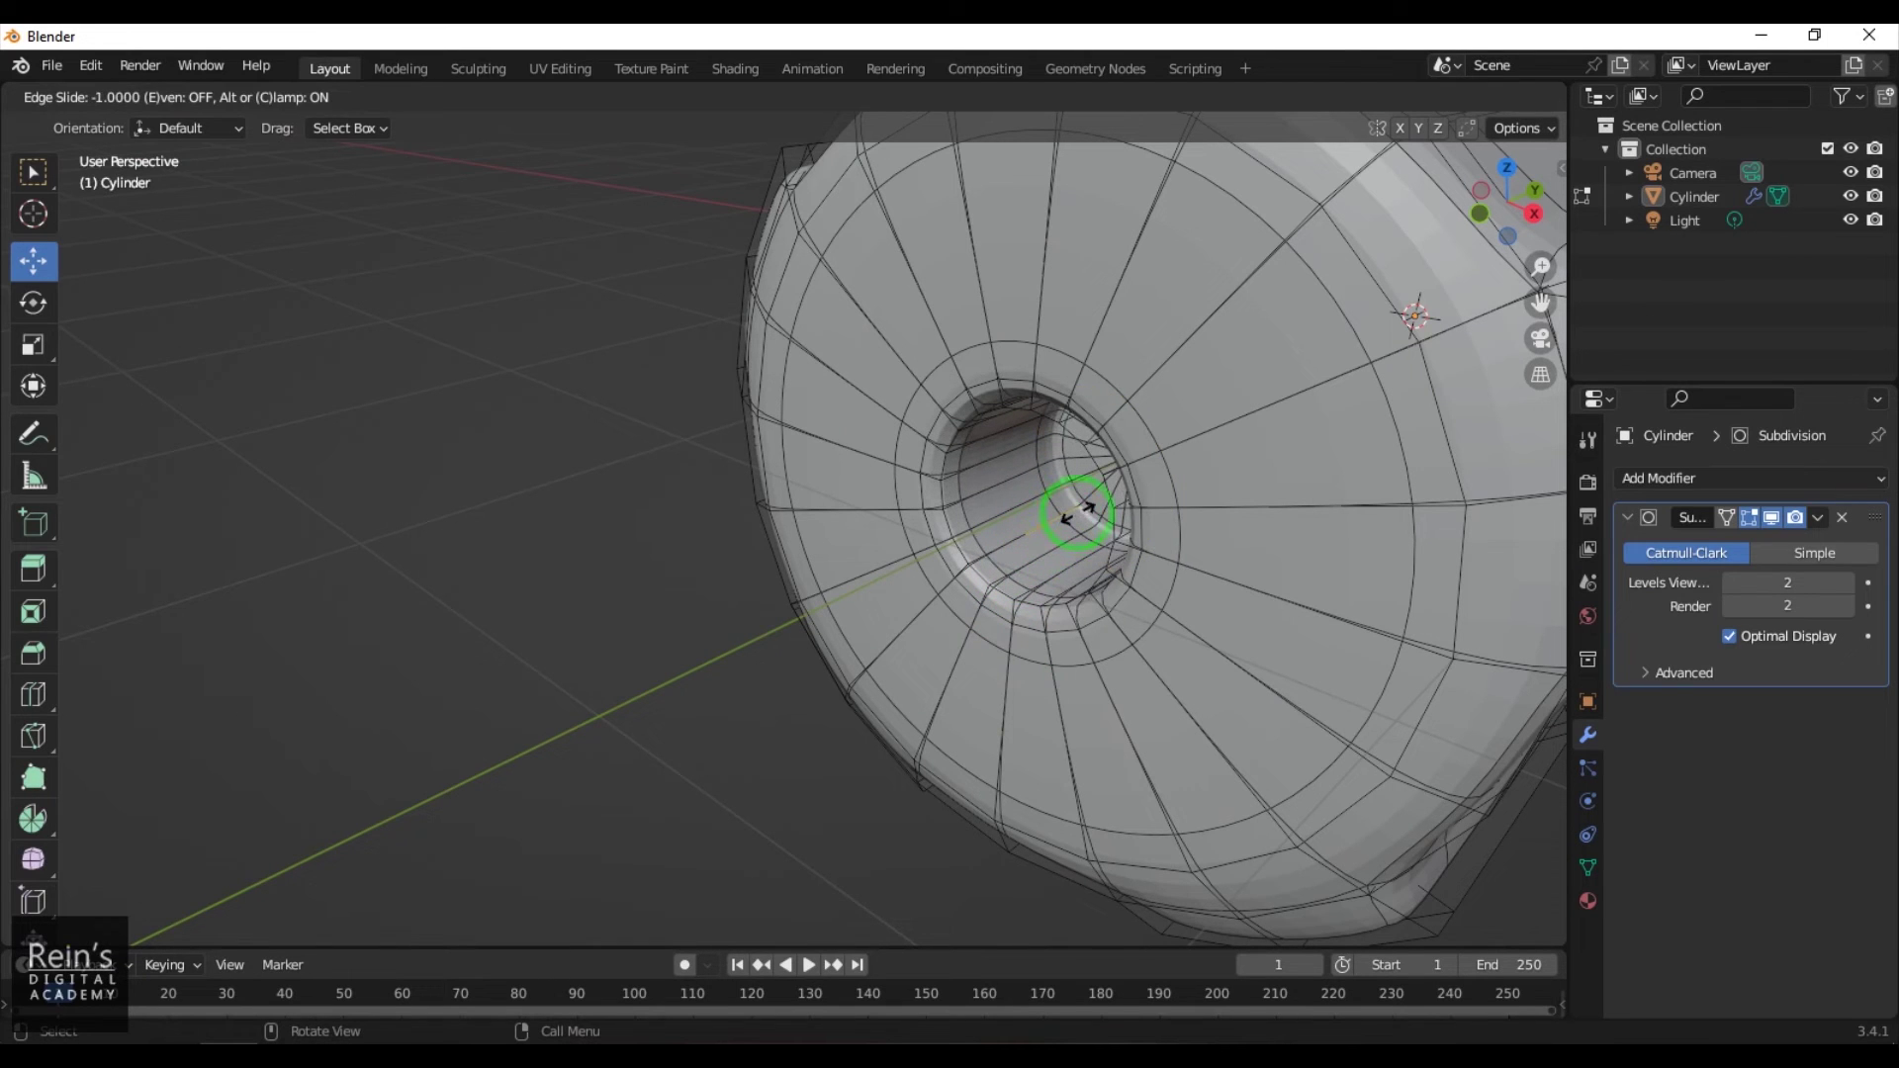
click(1049, 544)
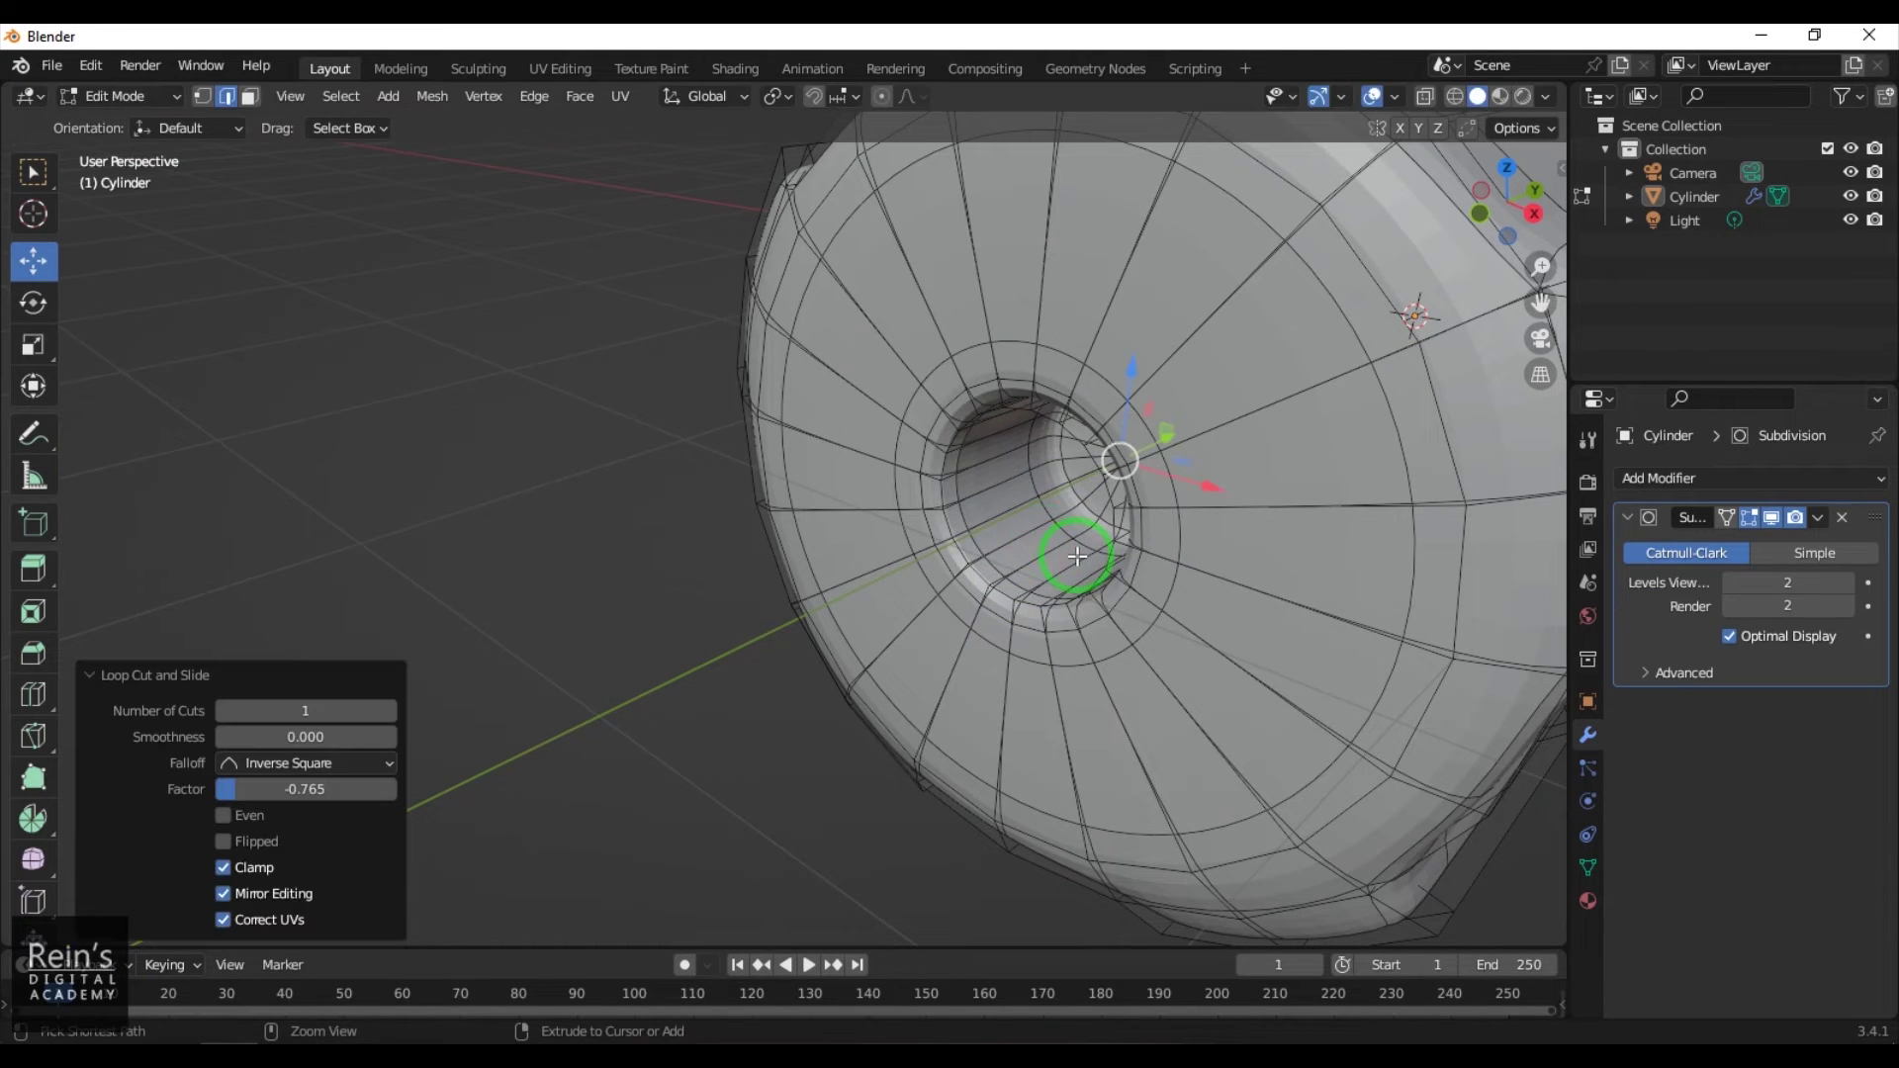
key(g)
key(g)
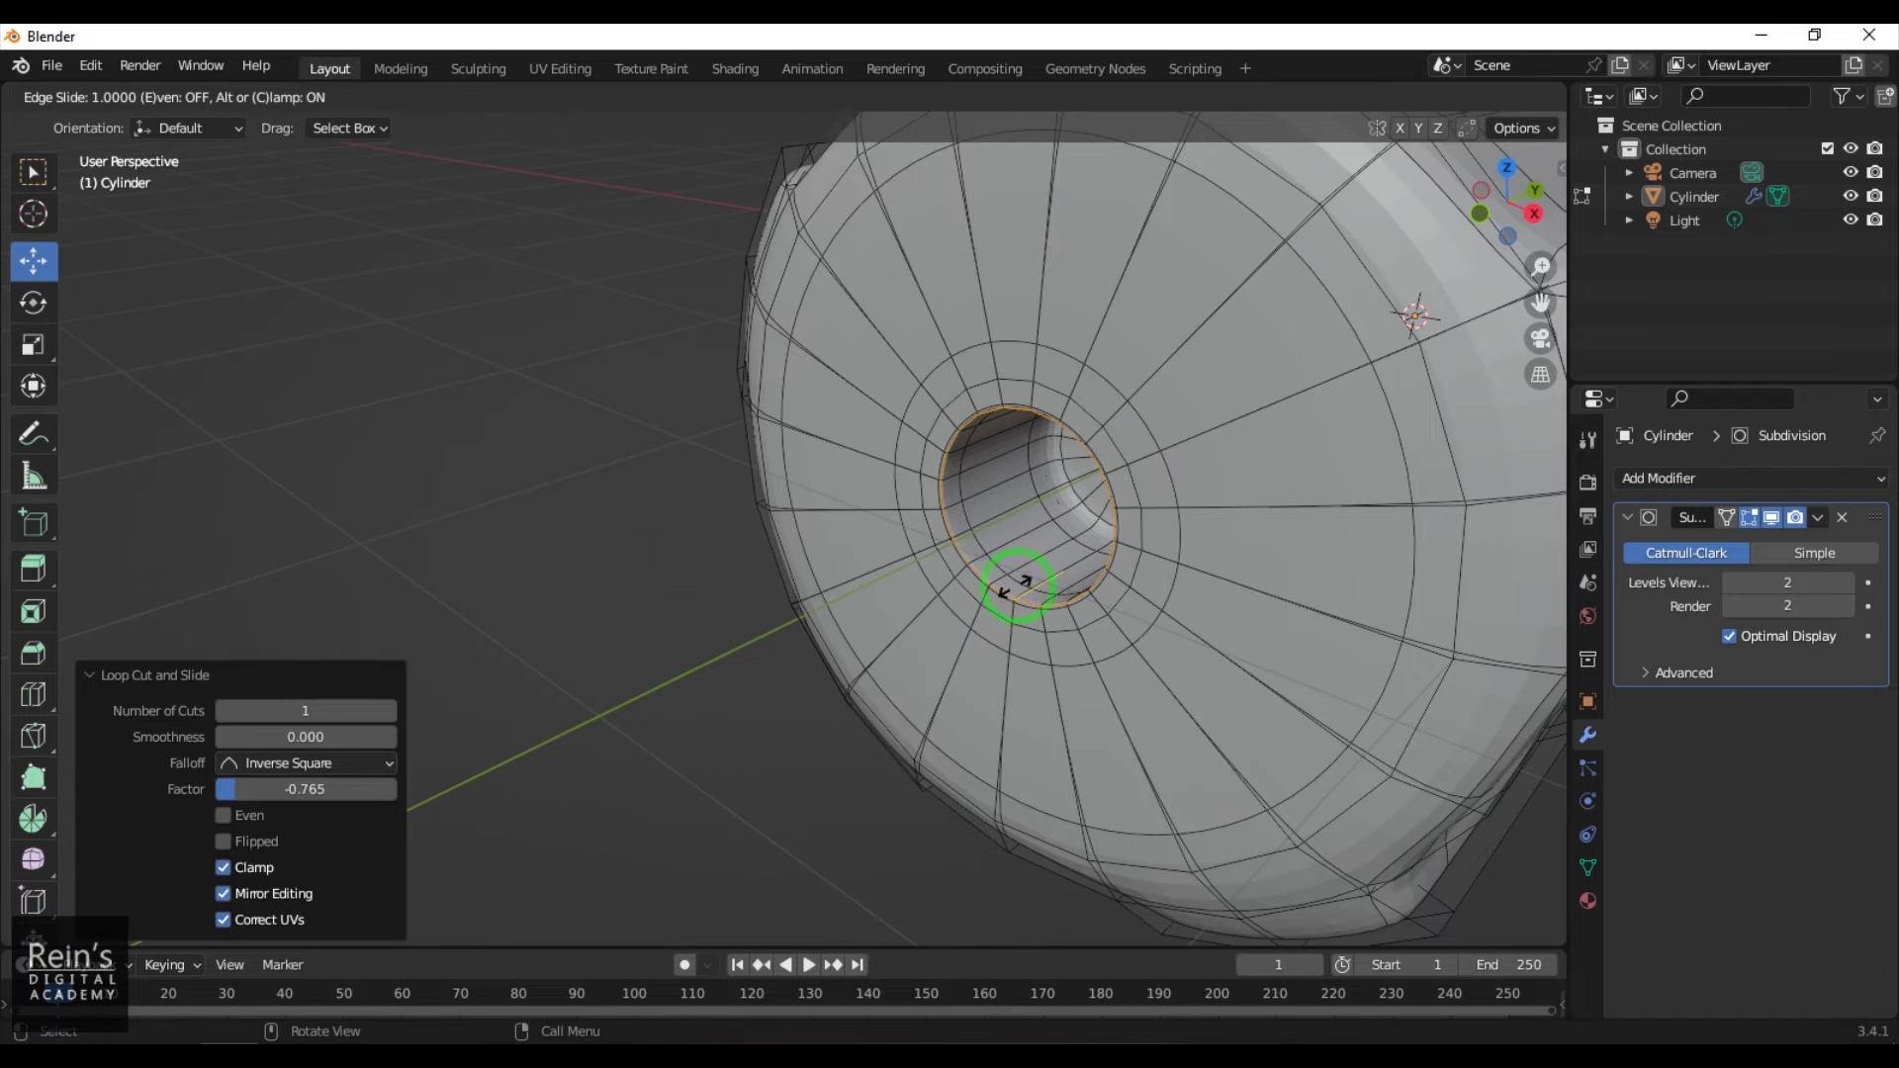
click(1038, 583)
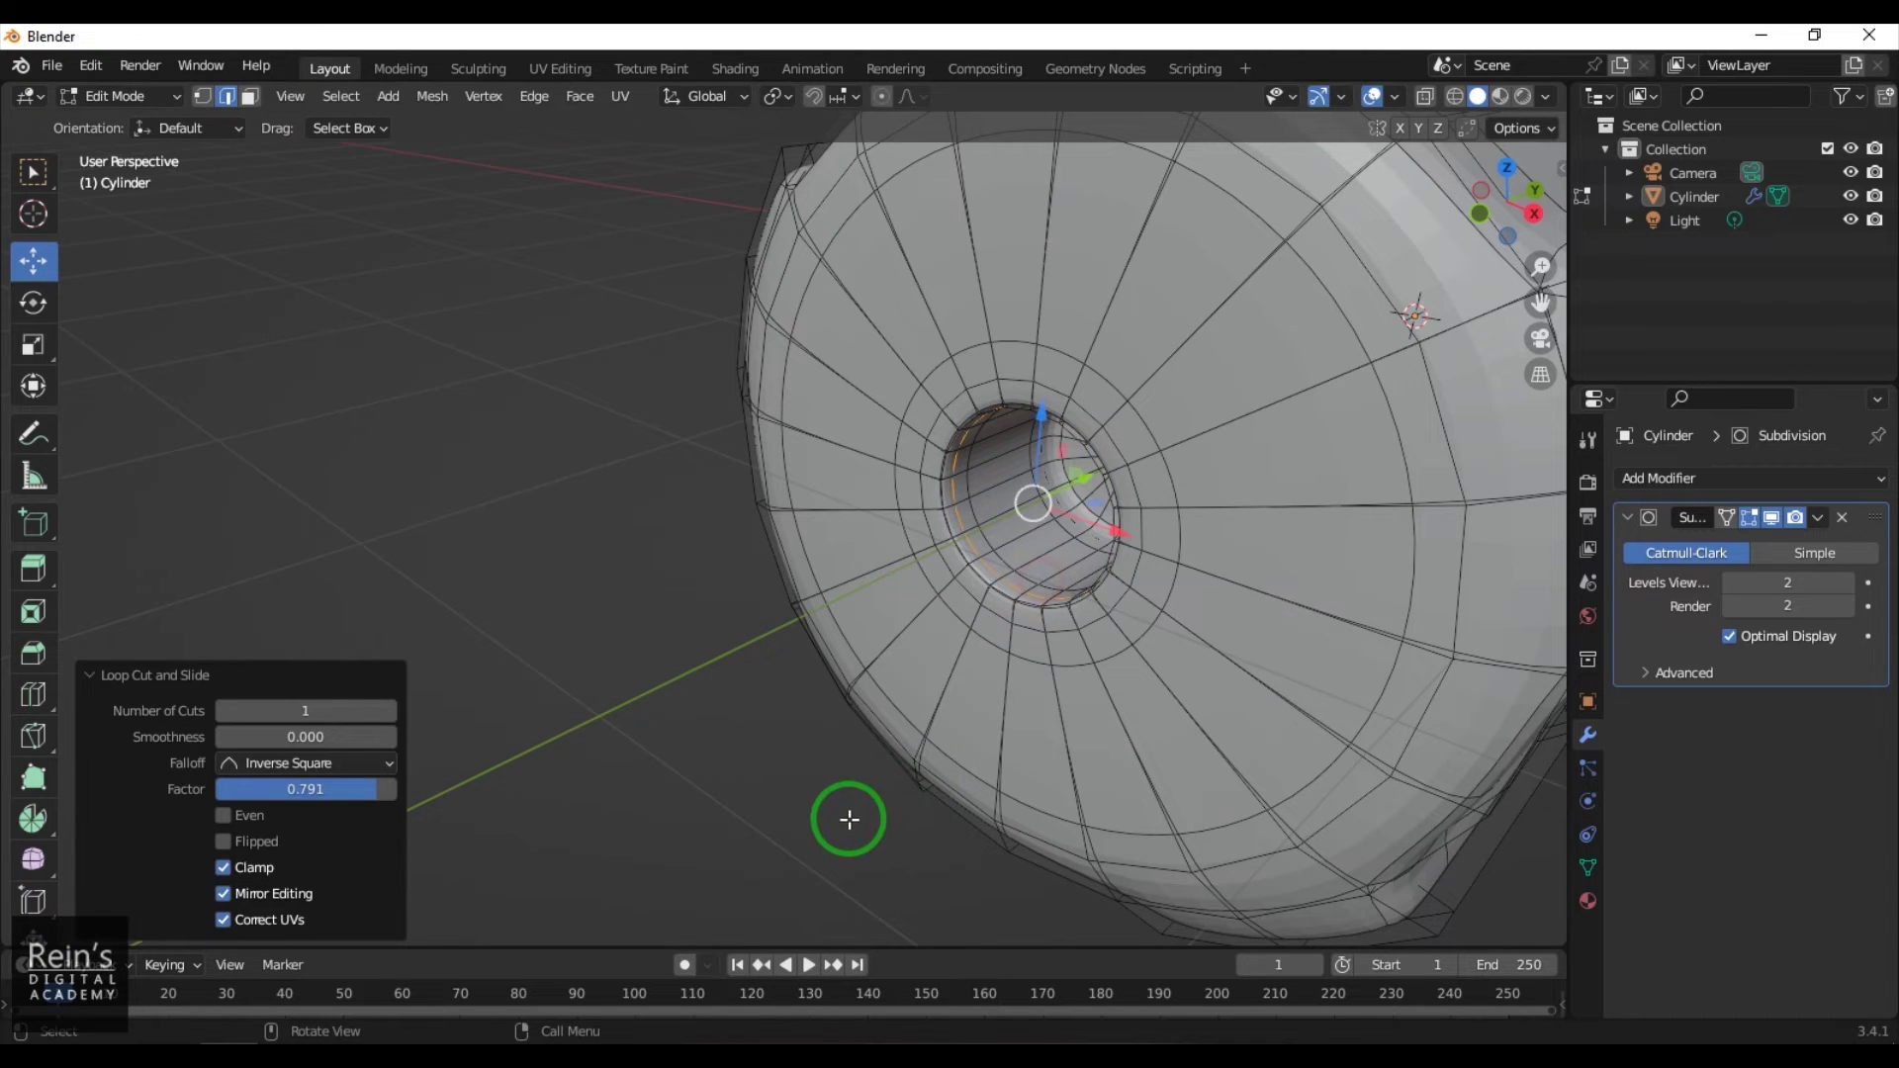
Return to Object Mode and hide the wireframe overlay to inspect the smoothed handle
key(Tab)
scroll(847, 726, down, 8)
scroll(1232, 386, up, 1)
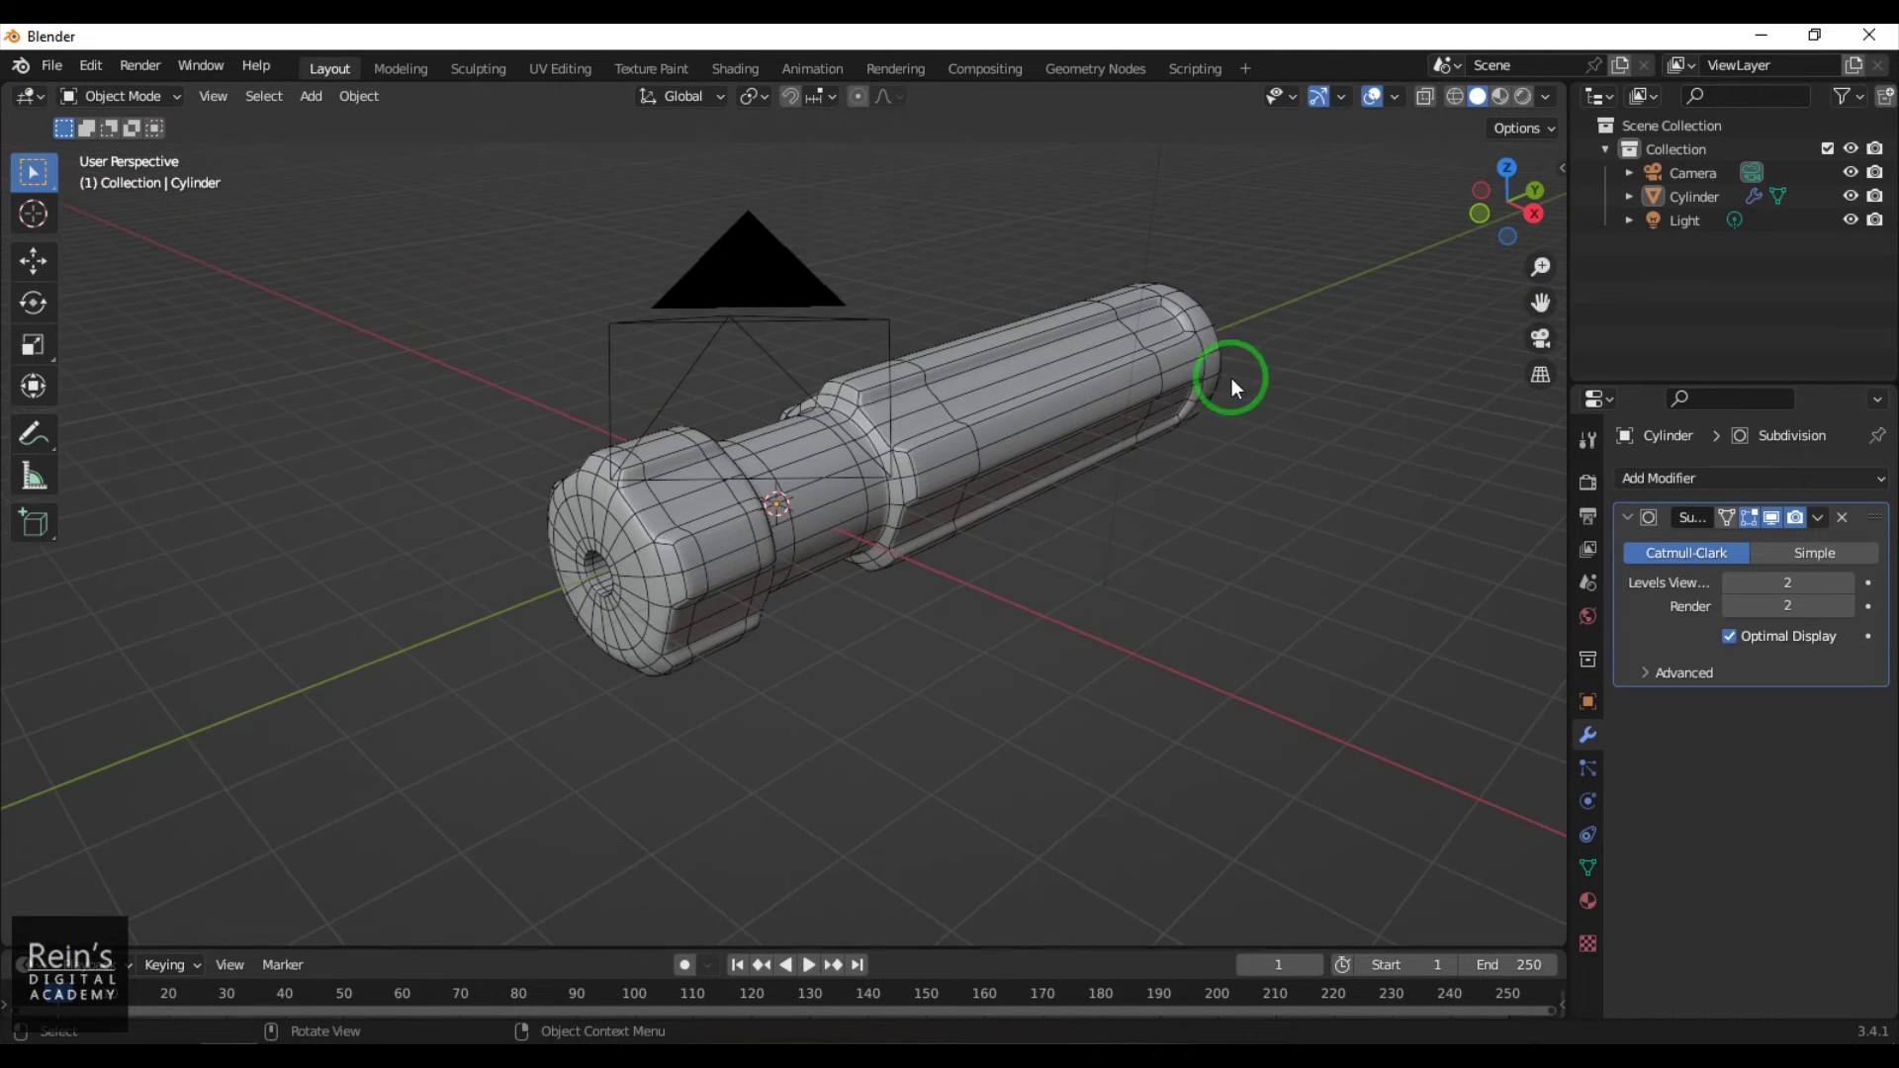
click(1392, 97)
click(1248, 497)
middle_drag(1212, 564, 1158, 615)
scroll(1095, 633, up, 5)
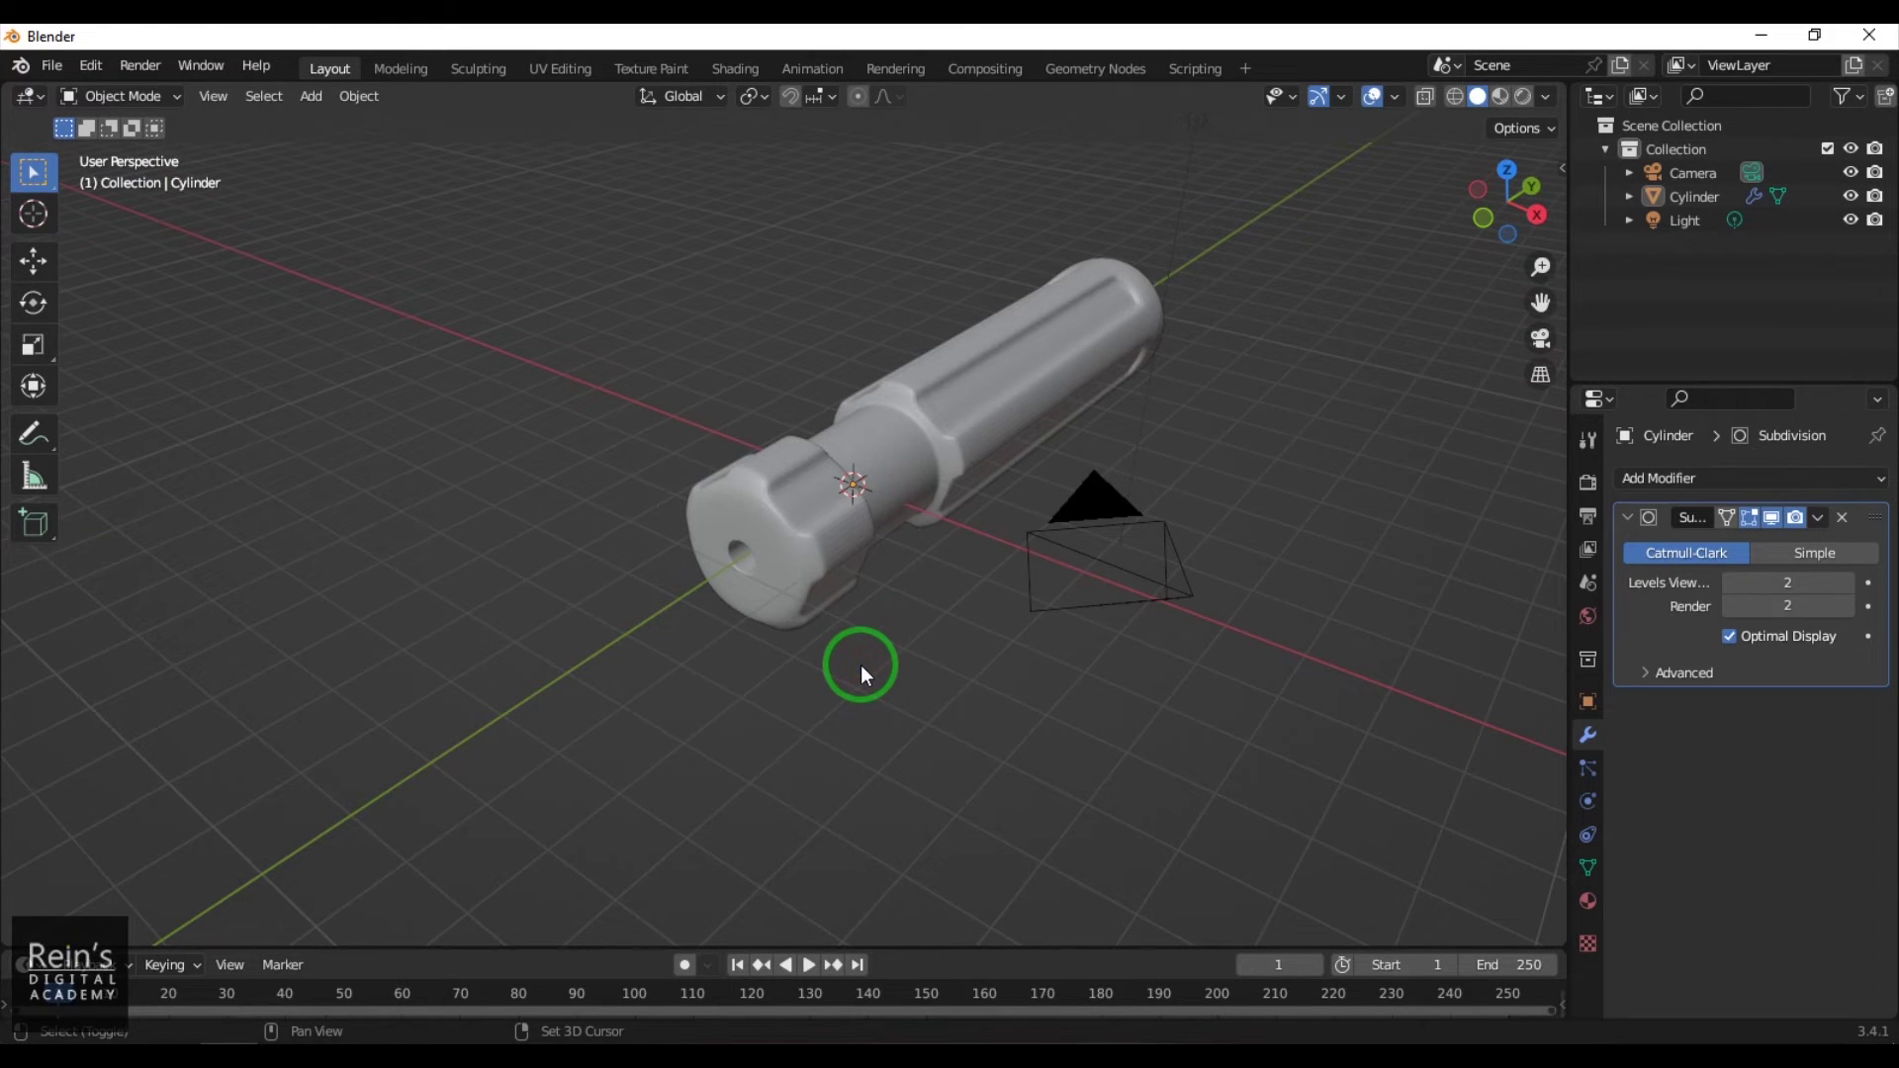
Add a cylinder mesh with 20 vertices, 1 m radius and 2 m depth at the world origin
key(shift+a)
mouse_move(829, 558)
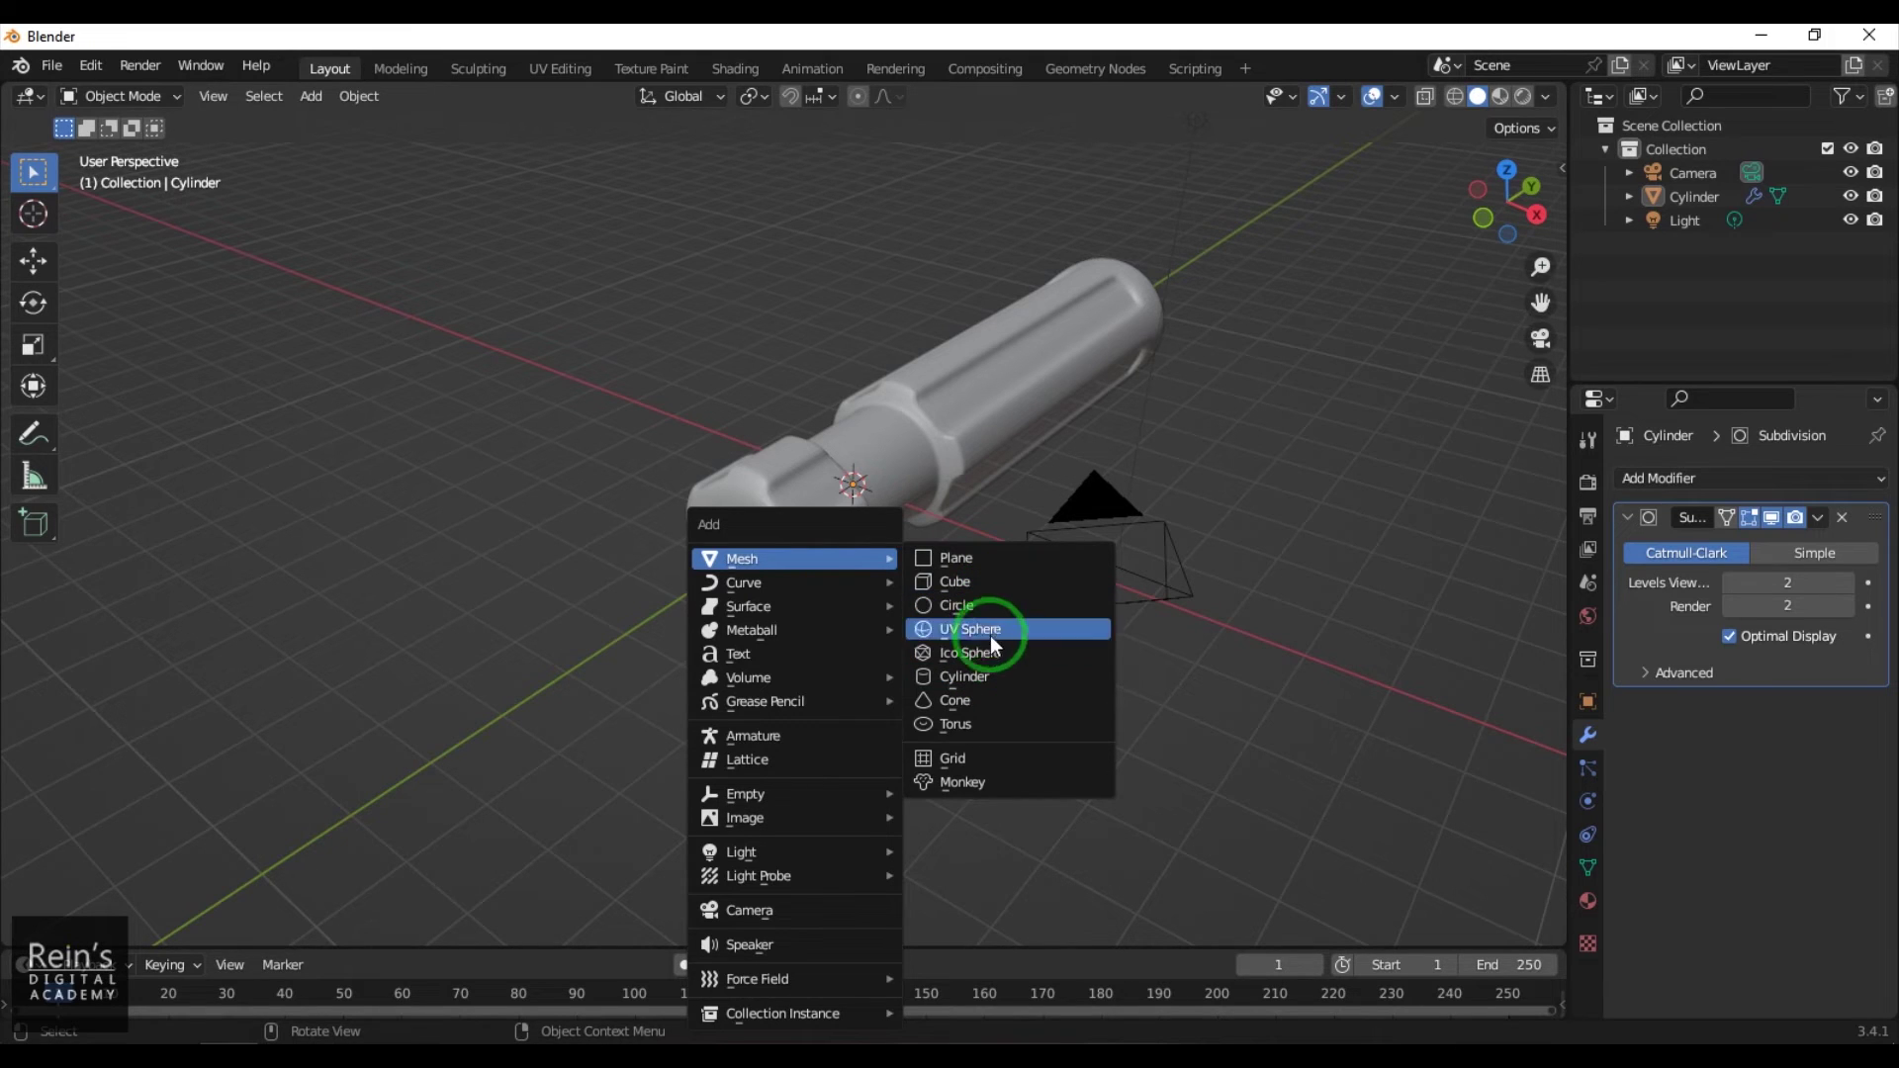
click(991, 676)
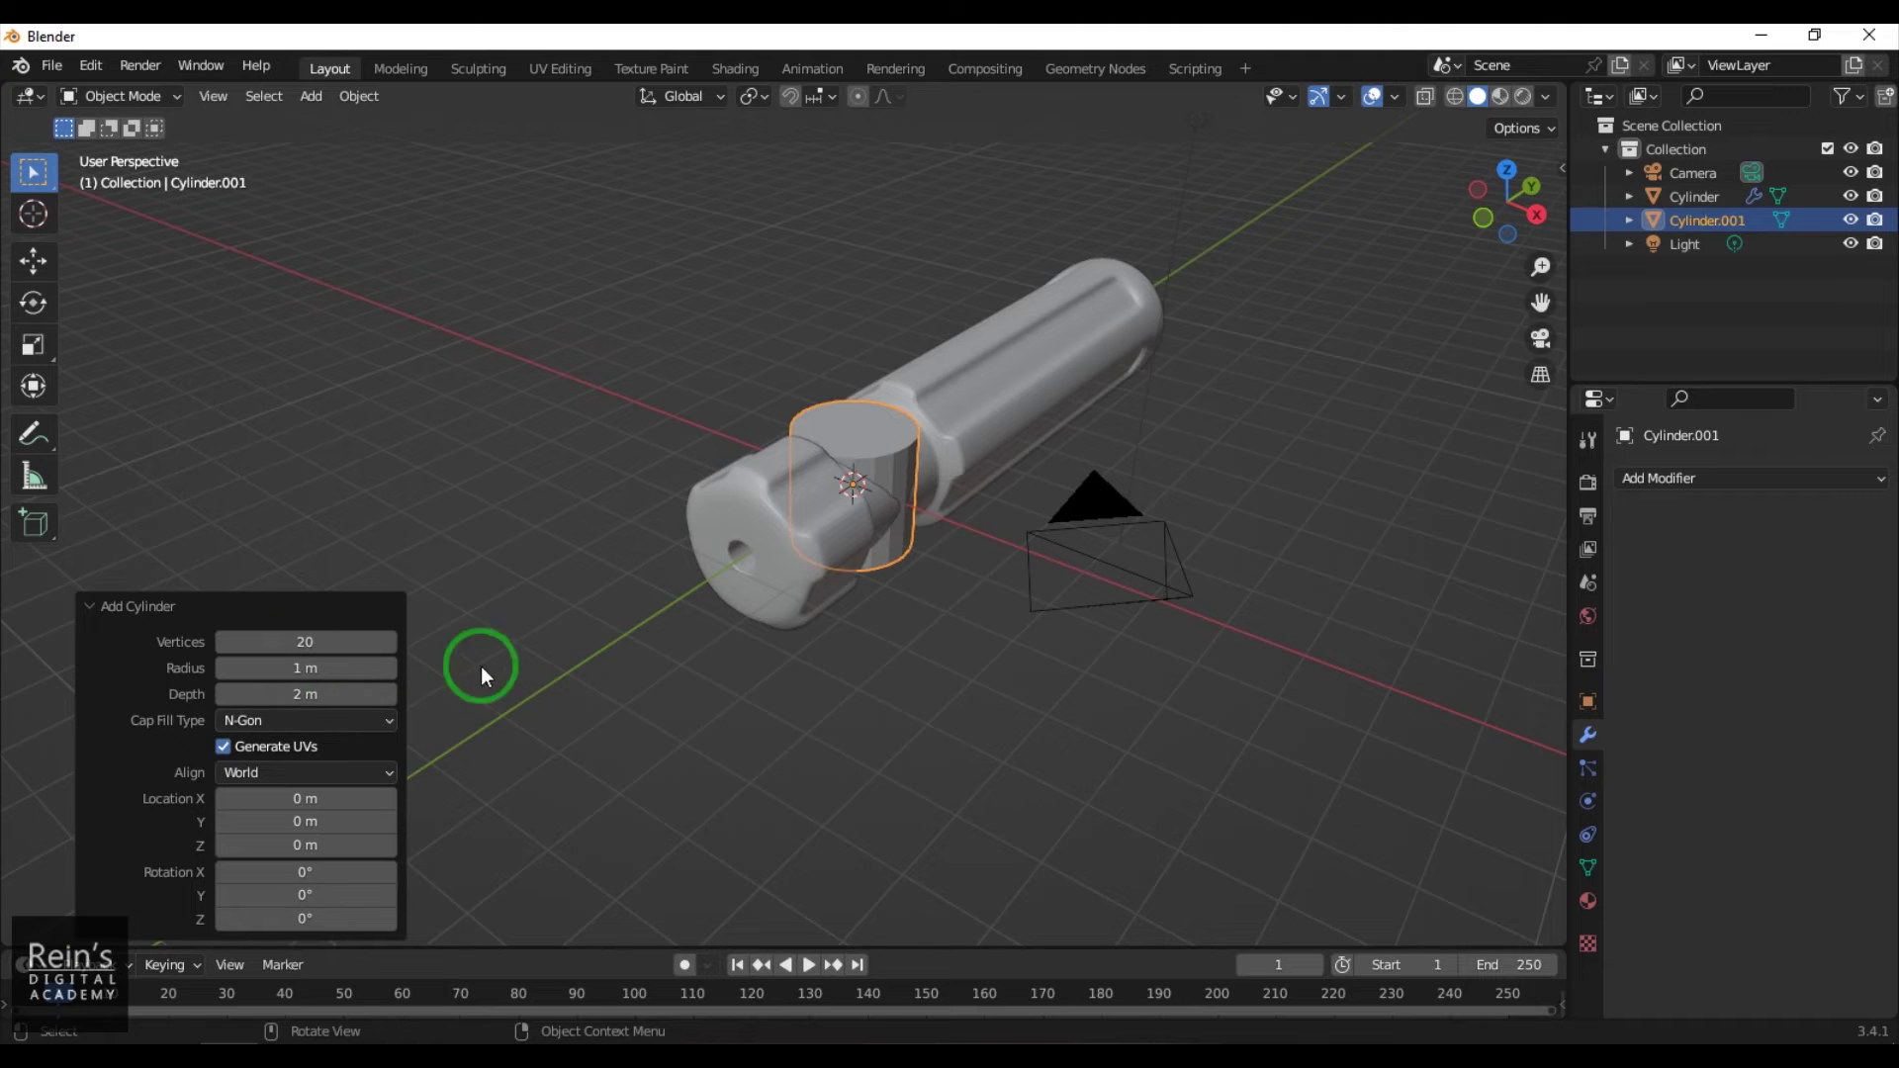
mouse_move(854, 739)
shift+middle_down()
mouse_move(921, 720)
mouse_move(831, 720)
shift+middle_up()
scroll(835, 708, up, 2)
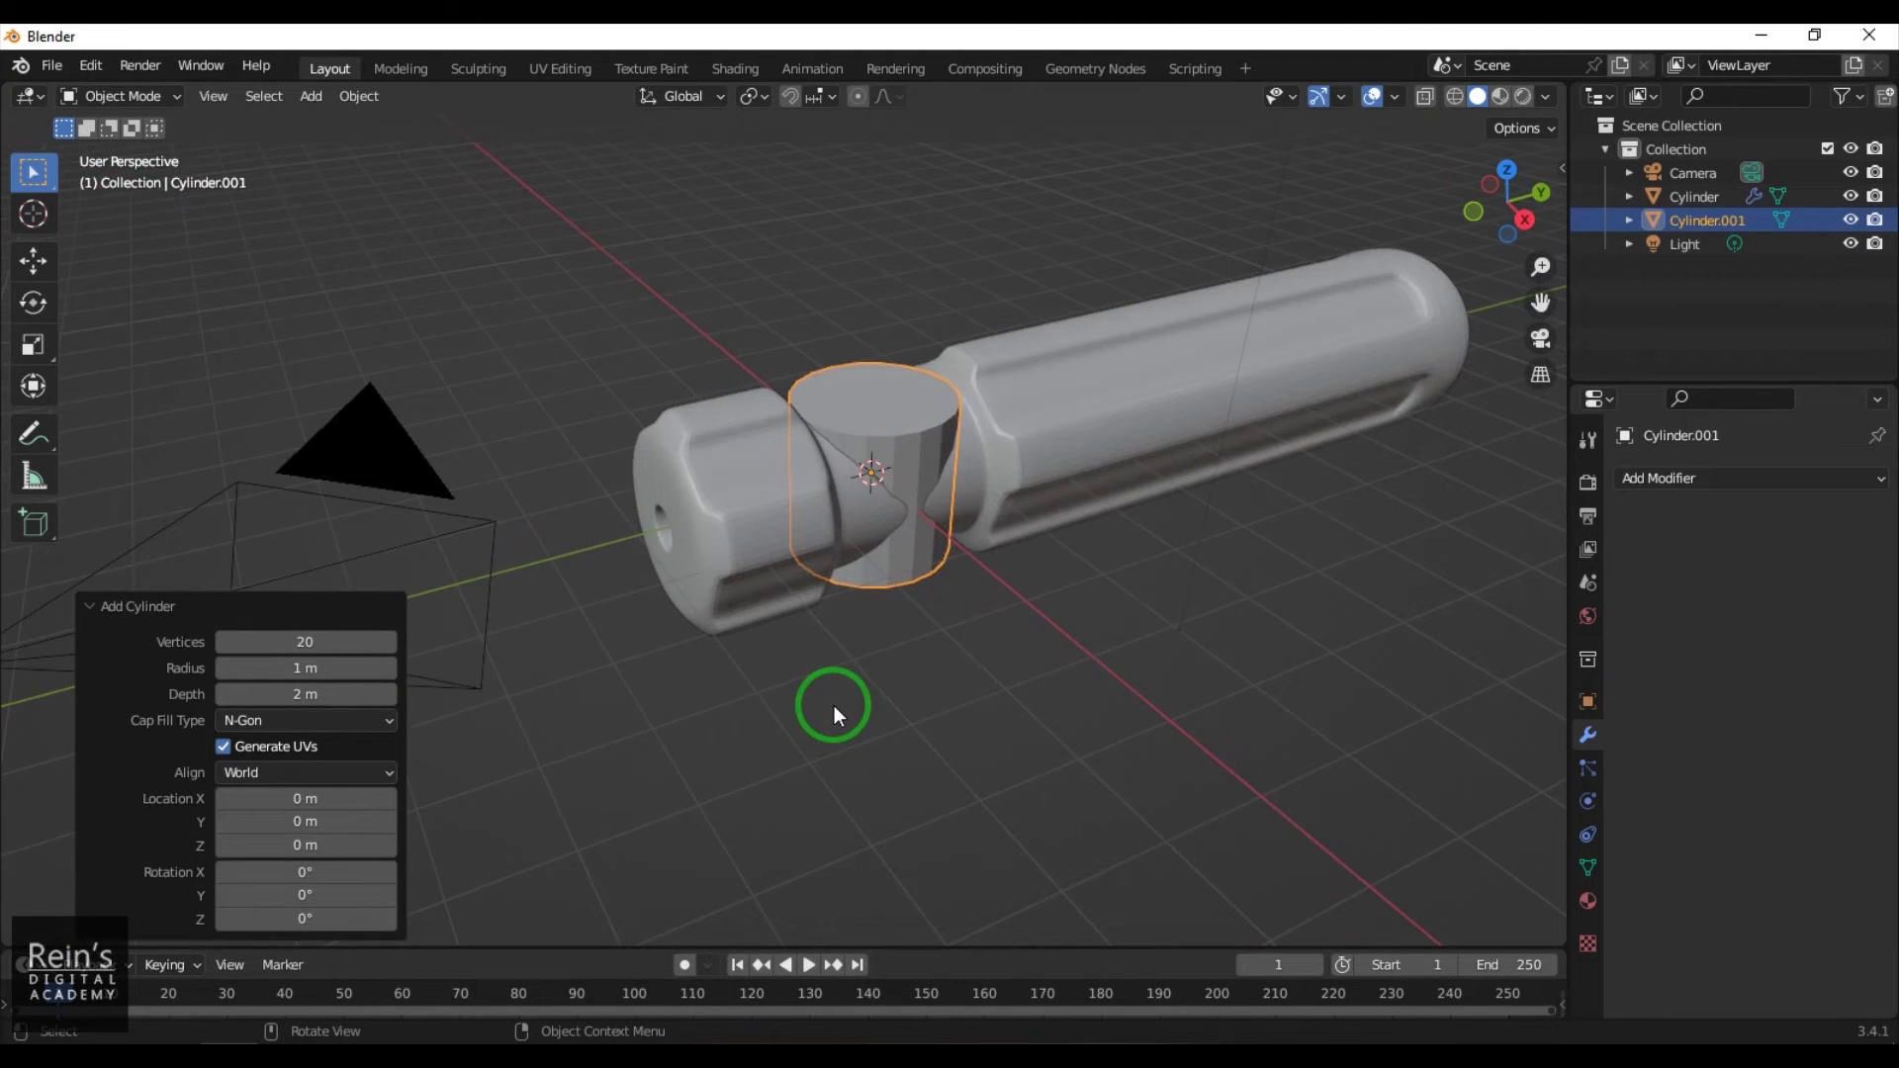
Rotate the new cylinder 90° about the X axis and deselect it
key(r)
key(x)
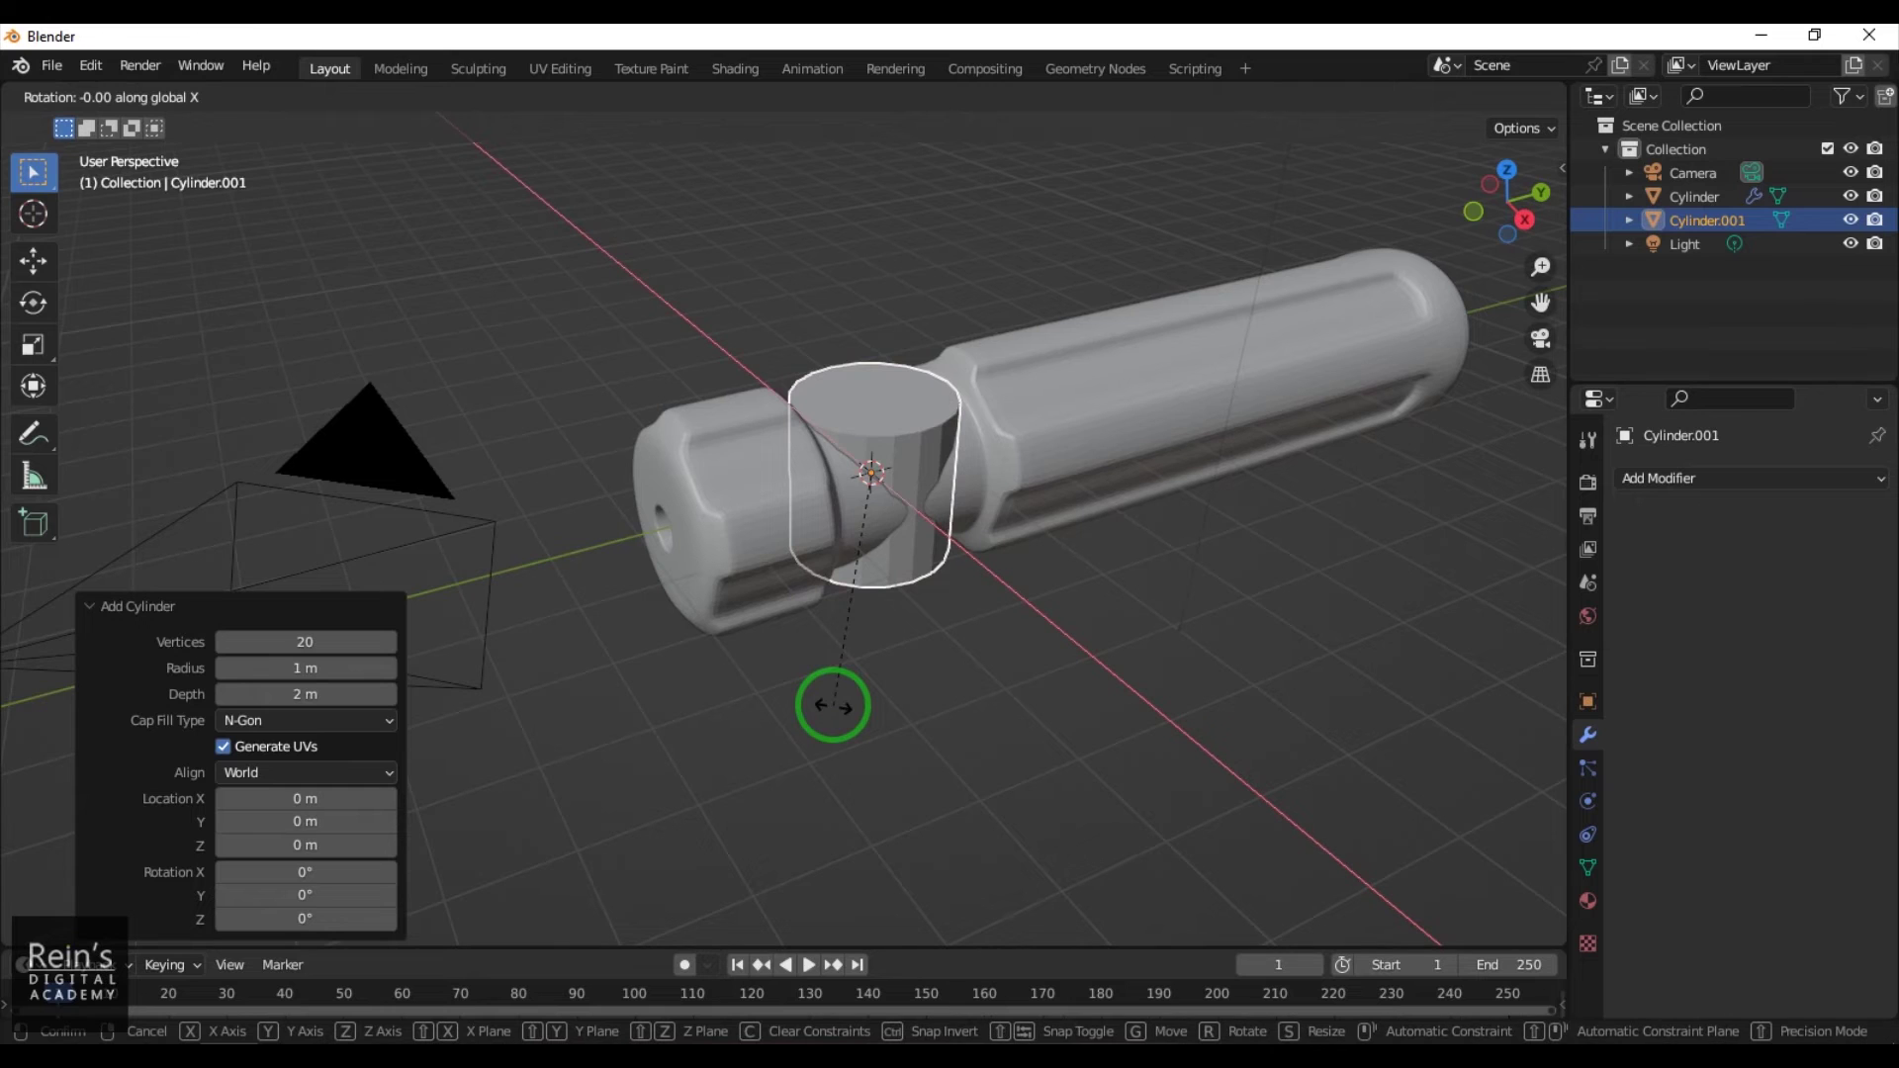
text(90)
key(Return)
click(833, 704)
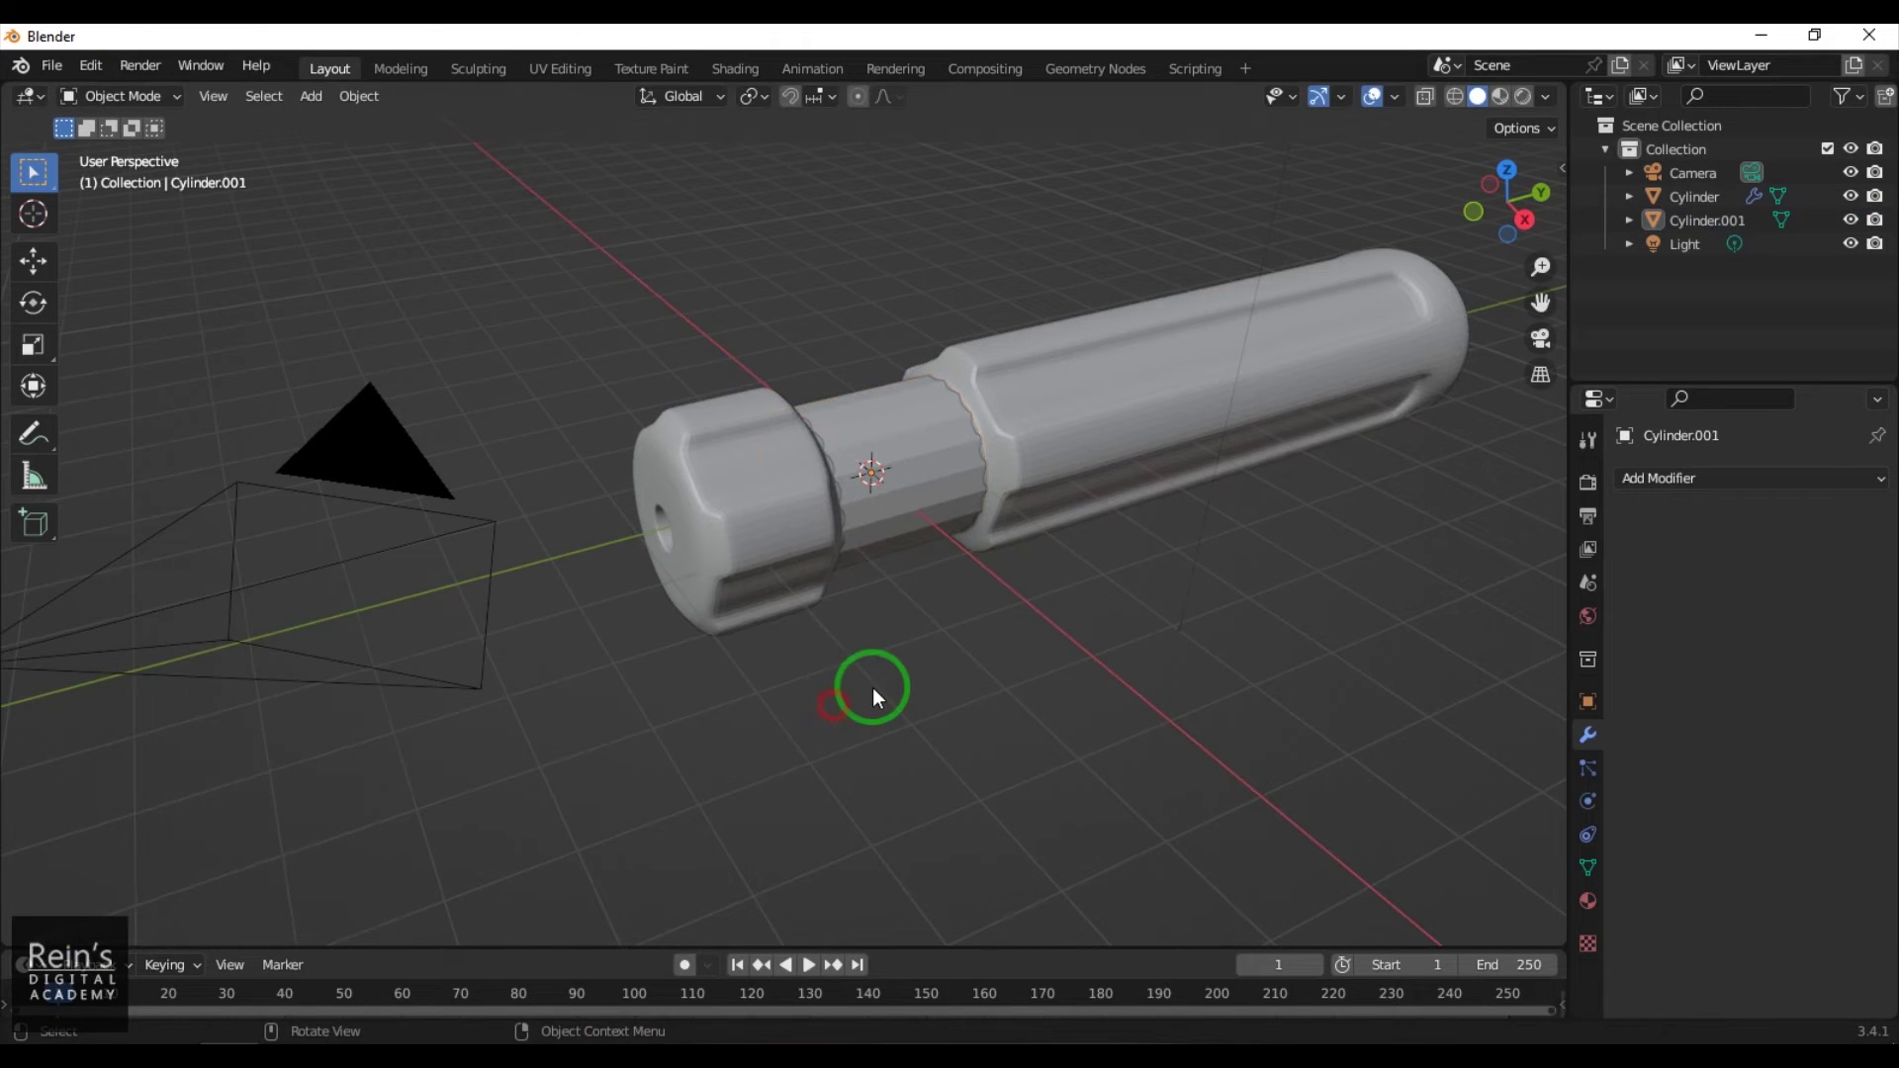
Move the new cylinder about -3.61 m along Y so it sits at the front of the handle's head
click(934, 485)
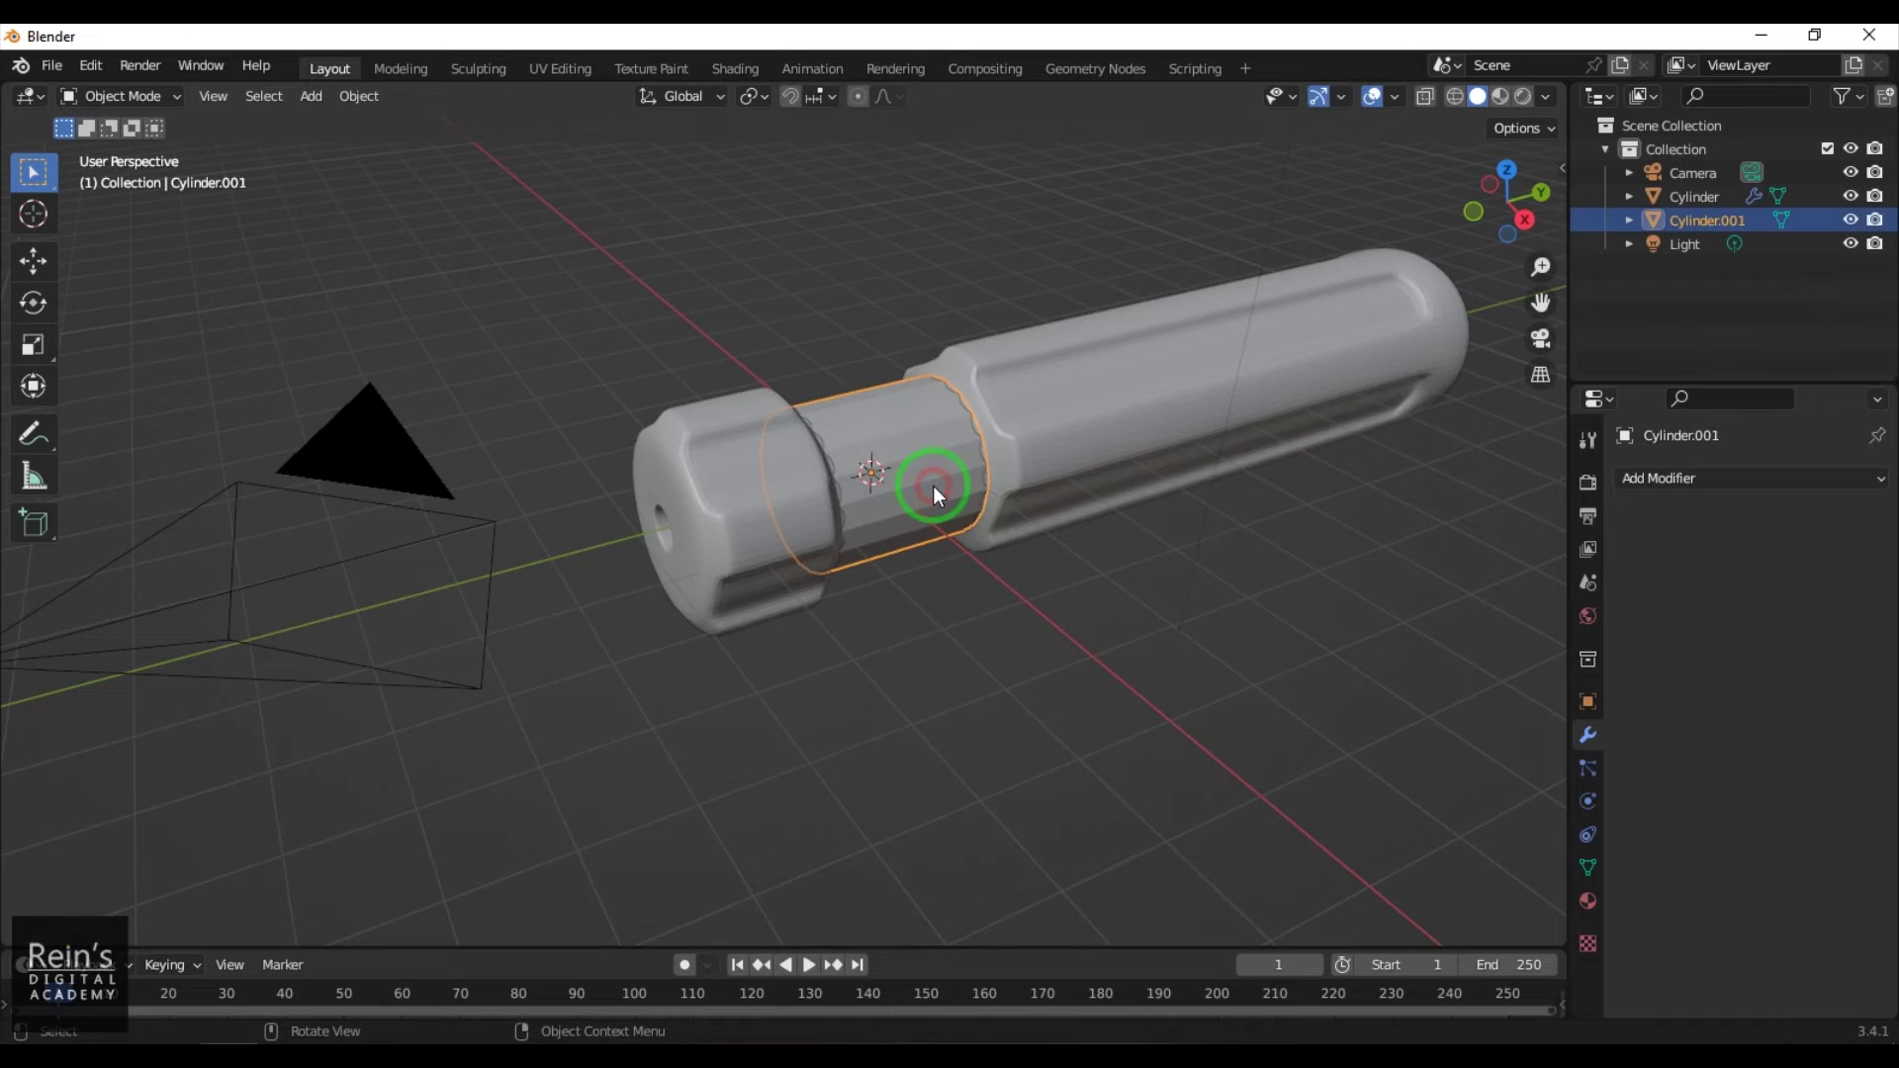
click(40, 269)
click(858, 504)
drag(934, 460, 637, 522)
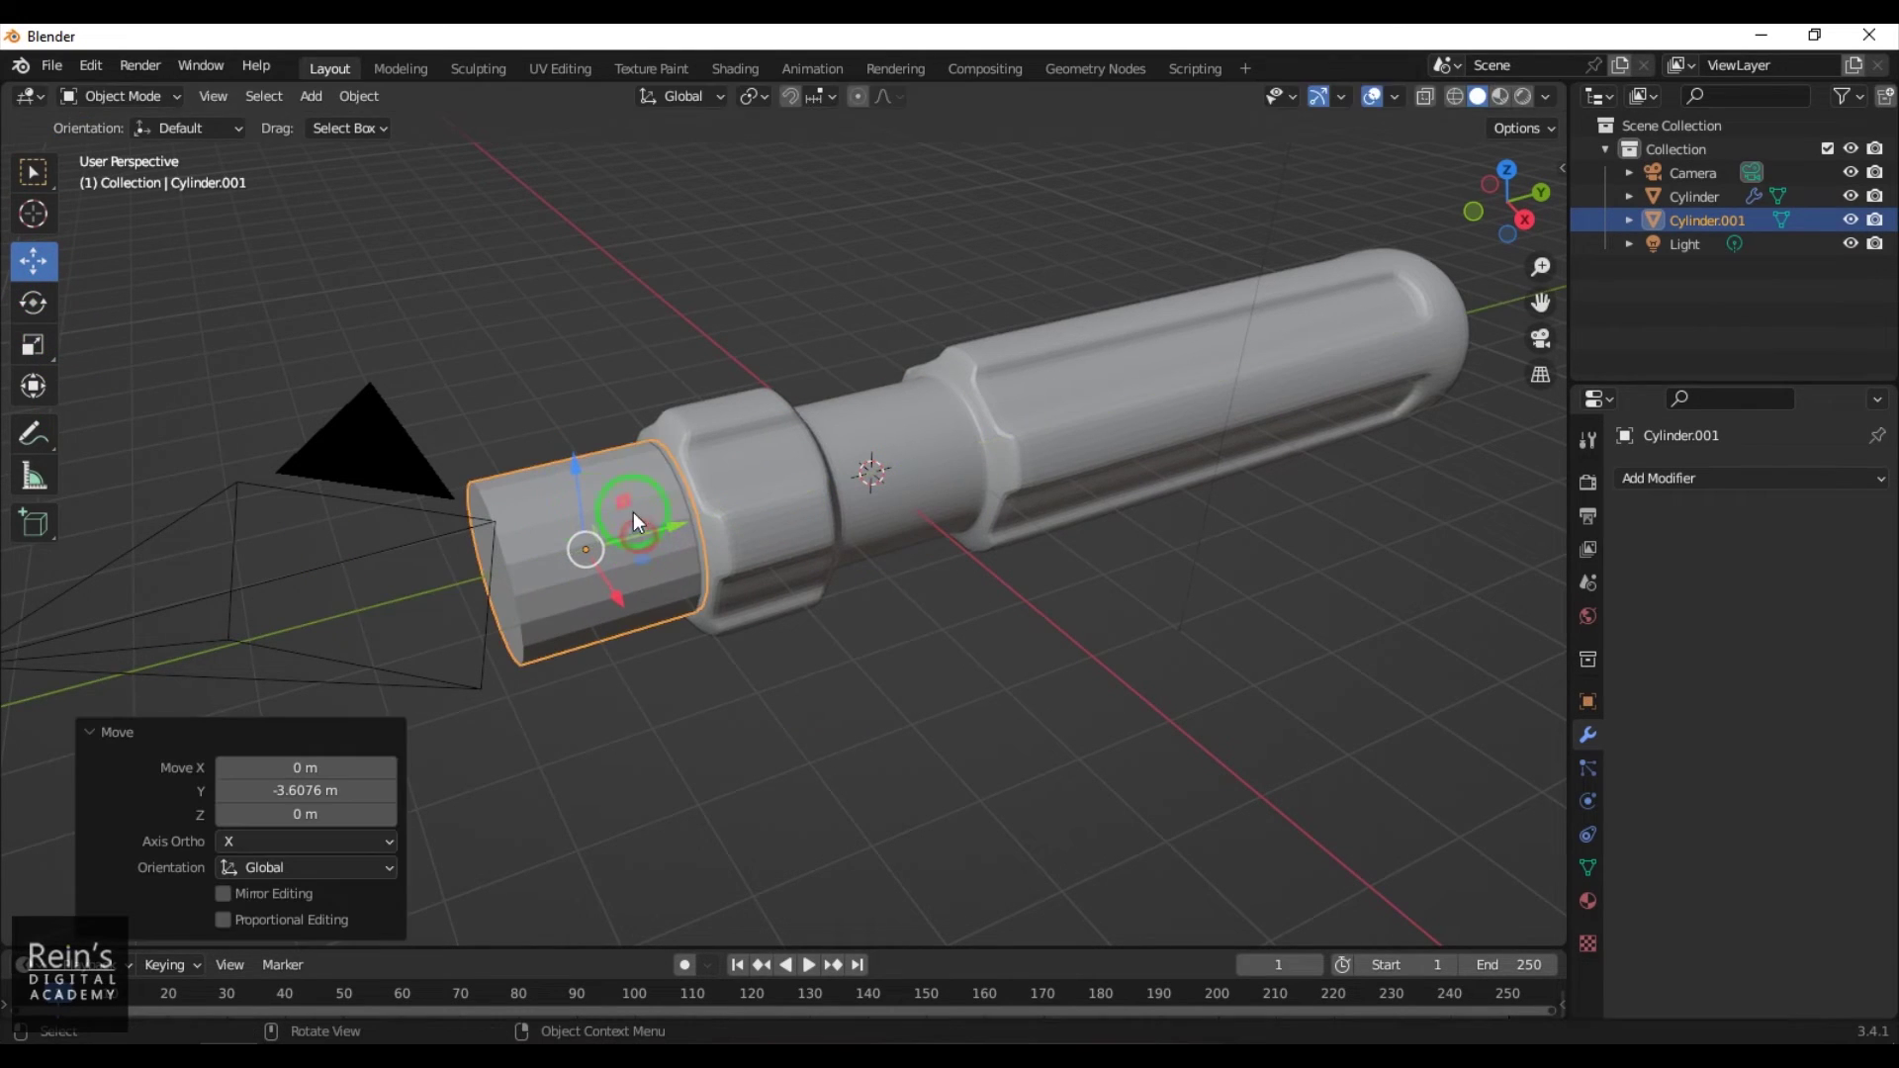
Scale the cylinder down to a thin shaft and stretch it along Y by a factor of about 5.13
click(32, 344)
drag(641, 465, 1052, 436)
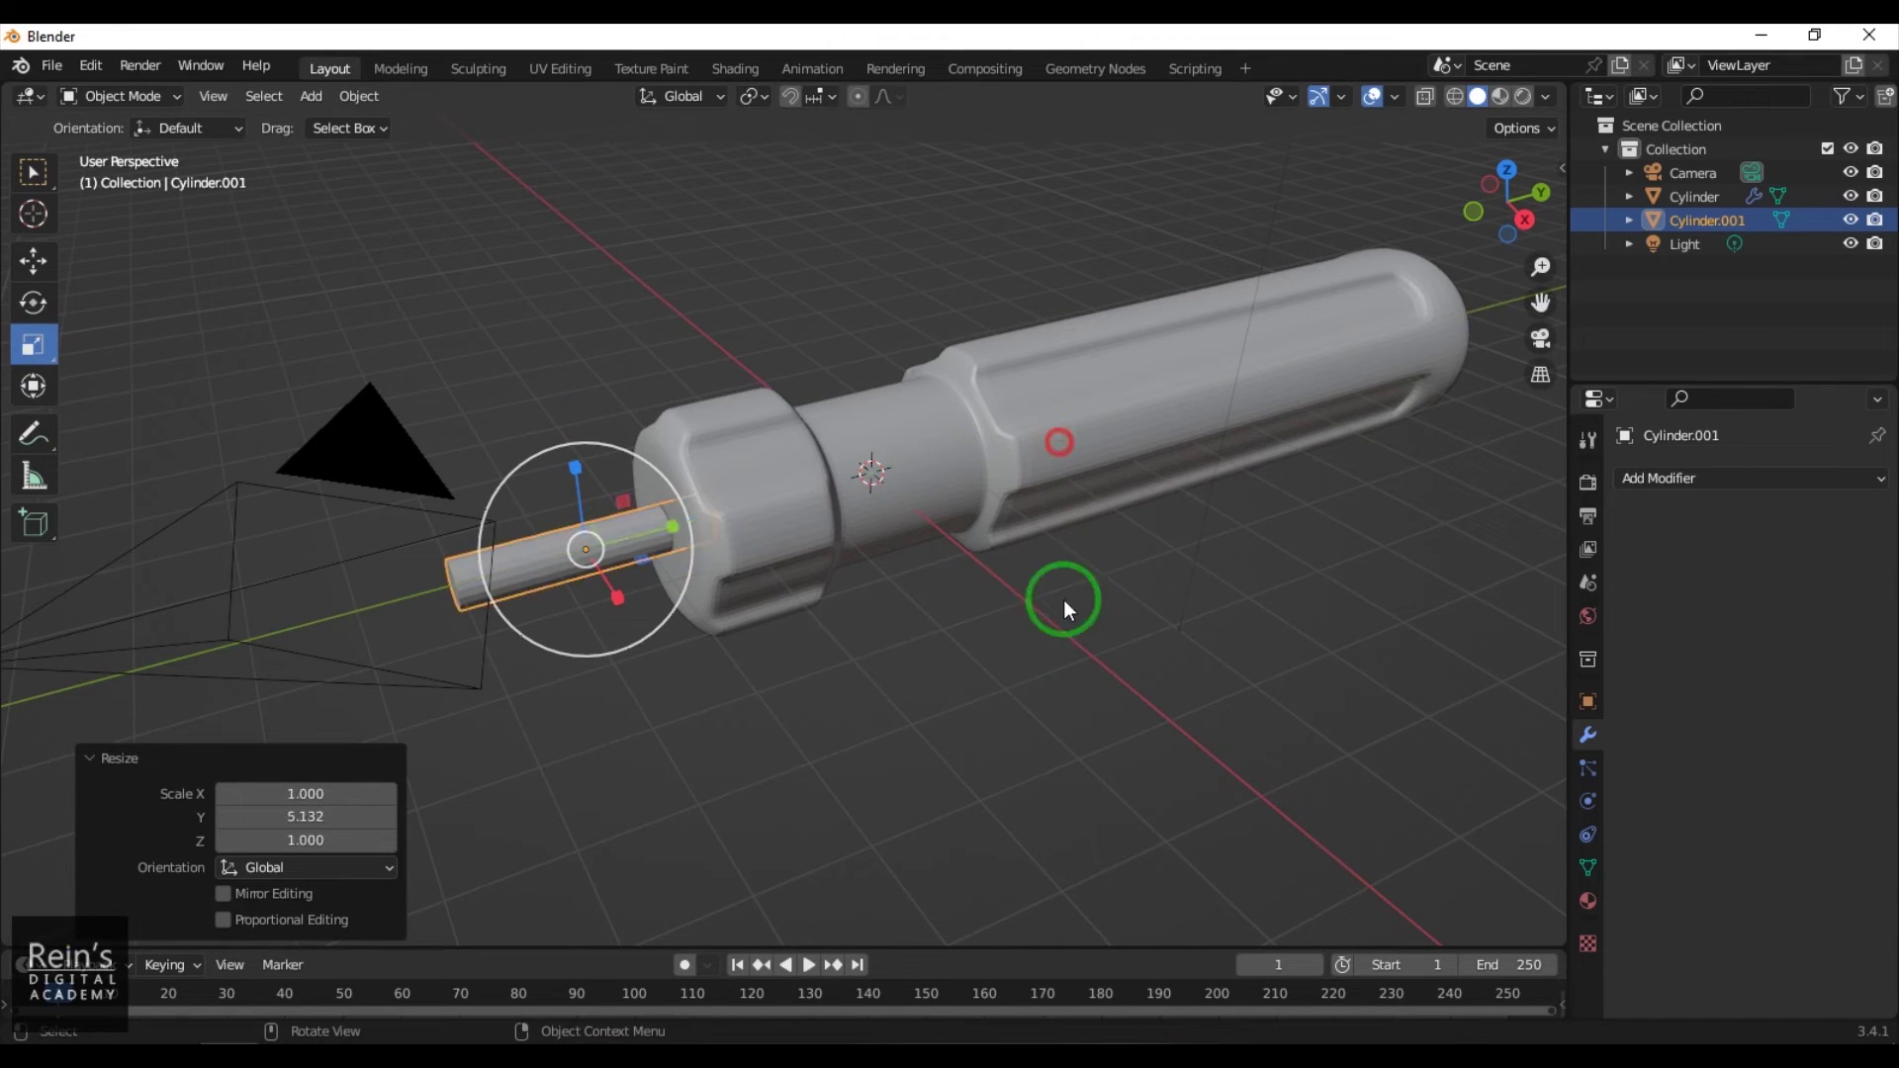
click(764, 698)
shift+middle_drag(728, 727, 995, 625)
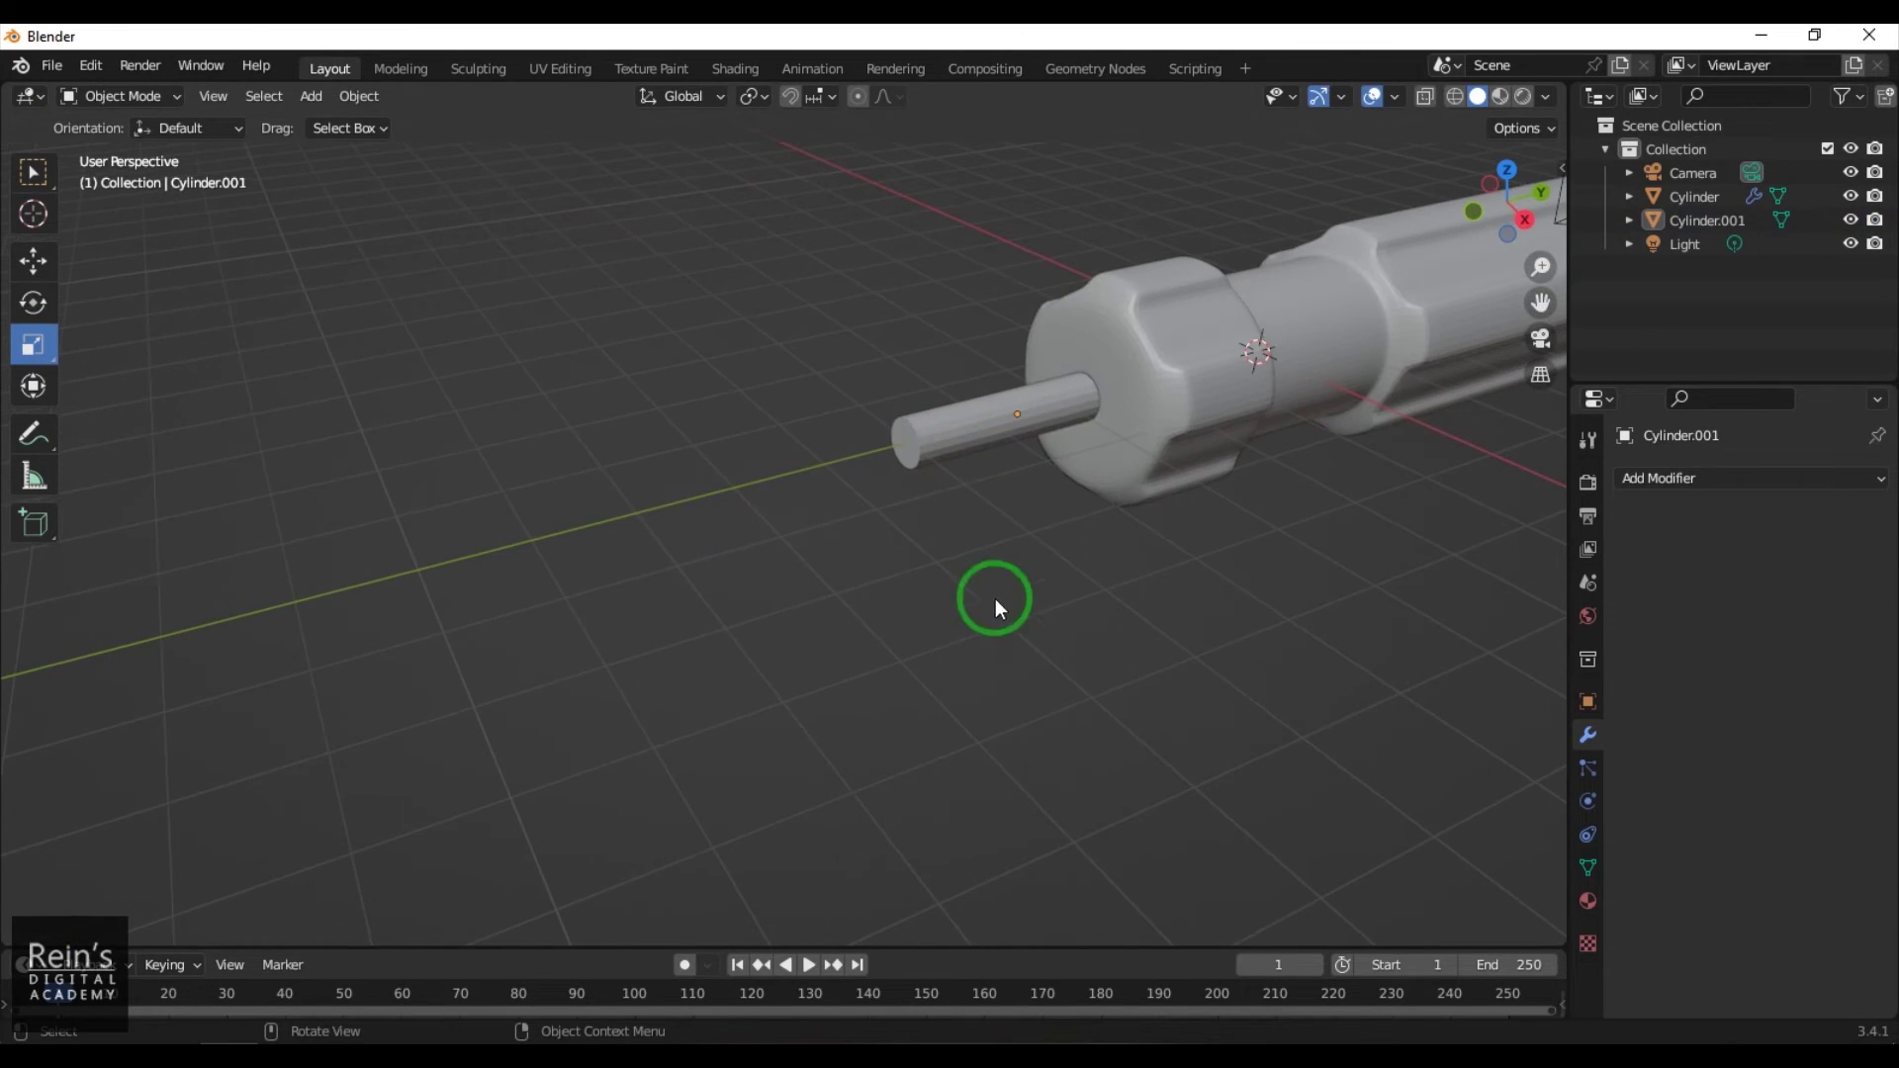
Scale the shaft uniformly by about 0.878 to fit the handle's front hole and inspect the fit
click(1005, 427)
drag(1096, 342, 1086, 357)
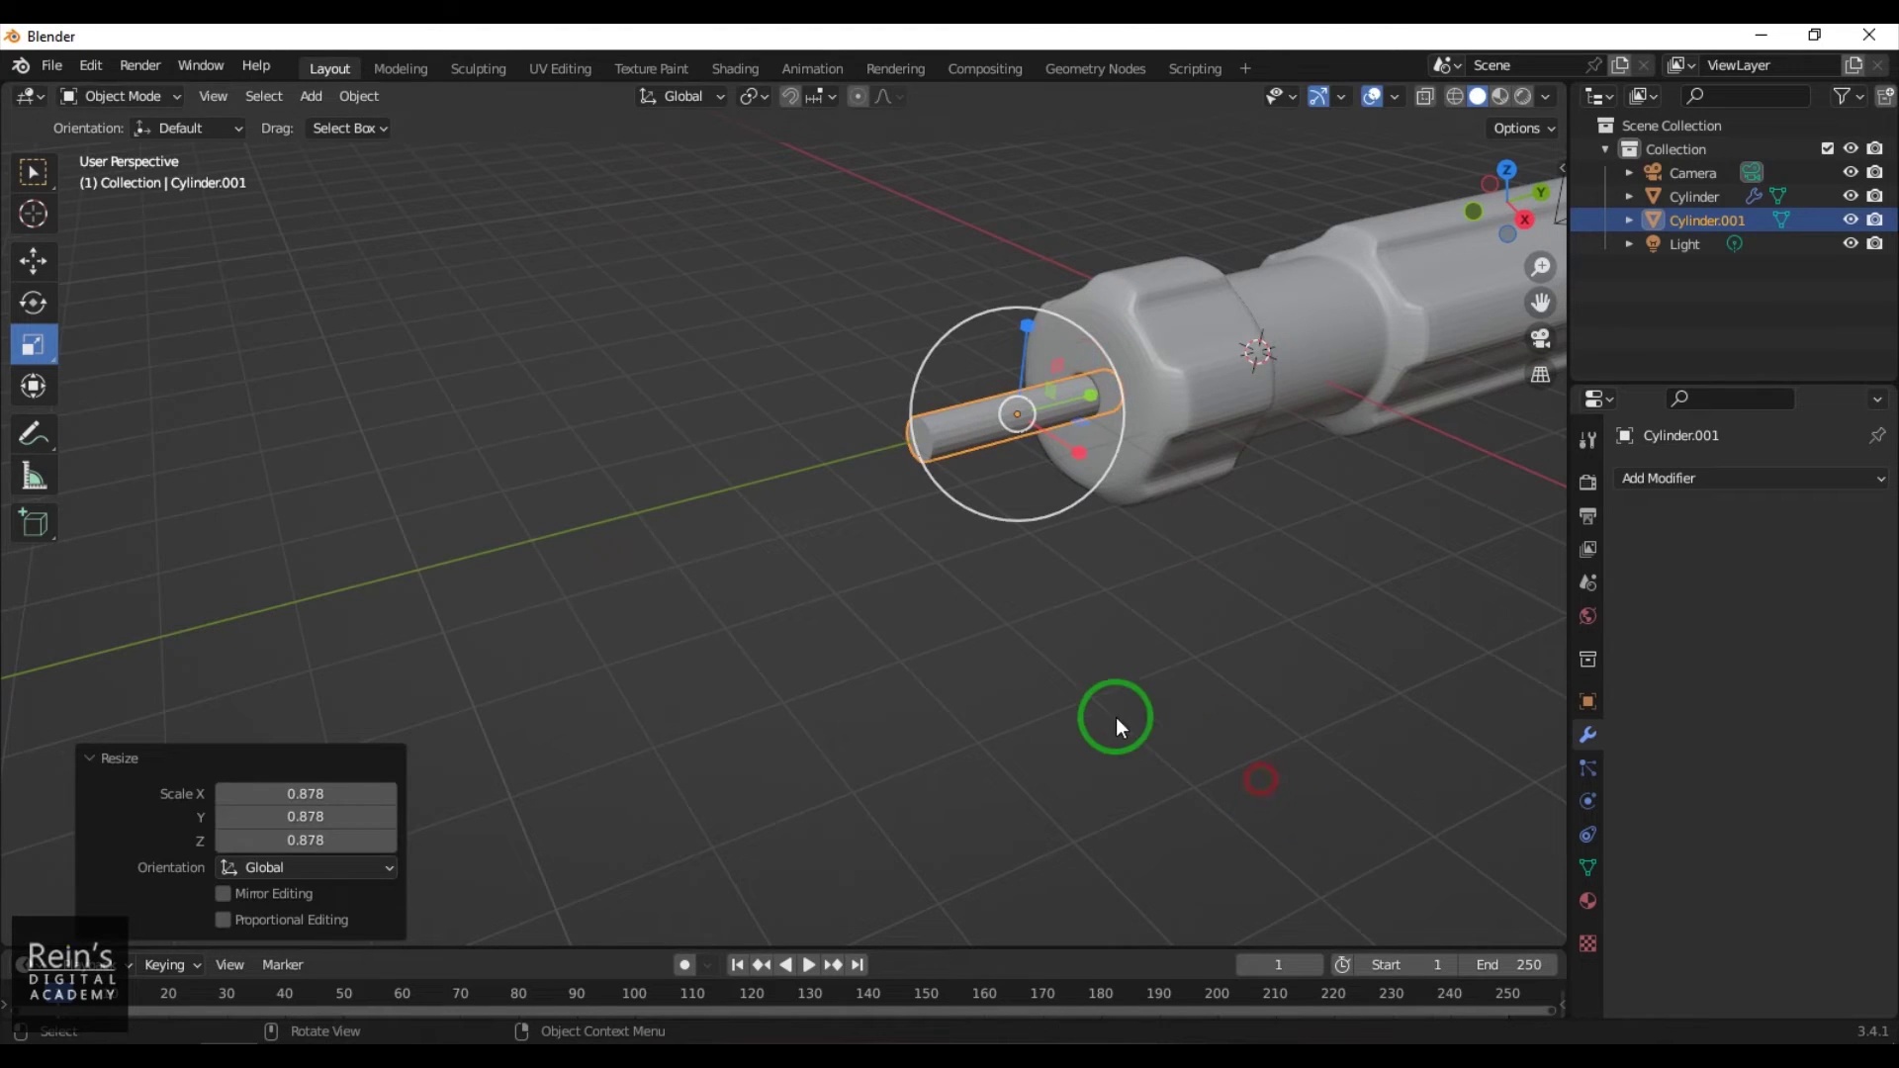
click(1076, 716)
middle_drag(965, 655, 905, 655)
scroll(902, 643, up, 6)
Lengthen the shaft by moving its free-end vertices about -7.75 m along Y, plus about -2.25 m more
click(975, 572)
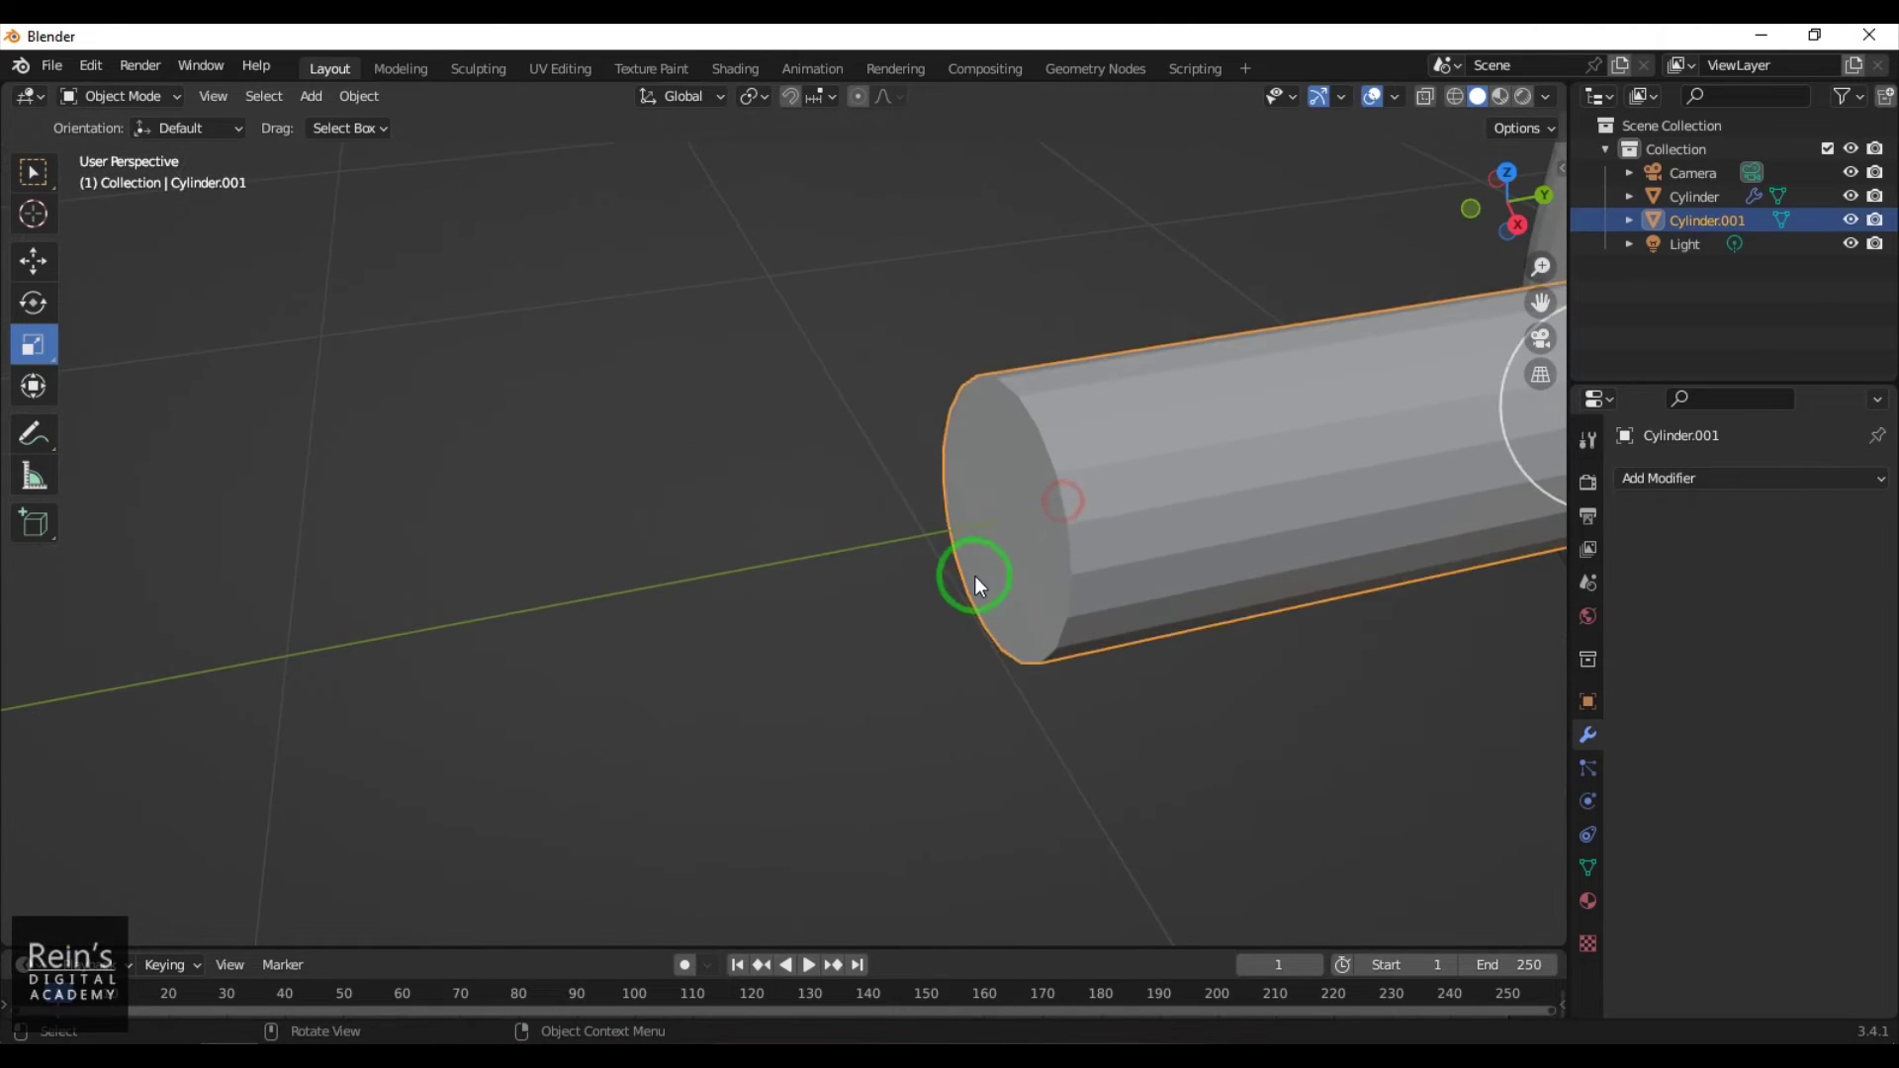
scroll(970, 580, down, 3)
key(Tab)
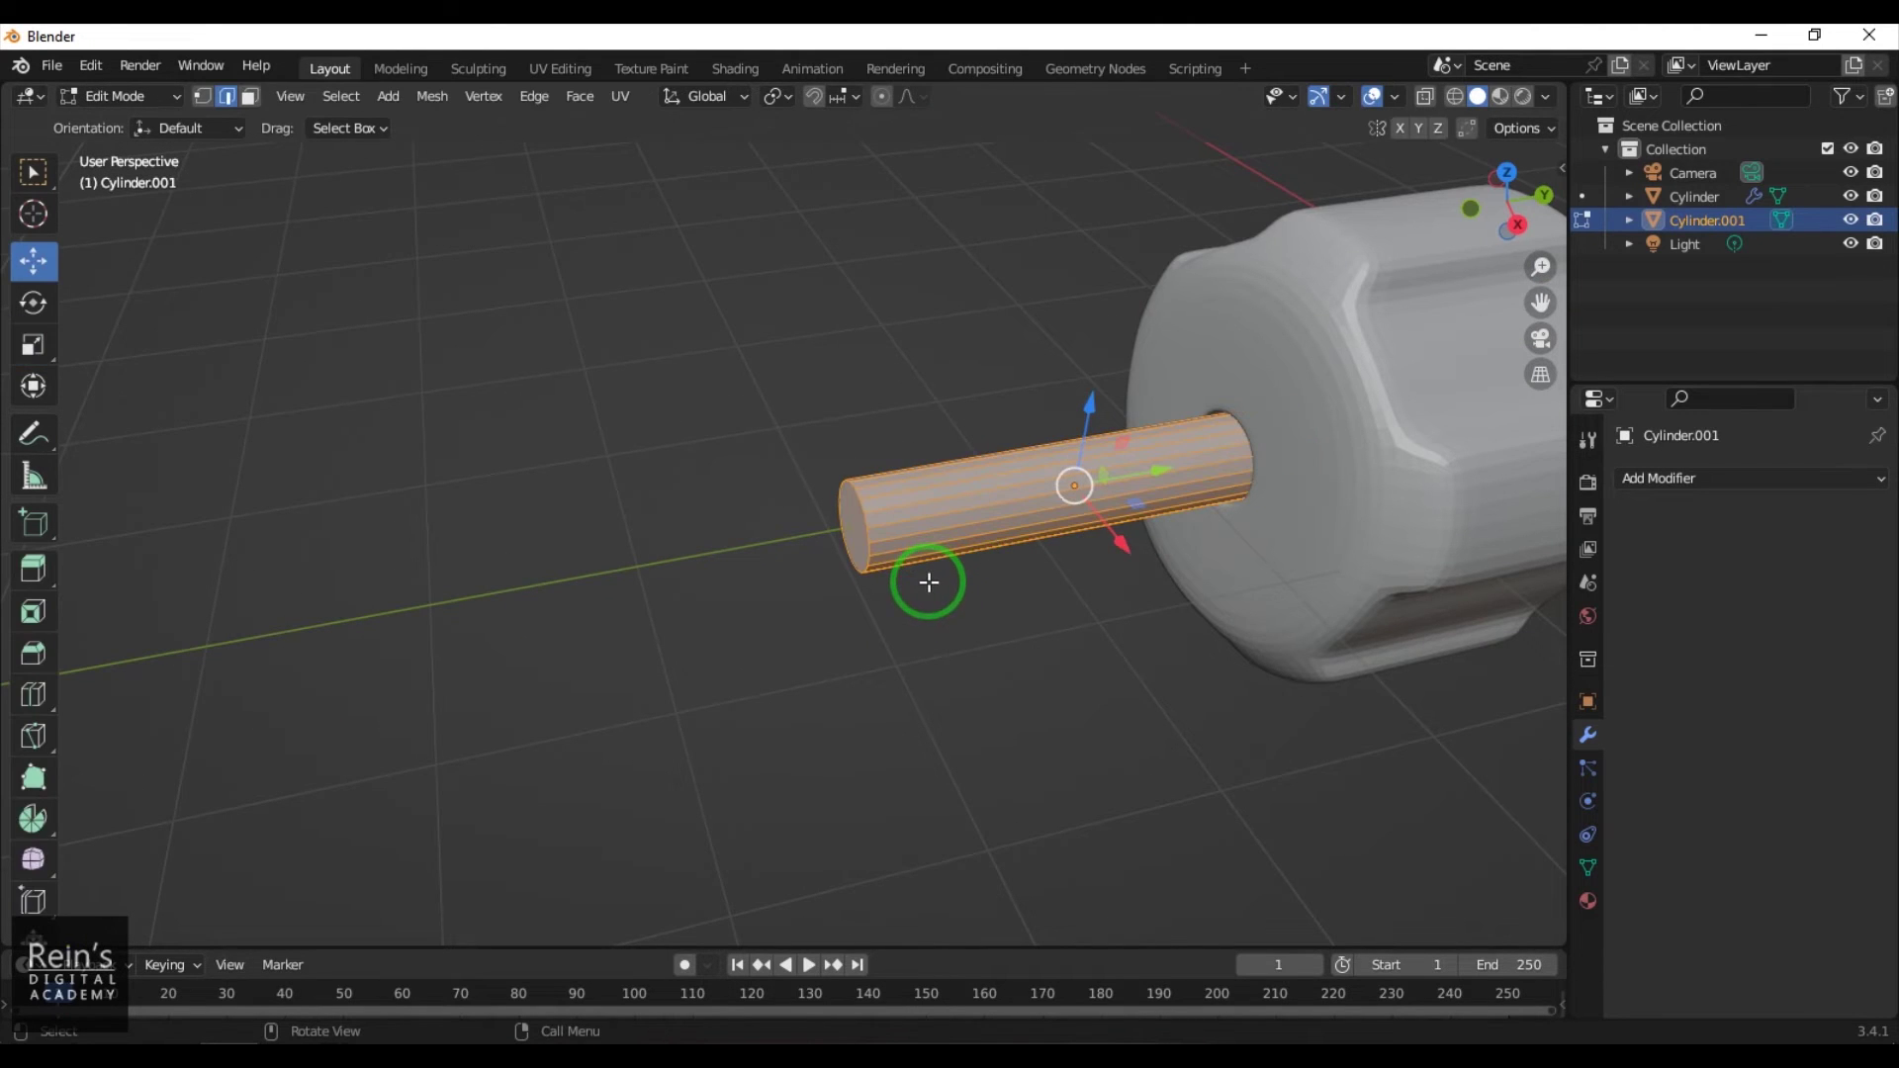
drag(912, 594, 913, 597)
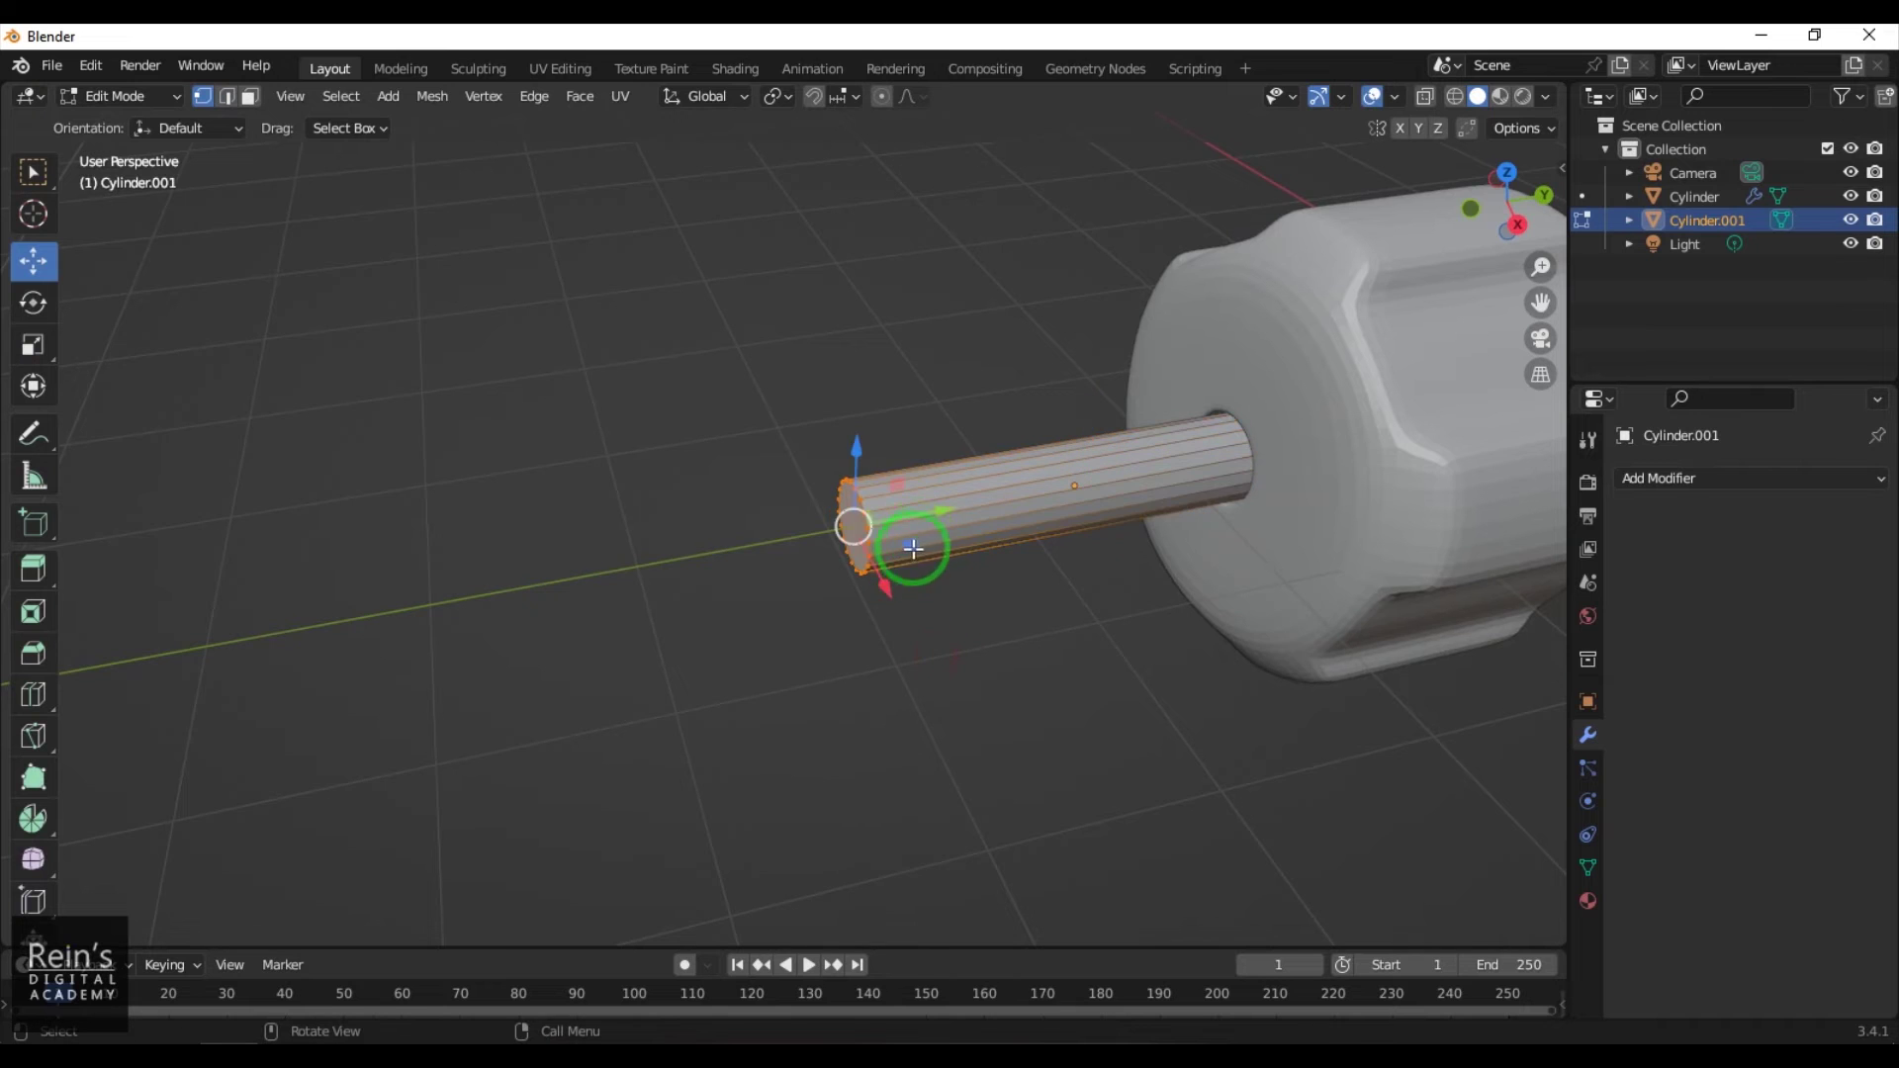
scroll(864, 562, down, 5)
drag(898, 519, 480, 623)
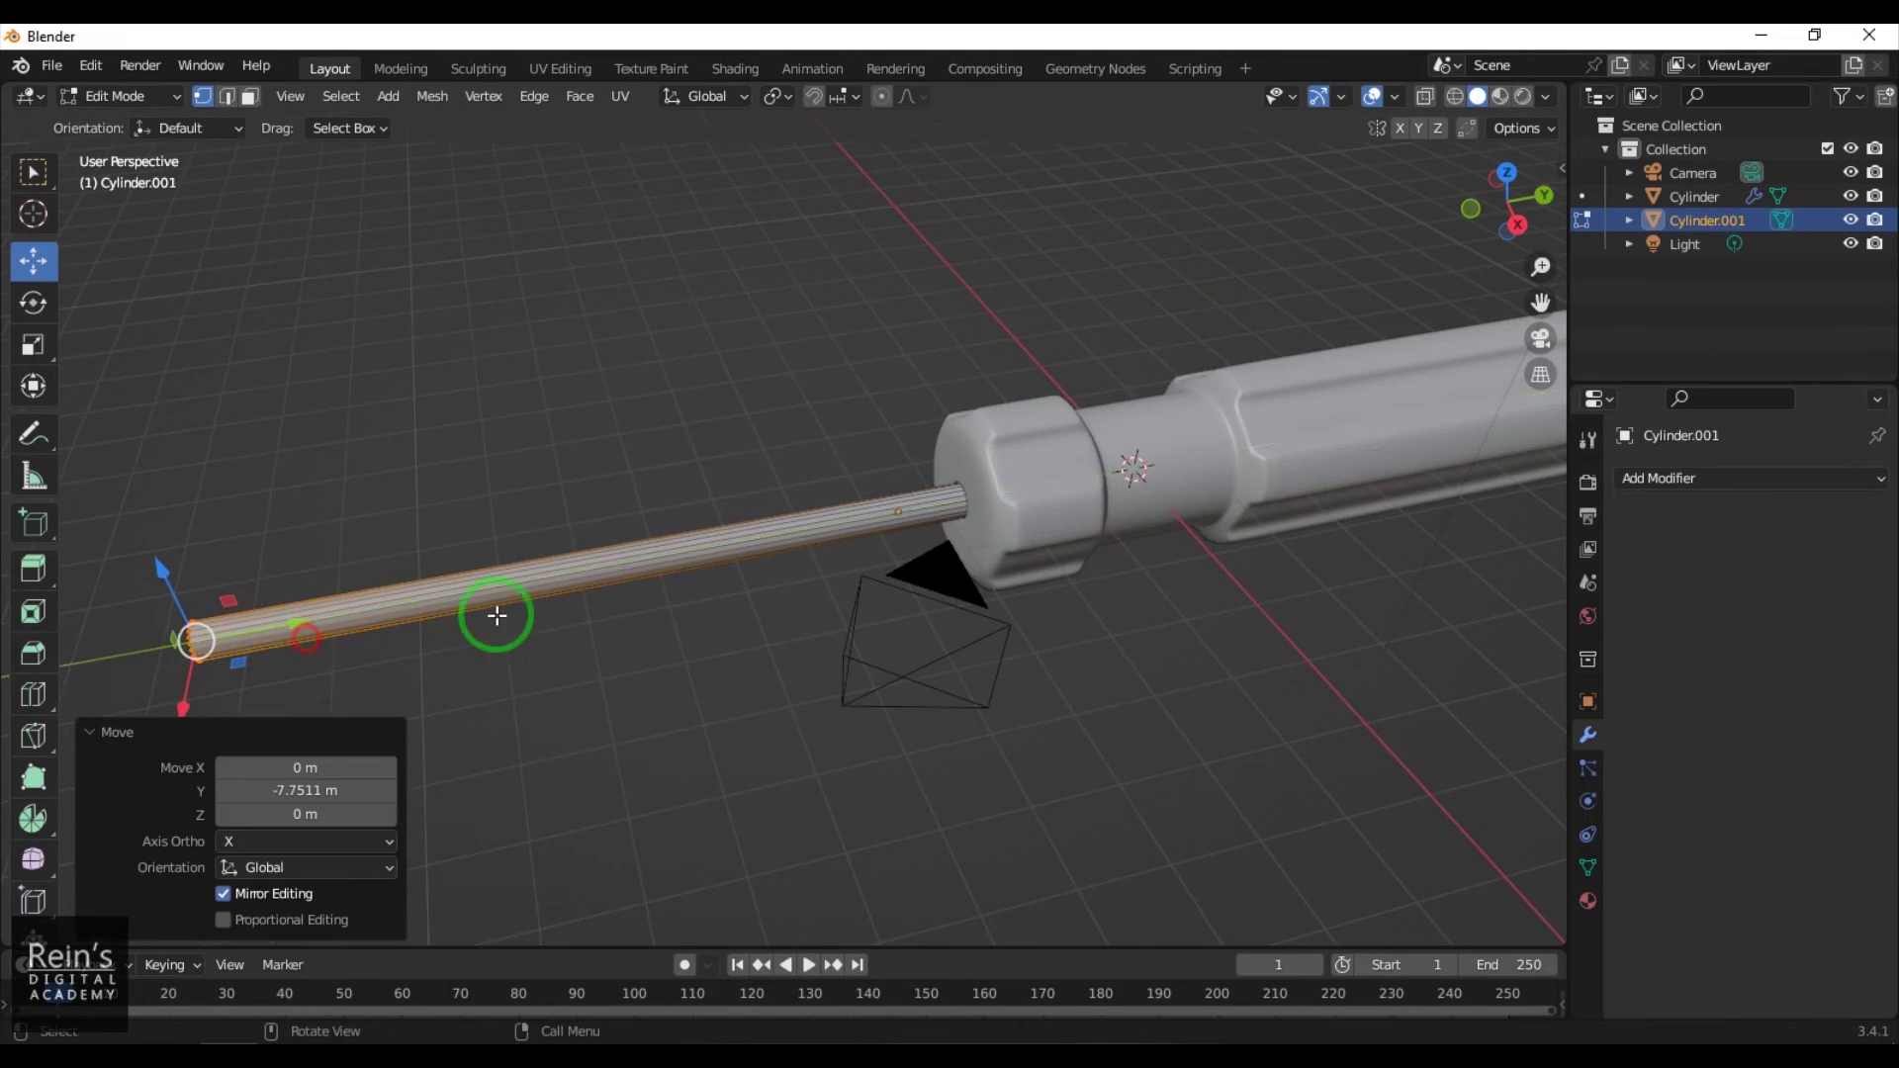
scroll(534, 629, down, 3)
drag(606, 566, 512, 595)
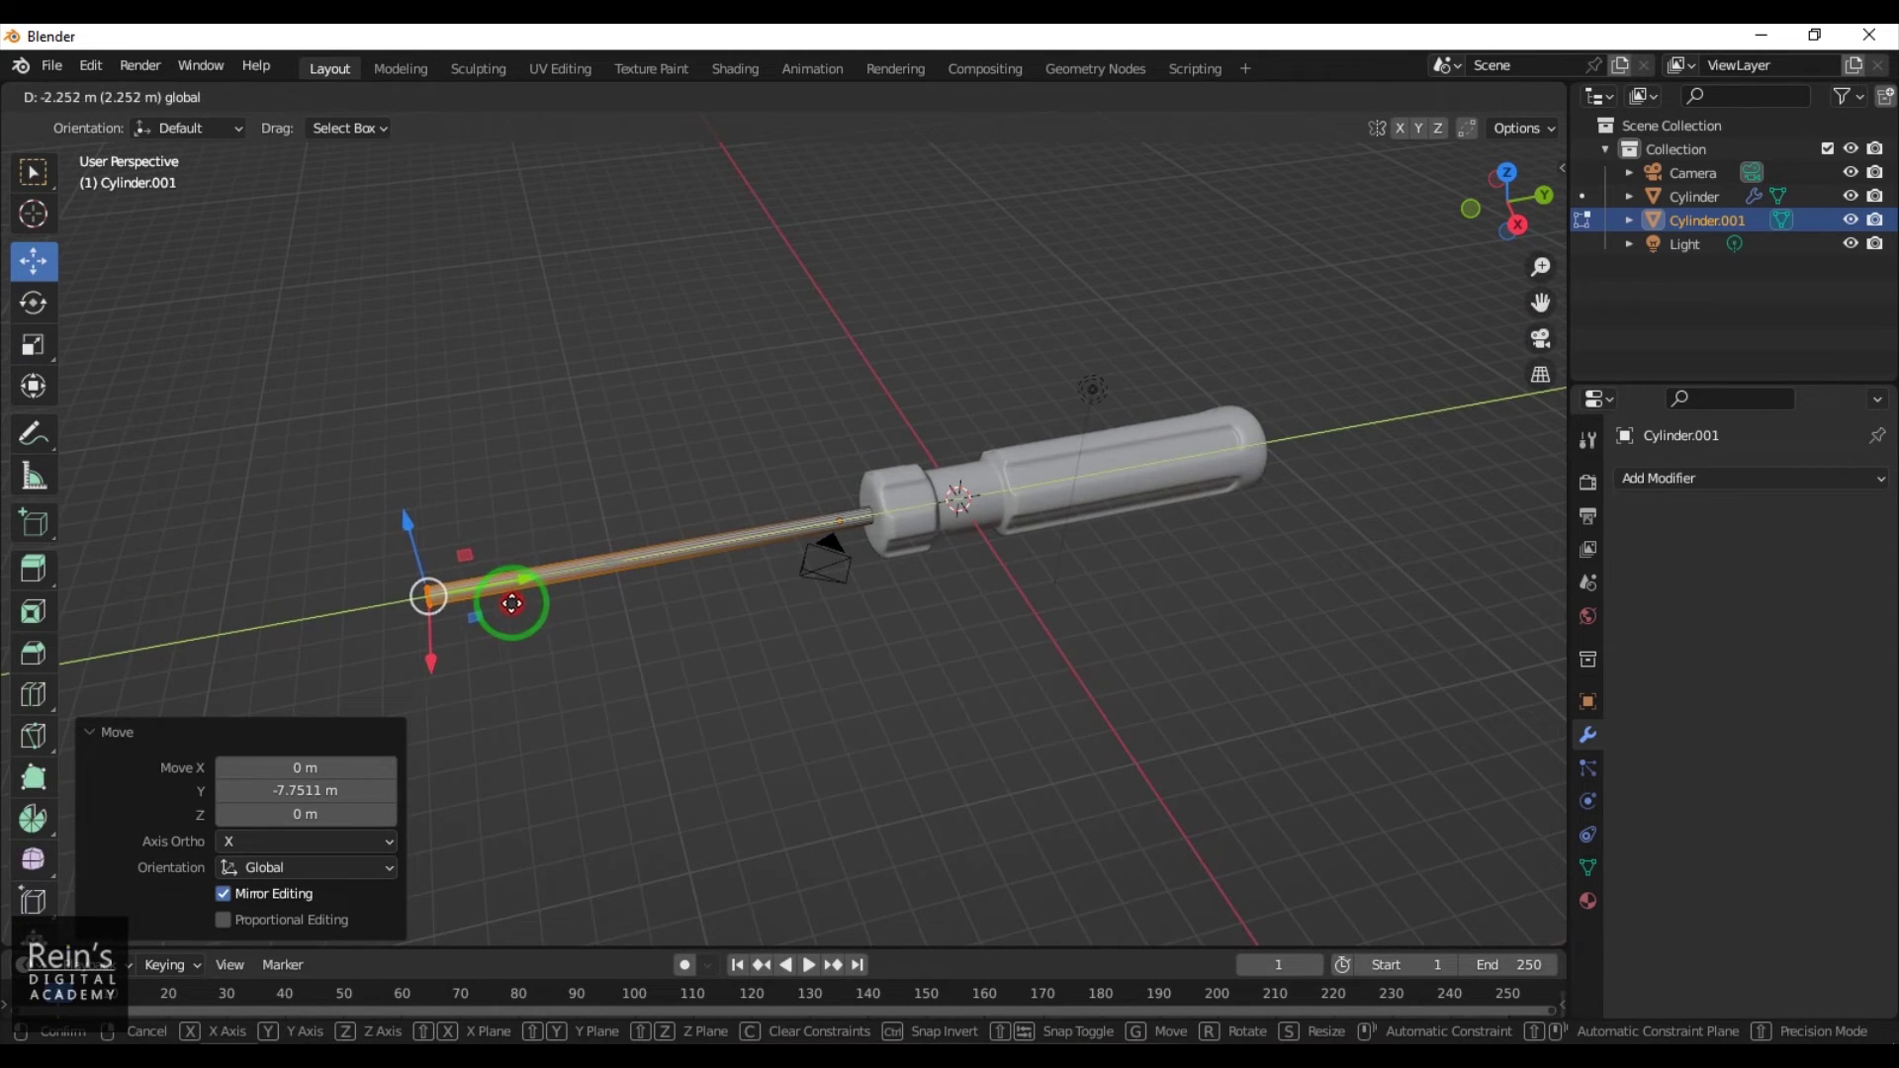
click(763, 773)
Select the end face at the shaft's free end and extrude it along its normal by about 0.511 m
middle_drag(609, 738, 856, 711)
scroll(733, 691, up, 3)
scroll(672, 679, up, 5)
scroll(653, 665, down, 3)
middle_drag(1039, 703, 950, 699)
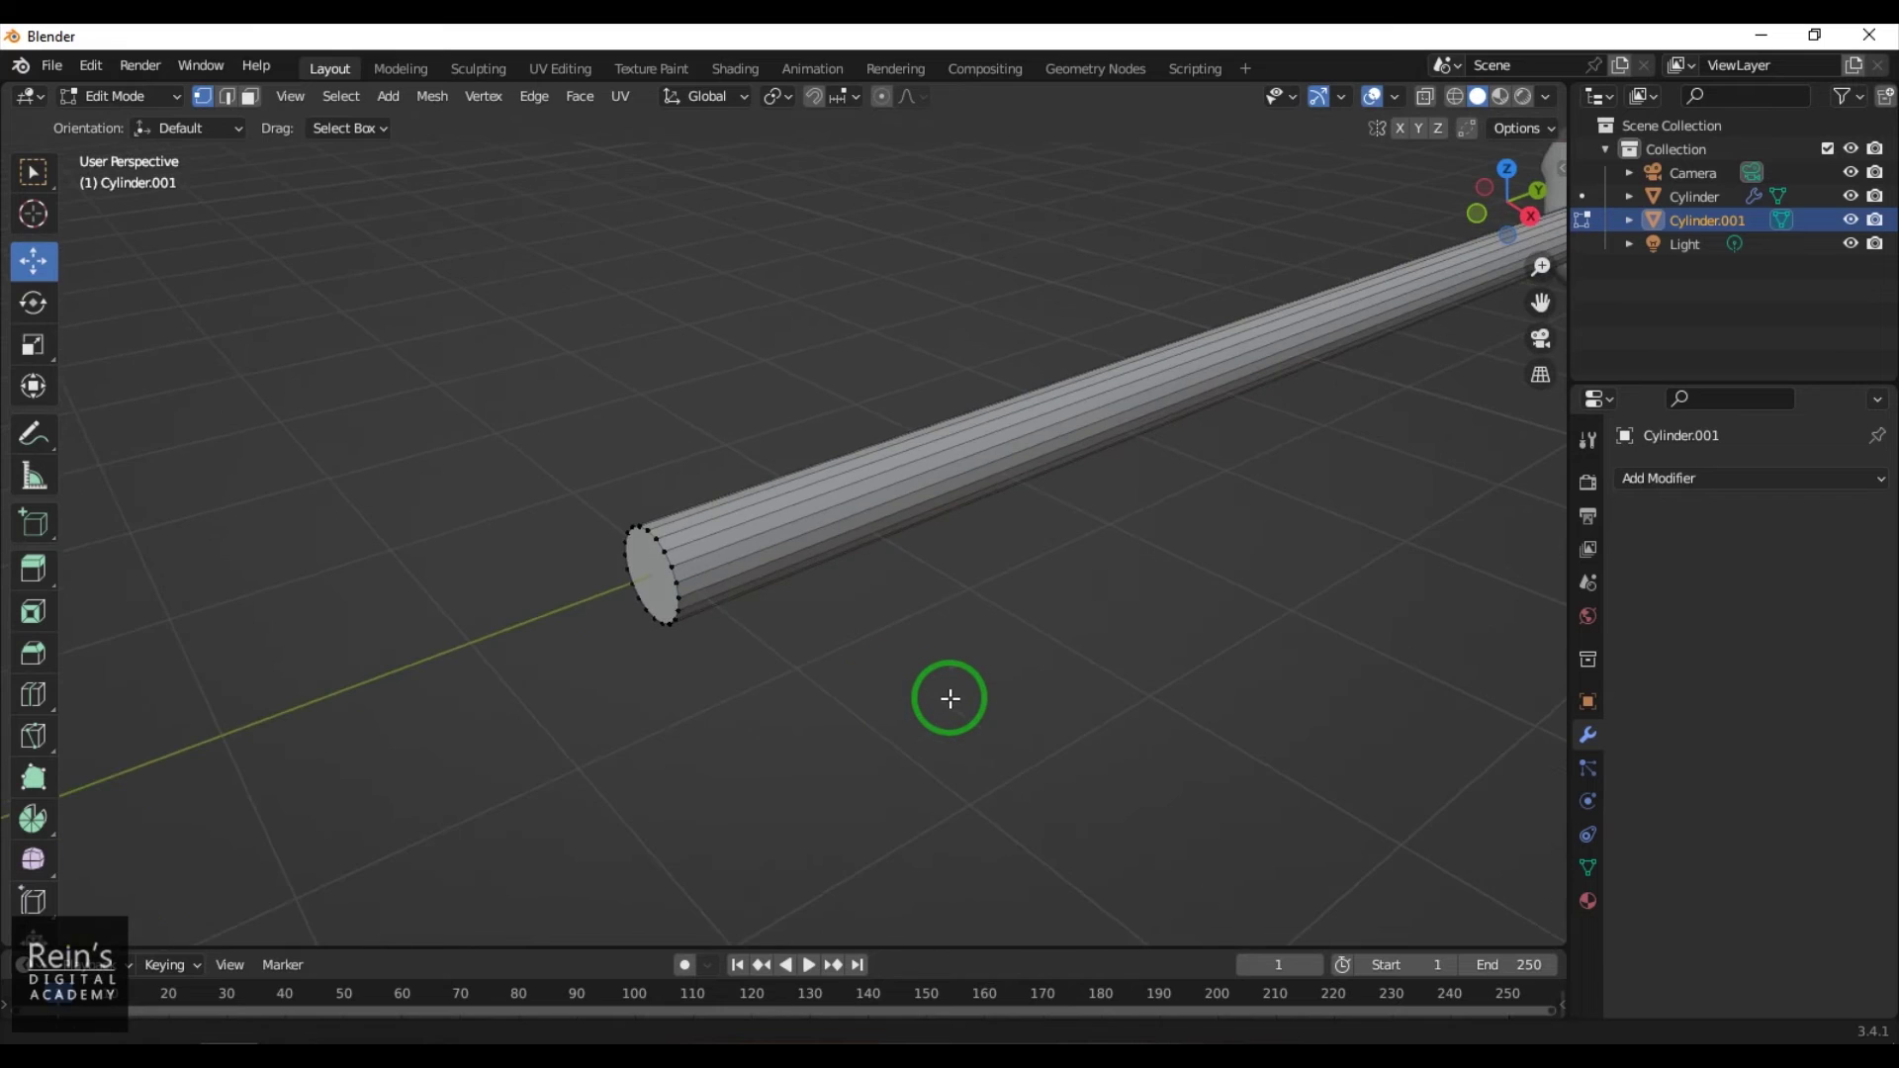
scroll(933, 695, up, 2)
middle_drag(680, 721, 692, 720)
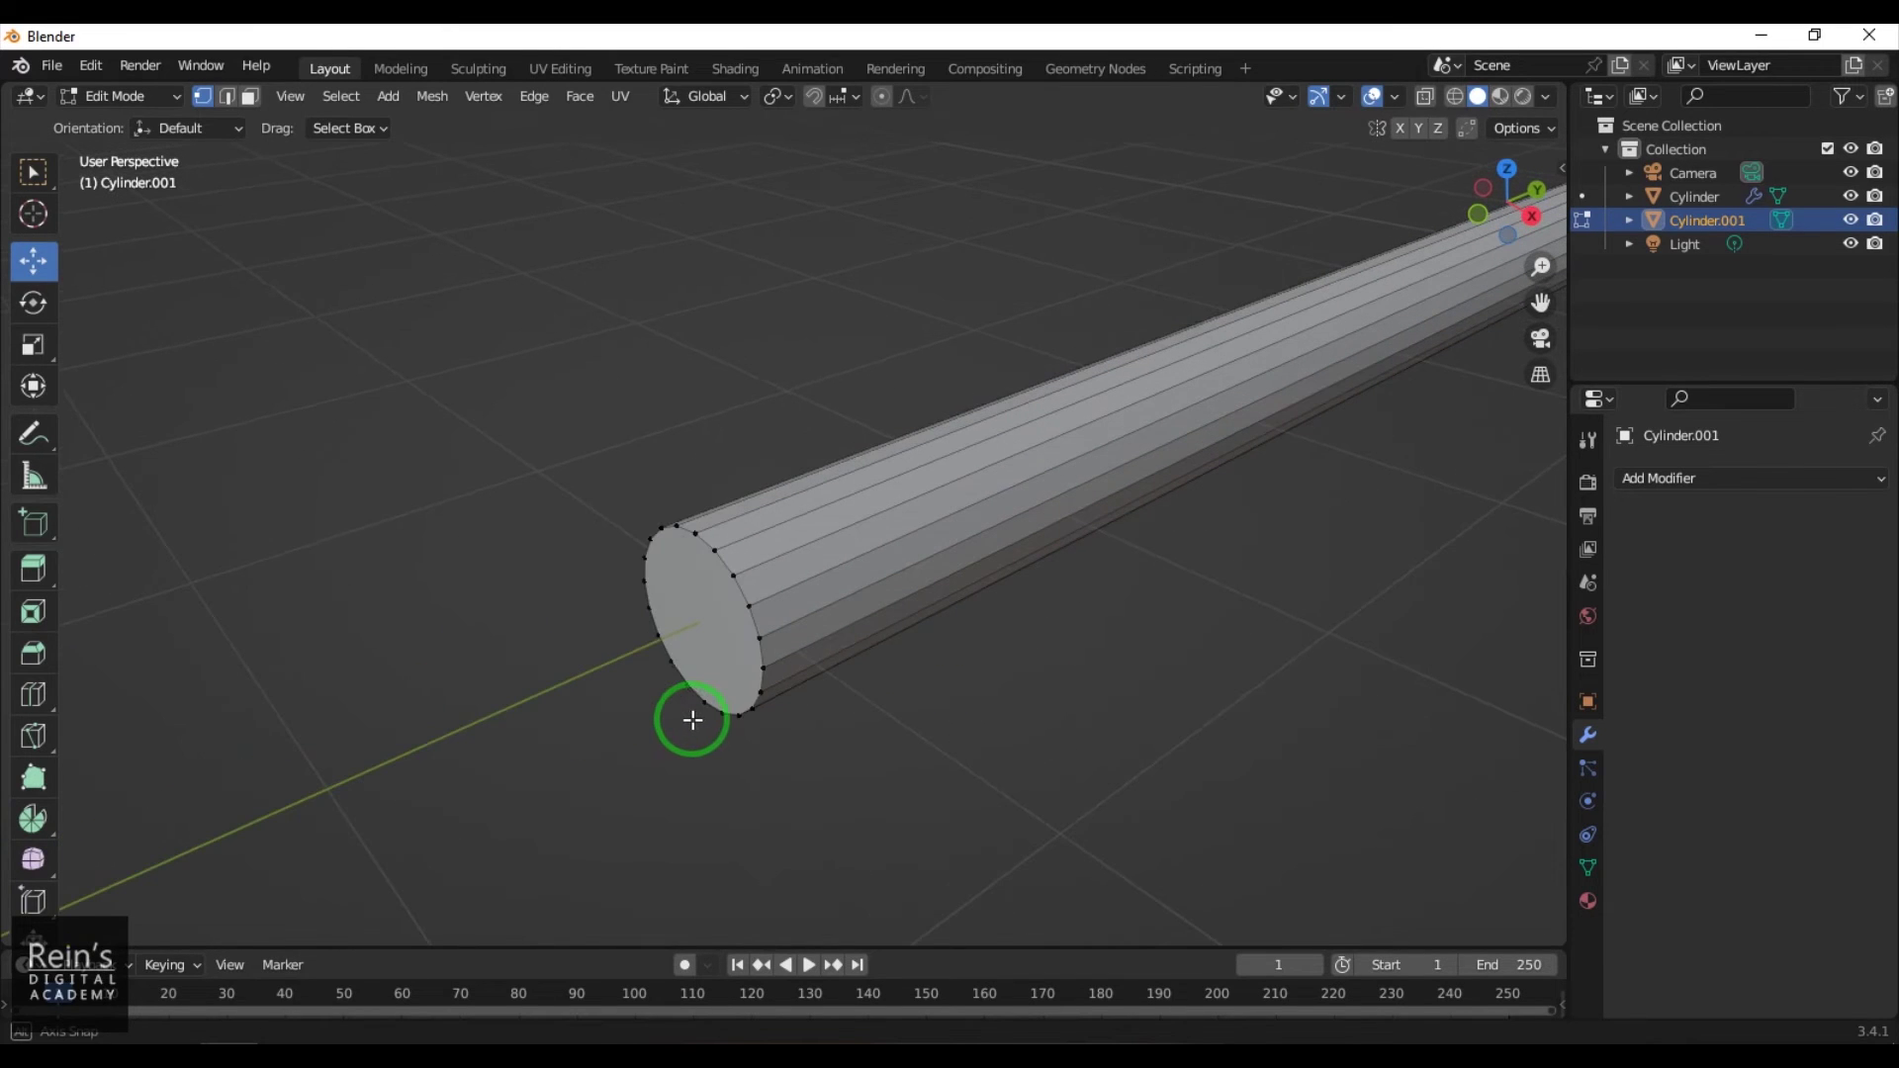
key(3)
click(715, 614)
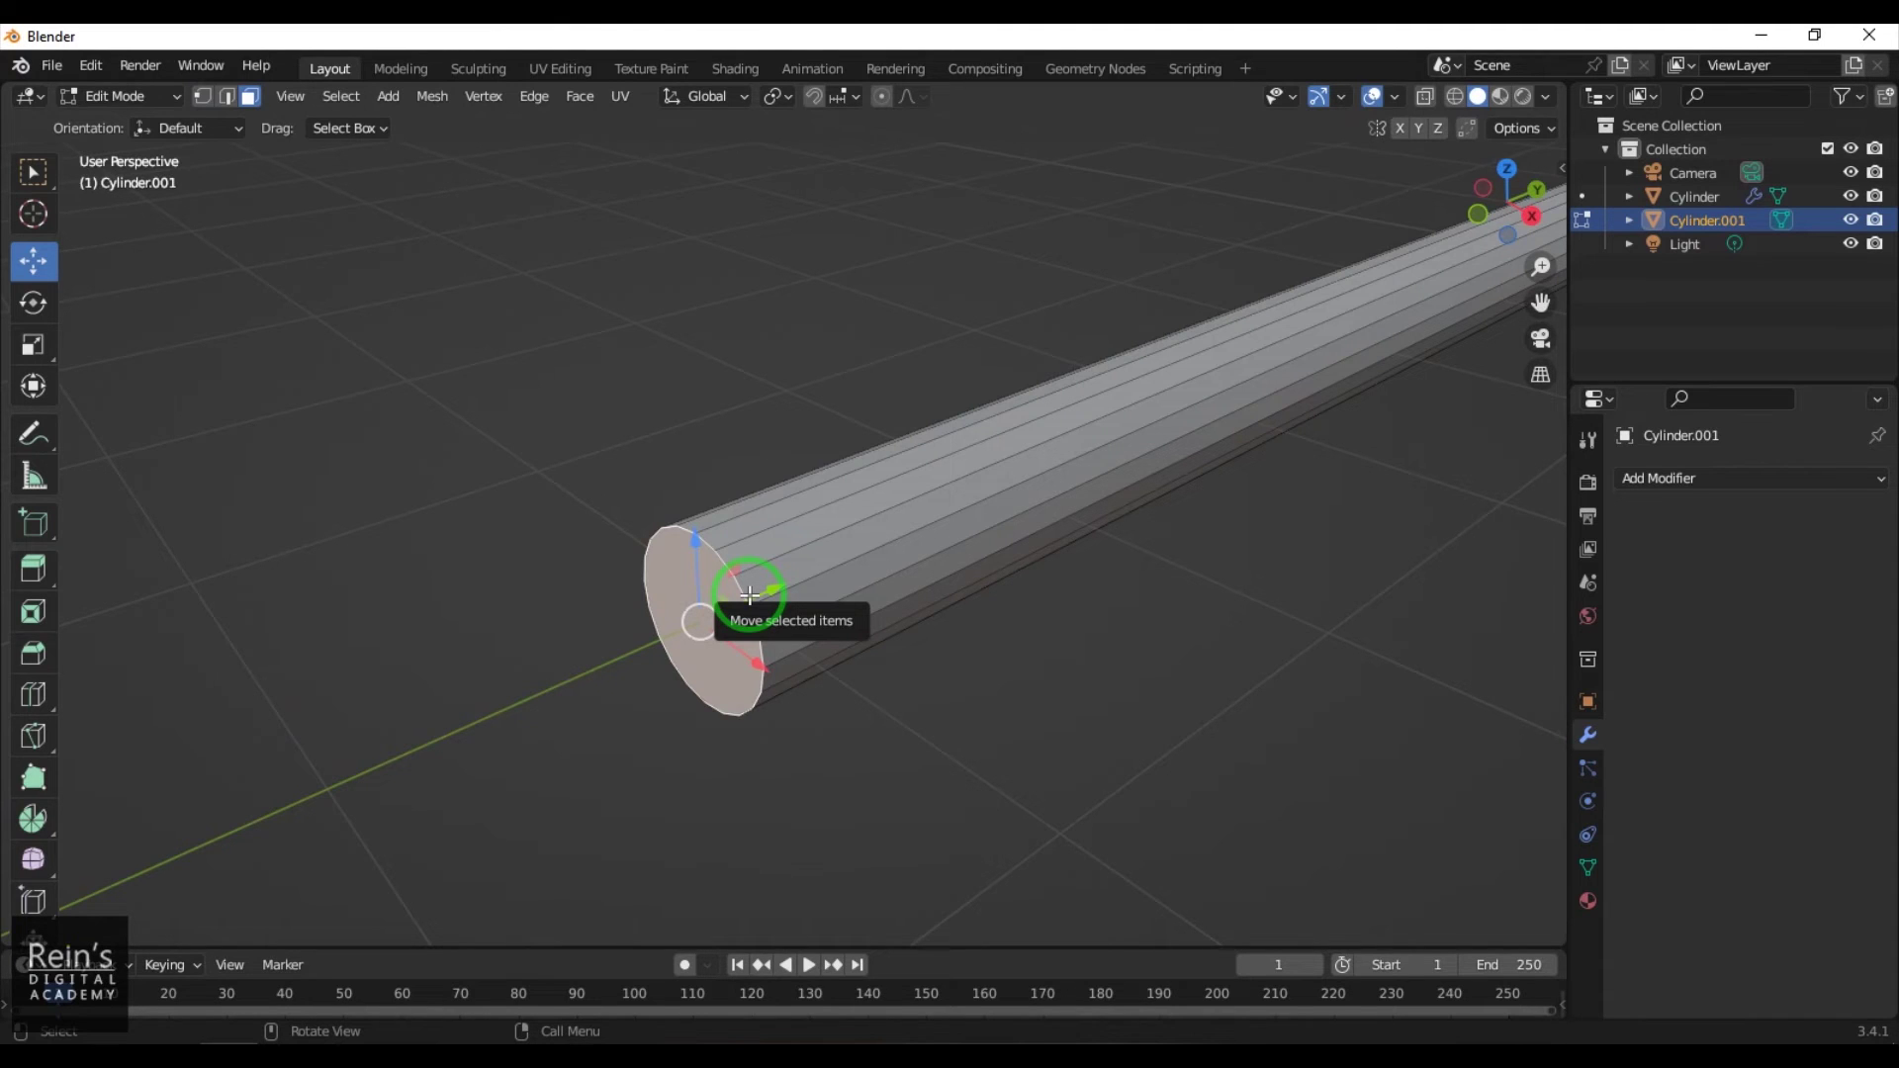
key(alt+e)
click(750, 597)
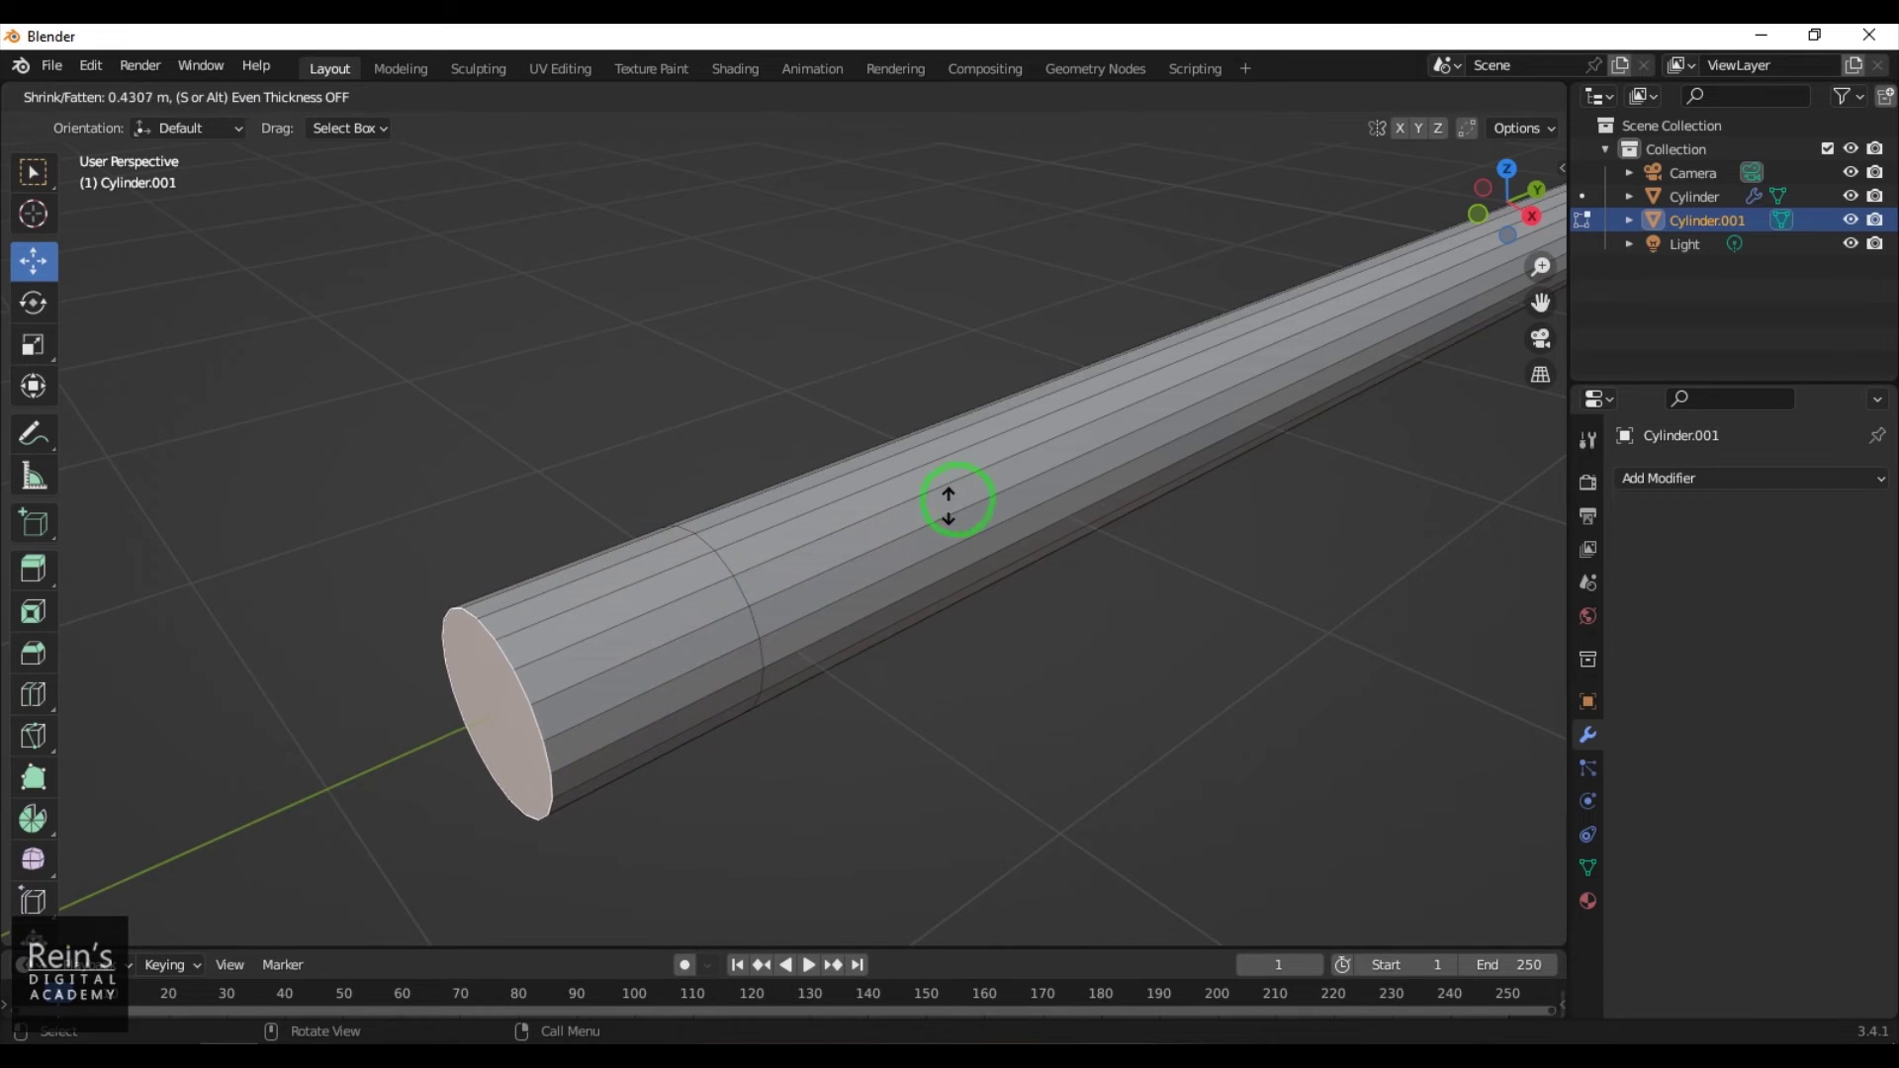
click(977, 491)
Scale the extruded end face down along Z to flatten it into a blade shape
shift+middle_drag(847, 805, 852, 798)
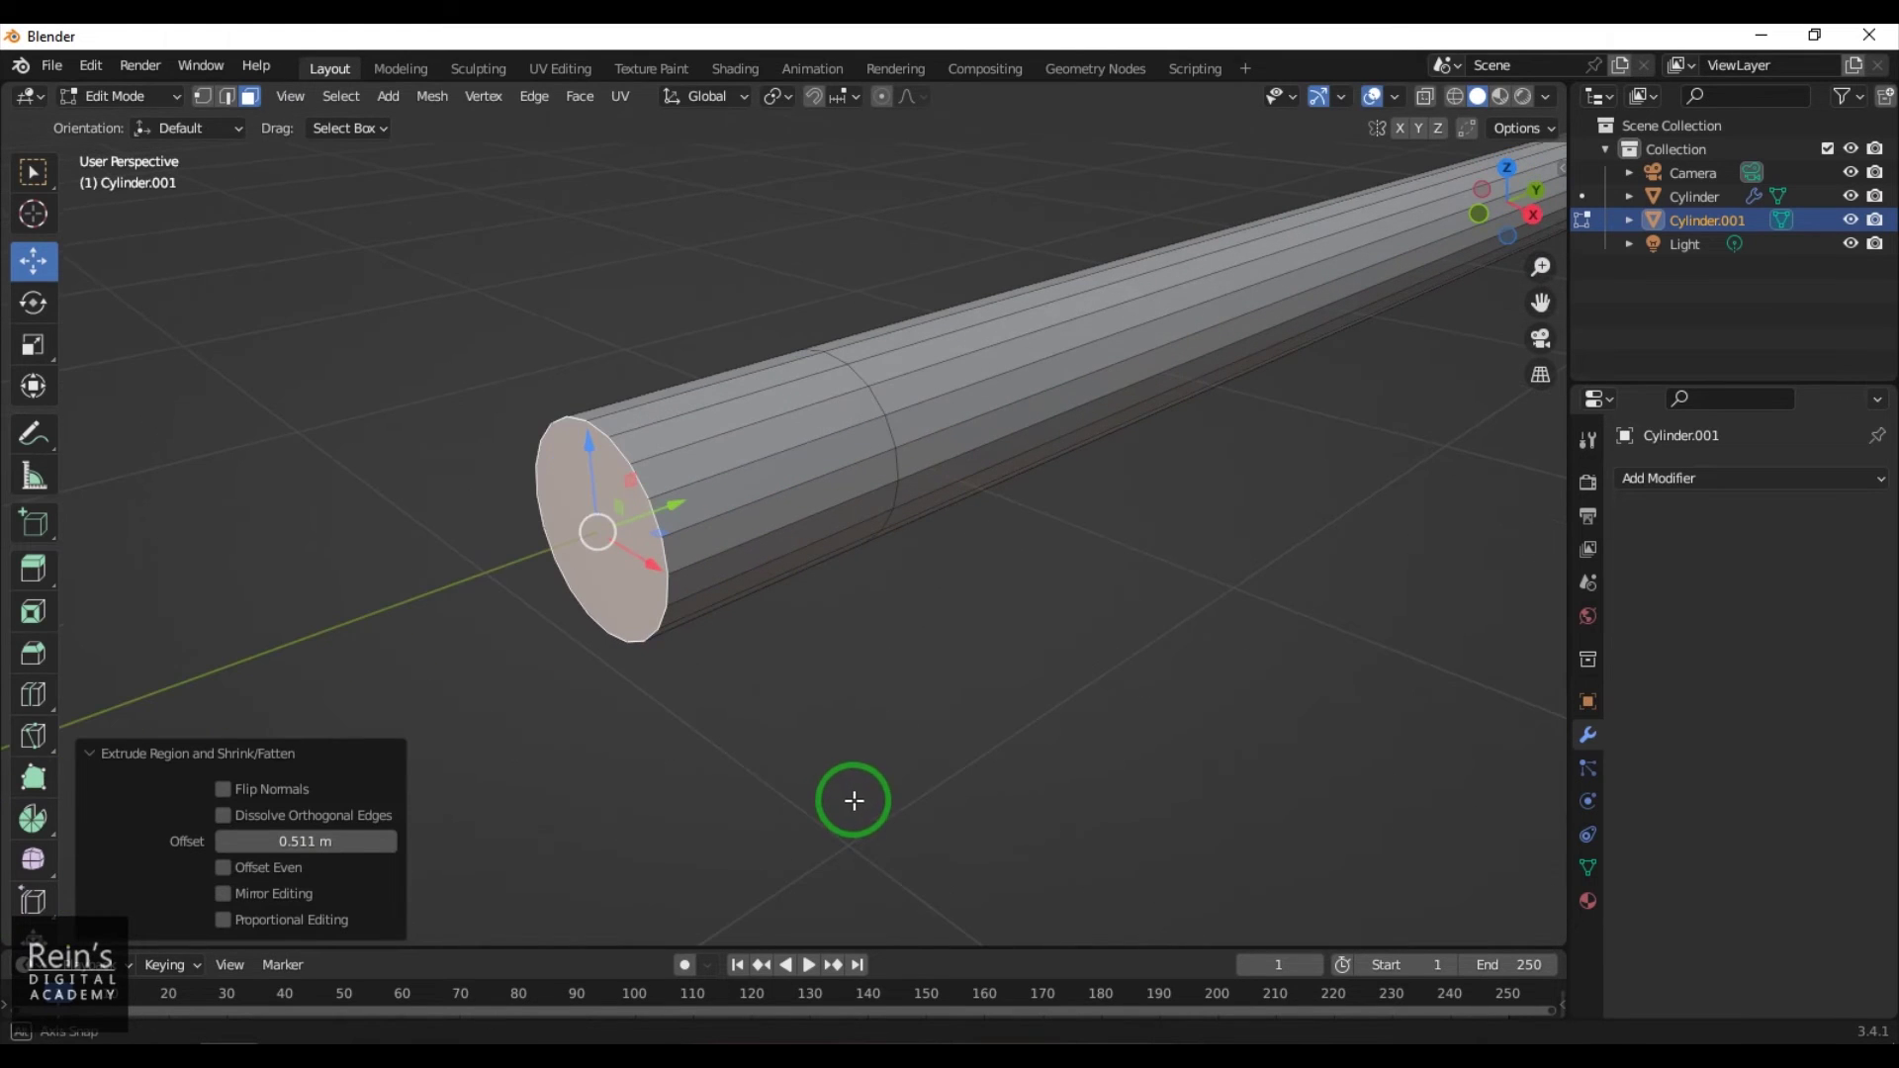
click(33, 349)
drag(592, 429, 586, 524)
click(1006, 679)
Select the flattened tip's vertices and move them outward along Y to lengthen the blade's taper
middle_drag(917, 686, 927, 645)
key(1)
drag(296, 445, 590, 700)
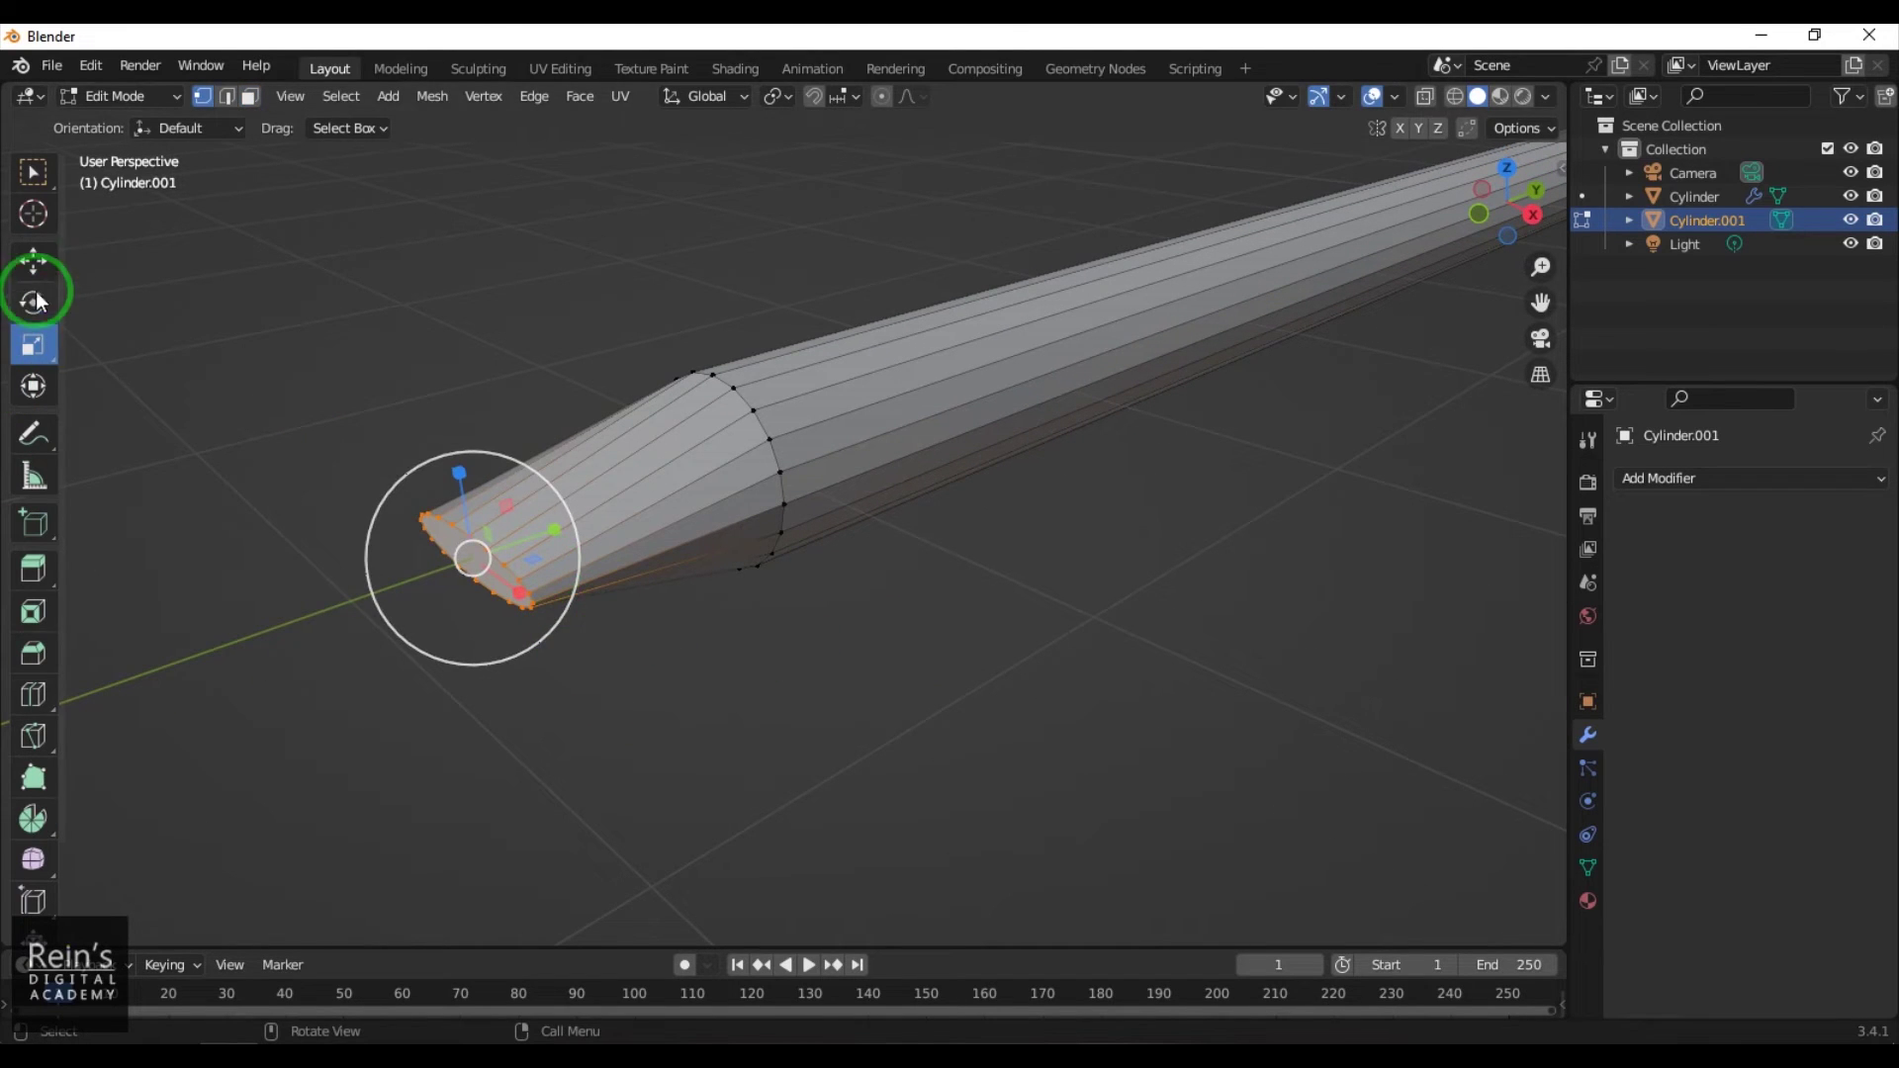
click(33, 260)
drag(550, 534, 436, 598)
click(869, 726)
Select the outer side vertices at both ends of the blade tip and widen them slightly along X
scroll(965, 689, down, 5)
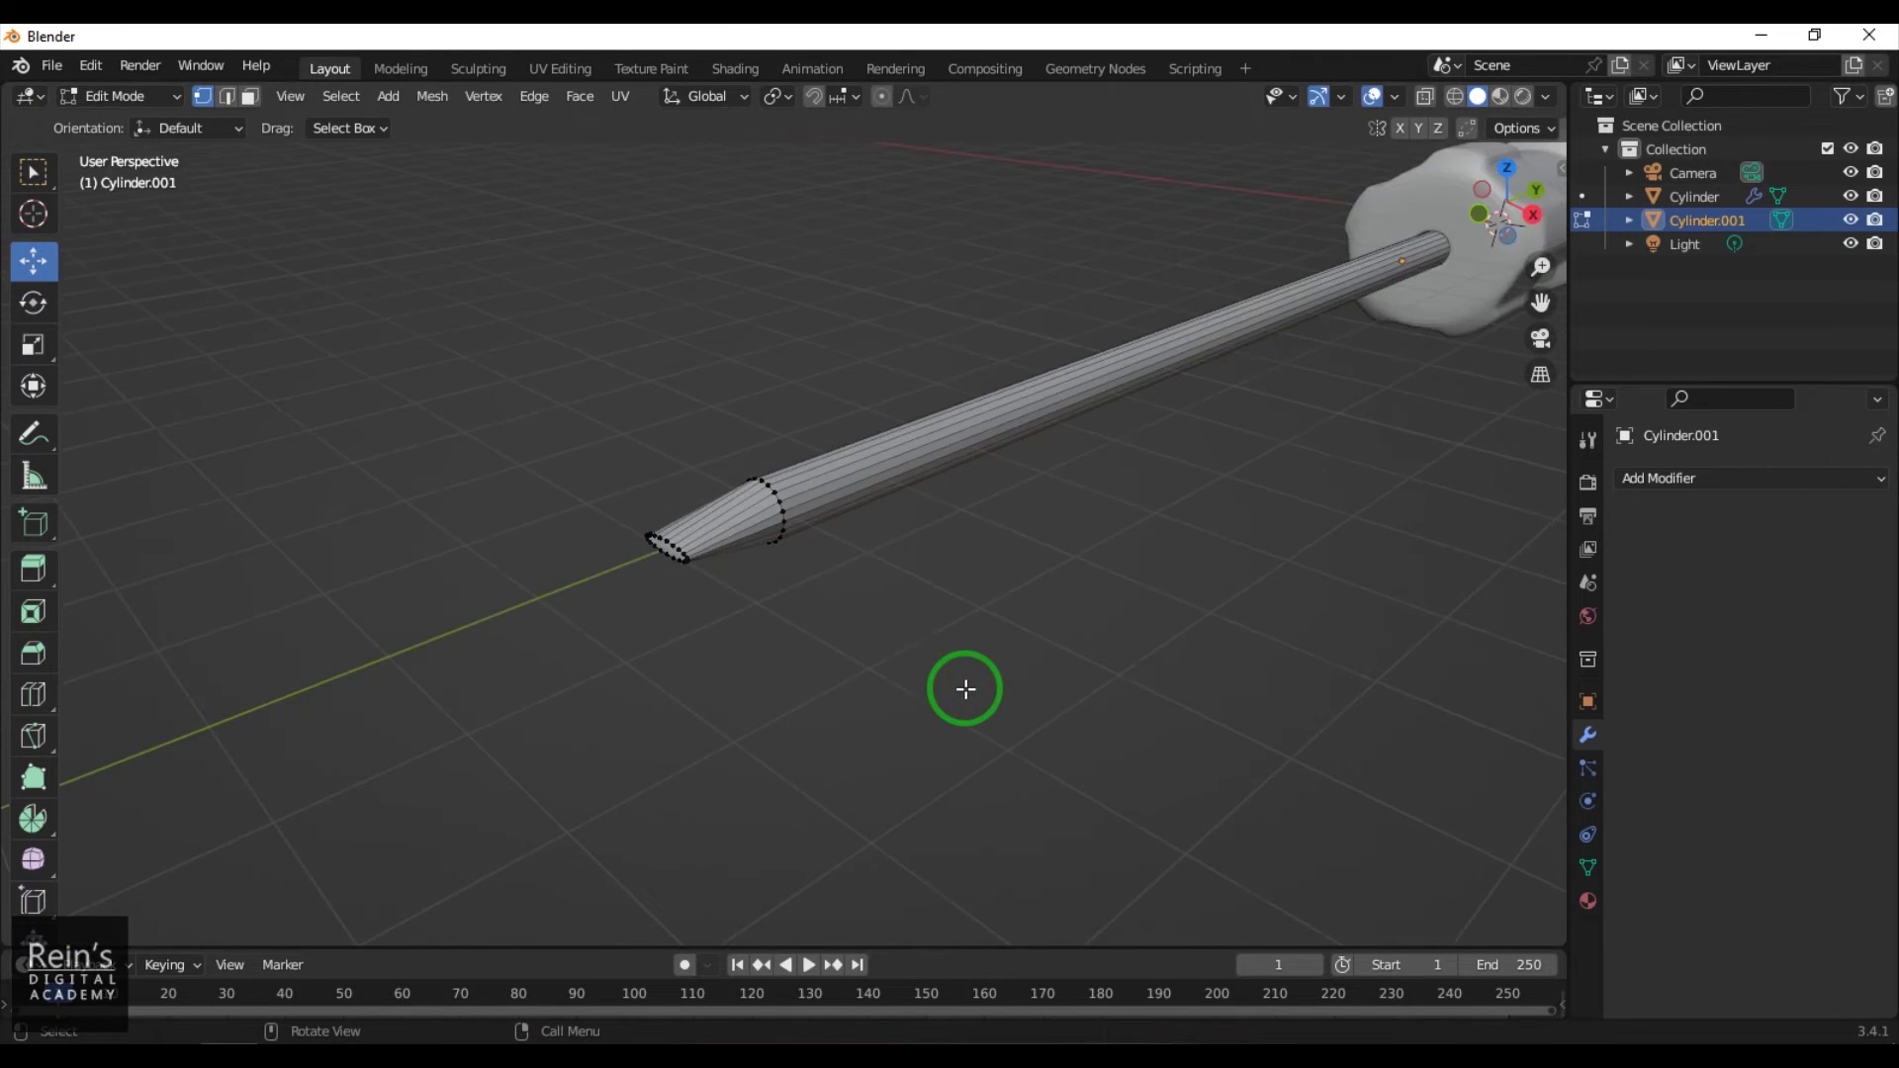
scroll(940, 690, up, 4)
mouse_move(894, 721)
middle_down()
mouse_move(865, 721)
mouse_move(885, 707)
middle_up()
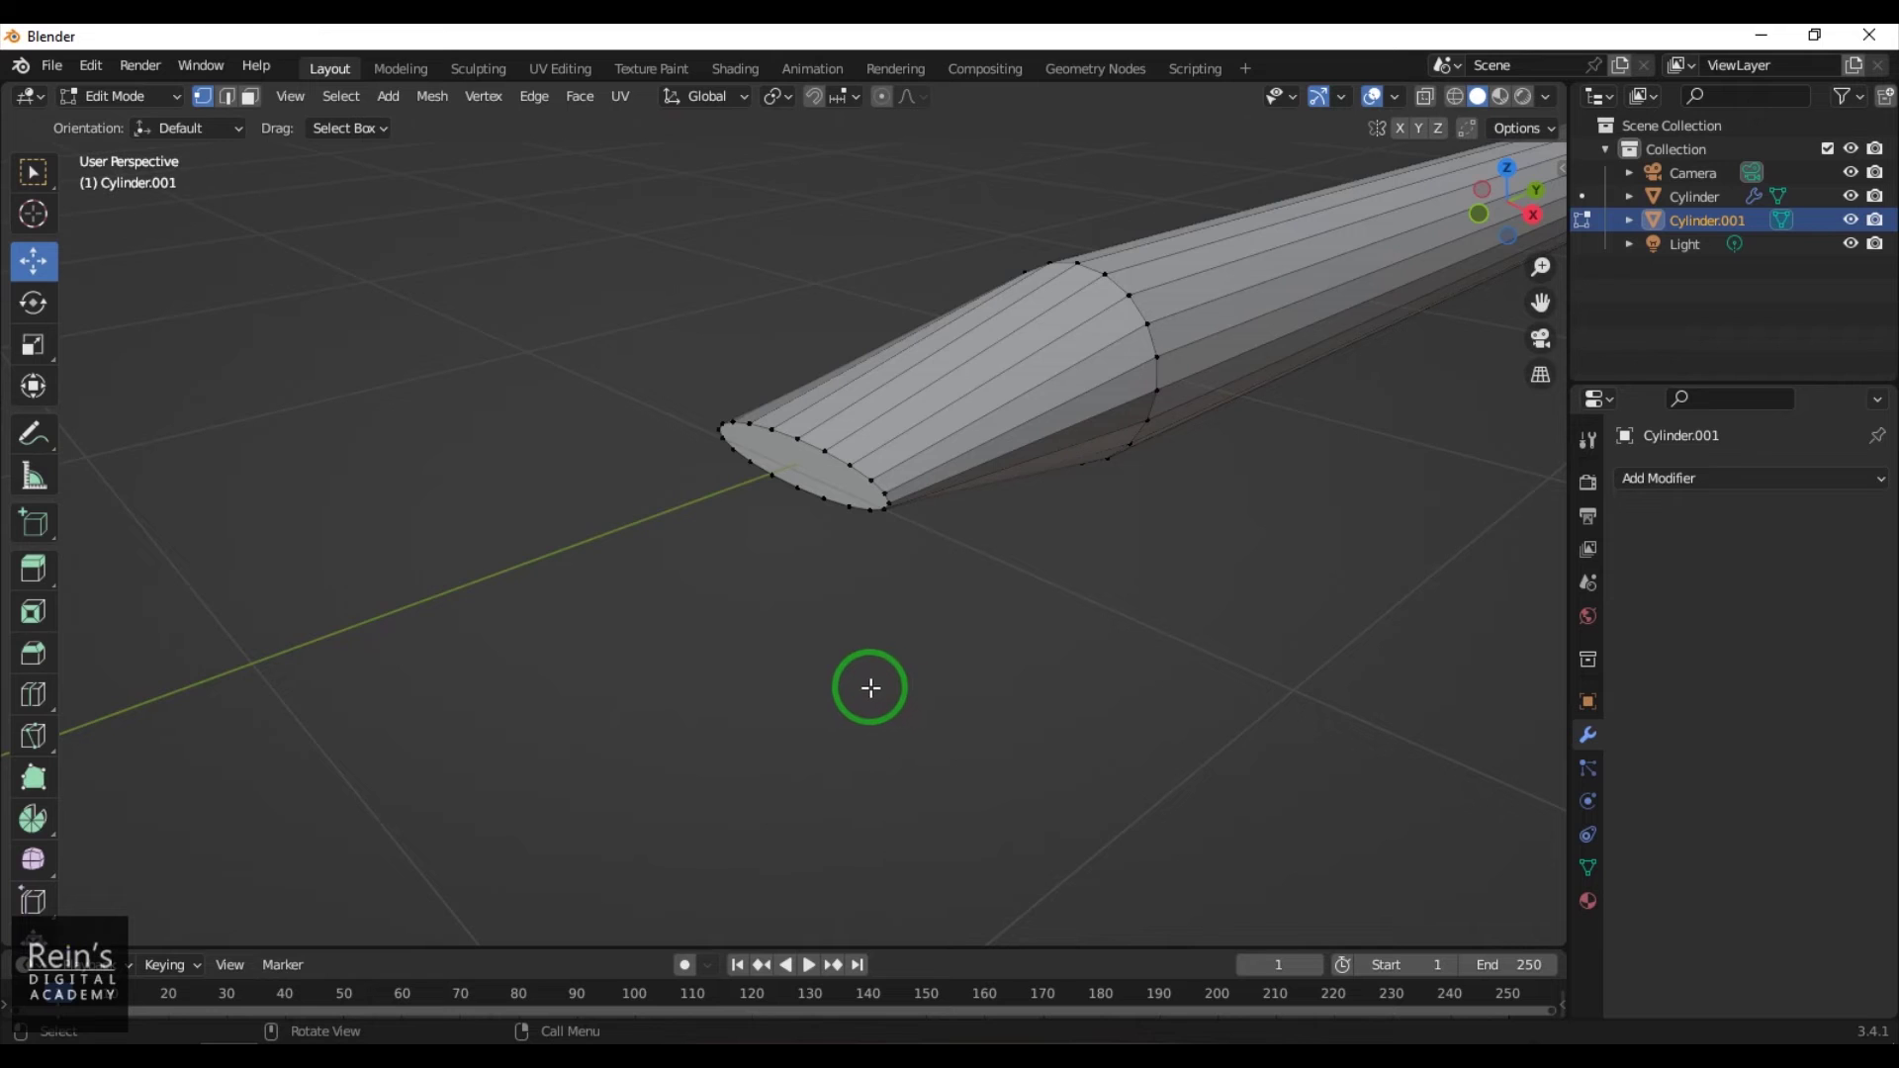
scroll(859, 678, down, 2)
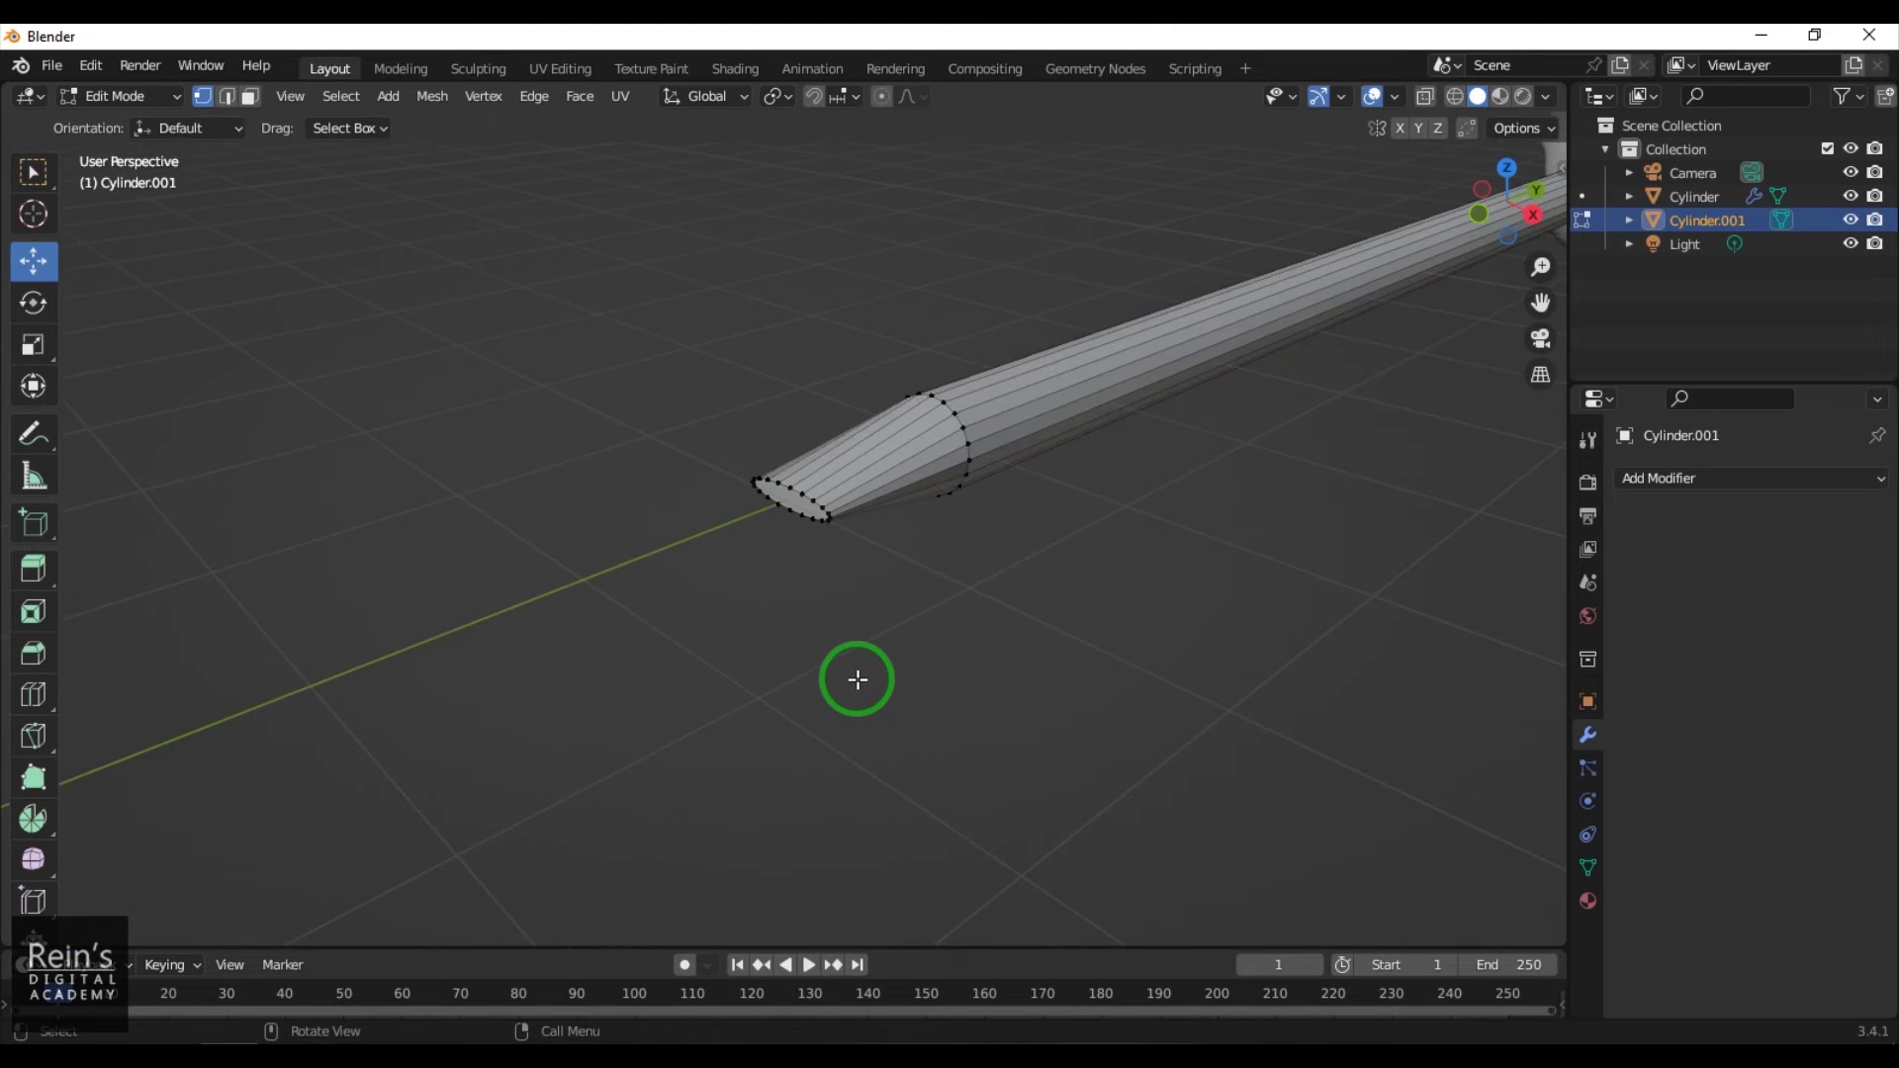
shift+middle_drag(864, 675, 998, 719)
key(Tab)
key(Tab)
click(756, 638)
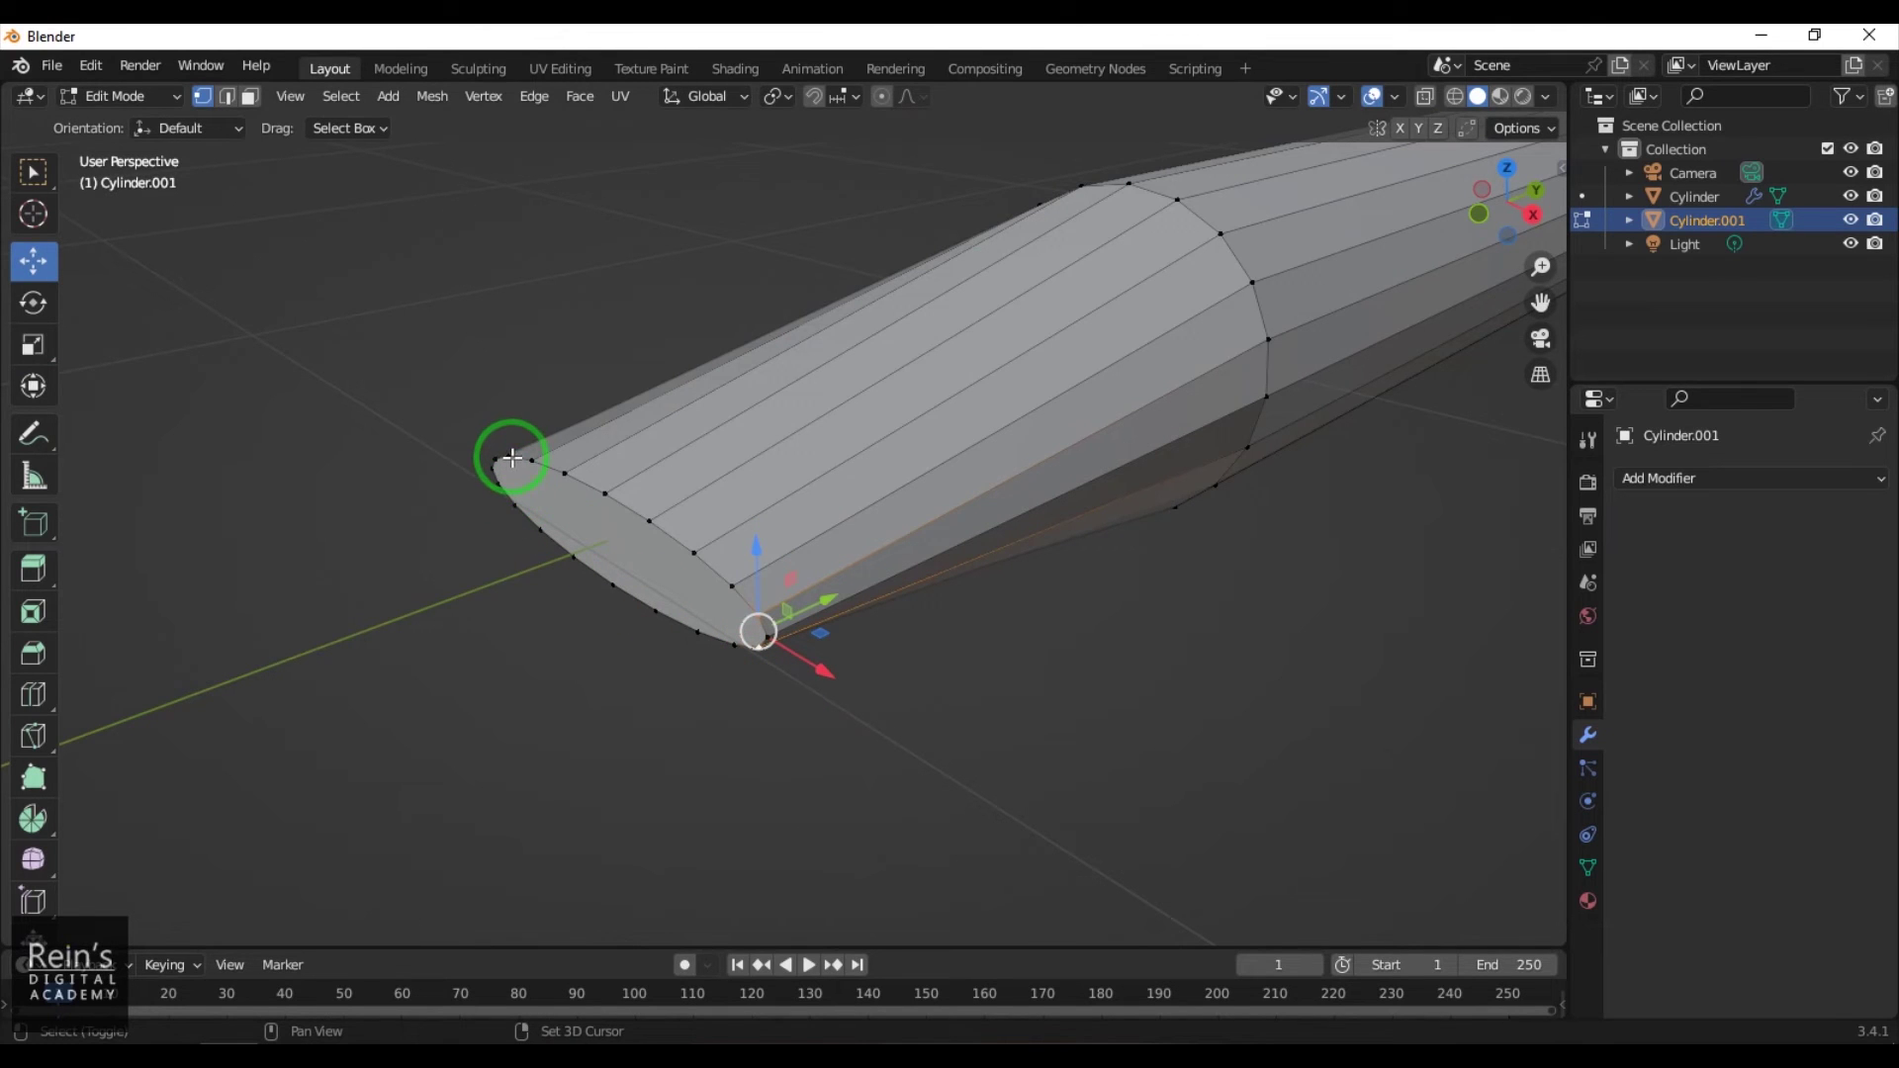
shift+middle_drag(602, 692, 550, 657)
shift+click(508, 629)
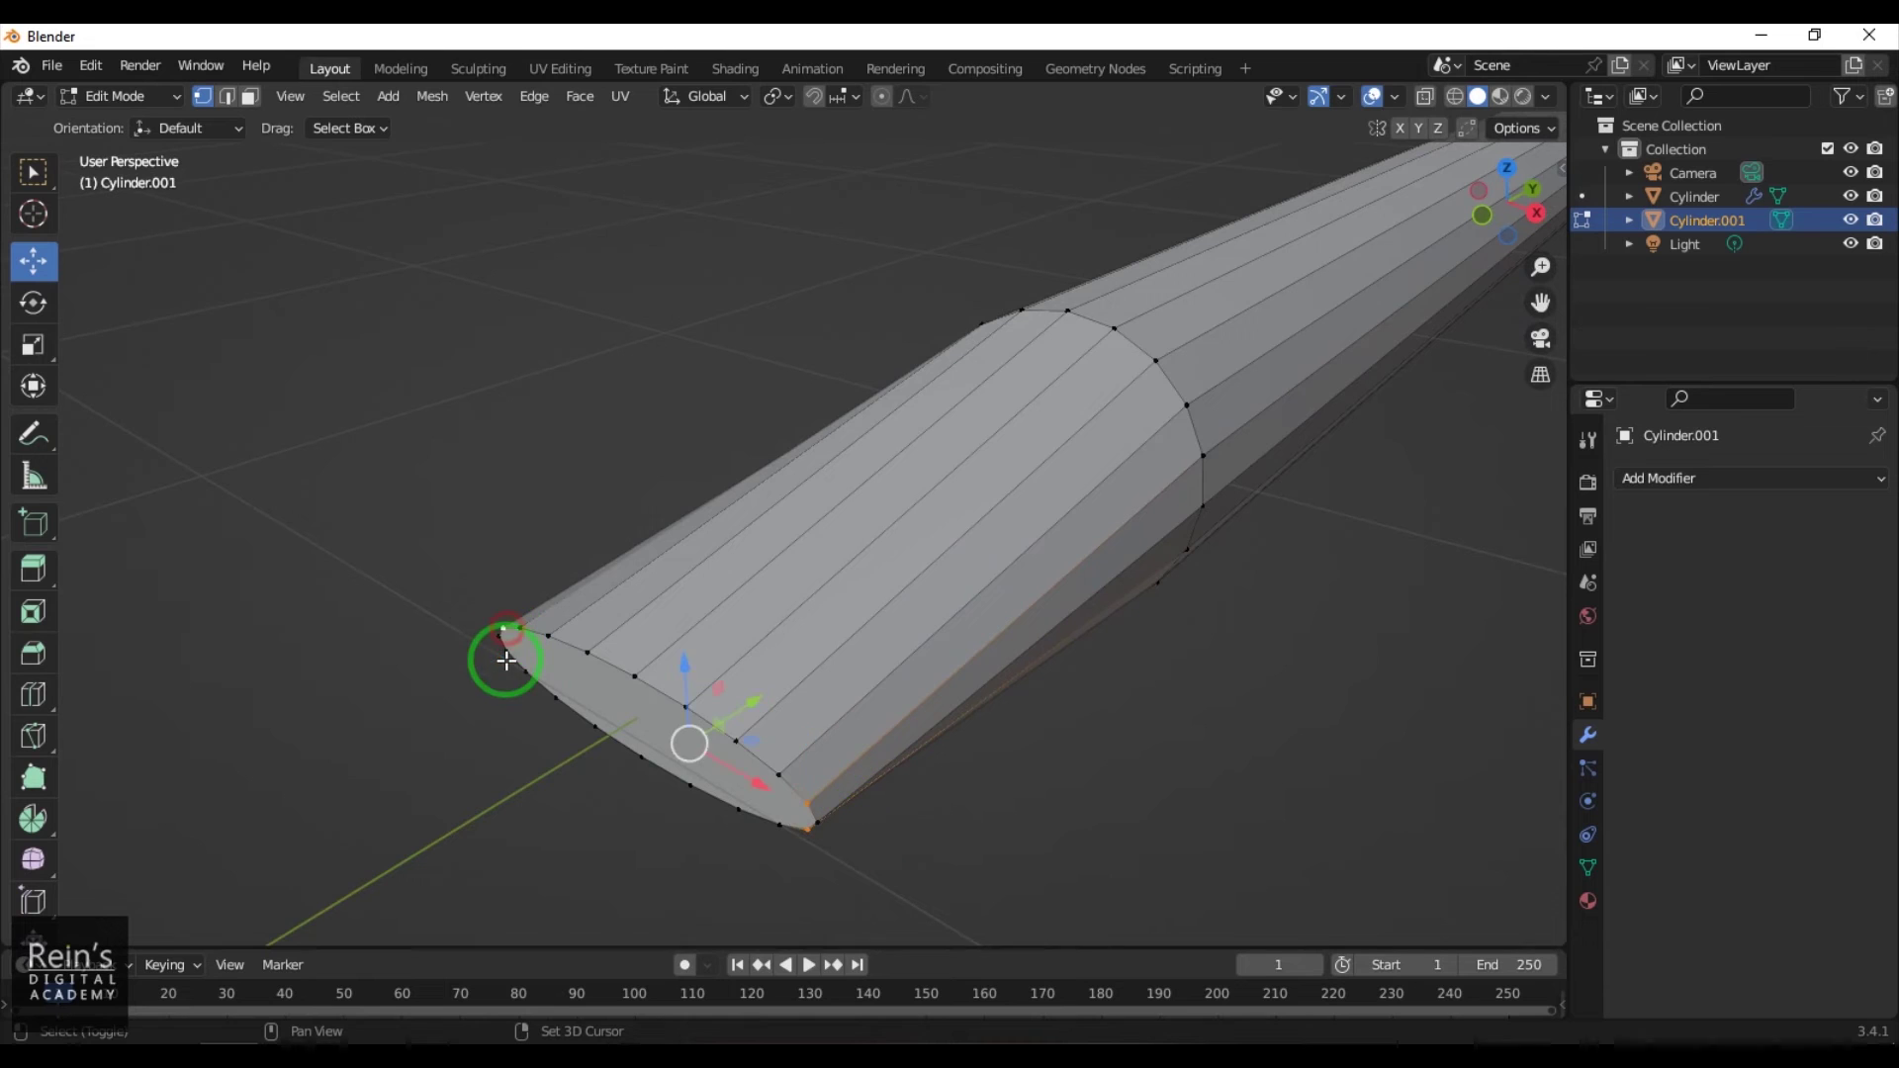
shift+click(504, 653)
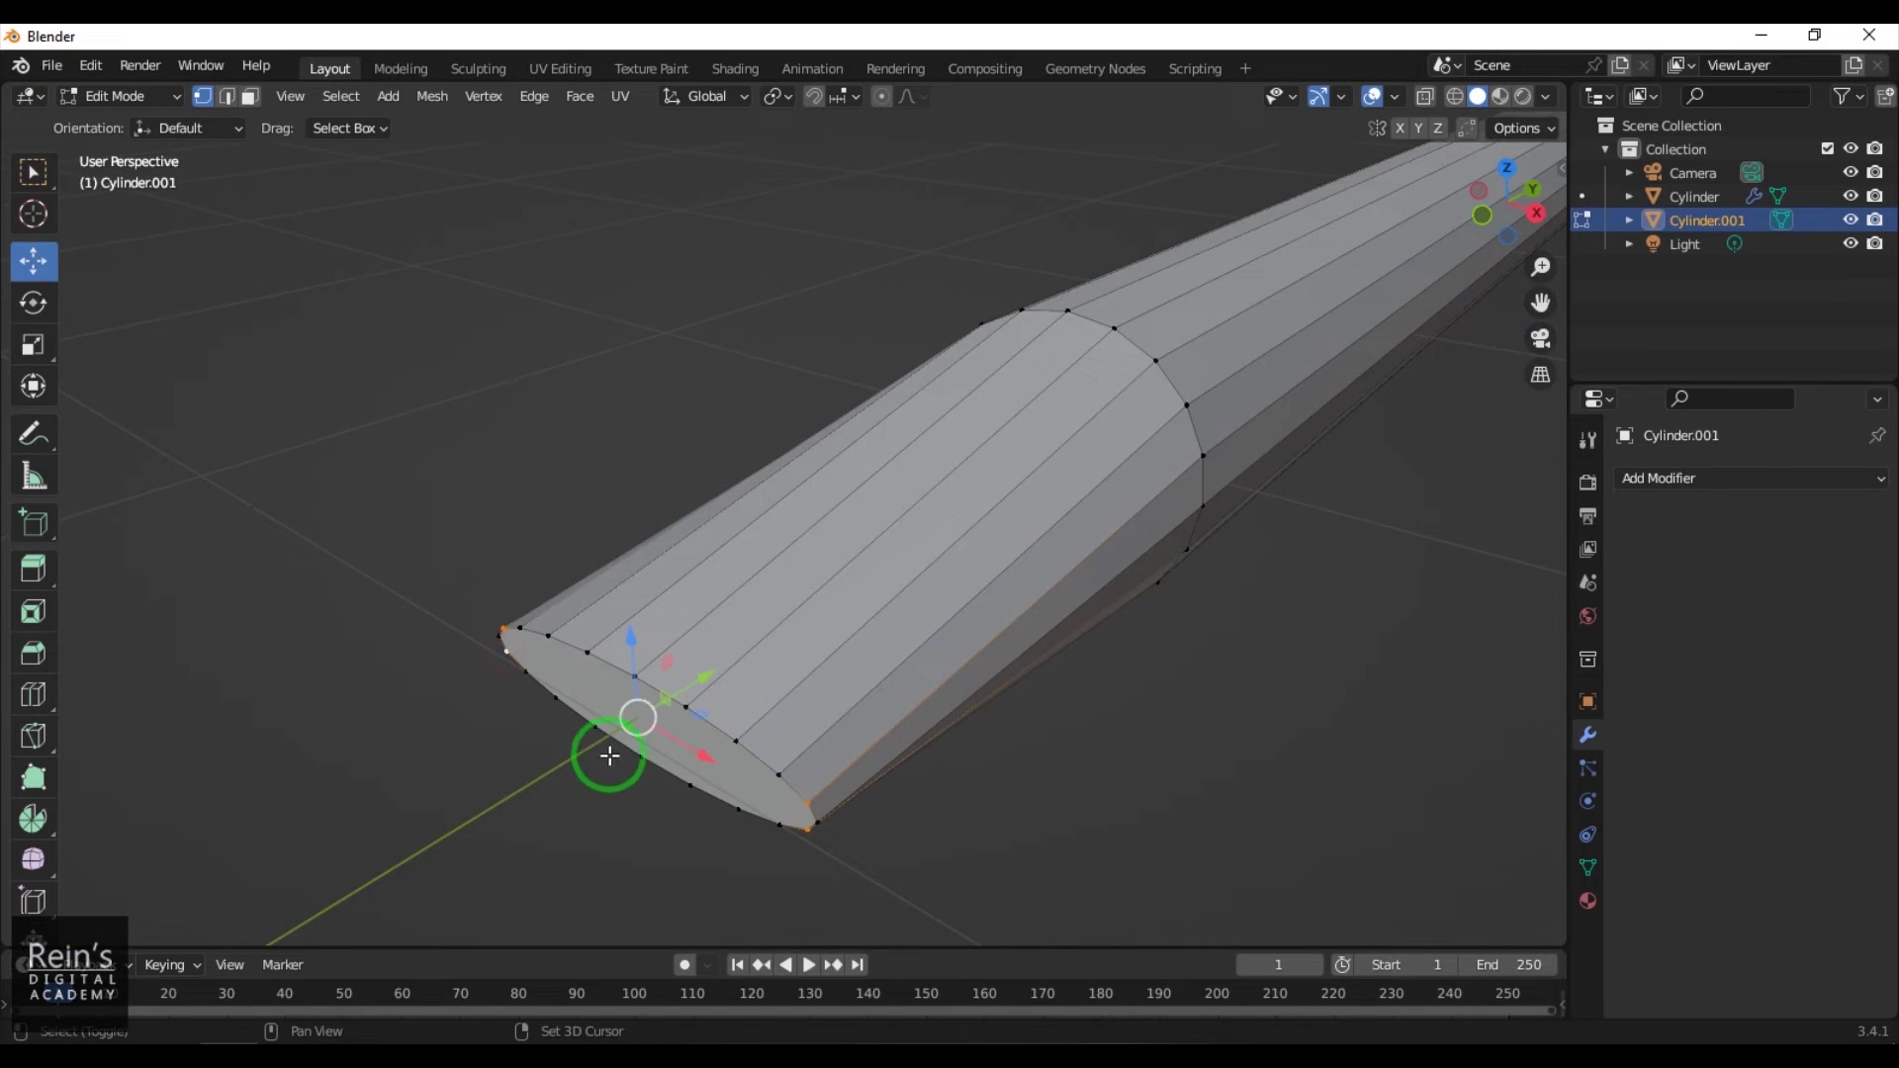
click(30, 351)
drag(700, 756, 703, 762)
click(696, 848)
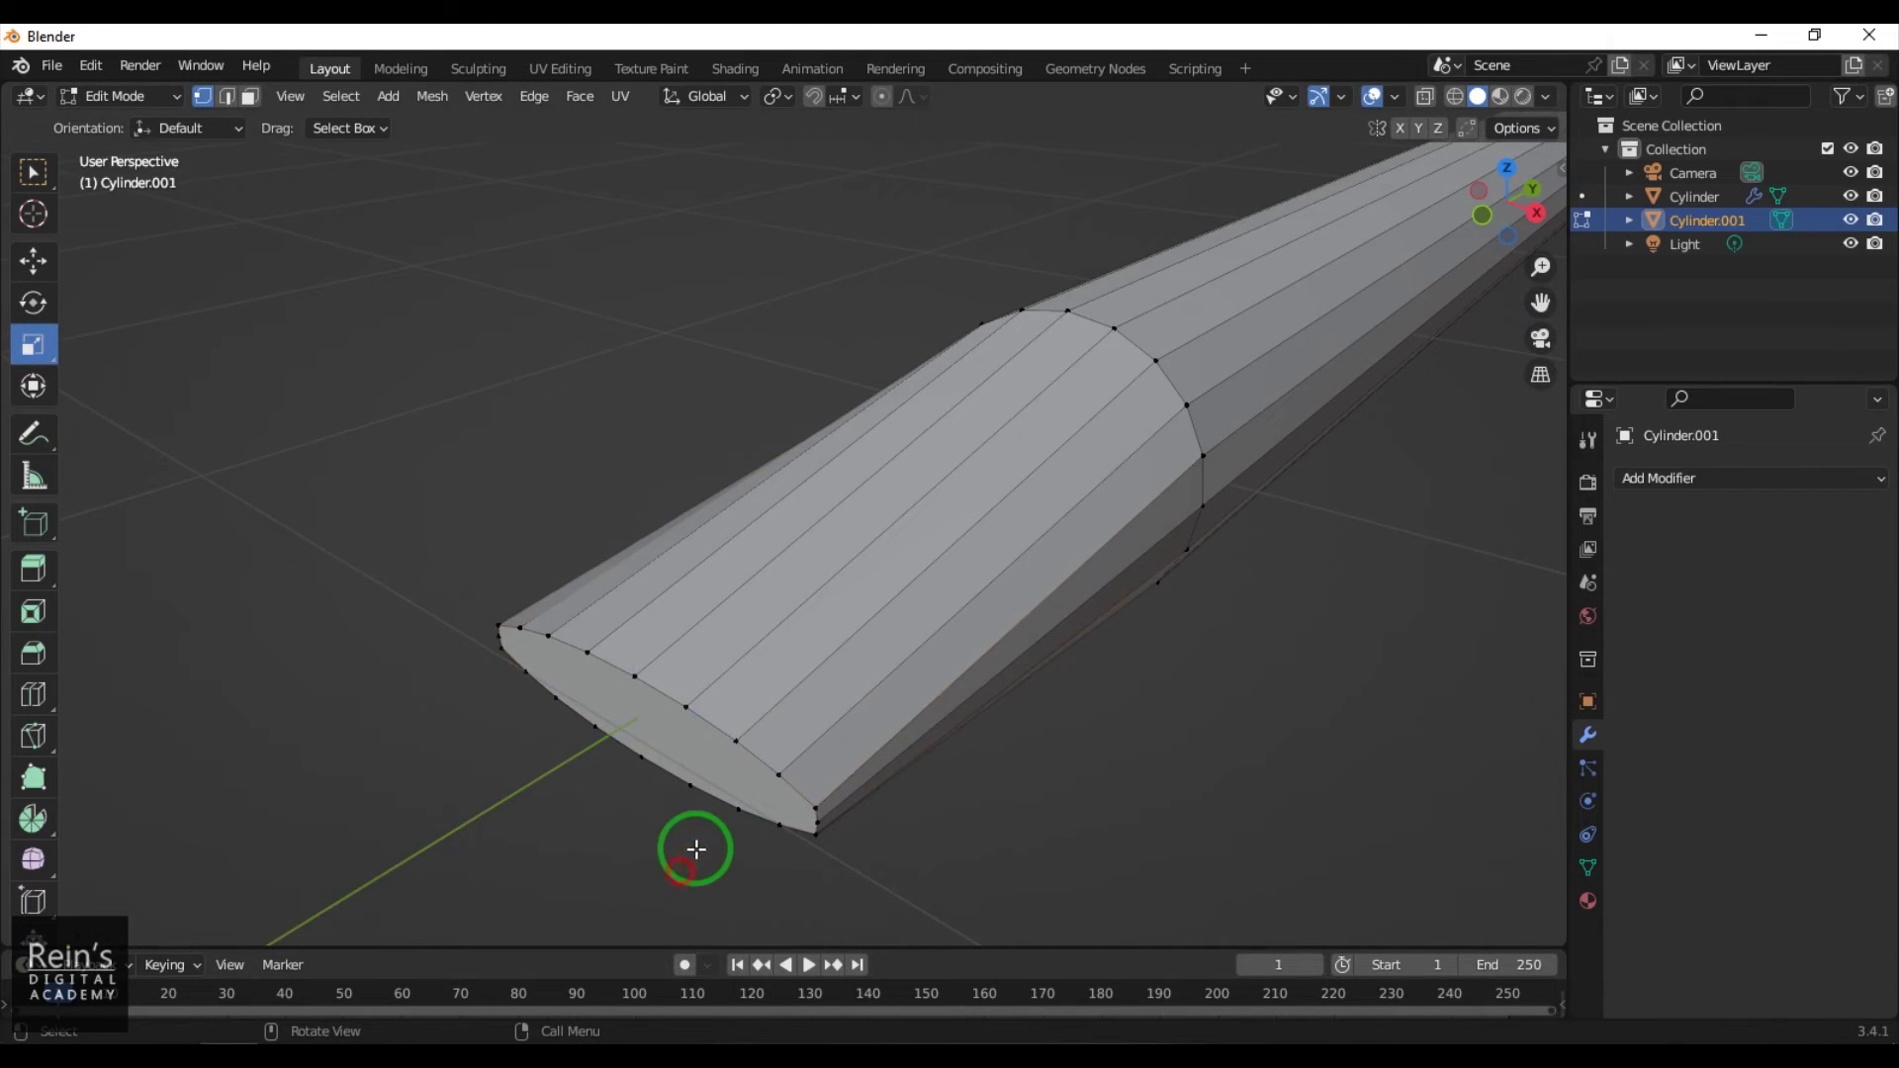
Select the upper row of vertices on the blade tip and flatten it with a Z scale of about -0.208
click(522, 629)
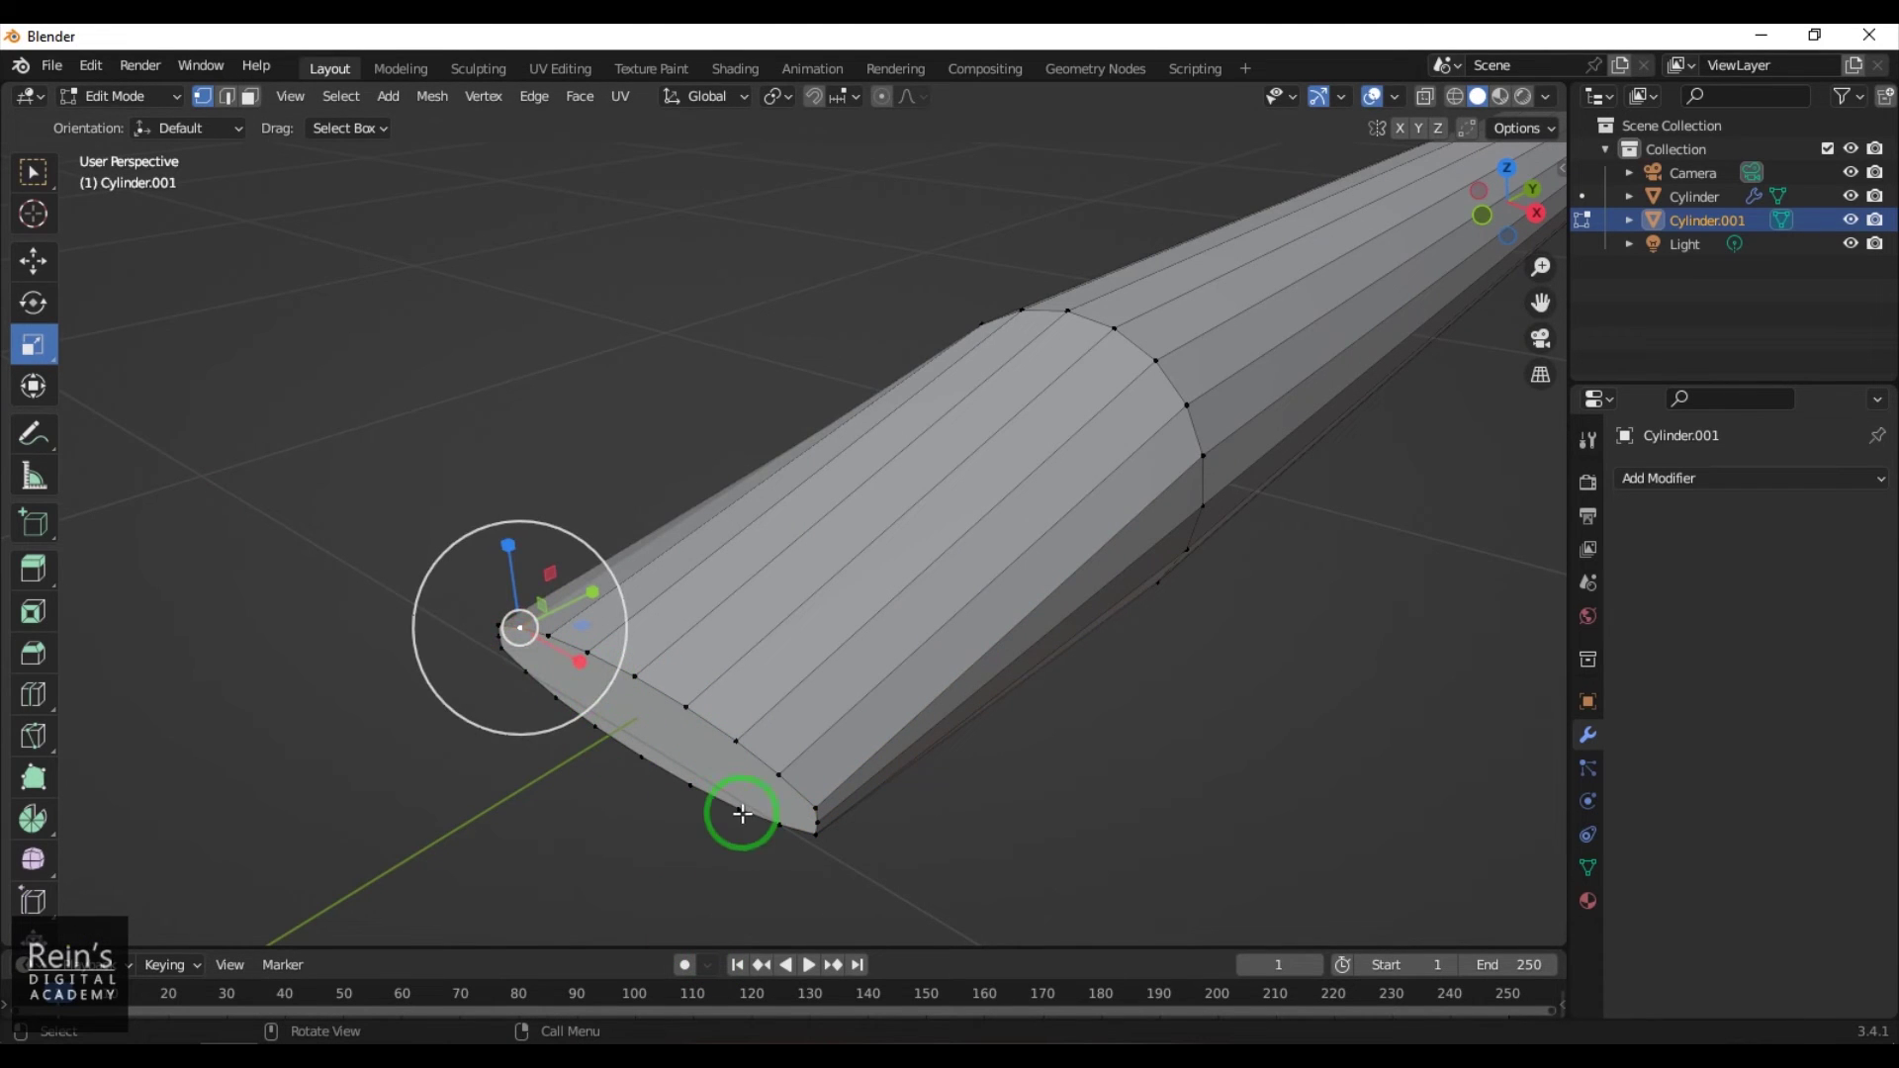
alt+click(781, 777)
click(529, 865)
click(516, 638)
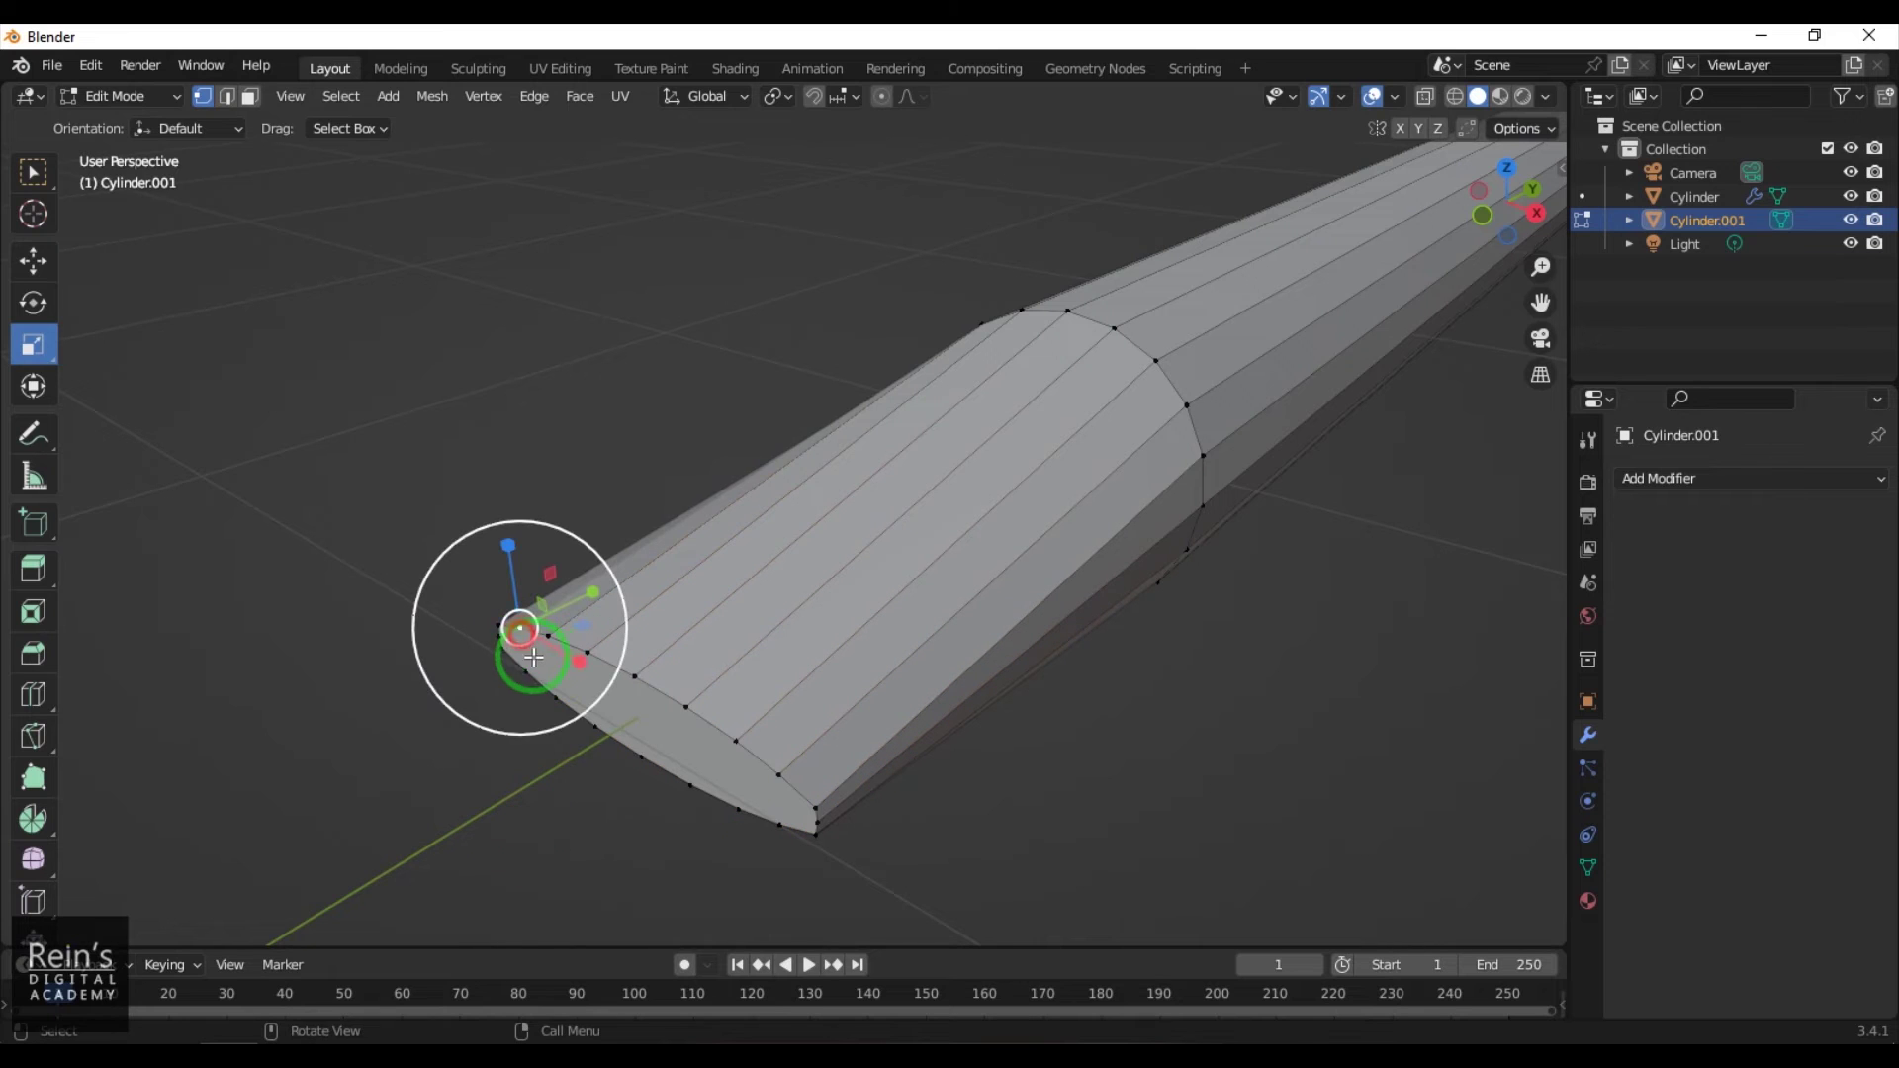
click(33, 259)
shift+click(589, 657)
shift+click(593, 653)
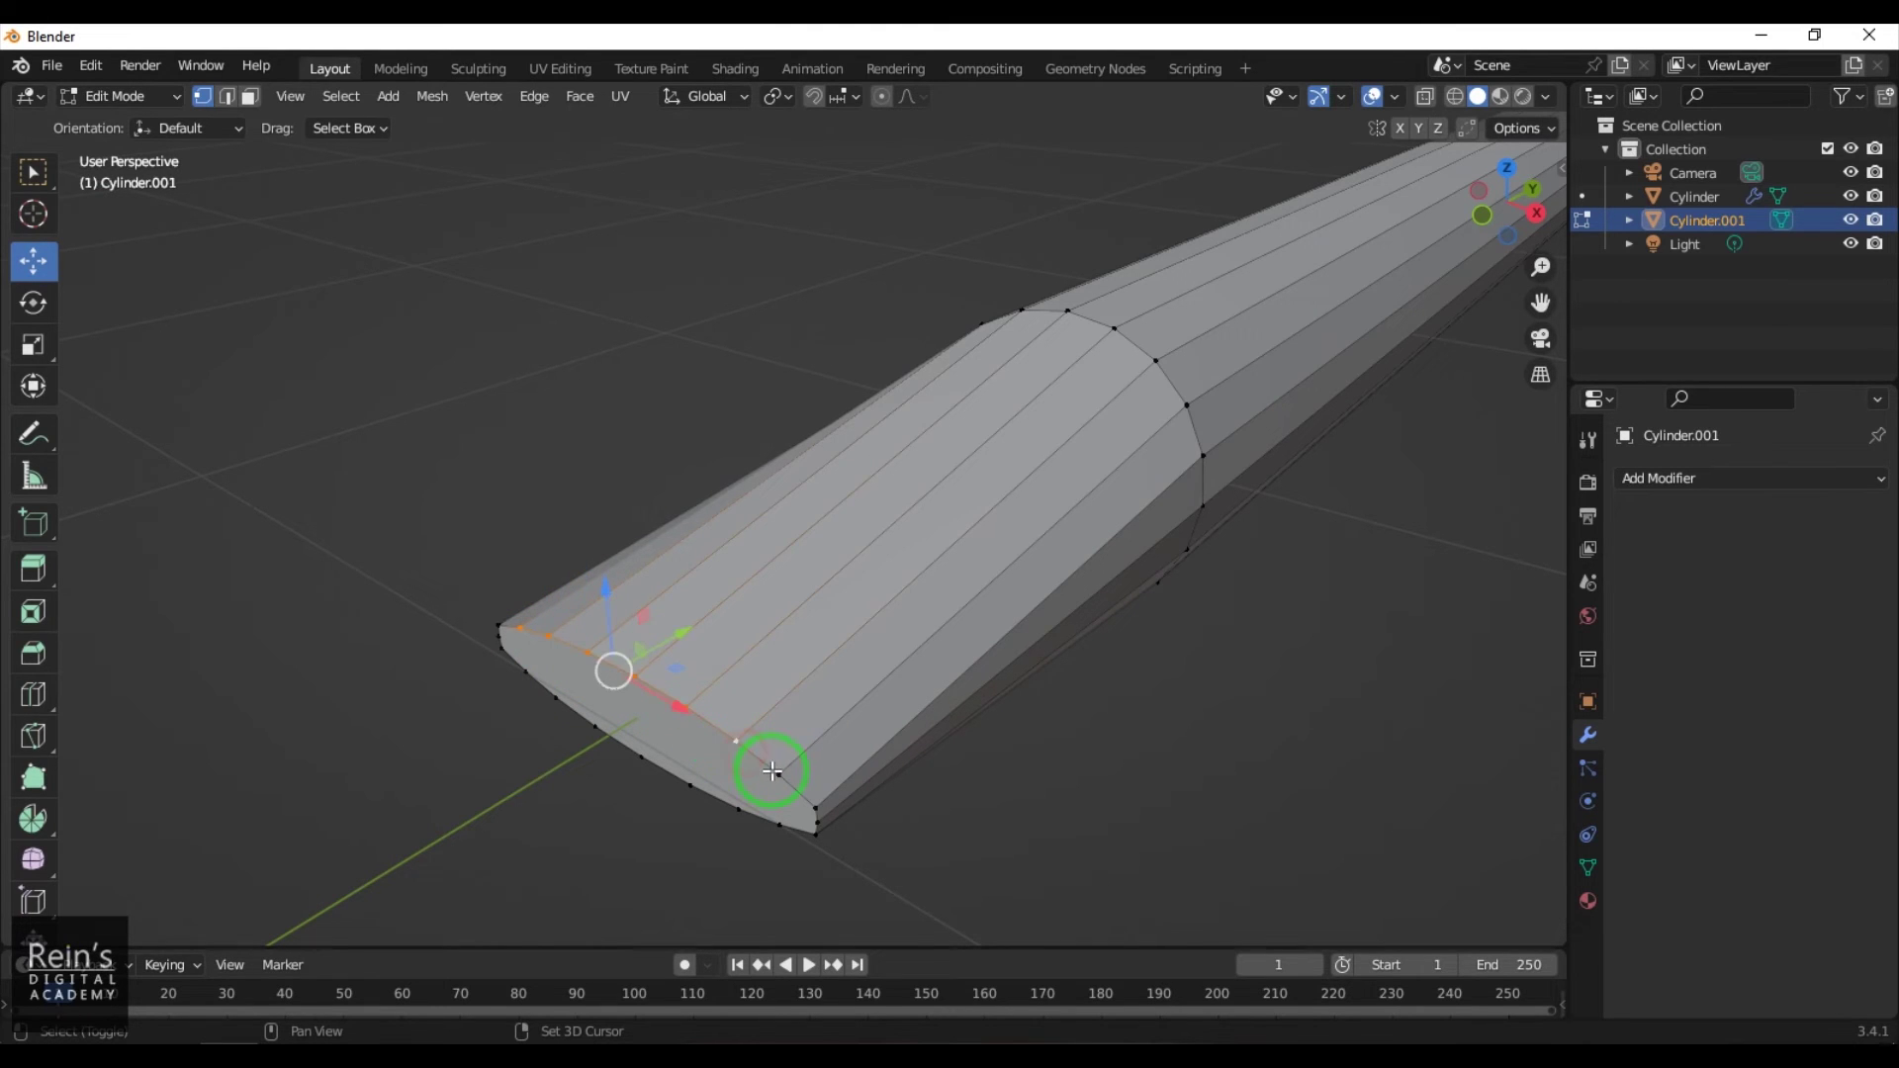
click(32, 344)
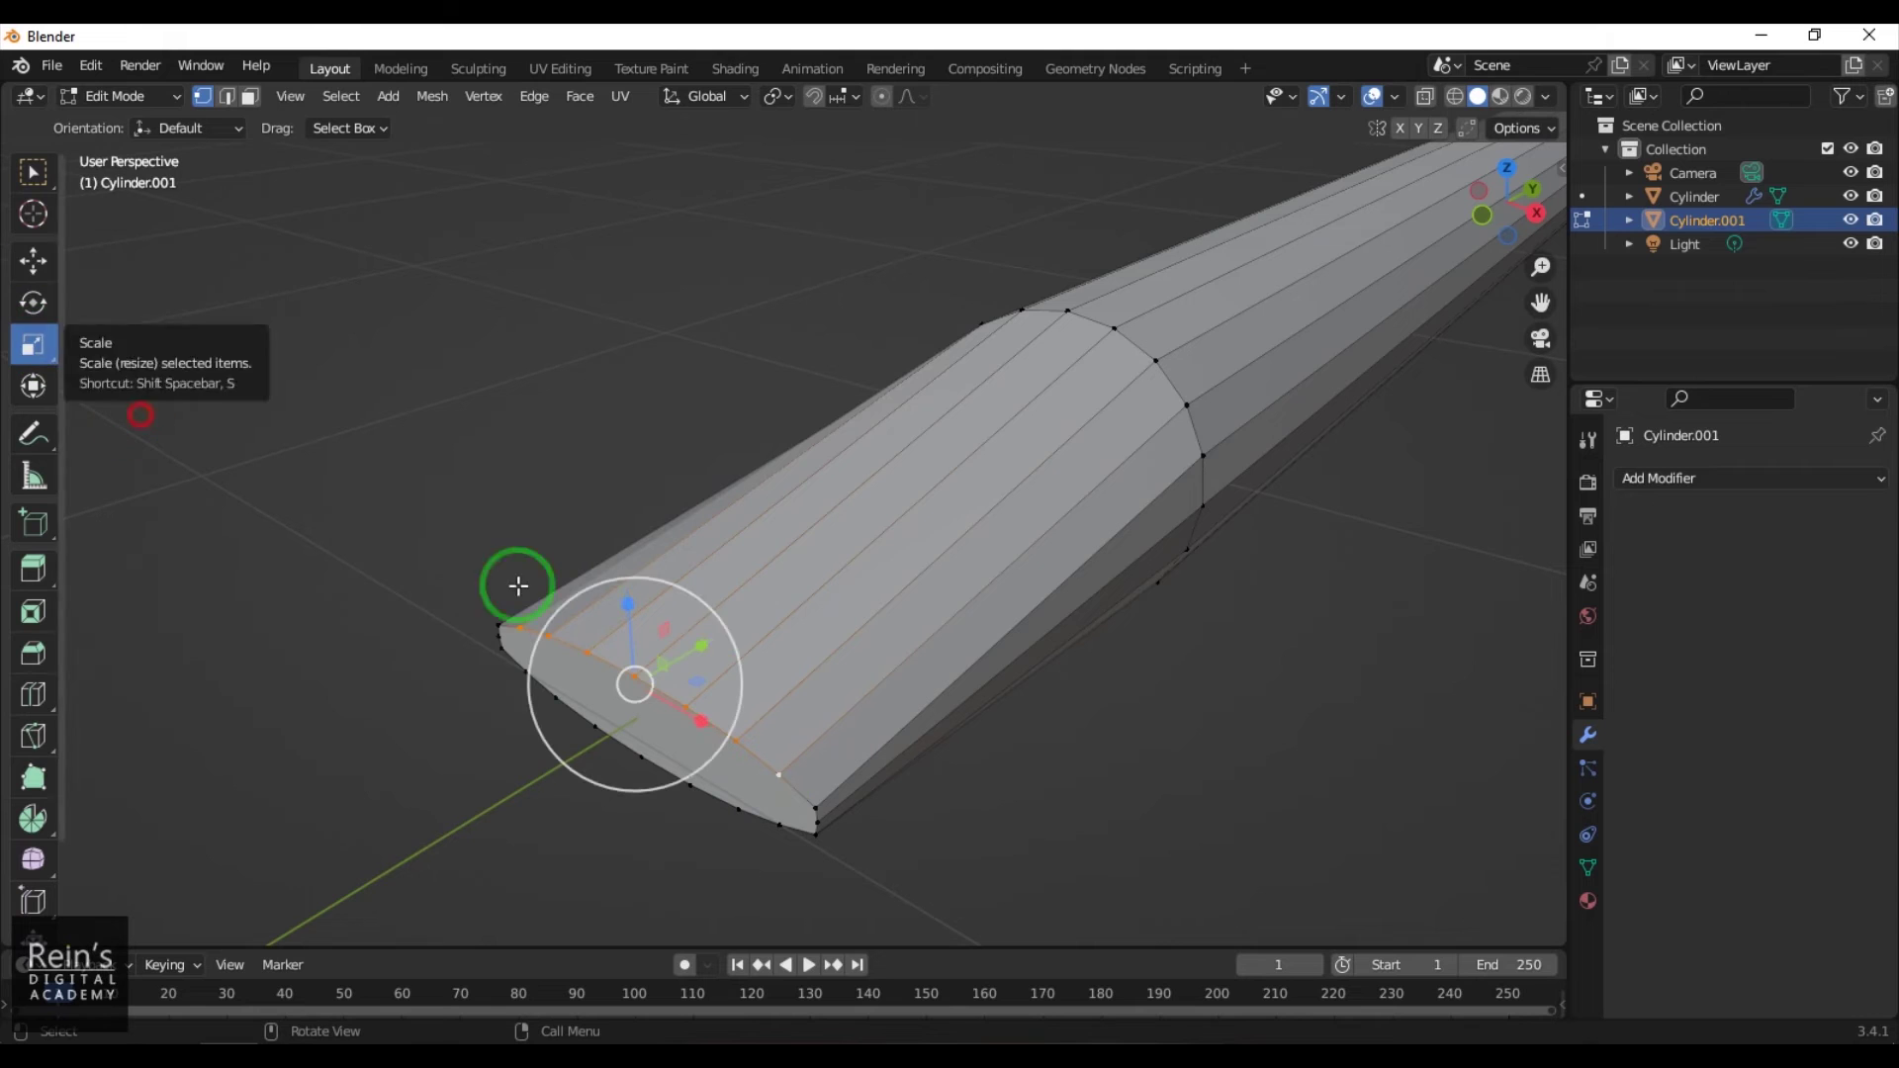
drag(636, 600, 633, 682)
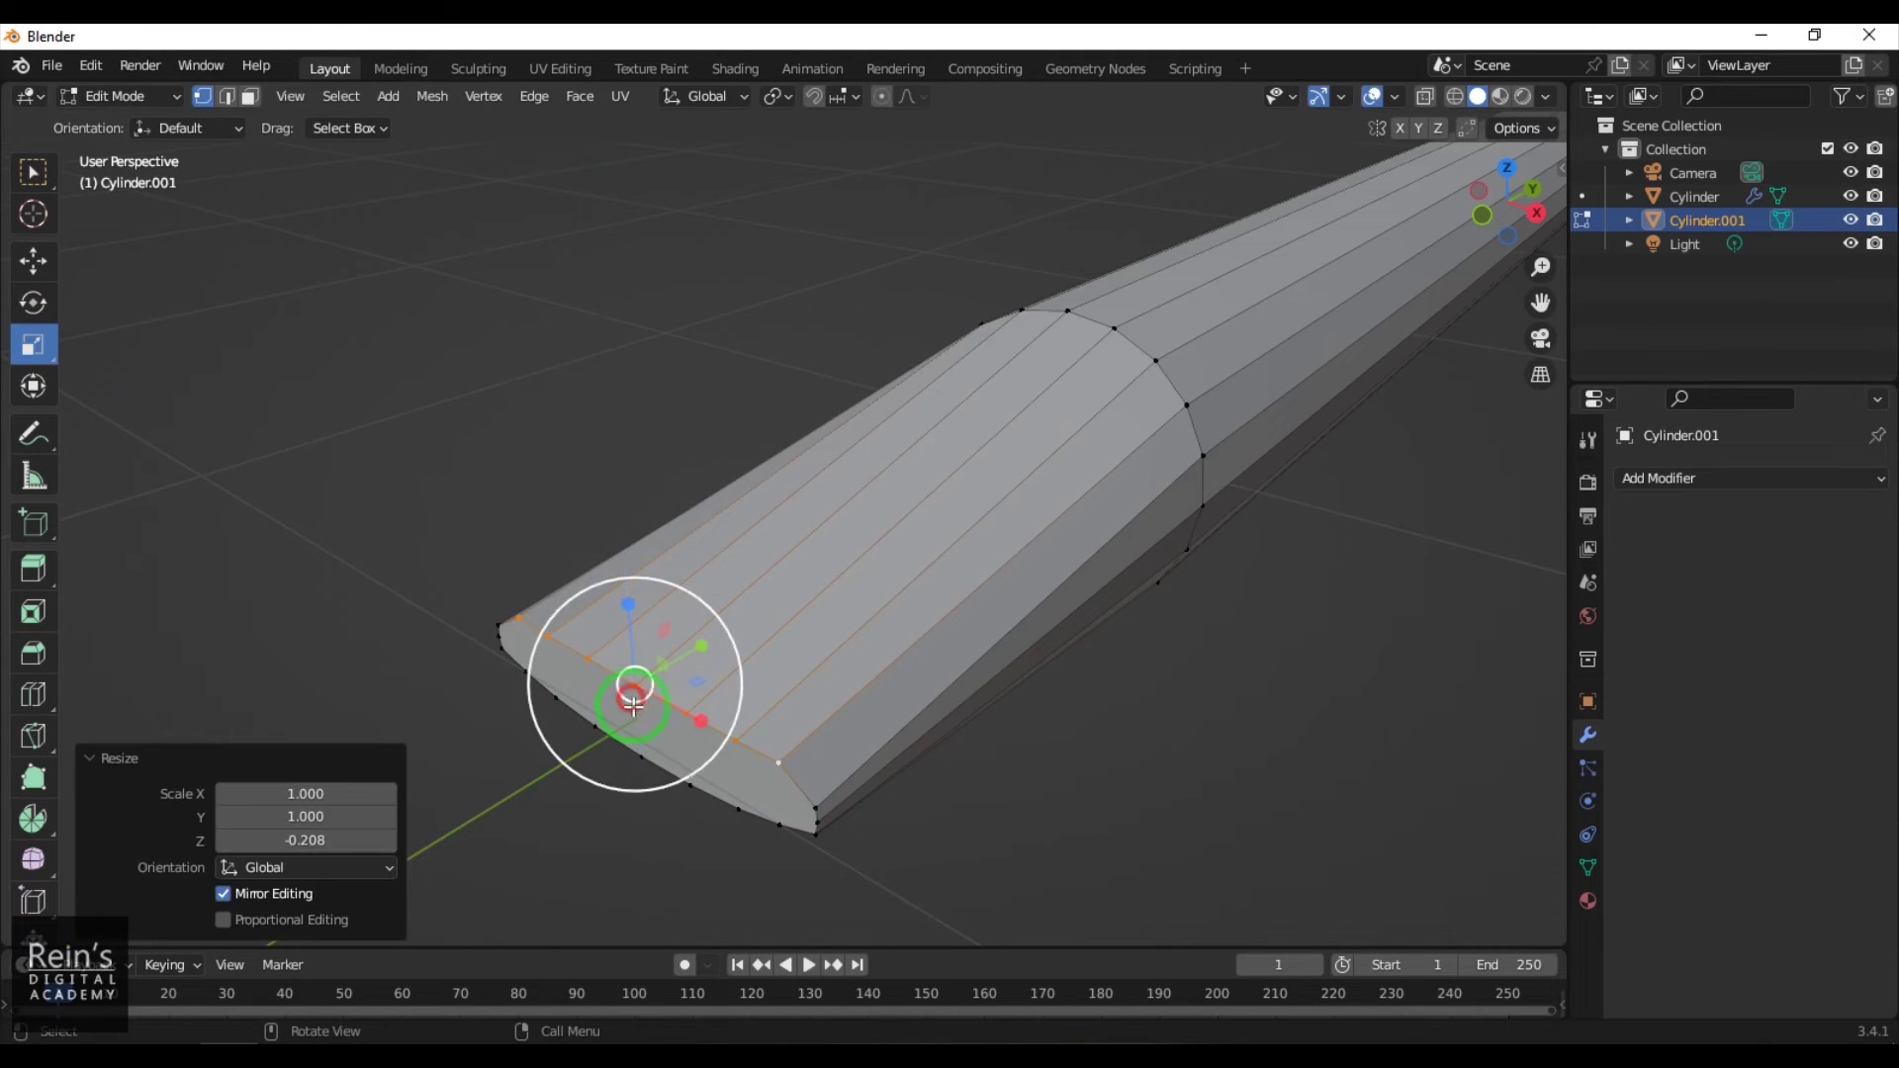
click(531, 723)
Select the lower row of vertices on the blade tip and scale it along Z into a straight edge
click(527, 677)
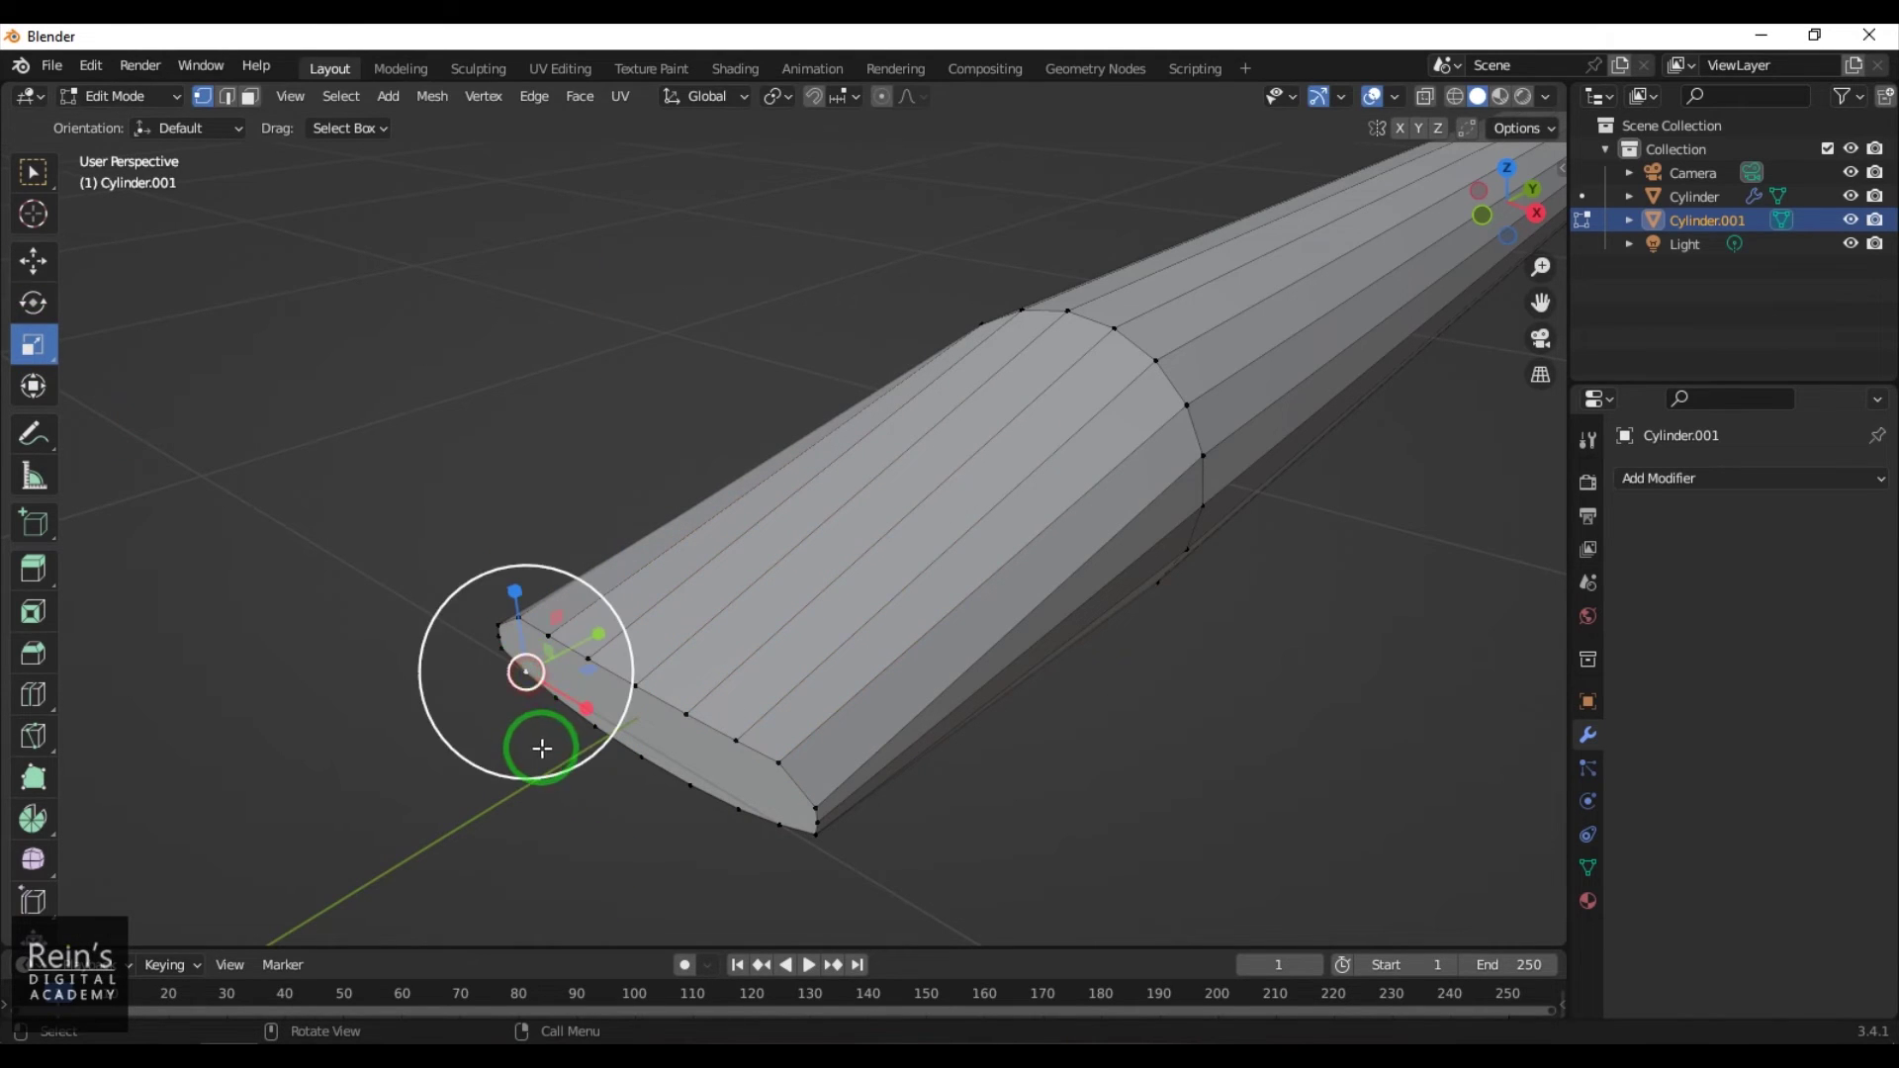
click(33, 174)
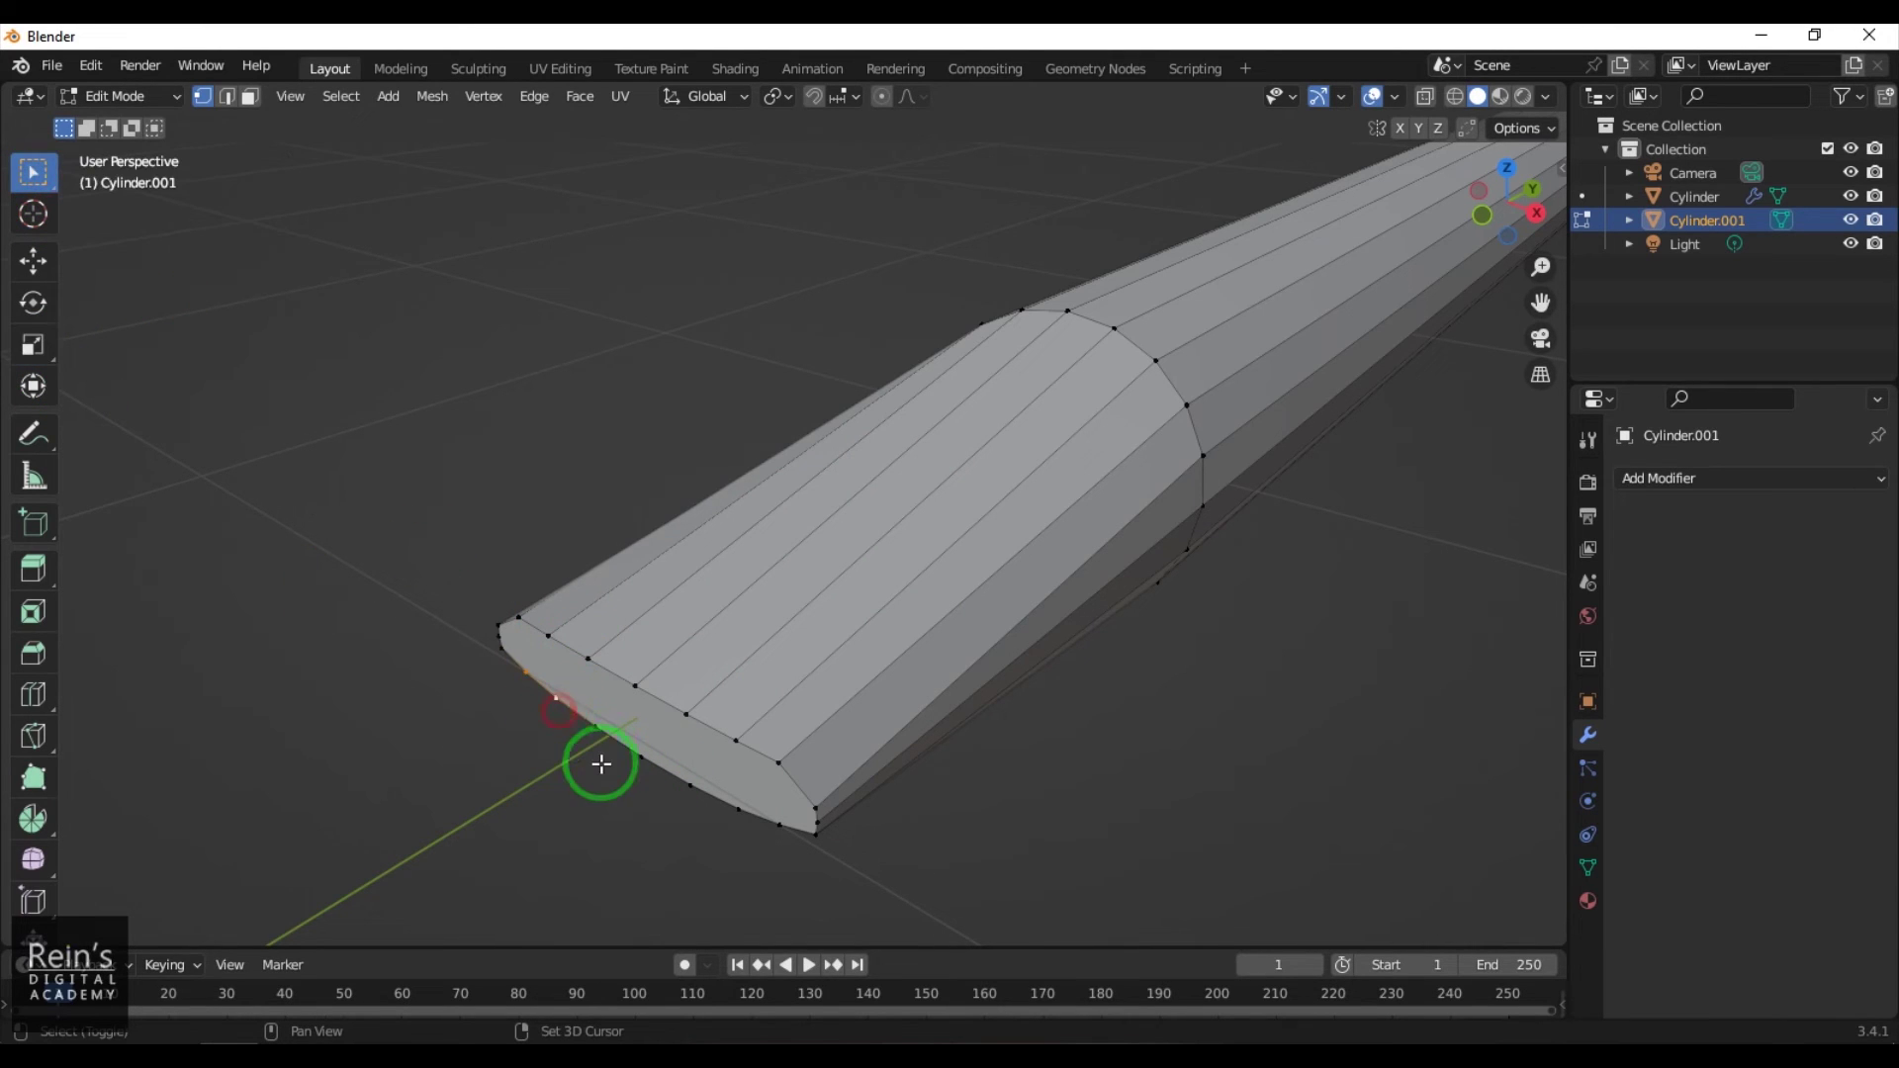
click(694, 787)
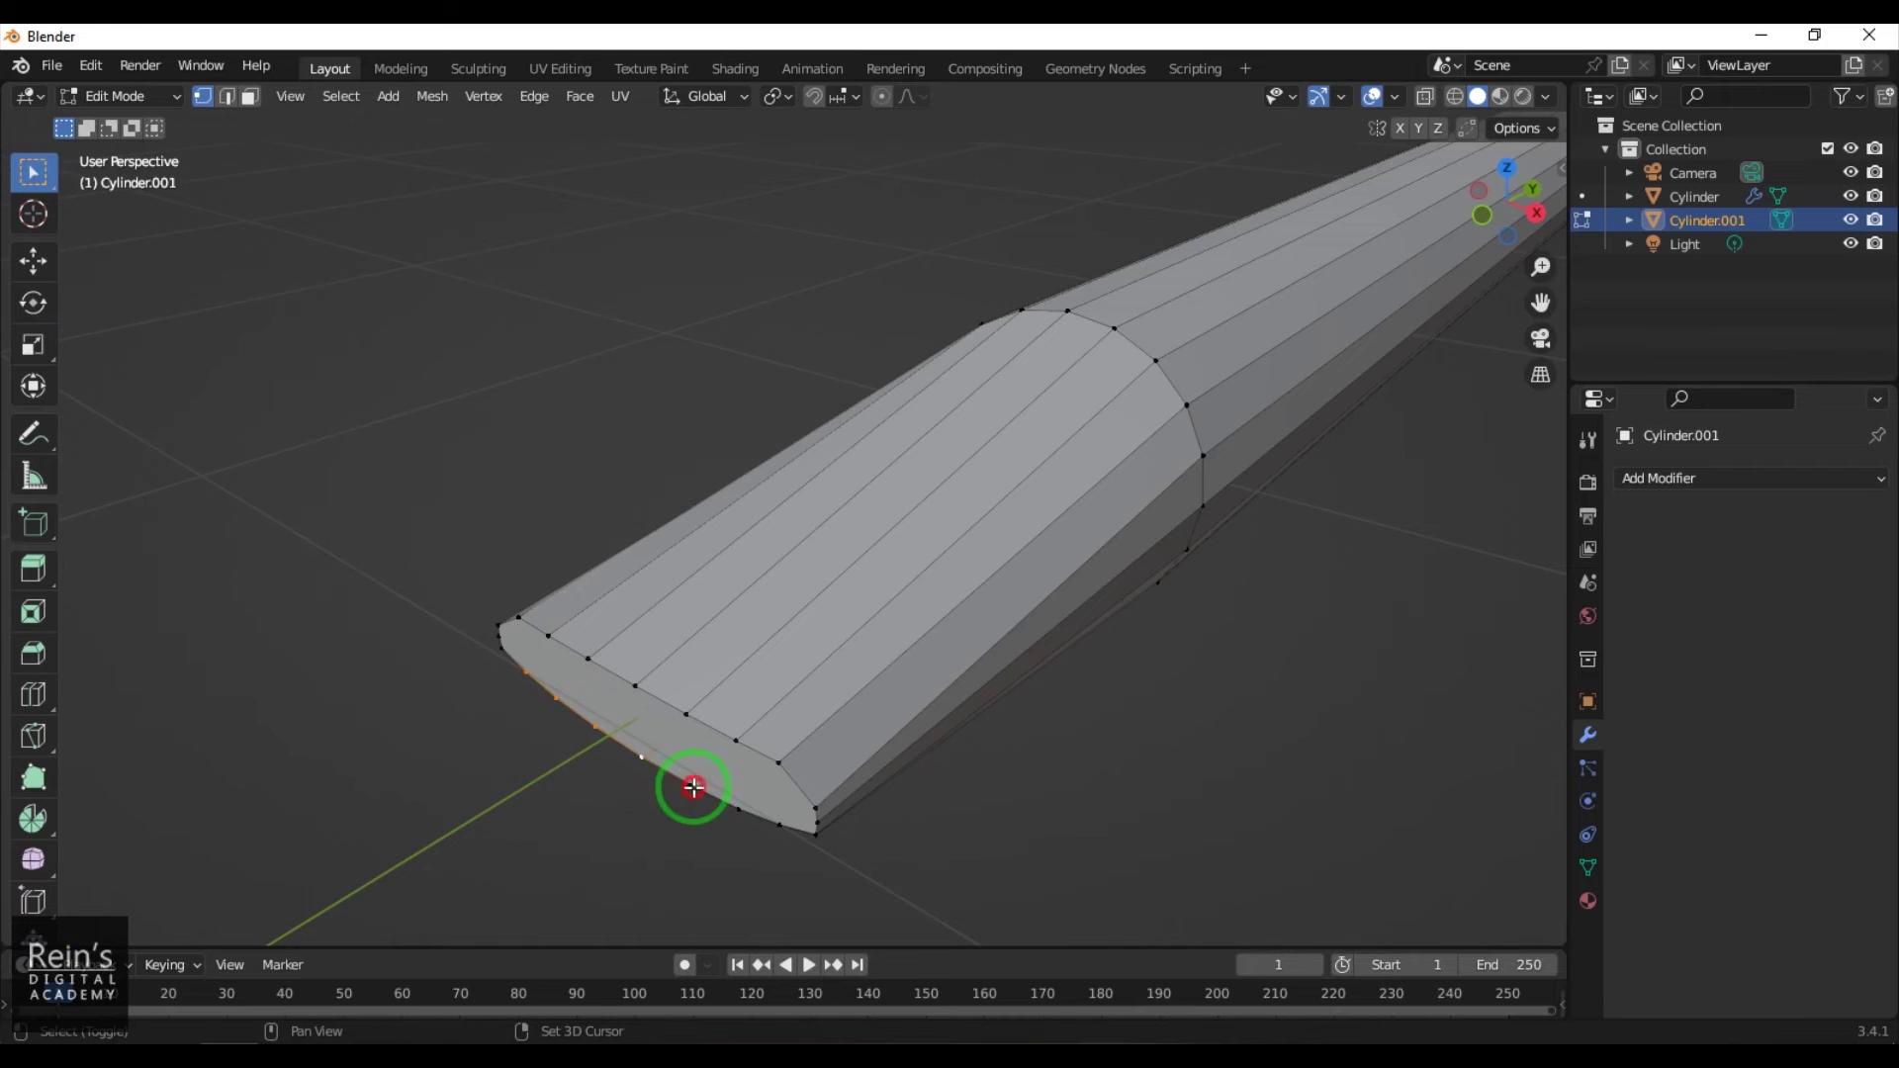
shift+click(738, 809)
shift+click(779, 825)
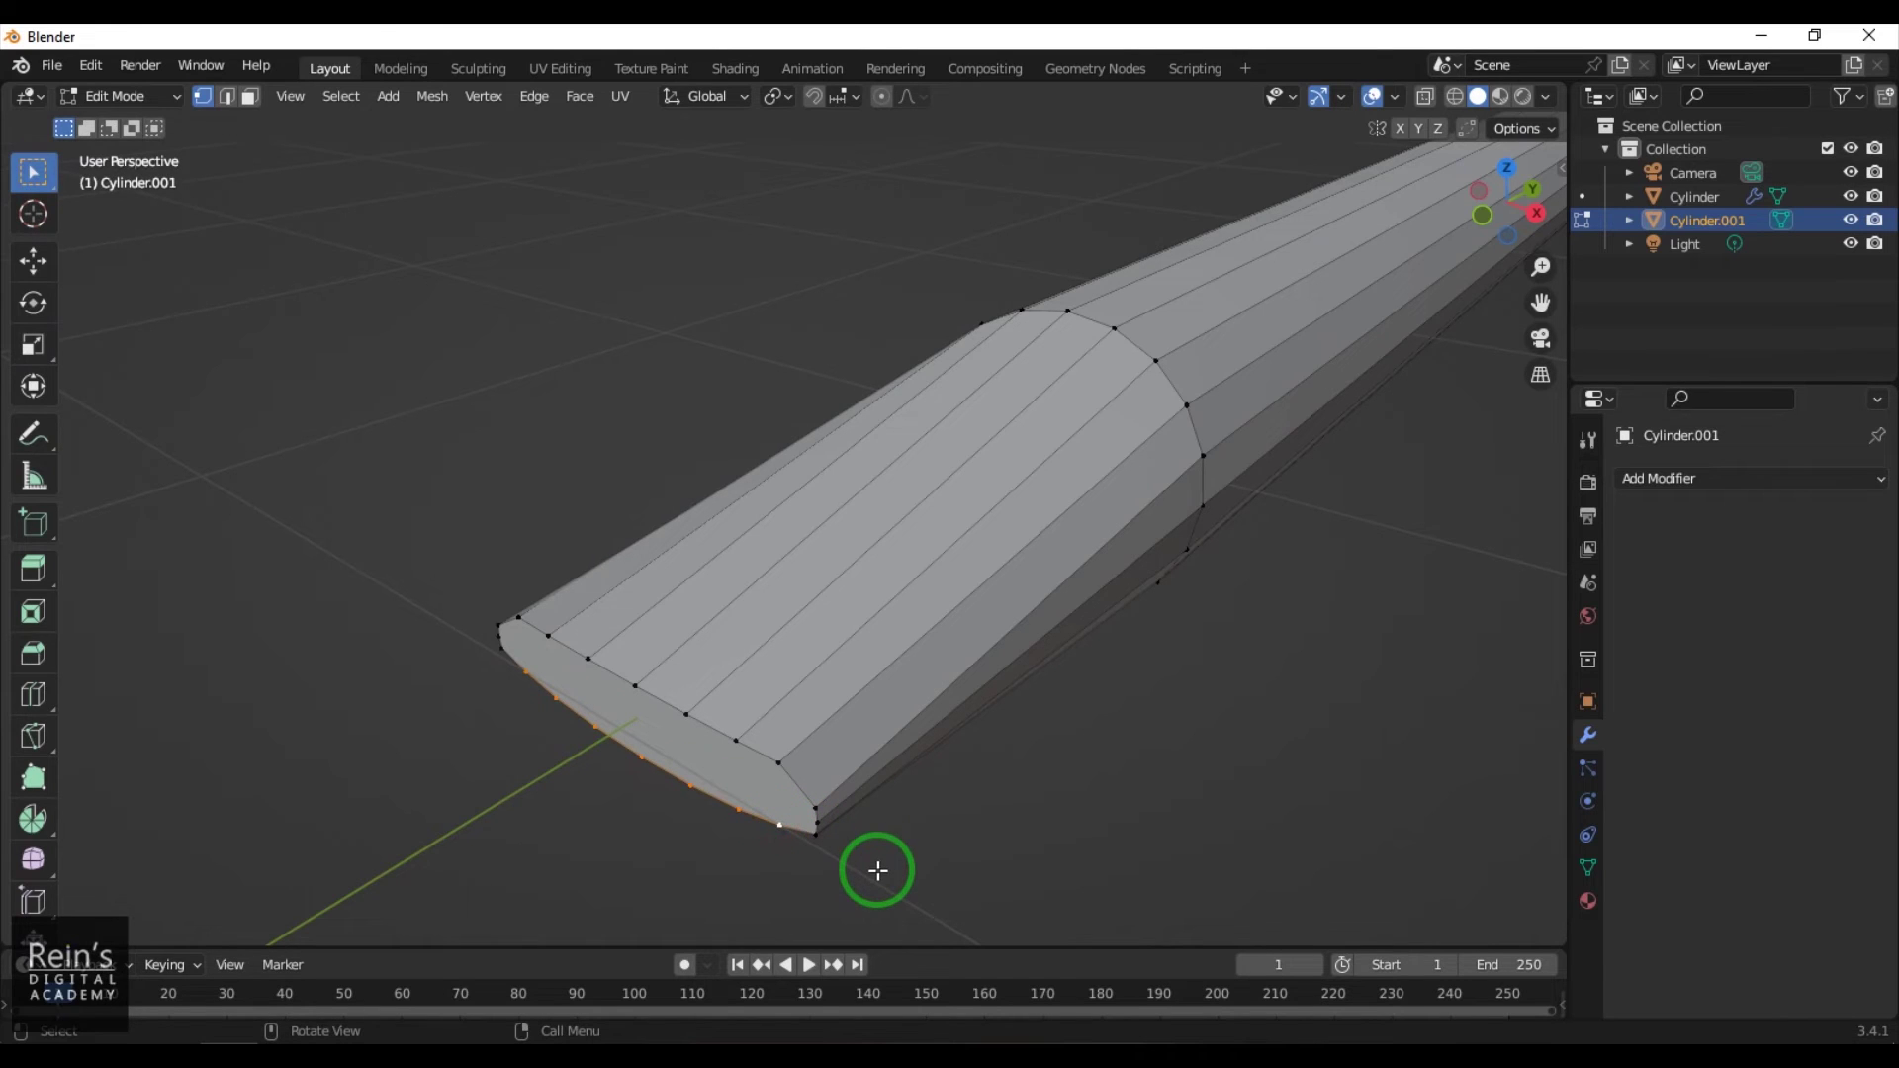
click(34, 345)
drag(636, 749, 634, 751)
click(890, 818)
Select the four side vertices of the blade tip and scale them apart along Z to square its corners
click(813, 807)
shift+click(814, 832)
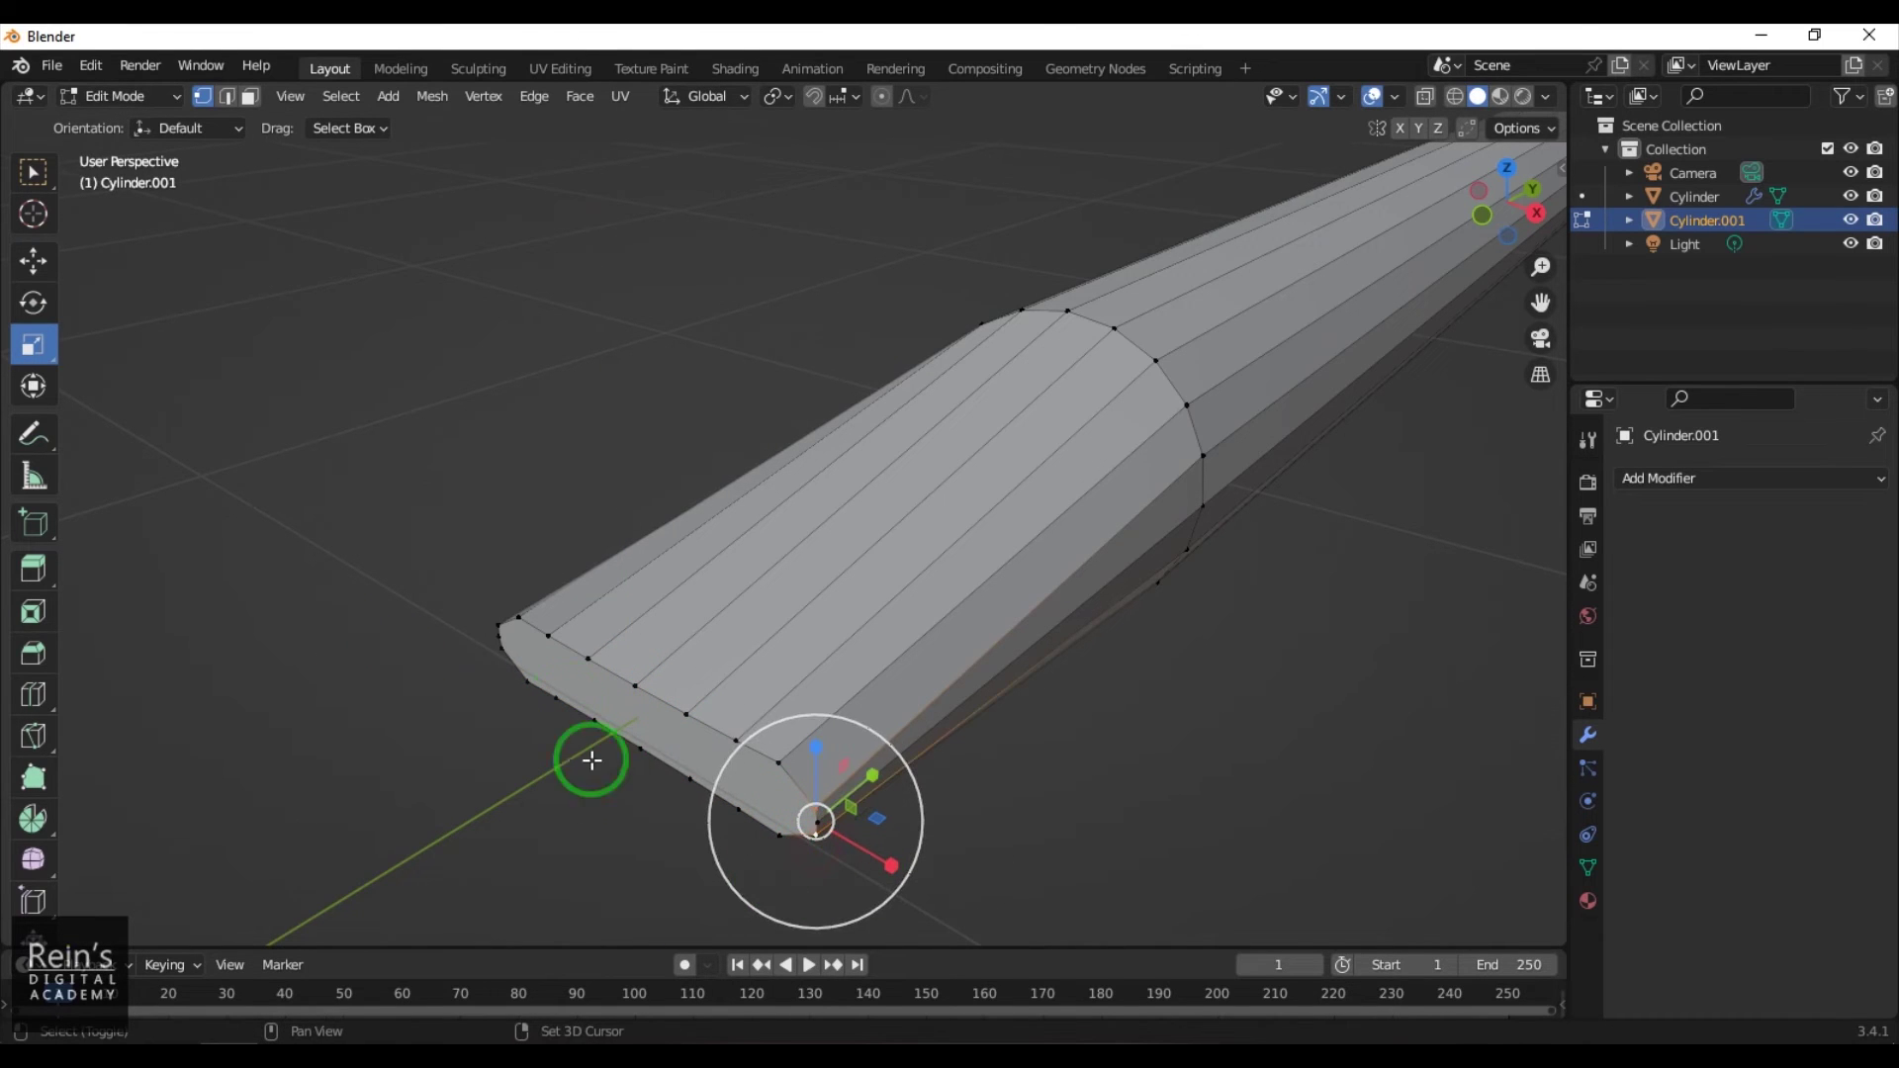
shift+click(500, 625)
shift+click(500, 651)
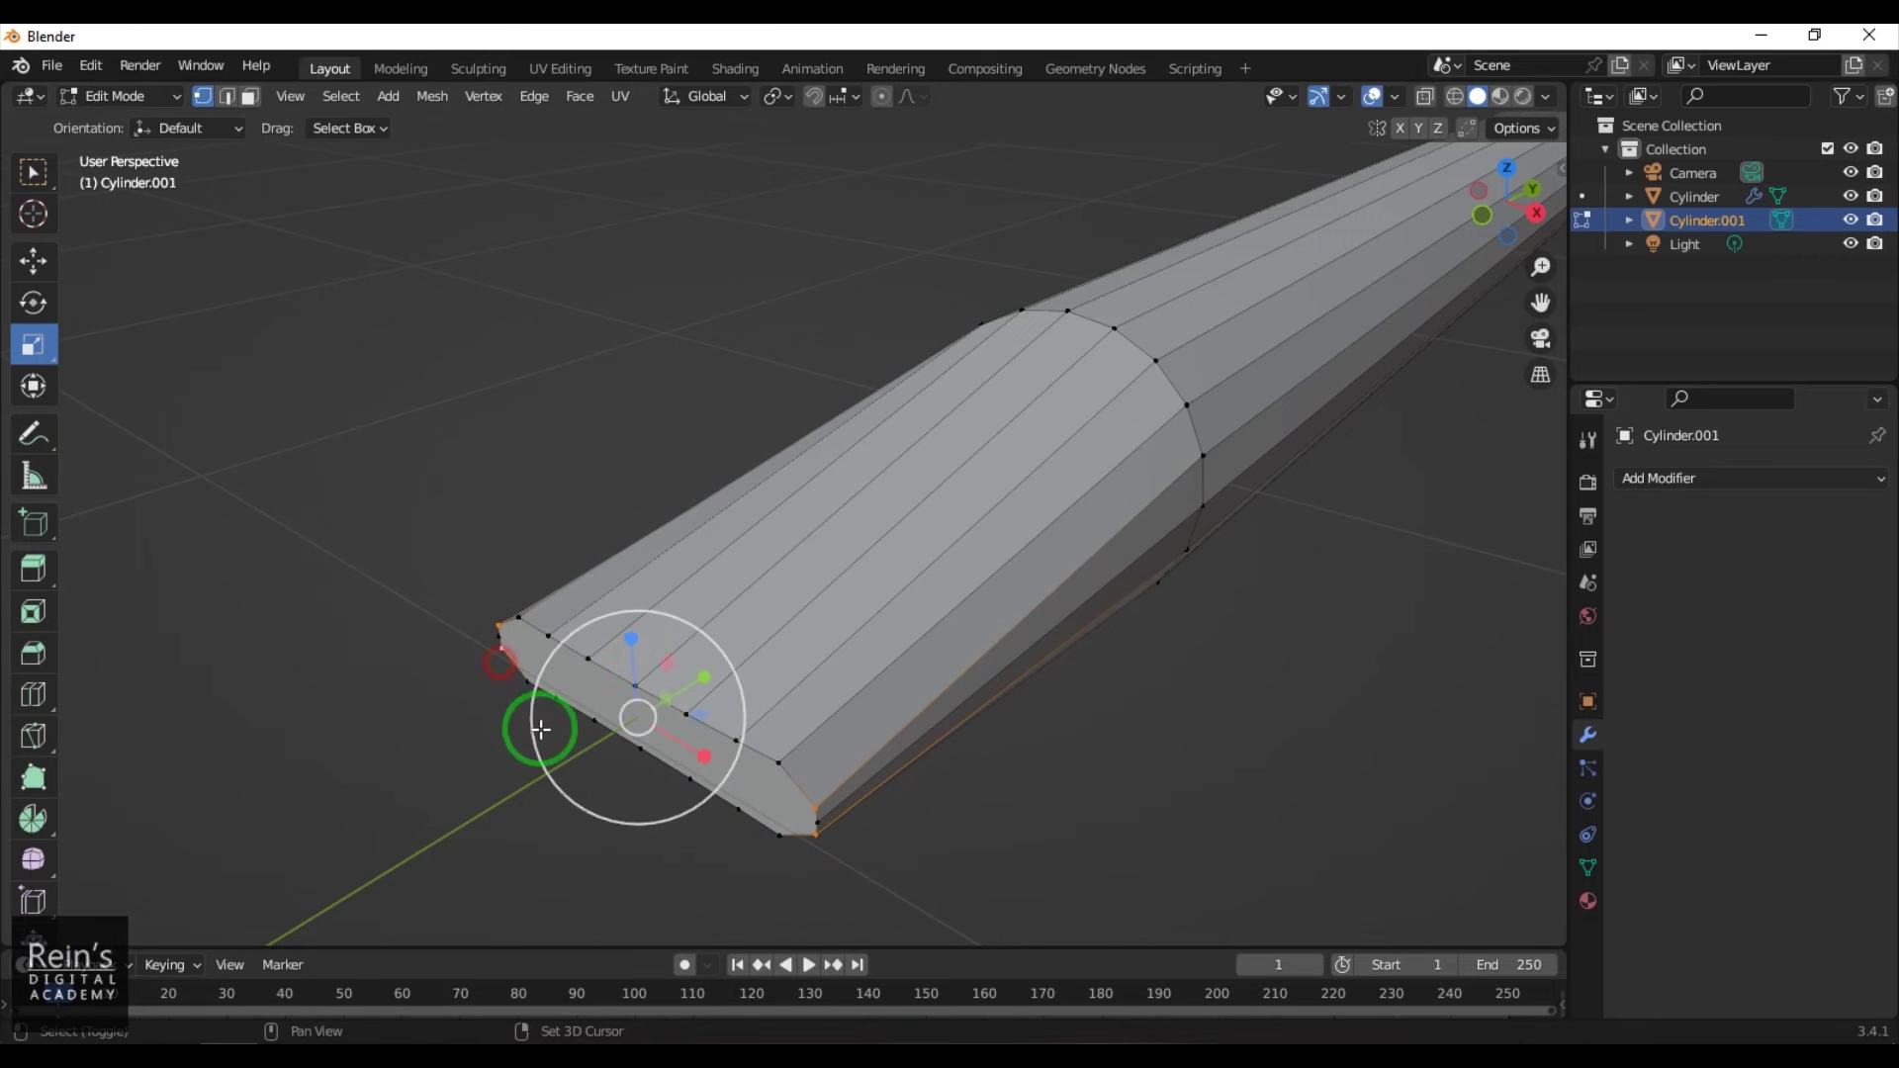
drag(634, 638, 631, 491)
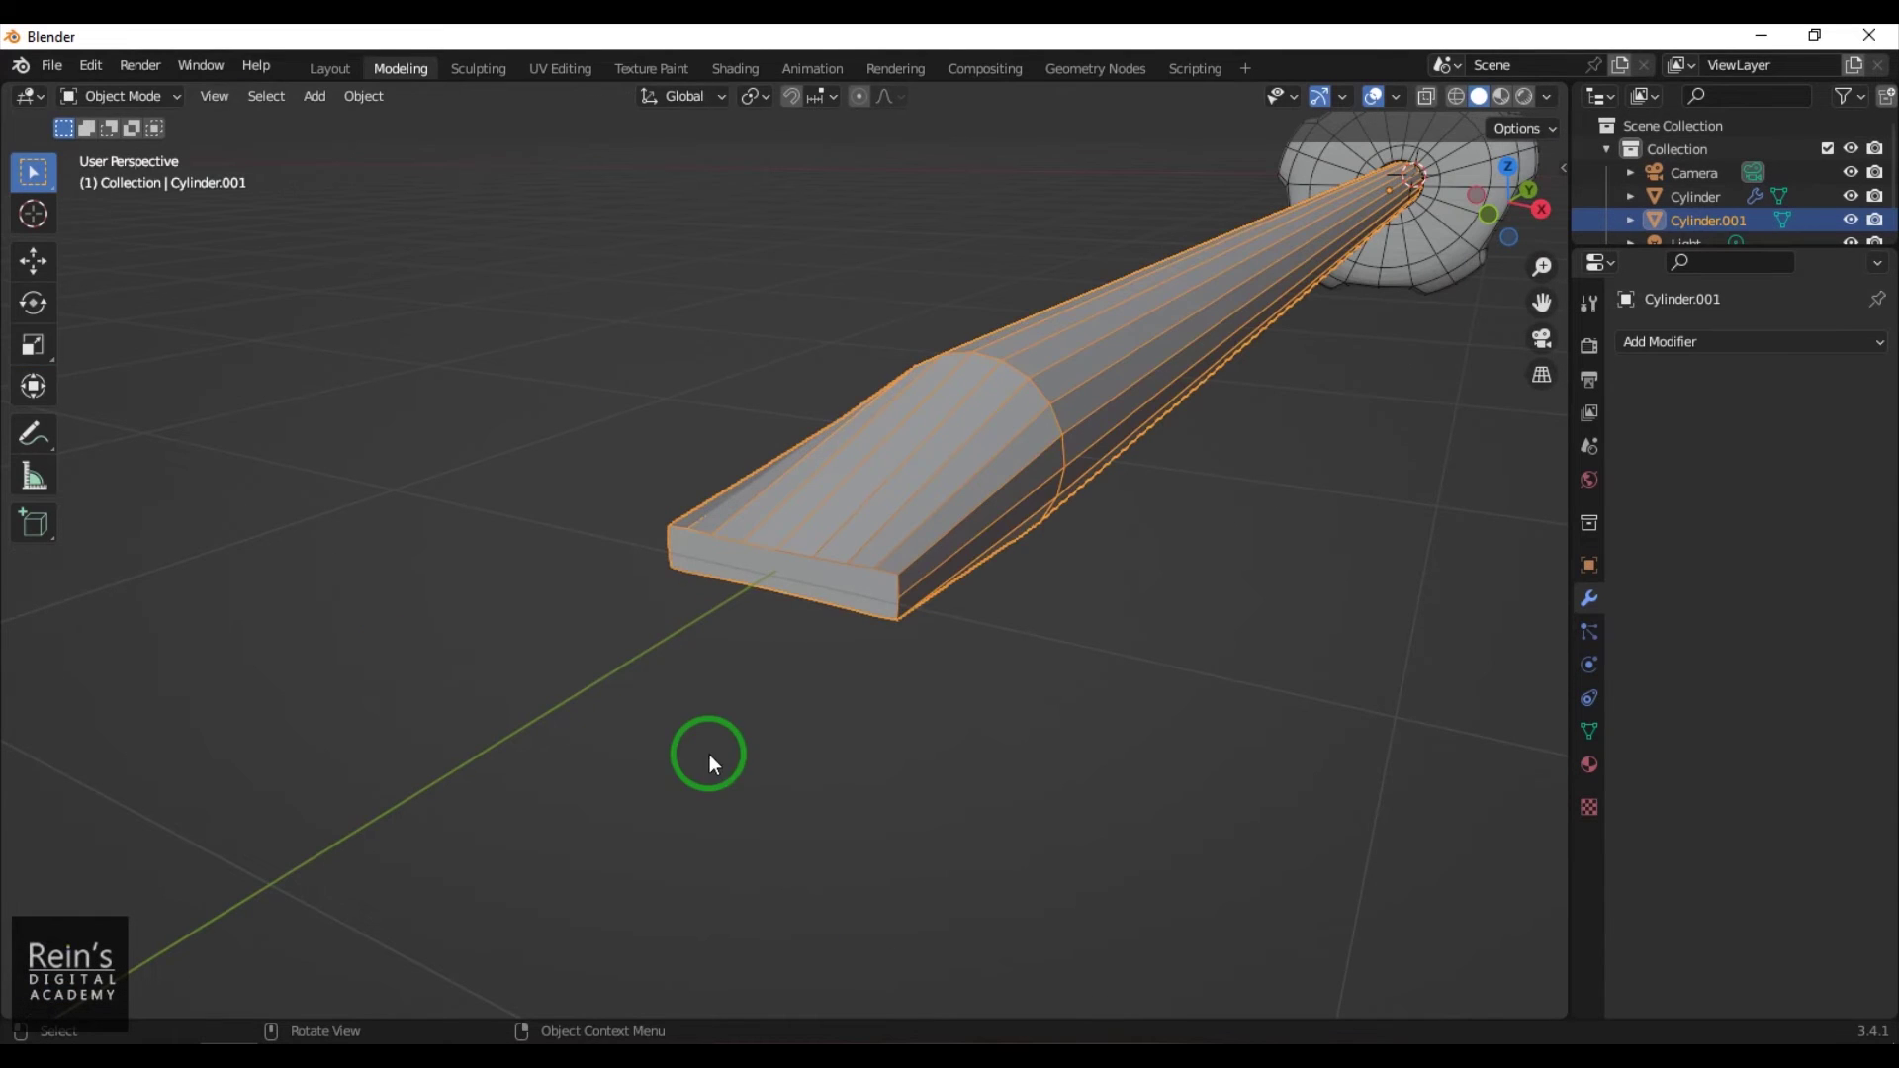
Use the Knife tool on the blade's end face to cut vertical edges joining opposite upper and lower vertices
scroll(710, 761, up, 3)
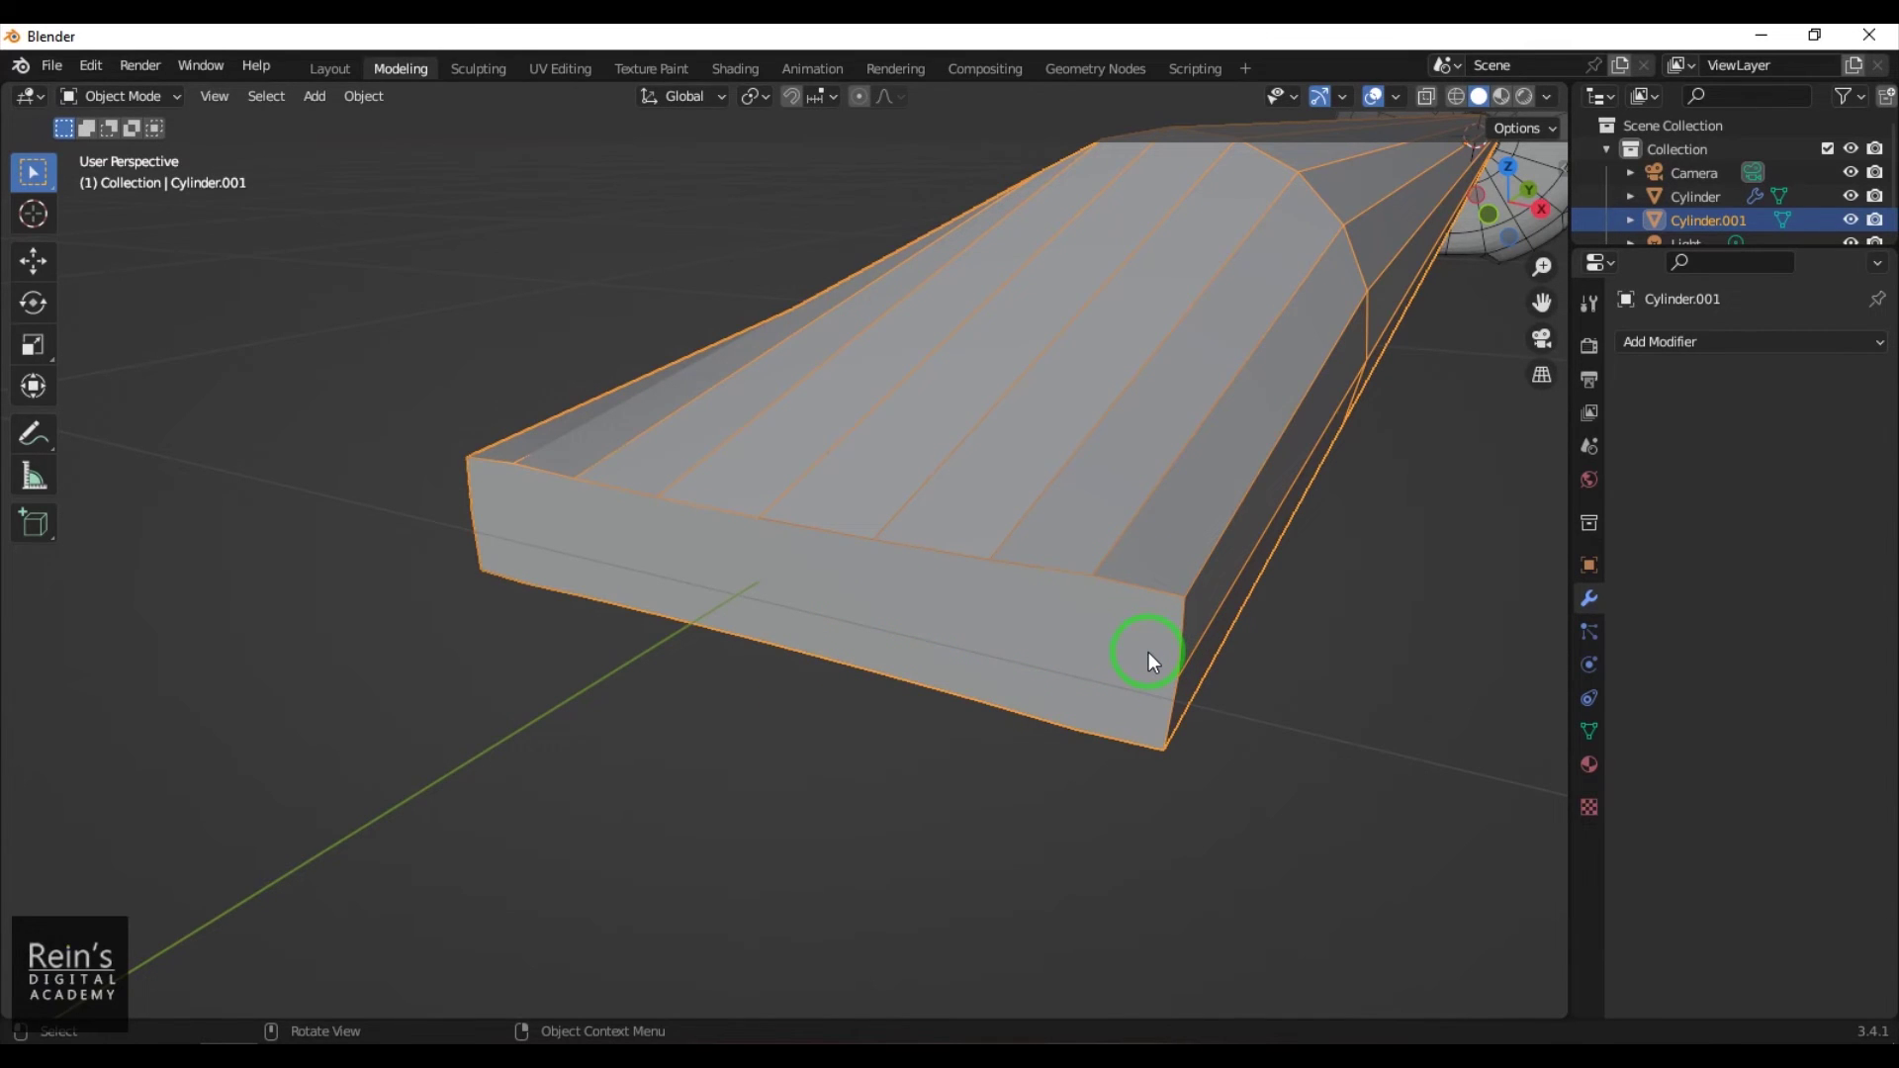
key(Tab)
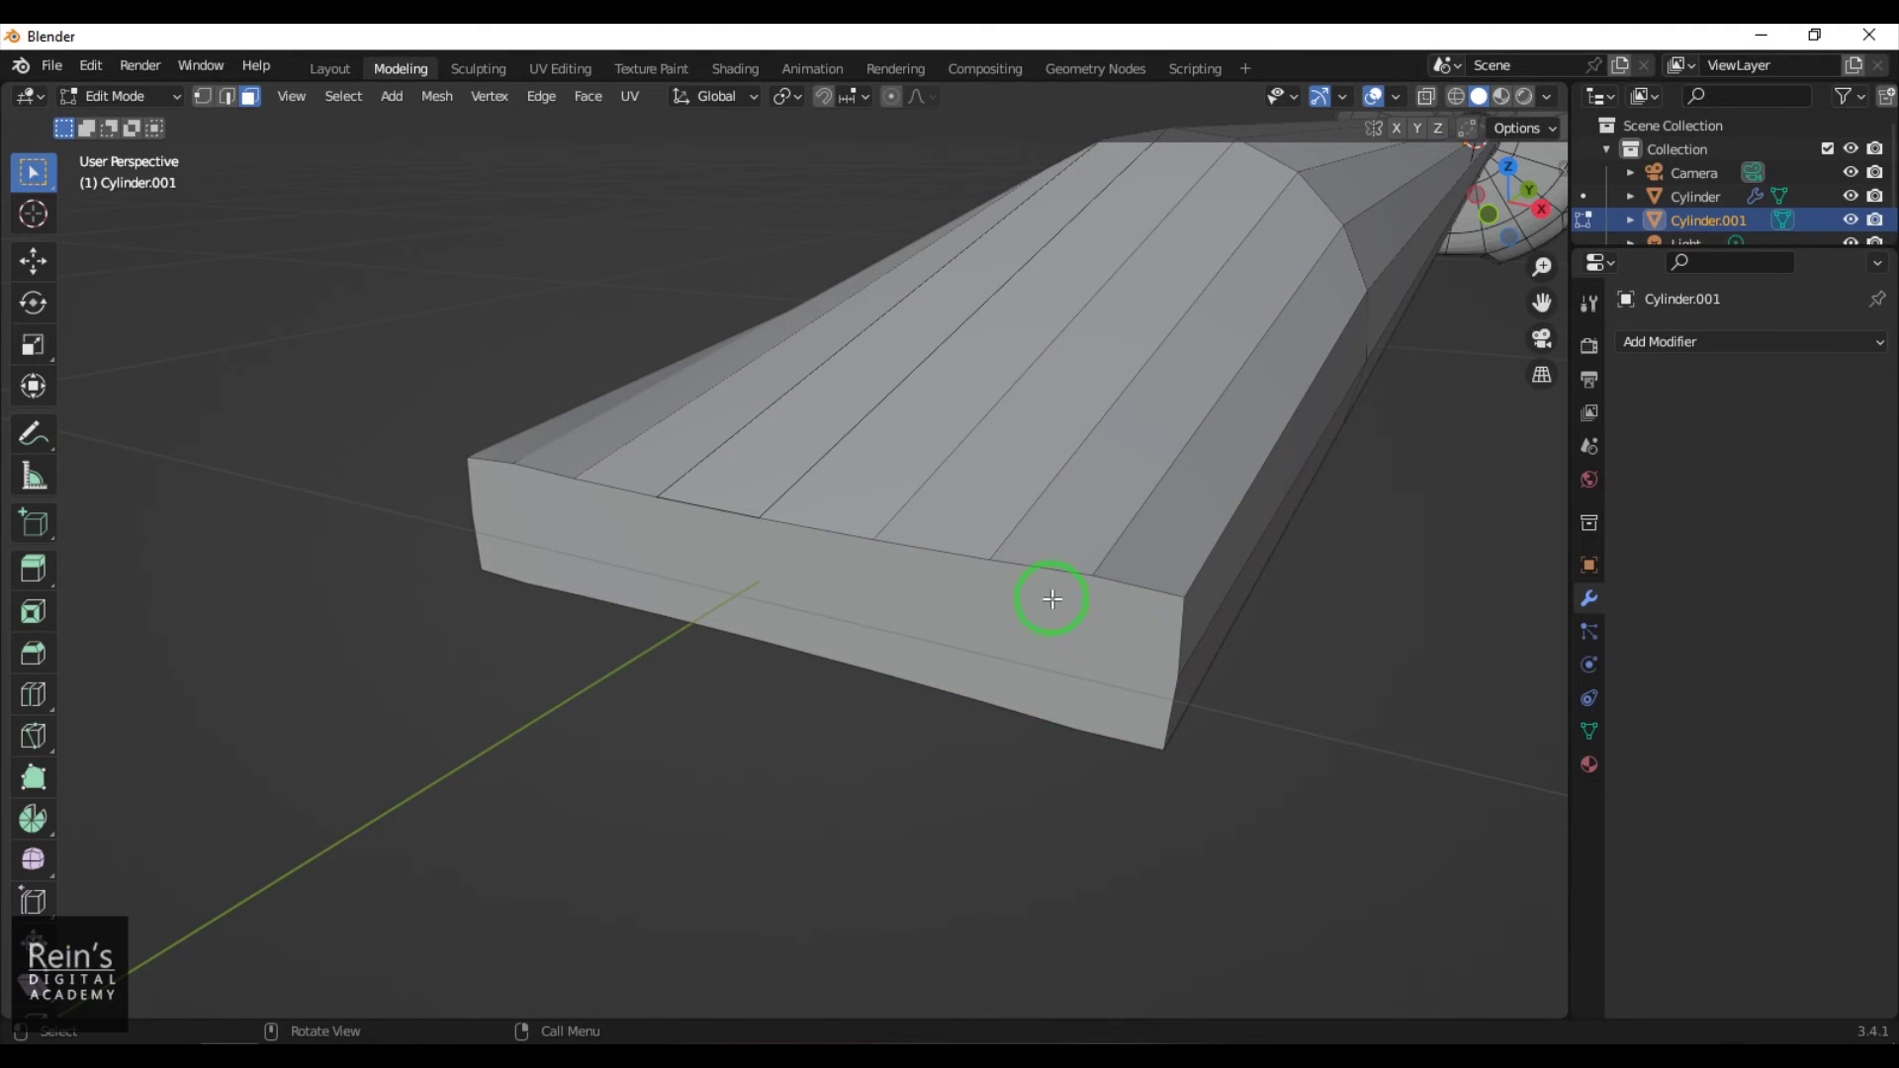
click(546, 97)
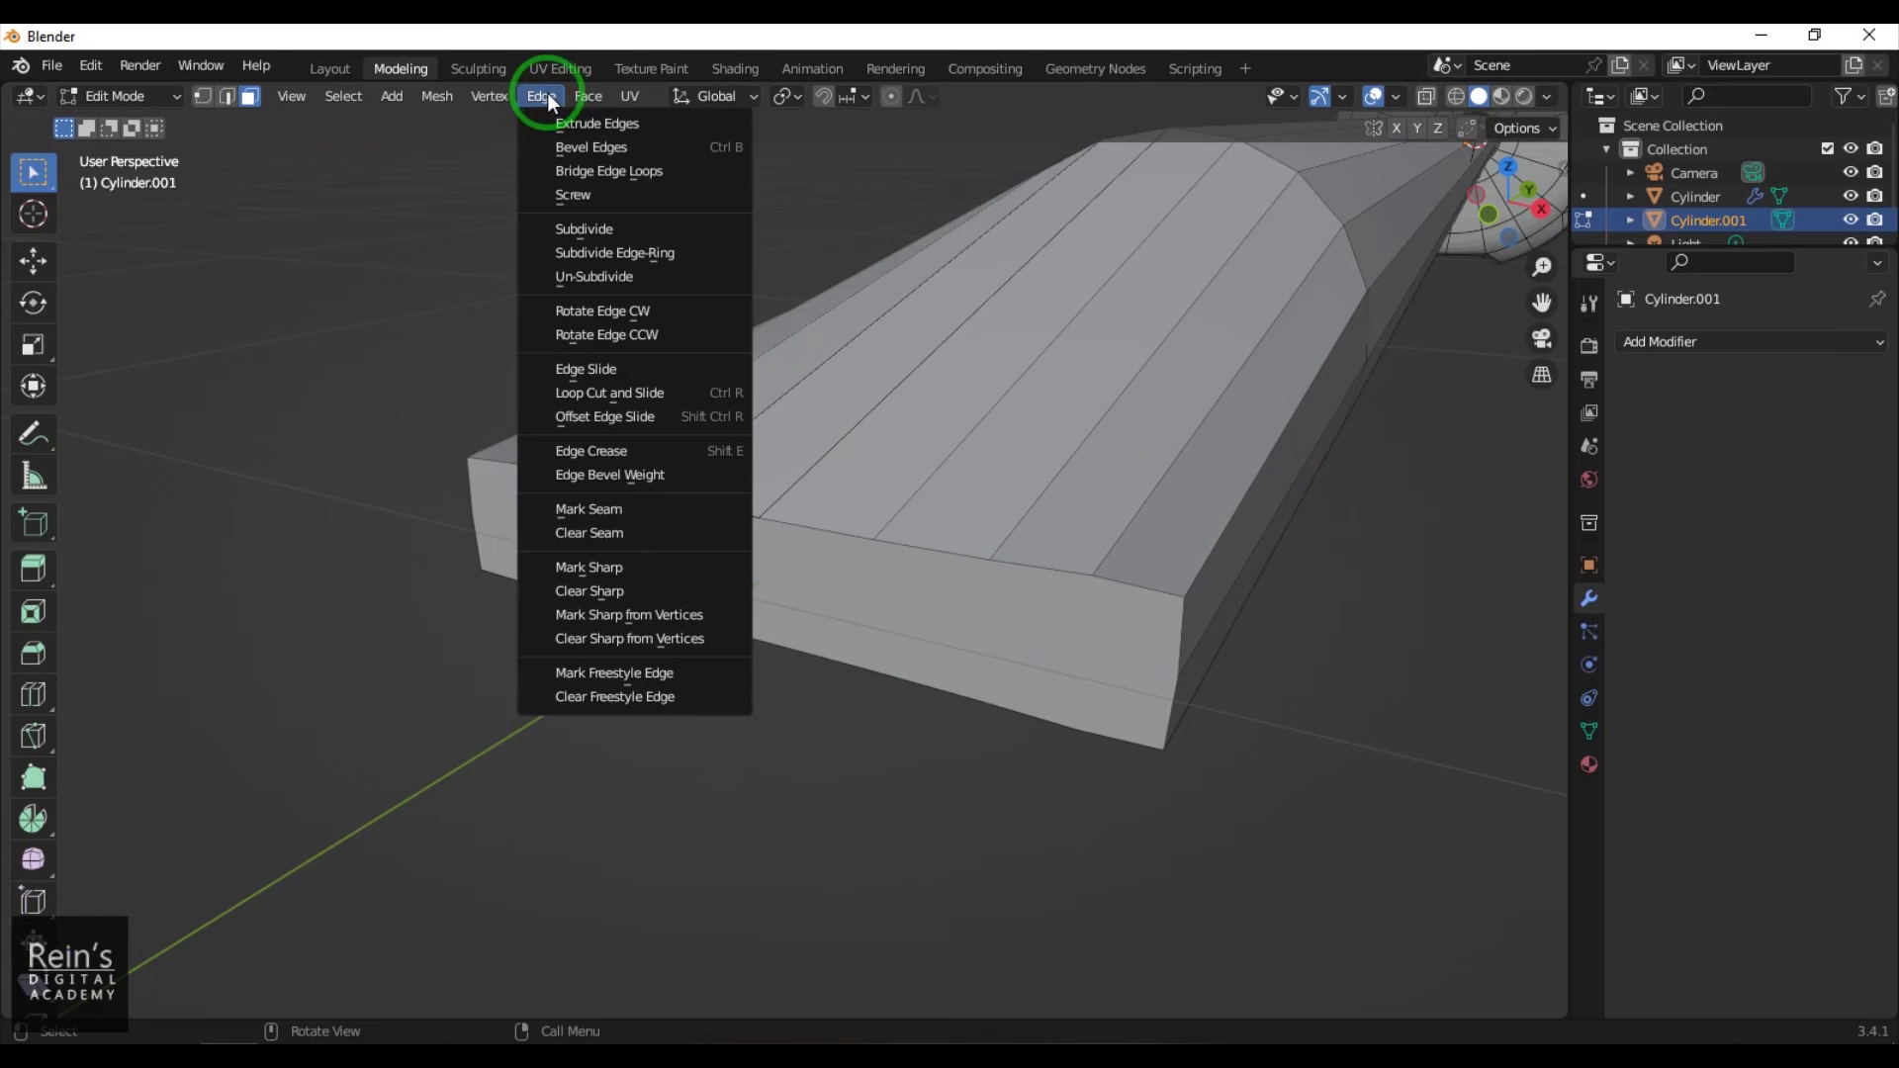
mouse_move(509, 99)
mouse_move(589, 96)
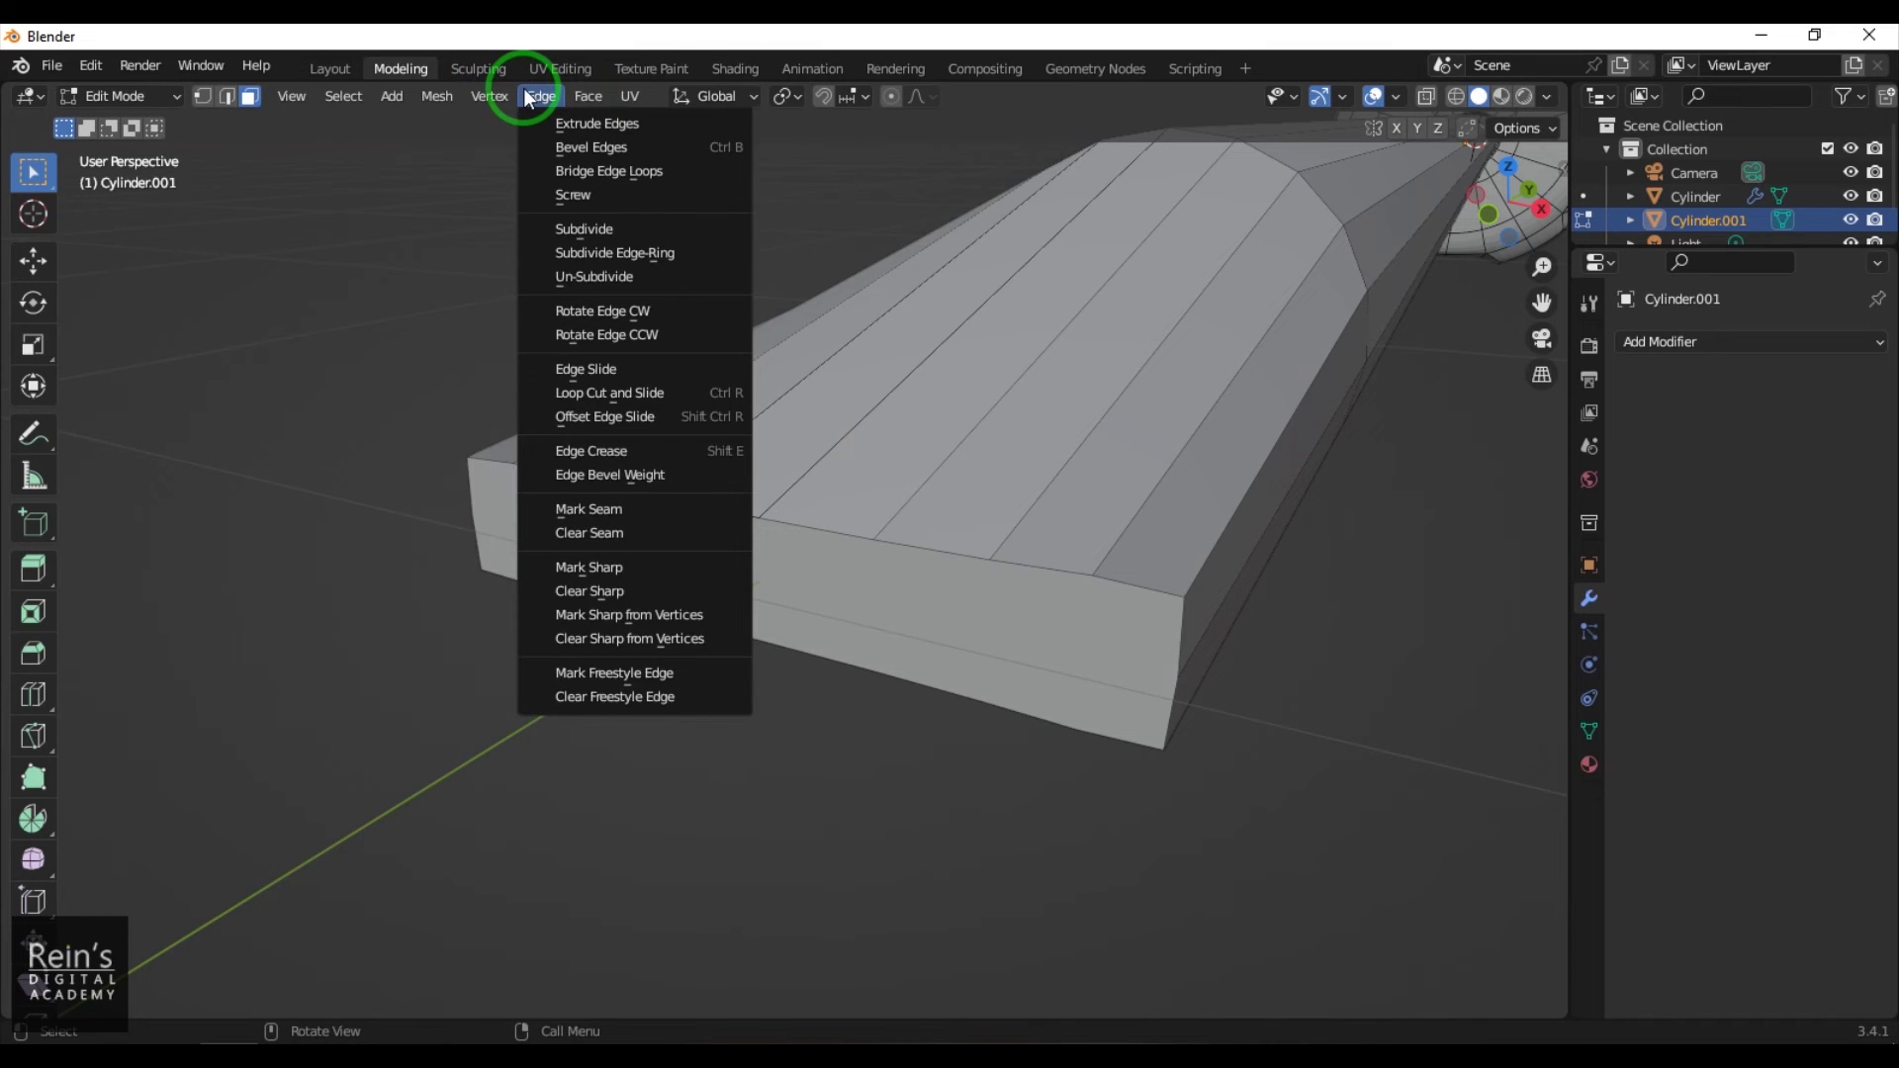
mouse_move(438, 99)
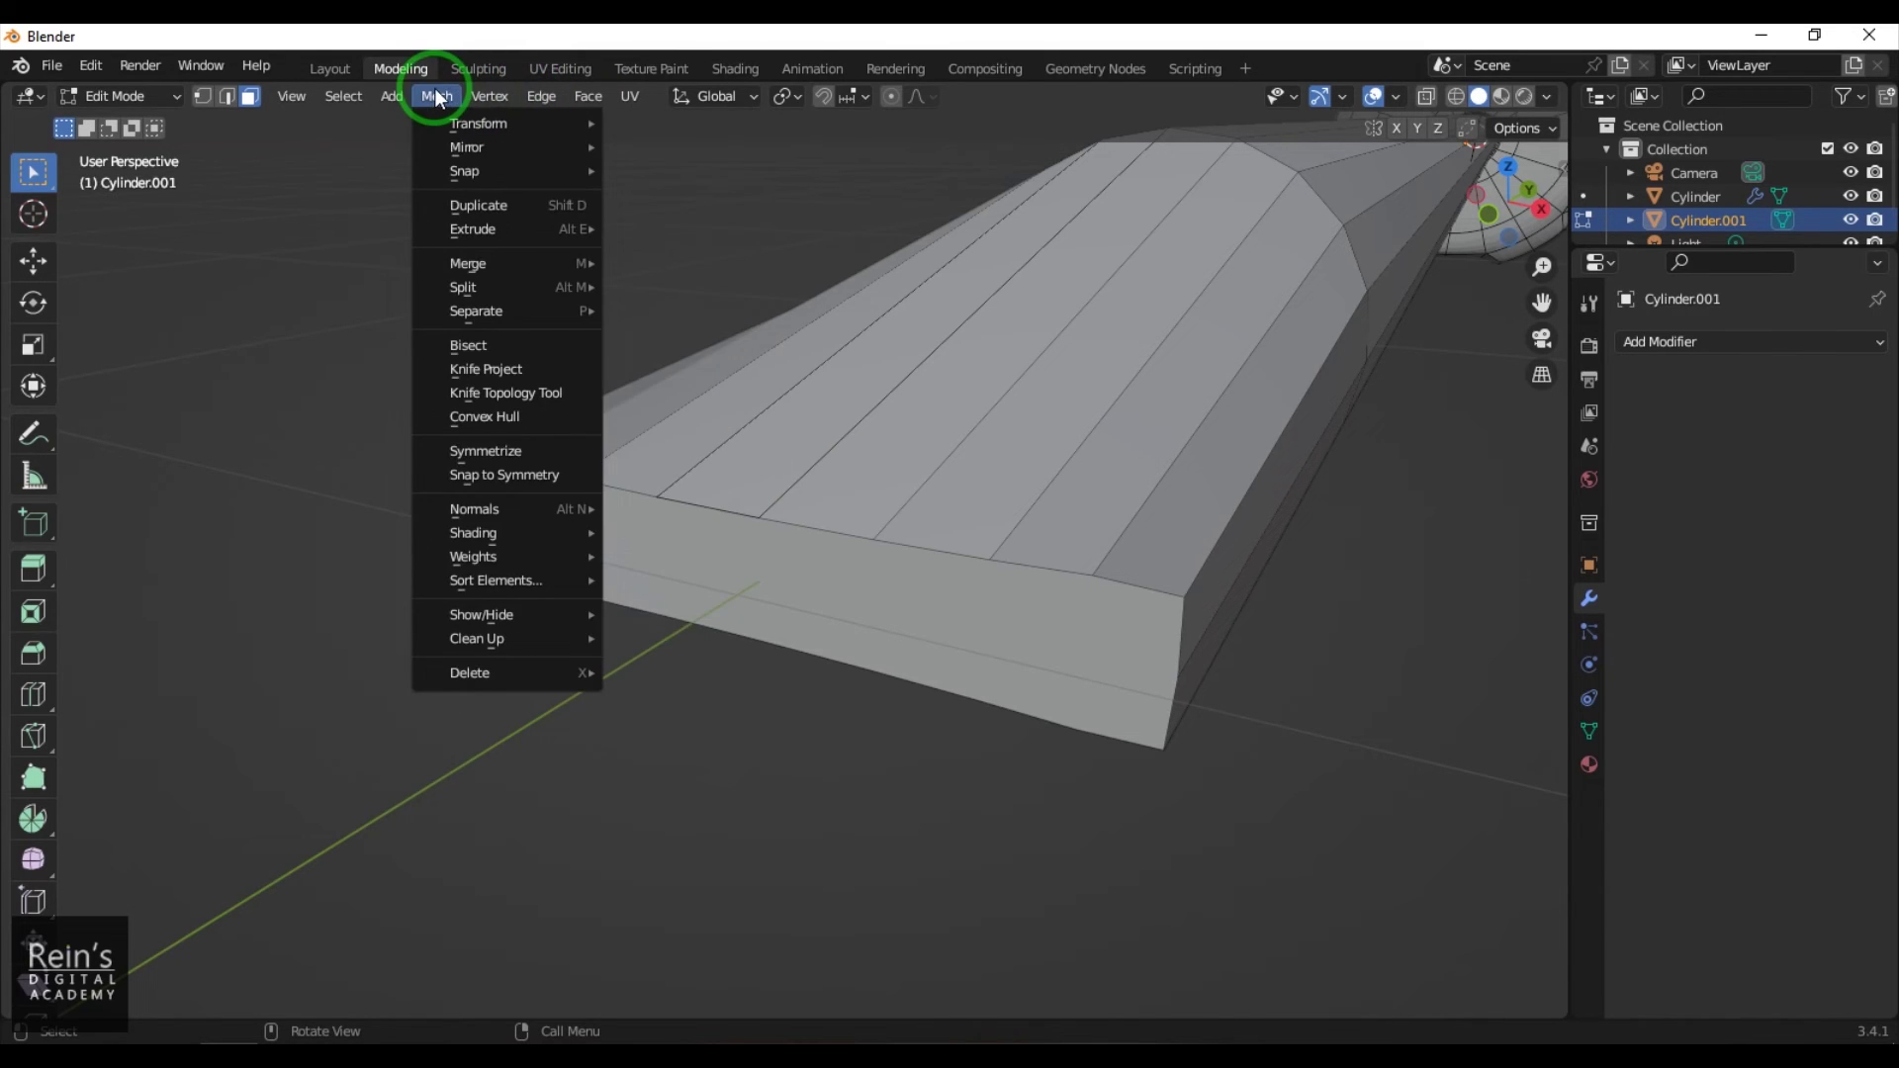
click(570, 395)
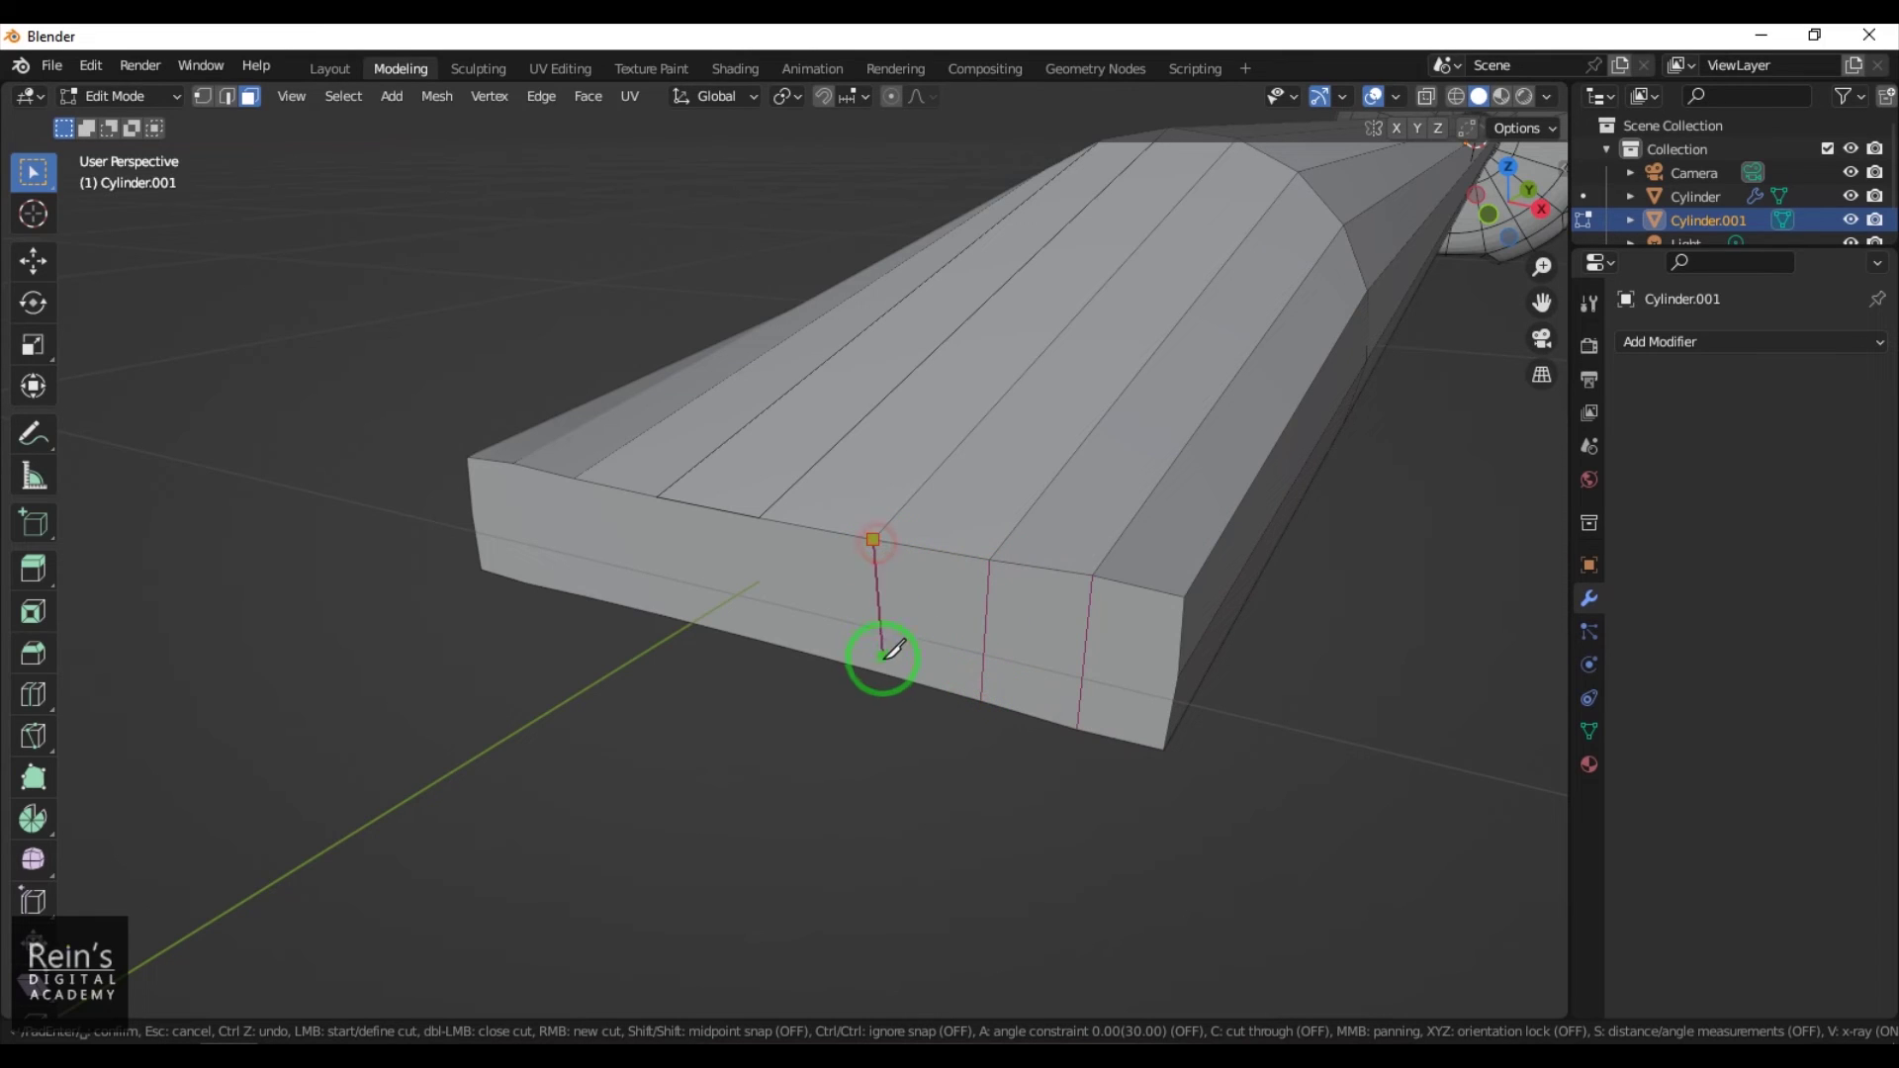
click(759, 517)
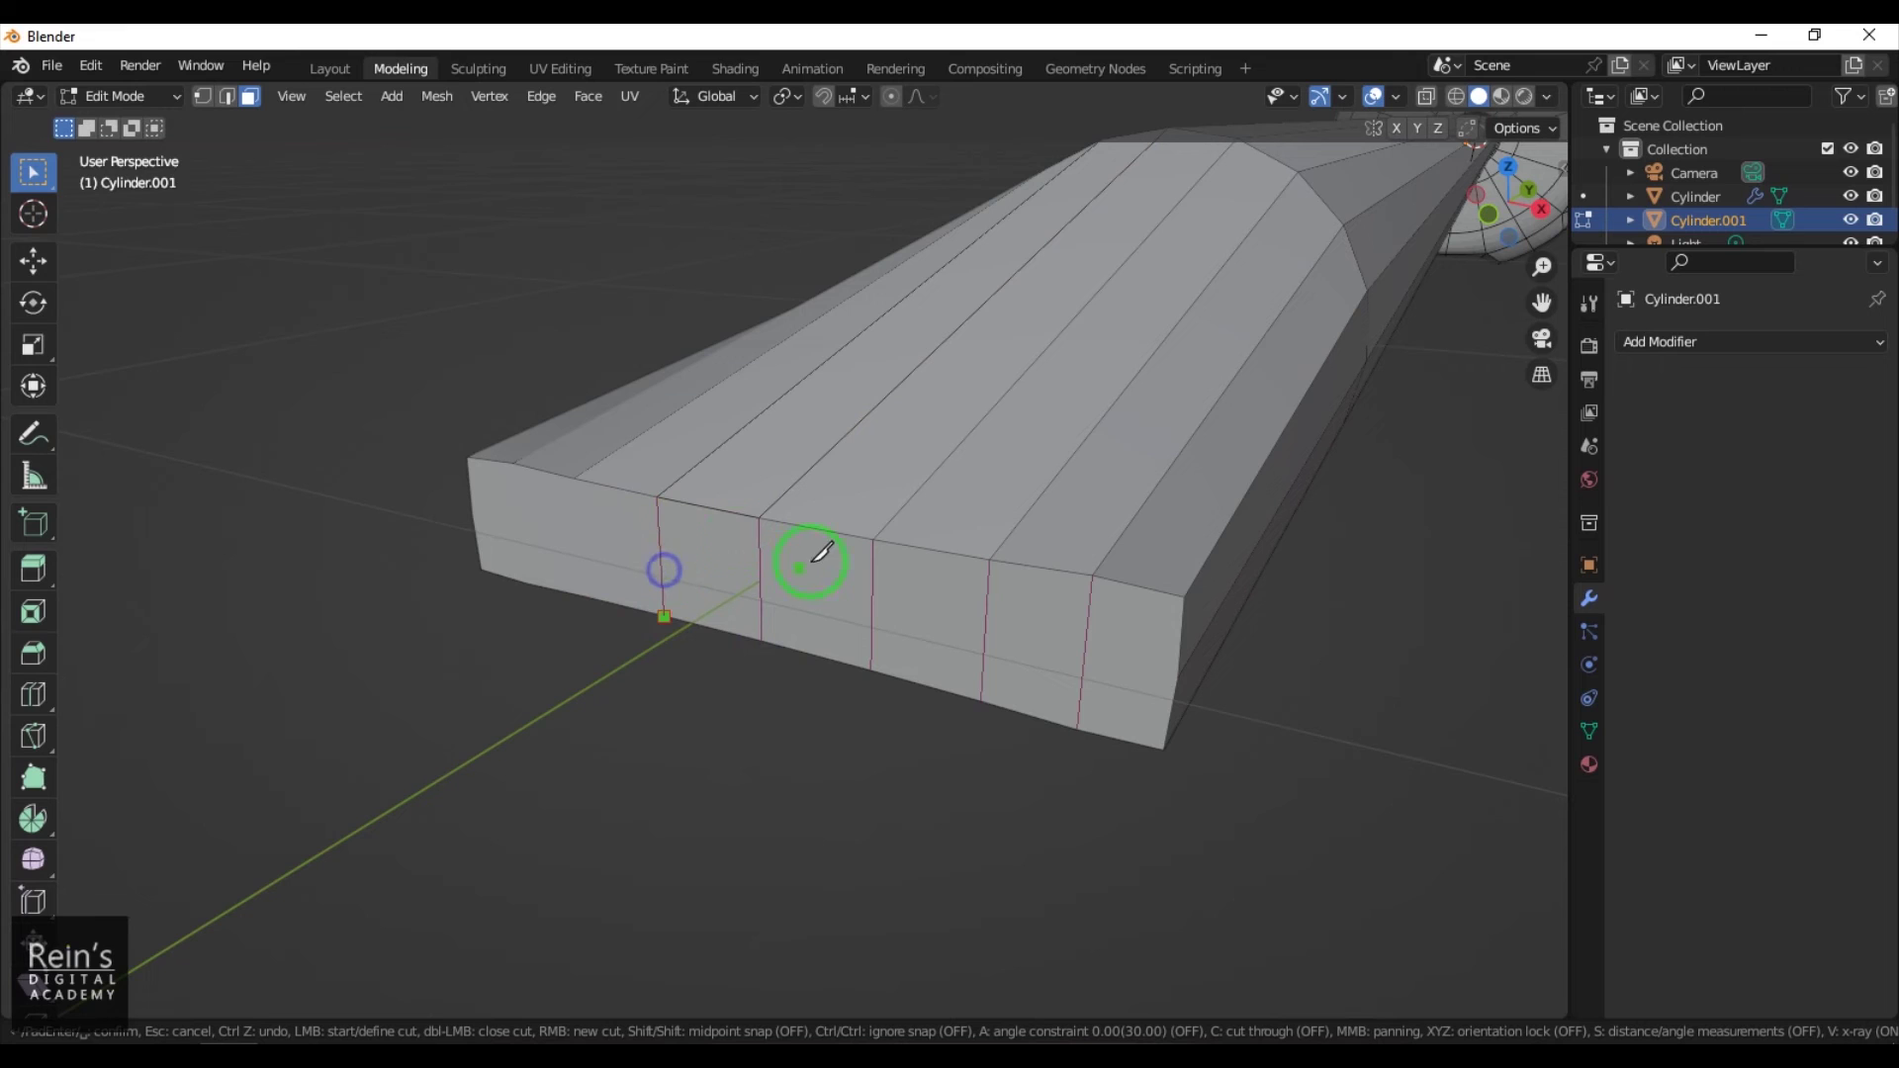
click(575, 480)
click(583, 594)
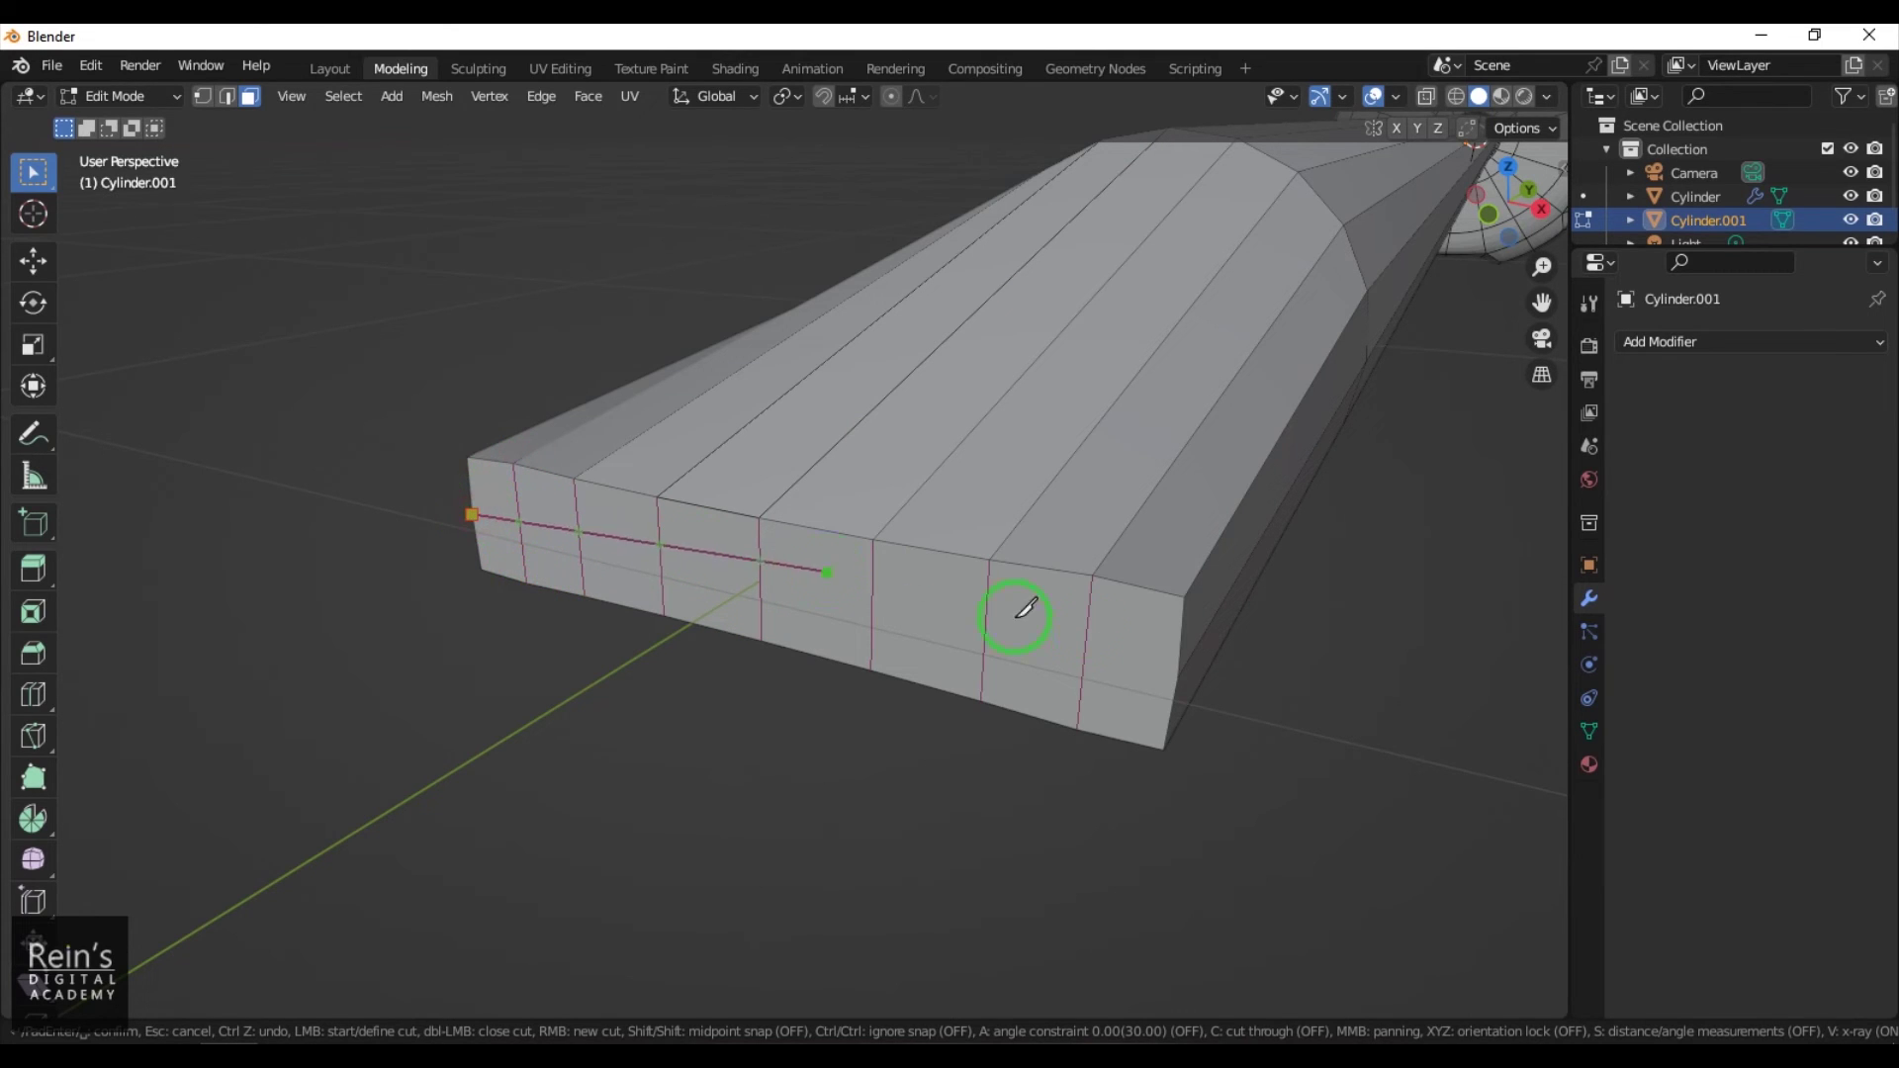
Cut a horizontal edge across the middle of the blade's end face and apply all the knife cuts
click(1177, 675)
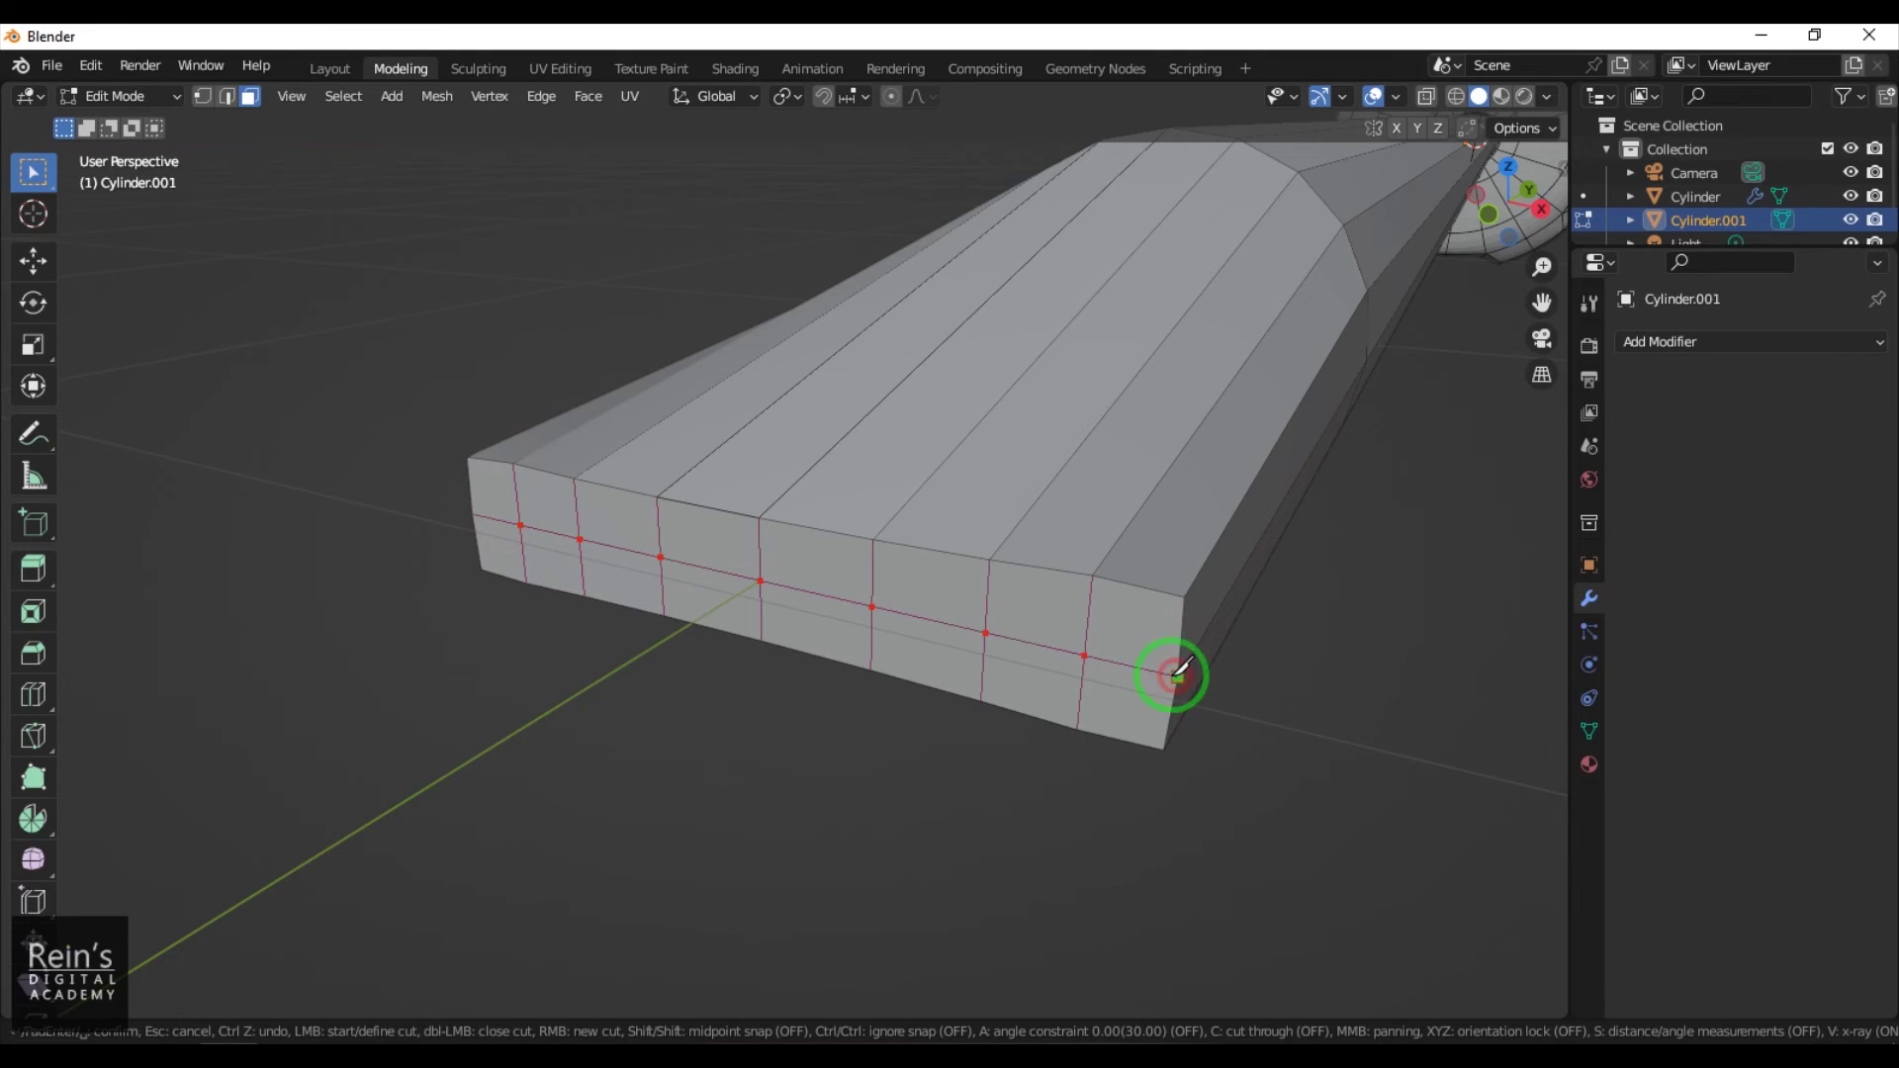
right_click(1175, 673)
key(Return)
scroll(814, 733, down, 5)
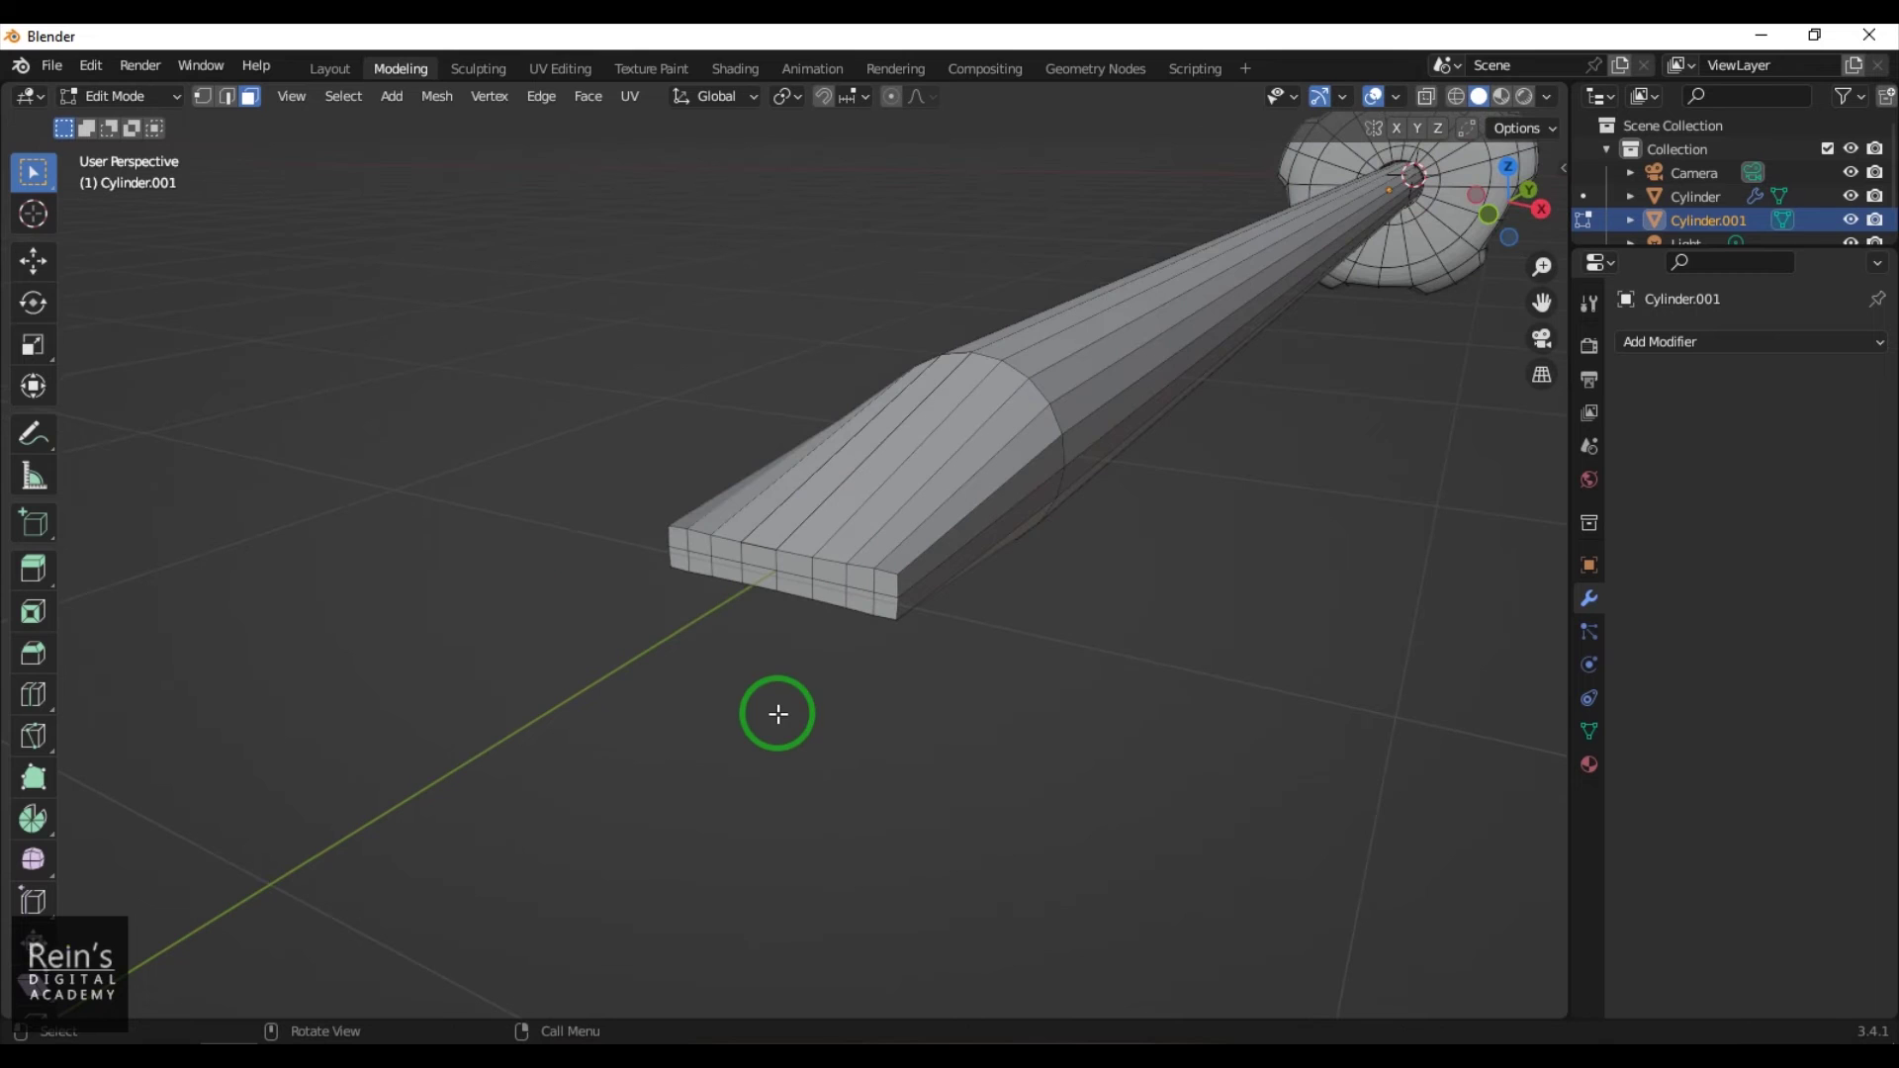
Hide the screwdriver handle object to expose the rear end of the shaft
middle_drag(1000, 712, 1013, 676)
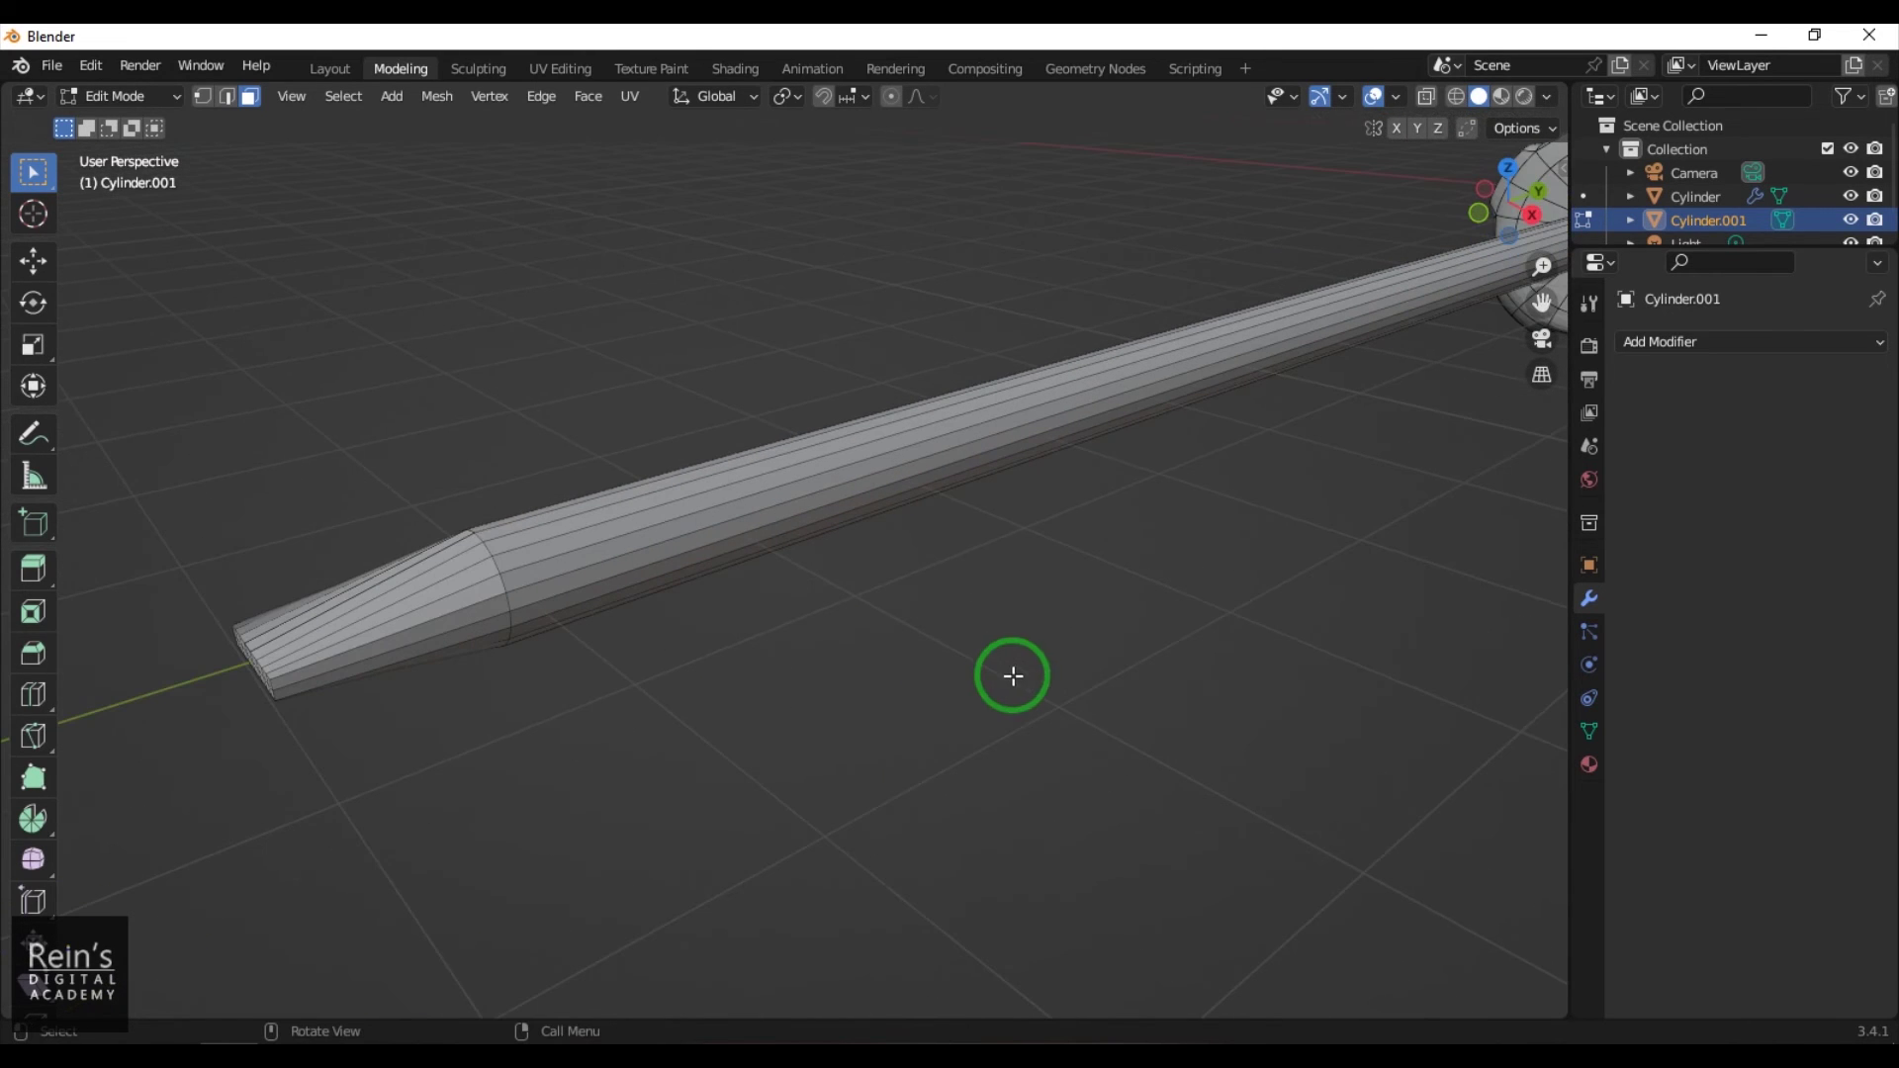
click(1851, 195)
scroll(1181, 593, down, 2)
middle_drag(1180, 599, 1018, 692)
shift+middle_drag(970, 805, 726, 672)
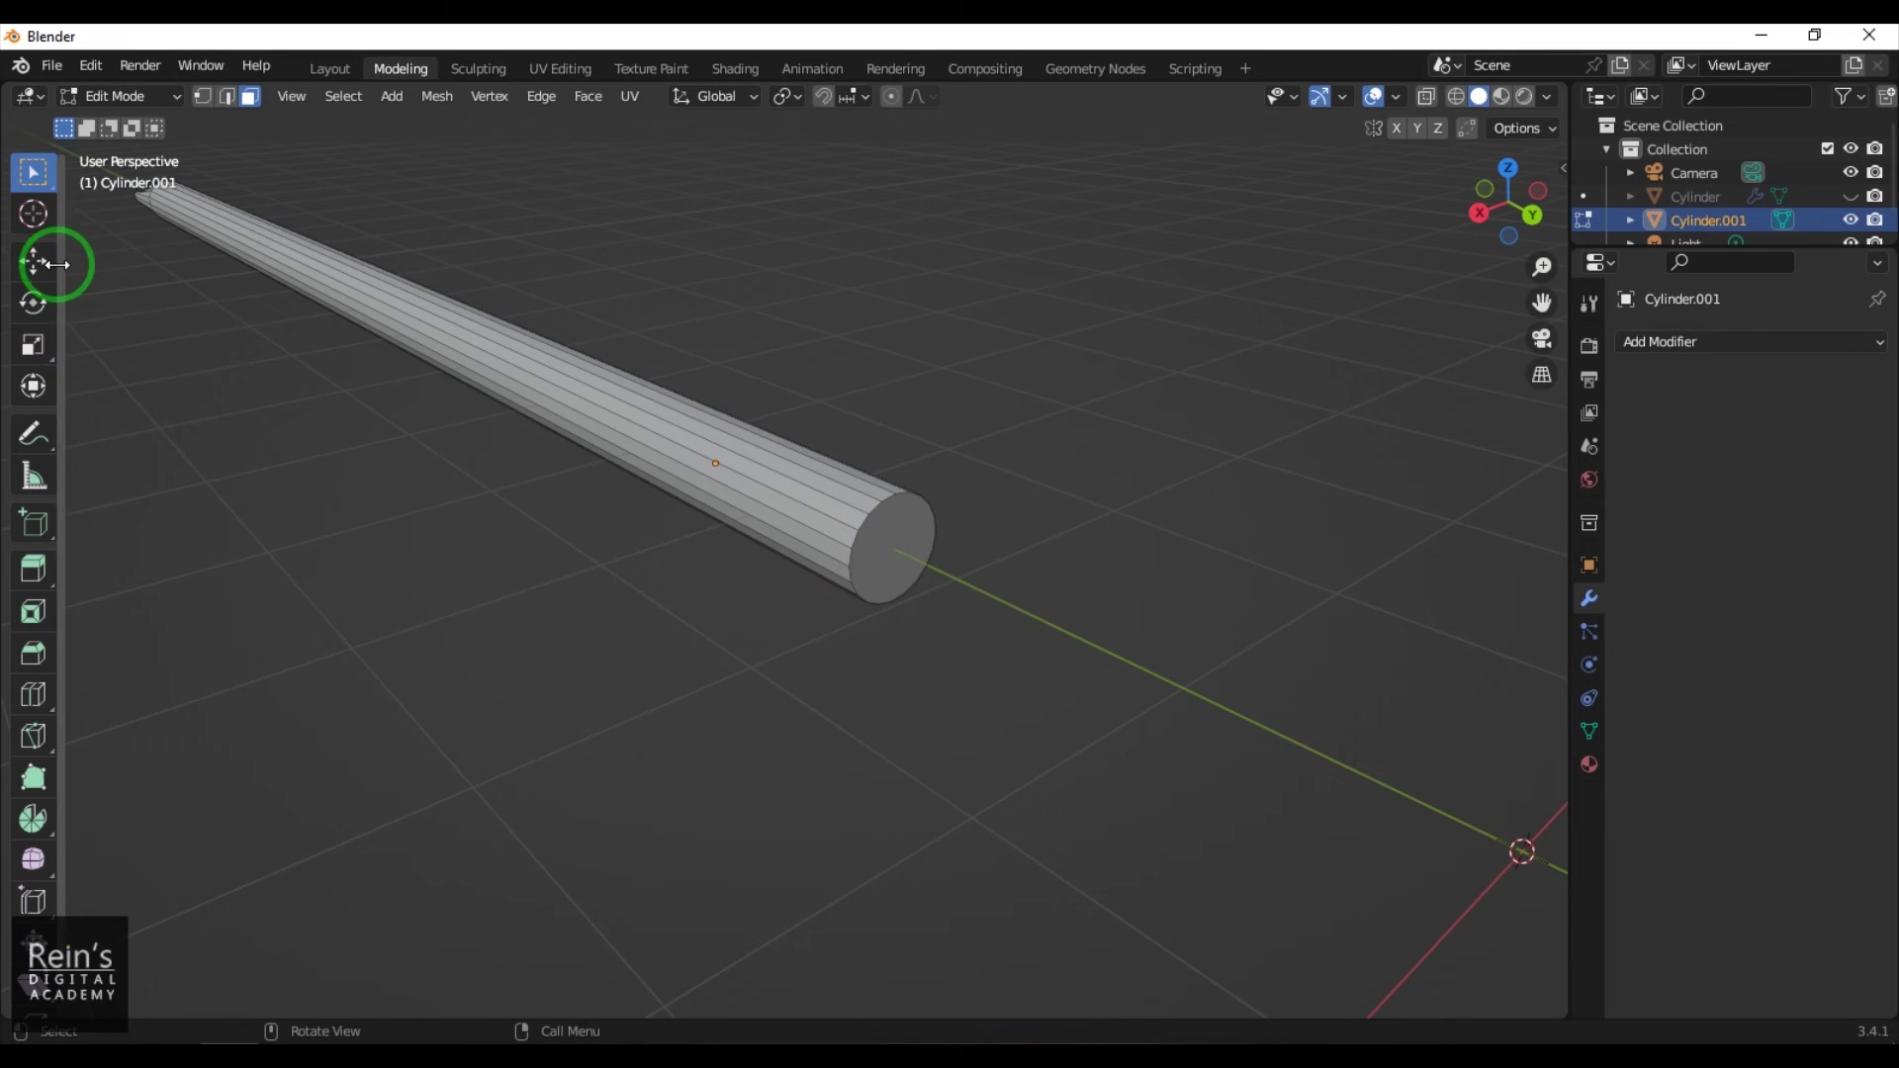
Extrude the shaft's round rear end face in place and merge the new vertices at its centre
click(882, 543)
scroll(924, 636, up, 3)
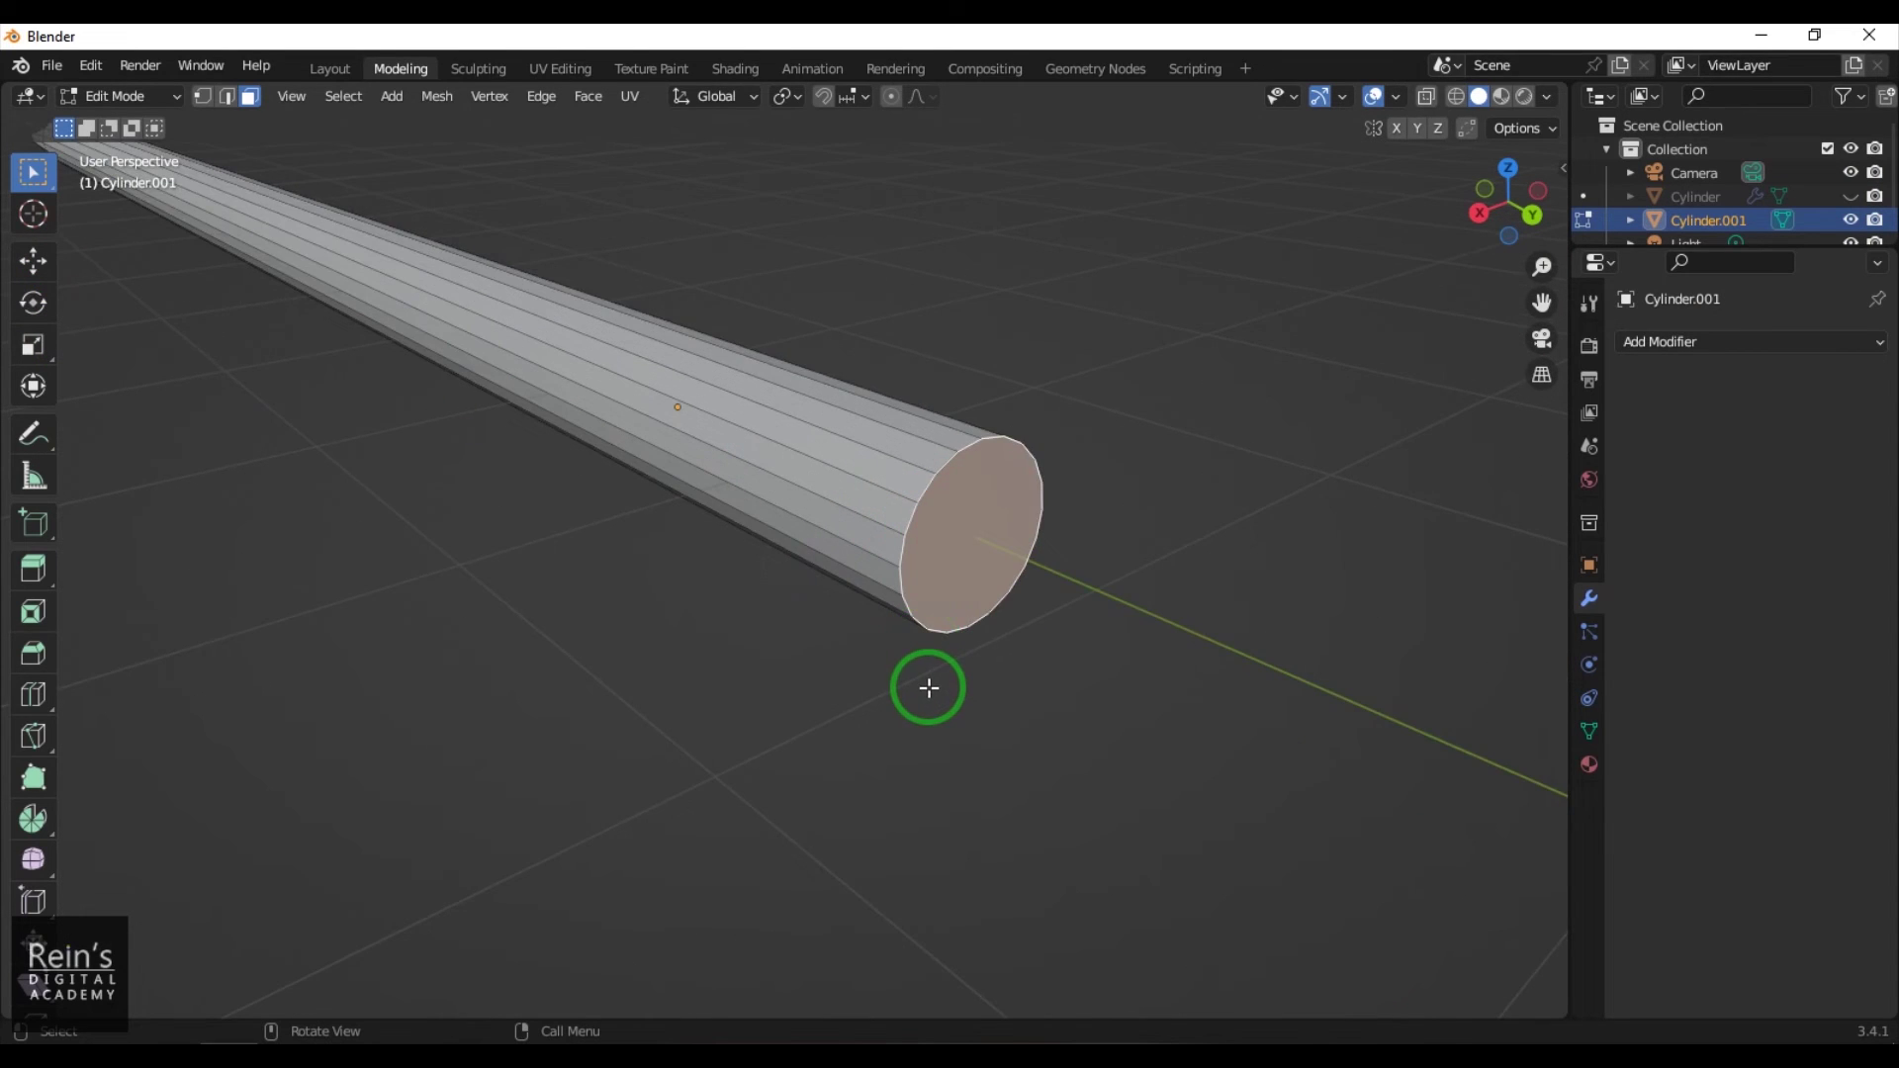
scroll(928, 687, up, 5)
key(e)
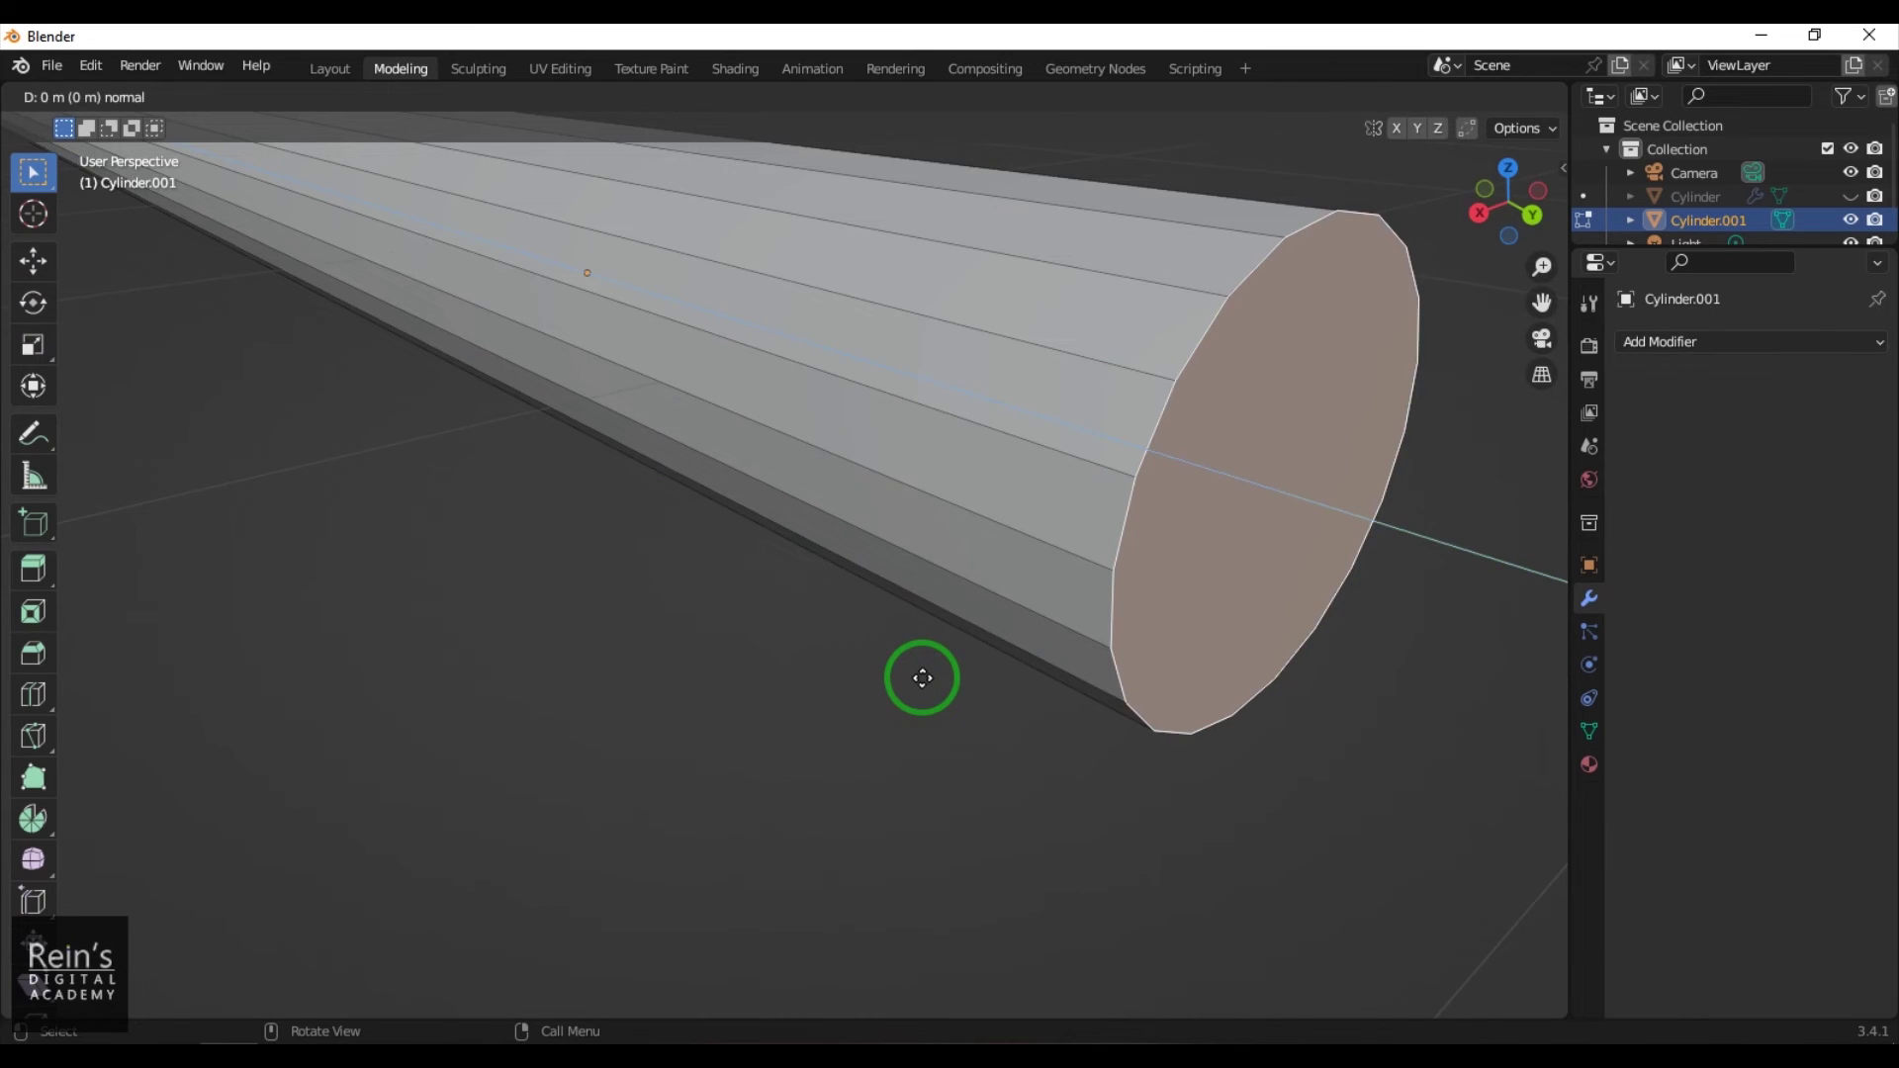
click(923, 678)
click(1270, 571)
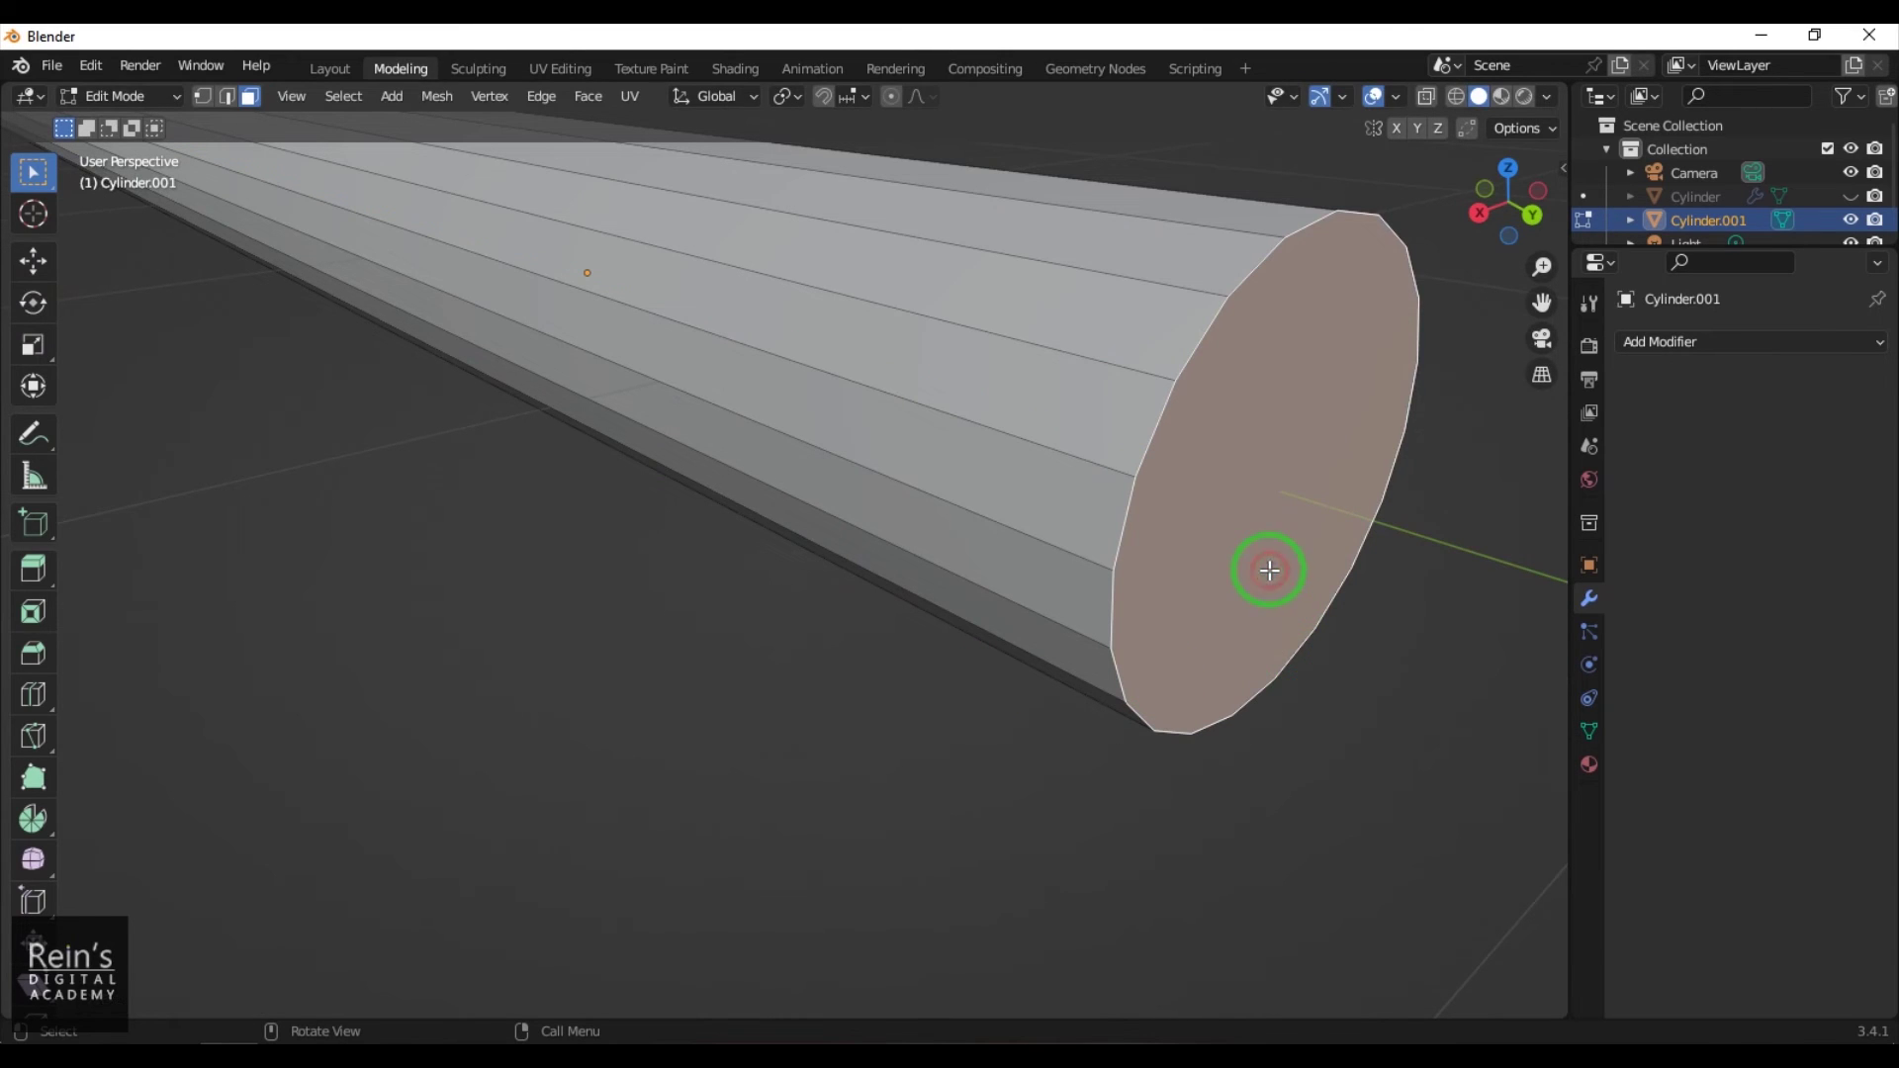
key(m)
click(1264, 566)
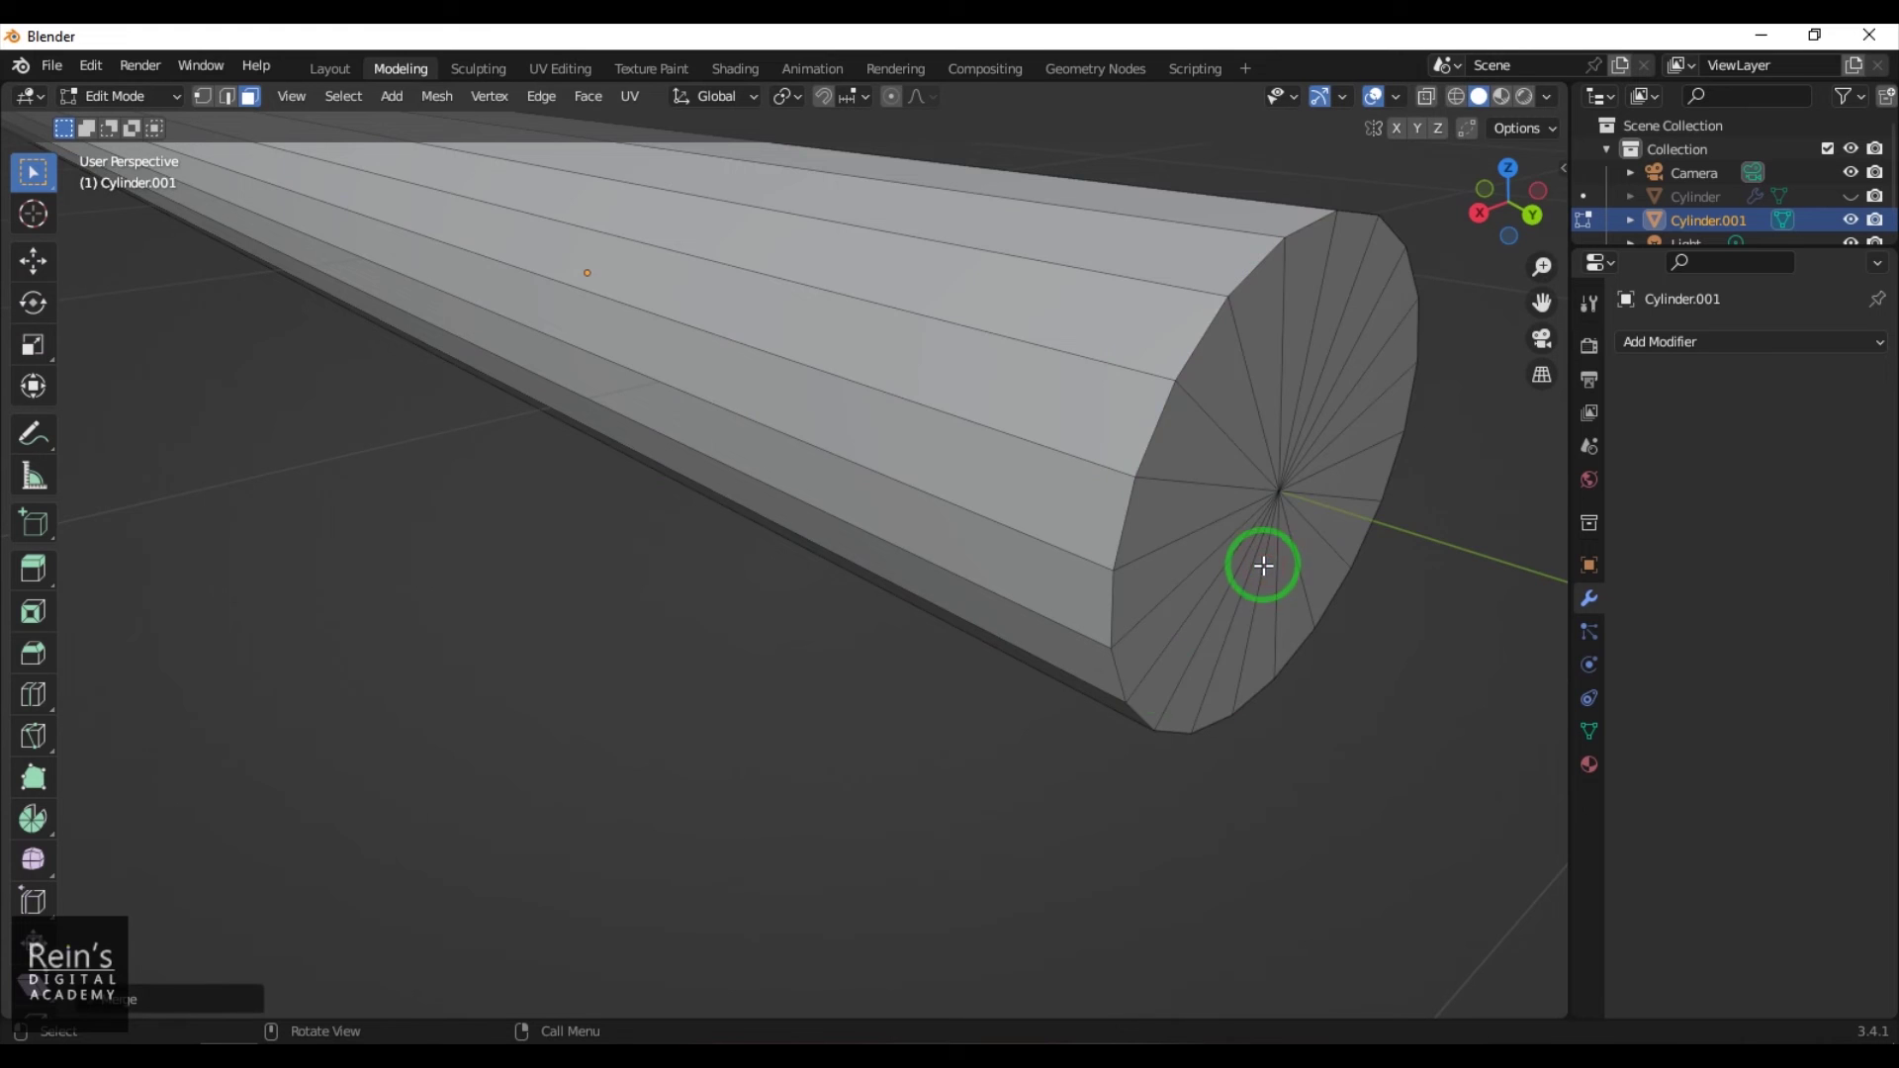
In top view with see-through display, select the vertices of the ring where blade meets shaft, leaving out the centre ones
middle_drag(704, 762, 771, 721)
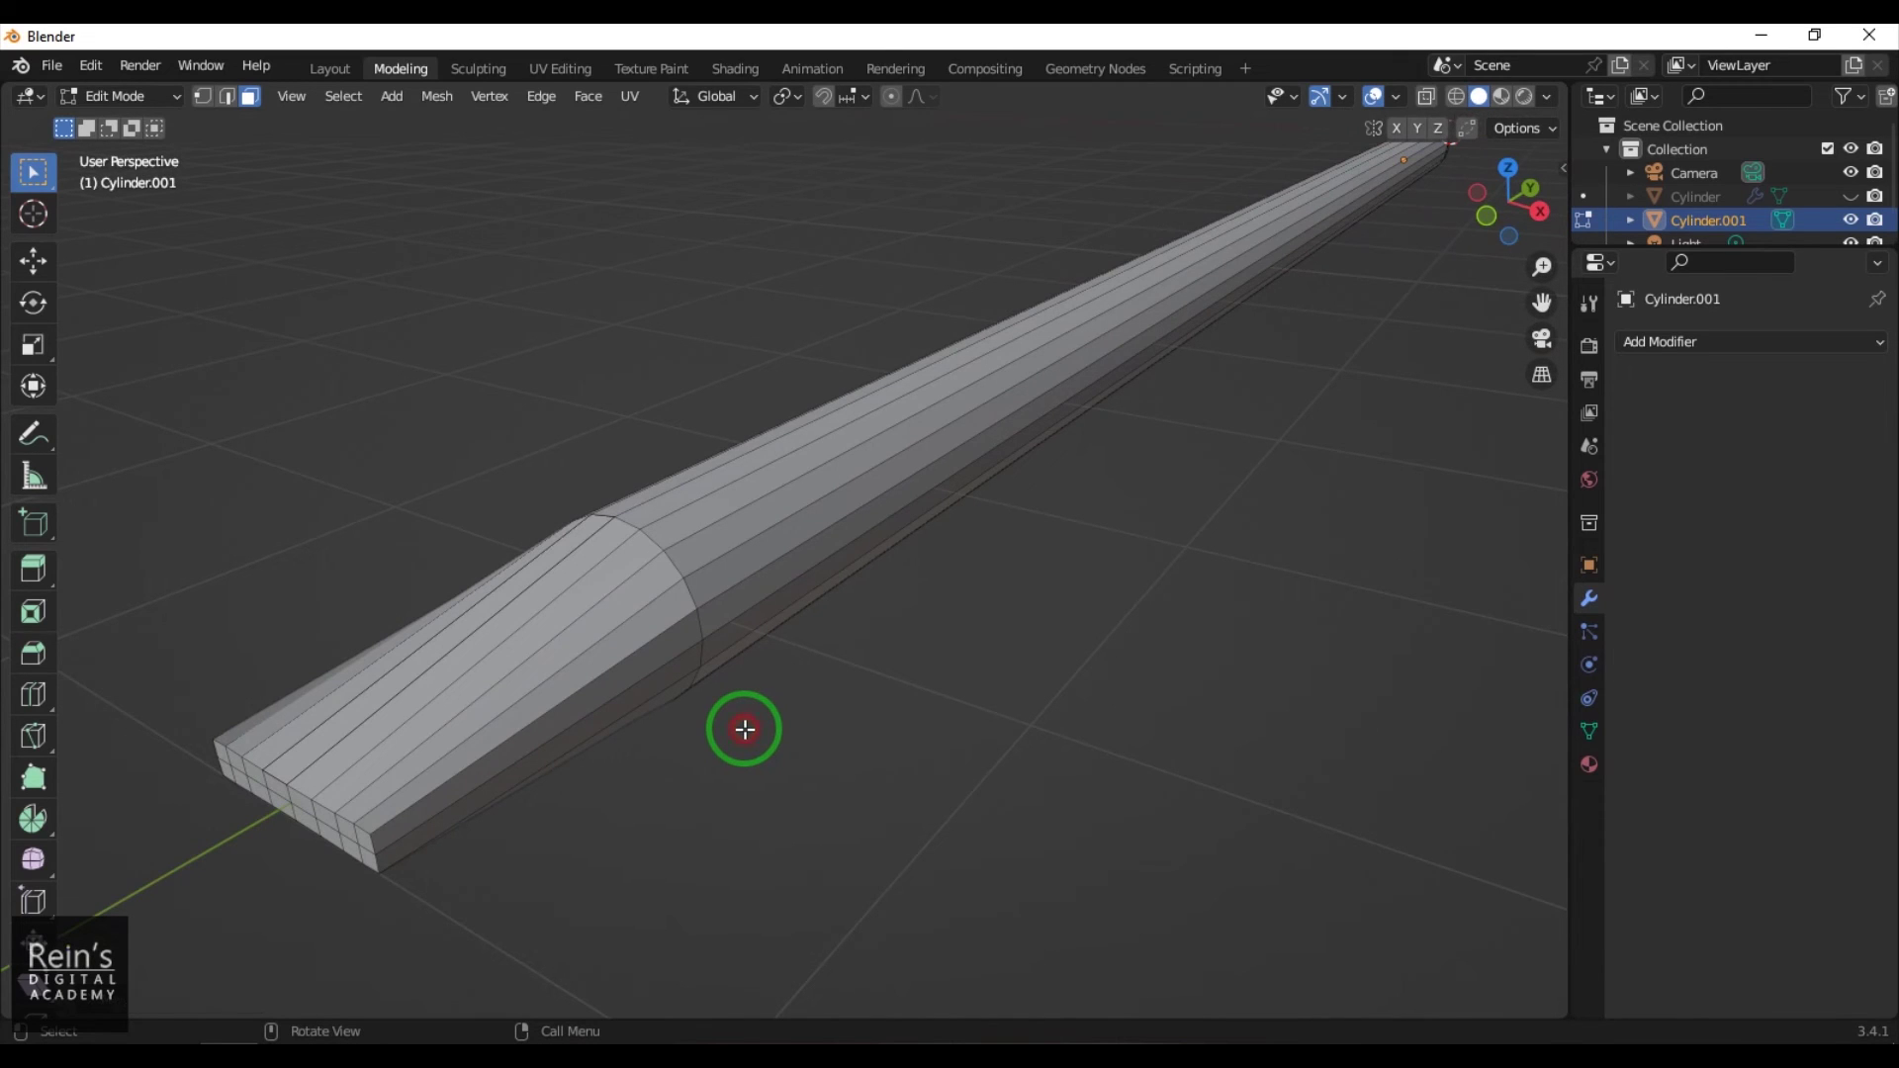
key(KP_1)
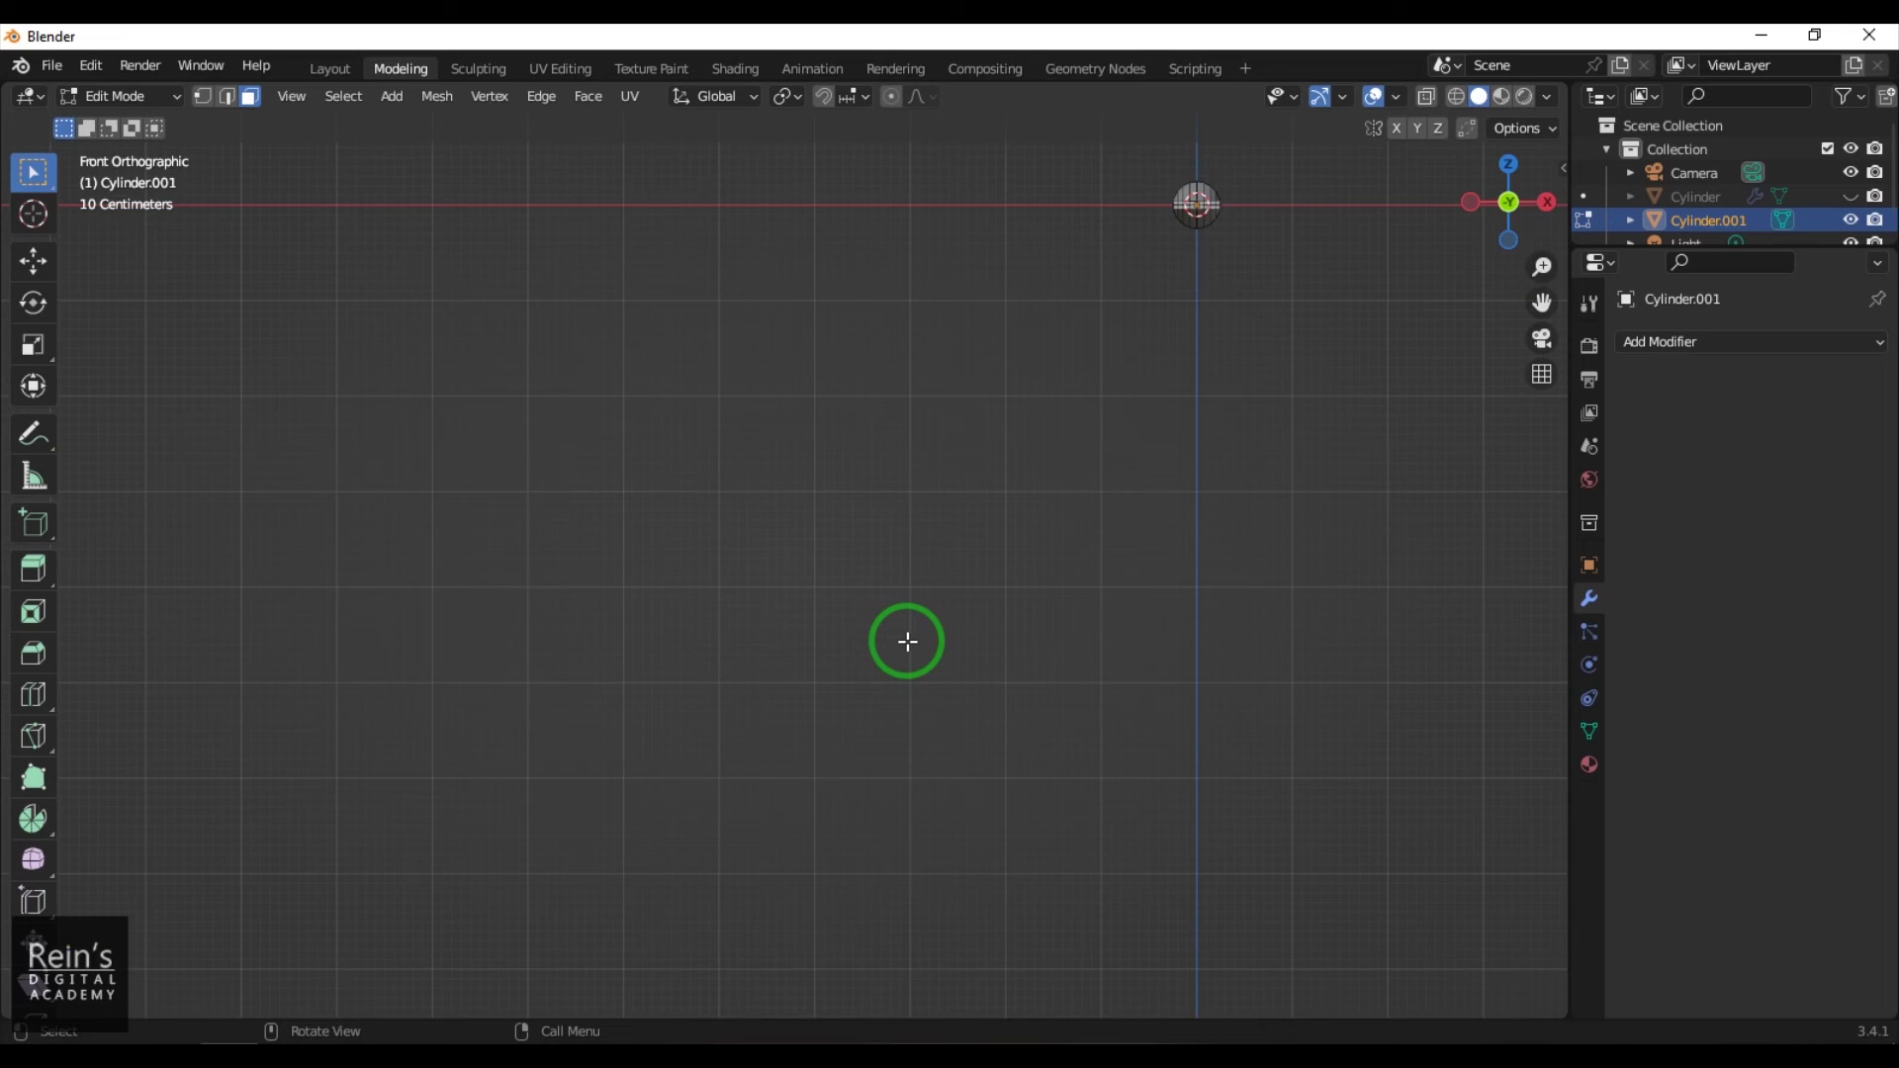
key(KP_3)
key(KP_7)
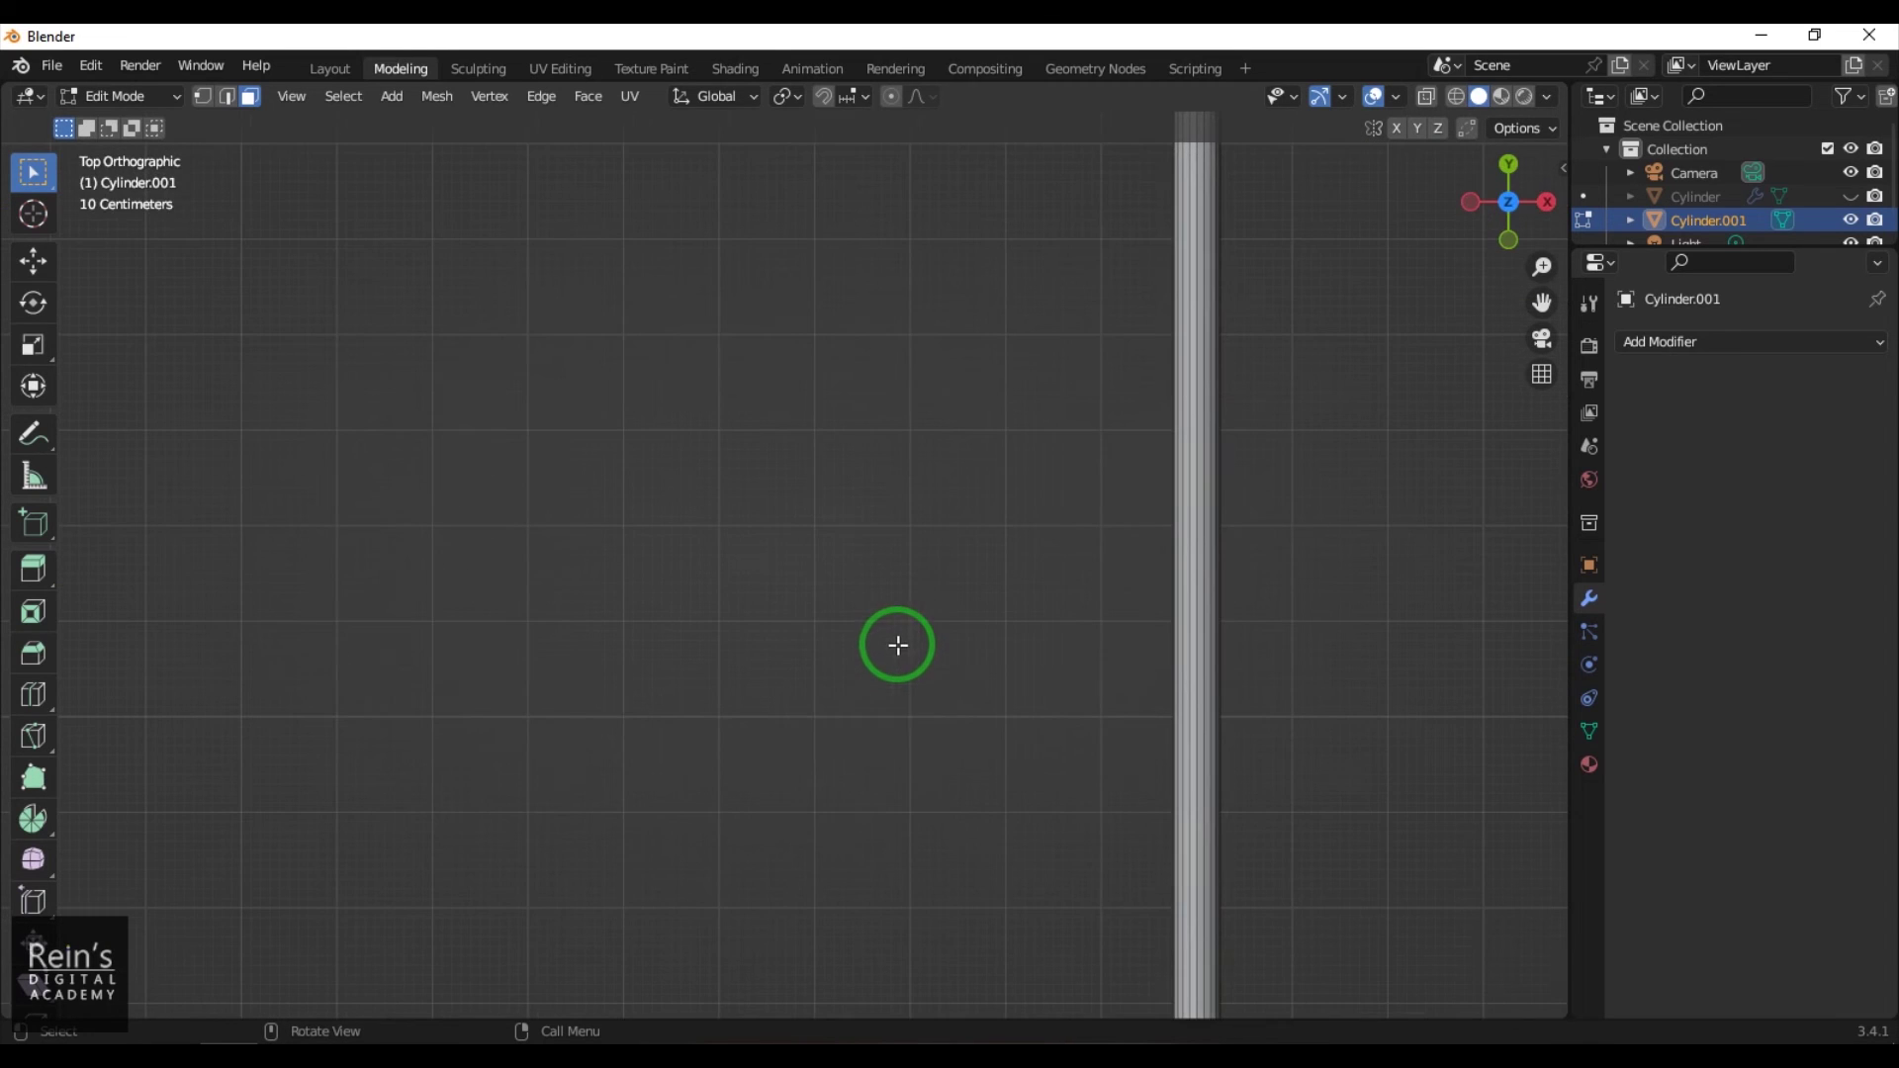
shift+middle_drag(869, 818, 539, 260)
scroll(1034, 686, up, 4)
shift+middle_drag(1220, 805, 997, 596)
scroll(1007, 633, up, 4)
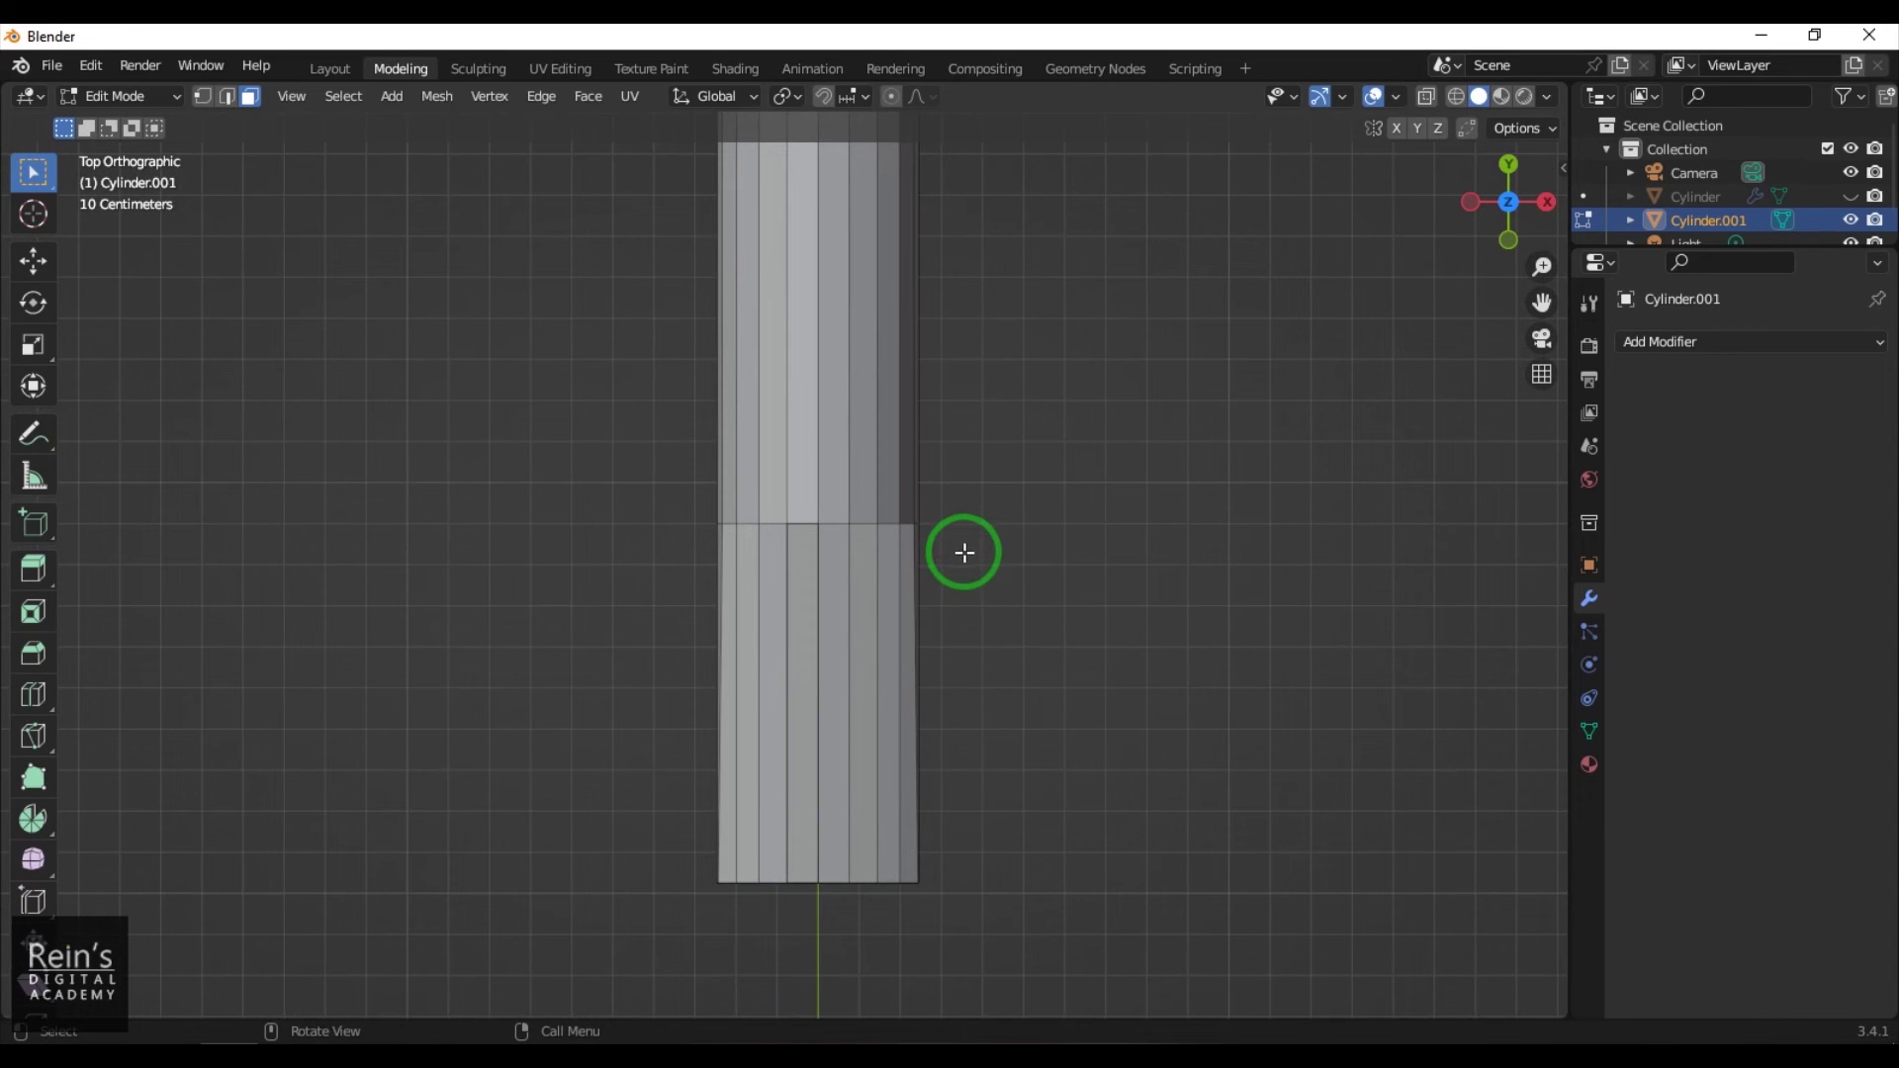
key(1)
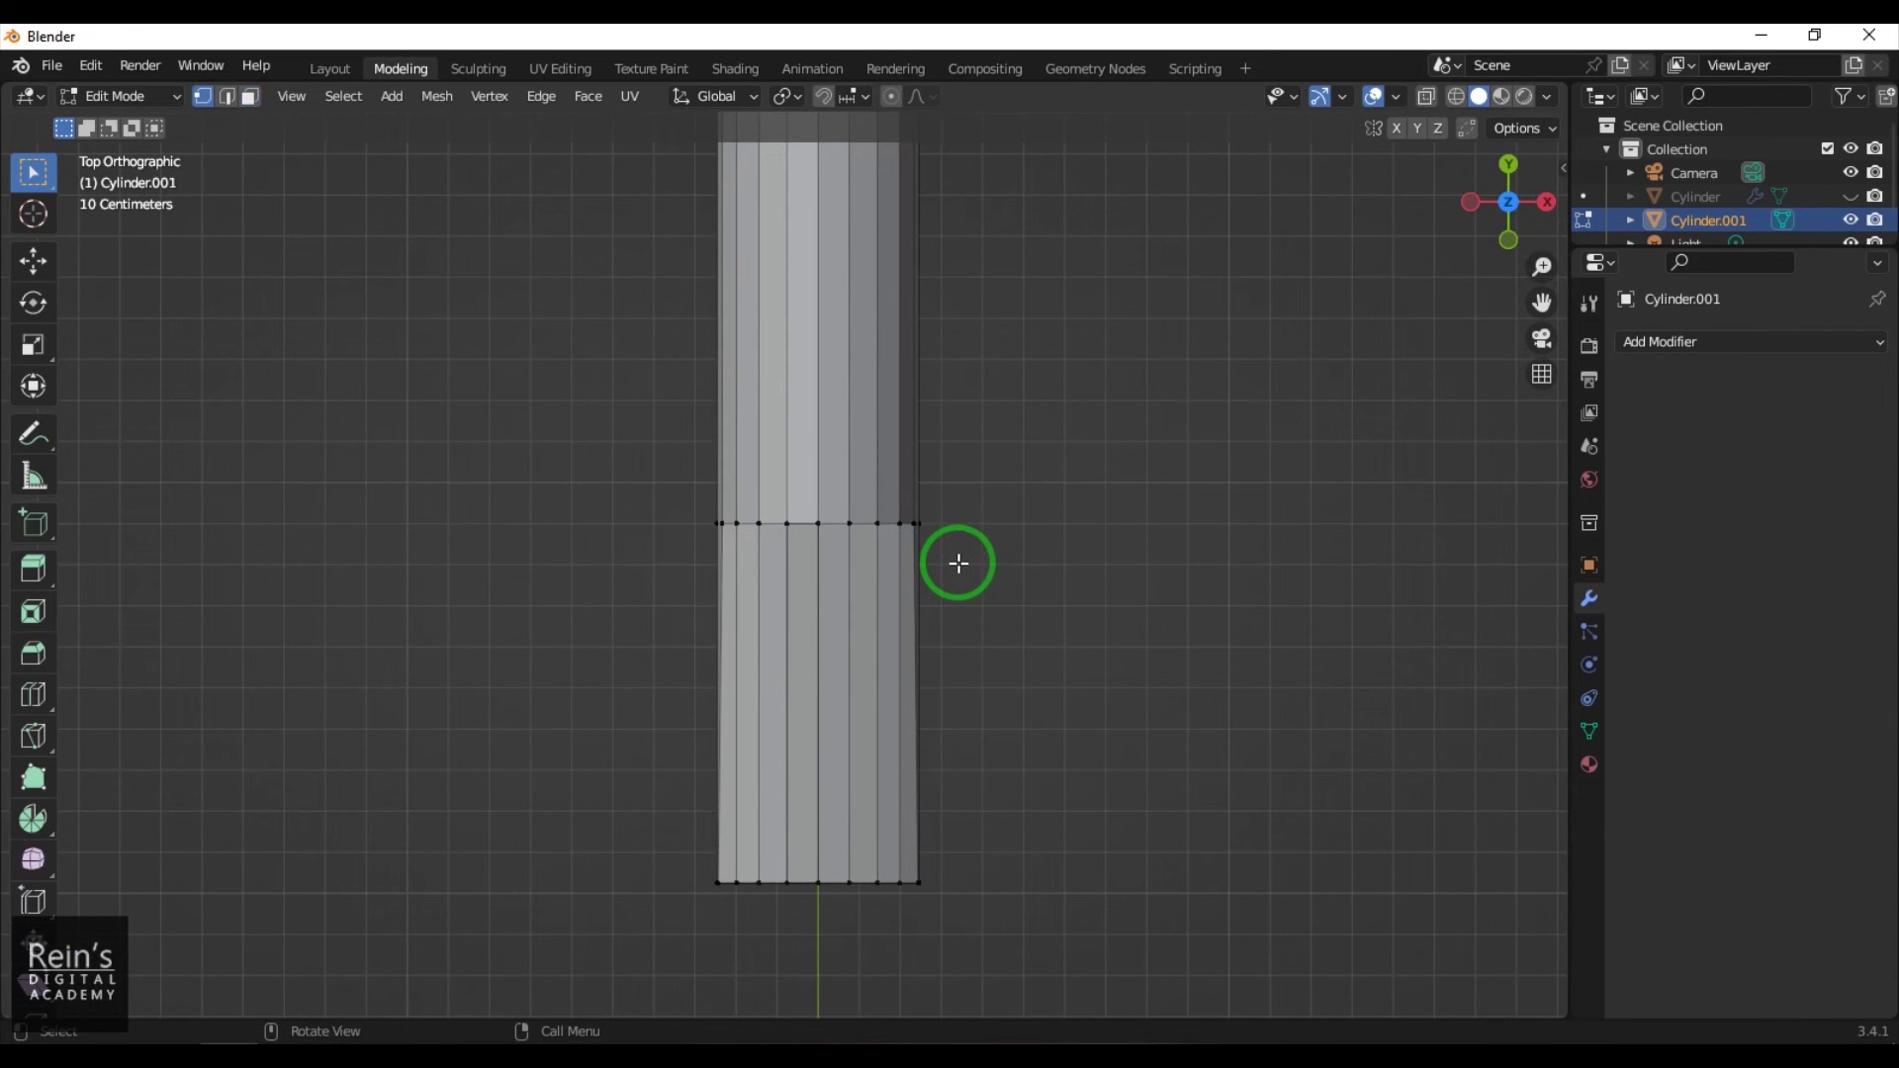
key(alt+z)
scroll(992, 593, up, 1)
scroll(995, 594, up, 1)
alt+click(898, 532)
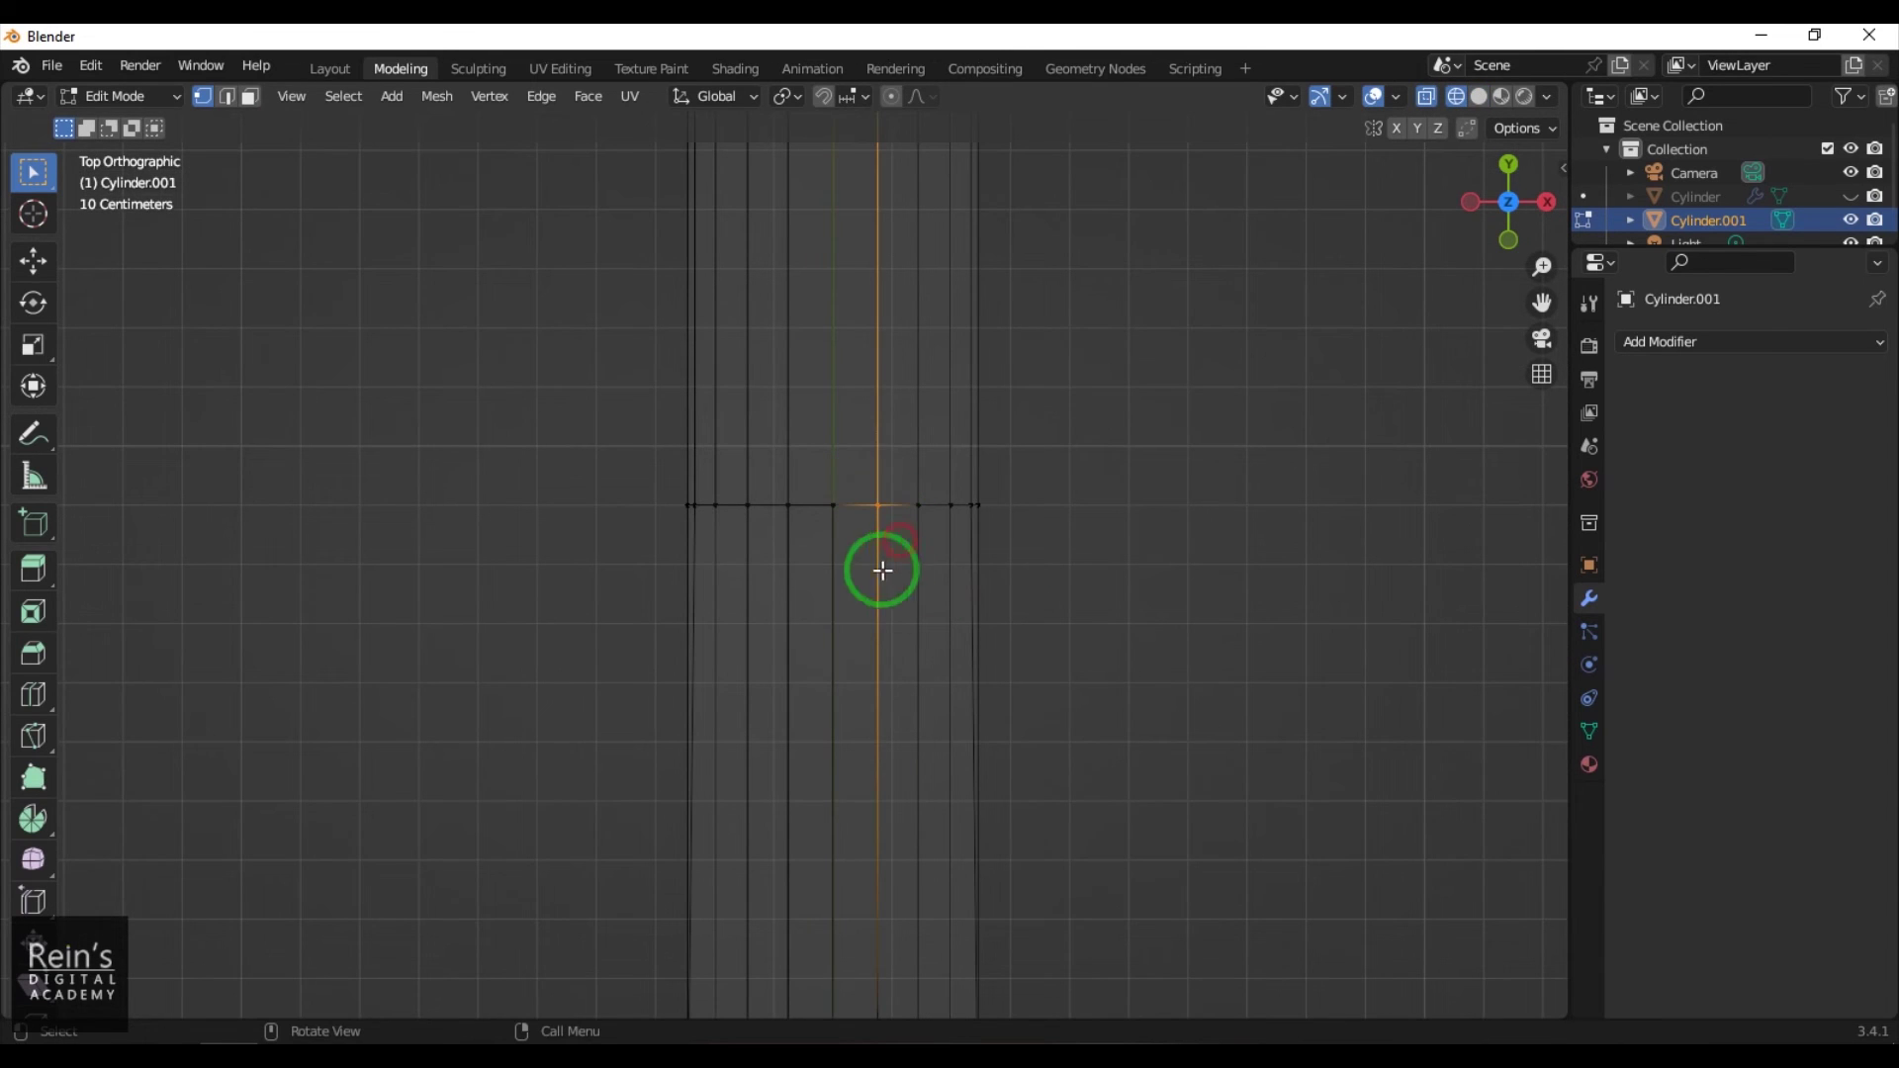
alt+shift+click(797, 515)
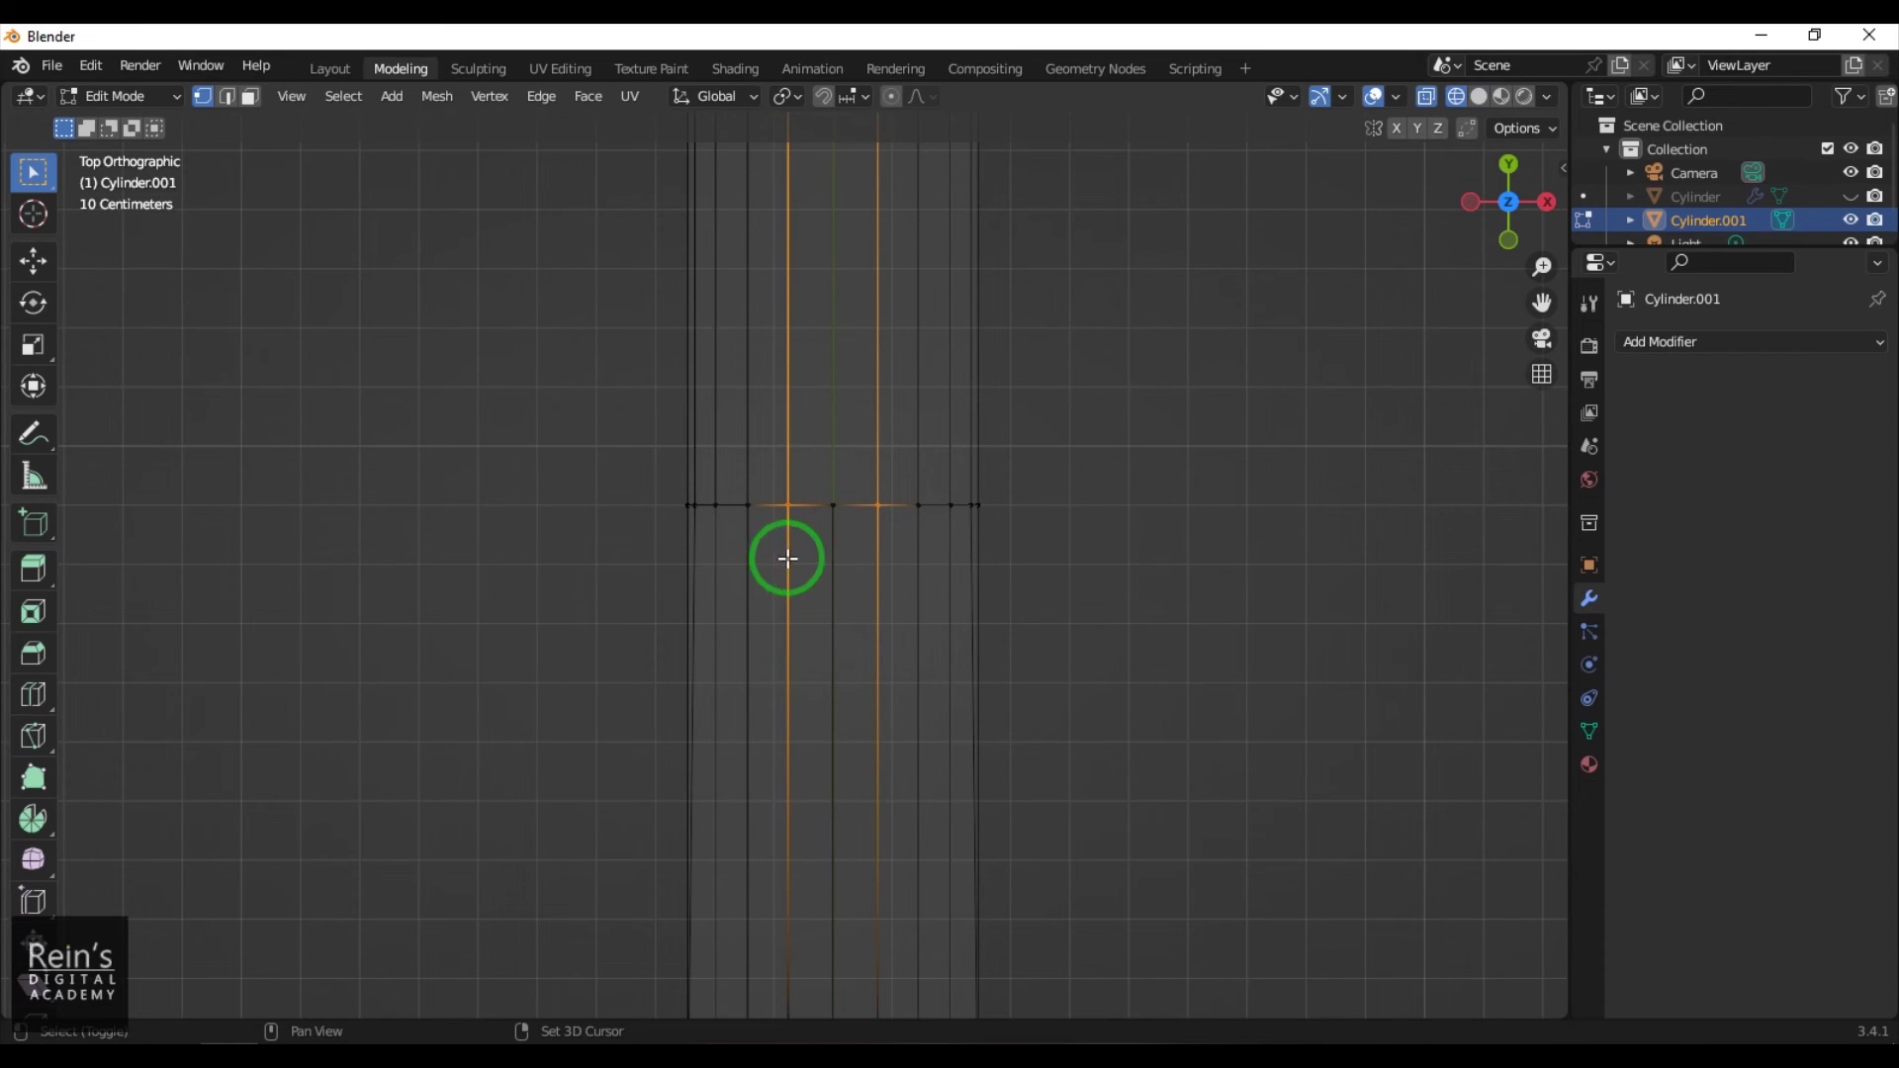
drag(638, 482, 1098, 536)
alt+shift+click(839, 518)
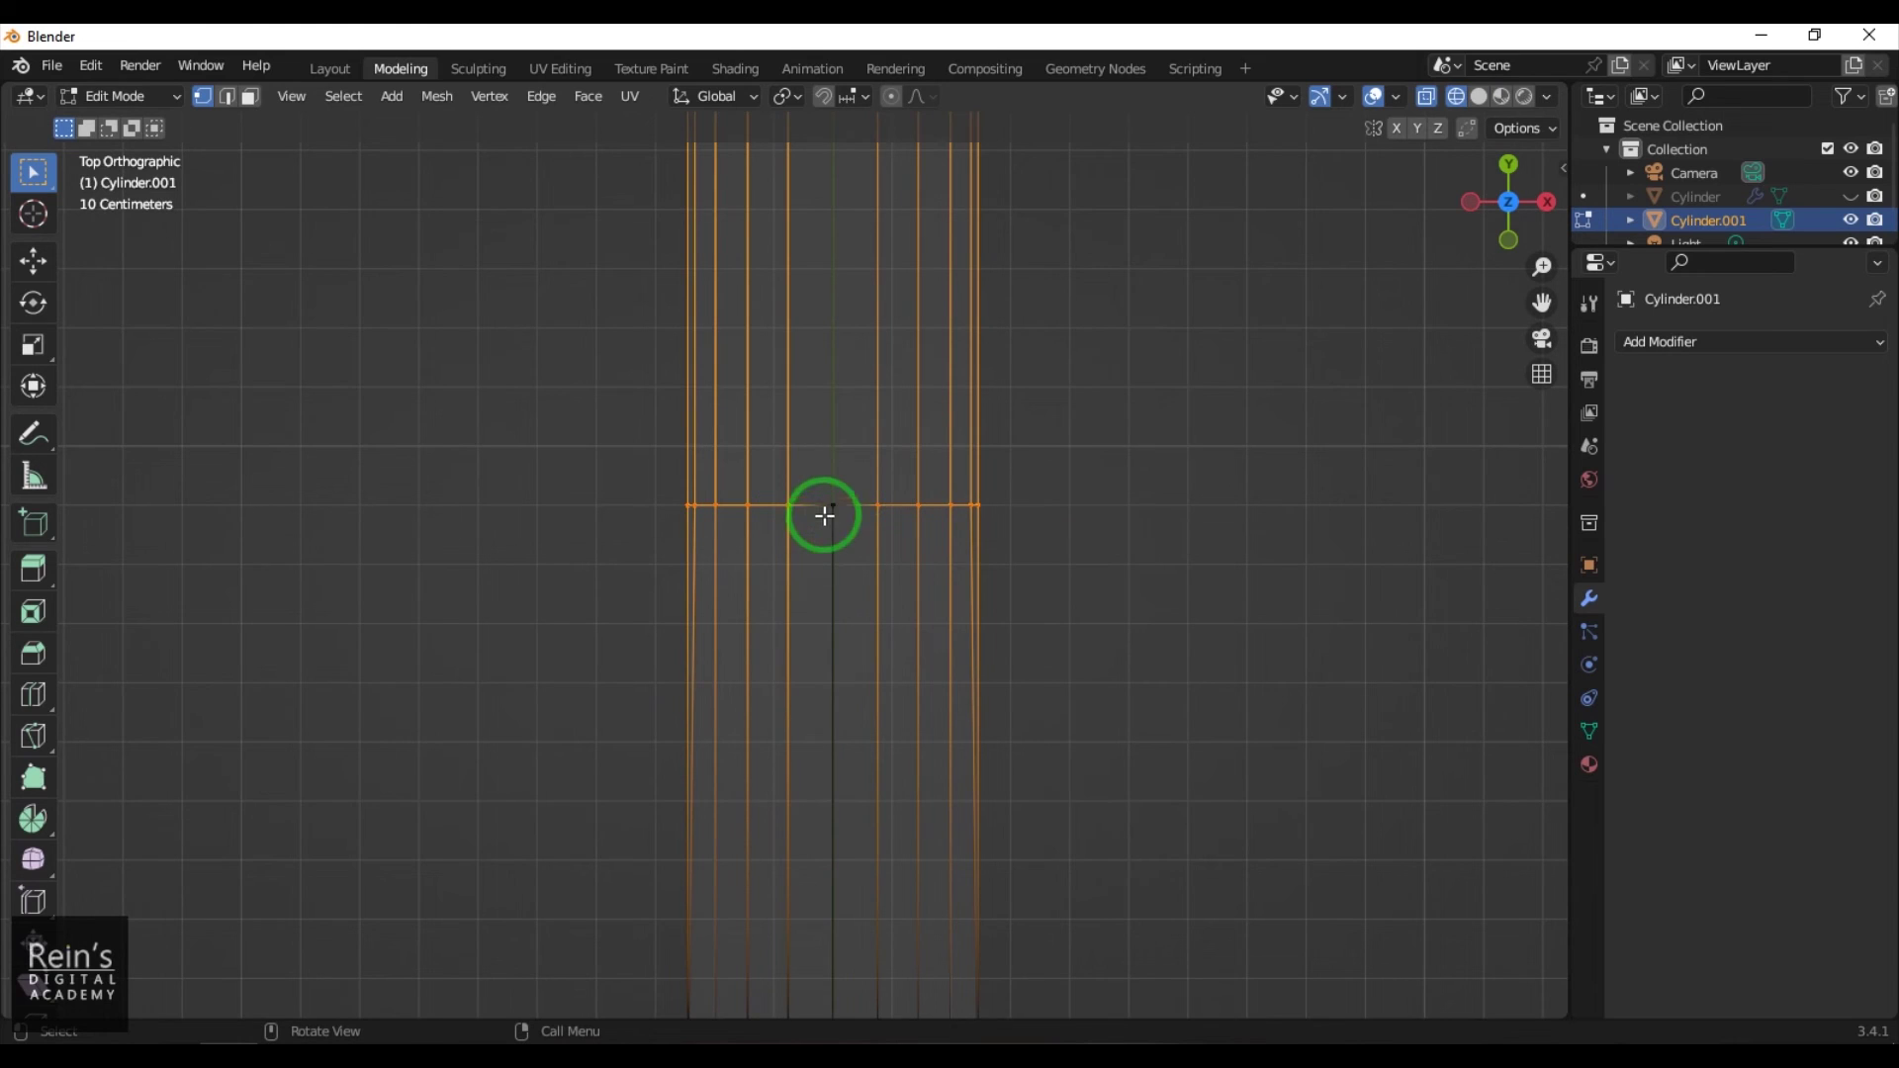
Move the selected ring vertices toward the tip along Y in small stages, deselecting the innermost ones before each move to form an arc
click(33, 259)
drag(833, 395, 832, 408)
drag(779, 477, 890, 547)
drag(827, 421, 831, 435)
drag(732, 492, 920, 556)
drag(828, 429, 832, 447)
drag(703, 475, 959, 588)
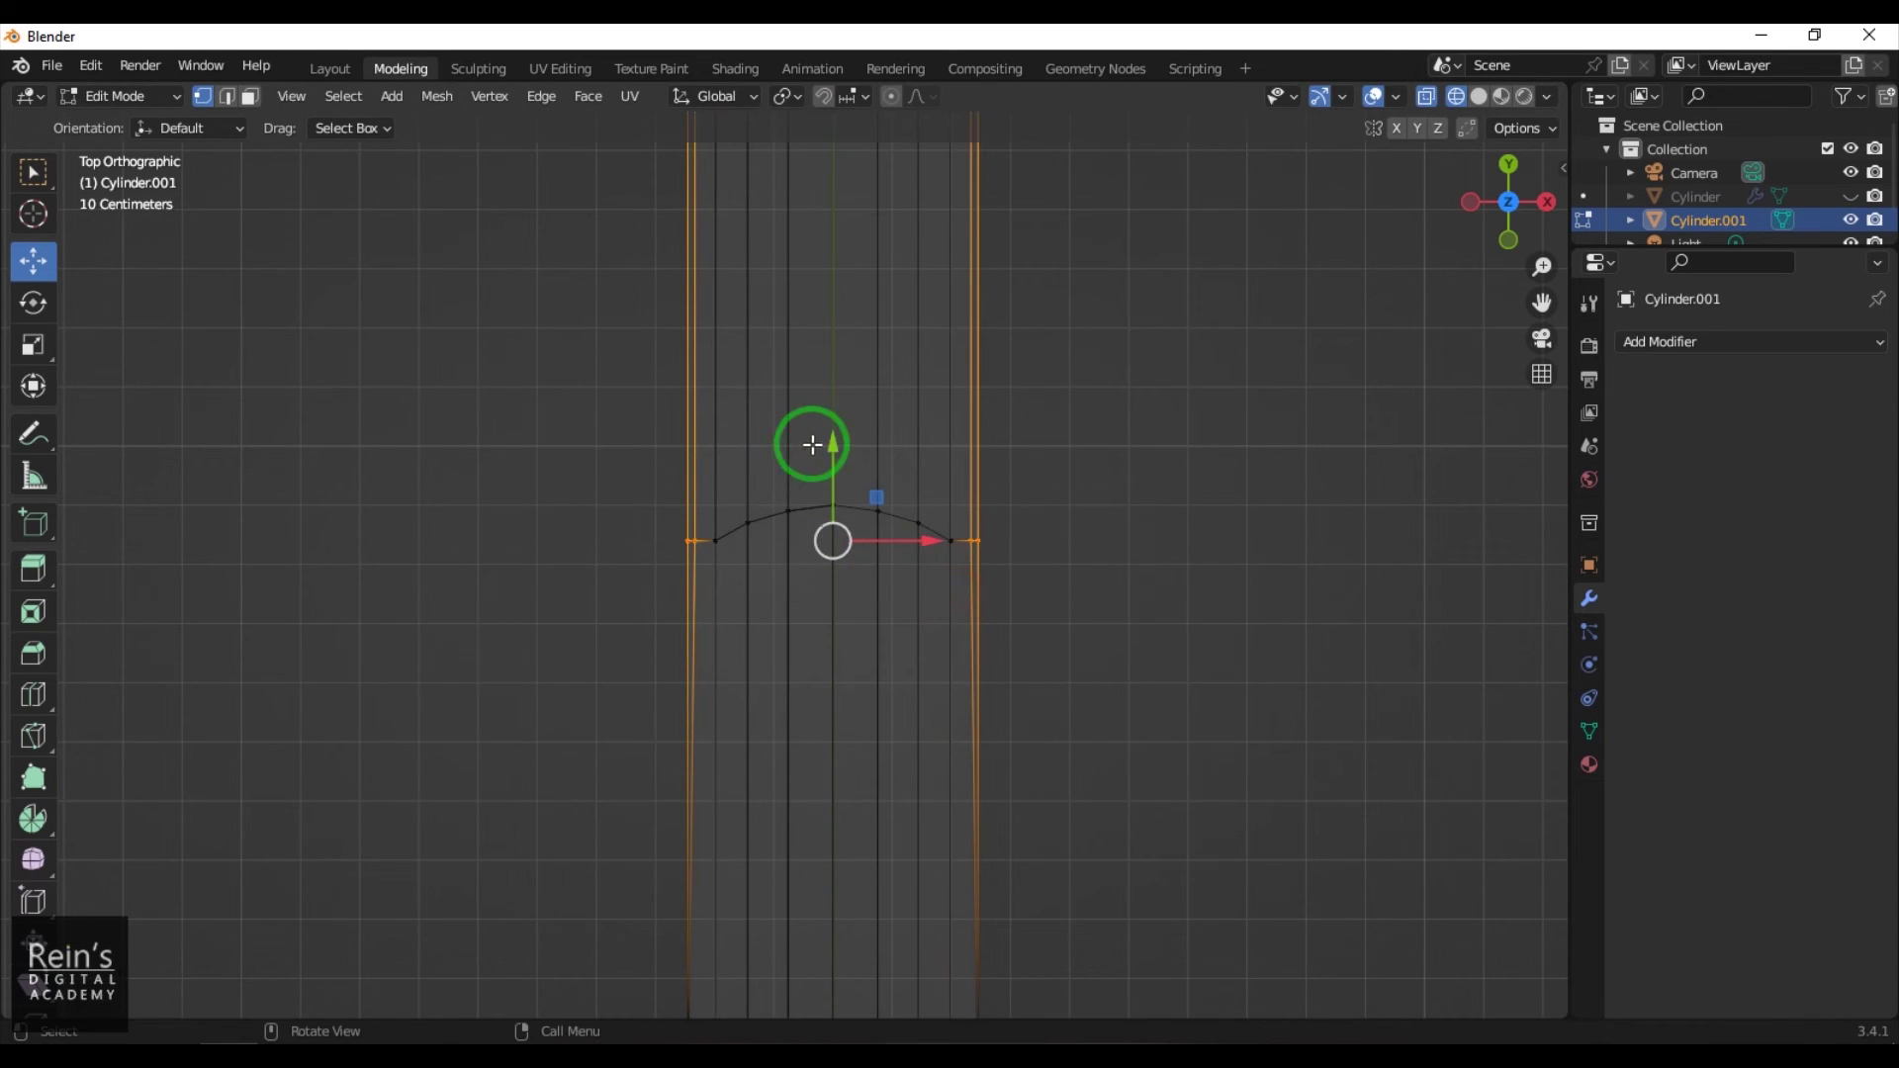
drag(832, 447, 832, 465)
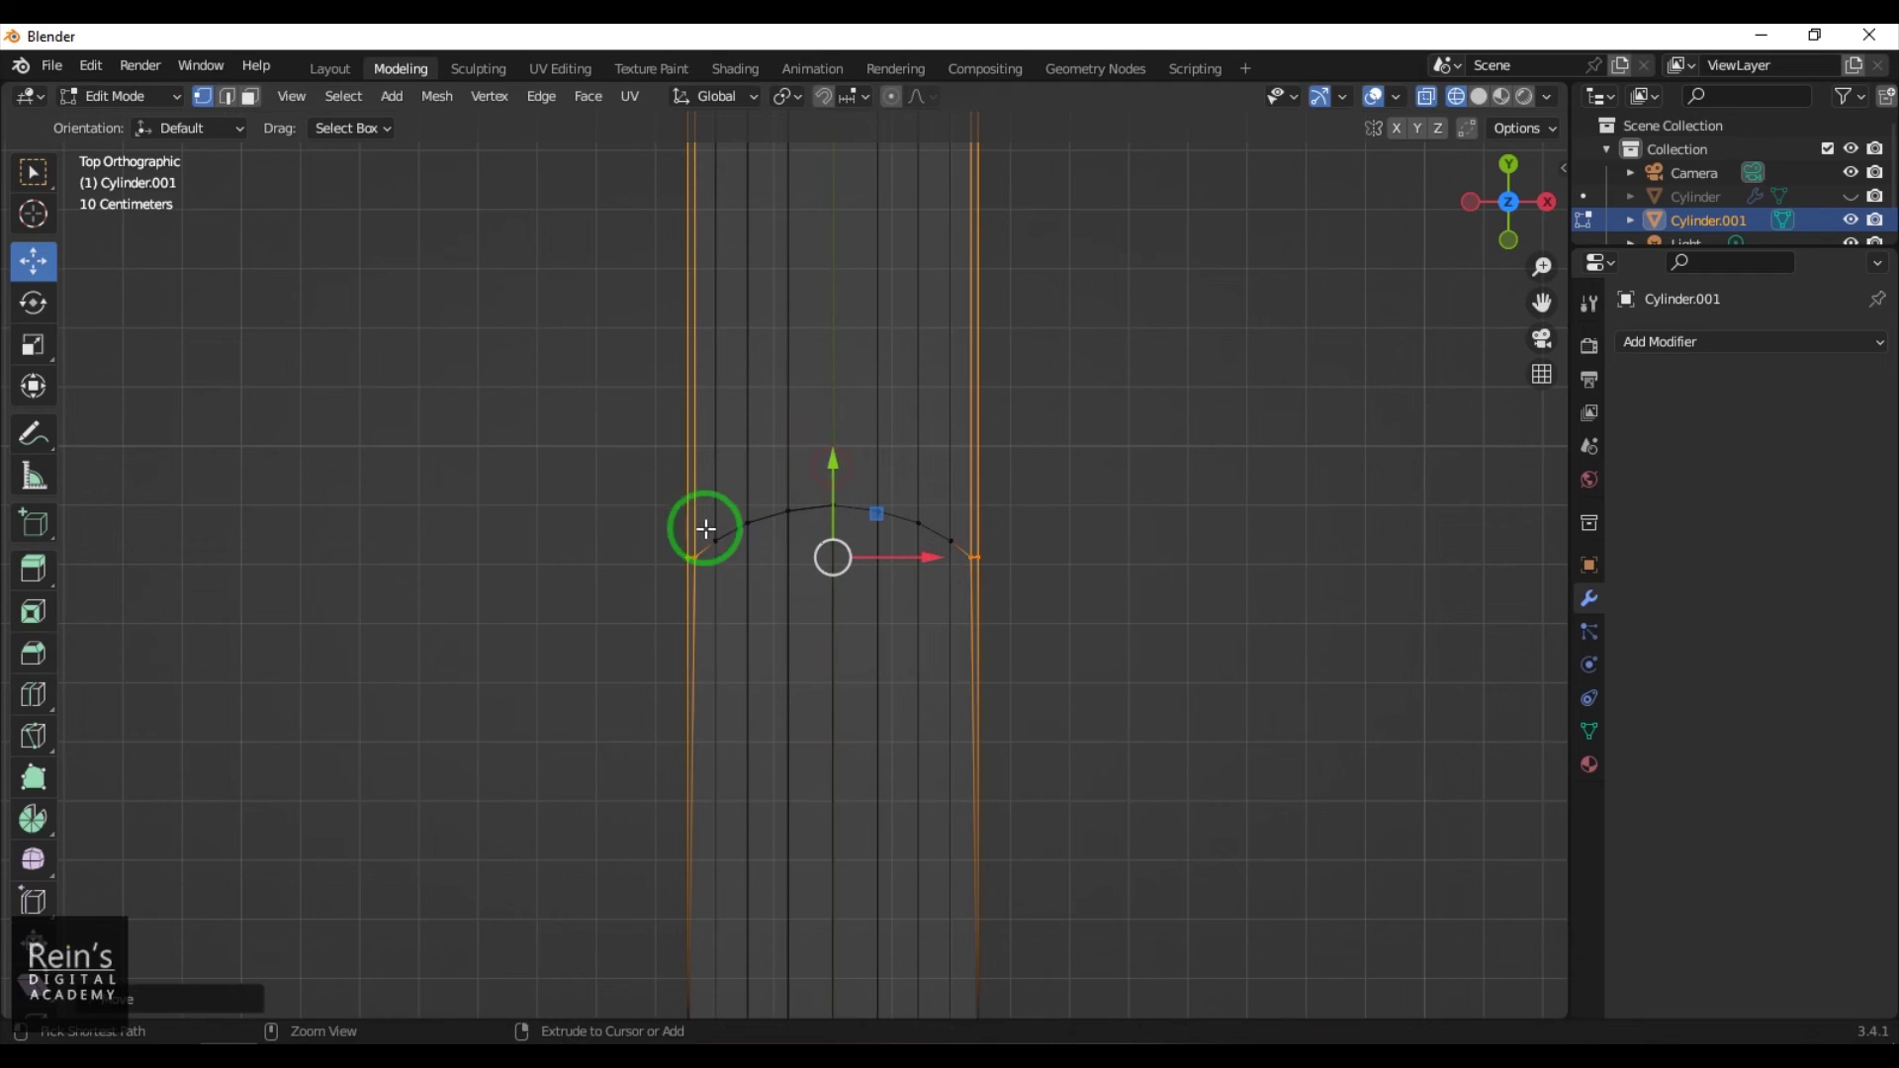
Move only the outermost side vertices of the ring further toward the tip along Y, and return to solid display
drag(693, 521, 744, 576)
drag(825, 418, 974, 610)
drag(835, 456, 839, 478)
click(1159, 579)
scroll(1014, 589, down, 2)
mouse_move(1003, 670)
middle_down()
mouse_move(900, 640)
mouse_move(899, 703)
mouse_move(899, 662)
mouse_move(958, 721)
mouse_move(853, 691)
mouse_move(729, 598)
mouse_move(789, 454)
mouse_move(811, 650)
mouse_move(861, 610)
mouse_move(1034, 590)
mouse_move(894, 584)
mouse_move(805, 669)
middle_up()
key(alt+z)
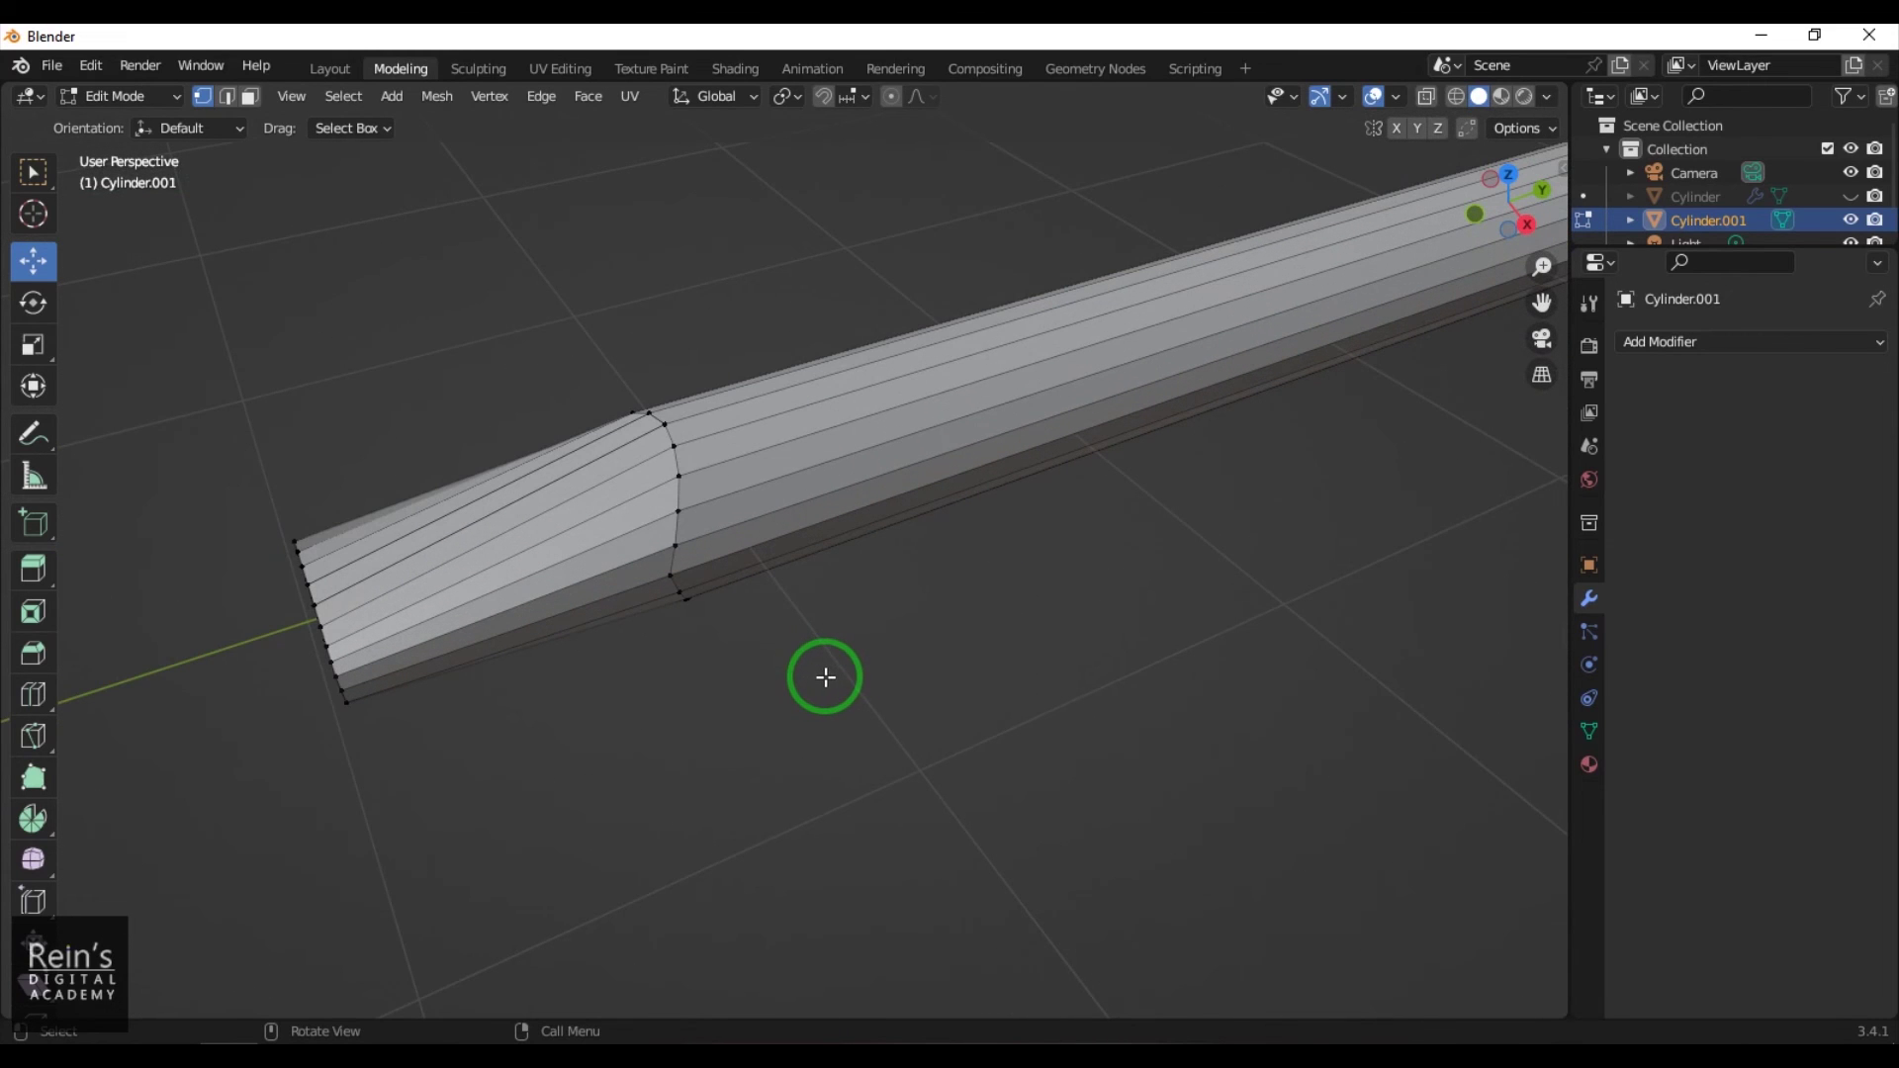
key(ctrl+r)
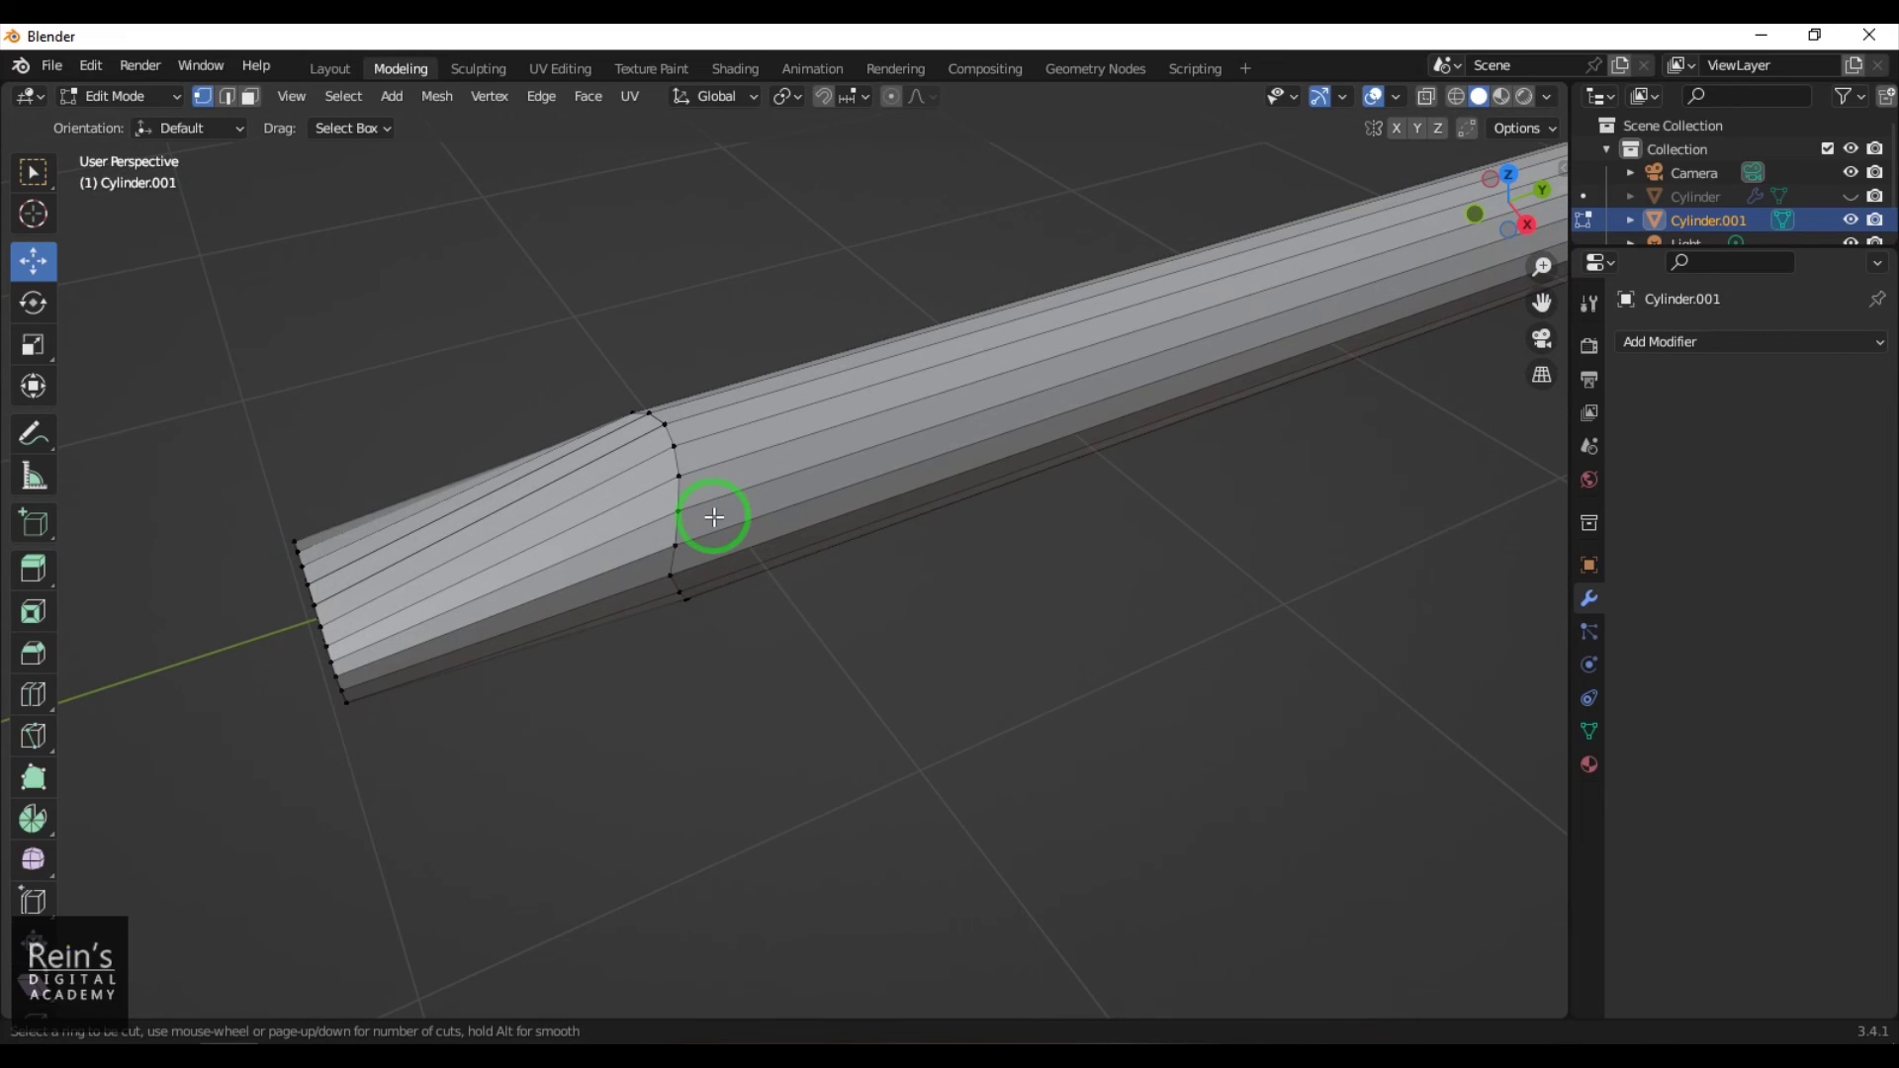
key(Escape)
scroll(891, 668, down, 2)
scroll(887, 661, up, 1)
key(Tab)
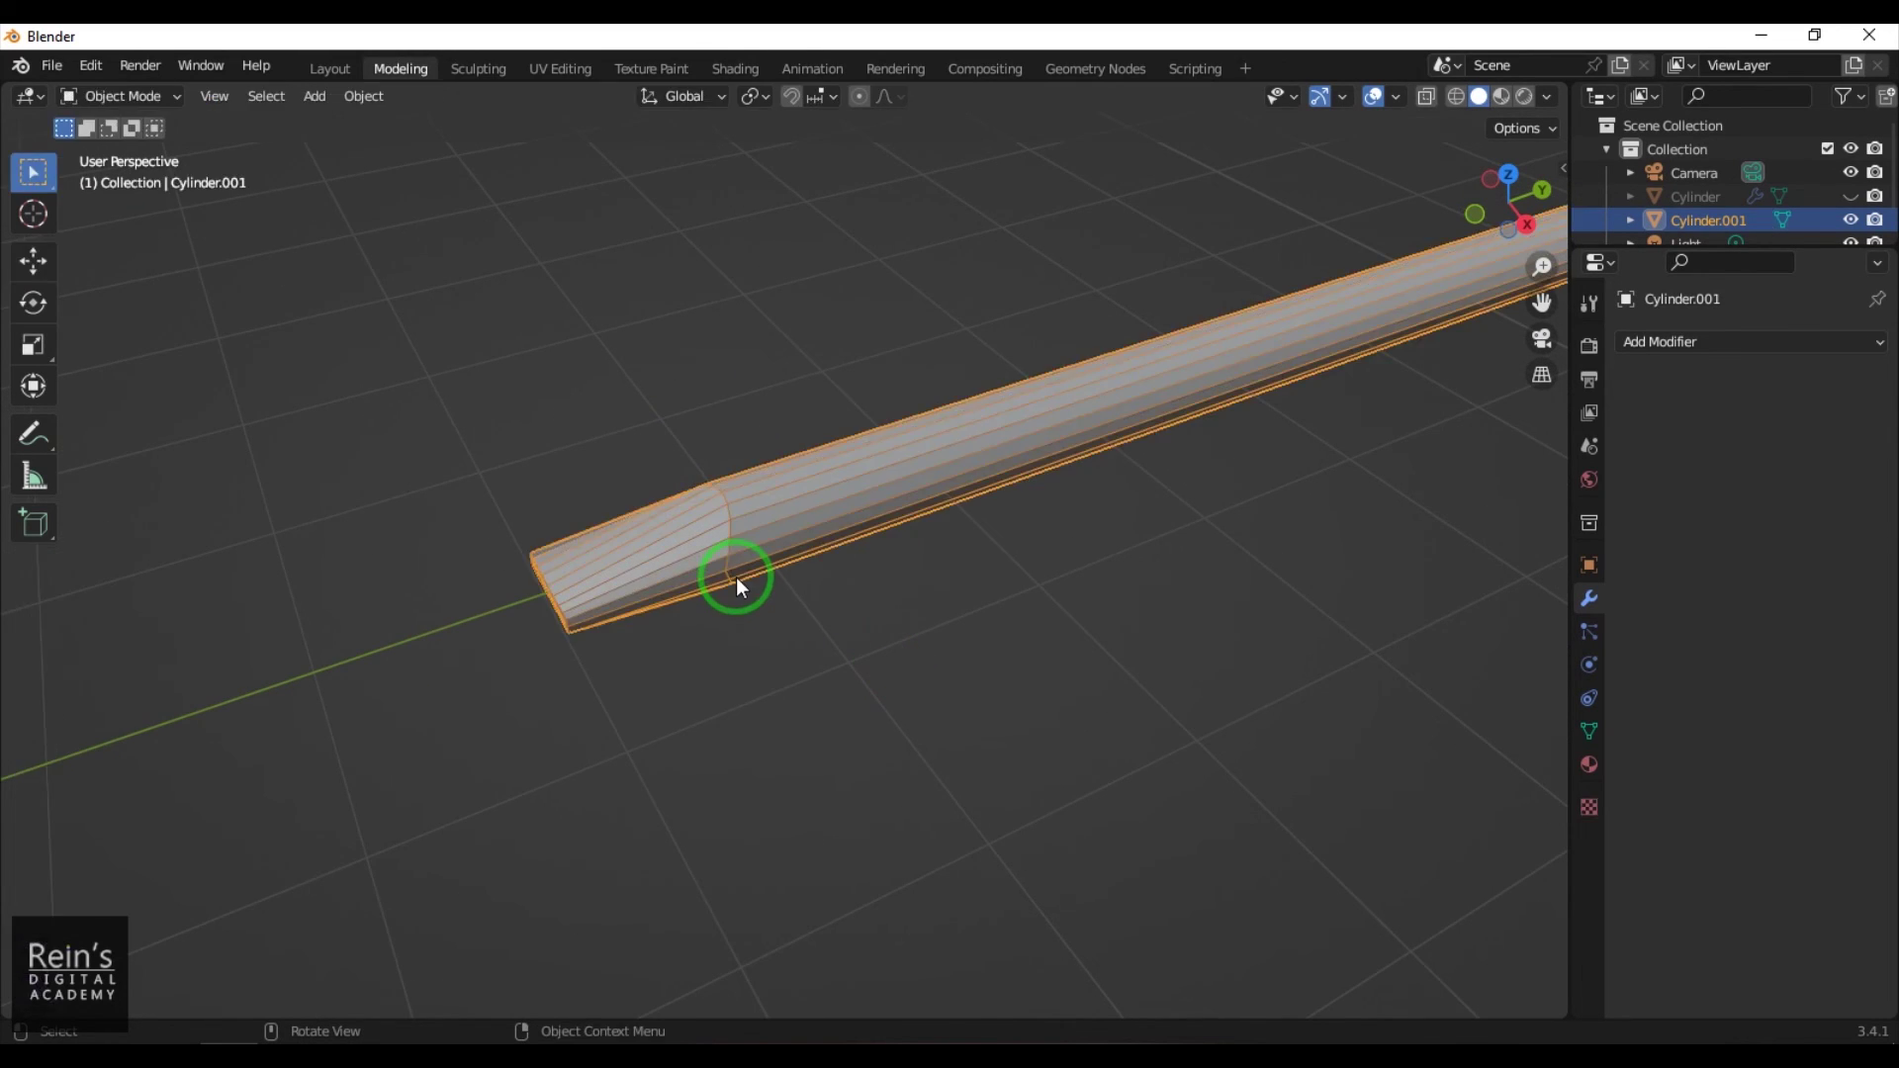
click(878, 697)
click(782, 520)
scroll(775, 526, up, 2)
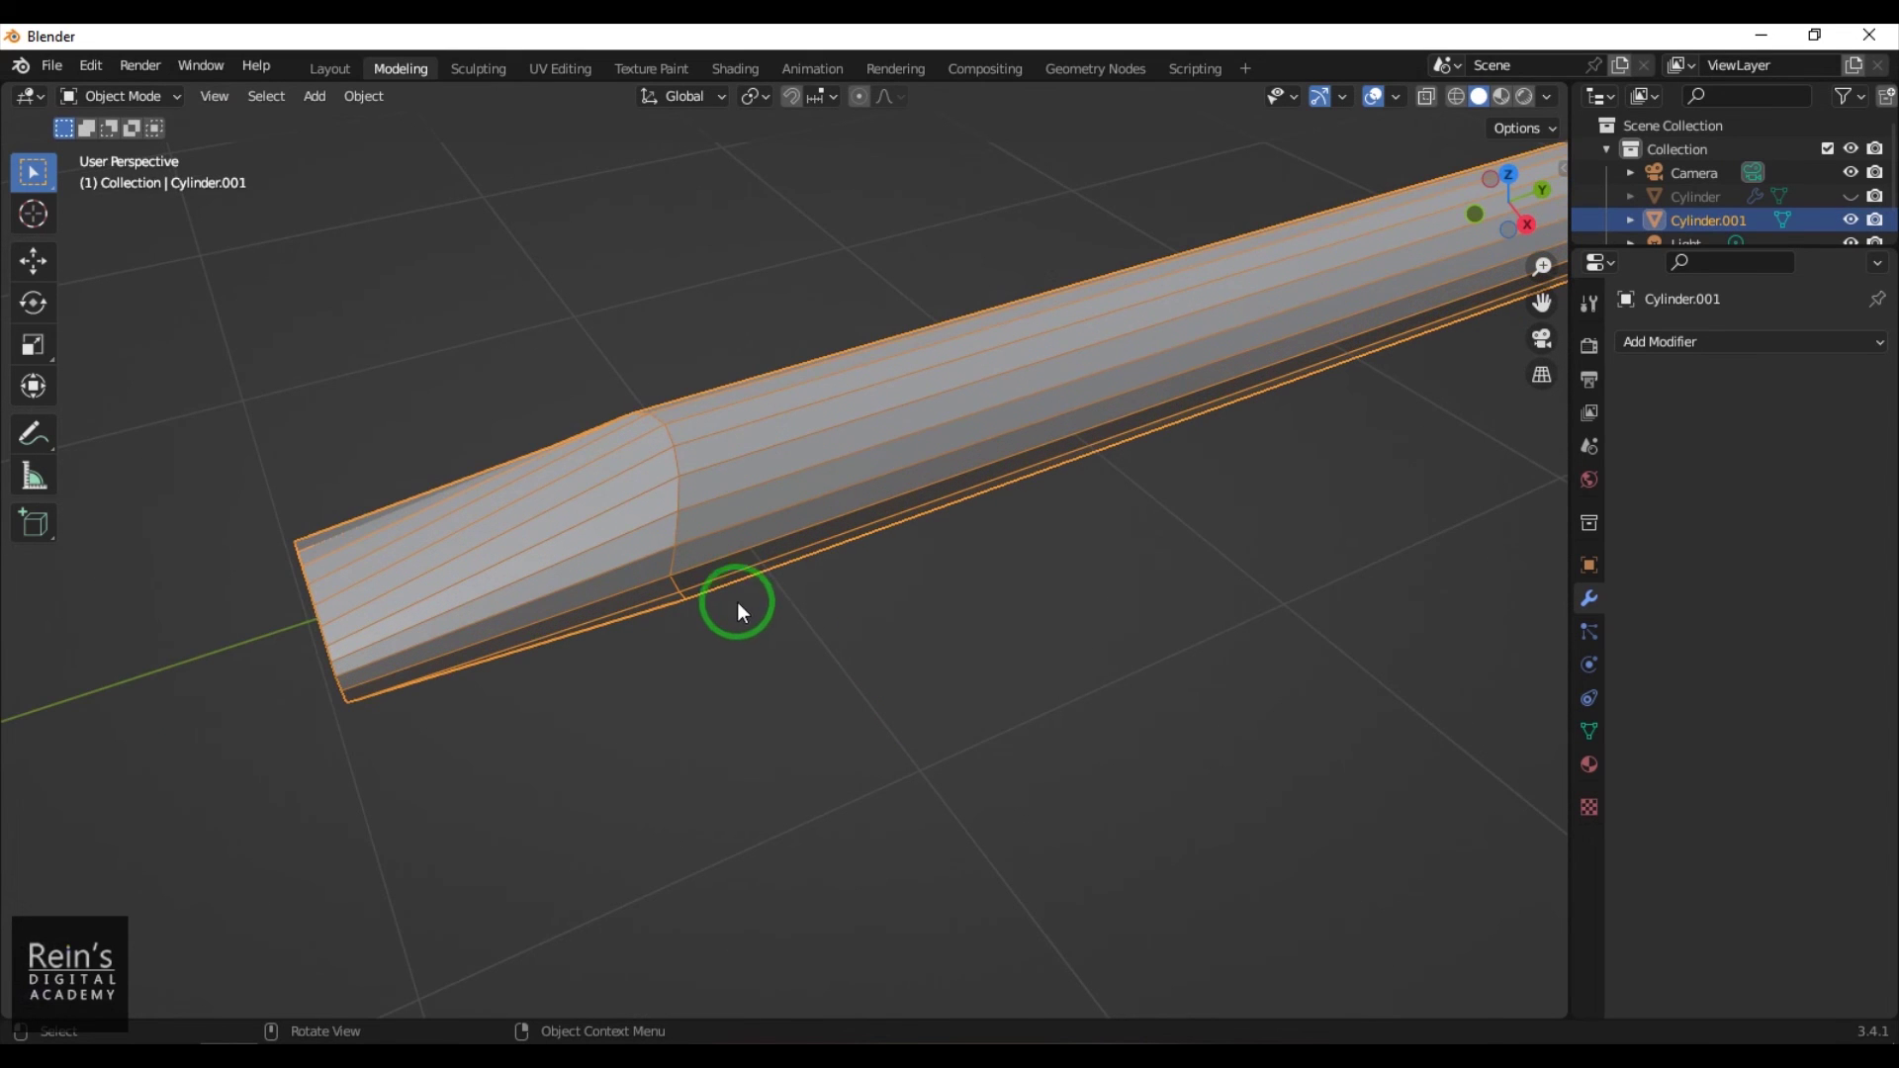
Return to editing the shaft mesh and add a loop cut around the long section behind the blade
key(Tab)
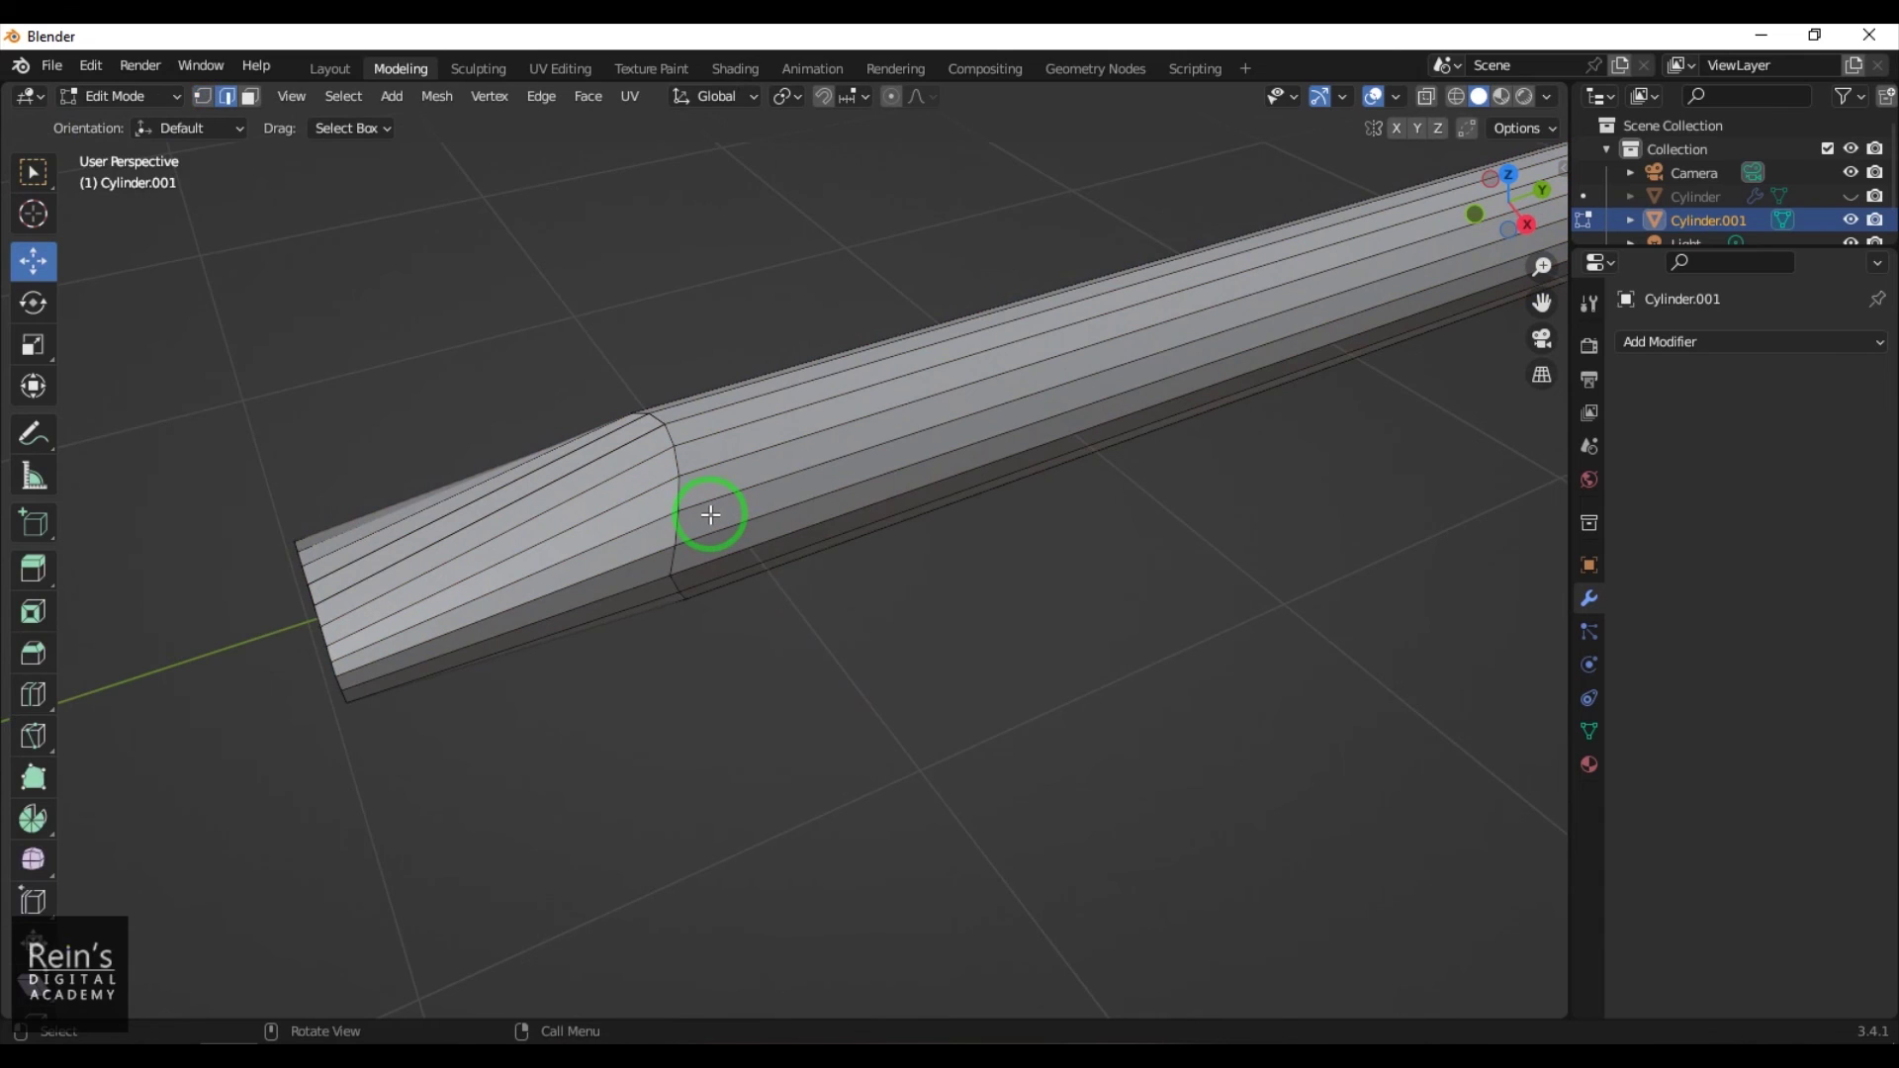
key(ctrl+r)
click(769, 497)
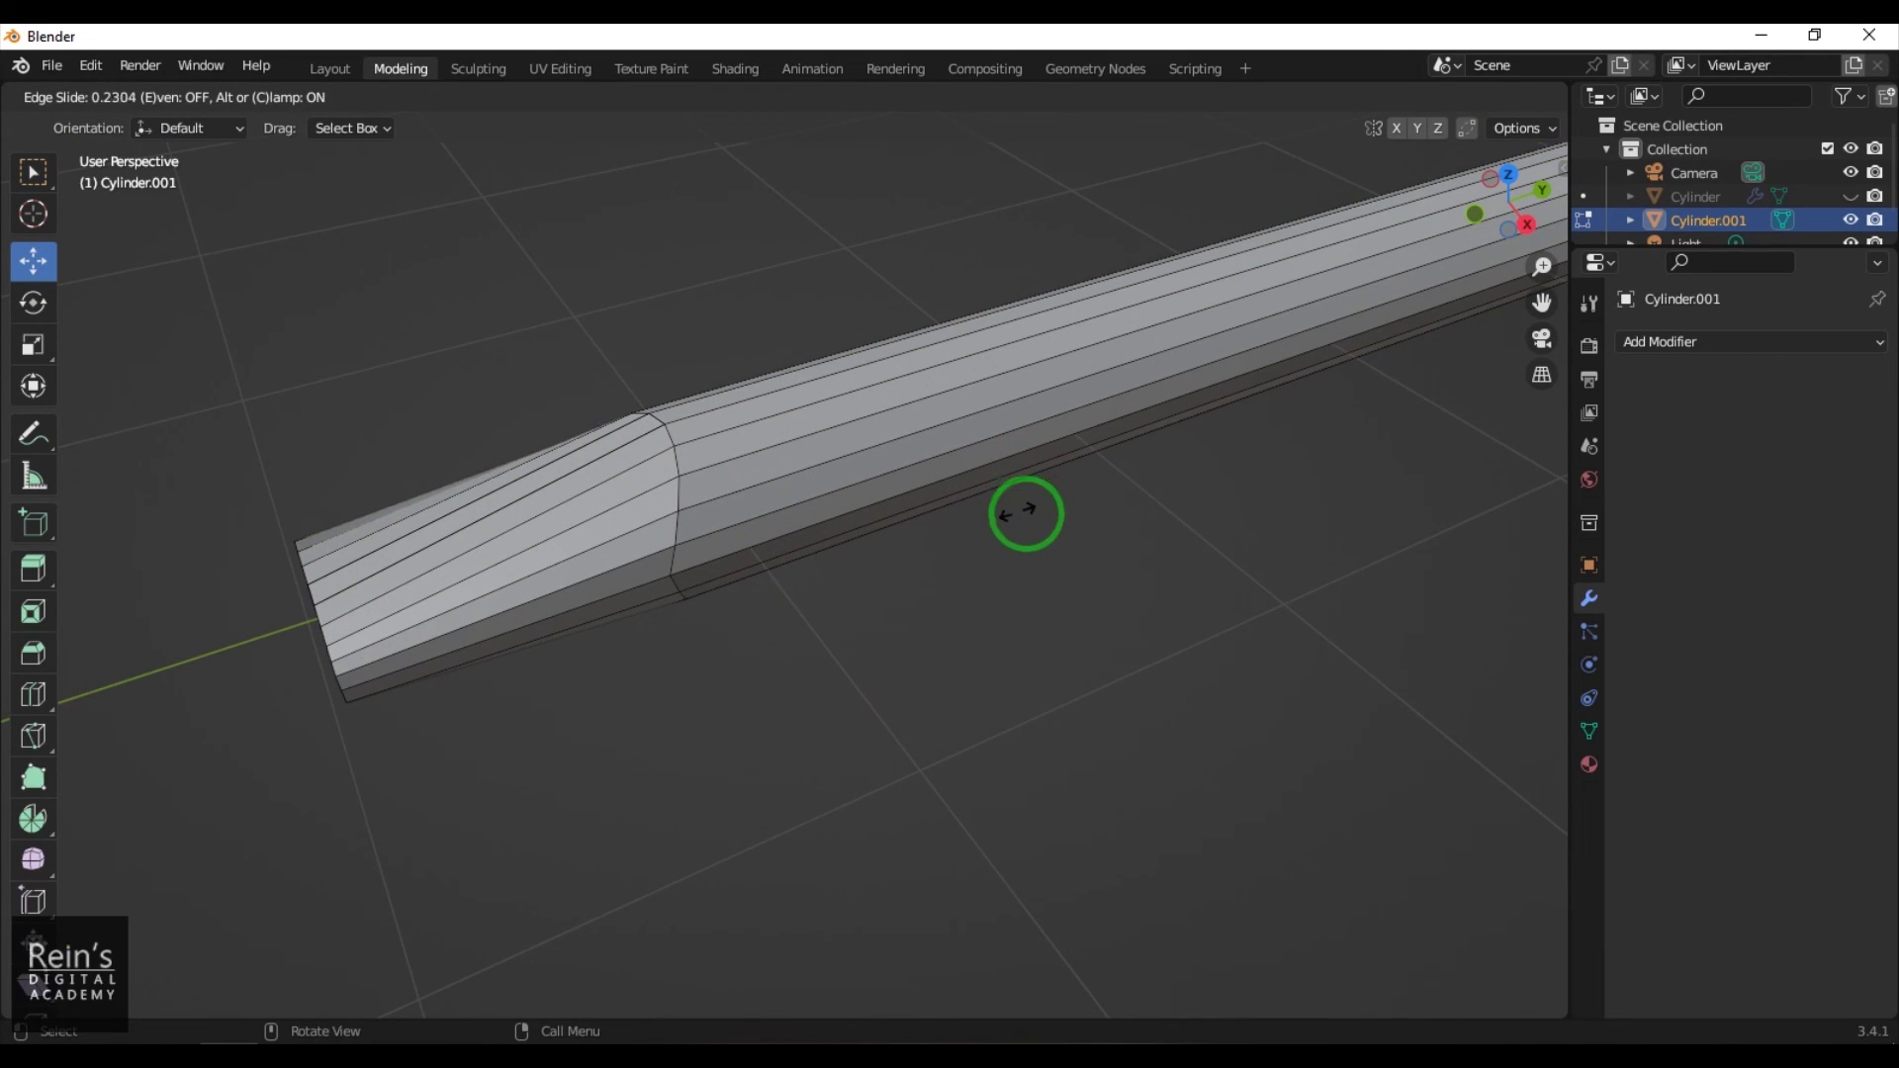
click(667, 611)
scroll(1085, 615, down, 6)
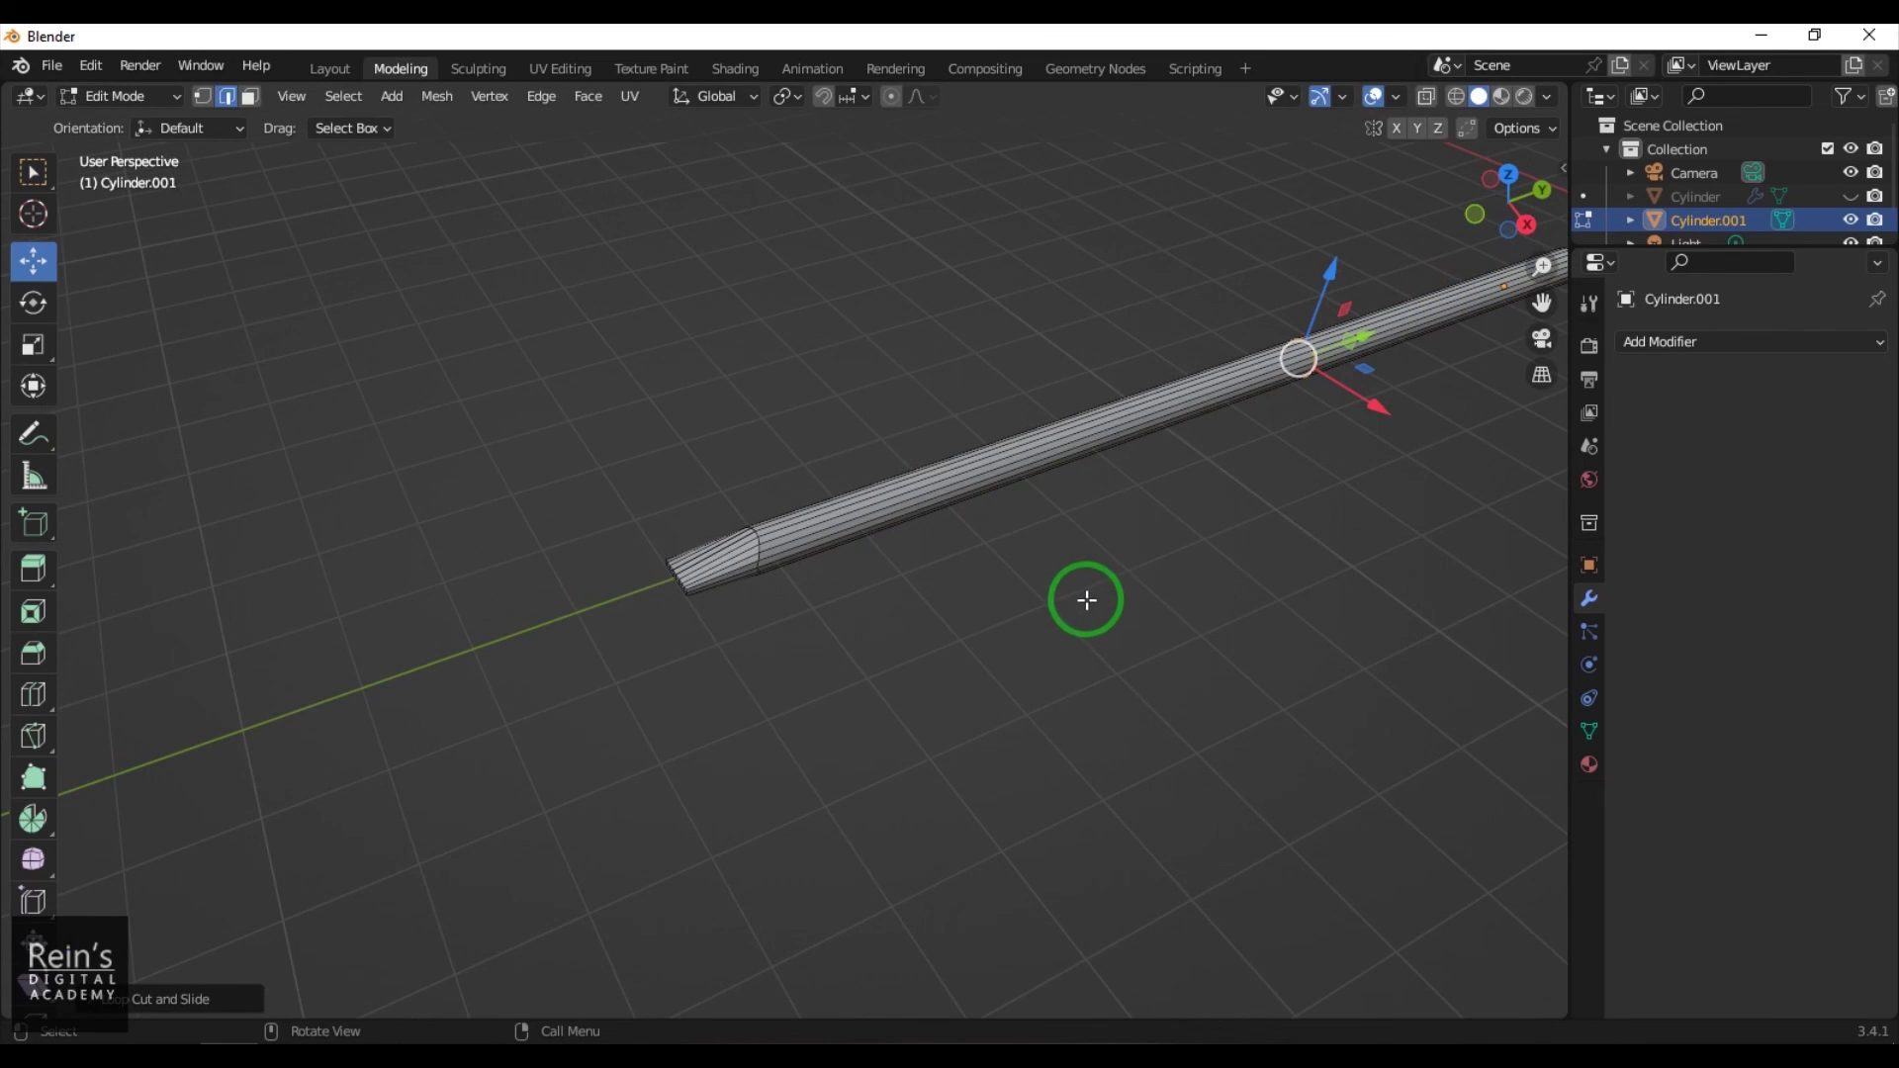
Add a loop cut around the shaft and slide it close behind the ring where the blade begins
key(ctrl+r)
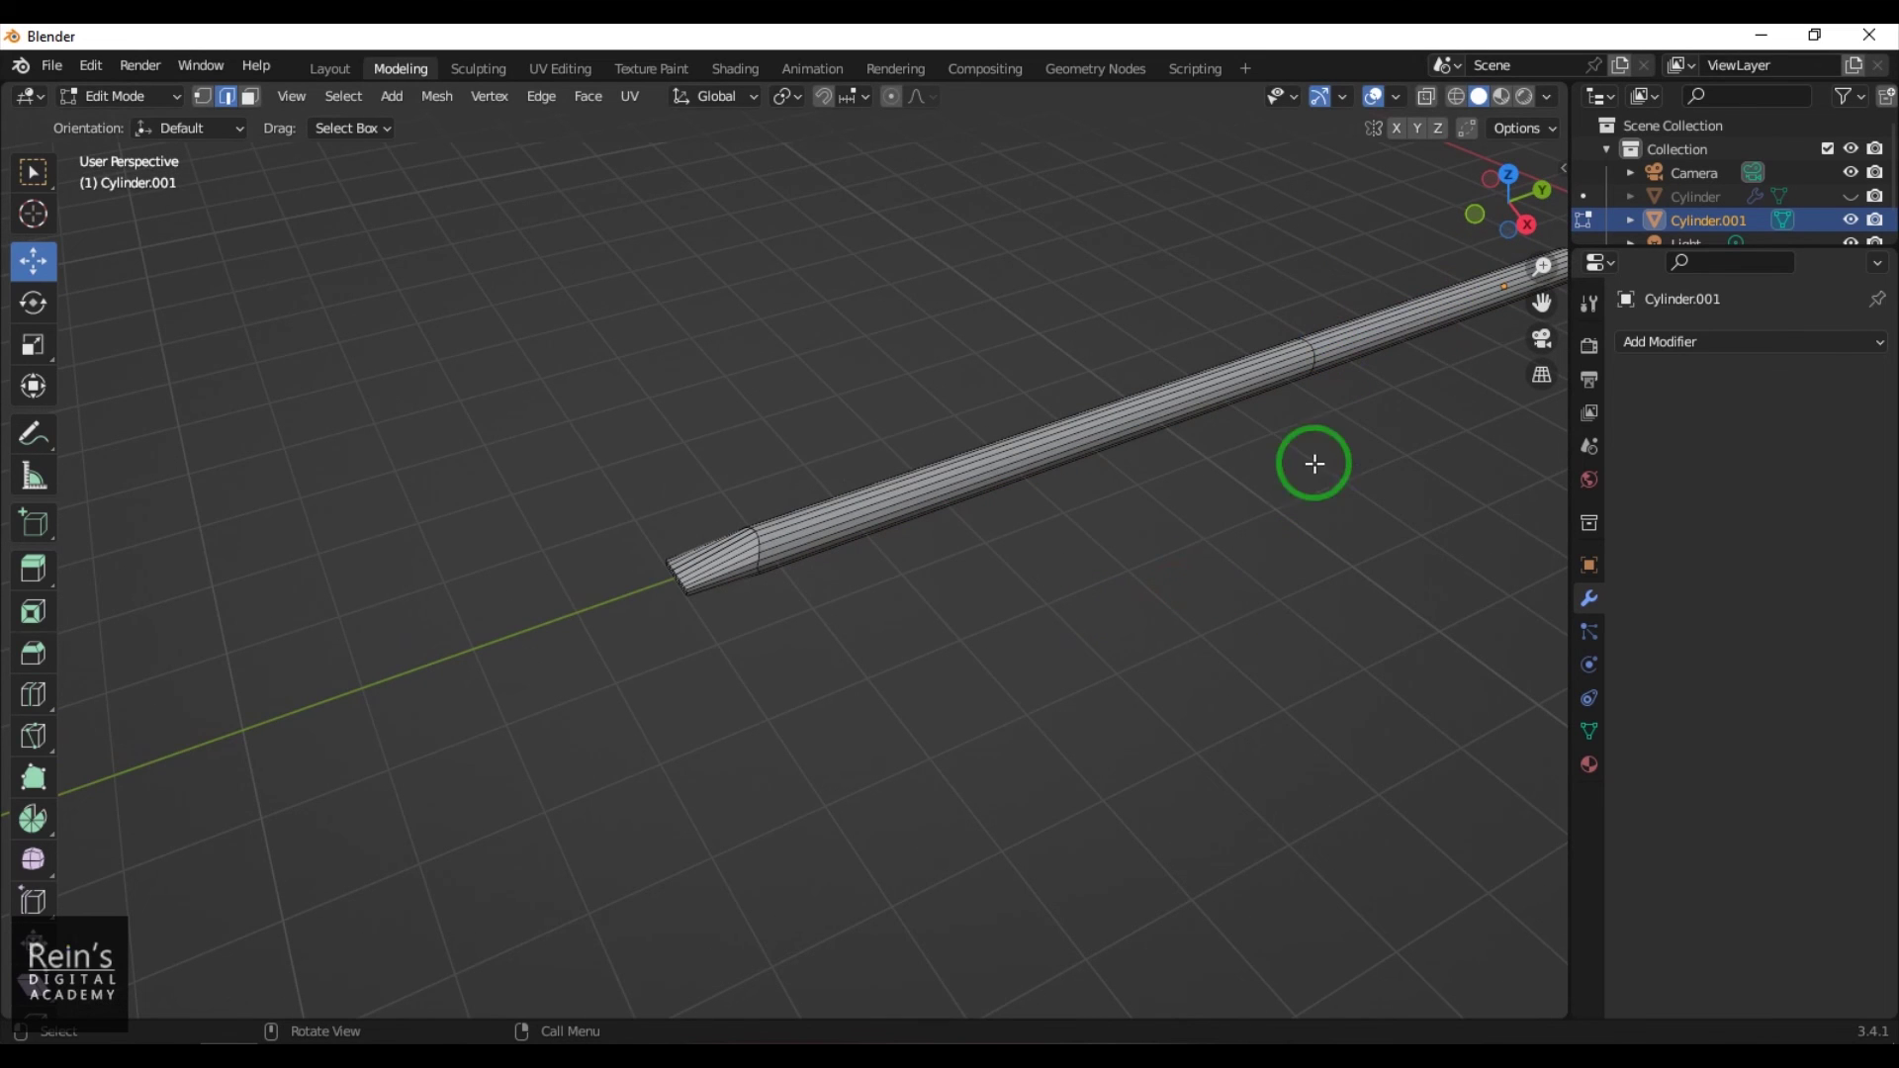
click(896, 514)
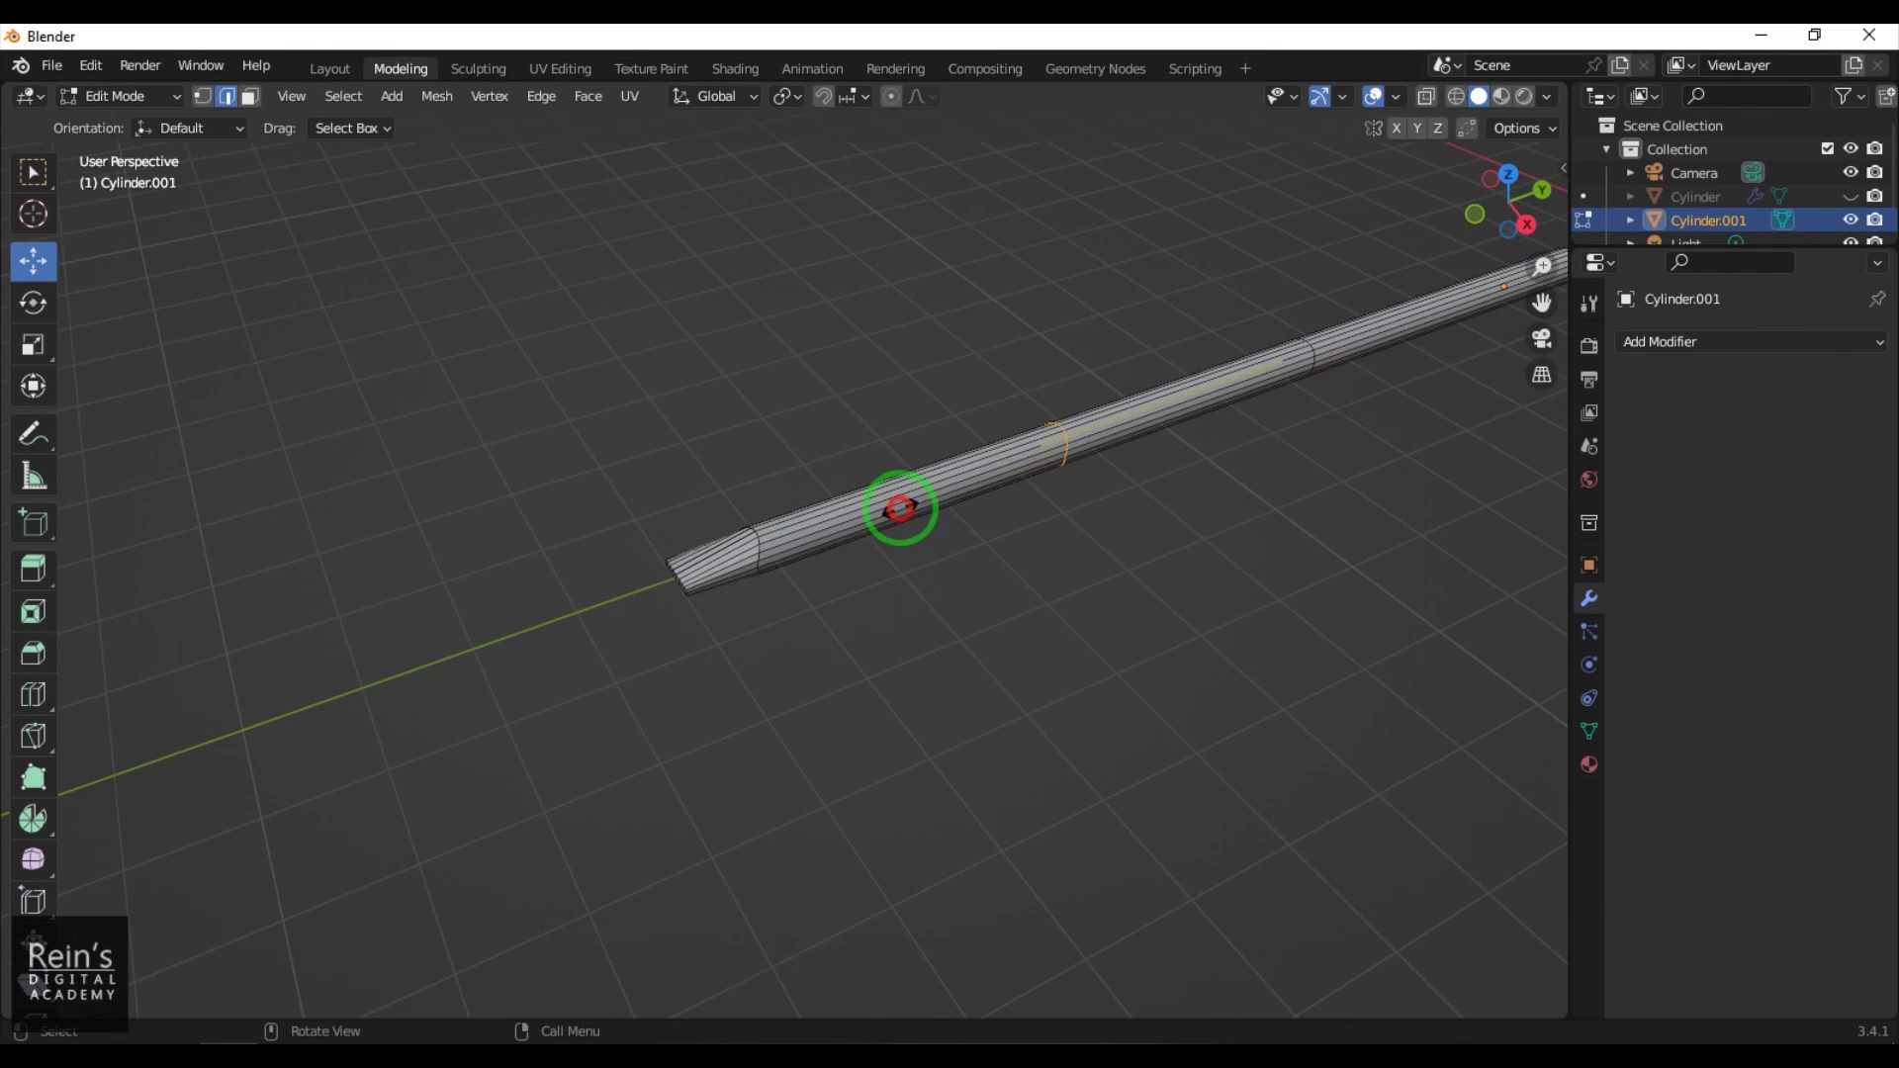
click(633, 631)
click(903, 709)
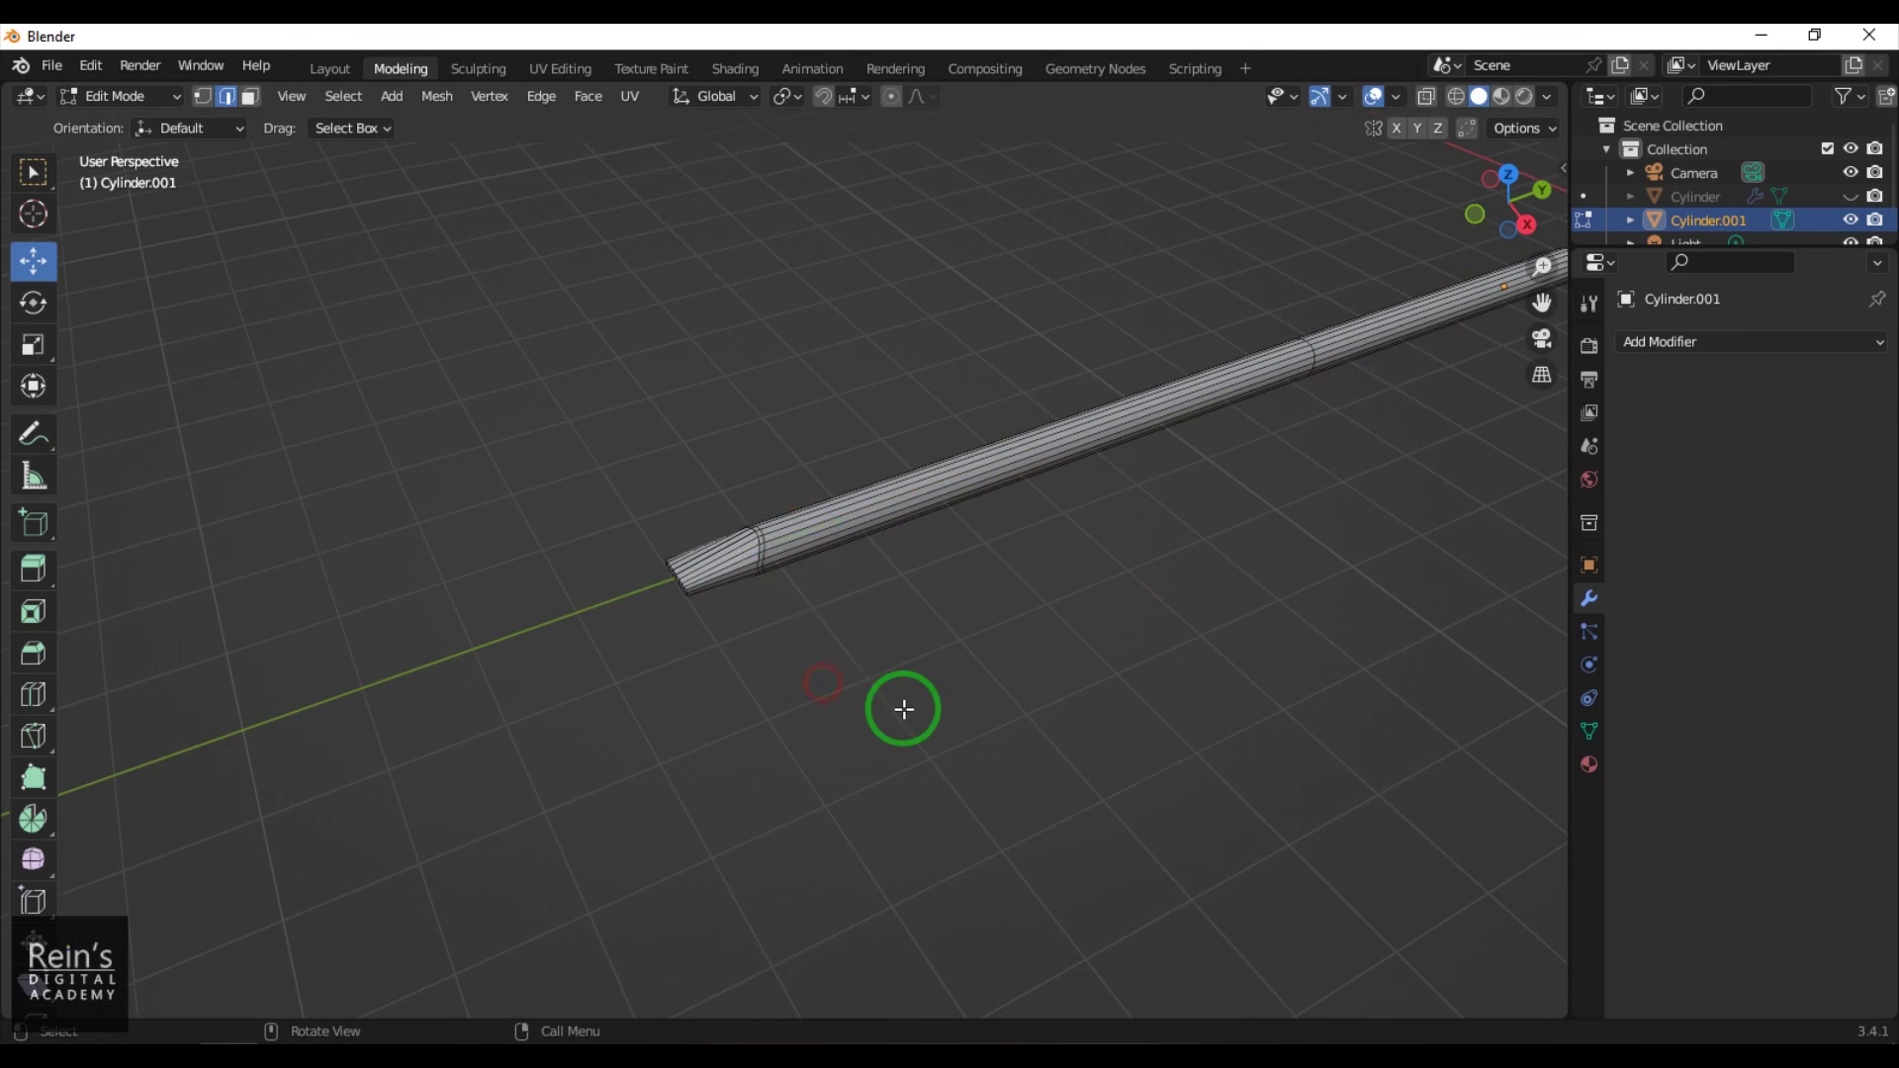
Add two loop cuts on the blade, one slid close in front of the ring and the other toward the tip
scroll(903, 709, up, 4)
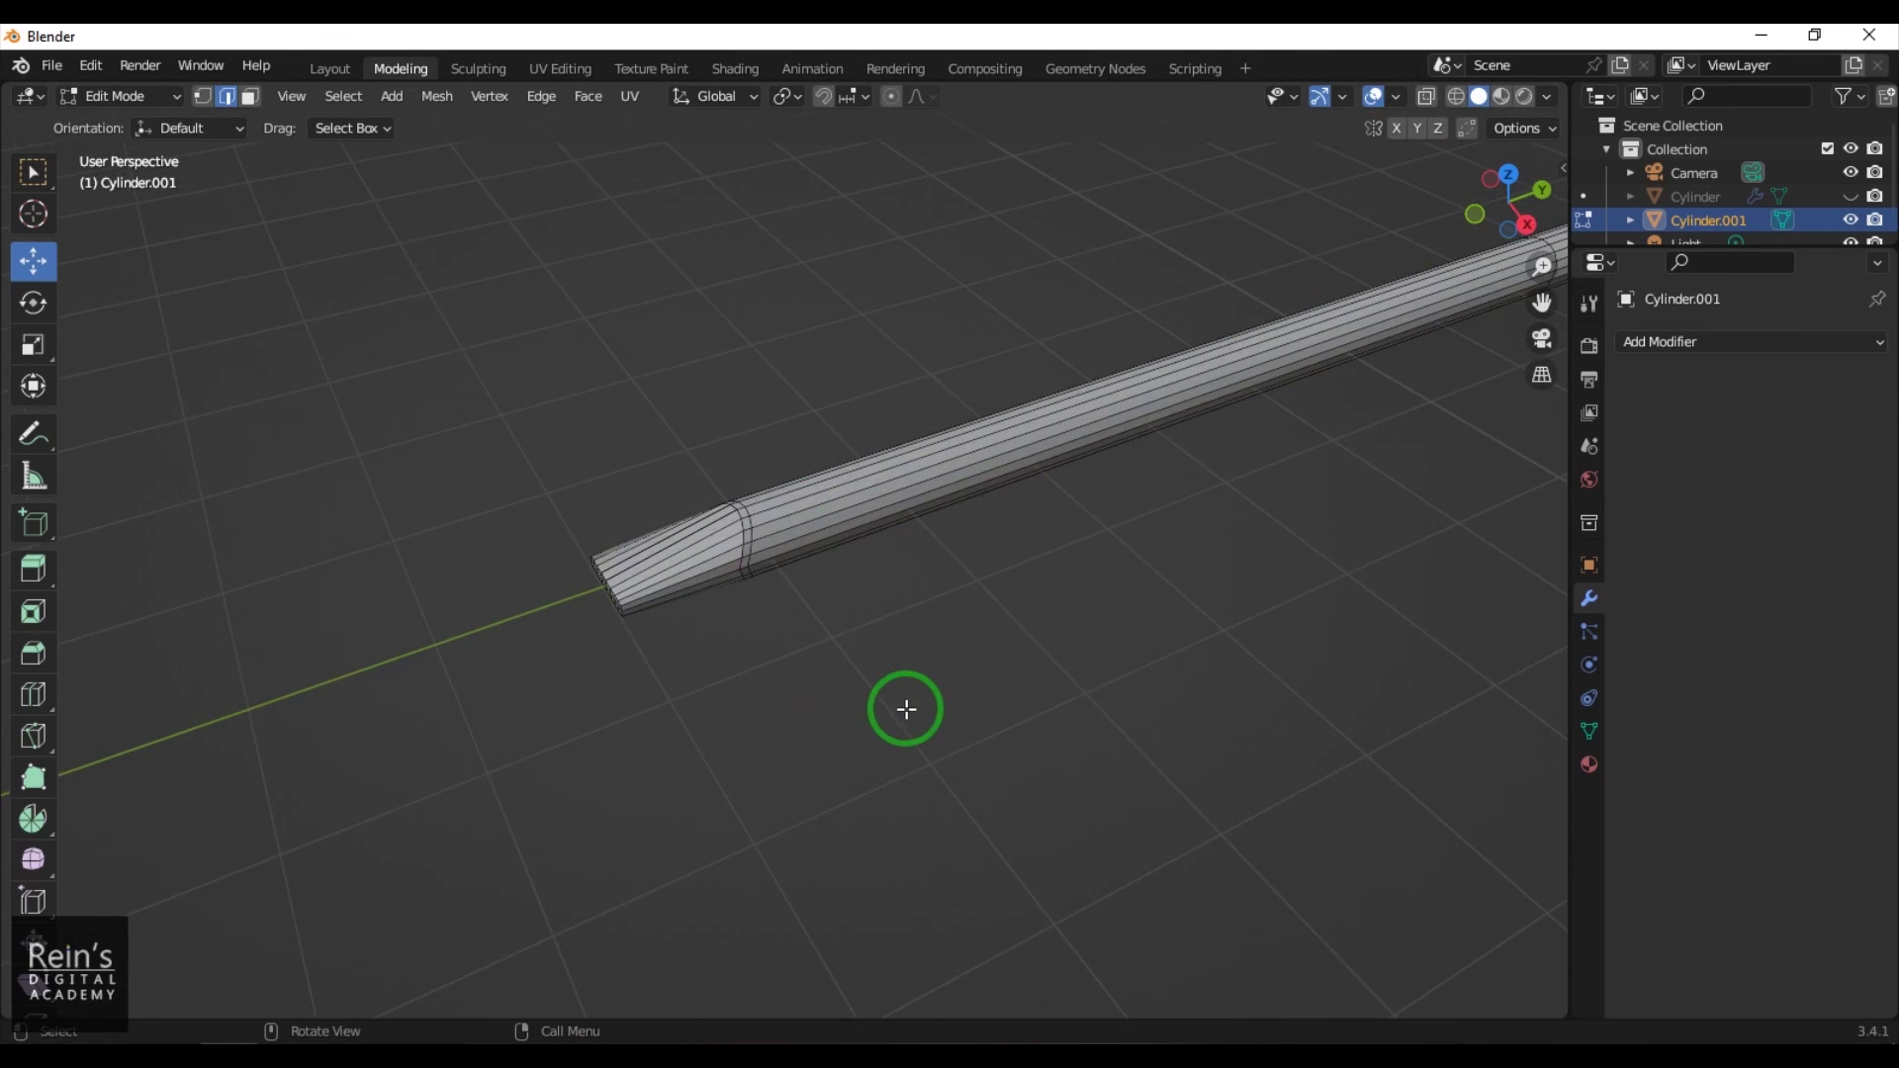
key(ctrl+r)
click(633, 598)
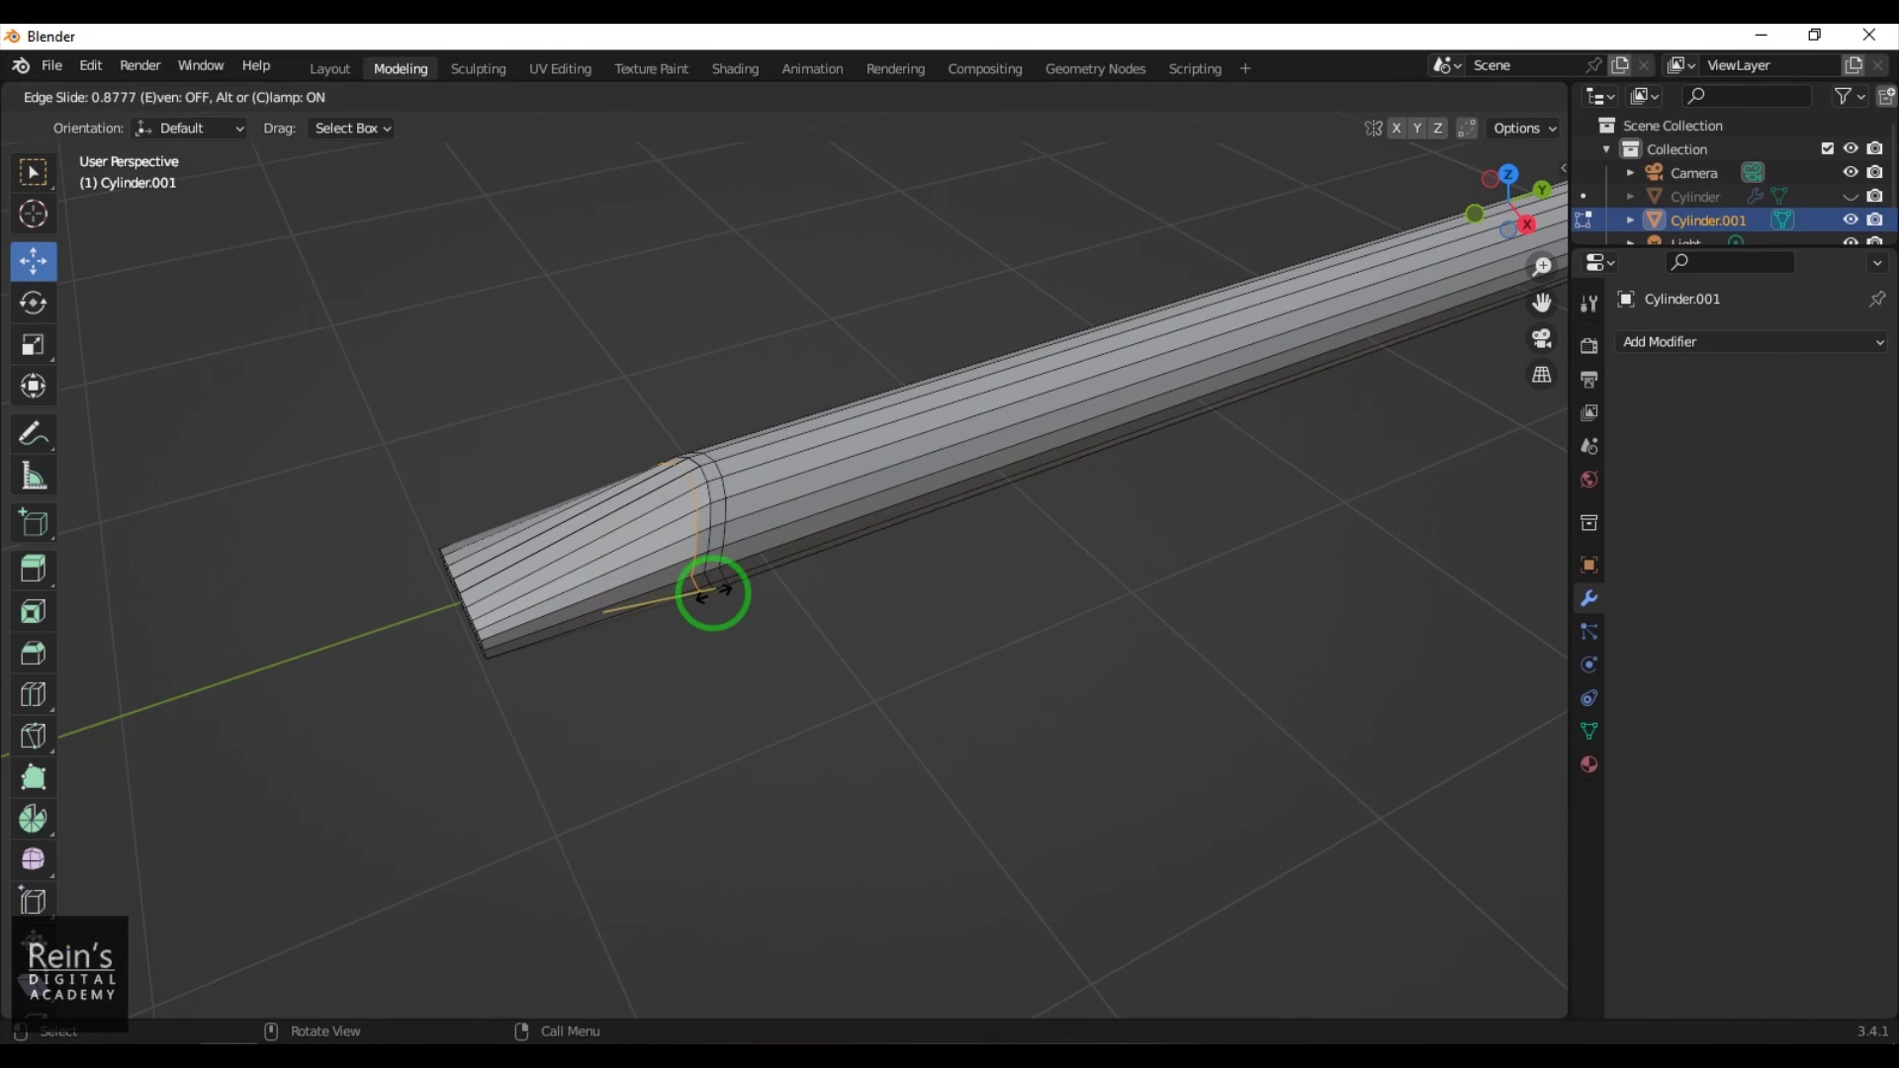
scroll(771, 723, up, 5)
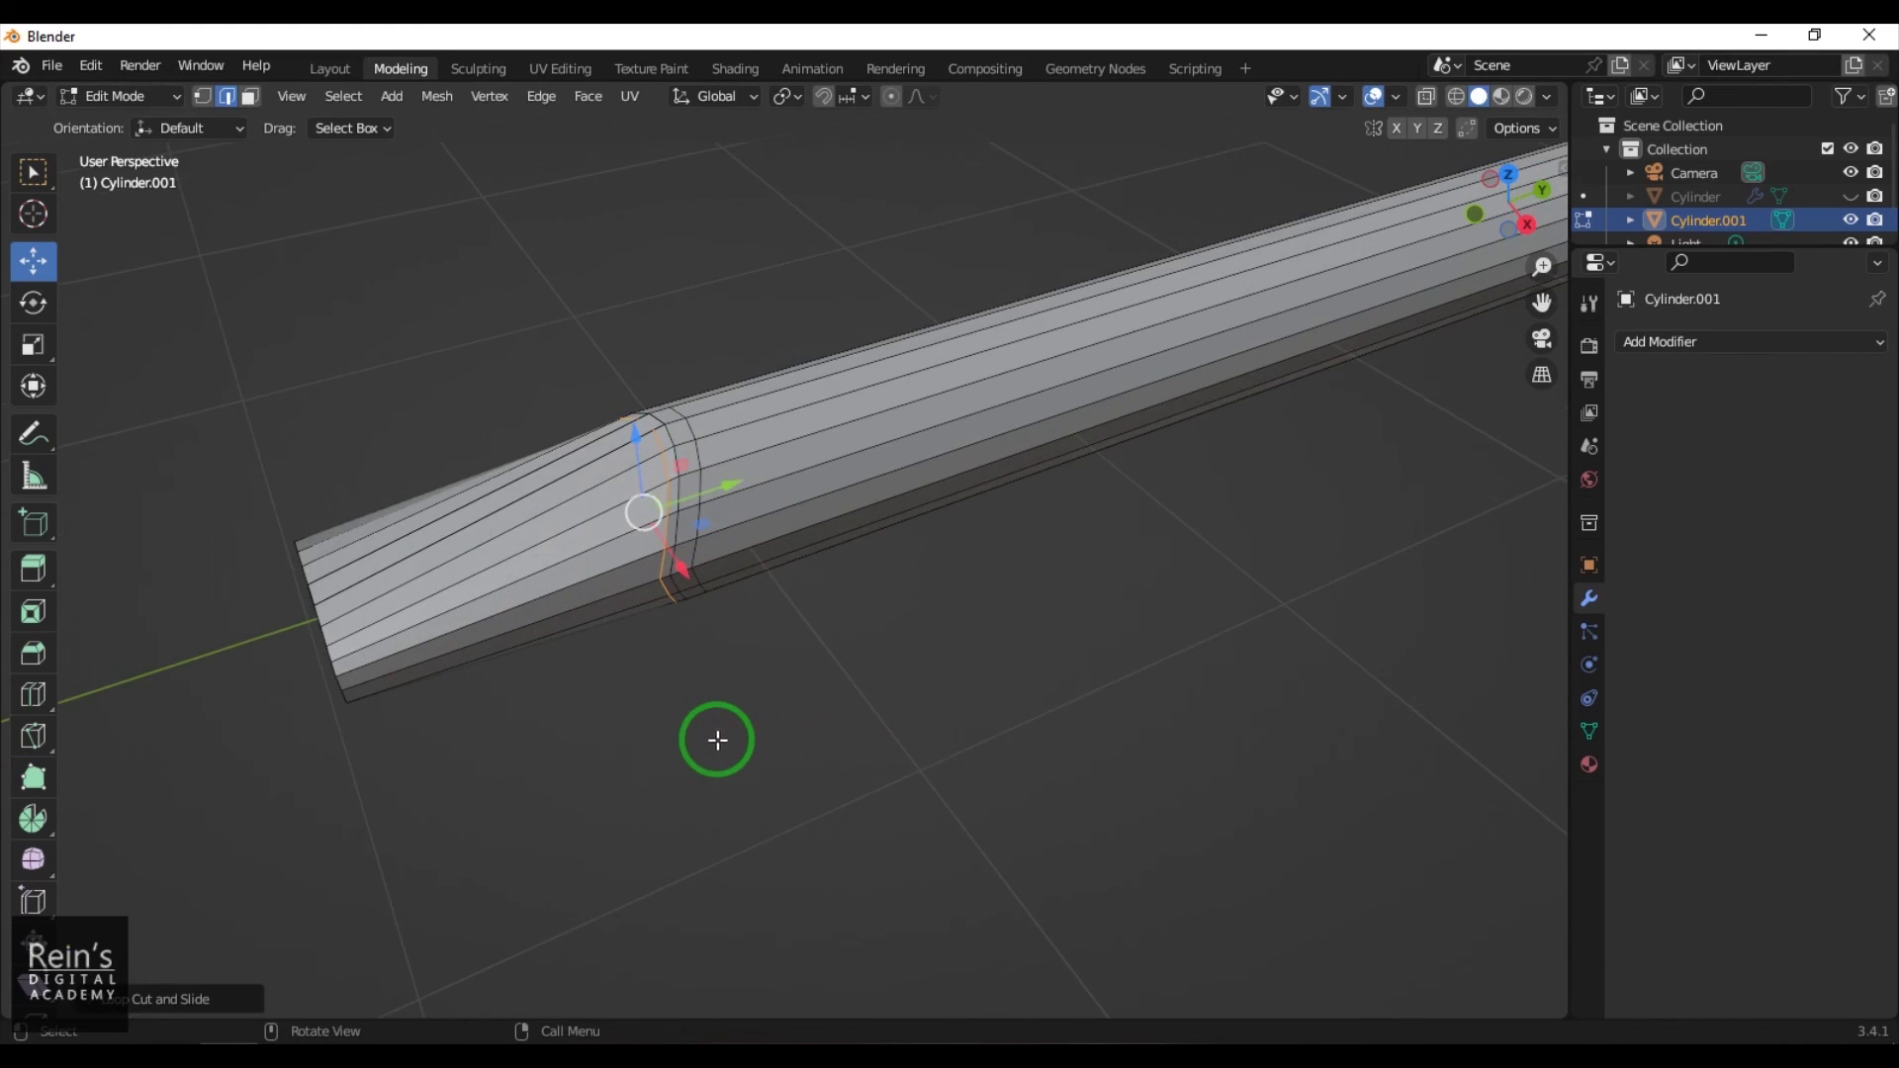
click(797, 799)
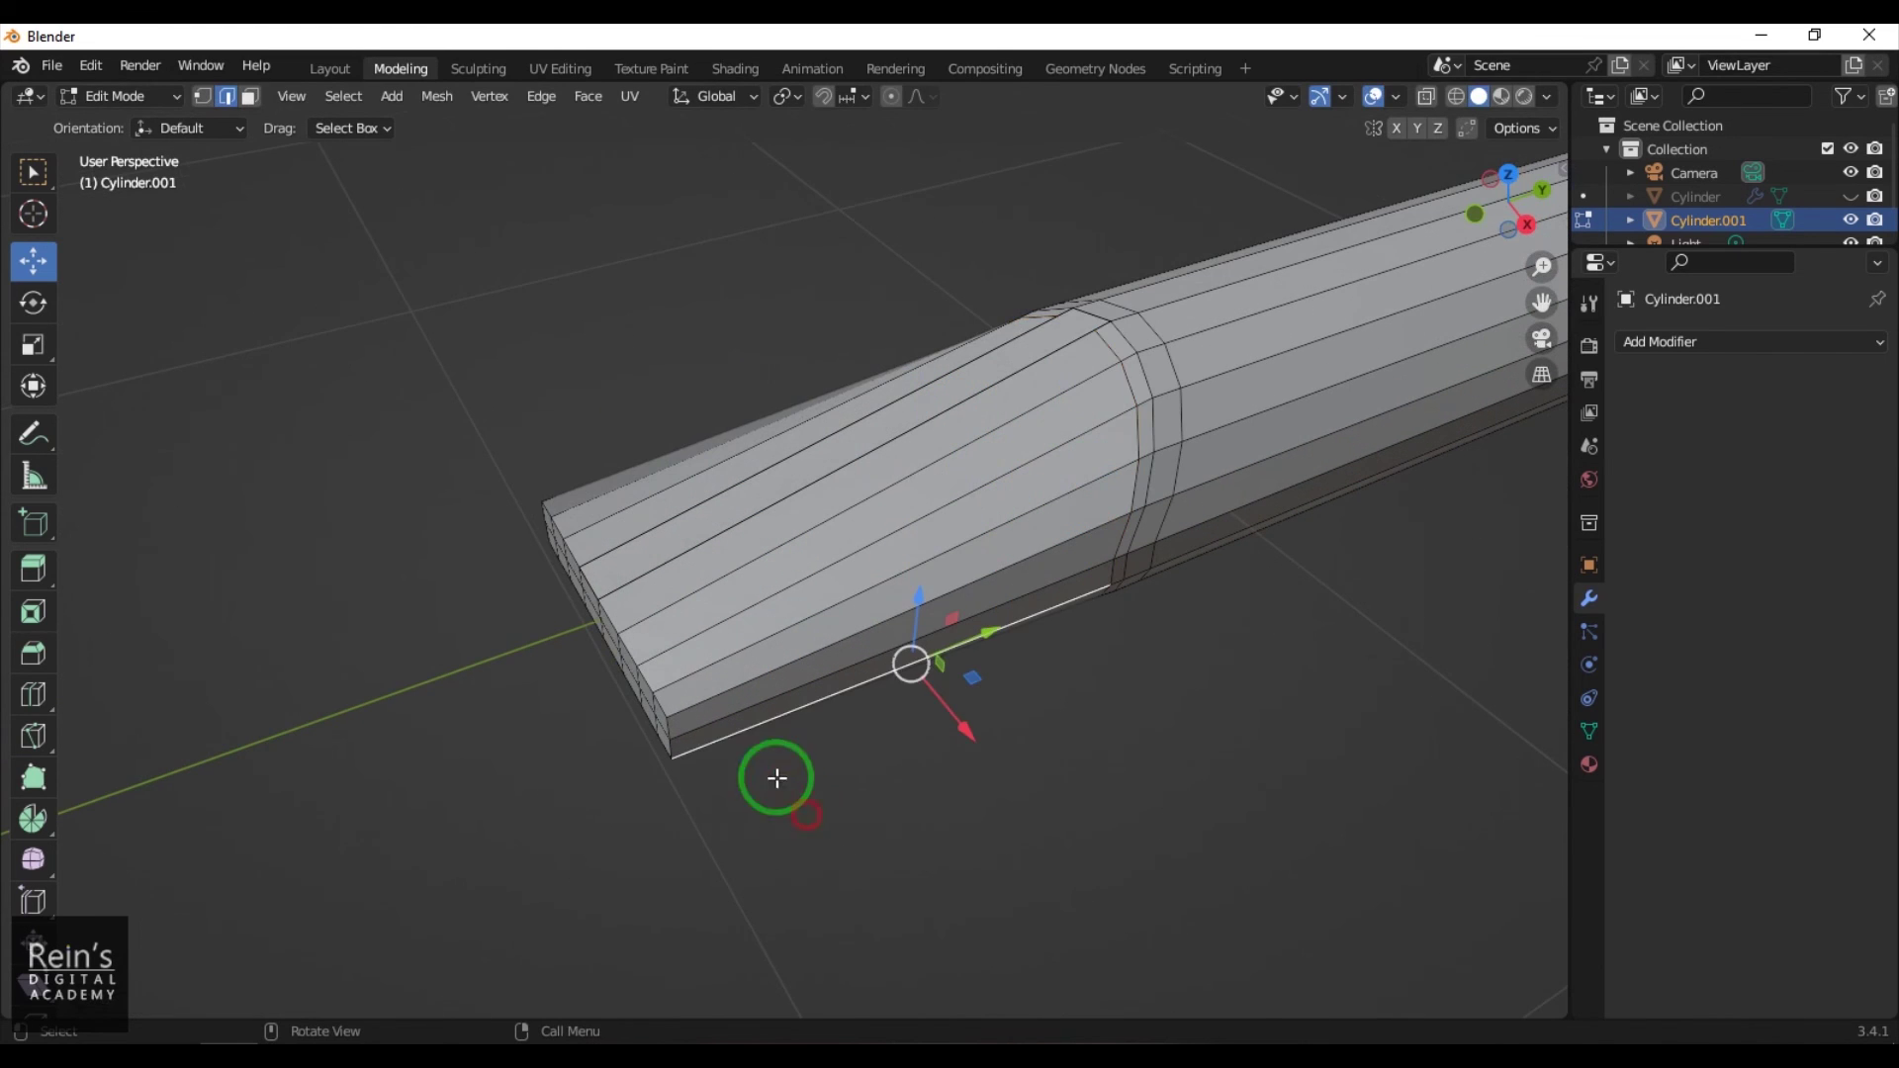
key(ctrl+r)
drag(712, 712, 583, 799)
Add two loop cuts around the handle end of the shaft and slide them close to its end face
scroll(899, 775, down, 4)
shift+middle_drag(899, 775, 699, 768)
scroll(705, 861, up, 3)
middle_drag(705, 860, 737, 678)
scroll(738, 678, up, 2)
key(ctrl+r)
click(938, 622)
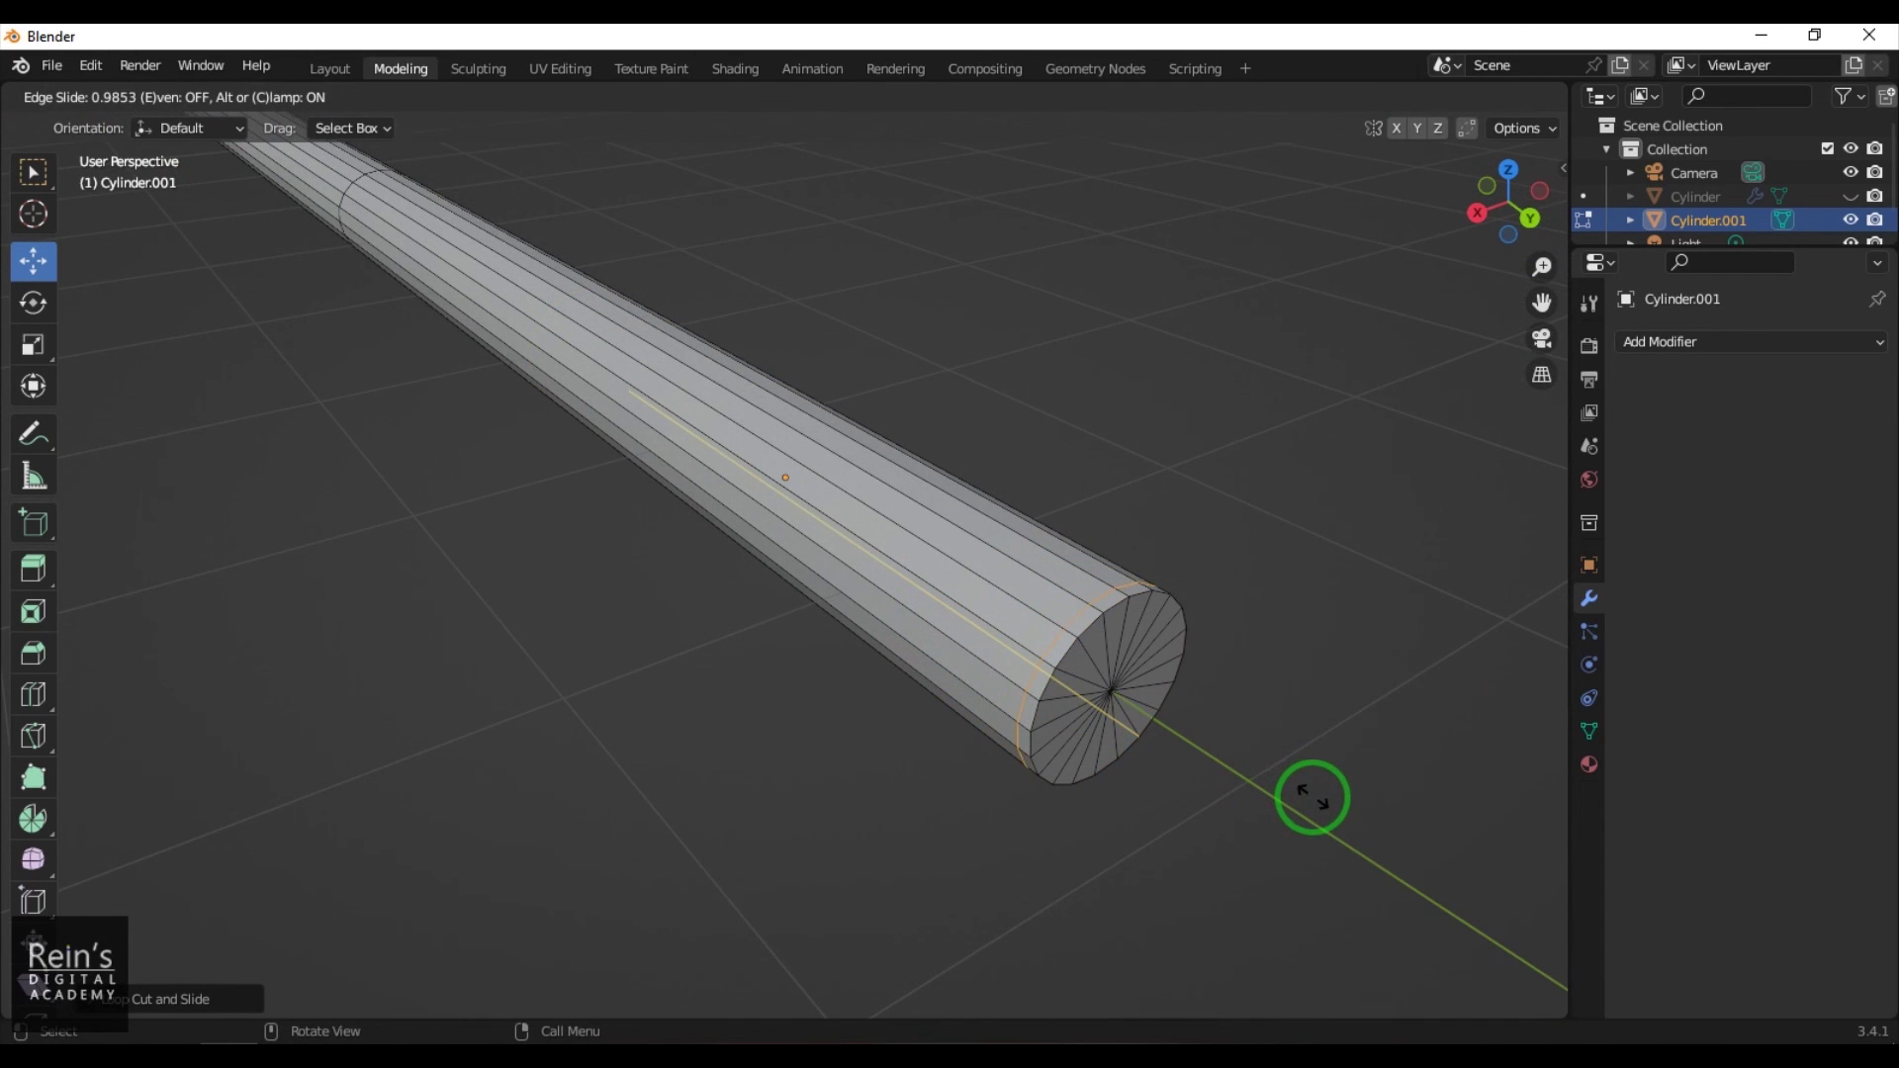
click(1314, 798)
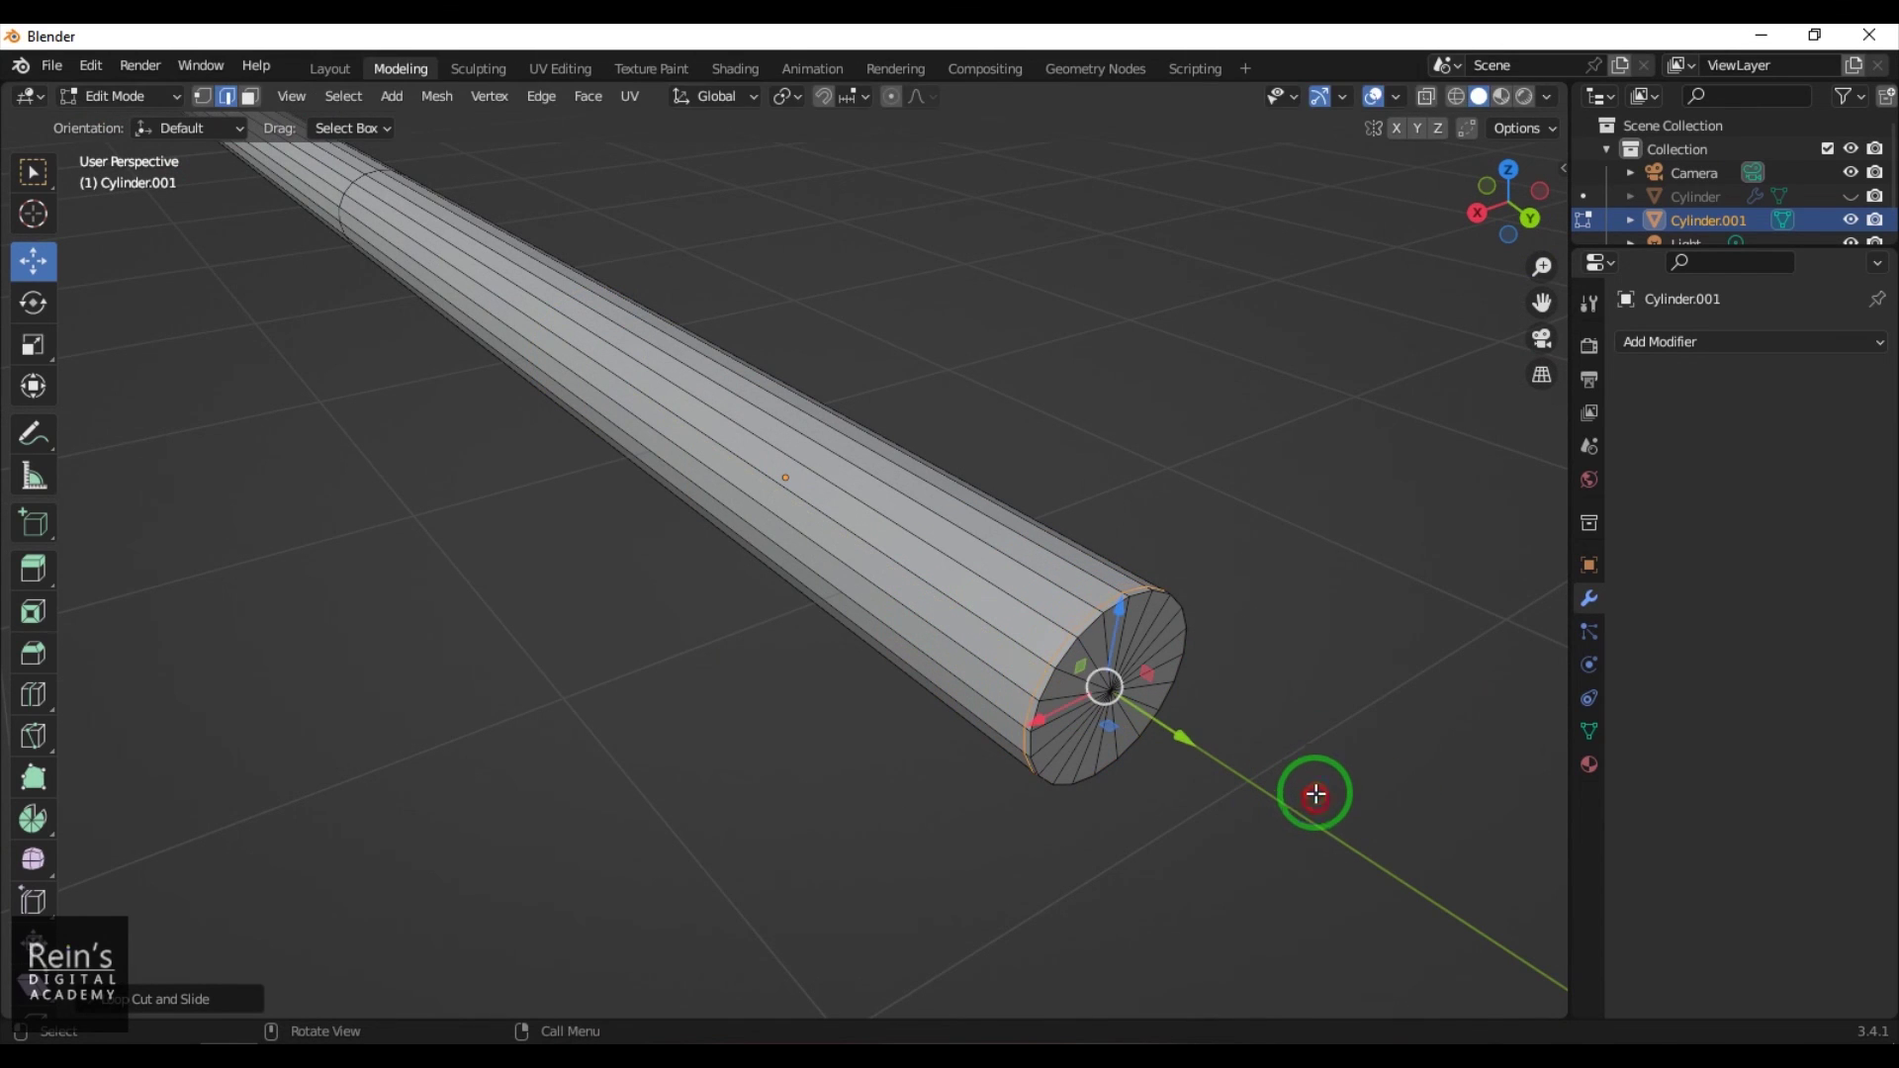
click(967, 585)
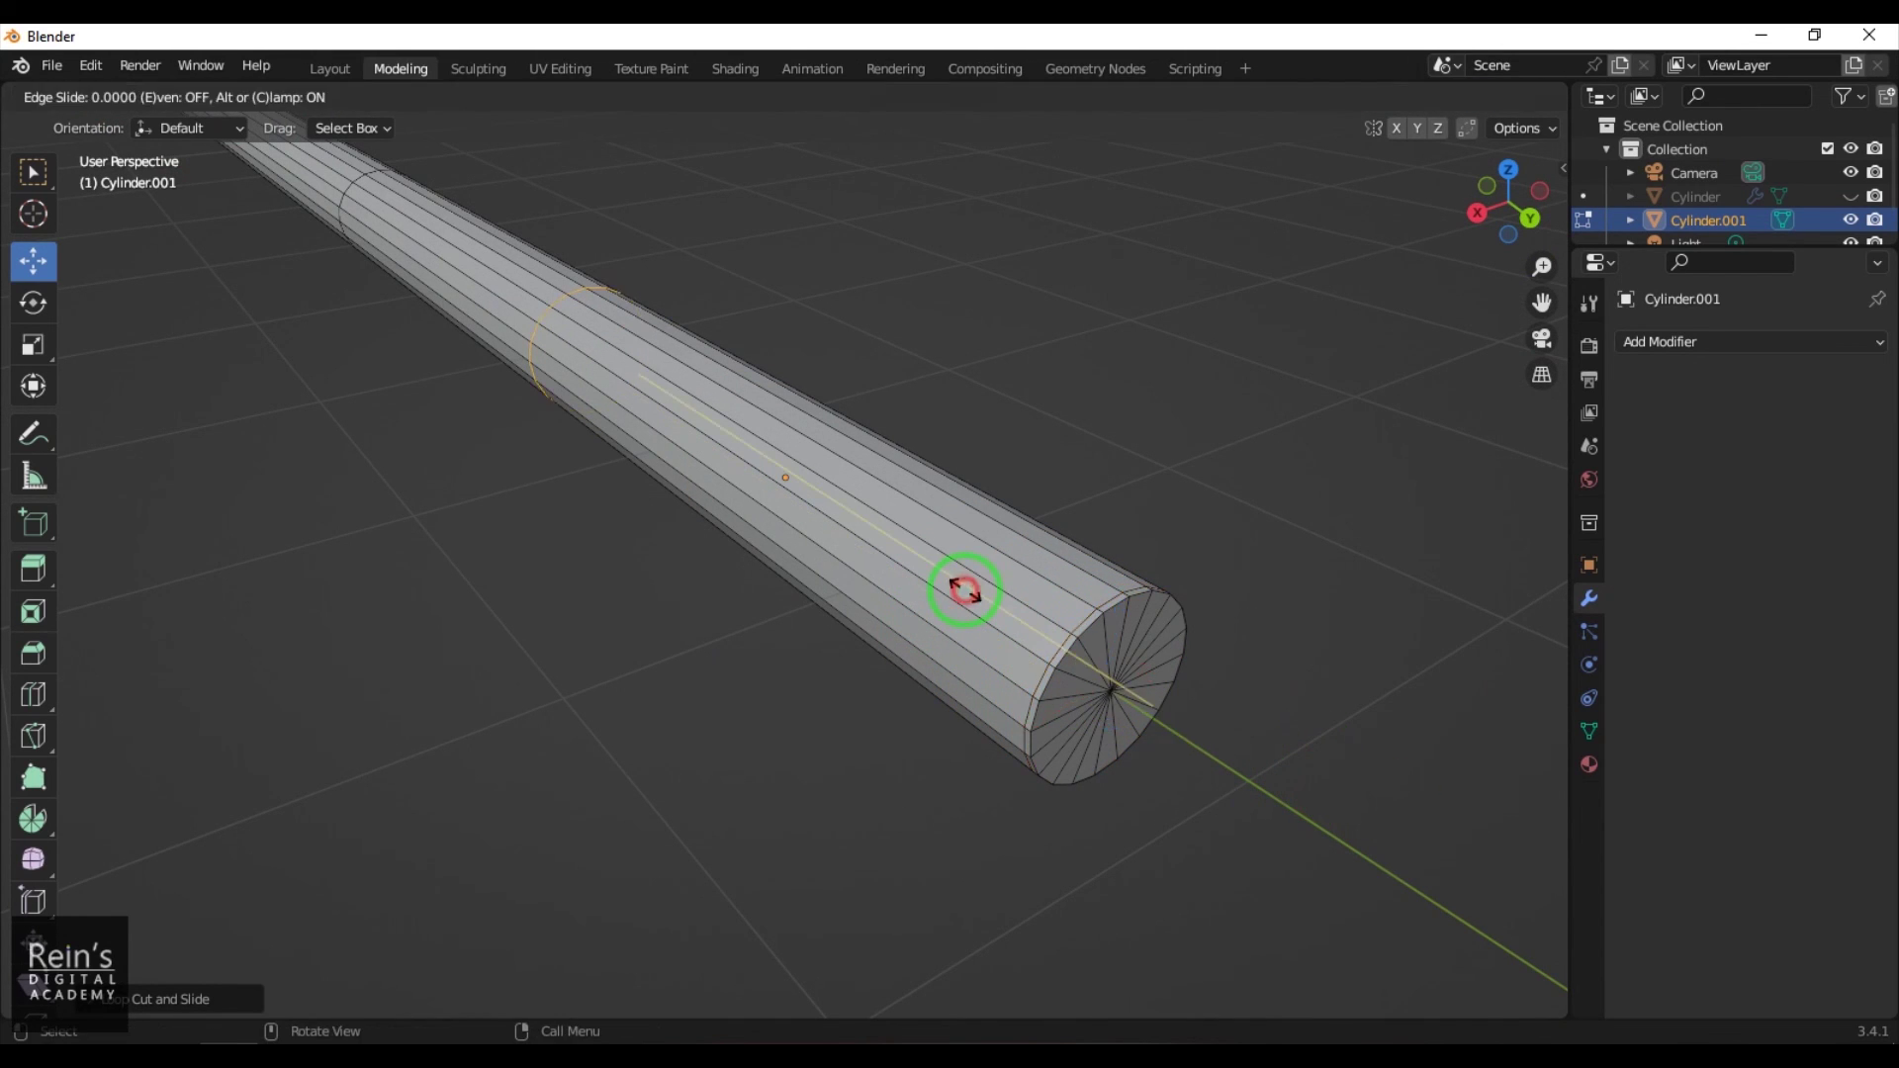
click(1338, 788)
click(1327, 747)
Leave mesh editing, show the hidden handle again and select the shaft object
key(Tab)
click(1303, 736)
click(1849, 195)
scroll(1424, 524, down, 5)
middle_drag(476, 708, 792, 670)
drag(644, 454, 797, 692)
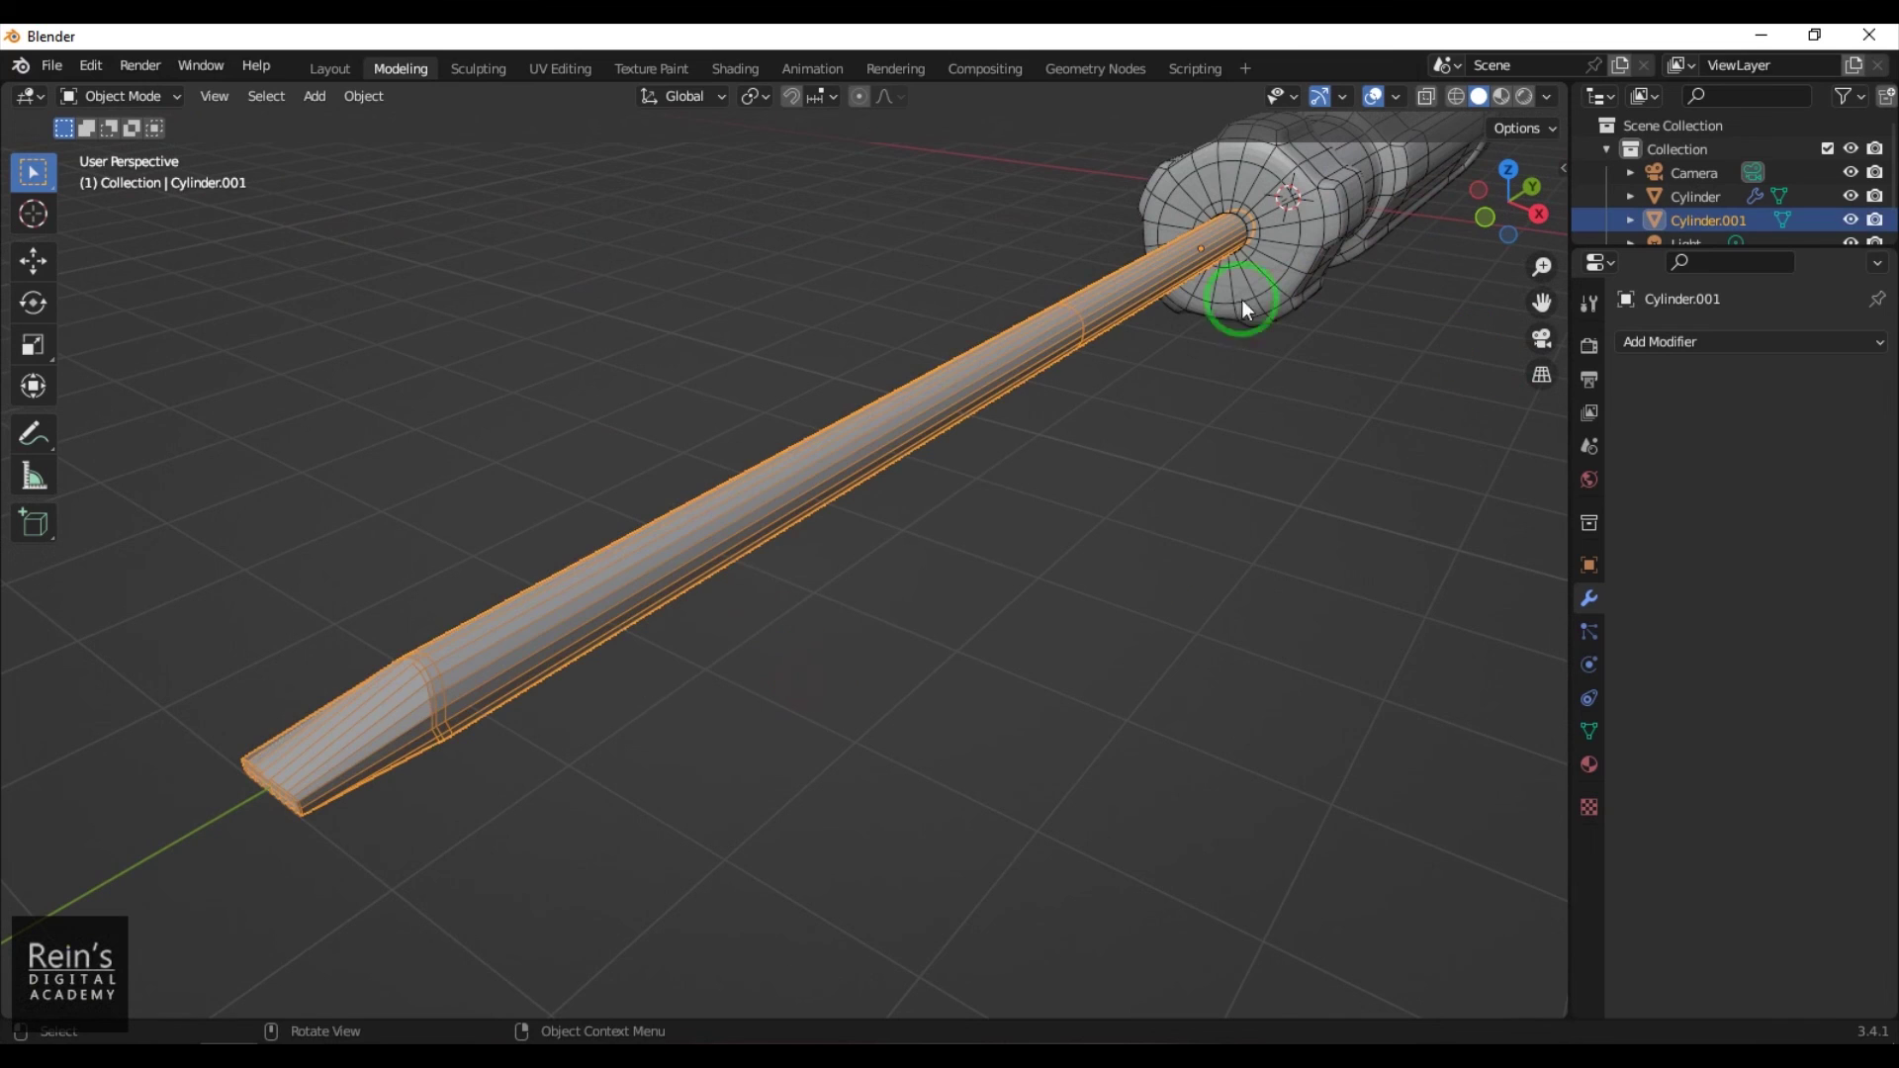
Add a Subdivision Surface modifier to the shaft with viewport level 2
click(1737, 341)
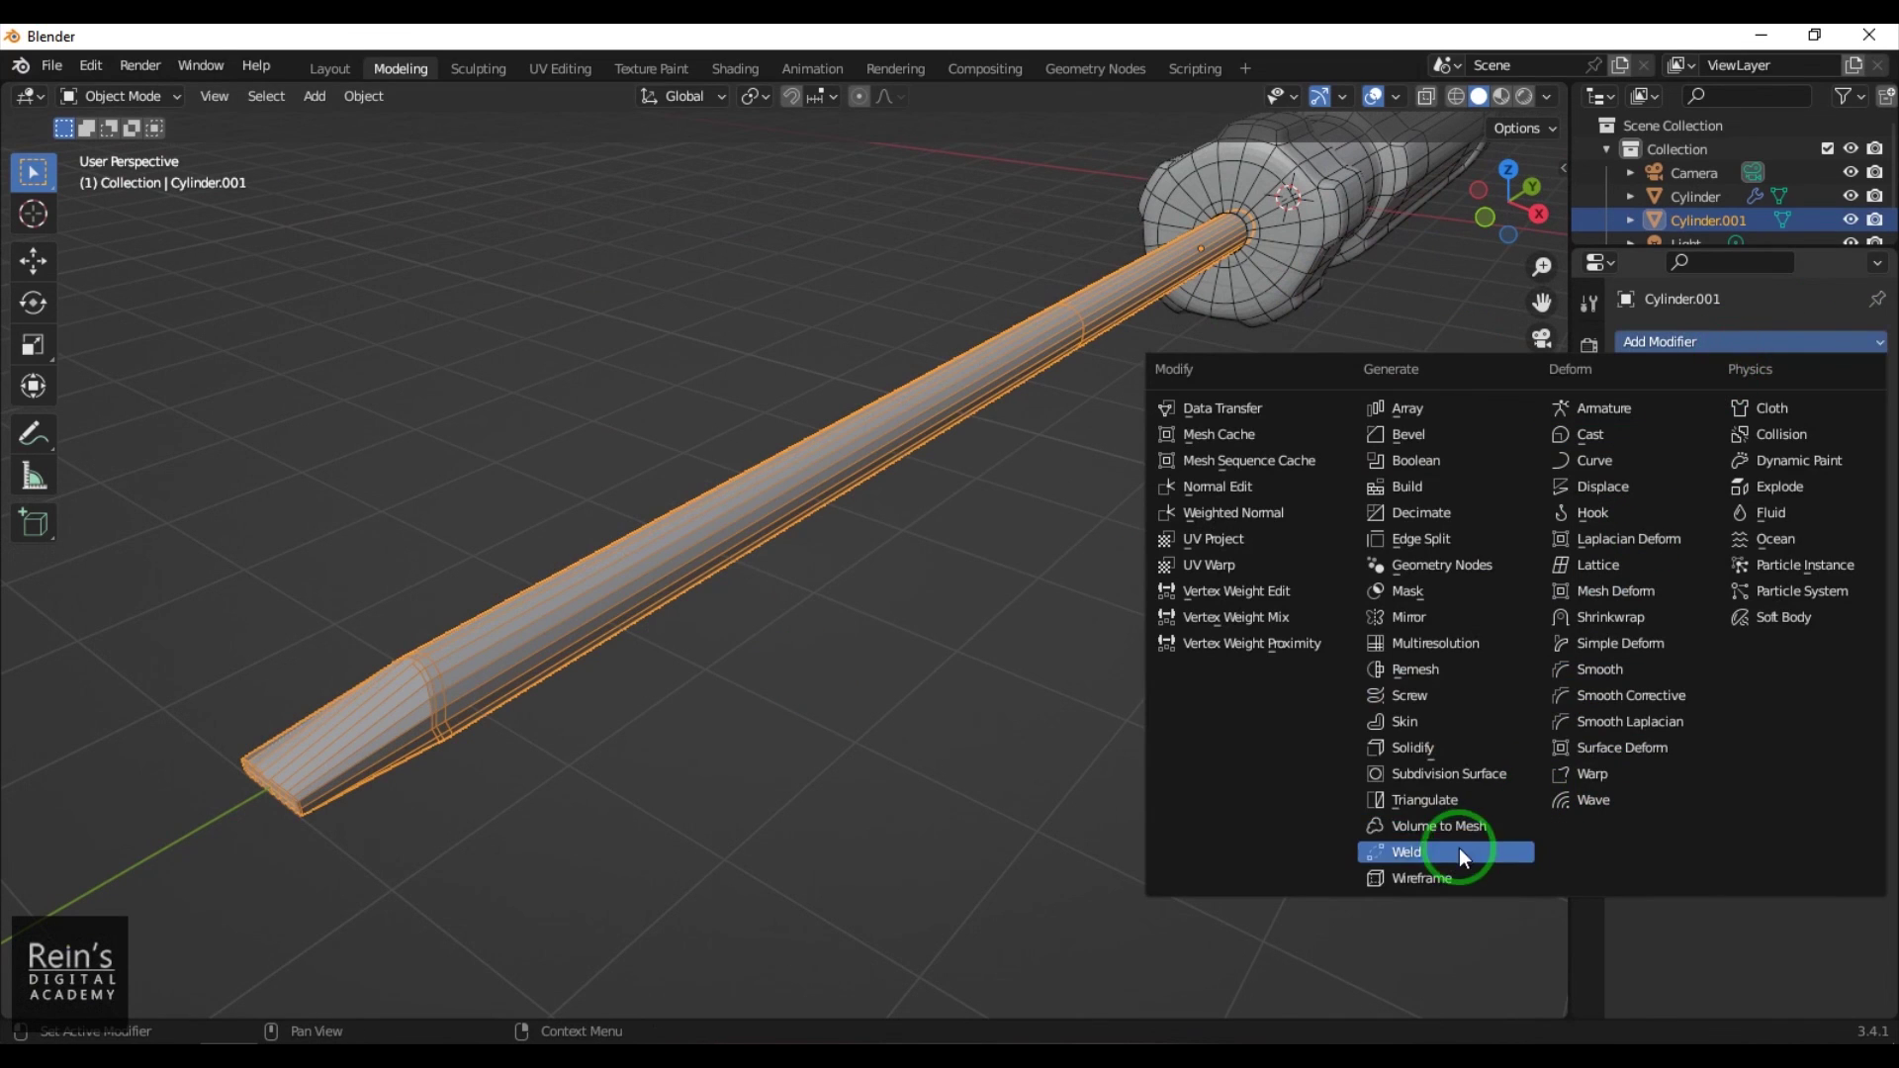
click(1480, 773)
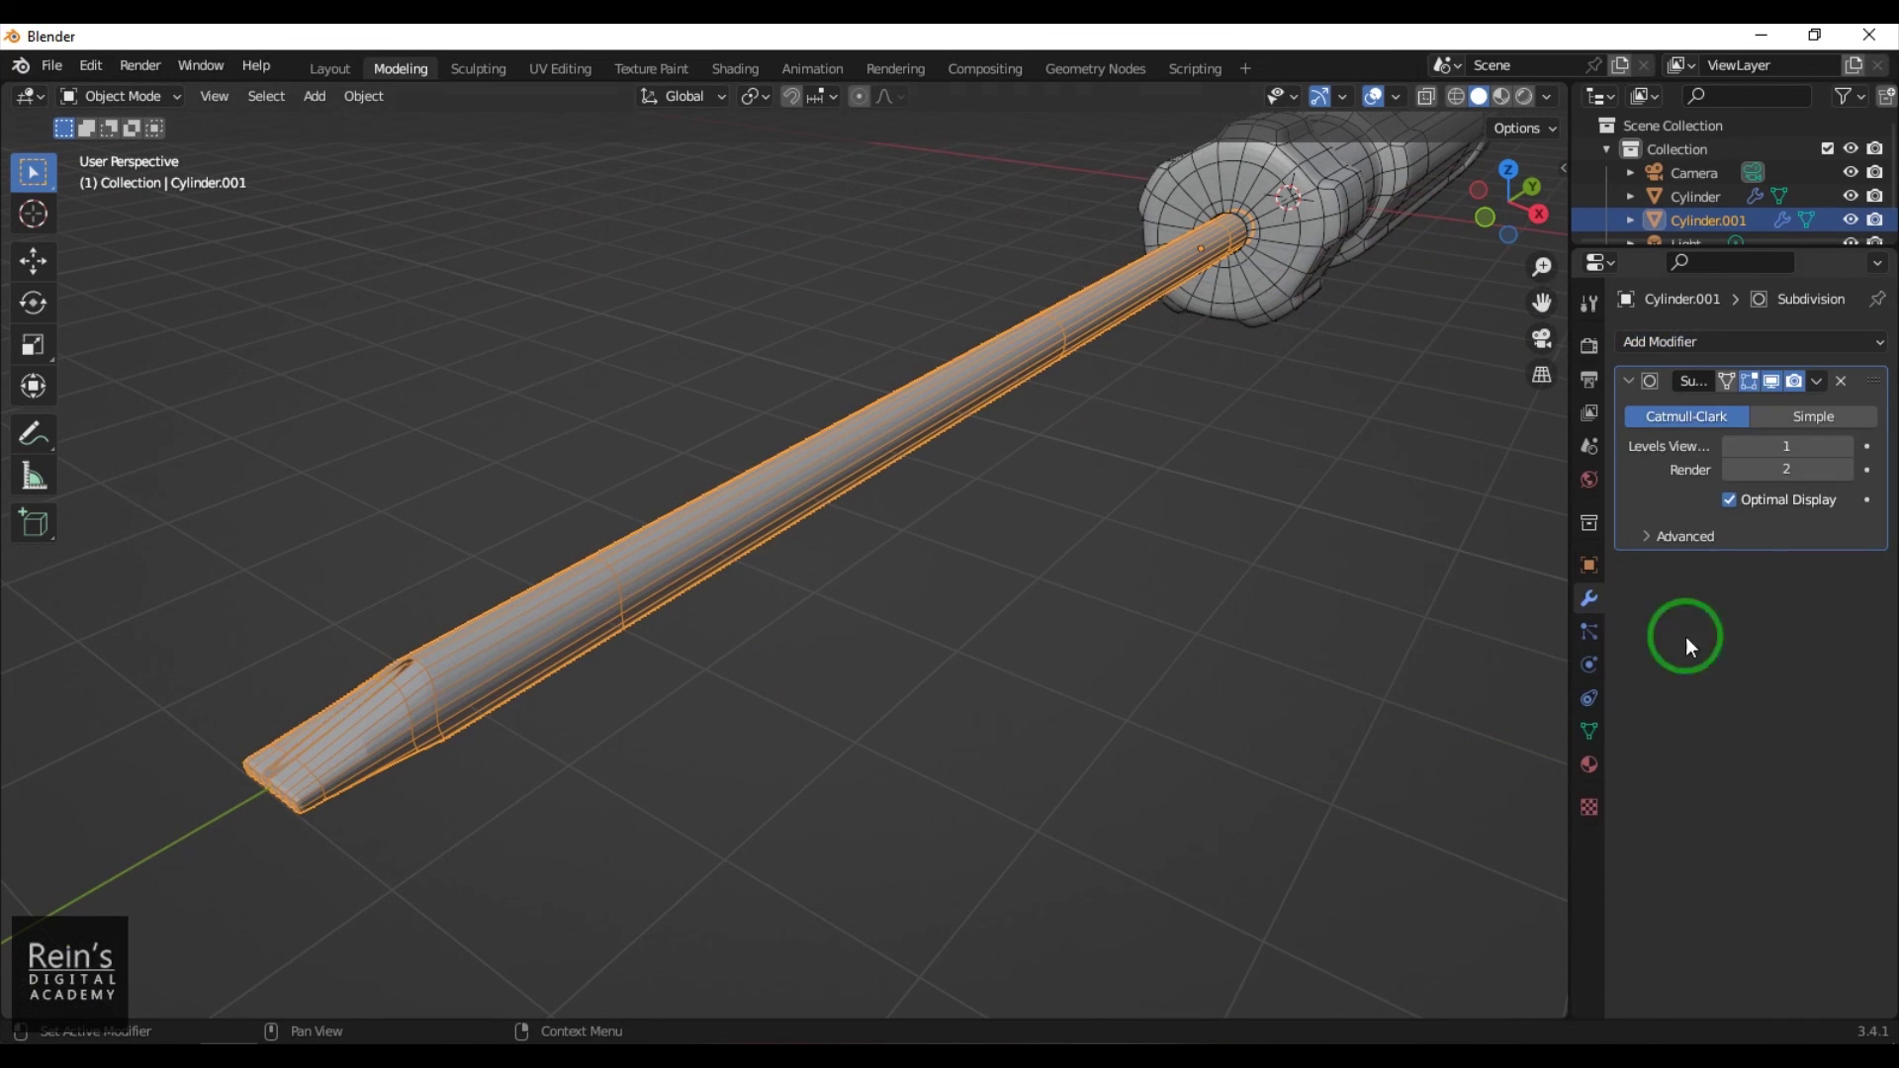
click(1797, 447)
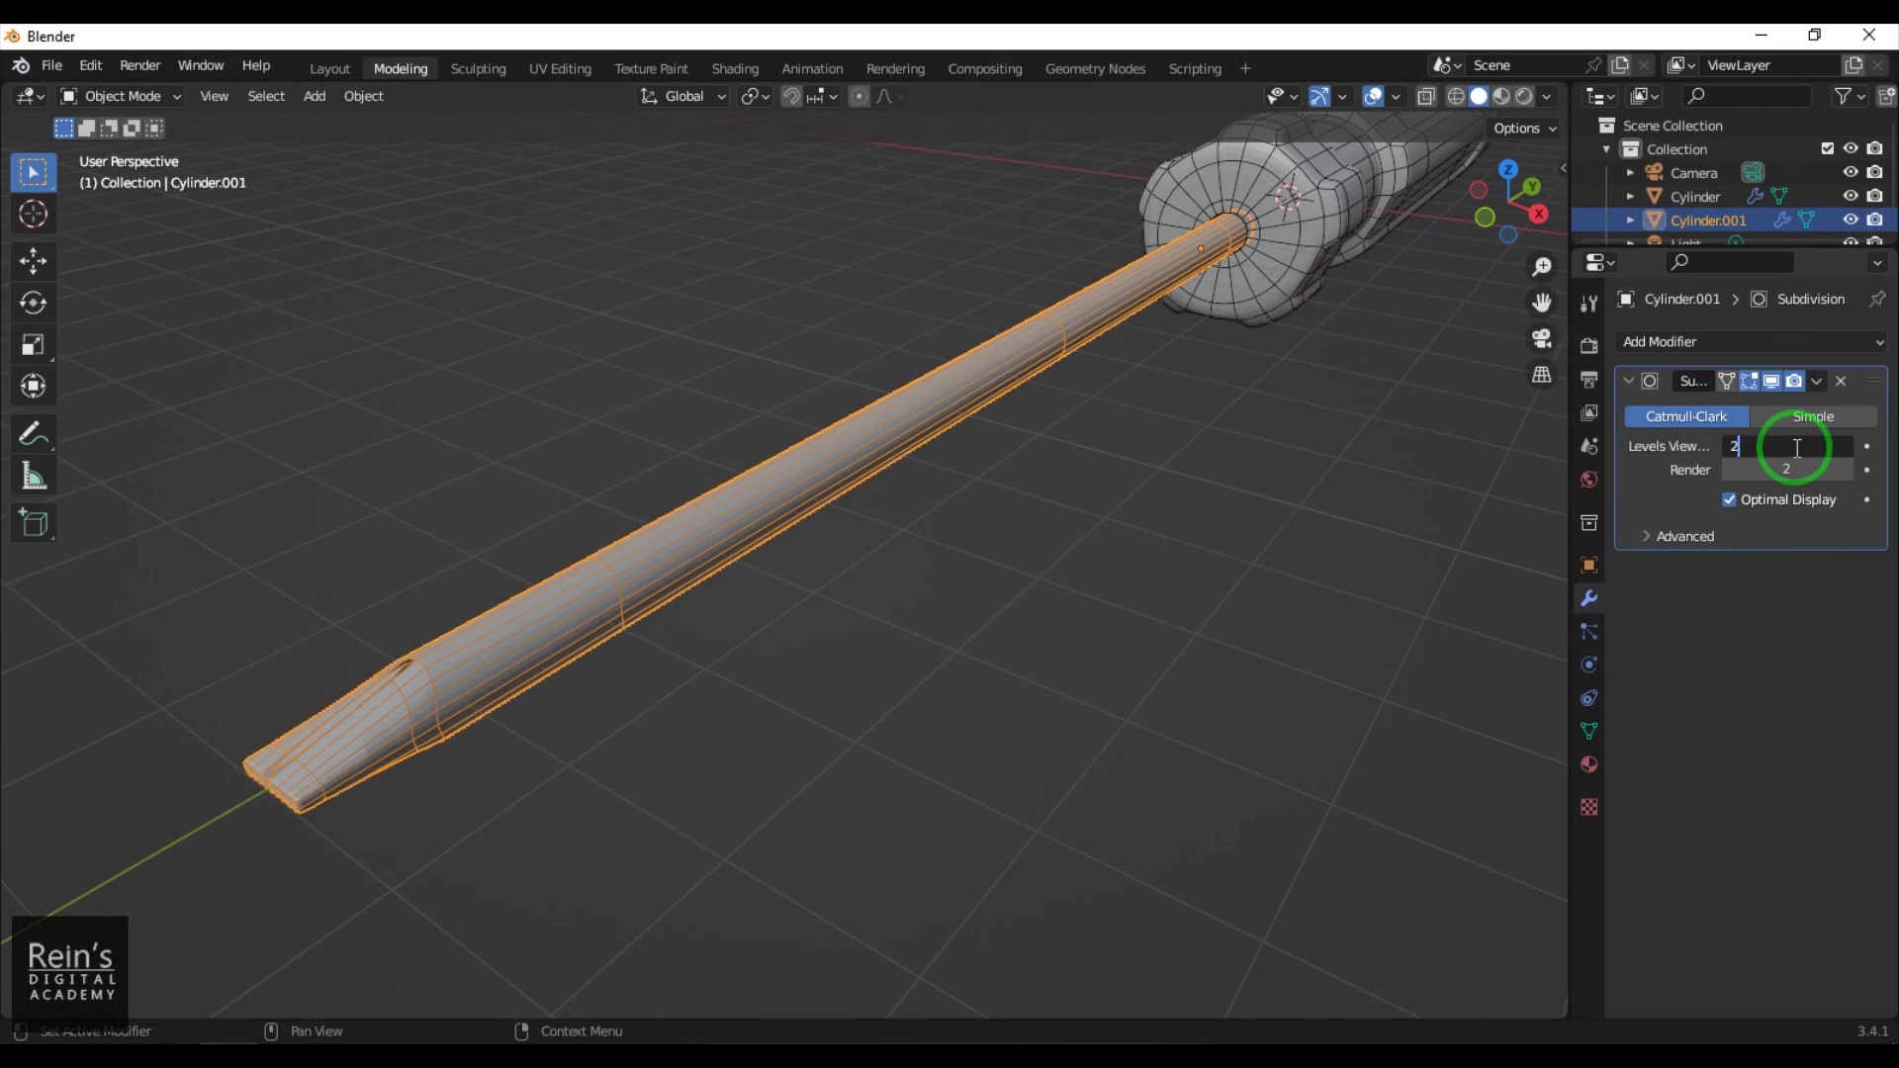
key(Return)
Inspect the smoothed blade surface and set the shaft's subdivision viewport level to 0
click(1035, 661)
middle_drag(950, 734, 461, 287)
middle_drag(1029, 572, 1123, 699)
scroll(1126, 514, up, 3)
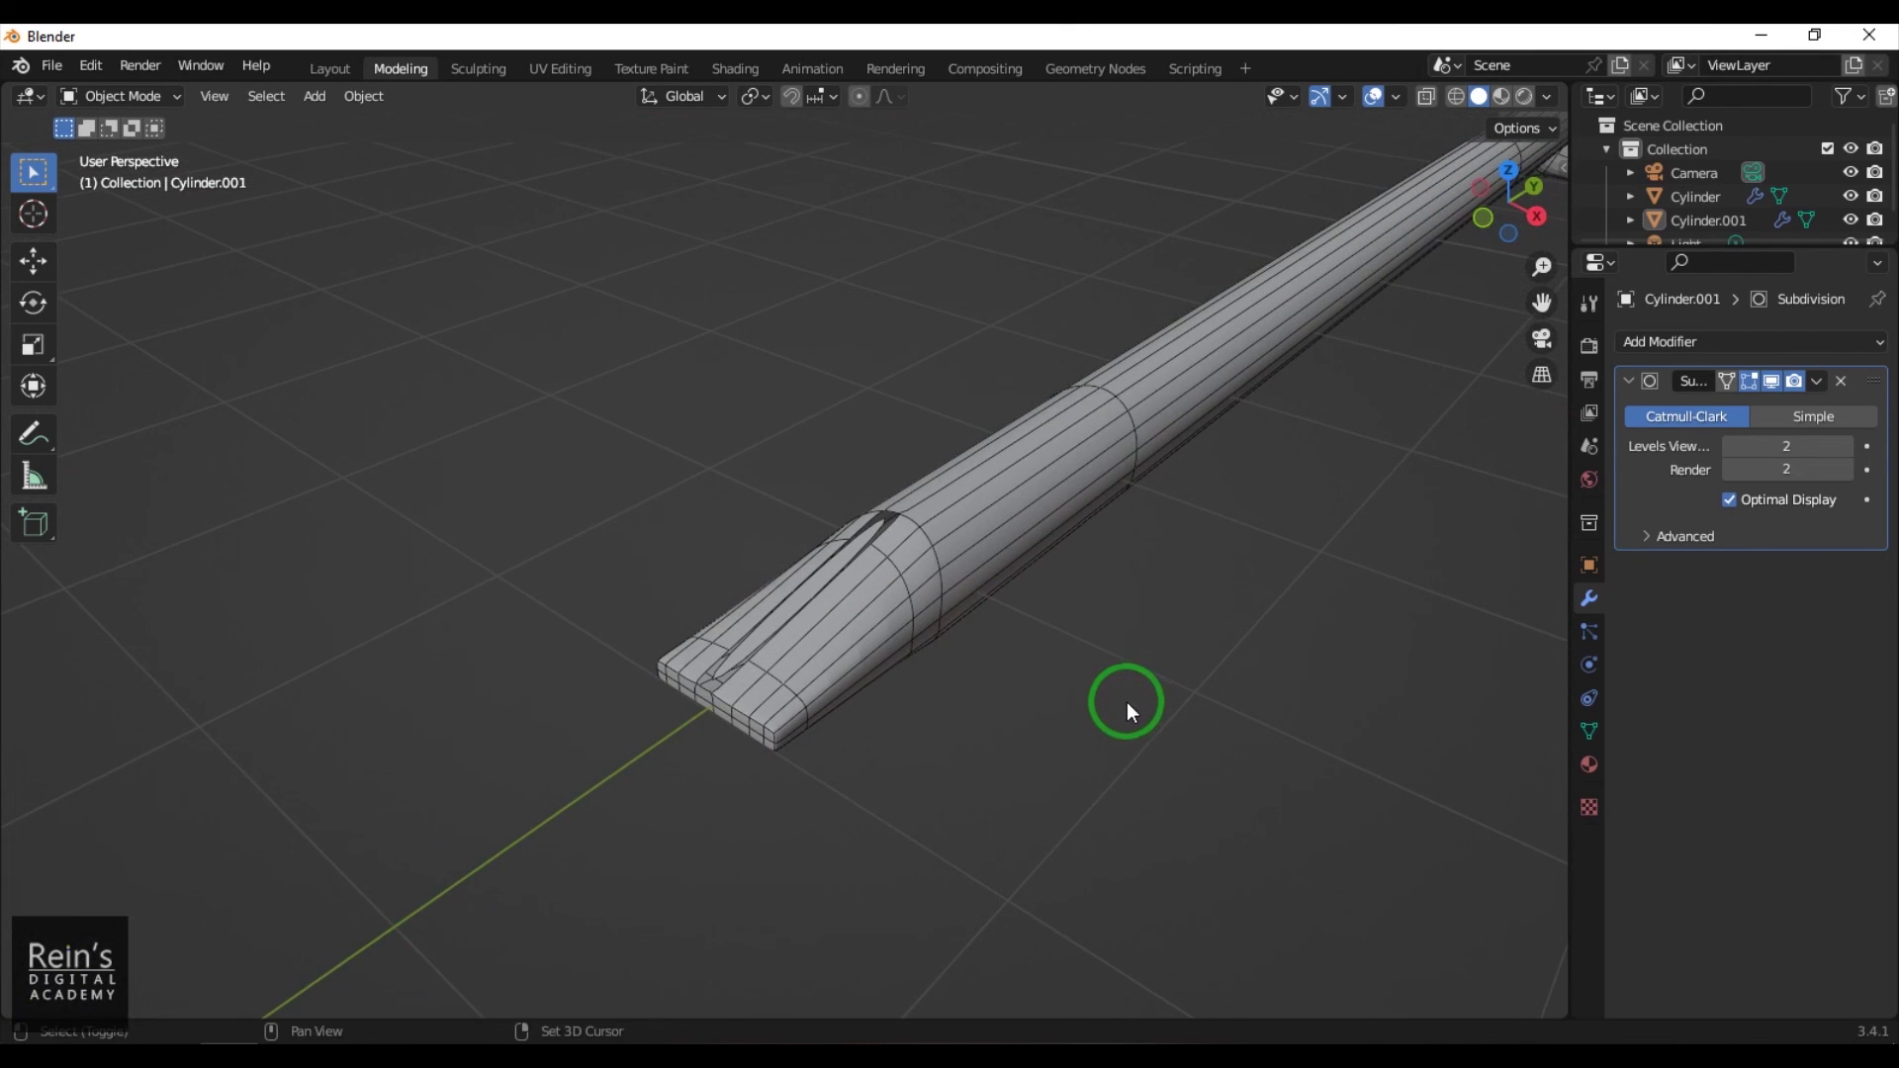
scroll(1111, 734, up, 3)
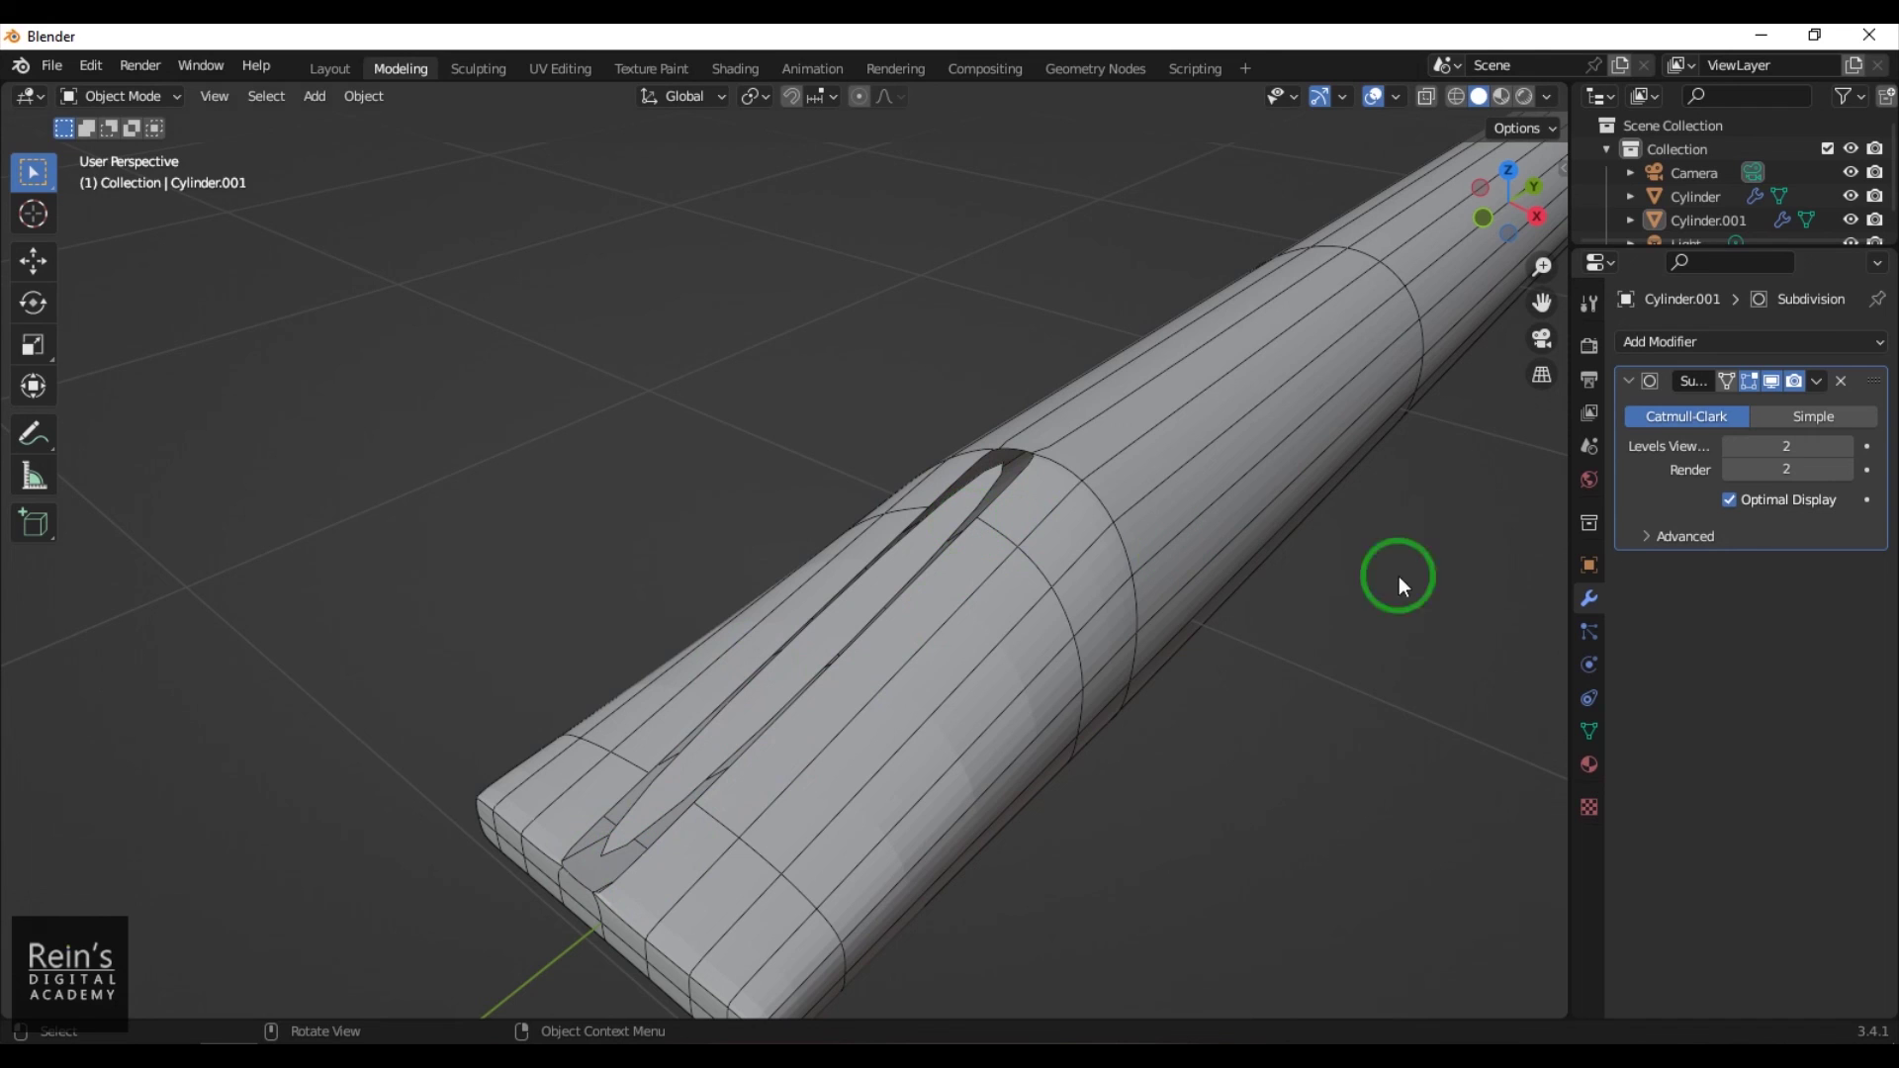
click(1774, 448)
text(0)
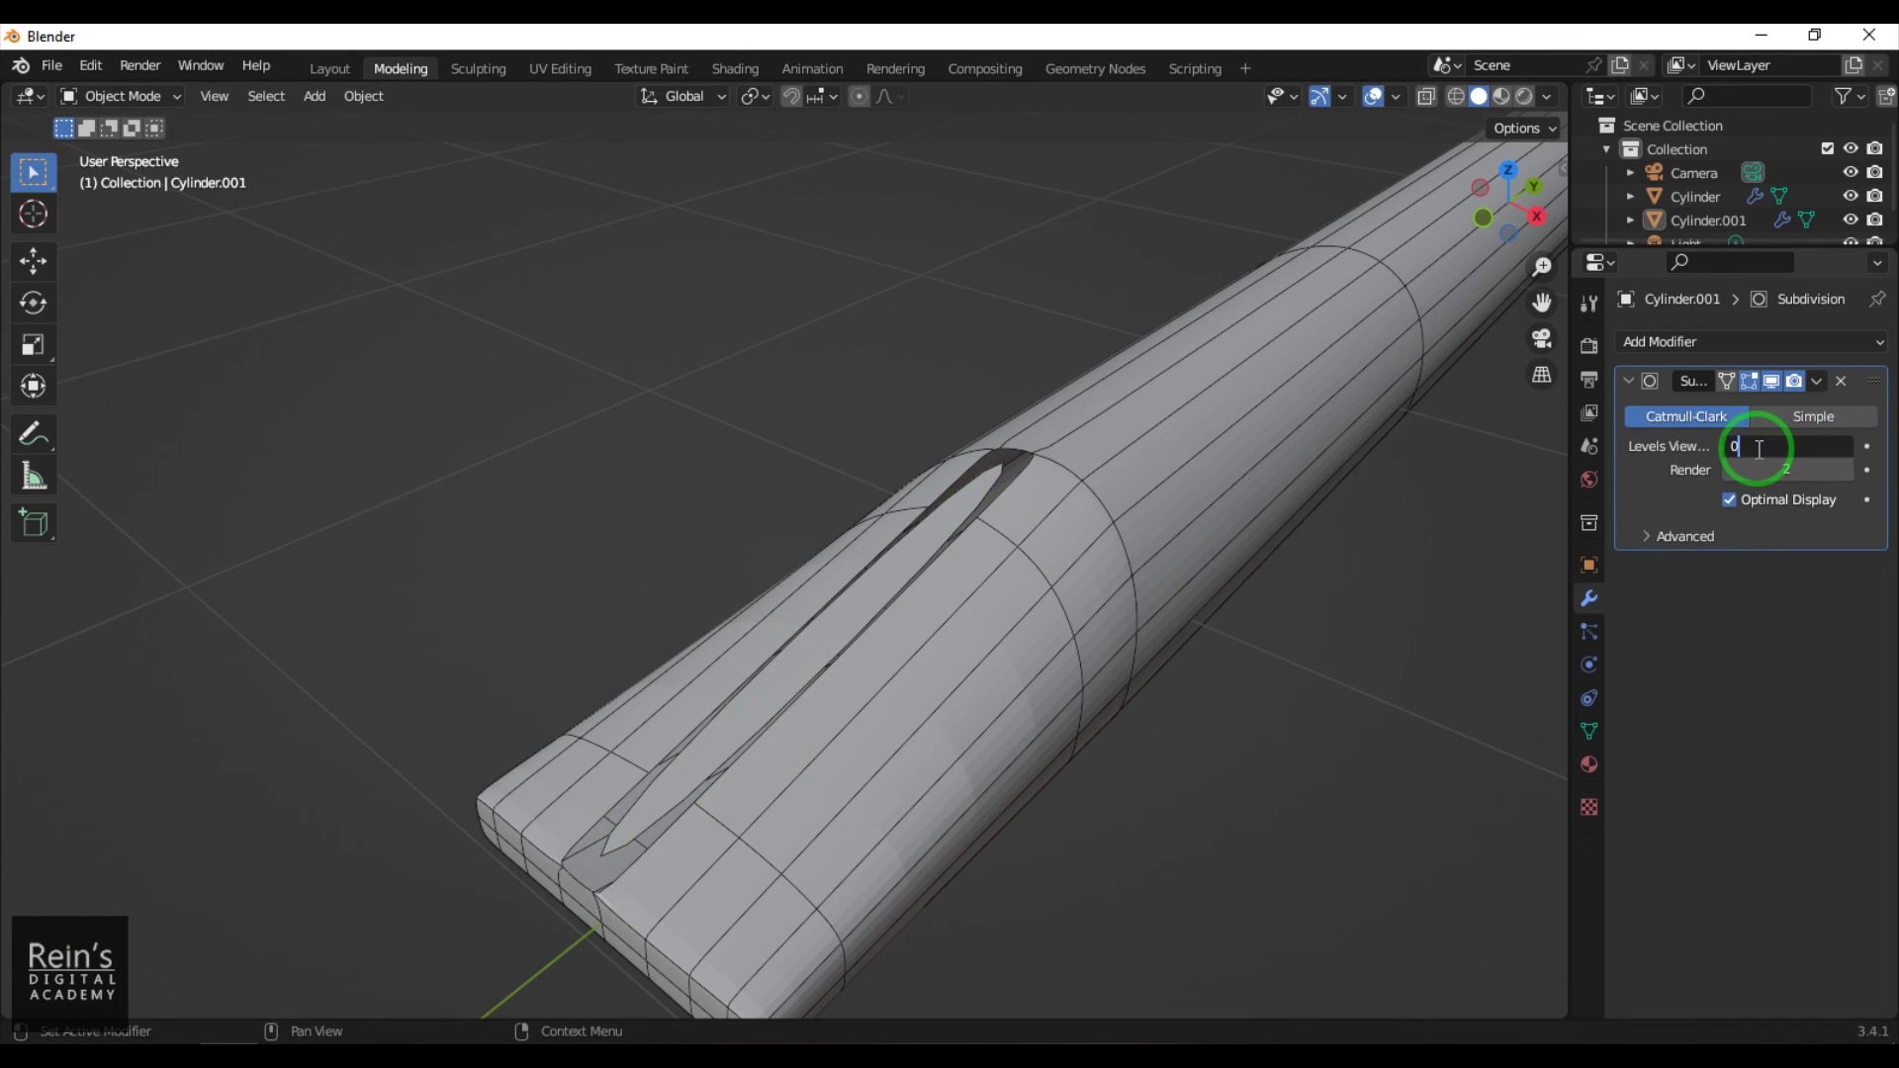
key(Return)
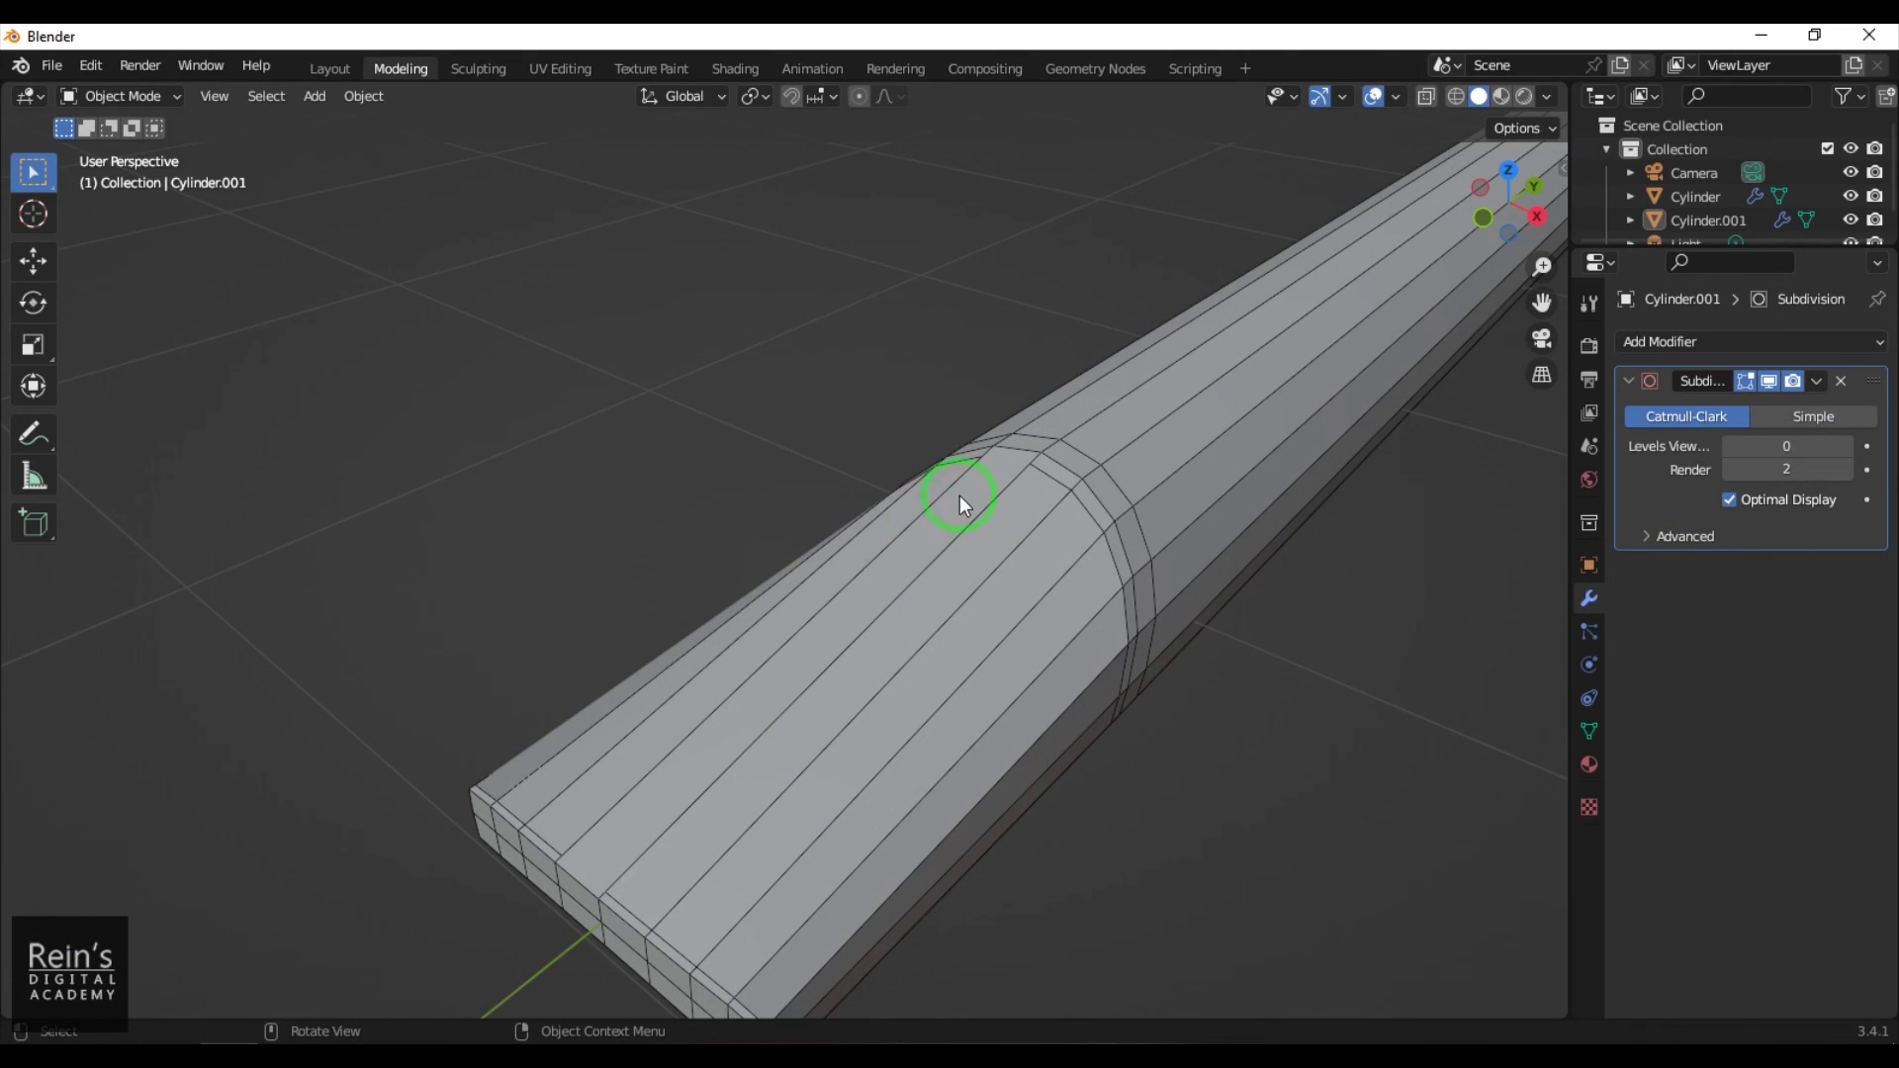
Edit the shaft mesh and delete the faulty narrow face strip running lengthwise on top of the blade
key(Tab)
click(926, 538)
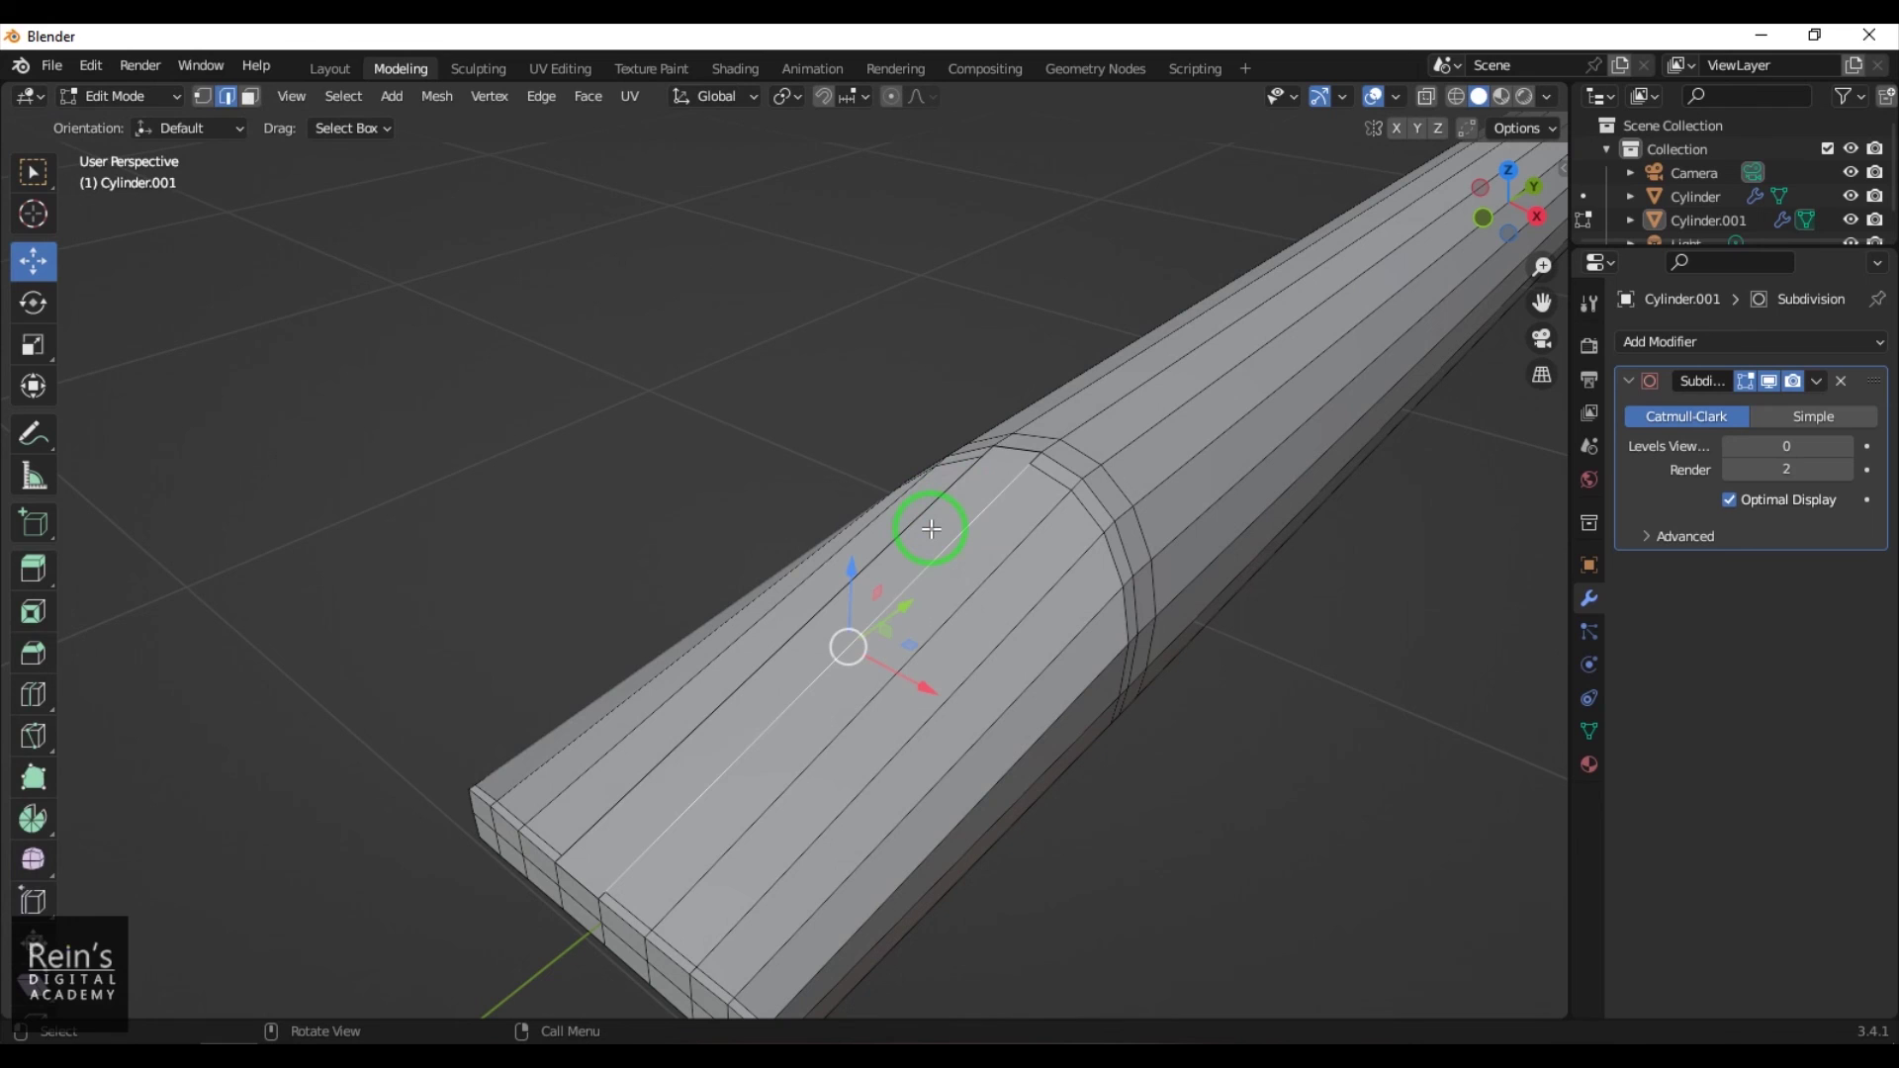
key(3)
alt+click(930, 528)
key(x)
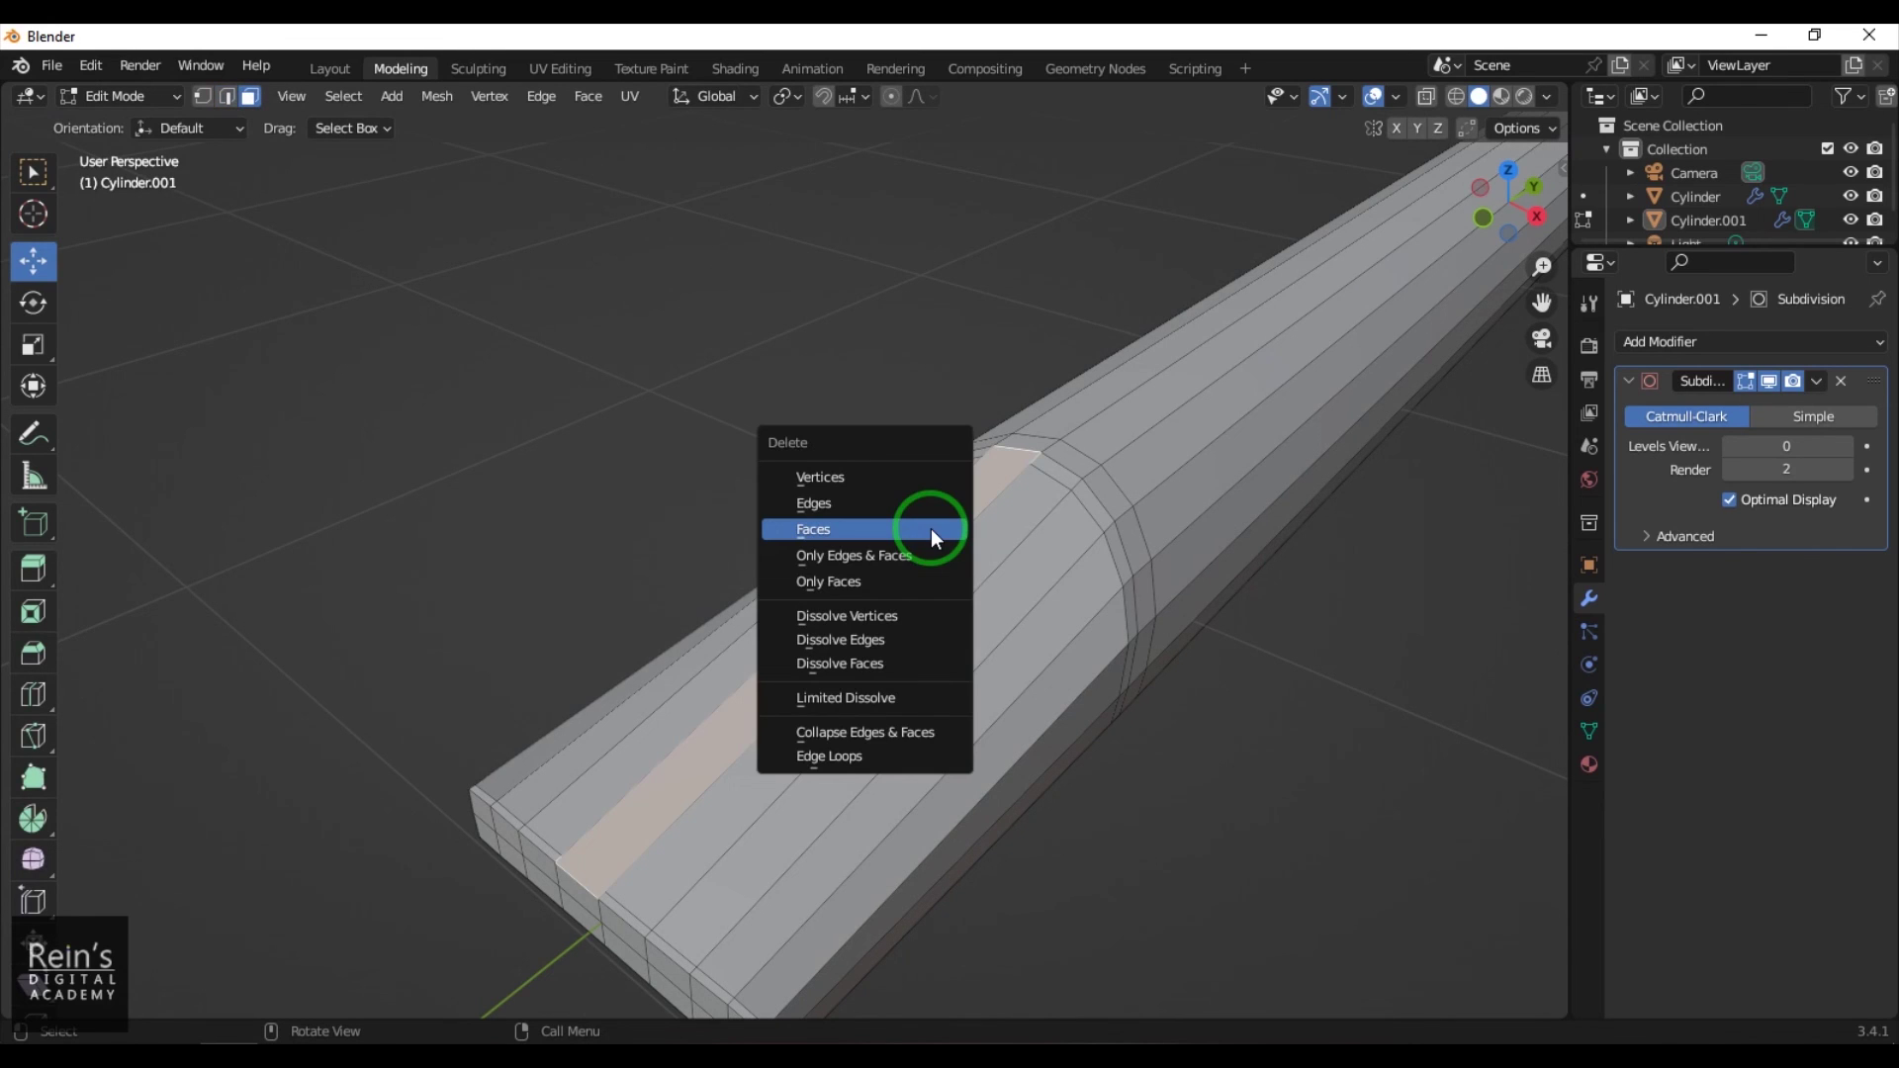
click(931, 531)
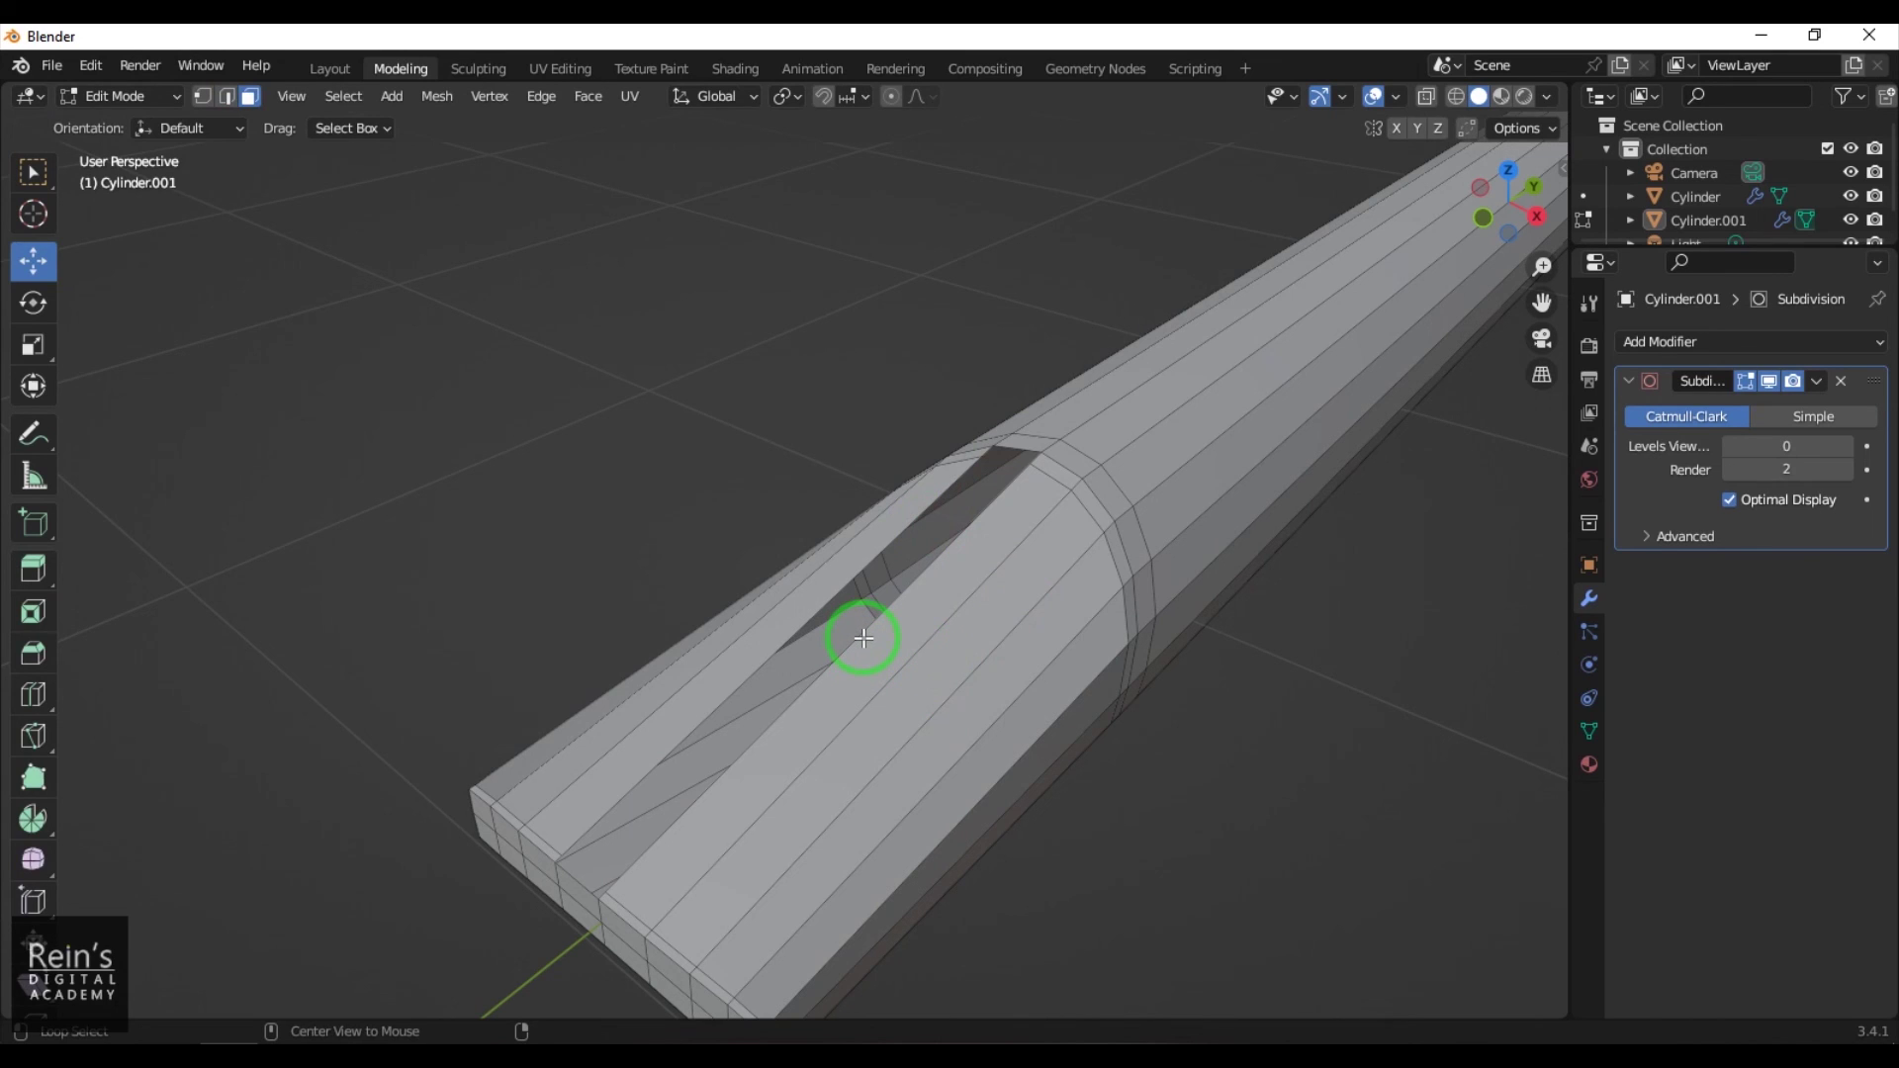
Select the boundary edges of the open strip on top of the blade and fill the hole
key(2)
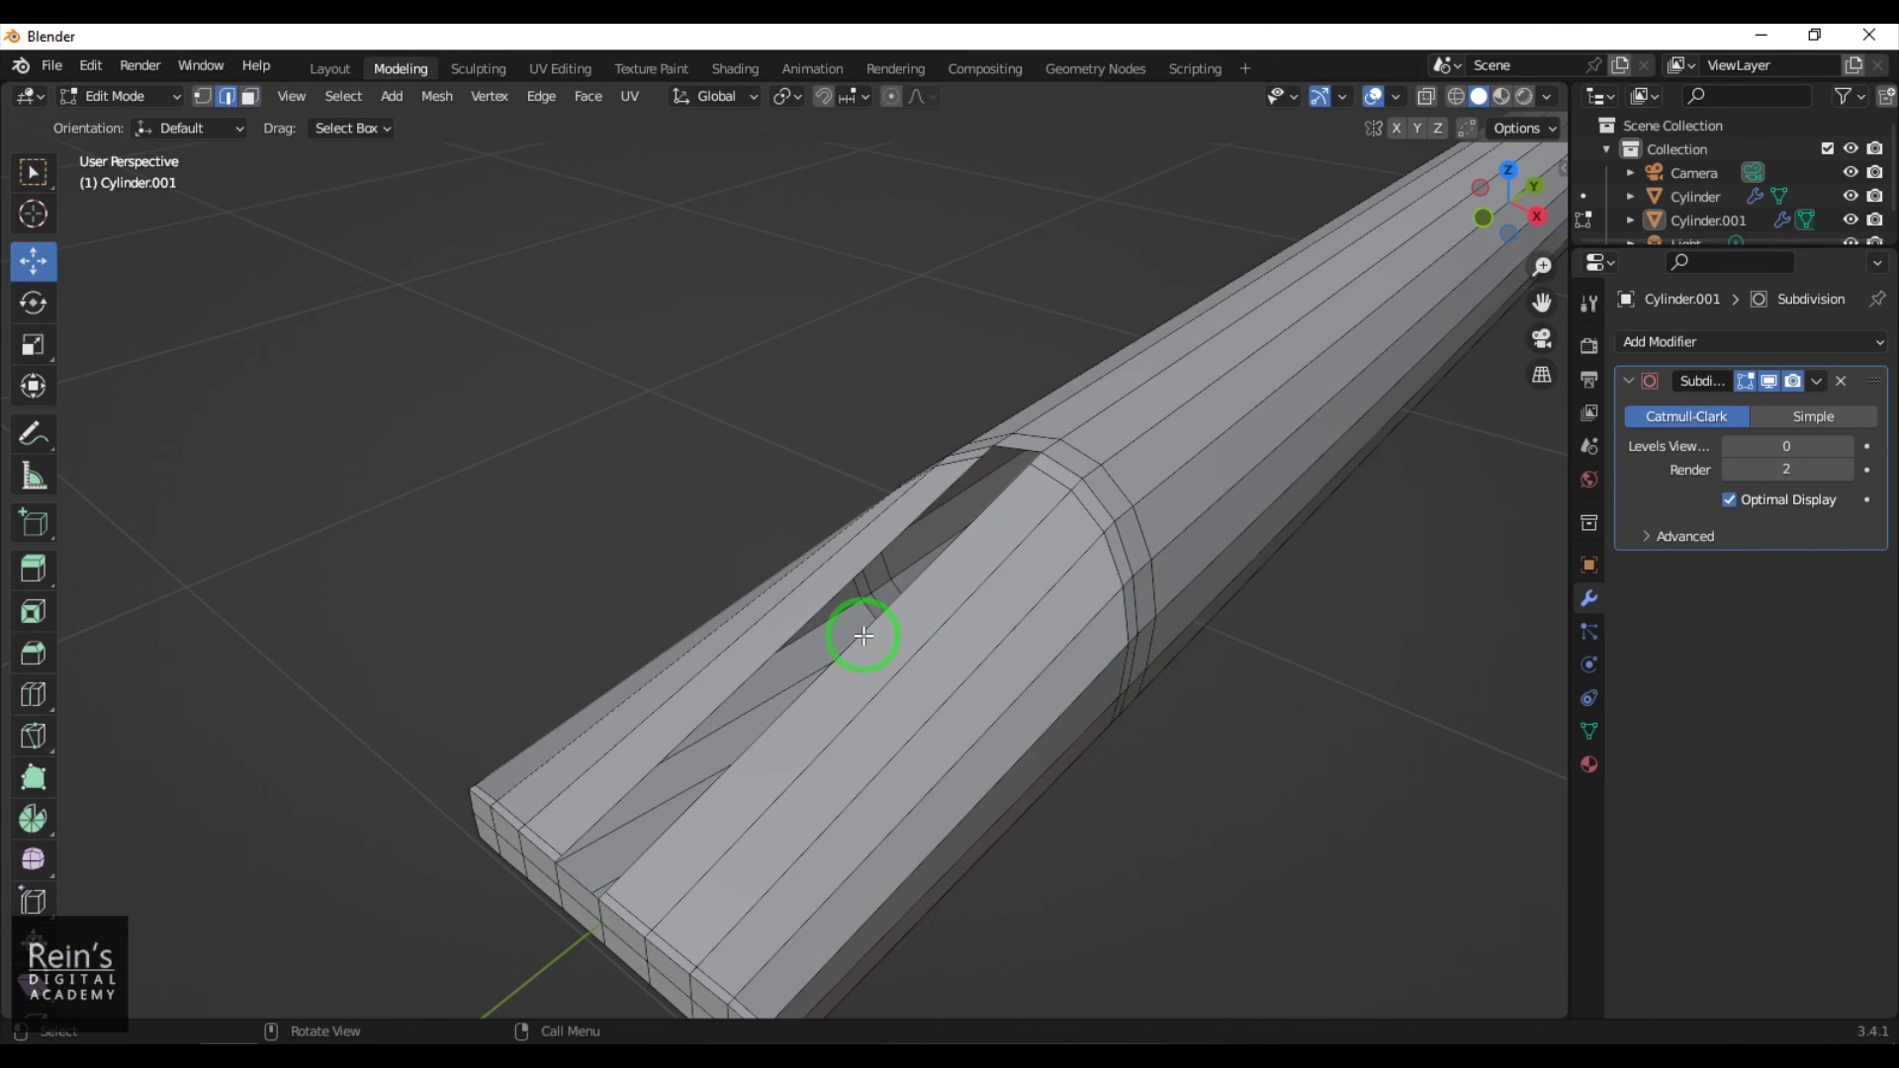
alt+click(864, 636)
alt+click(849, 637)
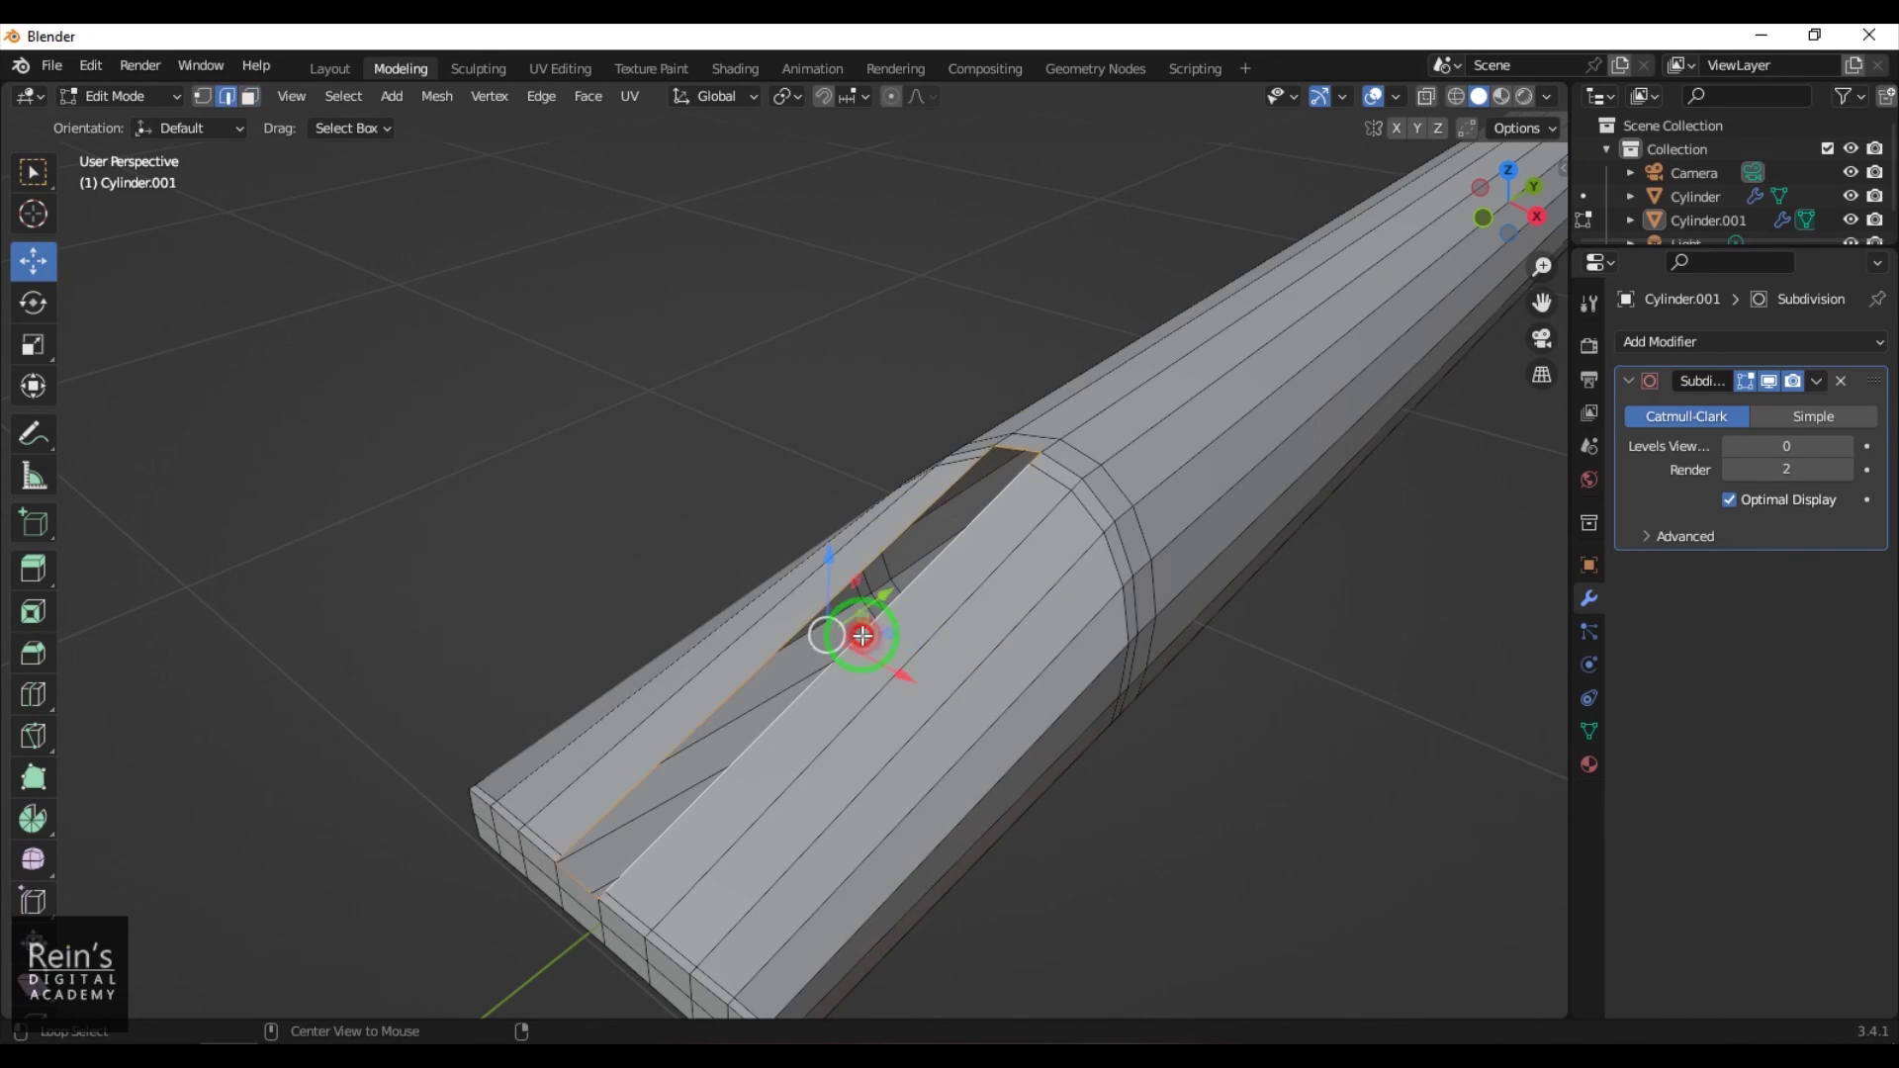
click(543, 98)
mouse_move(587, 99)
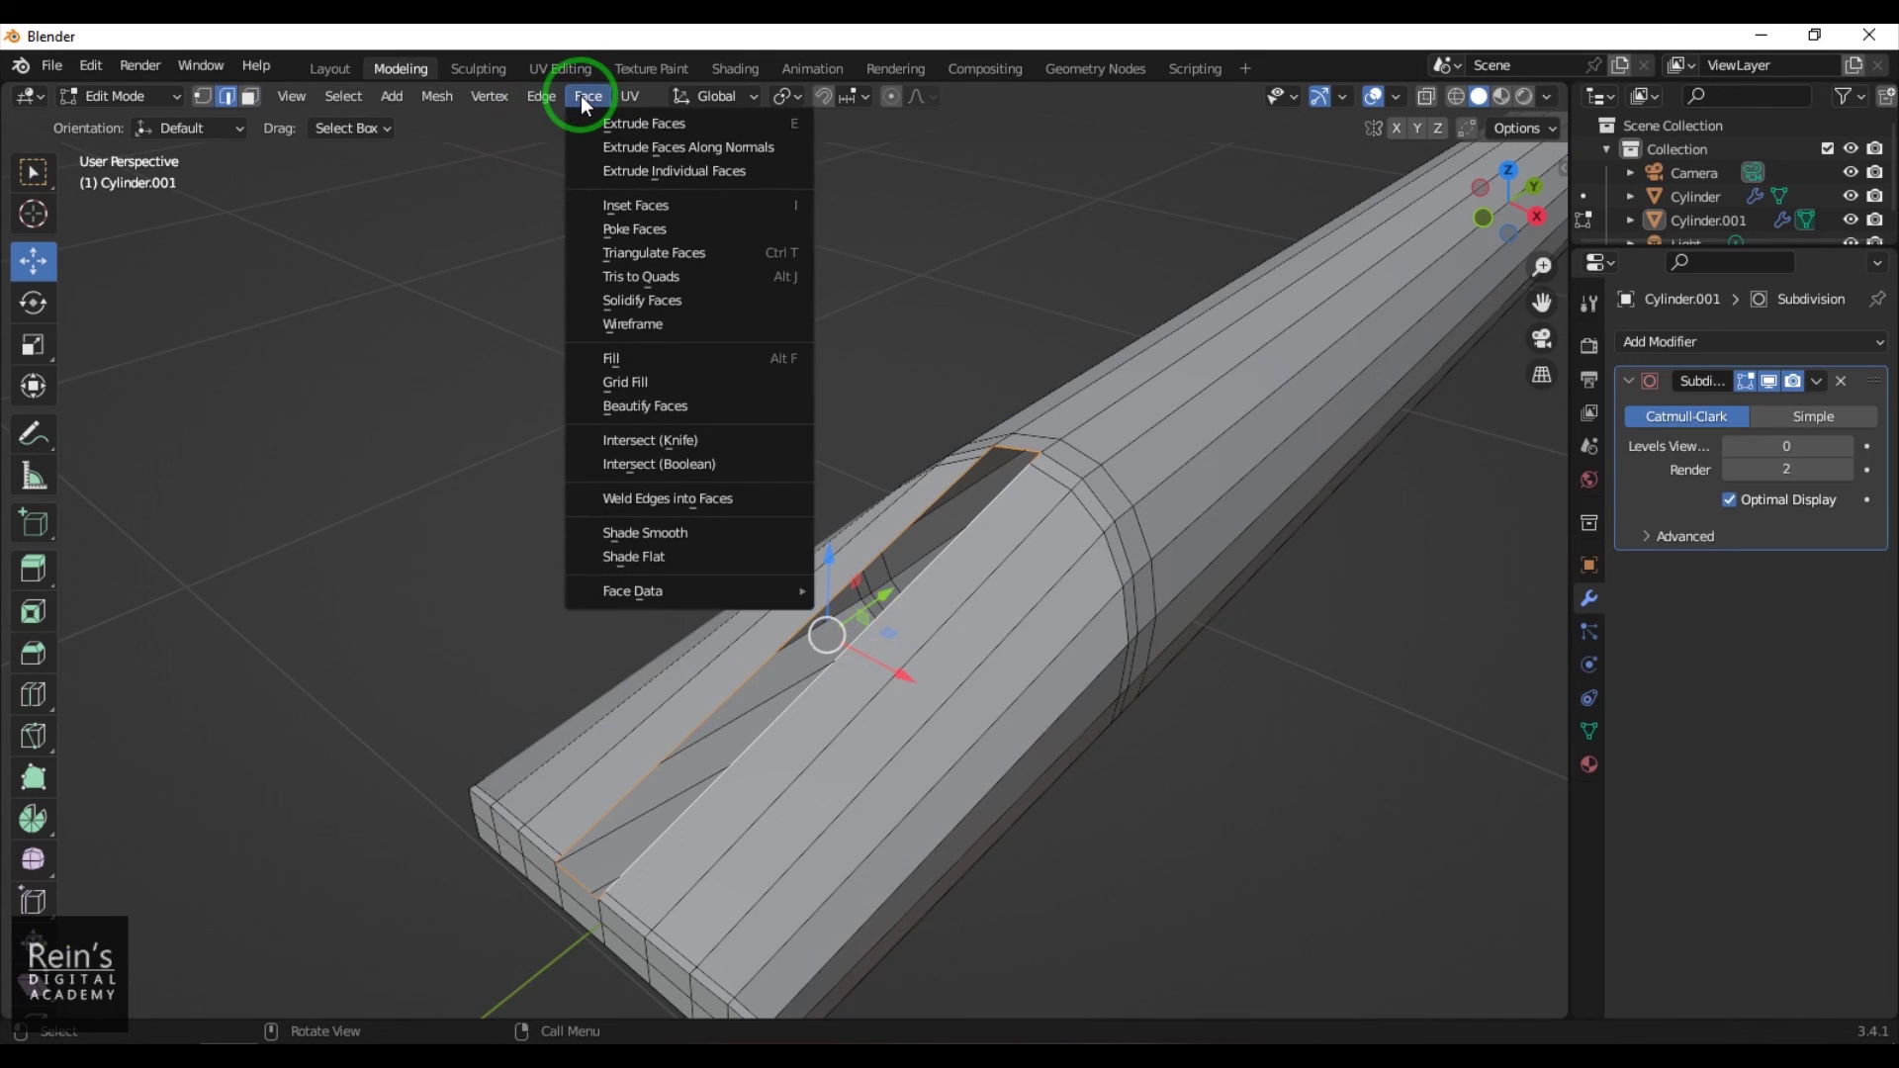
click(639, 357)
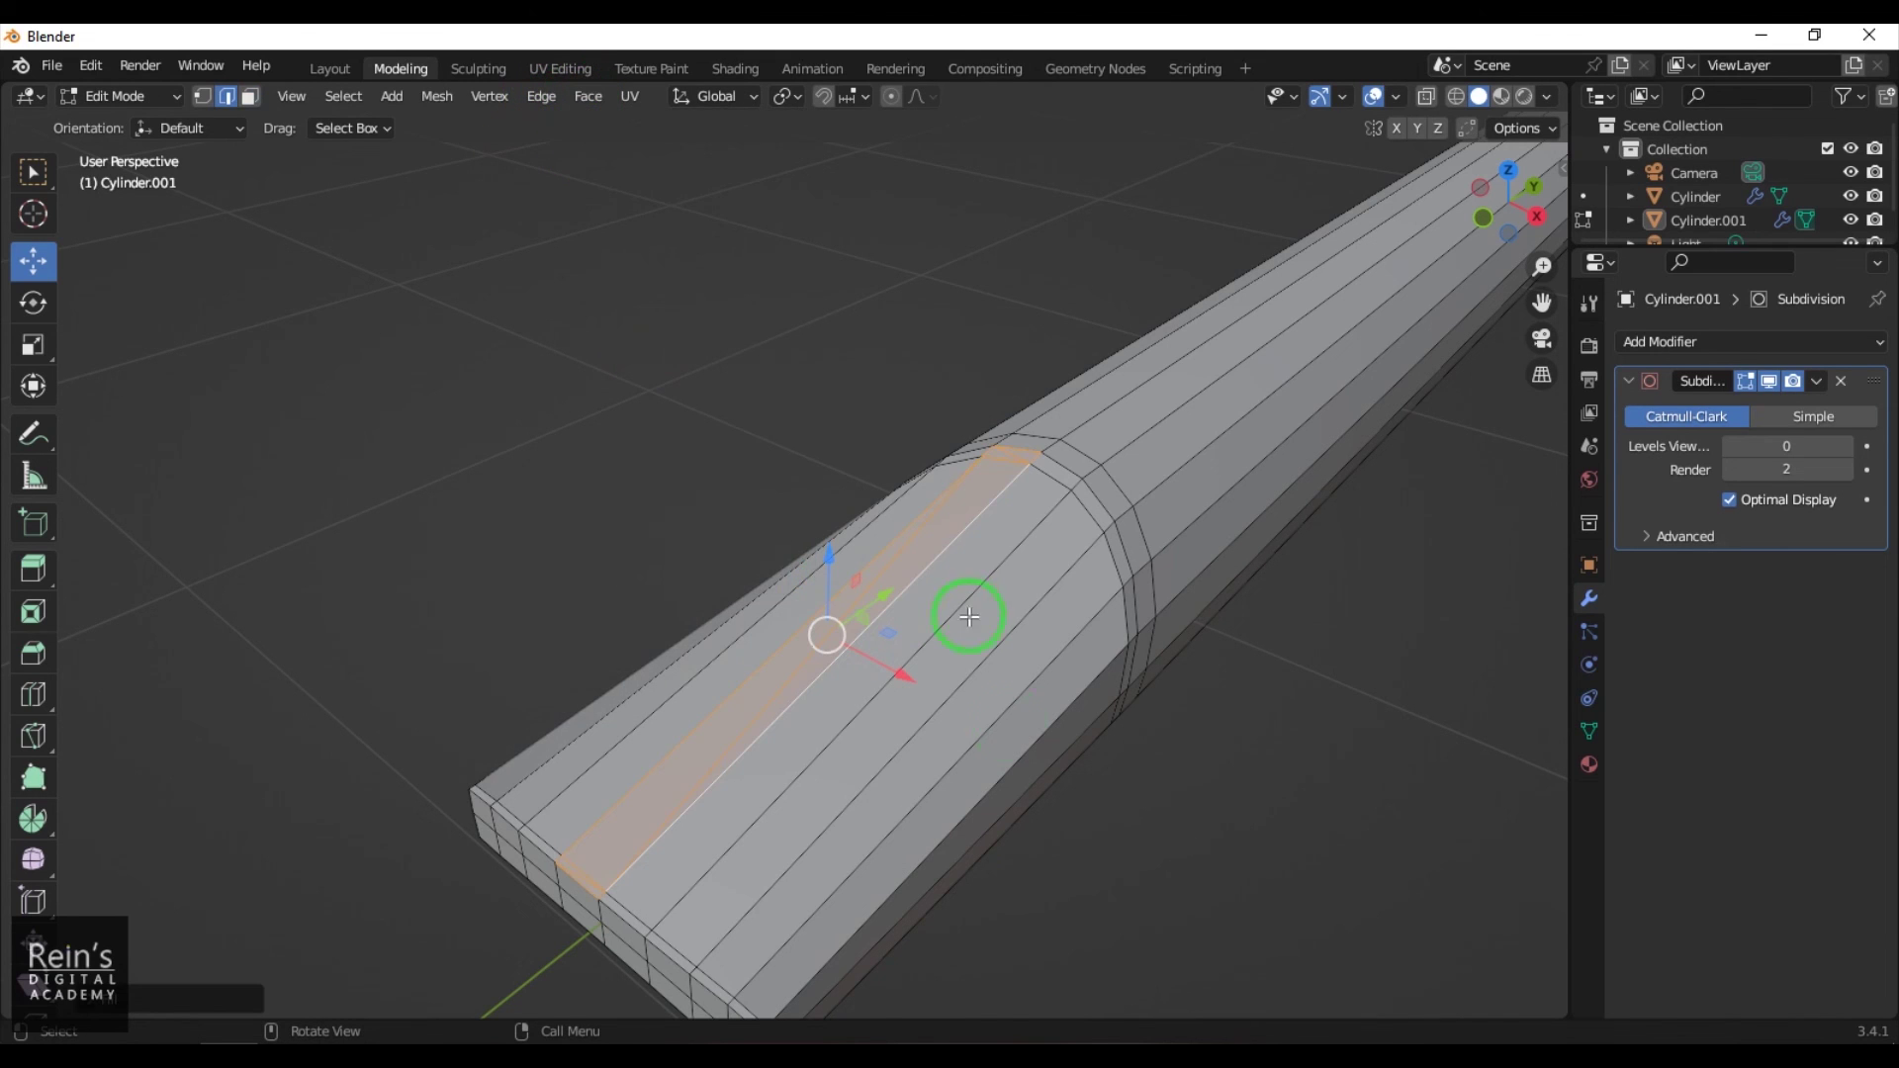
Dissolve the diagonal edge across the filled strip and the short extra edge at its ring end
click(1278, 777)
click(811, 661)
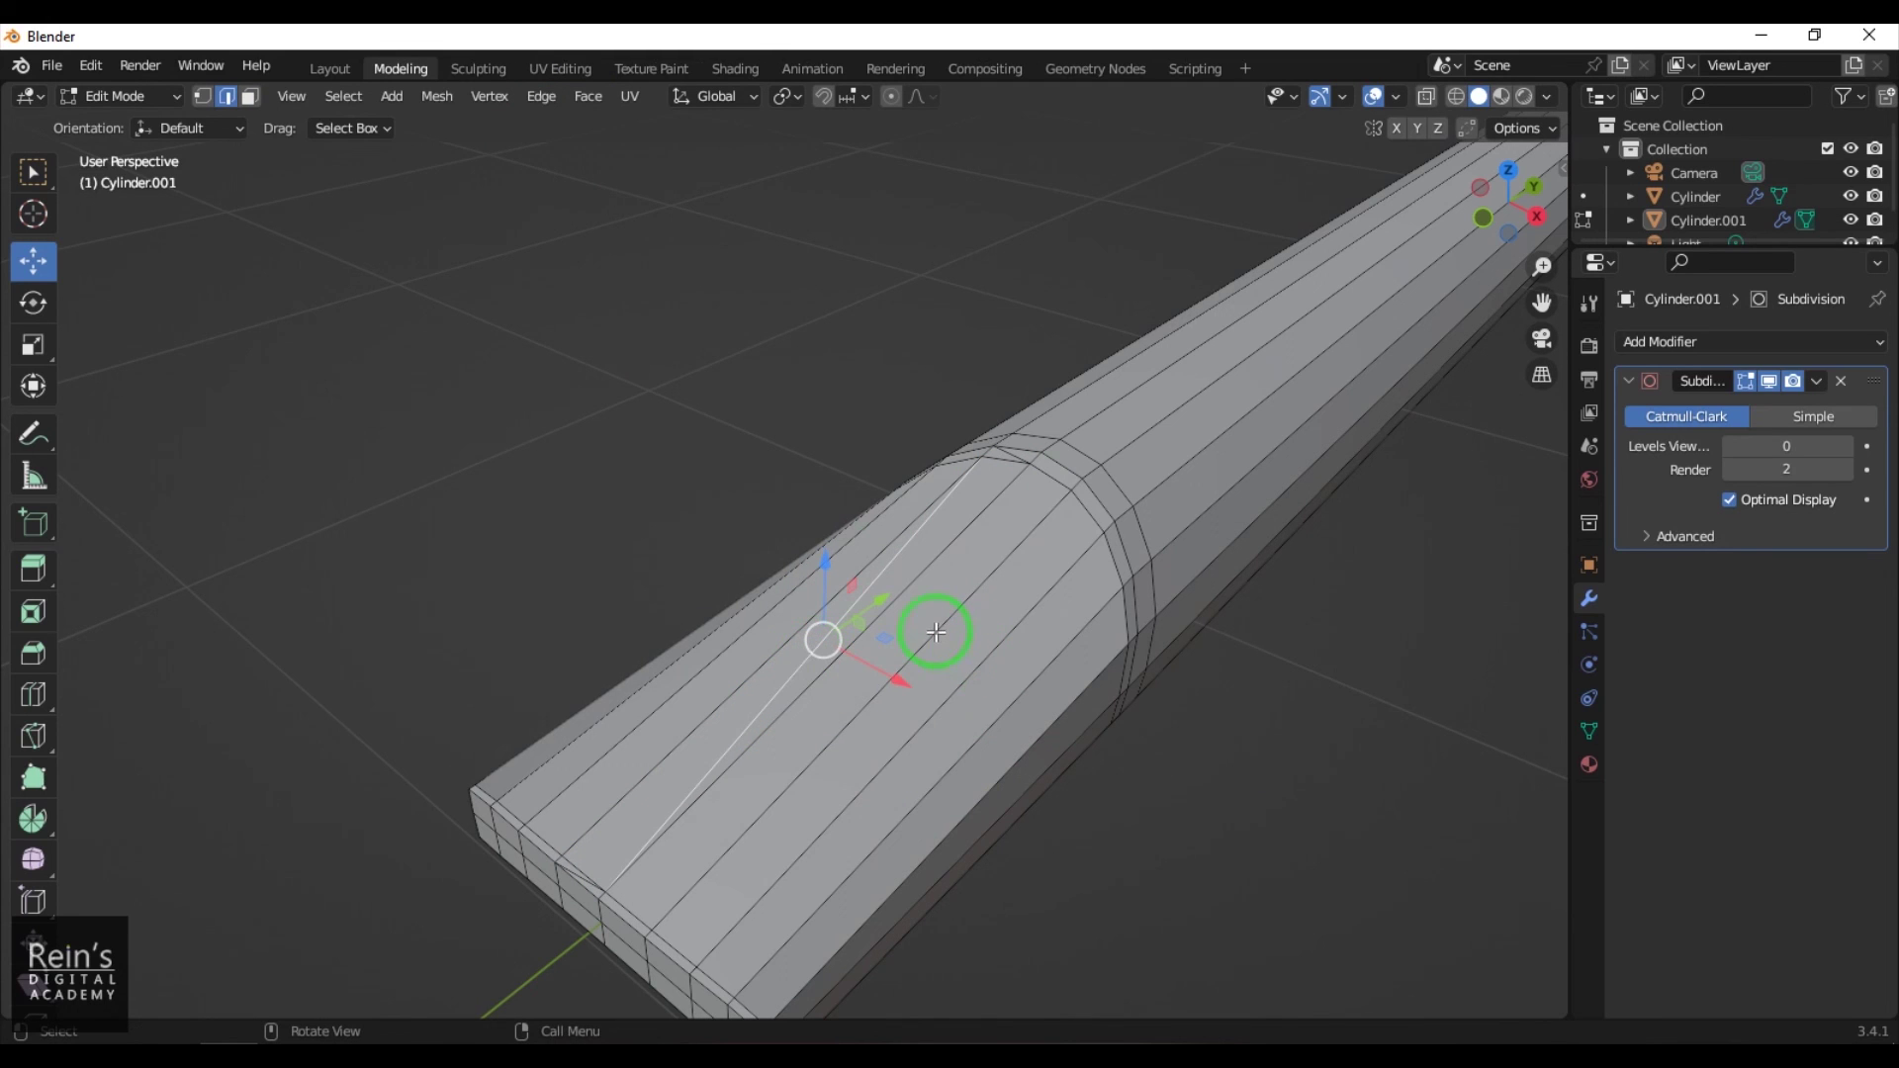
key(x)
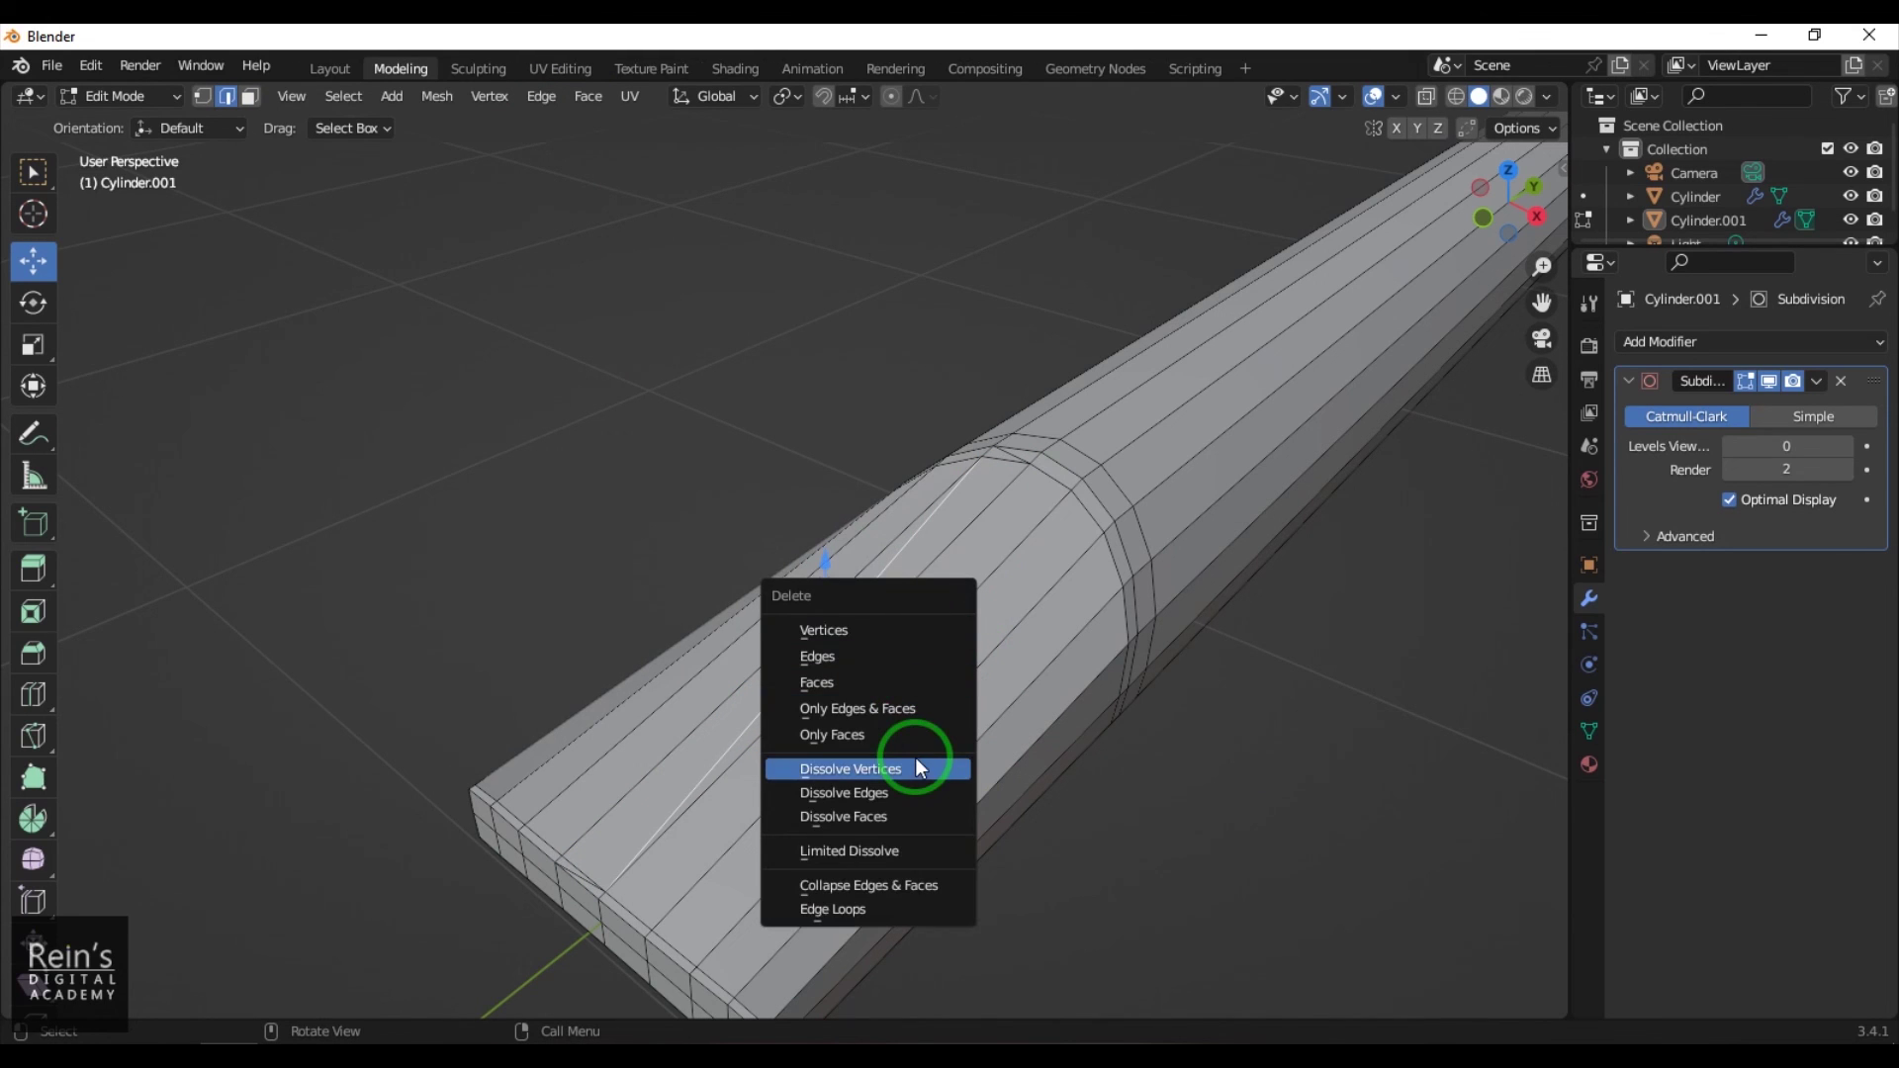
click(920, 791)
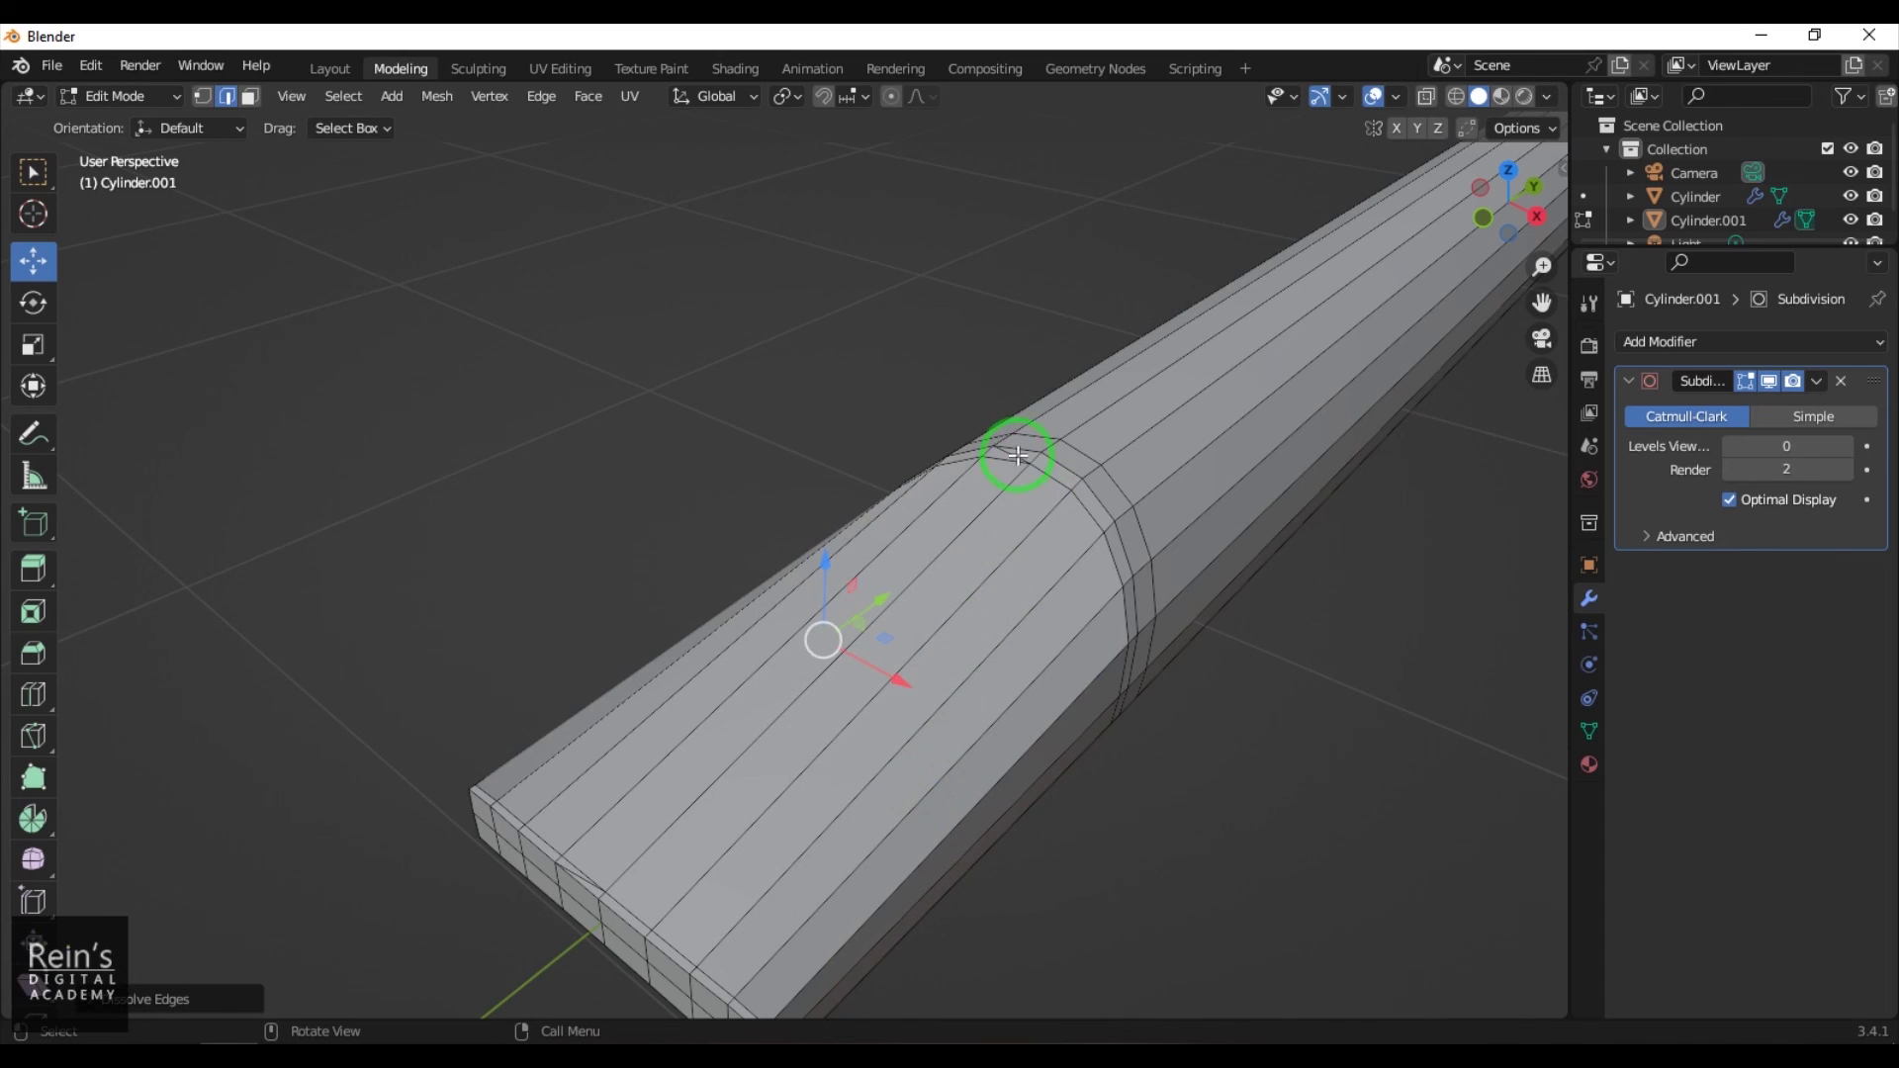
click(1017, 455)
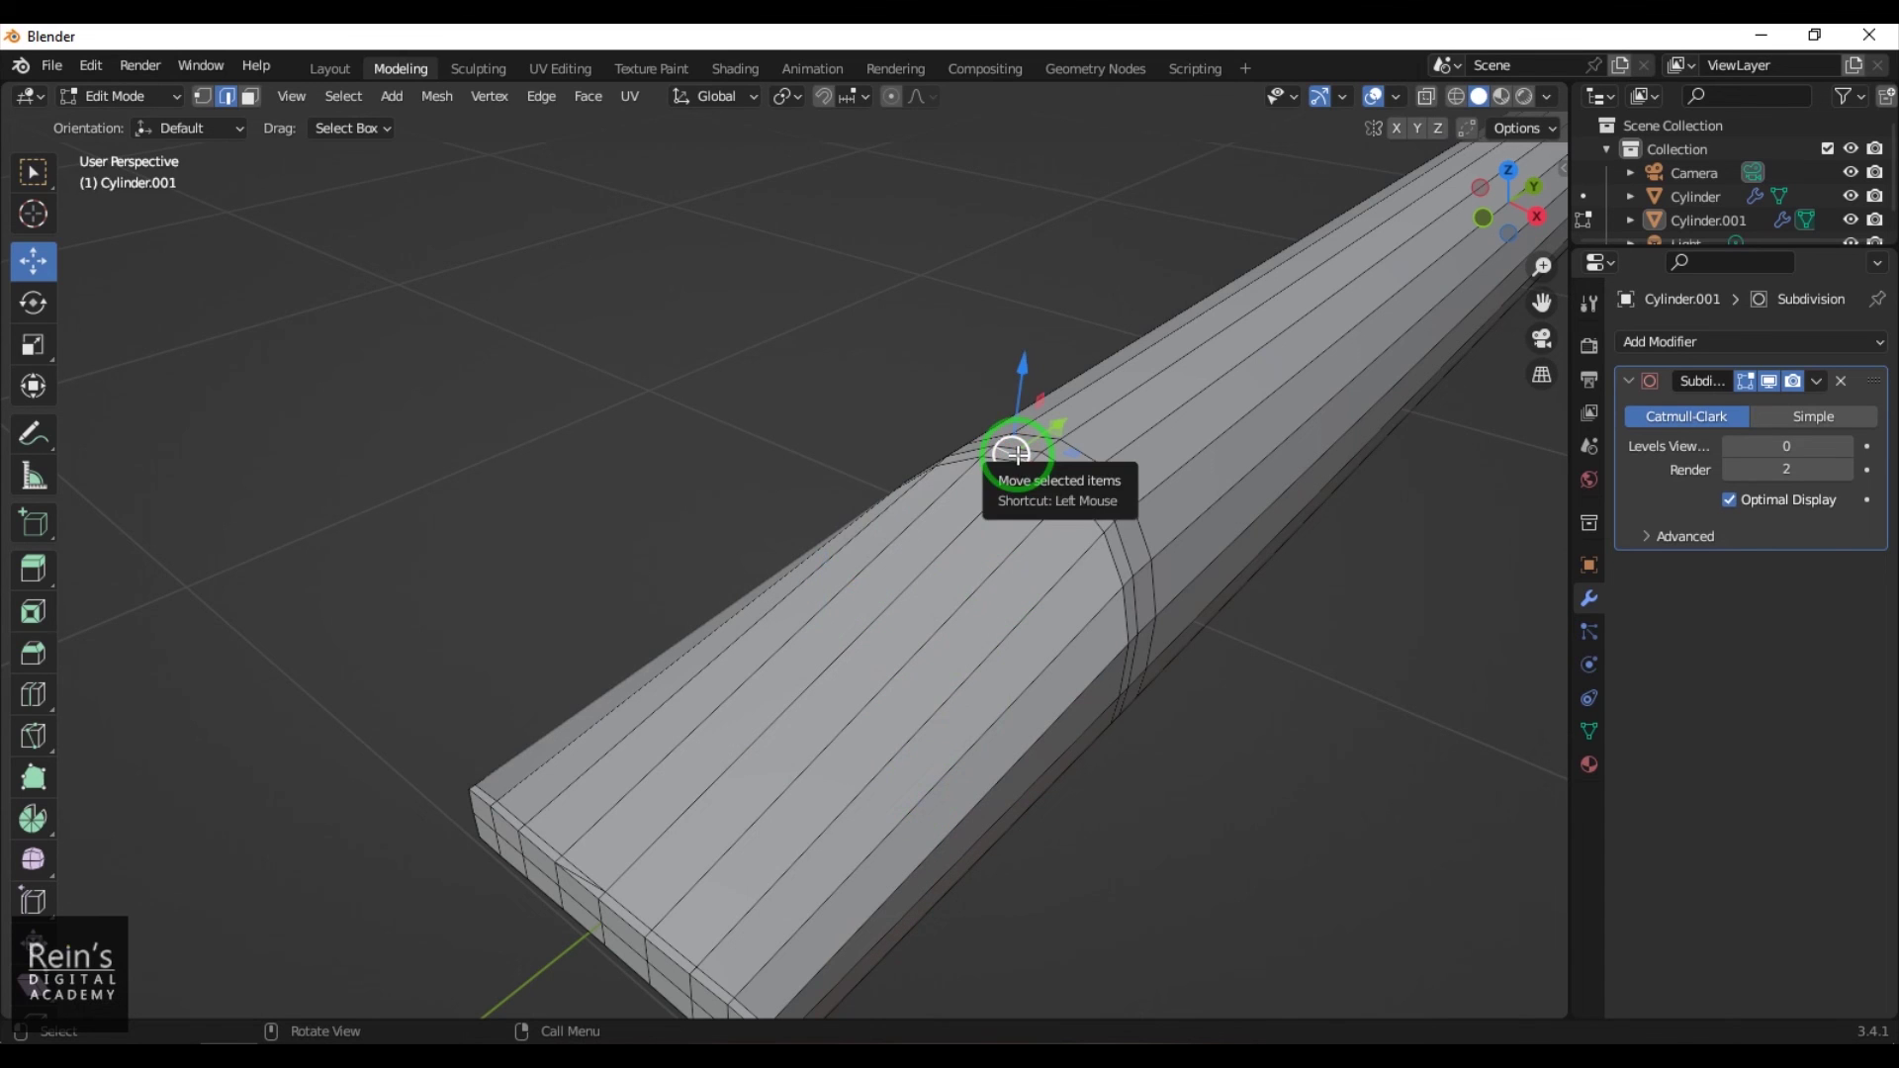
key(x)
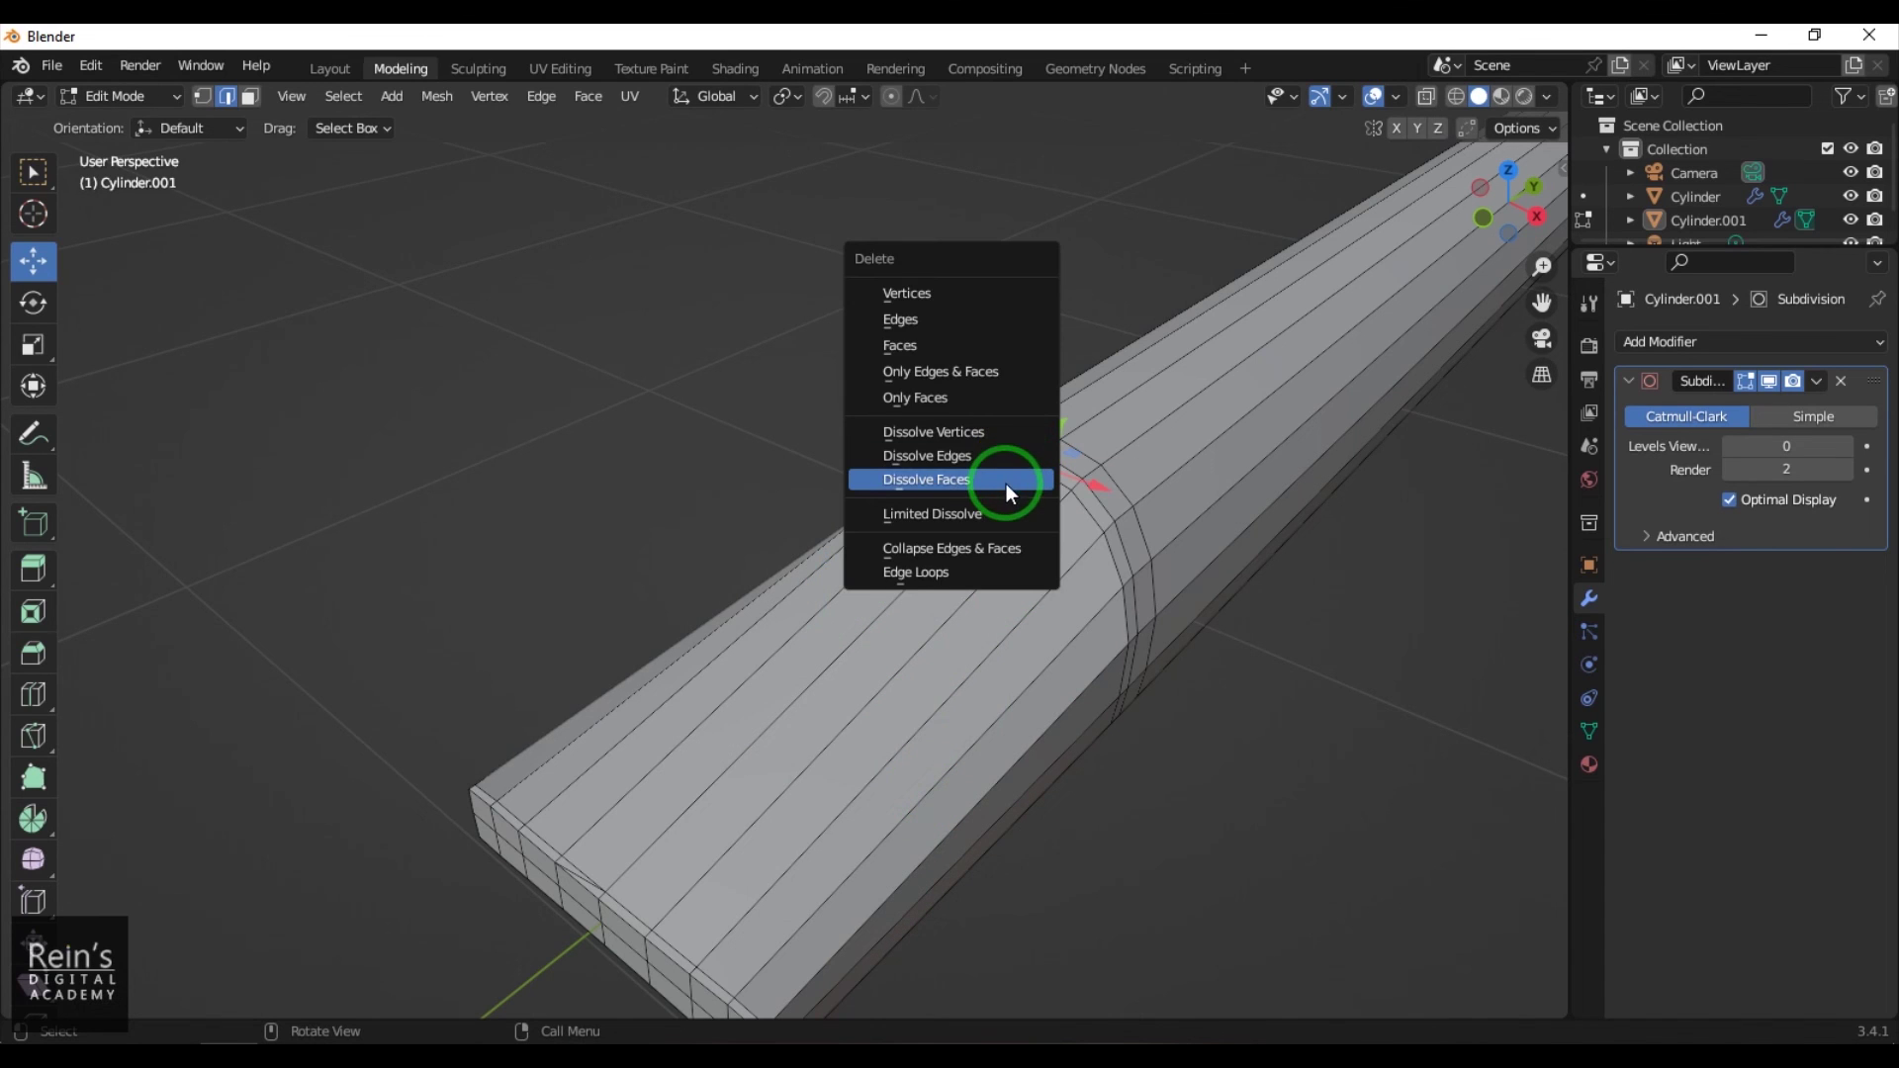
click(1008, 457)
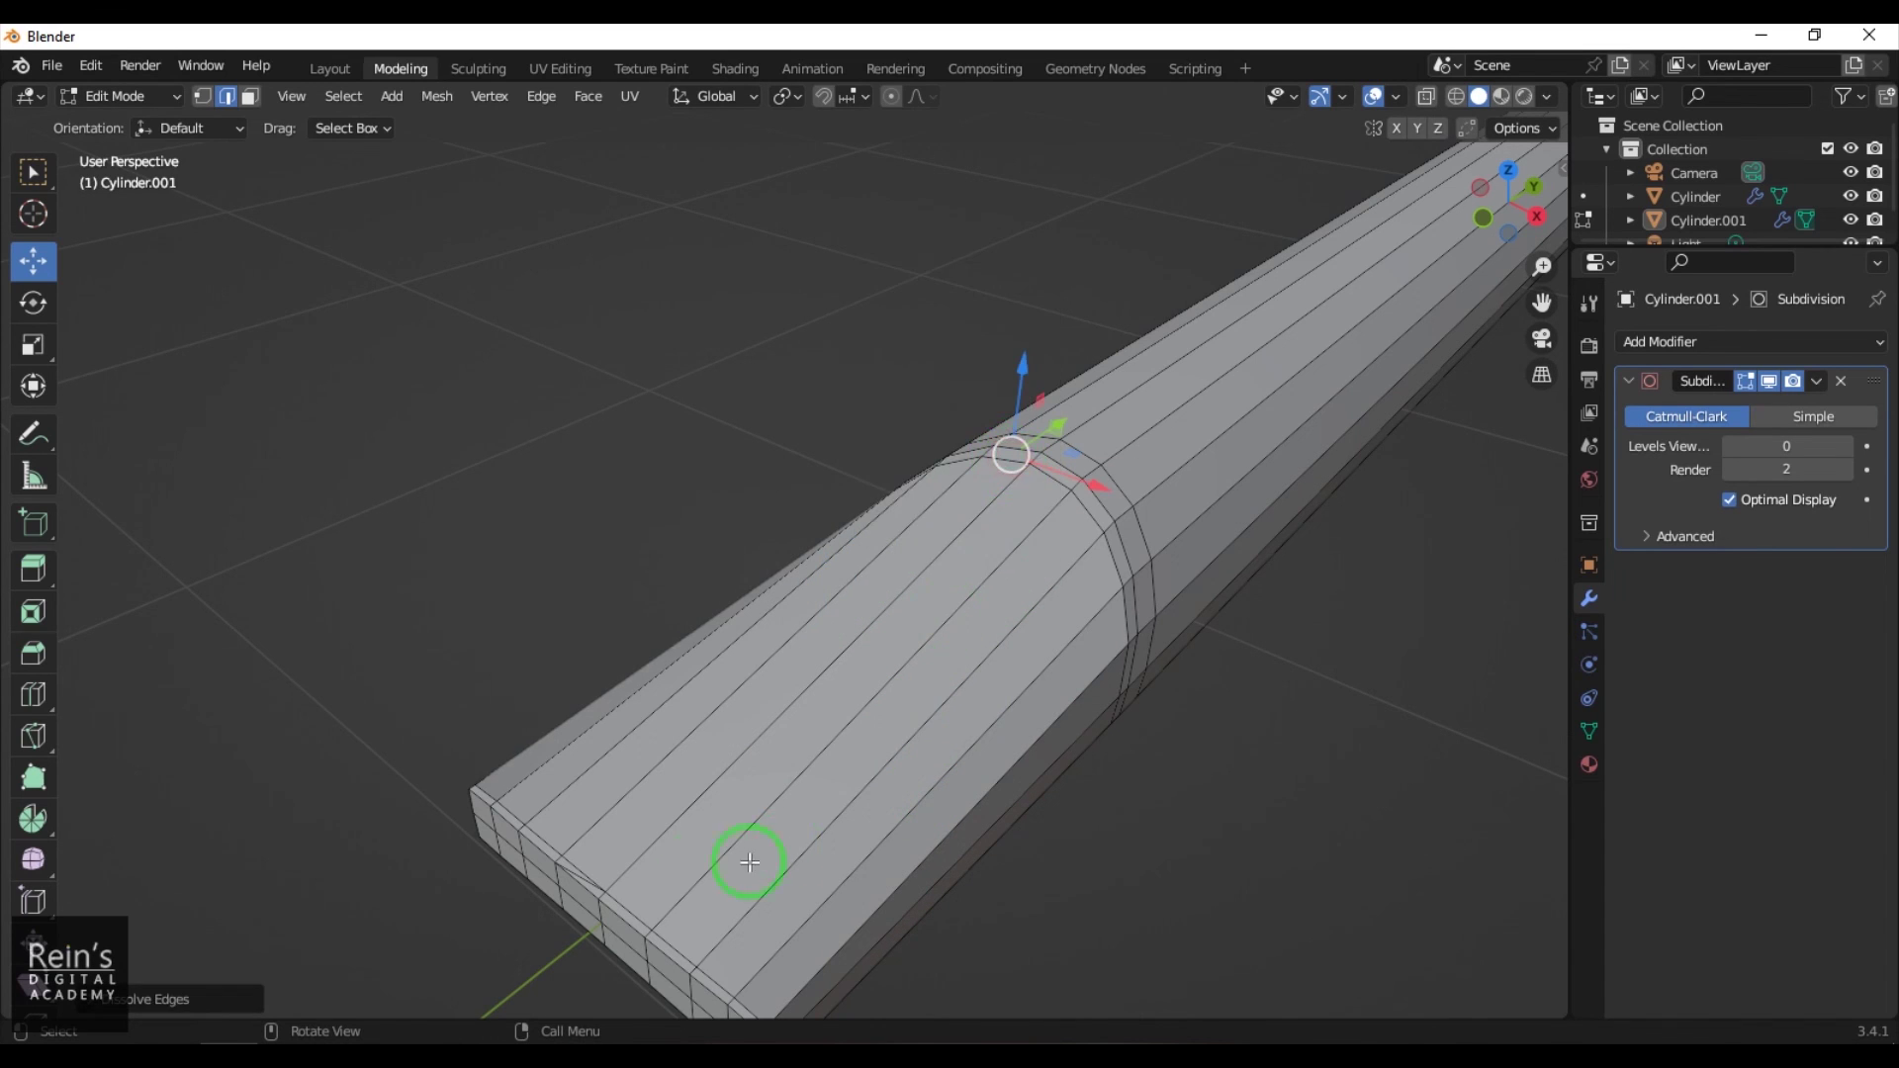
Try dissolving the vertices of the short edge at the strip's tip end, and undo it
click(582, 874)
key(x)
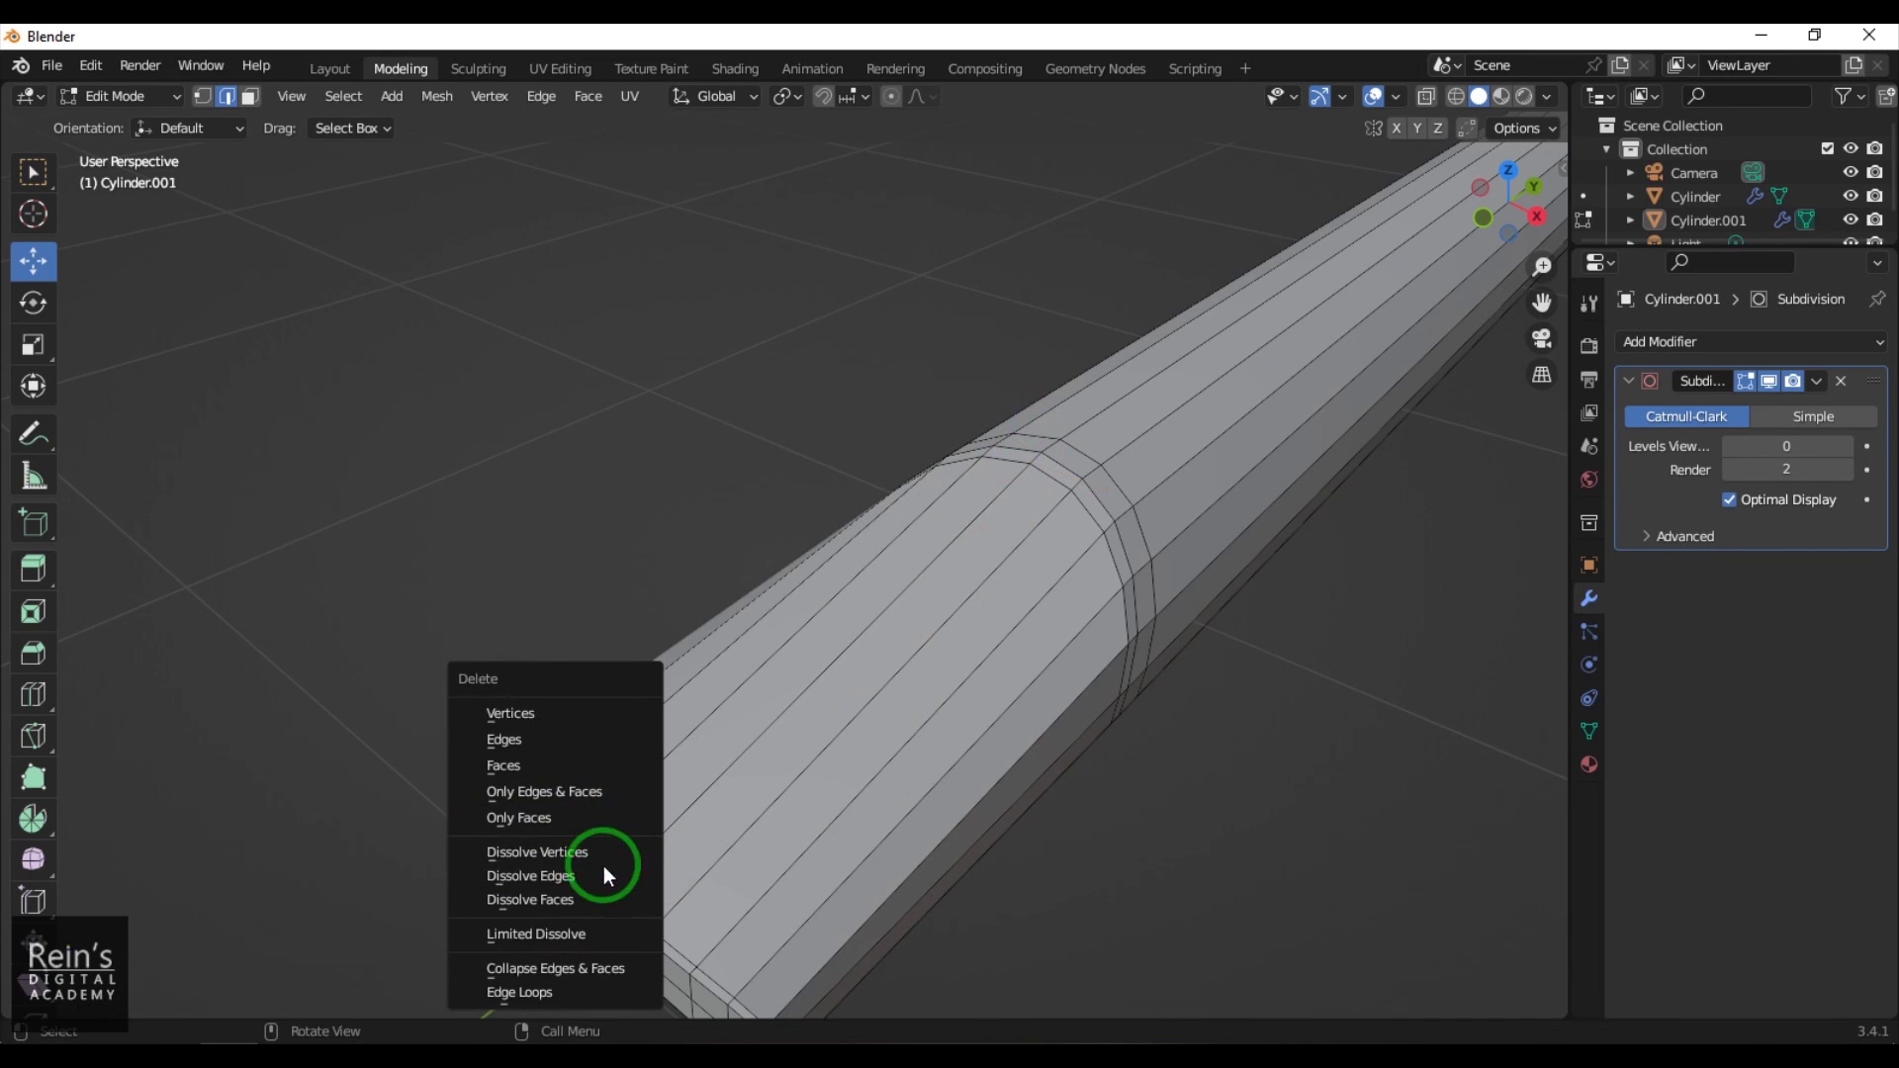
click(605, 851)
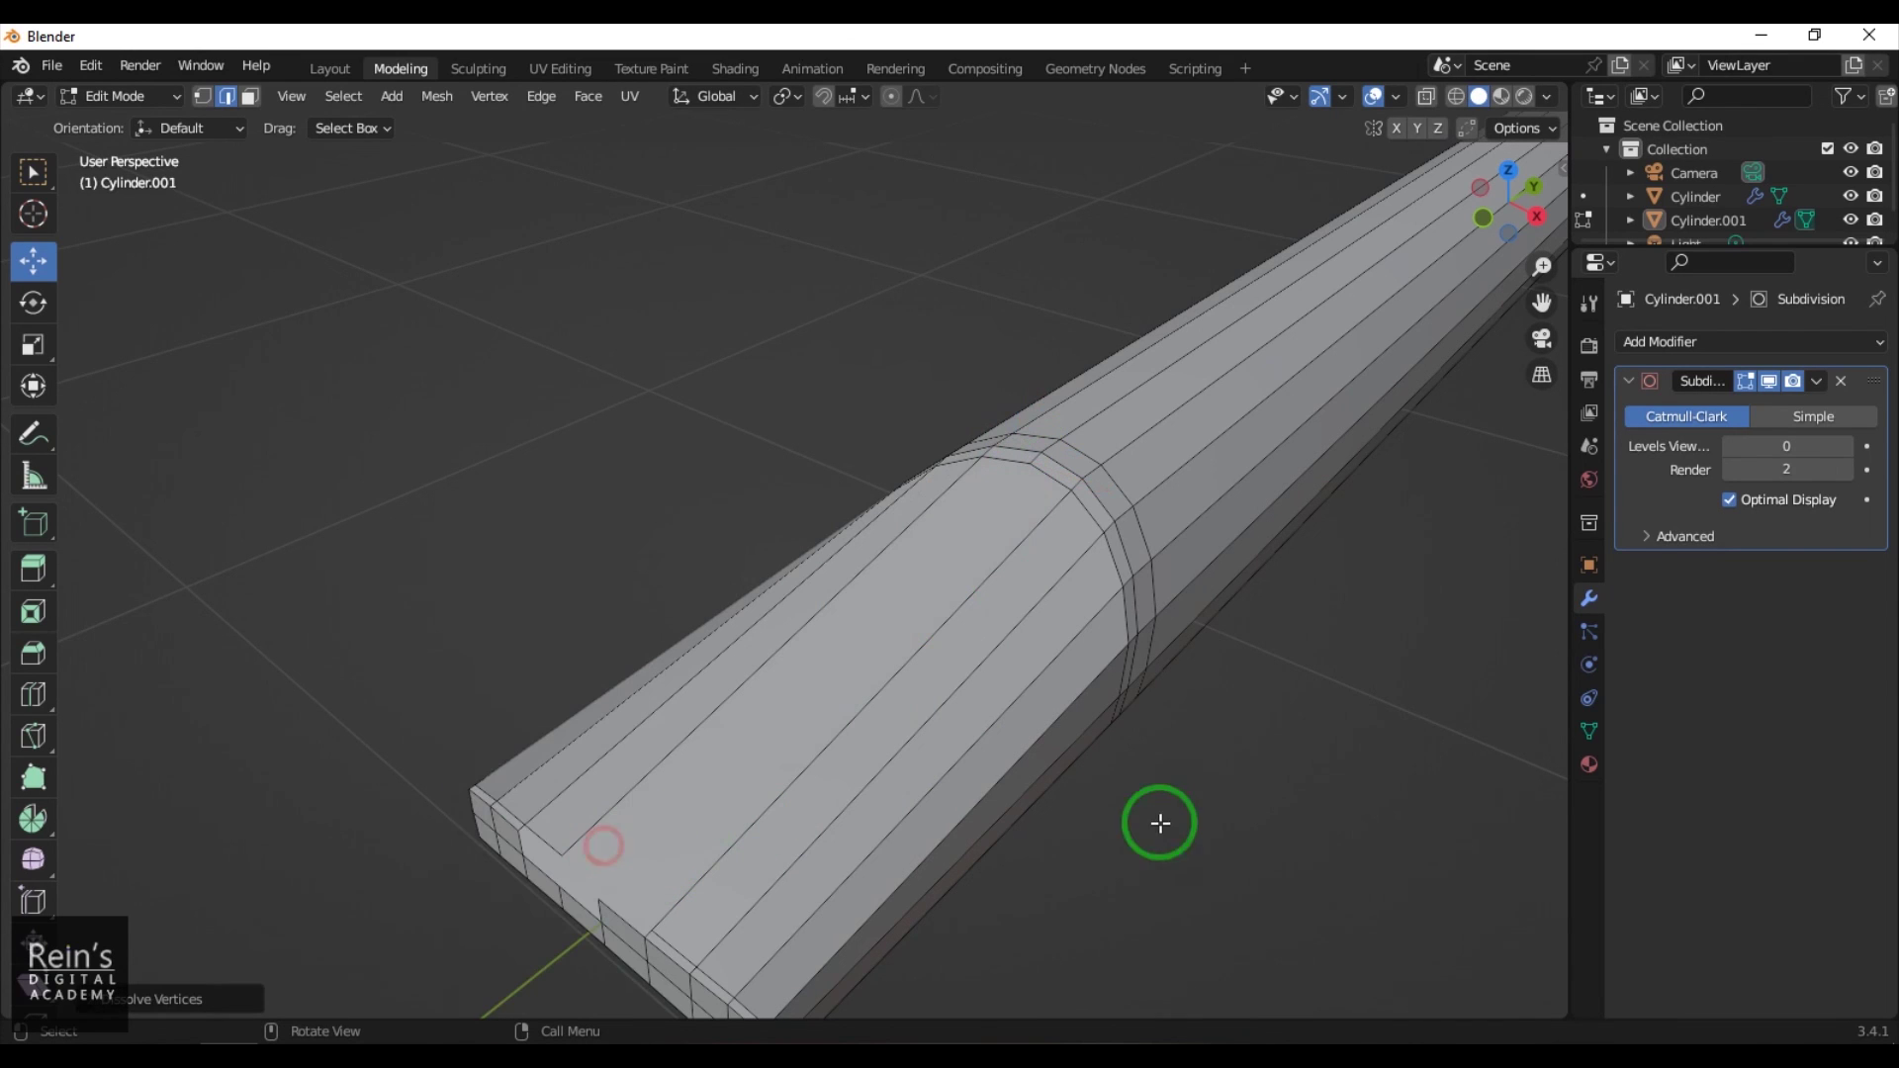
key(ctrl+z)
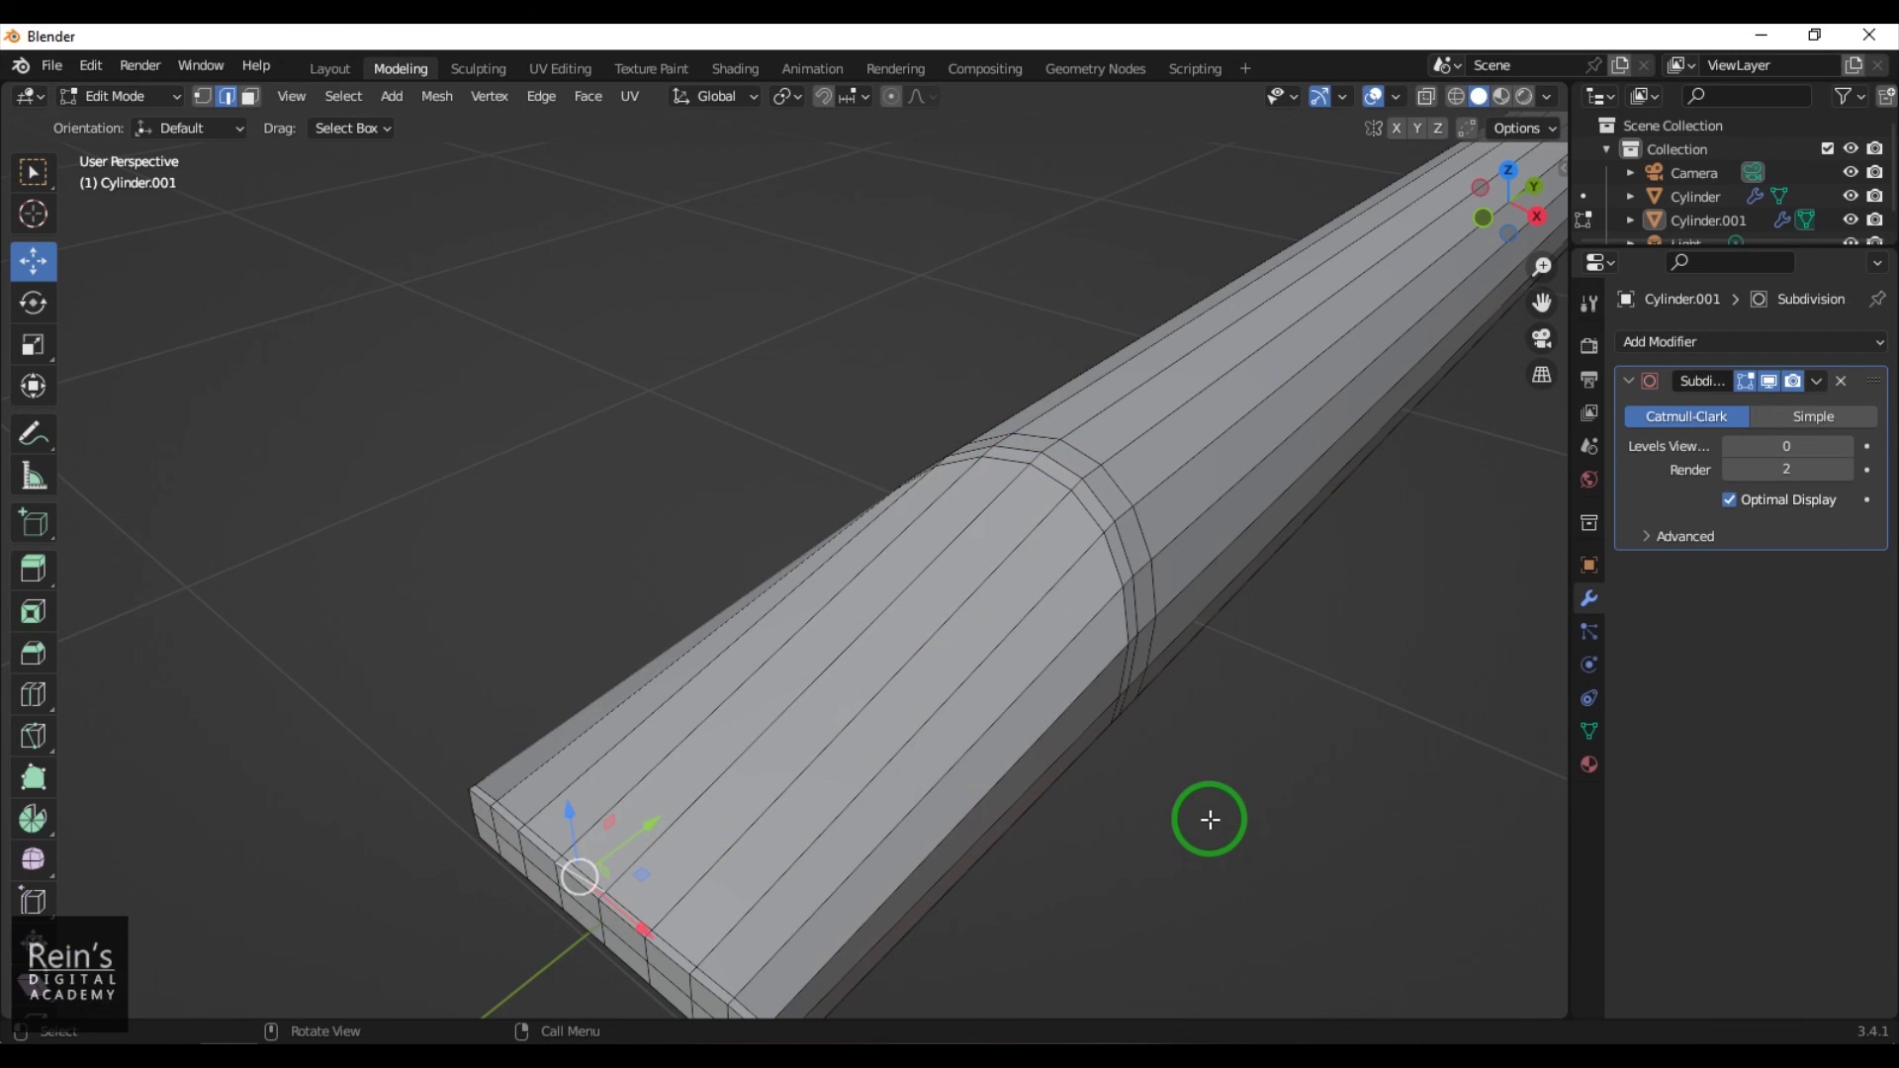
Dissolve the short extra edge at the tip end of the filled strip
key(x)
click(1207, 820)
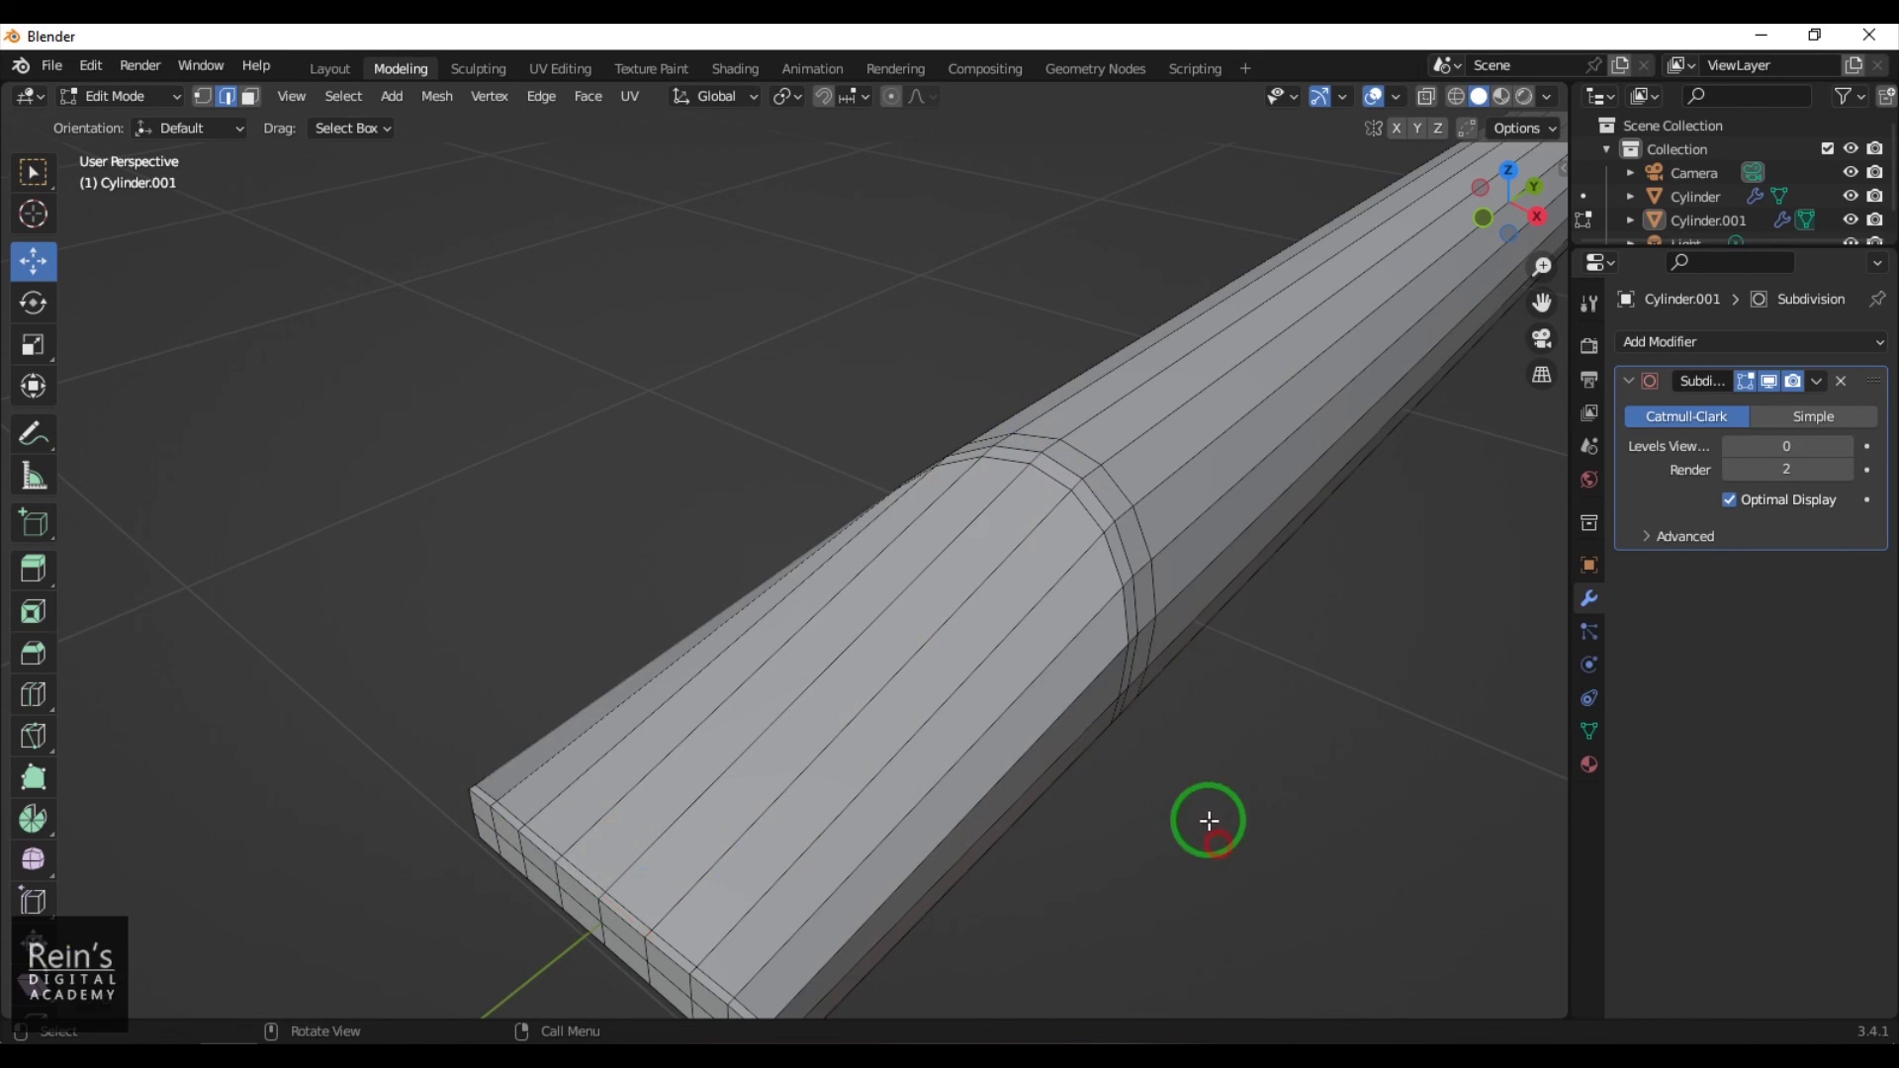
Set the shaft's Subdivision modifier viewport level to 2 and check the blade end's smoothing
scroll(1208, 821, down, 5)
middle_drag(983, 741, 1047, 33)
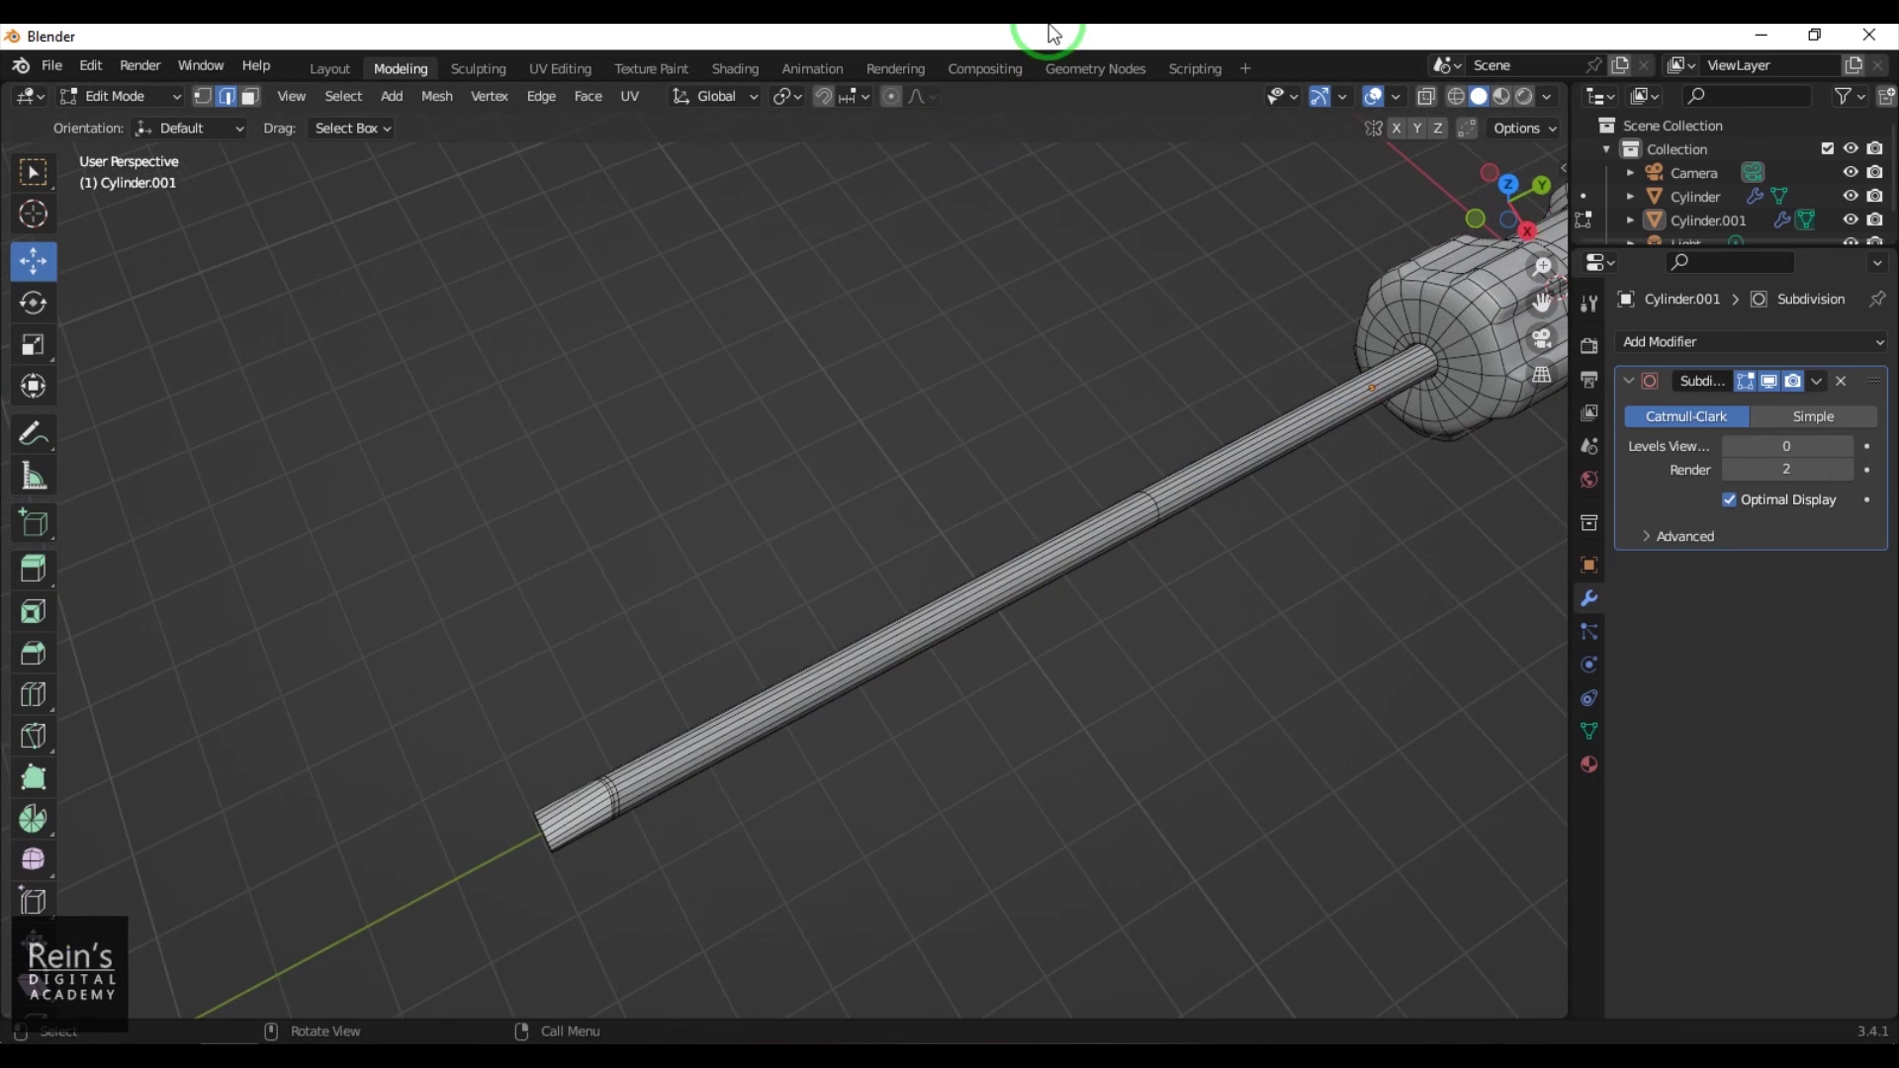
double_click(1805, 447)
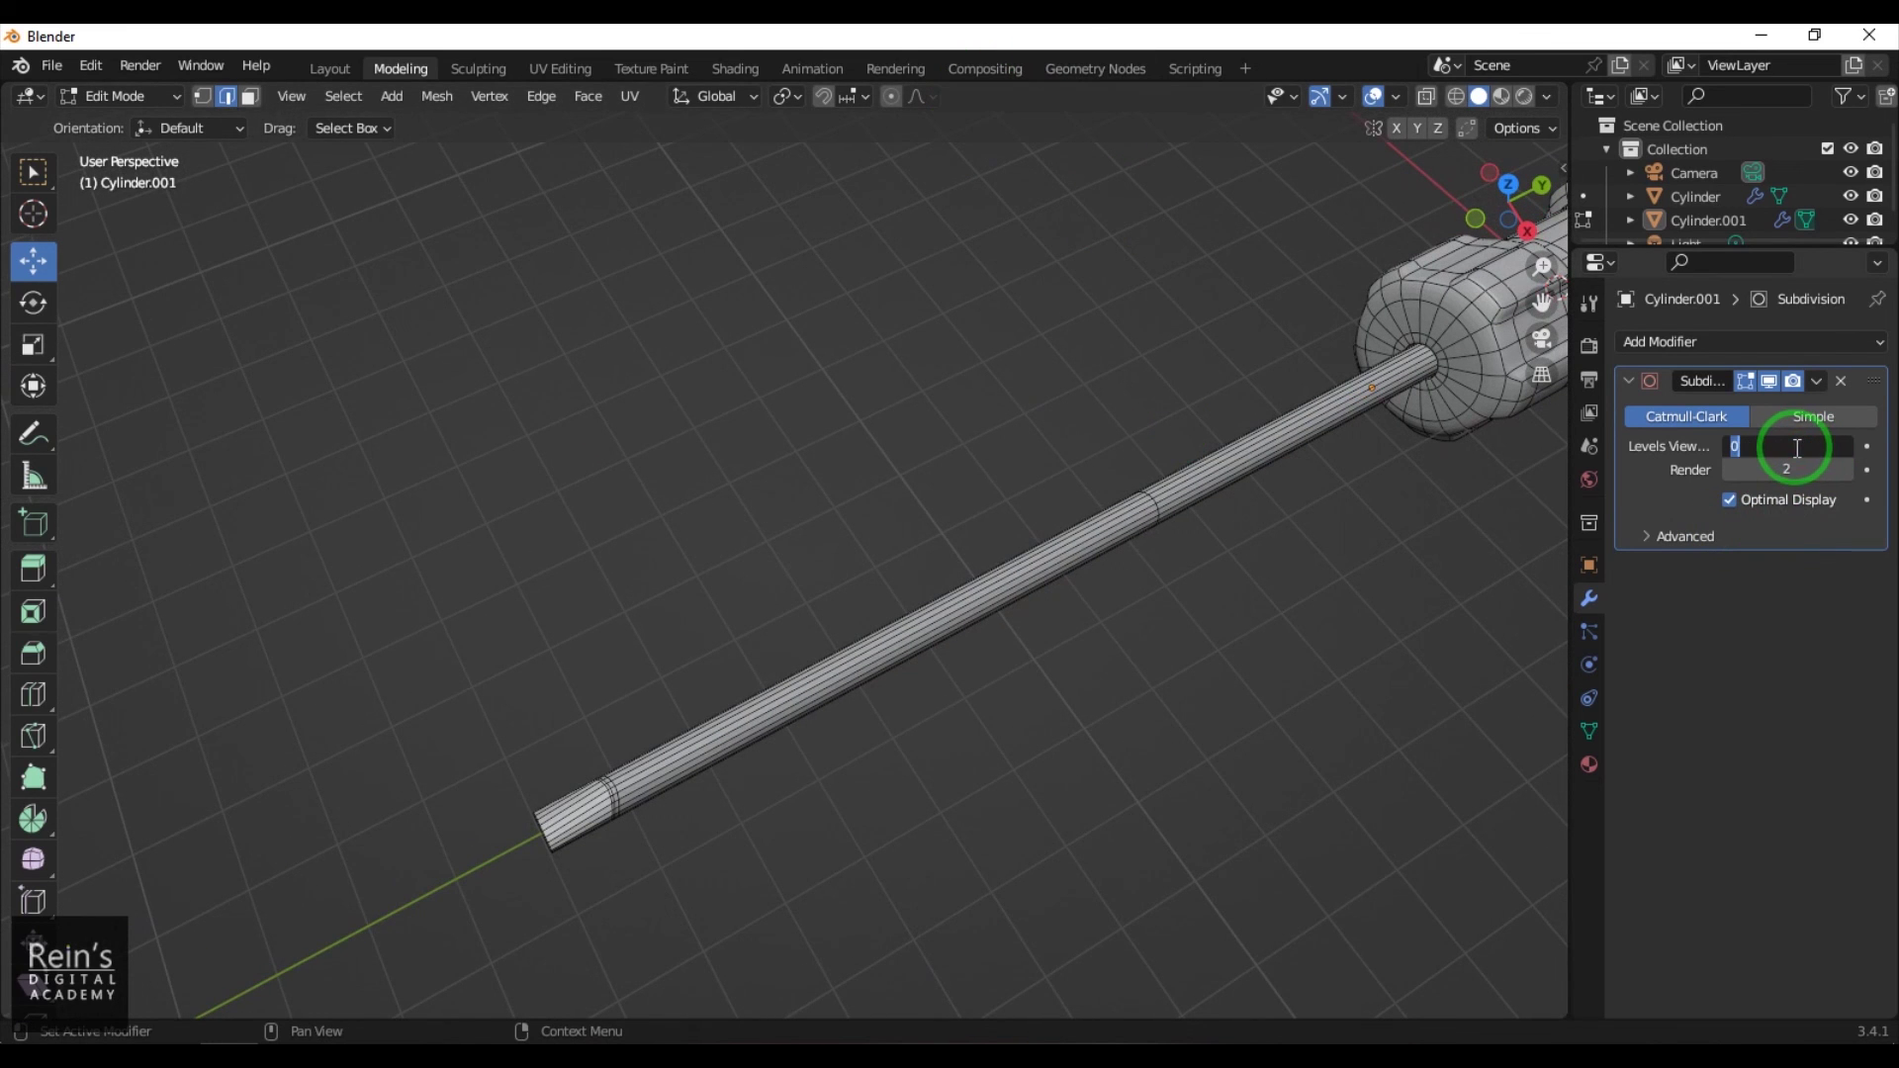
text(2)
key(Return)
middle_drag(1098, 746, 968, 754)
scroll(968, 754, up, 5)
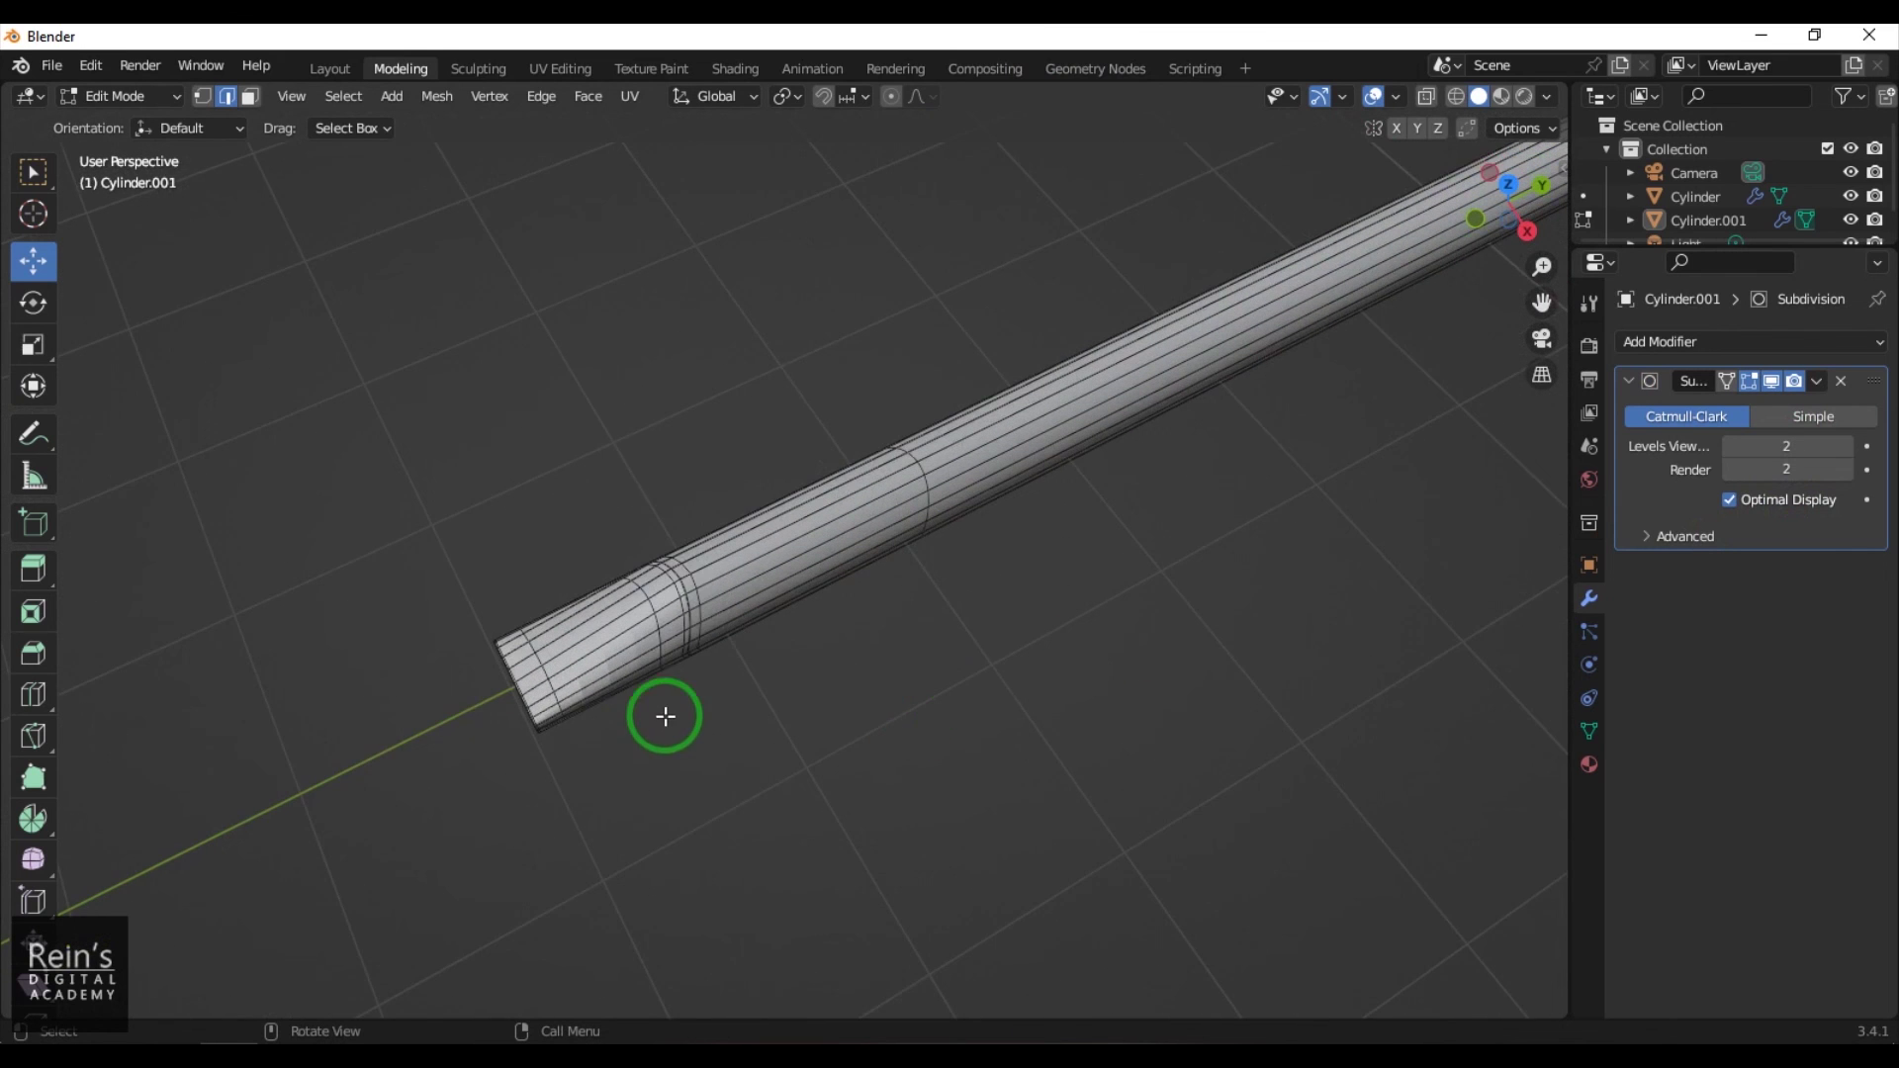
Turn off the wireframe overlay, return to Object Mode and view the whole smoothed screwdriver
scroll(929, 763, down, 6)
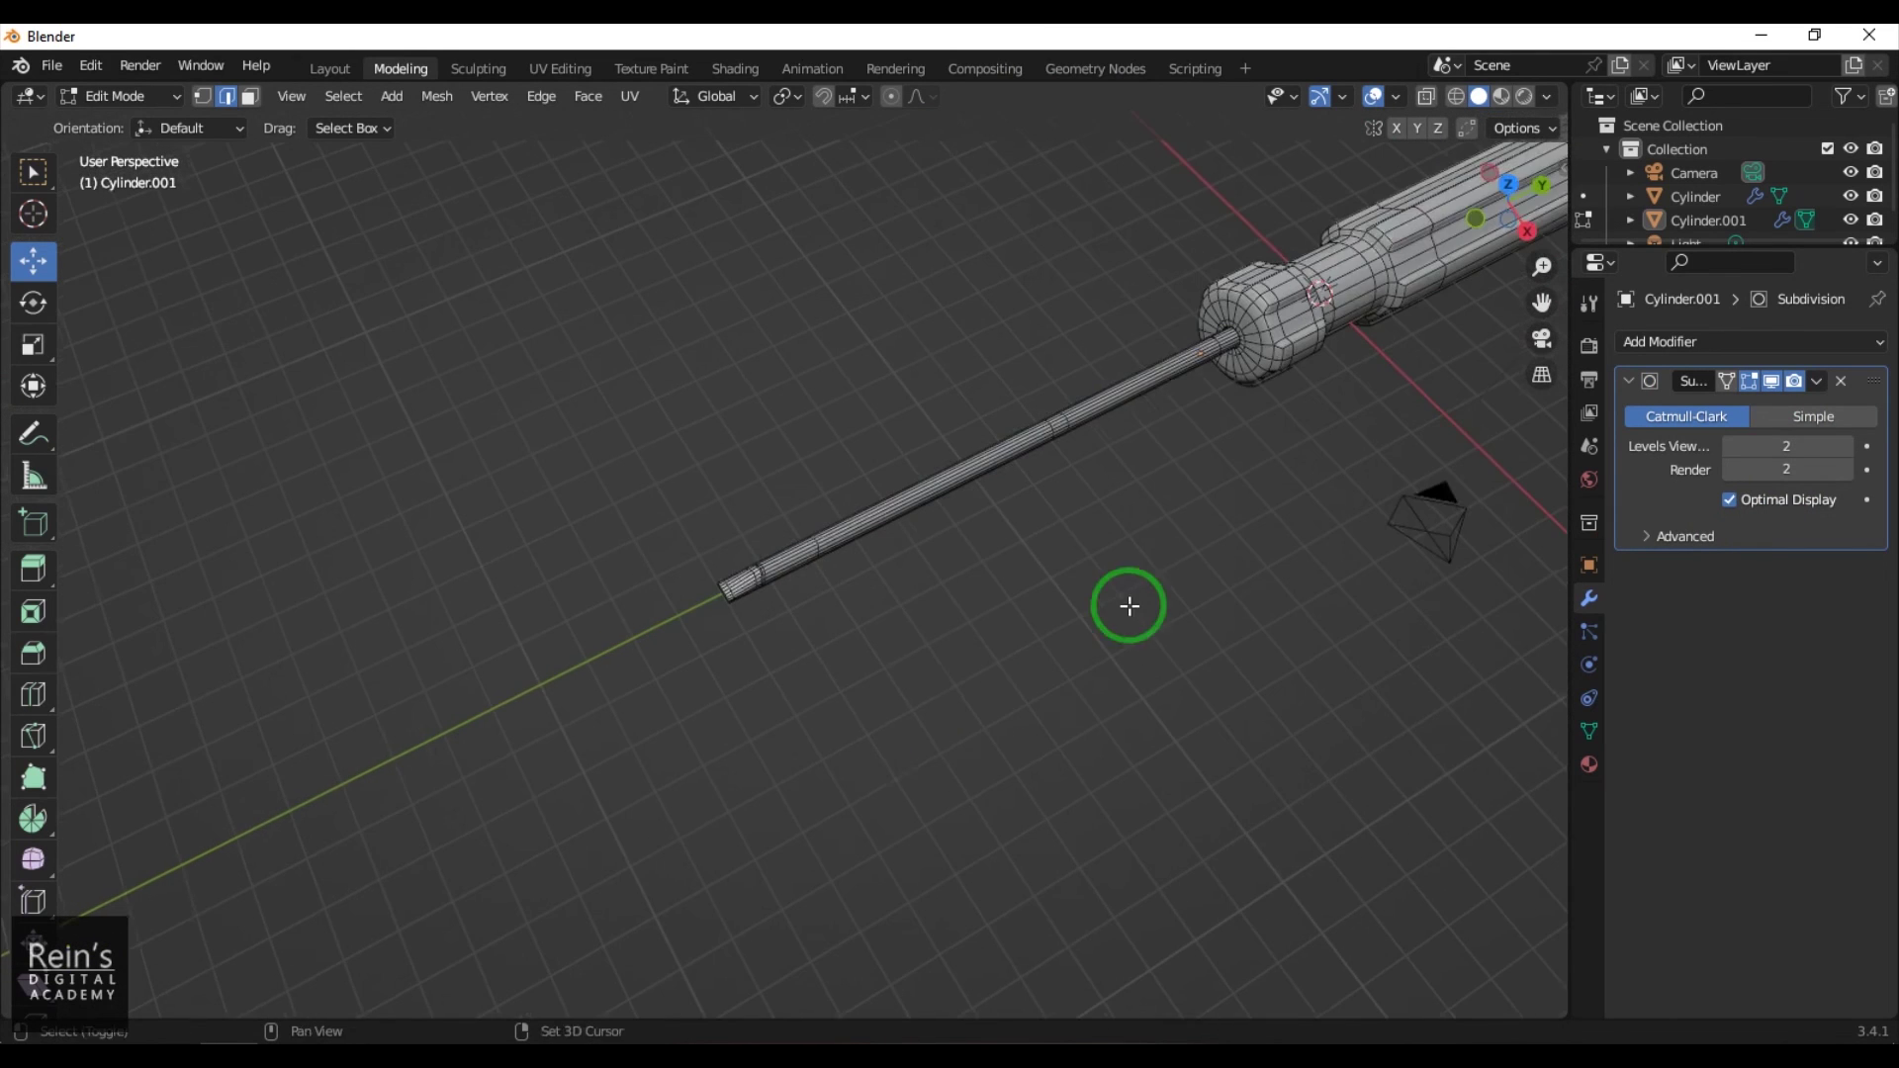
shift+middle_drag(1127, 606, 781, 775)
click(1395, 97)
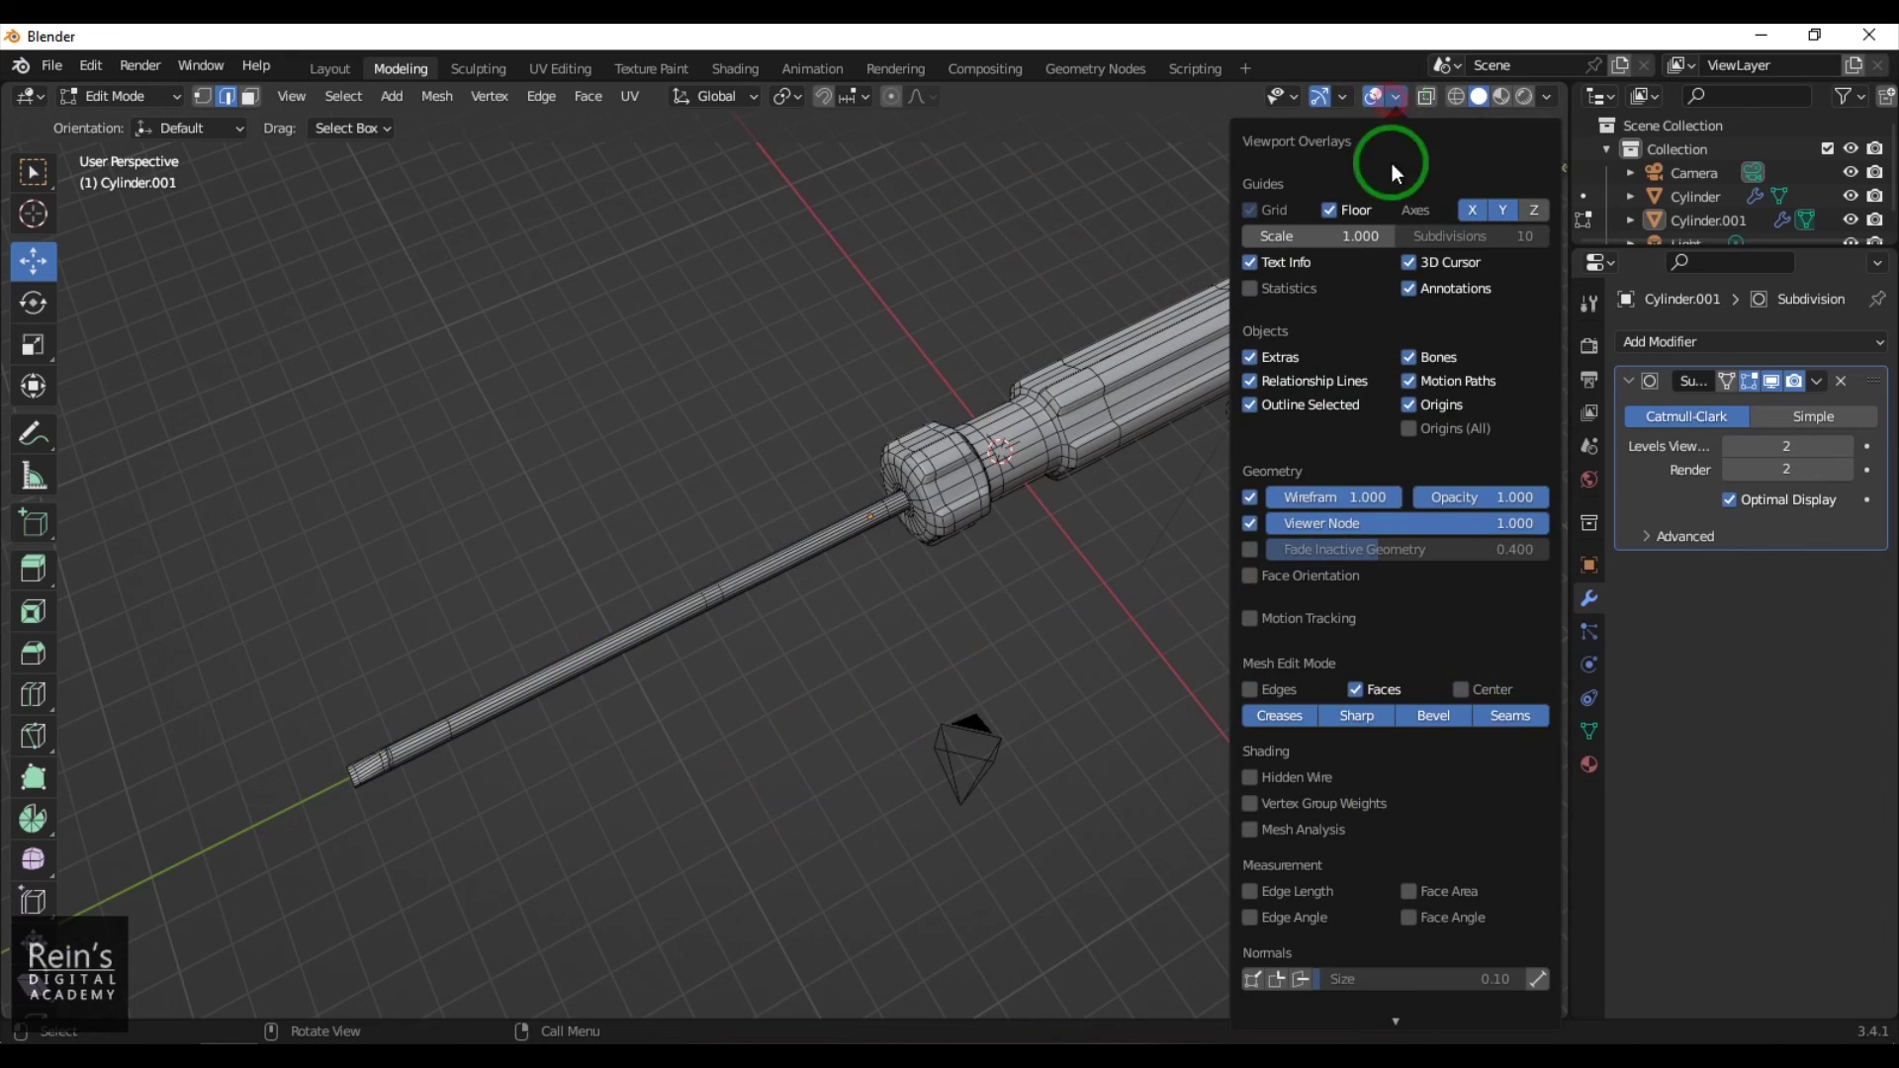
click(1251, 498)
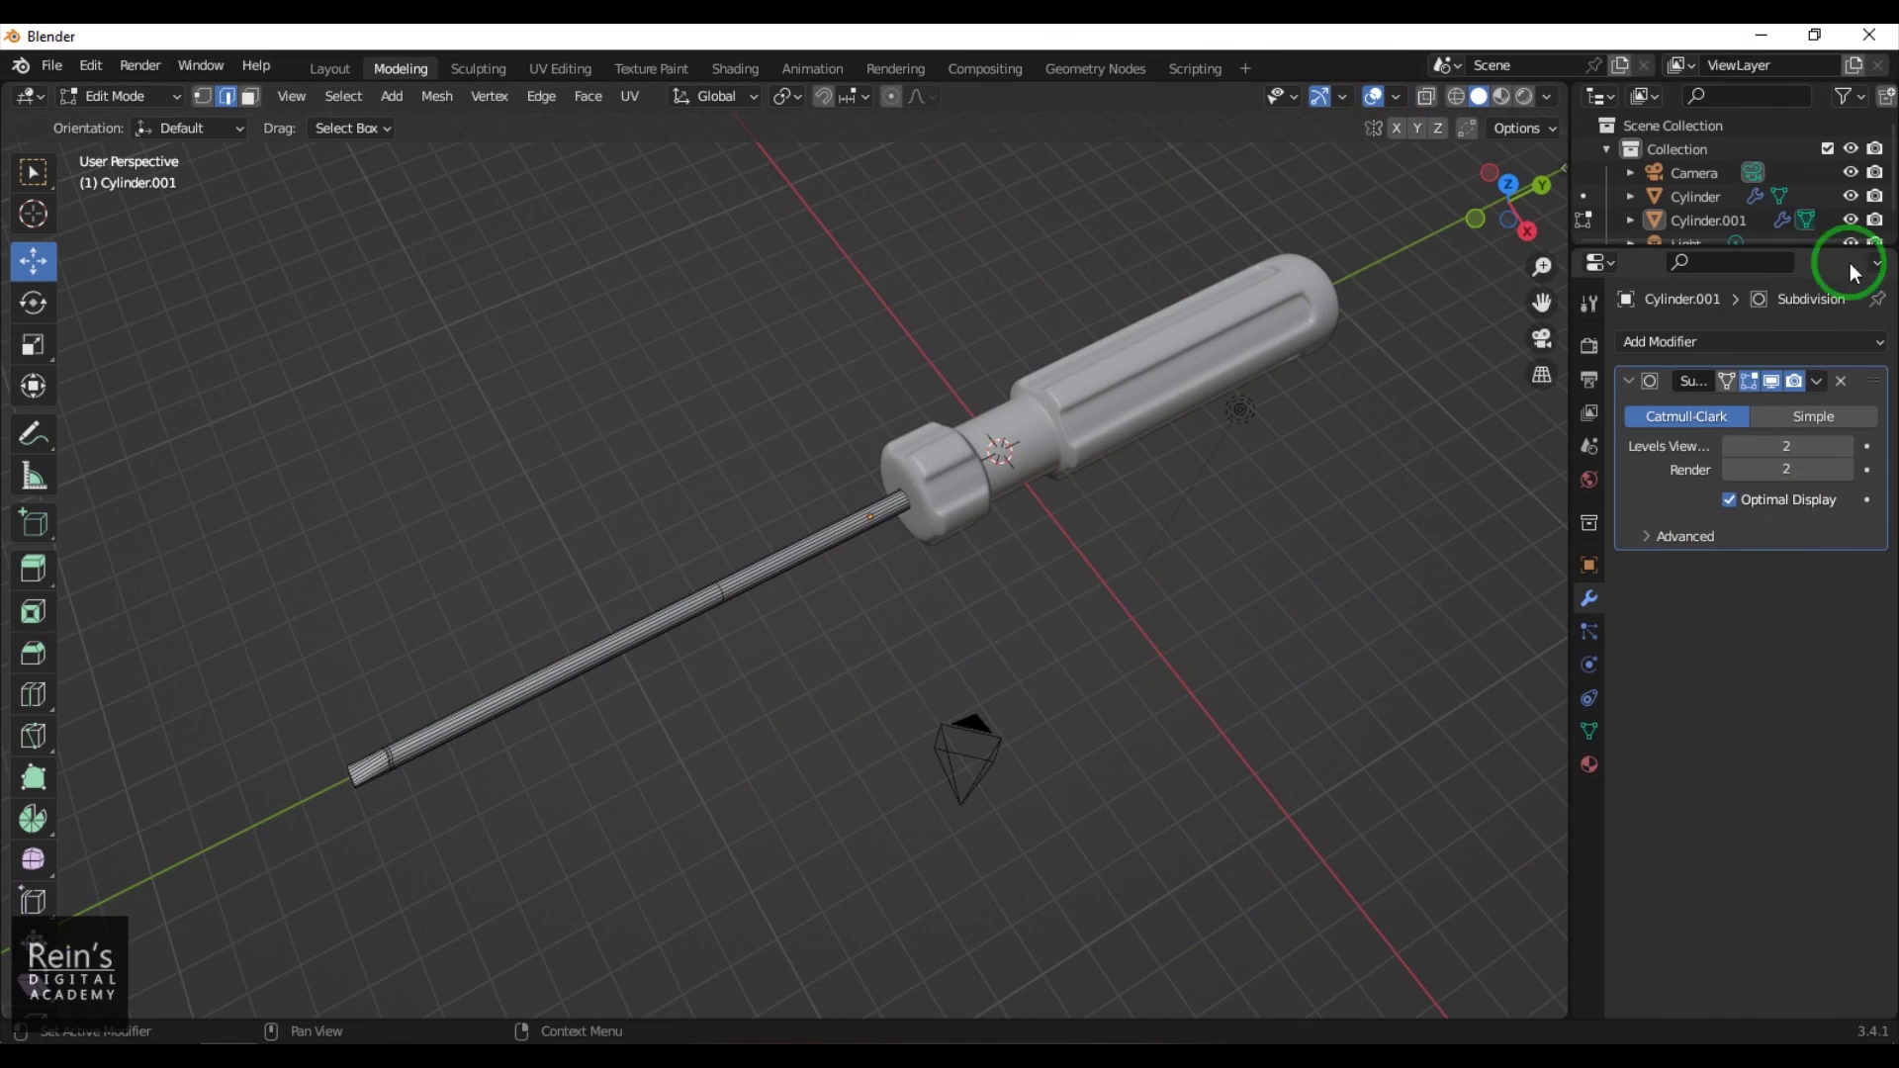
key(Tab)
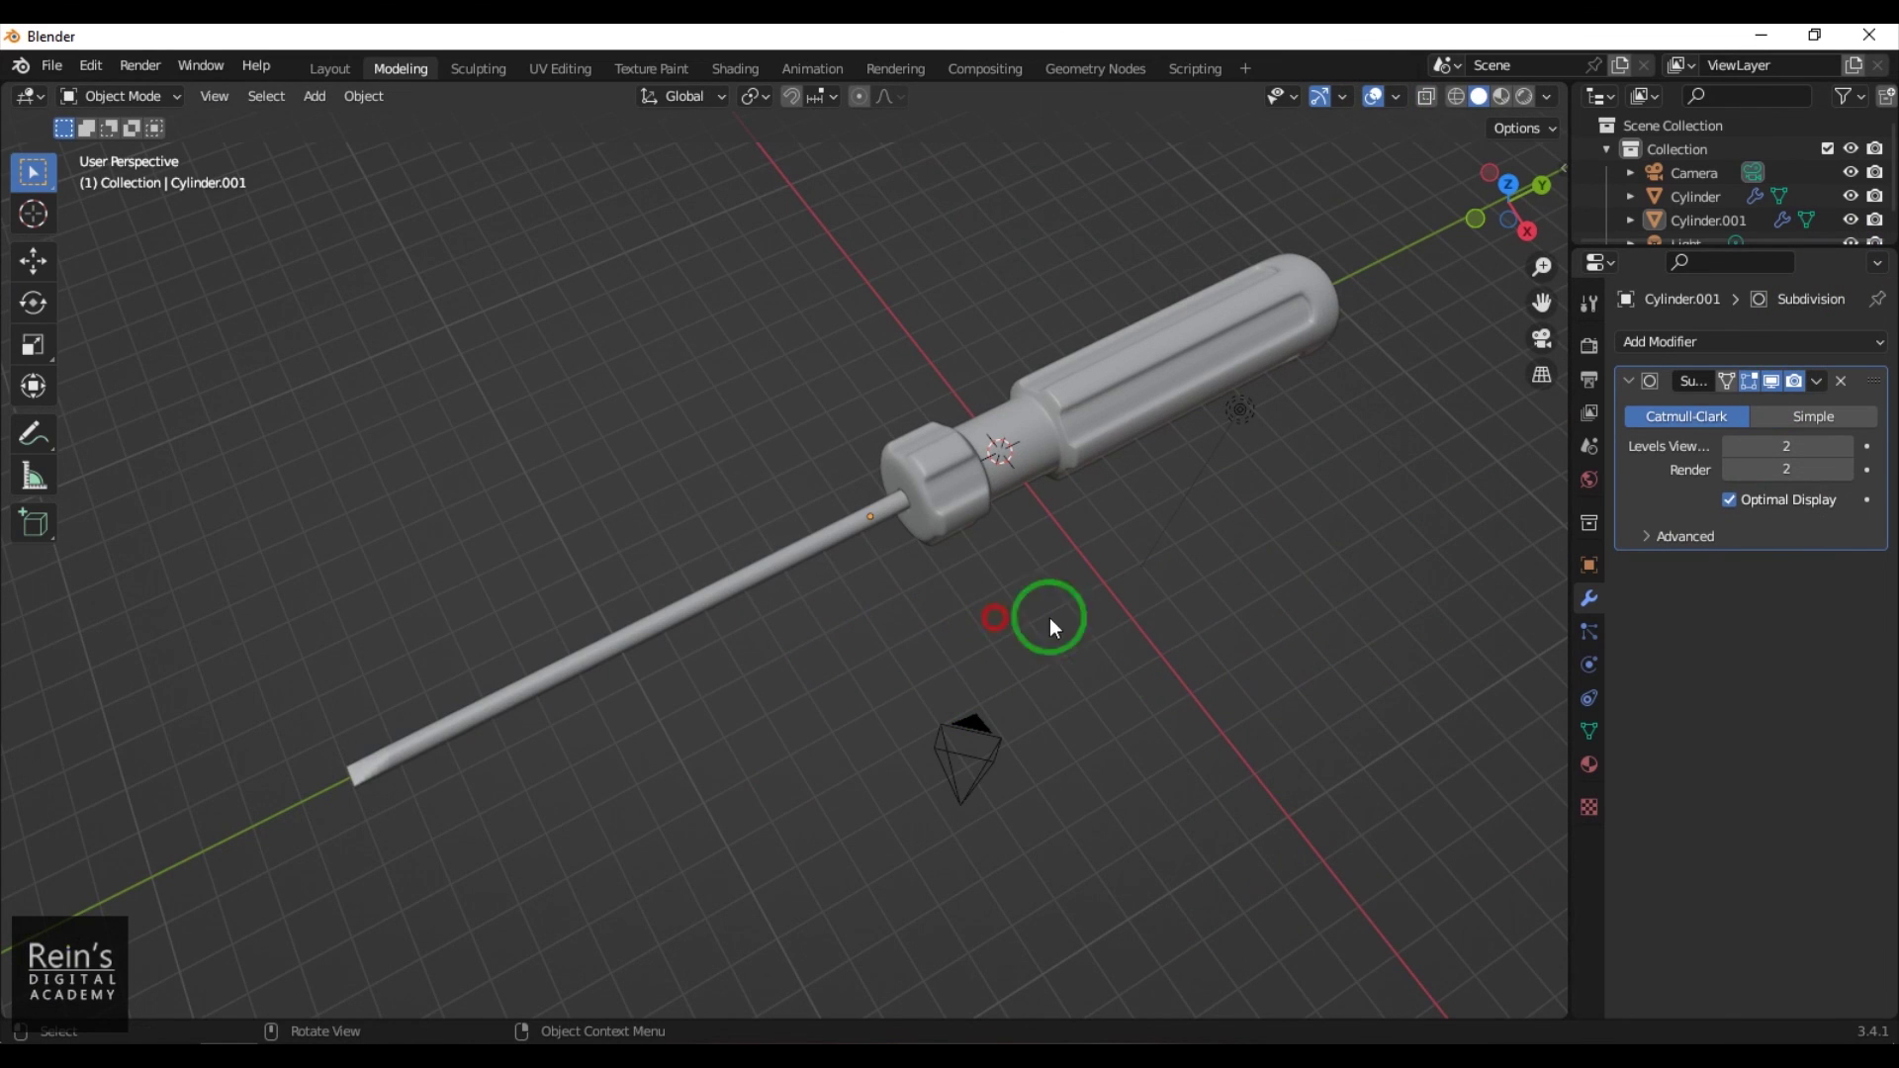
middle_drag(1104, 635, 855, 686)
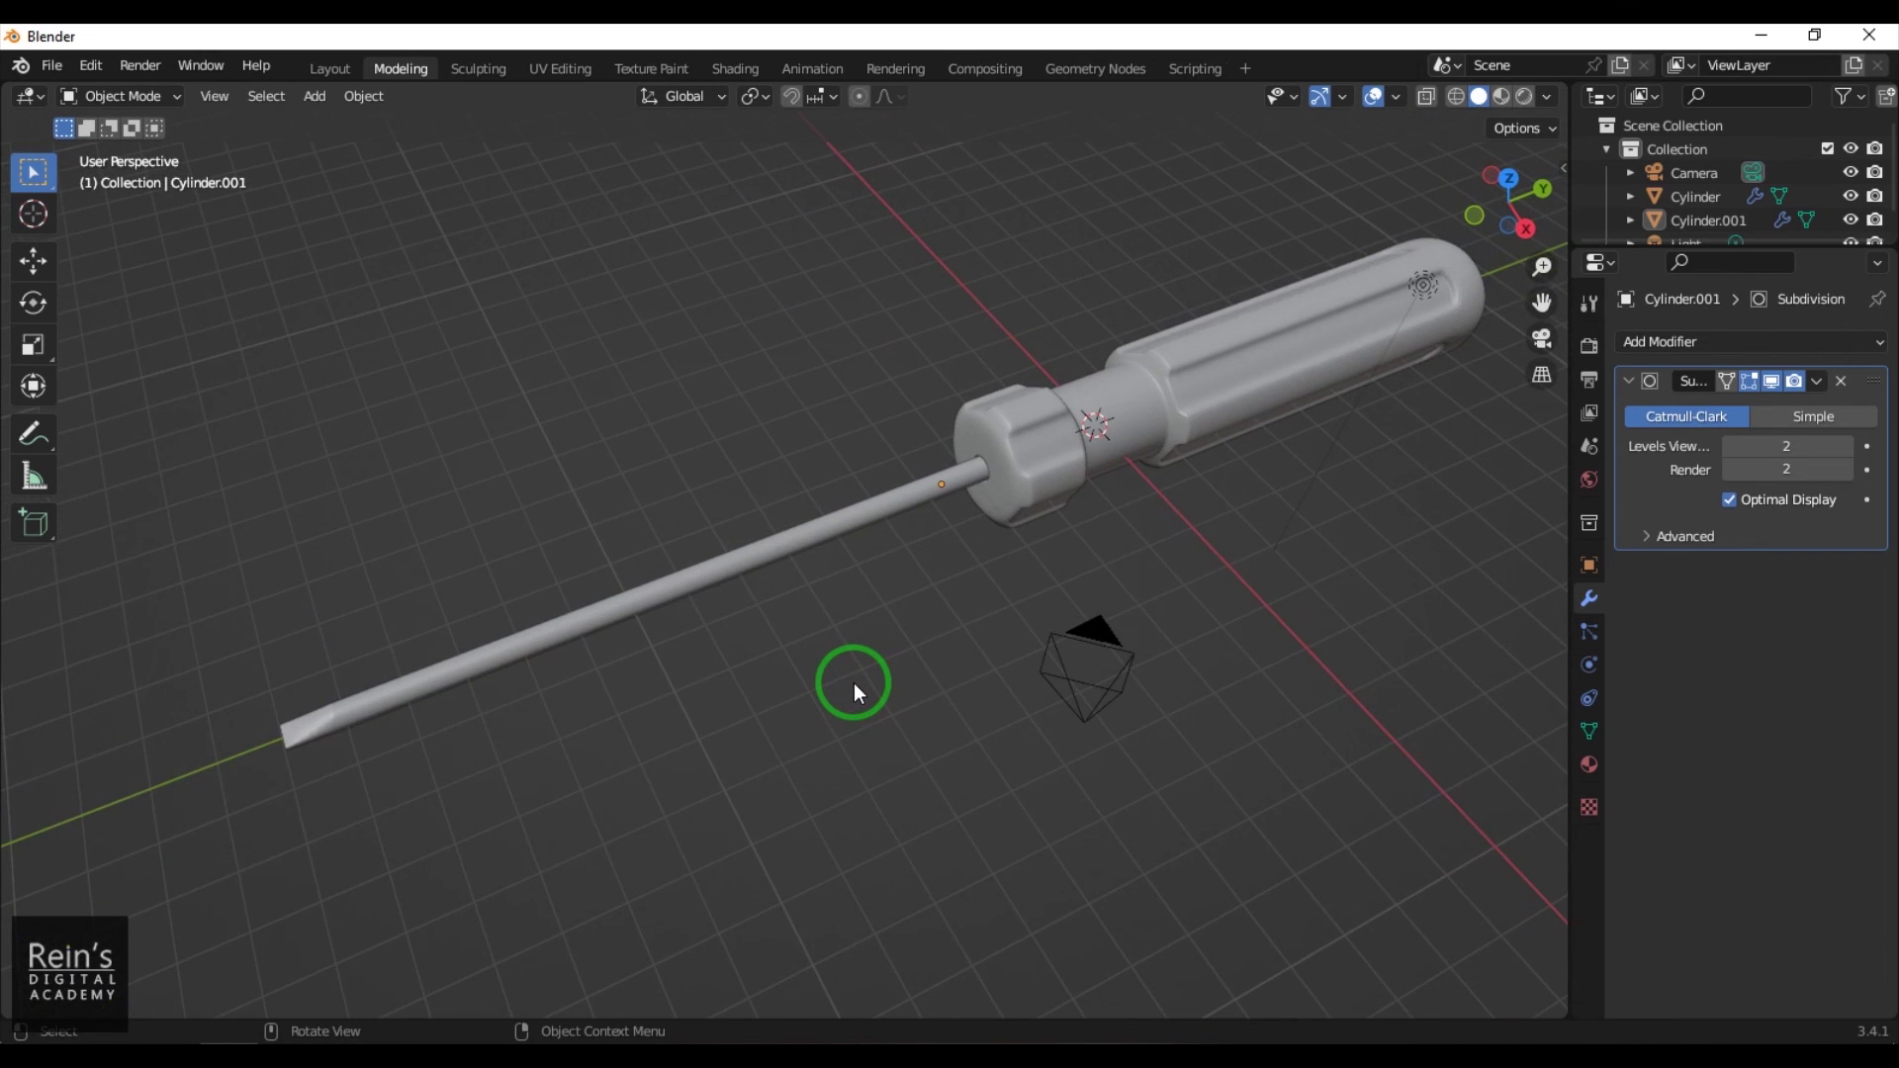
middle_drag(896, 654, 835, 676)
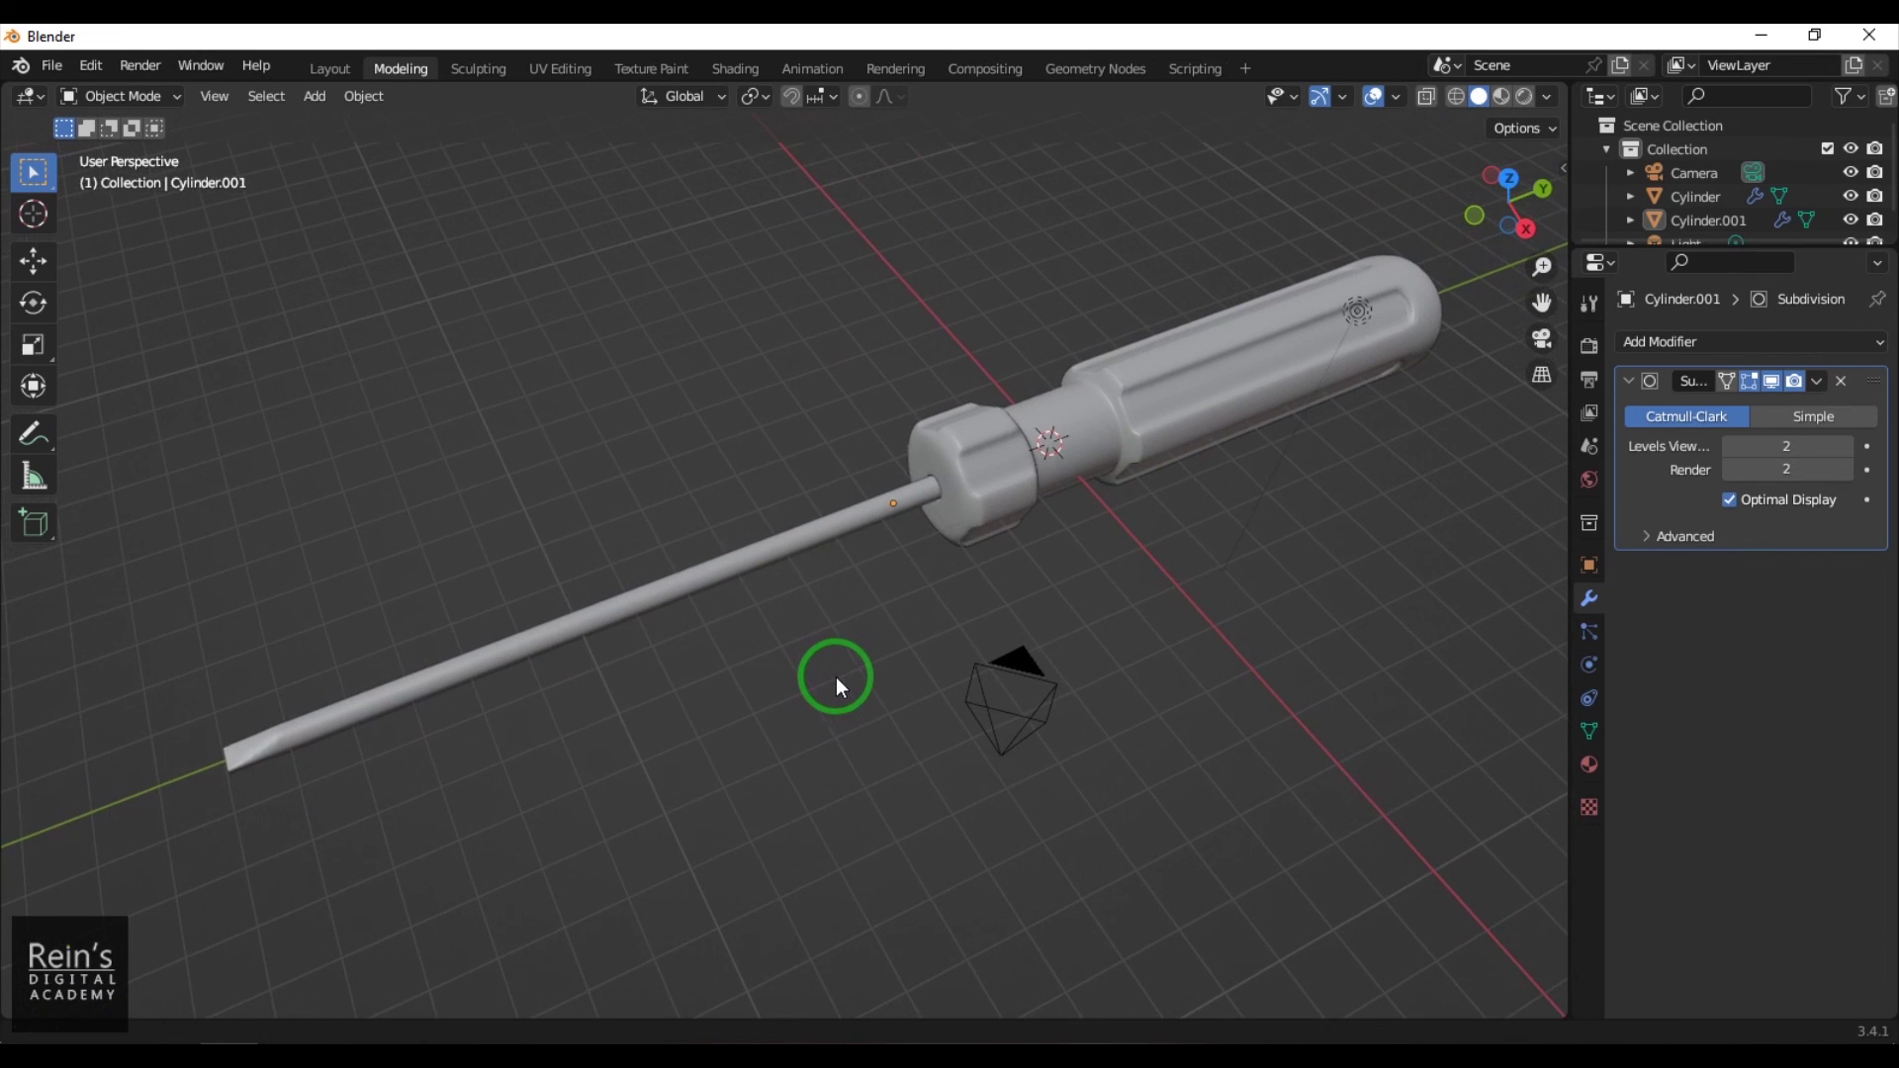